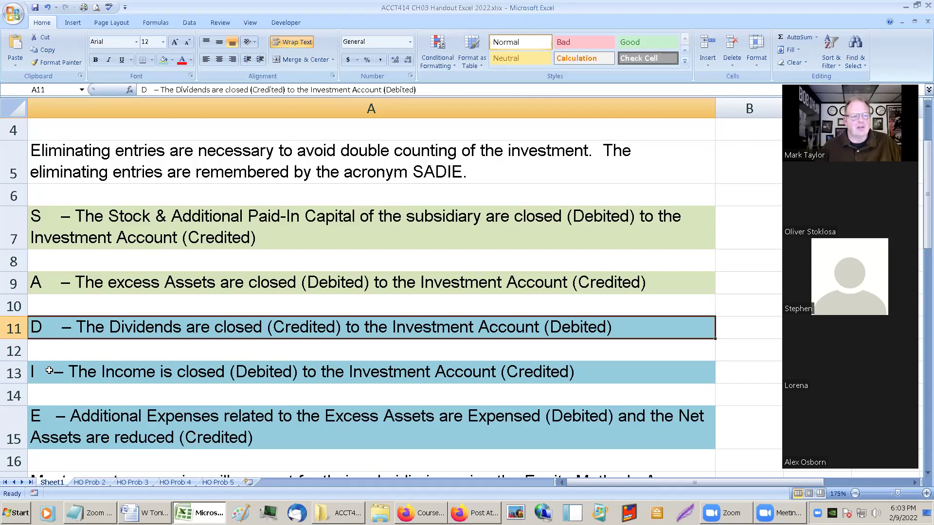
Review the SADIE eliminating entries on Sheet1, comparing the S and A entries with the D, I and E entries.
left_click(55, 430)
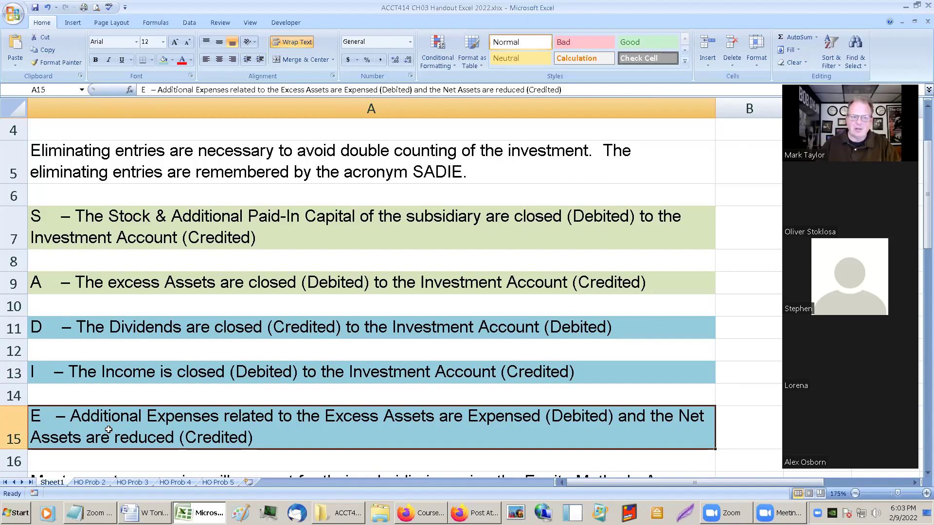
left_click_drag(47, 214, 52, 281)
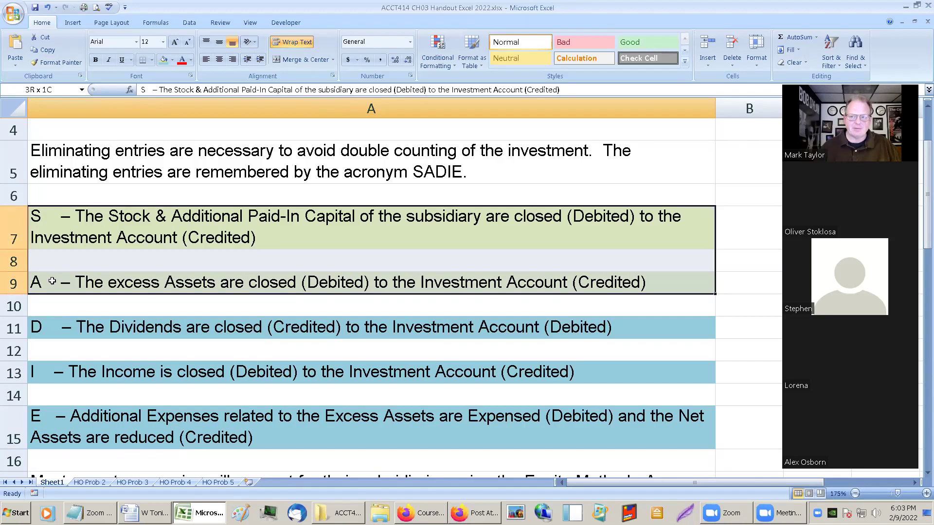
left_click_drag(52, 282, 53, 285)
left_click_drag(56, 320, 82, 427)
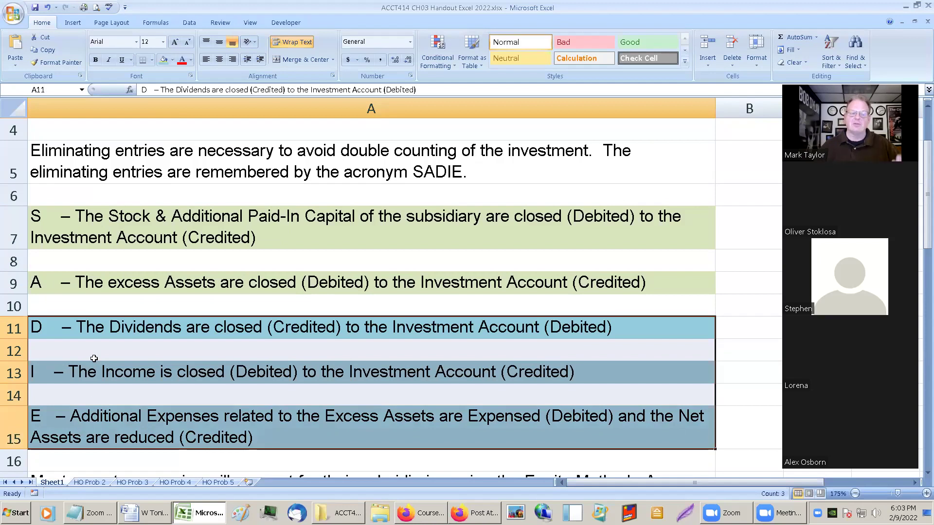
left_click(98, 261)
left_click(99, 232)
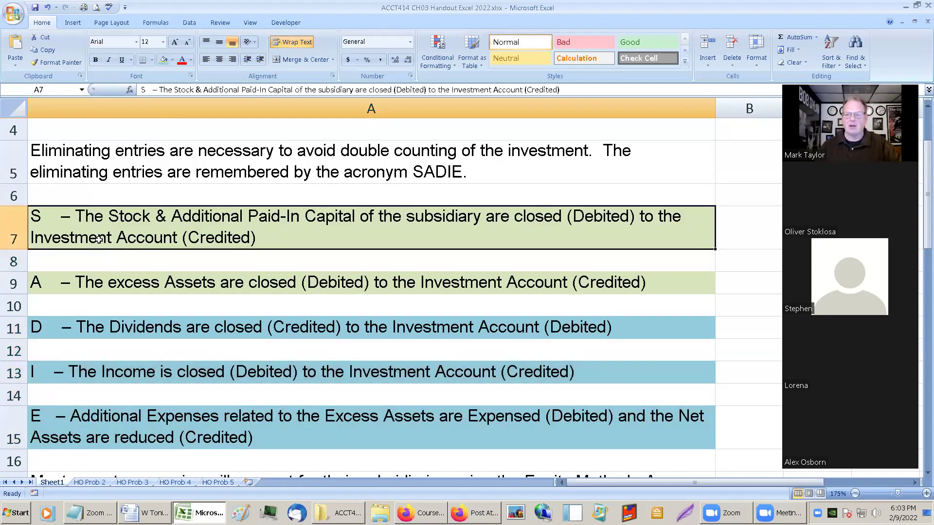
left_click(102, 261)
left_click(102, 281)
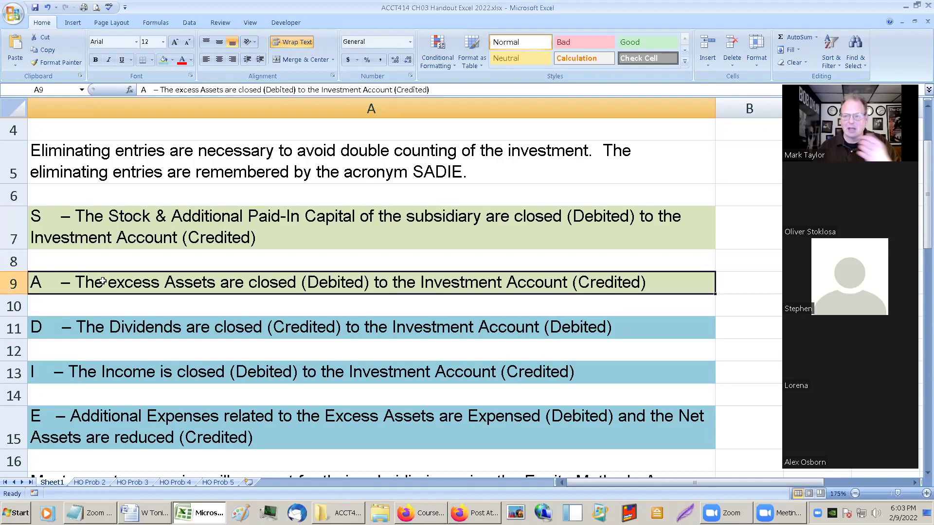
left_click(37, 327)
left_click_drag(37, 327, 59, 435)
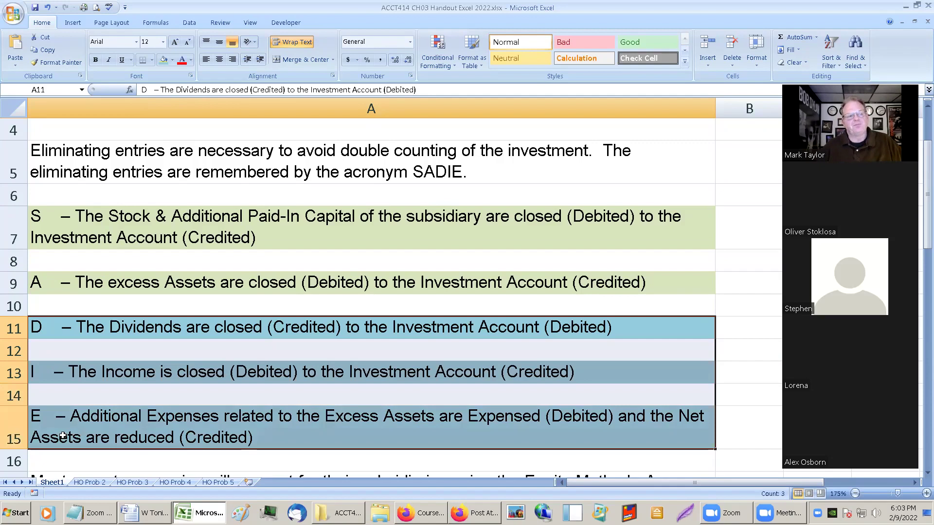
left_click(67, 326)
left_click(59, 375)
left_click(60, 420)
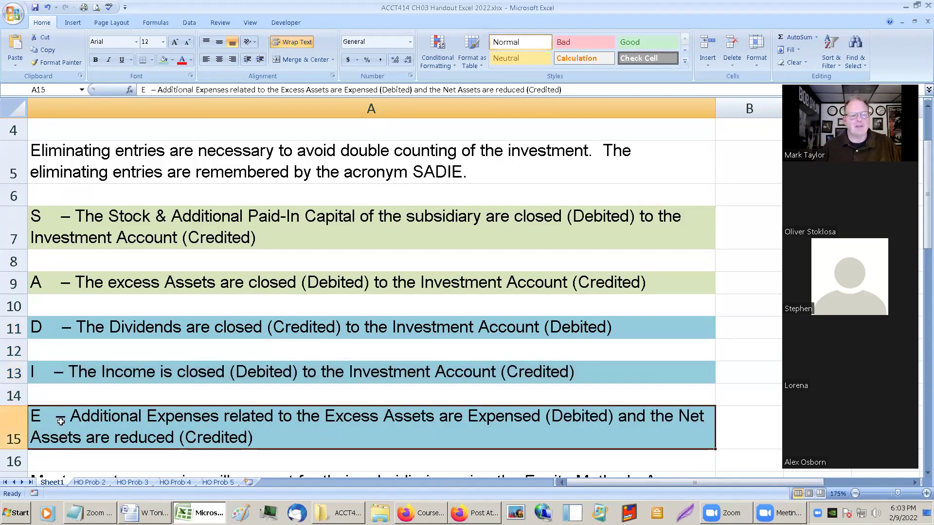
left_click(76, 331)
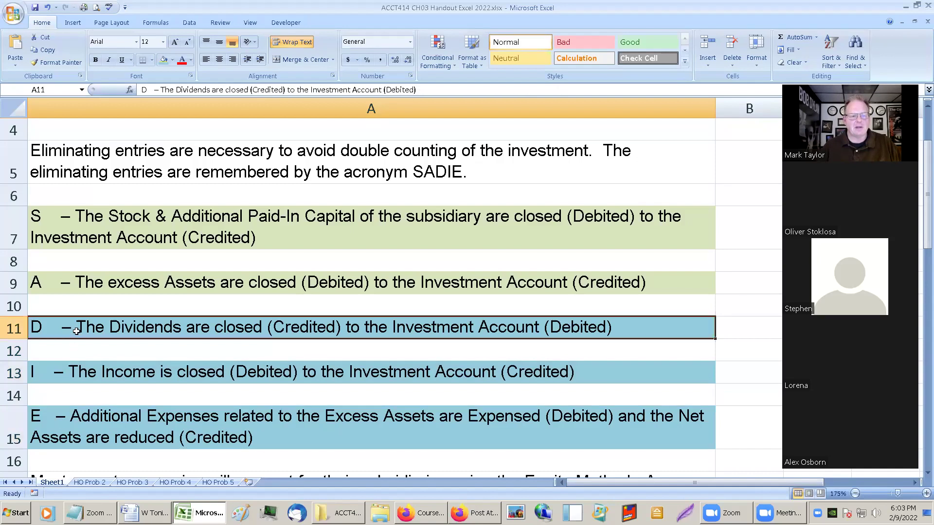
left_click(85, 372)
left_click(83, 421)
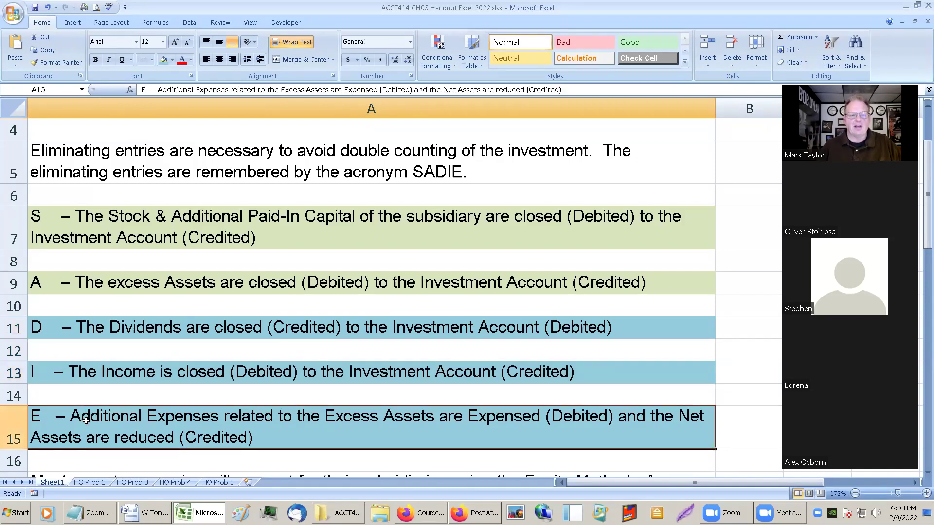
left_click(238, 359)
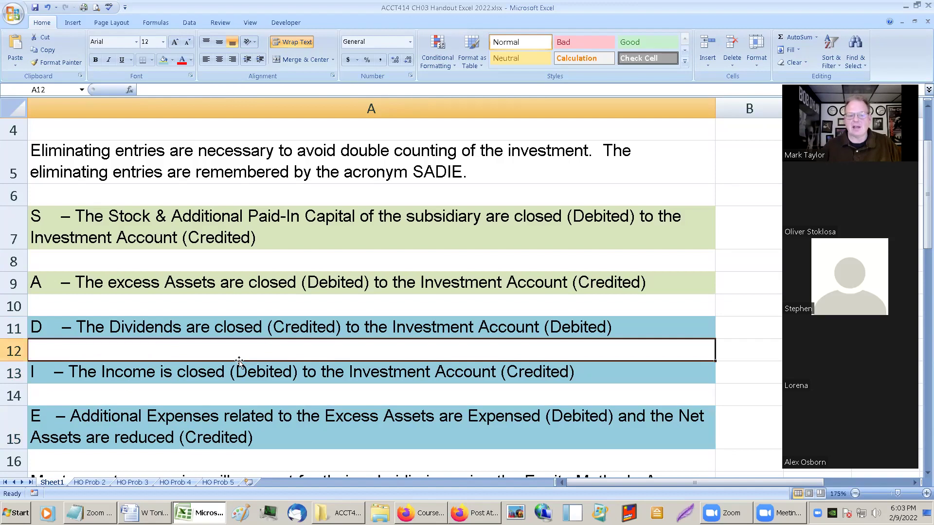
Insert a new worksheet after HO Prob 5 and widen column A to about three times its default width.
left_click(252, 483)
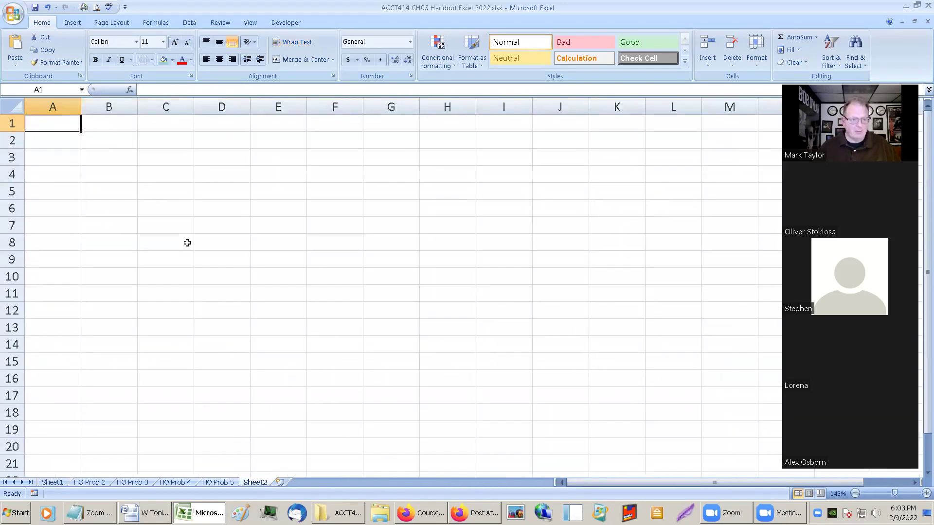
scroll(187, 243, "up", 3, "ctrl")
left_click_drag(105, 111, 252, 111)
left_click(170, 162)
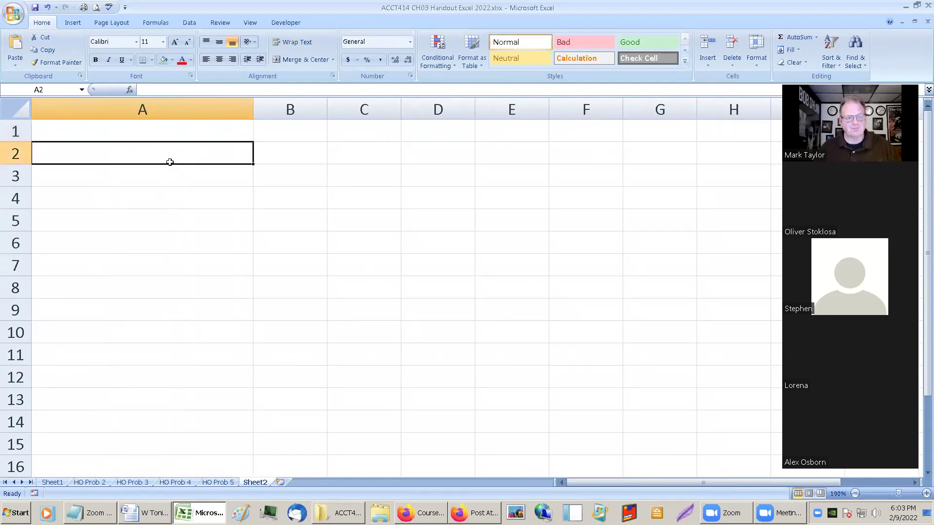
Enter the heading "Equity Method" in cell A1 of the new sheet.
left_click(157, 130)
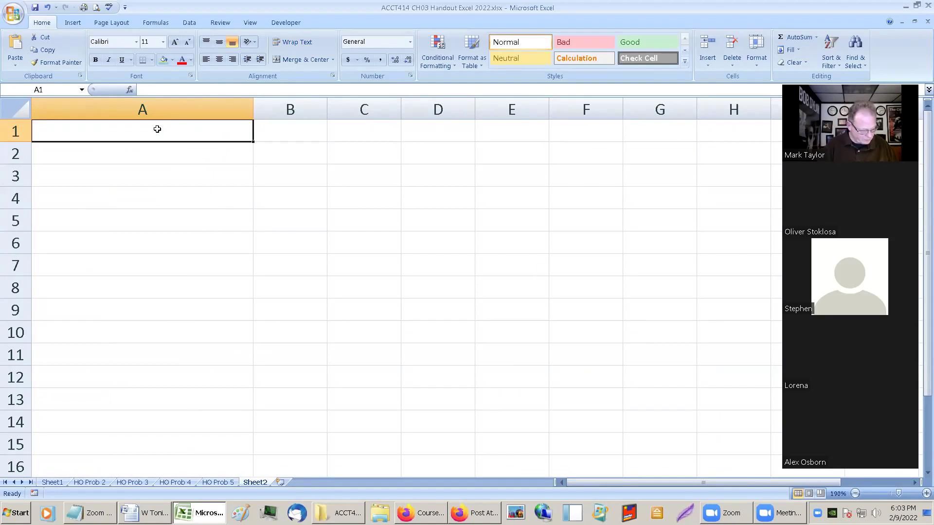
type("Equity Meth")
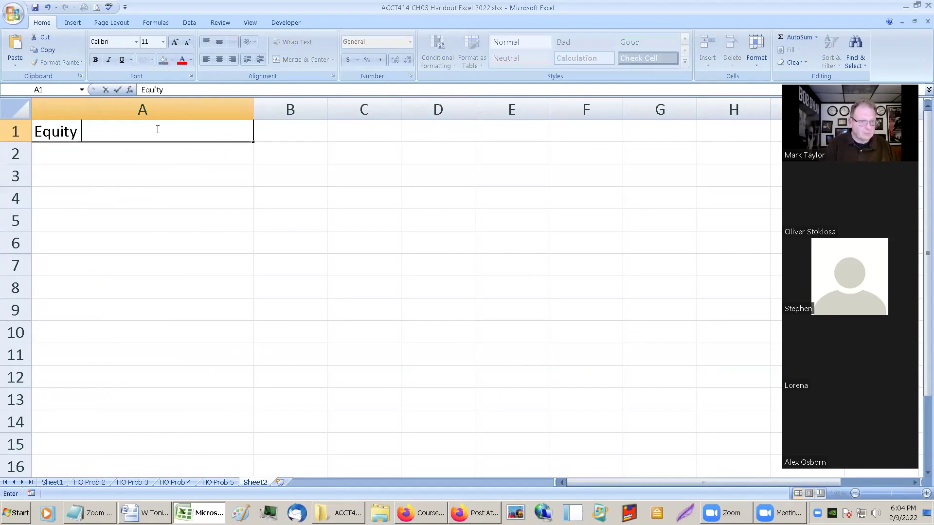
type("od")
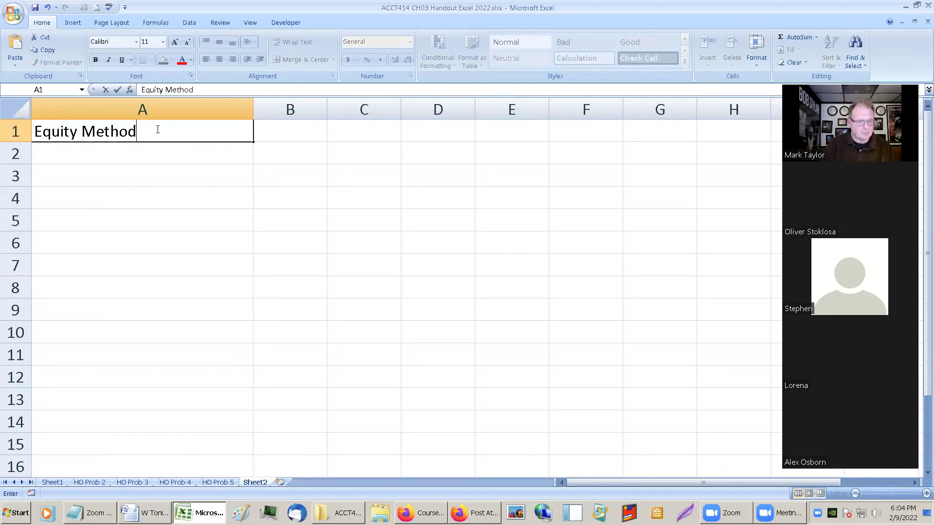
key("Return")
key("Return")
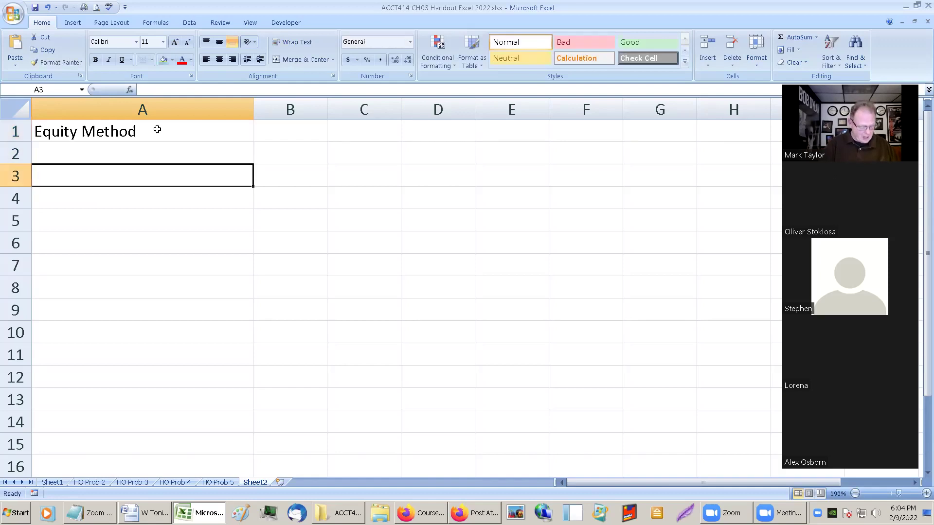
Enter the label "Investment (1/1)" in cell A3, leaving row 2 blank.
type("In")
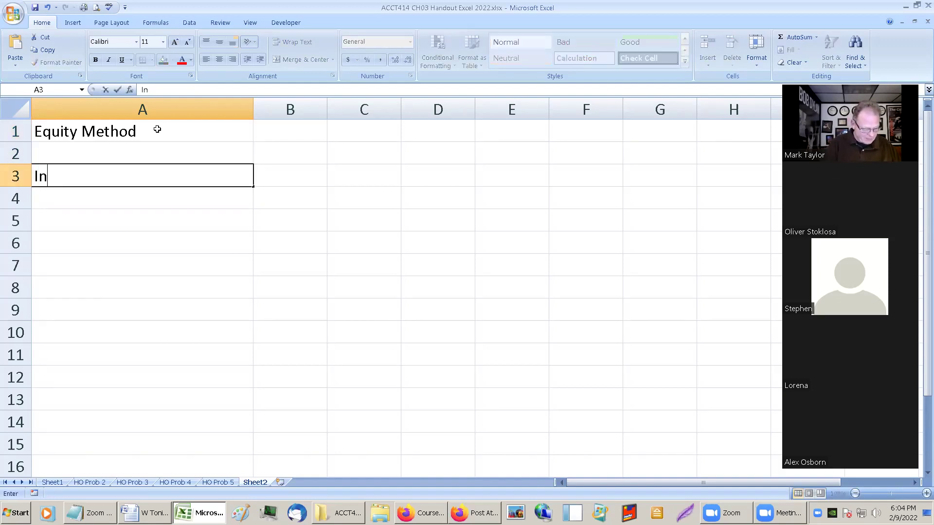
type("vestmetn")
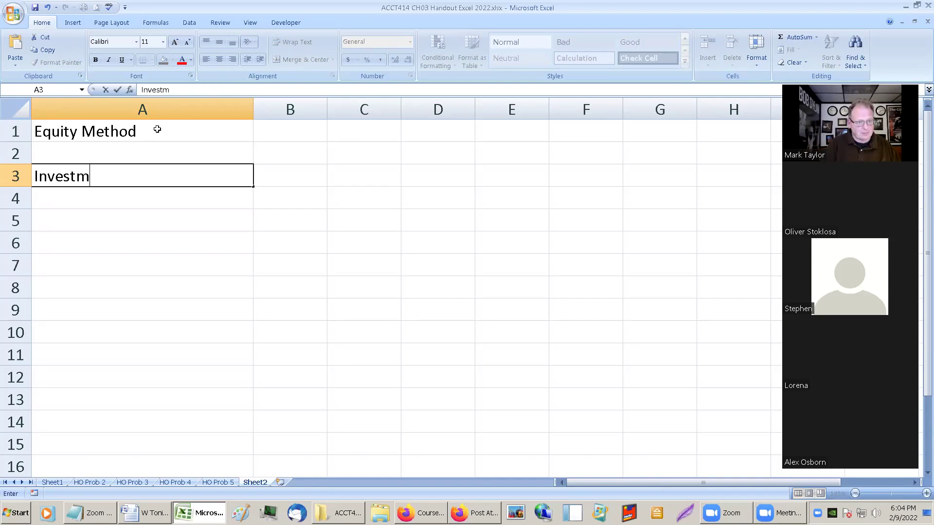
key("BackSpace")
key("BackSpace")
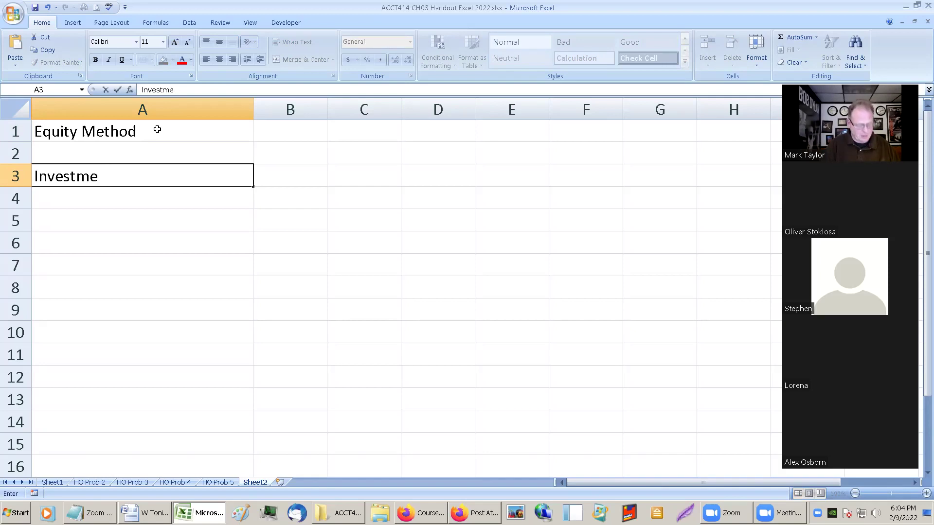
type("nt")
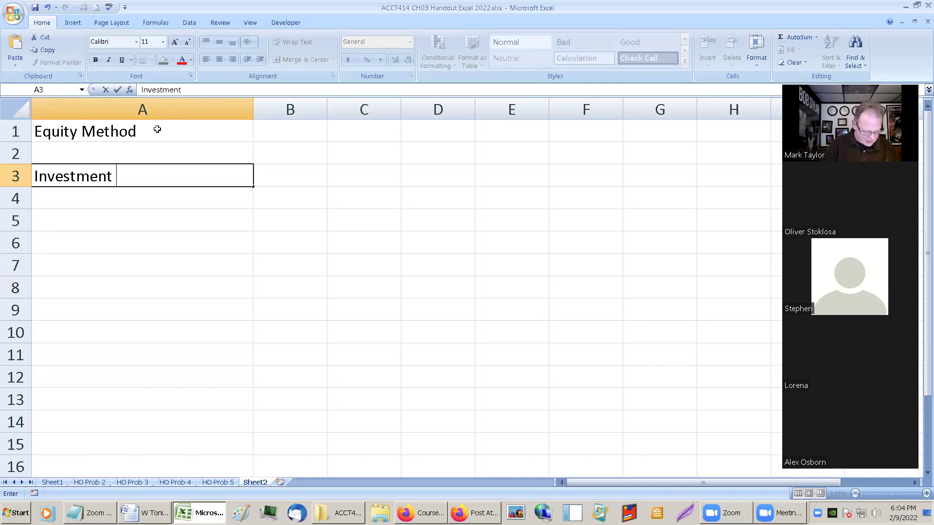
type("(1/1)")
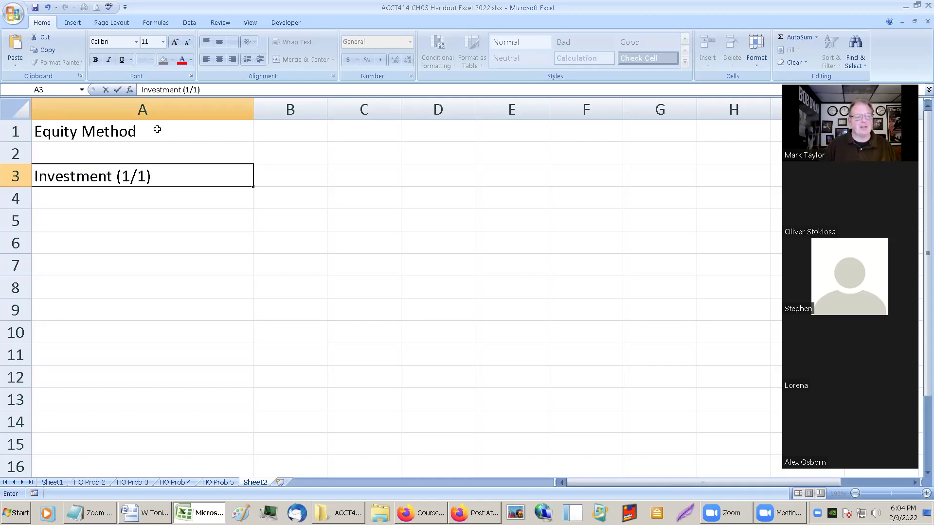
key("Return")
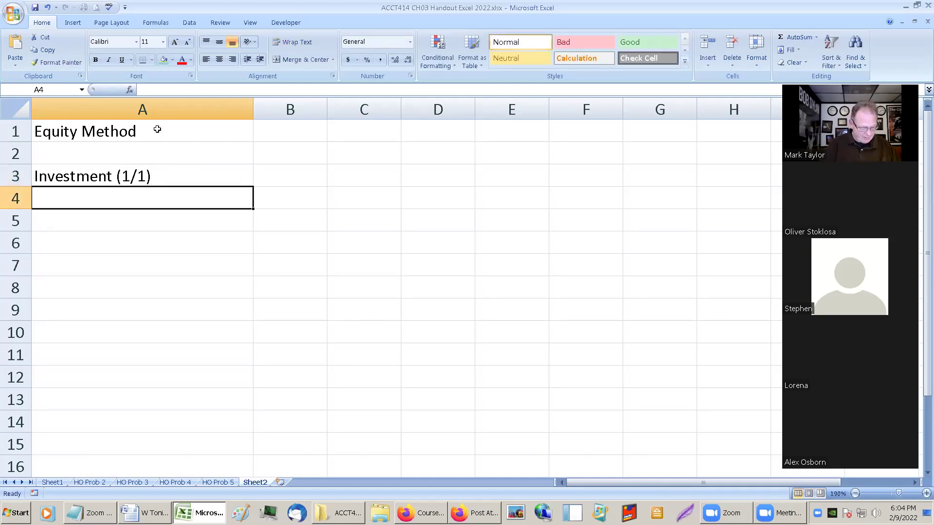
Enter the labels "Dividends", "Income" and "Expenses" in cells A4 through A6.
type("Divi")
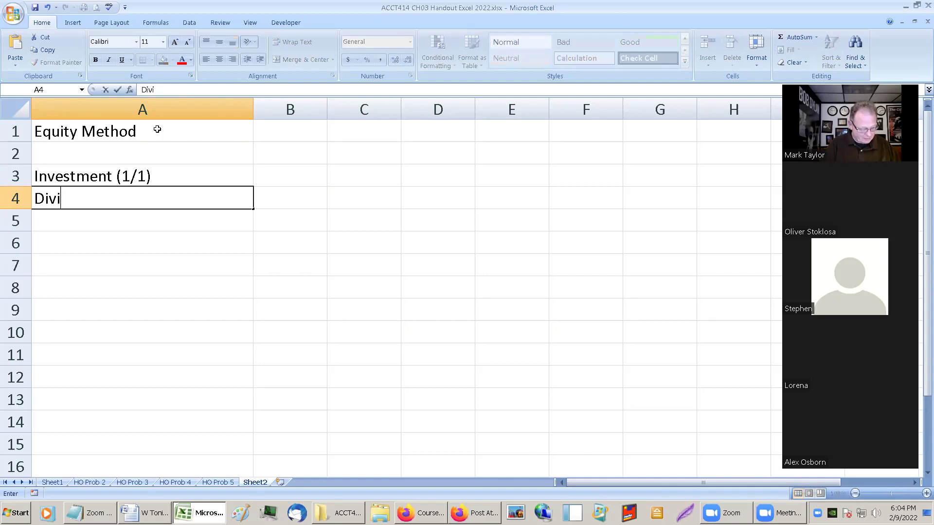
type("dend")
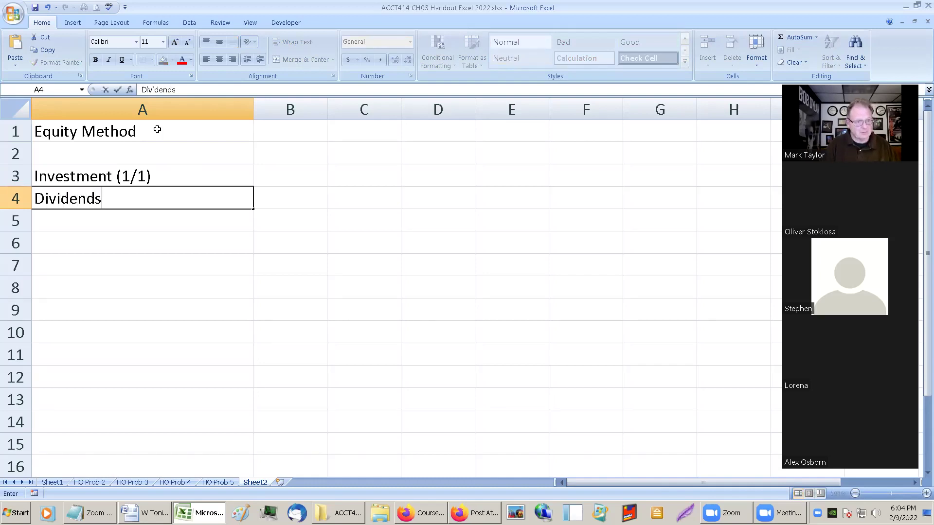
key("Return")
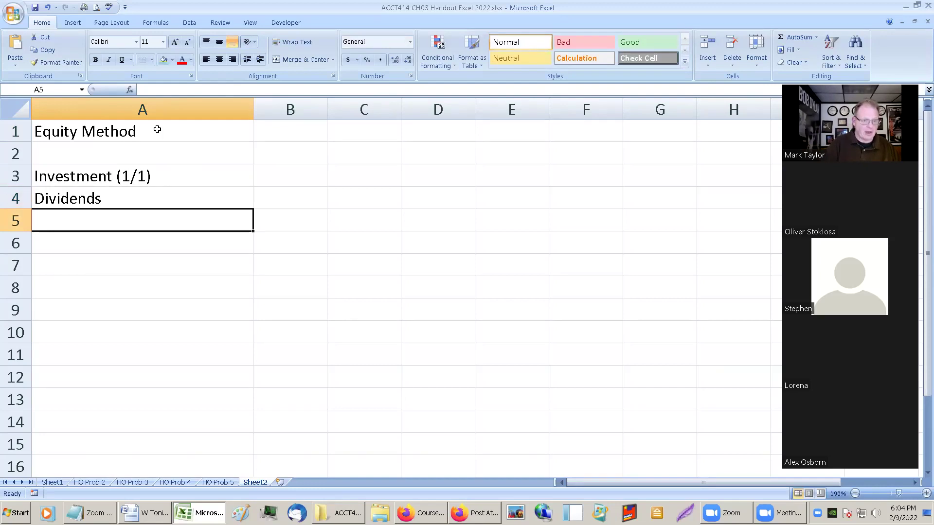
type("Income")
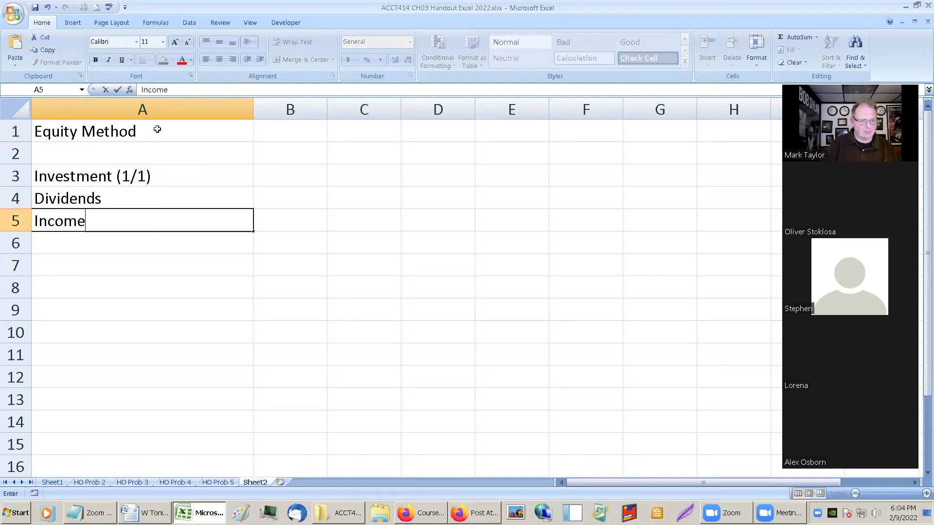
key("Return")
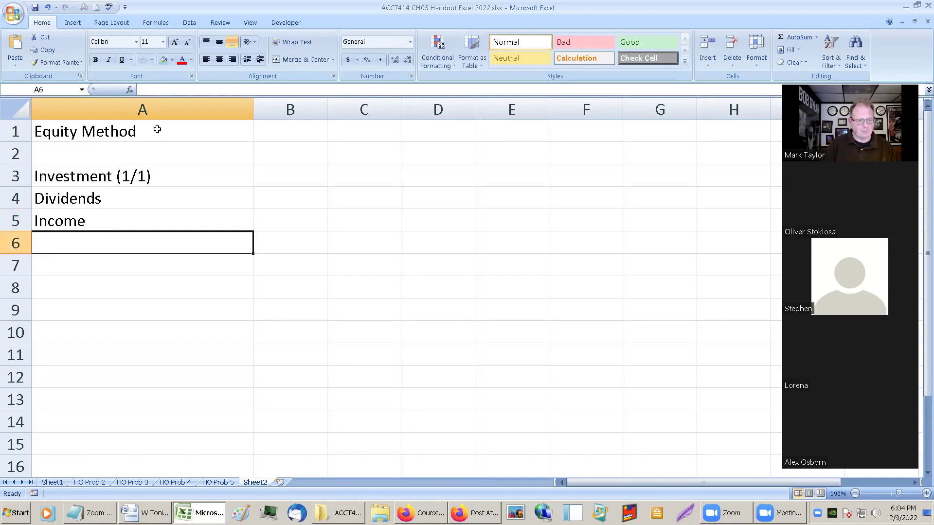
type("Expeses")
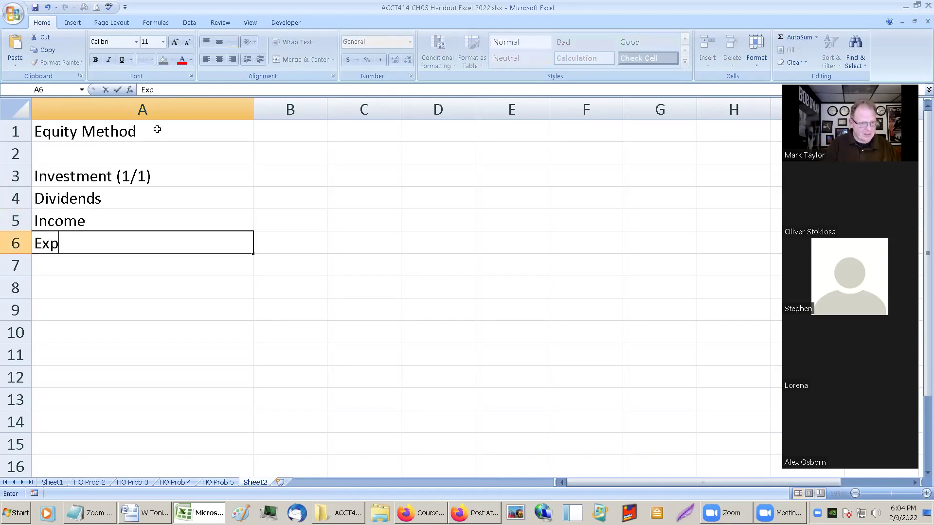
key("BackSpace")
key("BackSpace")
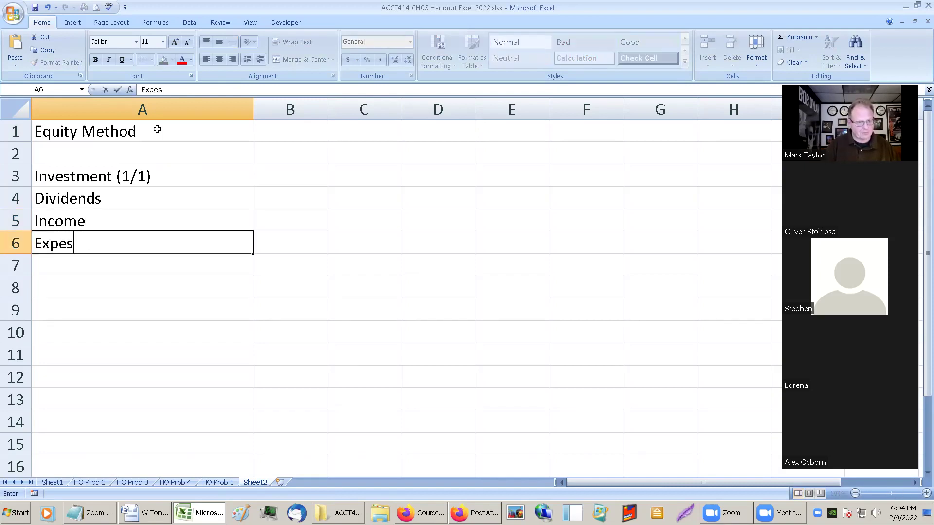
type("nses")
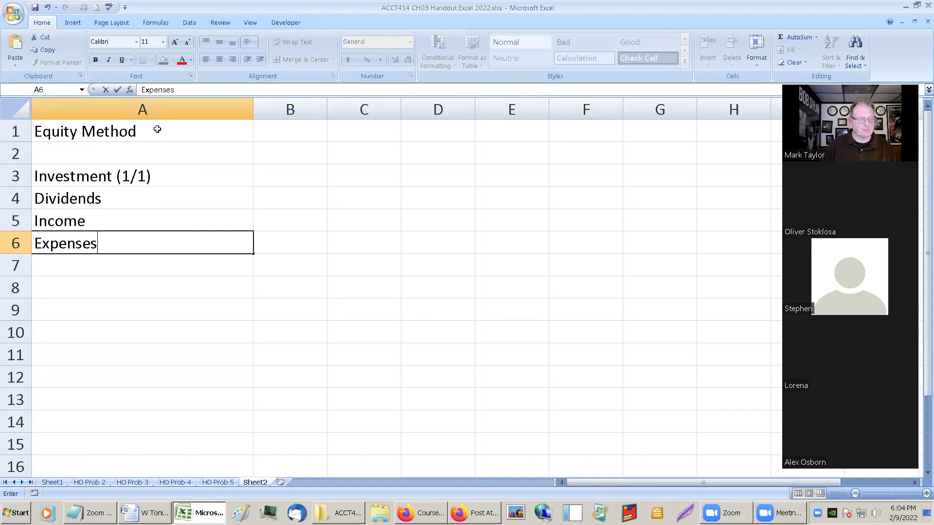
left_click(130, 176)
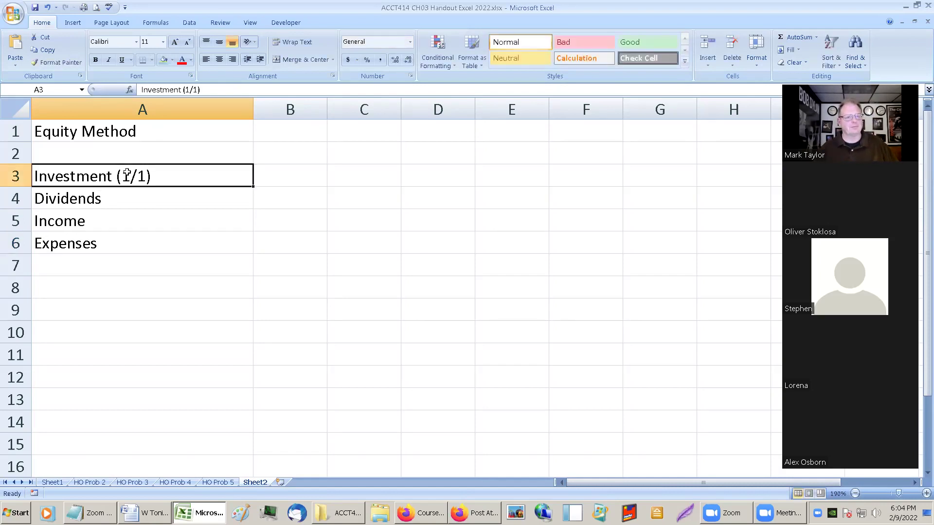
Widen column B and enter 100000 in B3 as the Investment (1/1) amount.
scroll(128, 172, "up", 5)
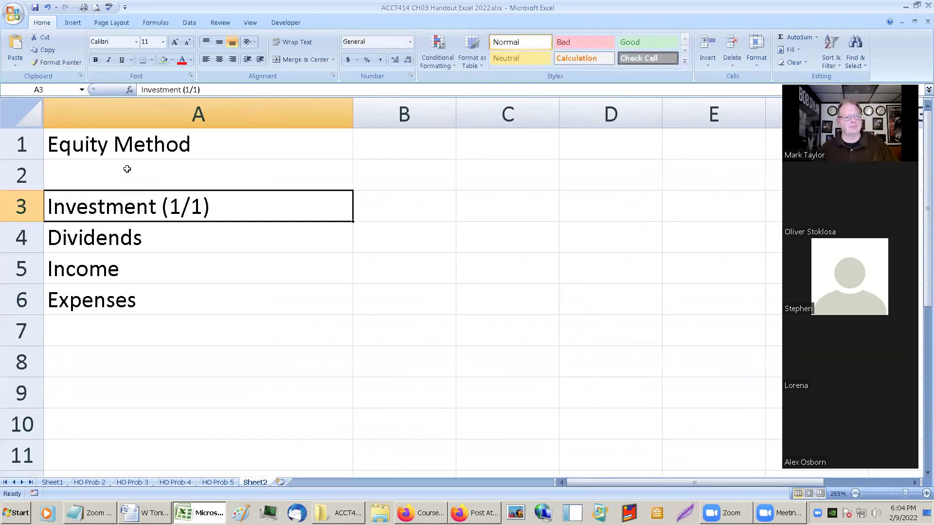
left_click(395, 200)
left_click_drag(456, 120, 519, 120)
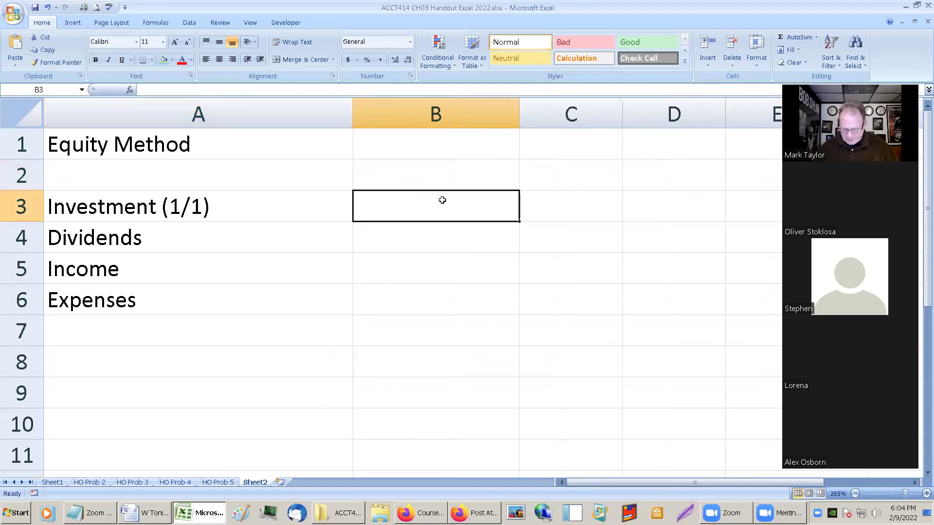
type("100000")
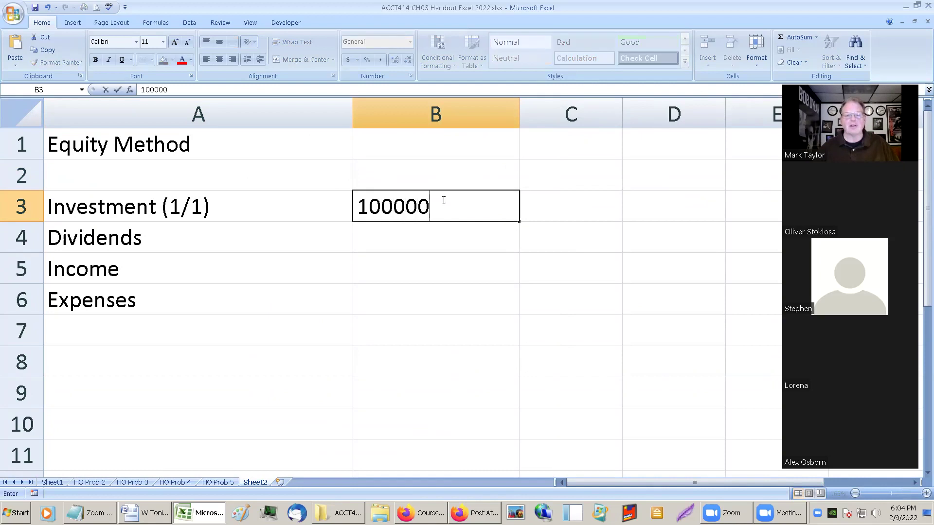
key("Return")
Format column B as numbers with zero decimal places and a thousands separator, and center its contents.
left_click(387, 120)
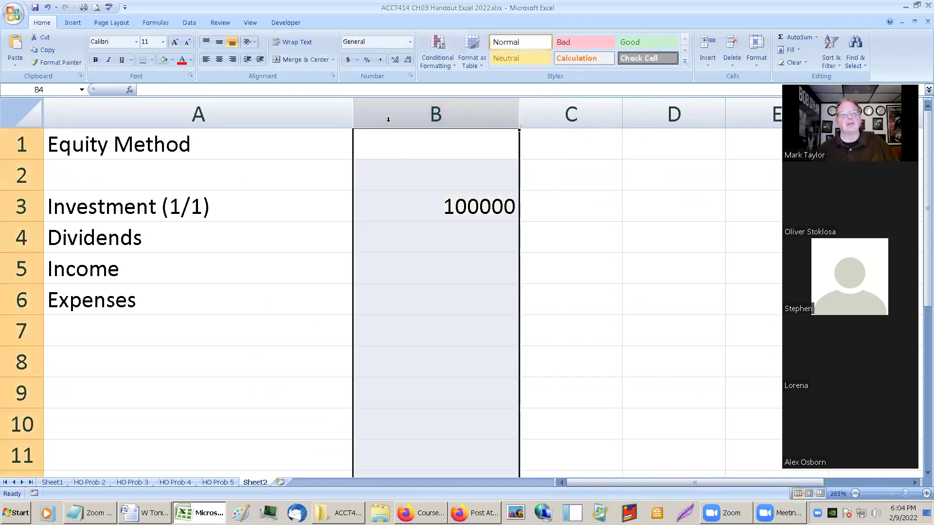
right_click(389, 125)
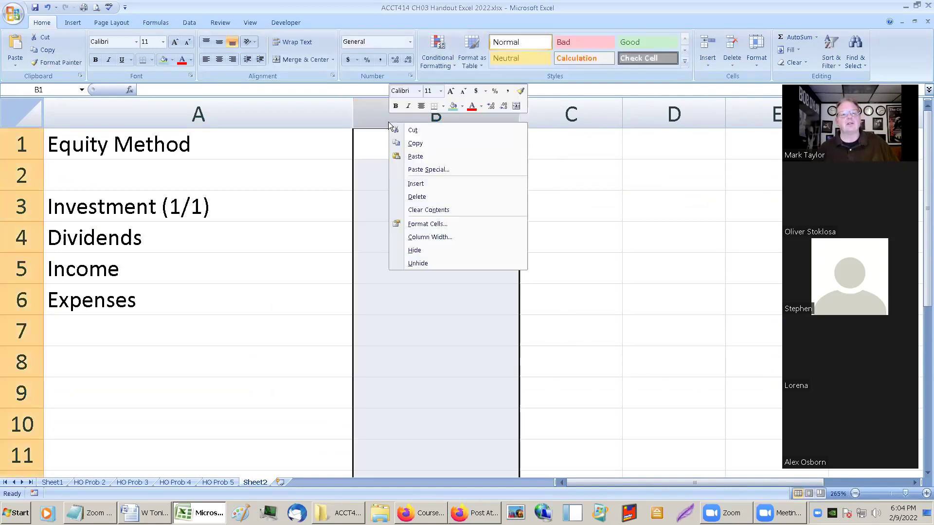
left_click(428, 224)
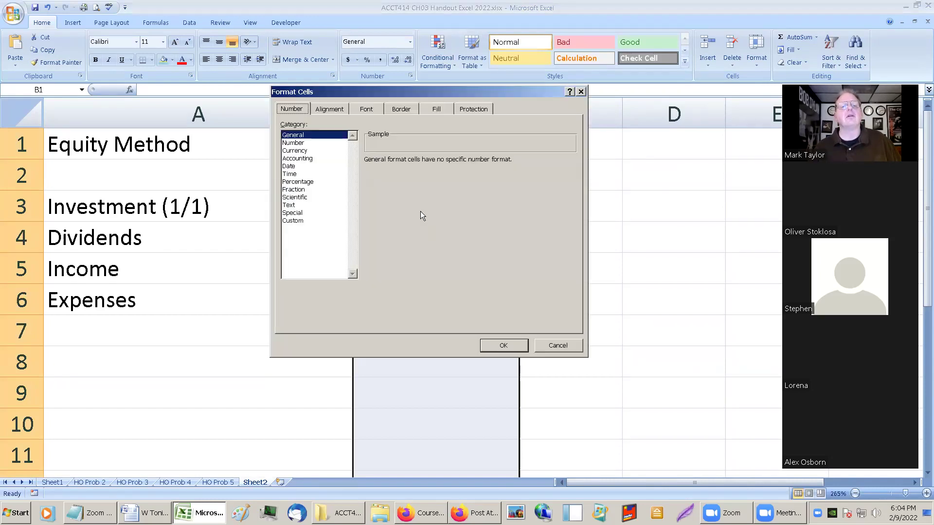
left_click(310, 144)
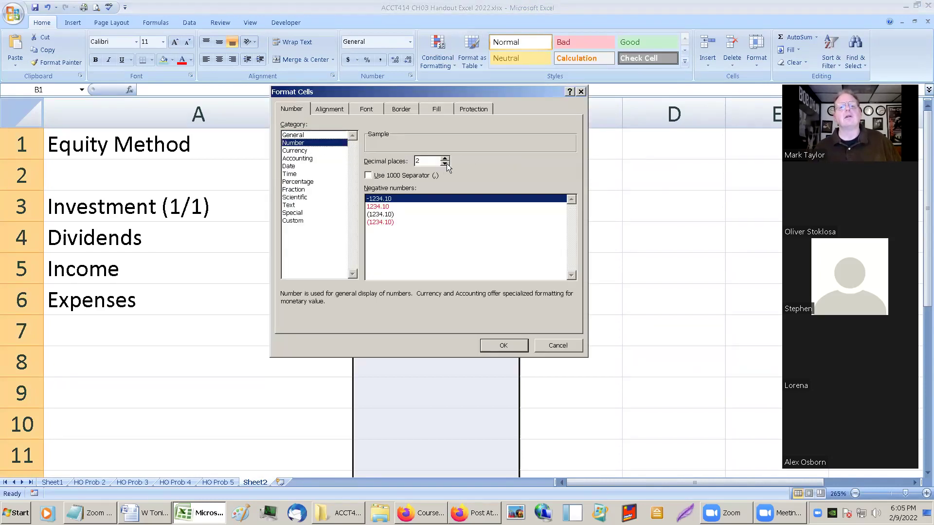
left_click(424, 177)
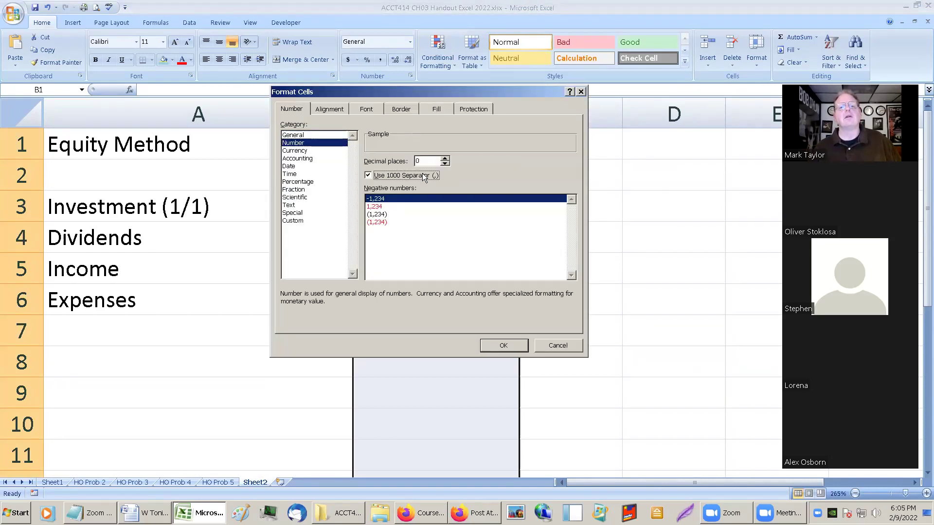
left_click(494, 347)
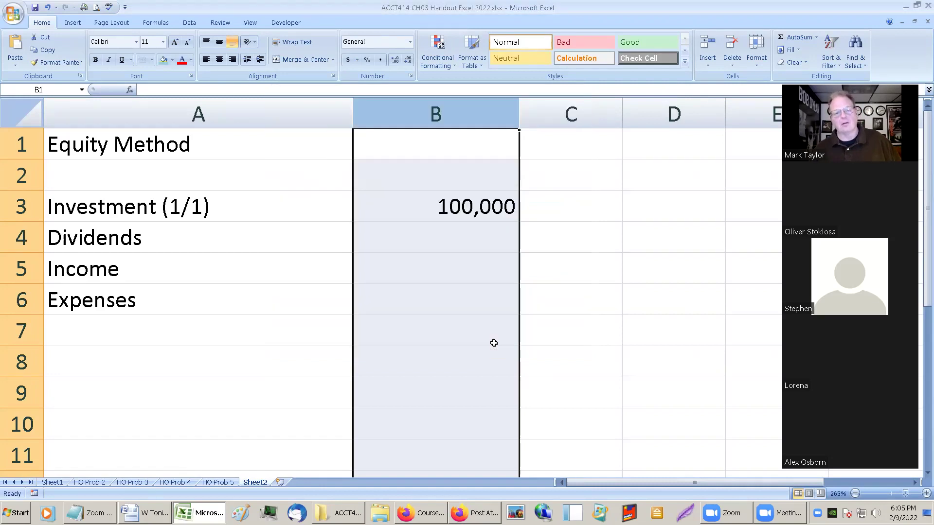
left_click(218, 60)
Enter -2,000 for Dividends, 7,000 for Income and -1,000 for Expenses in cells B4 through B6.
left_click(417, 222)
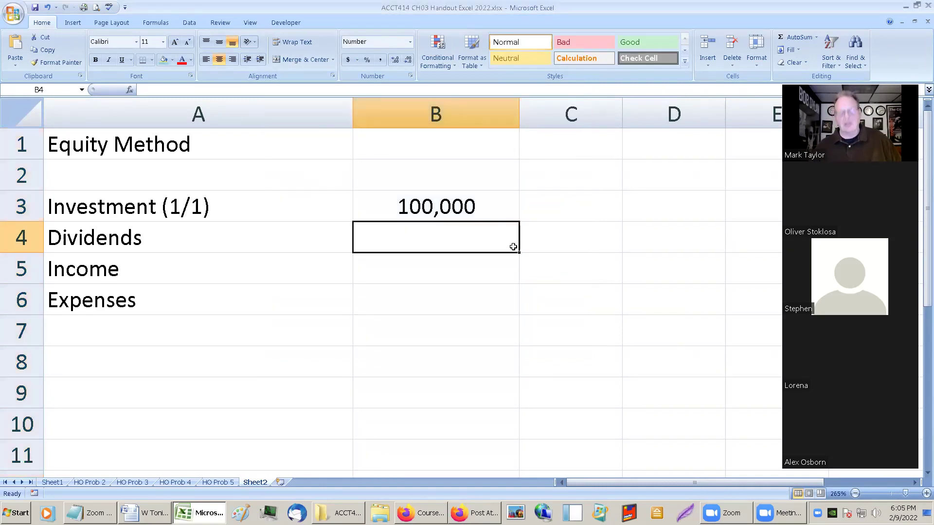
type("-")
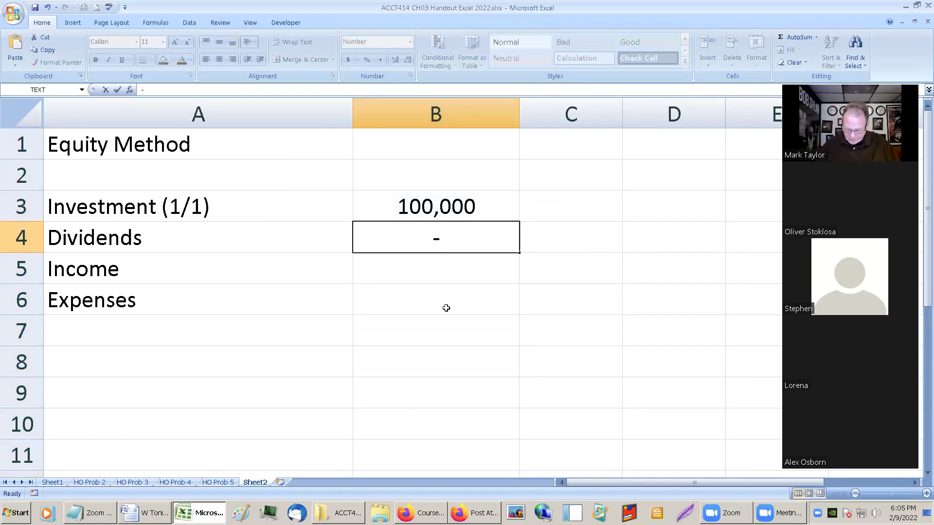
type("2,000")
key("Return")
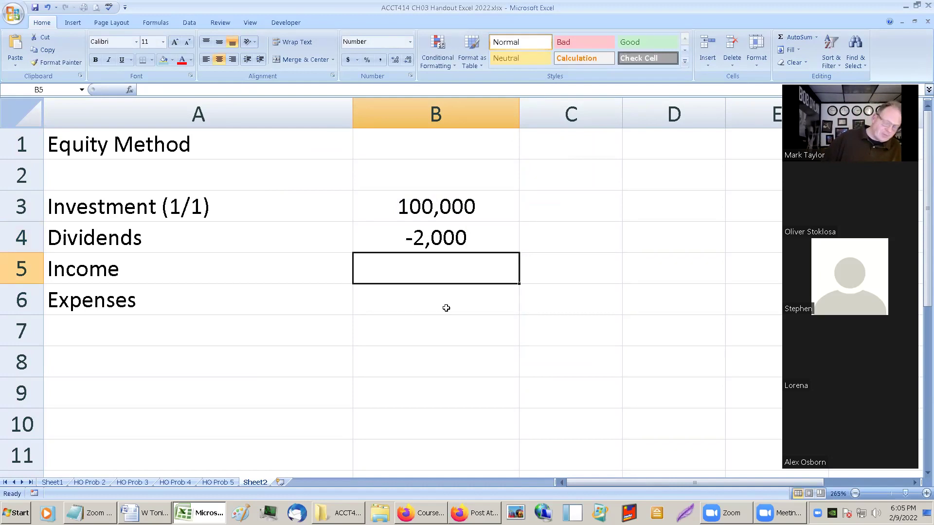
type("+7000")
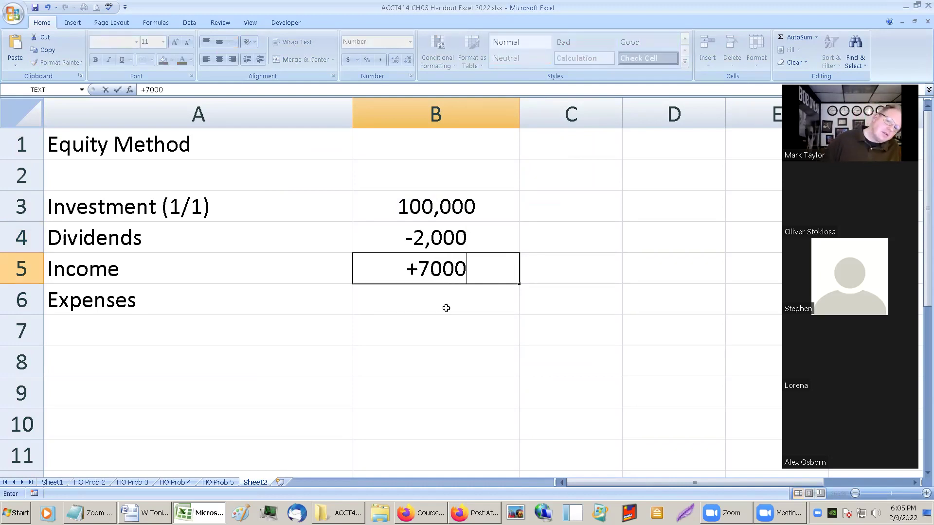
key("Return")
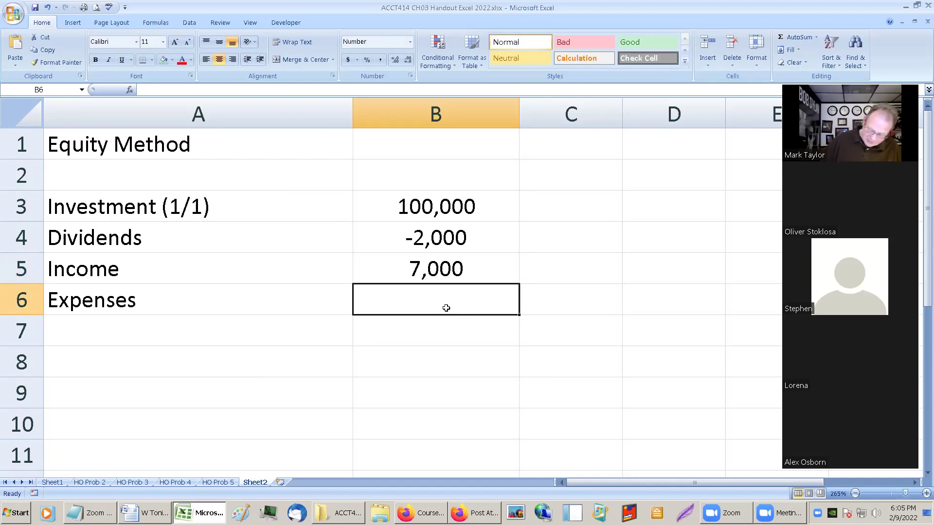
type("-1000")
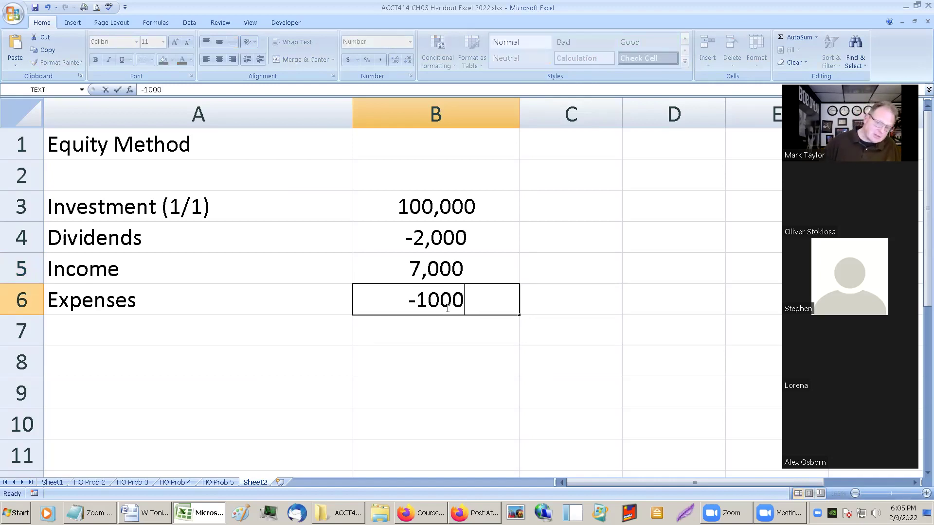
key("Return")
Sum the column B amounts into B8 and label A8 "Investment (12/31)", adapted from a copy of the A3 label.
left_click_drag(425, 208, 421, 356)
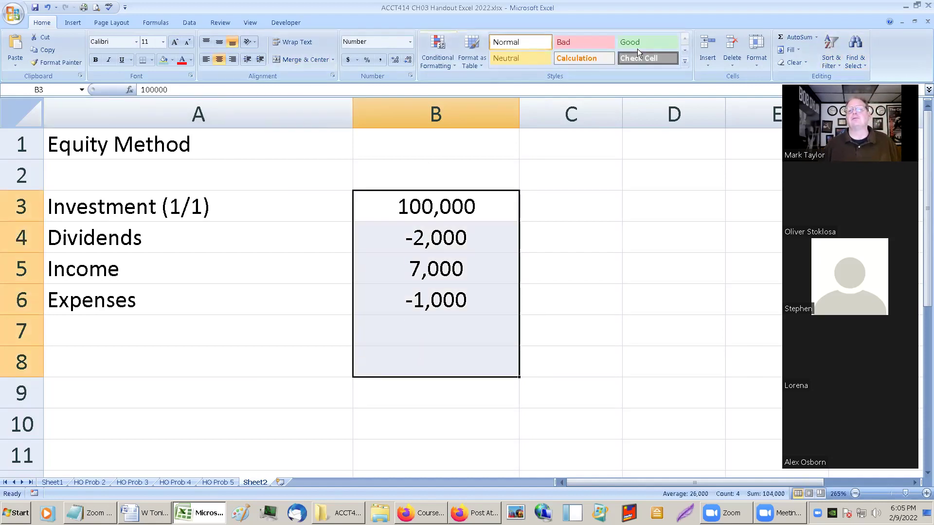
left_click(796, 36)
left_click(123, 203)
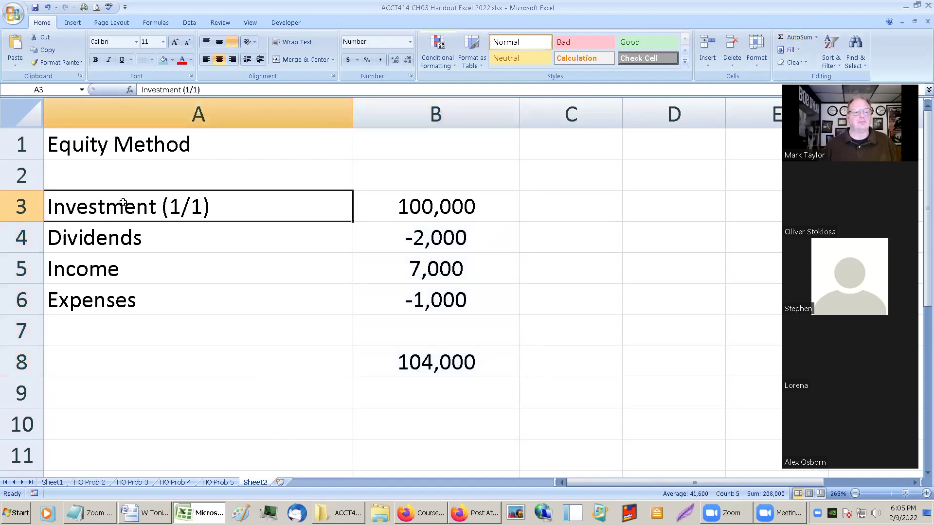
key("ctrl+c")
left_click(145, 367)
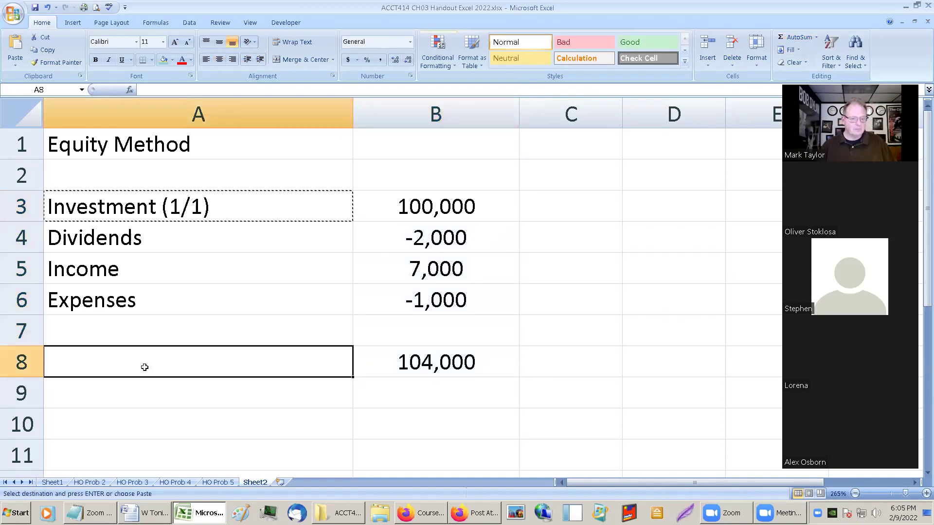
key("ctrl+v")
left_click(187, 91)
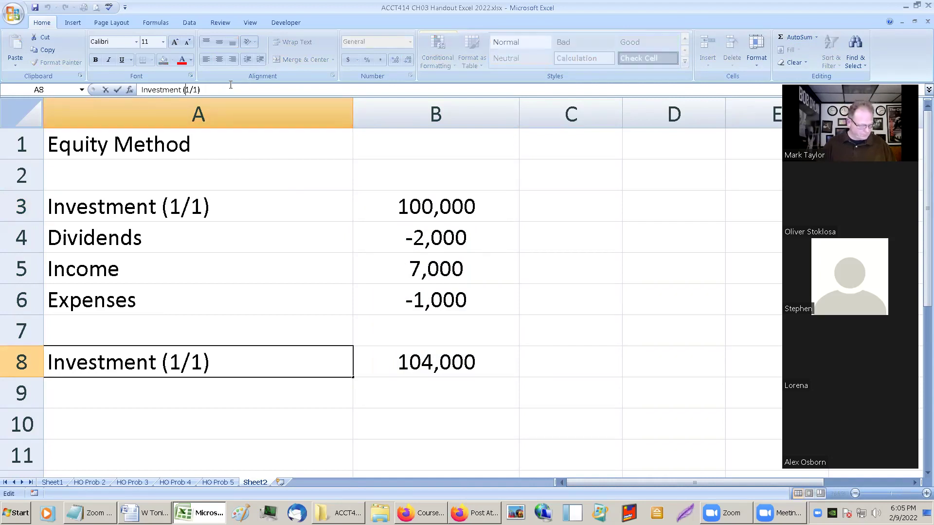
type("2/3")
key("Return")
key("Up")
Compare the Dividends, Income and Expenses lines of the equity method worksheet with the D, I and E eliminating entries on Sheet1.
left_click(395, 288)
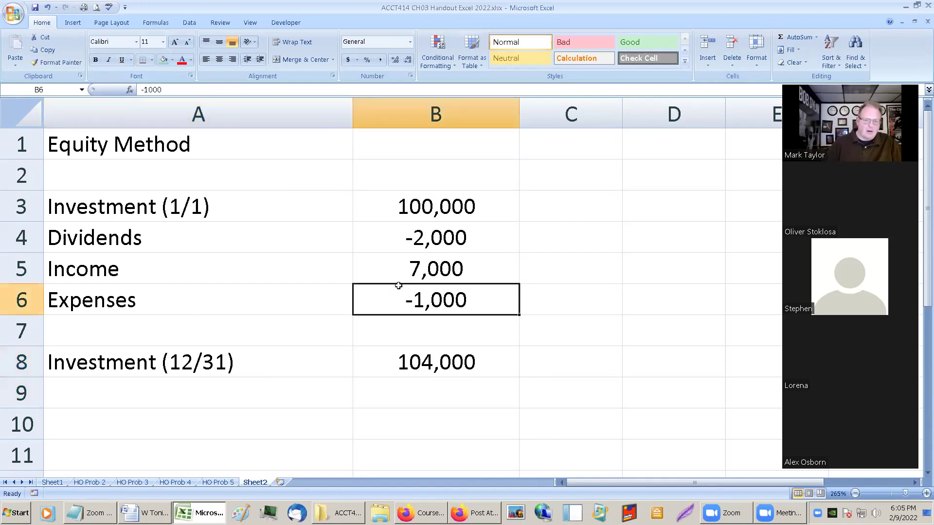
left_click(590, 207)
scroll(585, 219, "down", 1)
scroll(586, 219, "up", 1)
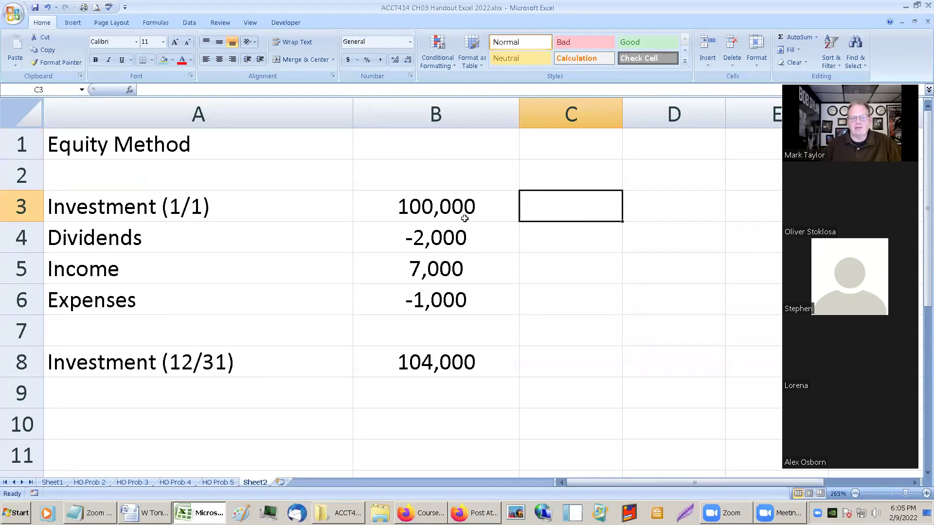
left_click(121, 211)
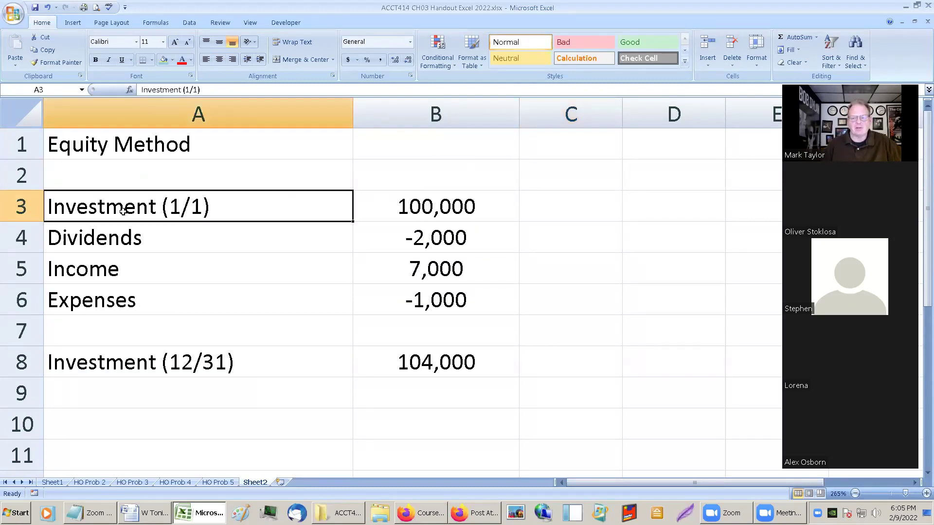
left_click_drag(113, 238, 128, 303)
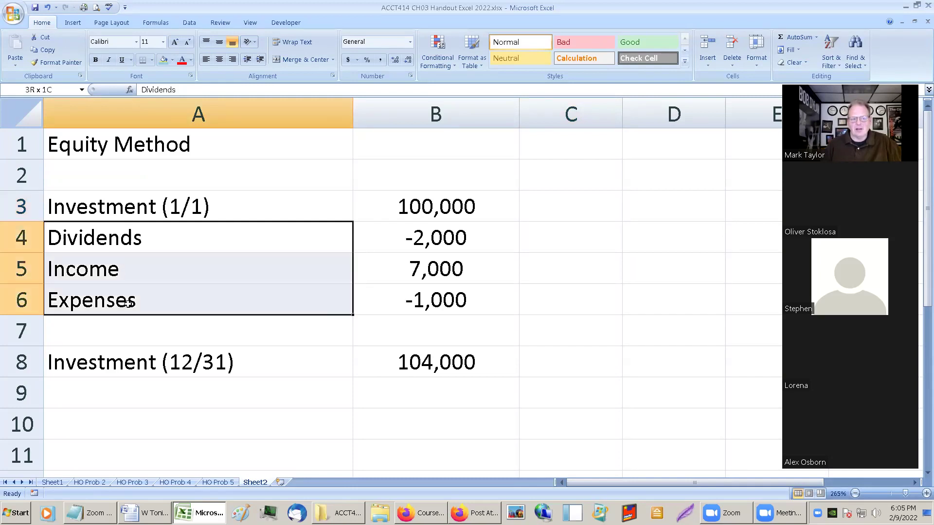
left_click(63, 482)
left_click(56, 330)
left_click(54, 378)
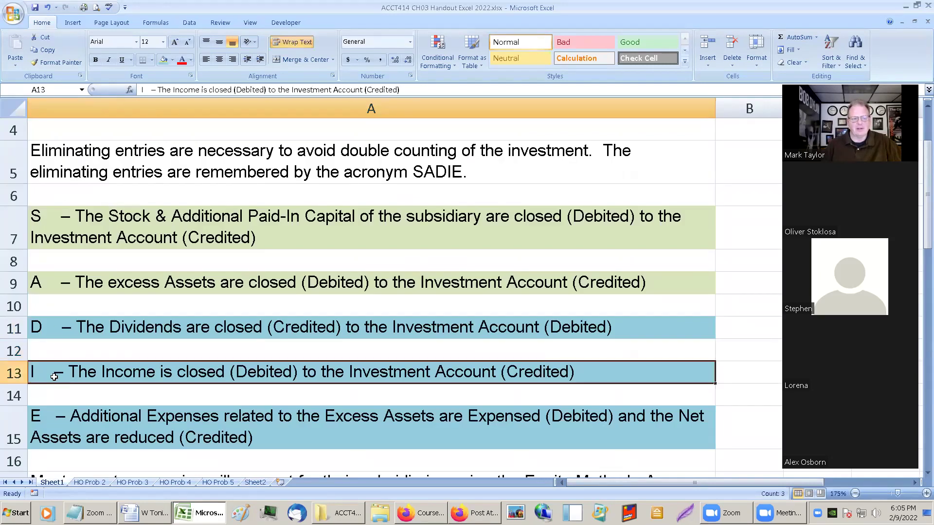
left_click(59, 424)
left_click(65, 337)
left_click(68, 362)
left_click(71, 413)
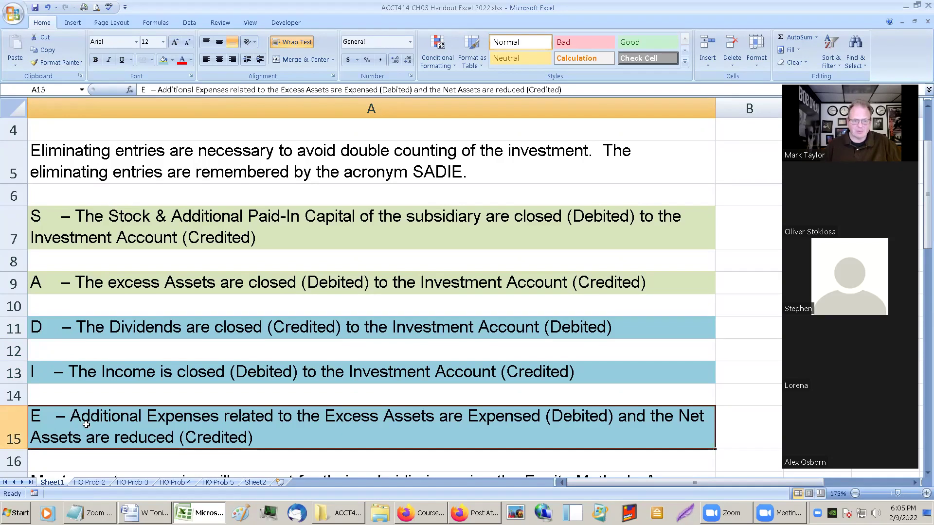
Fill the Dividends, Income and Expenses range A4:B6 on Sheet2 with light blue.
left_click(255, 482)
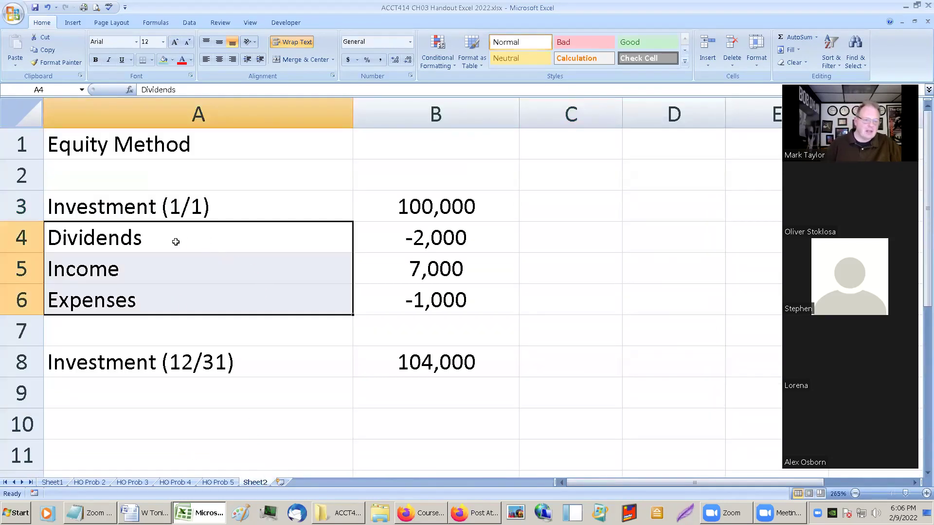
left_click_drag(175, 242, 469, 298)
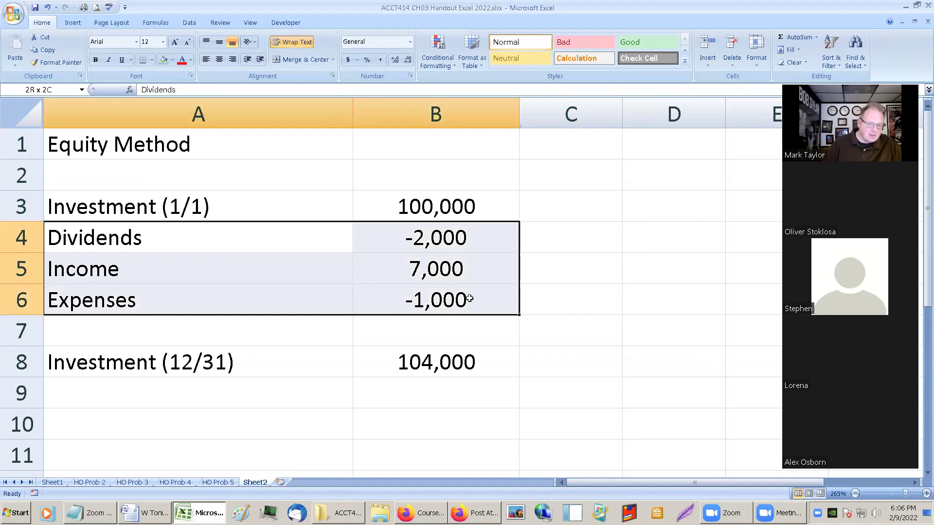
left_click(164, 60)
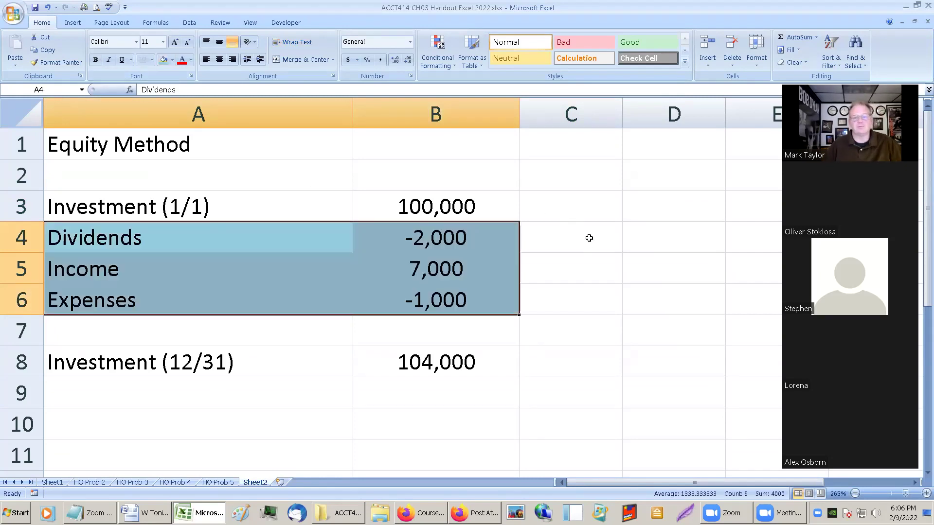
Enter the note "Reversed" in cell D4 and "Out" in cell D5 beside the blue rows.
left_click(626, 244)
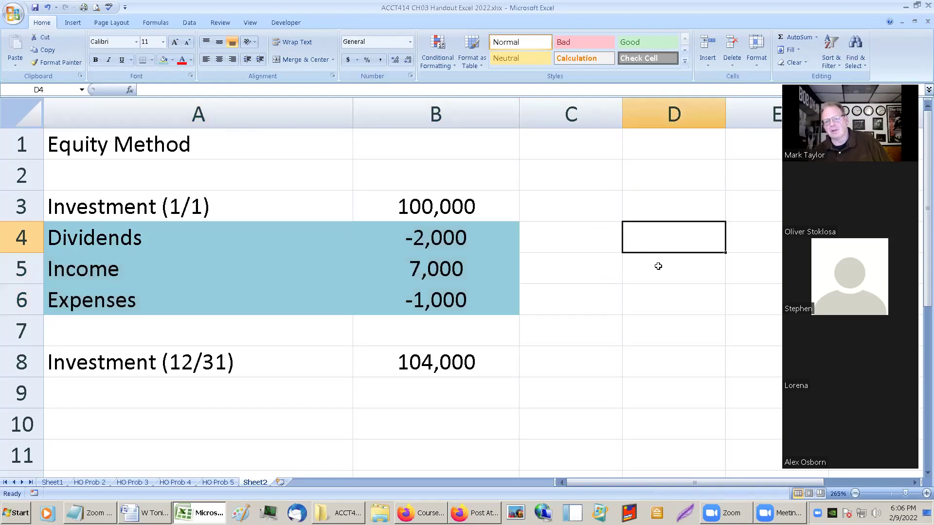
type("Reversed")
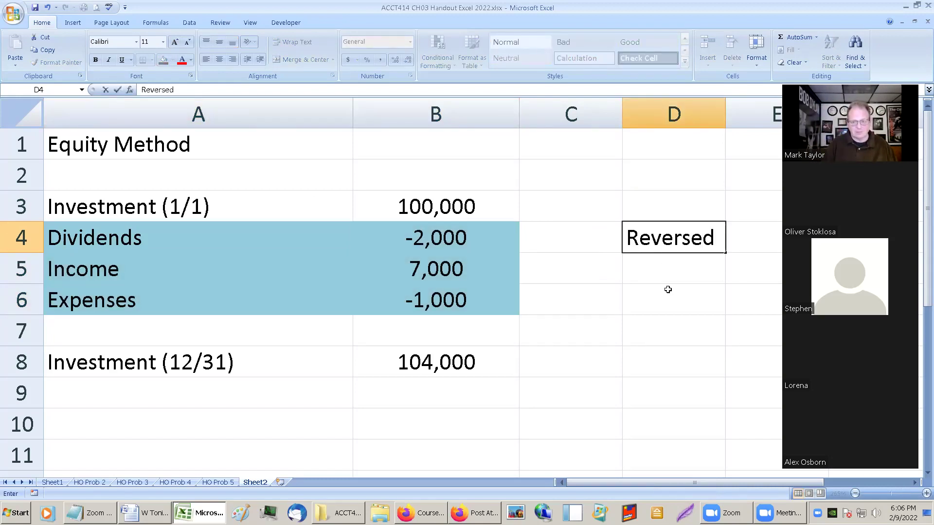
key("Return")
type("P")
key("BackSpace")
type("Out")
key("Return")
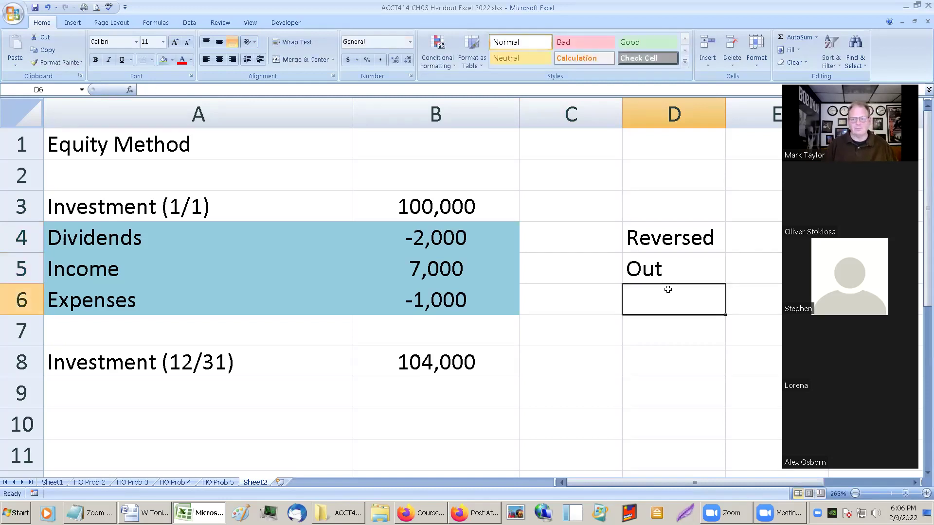
Review the dividends, income and expenses amounts in B4 through B6 against the "Reversed Out" note.
left_click(428, 226)
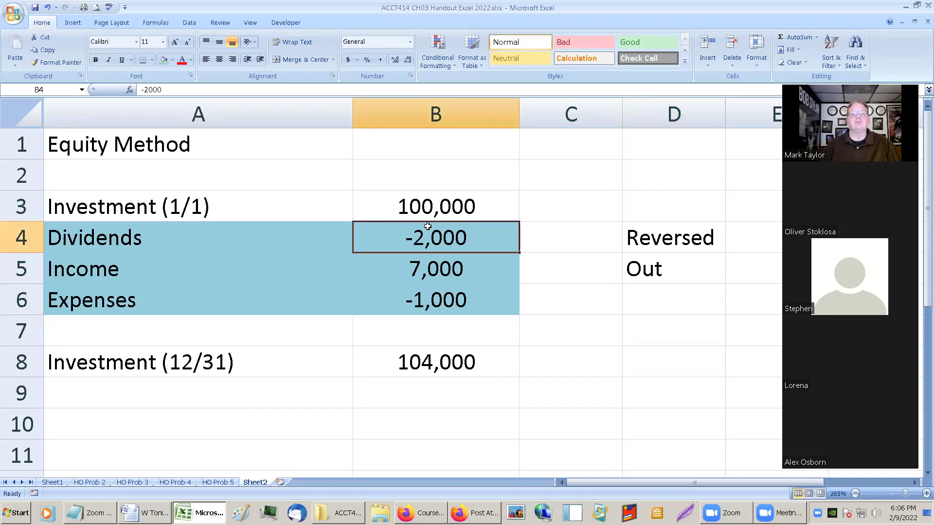
scroll(433, 224, "down", 1)
scroll(444, 199, "up", 1)
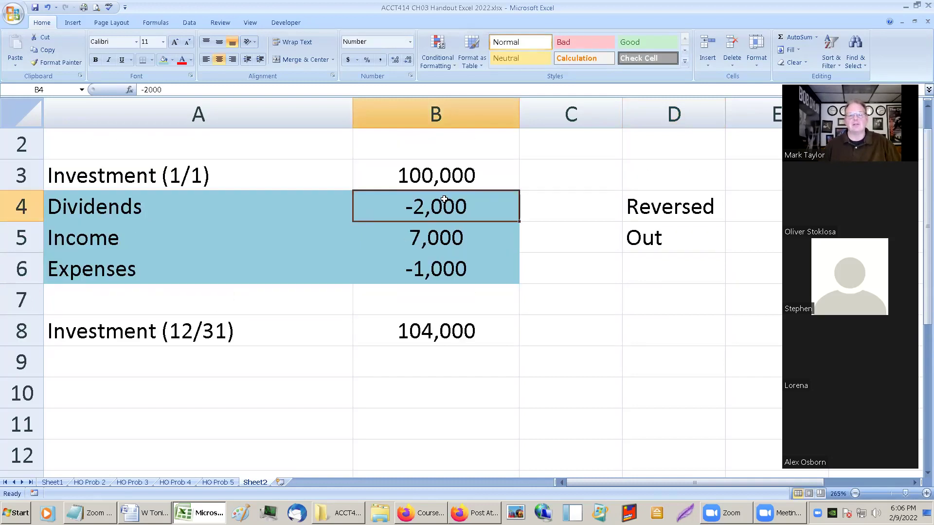
left_click(444, 237)
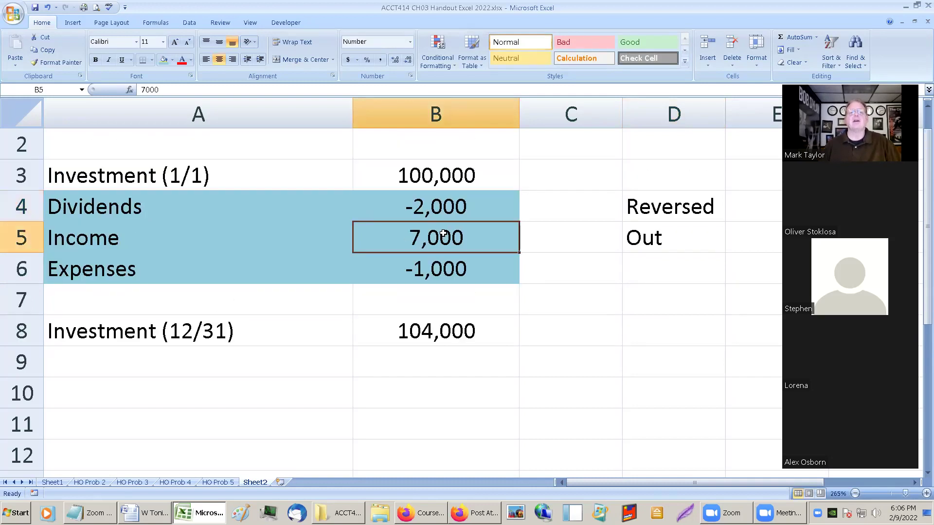
left_click(653, 235)
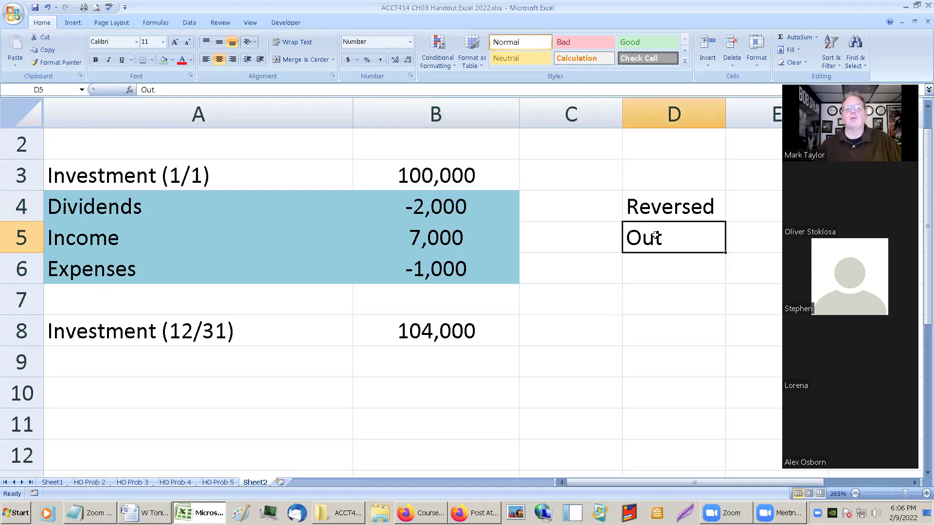
left_click(474, 229)
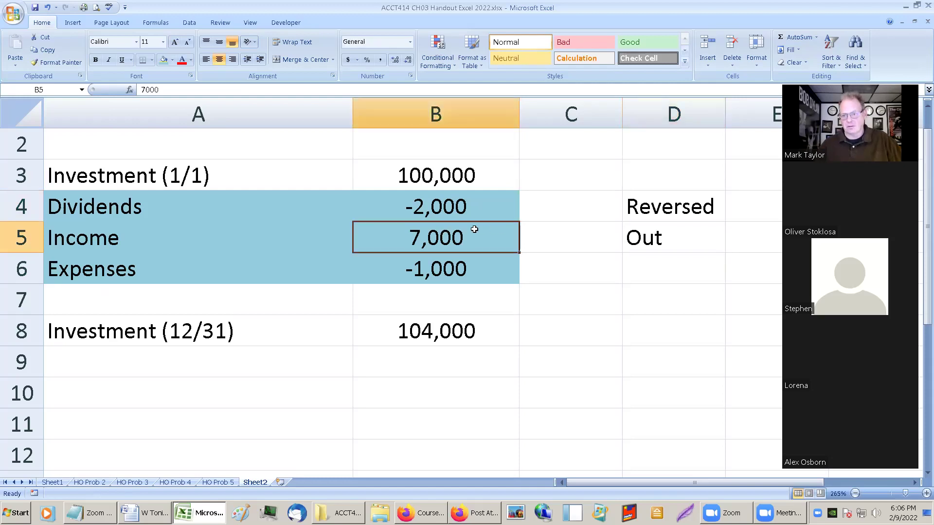
right_click(475, 230)
key("Escape")
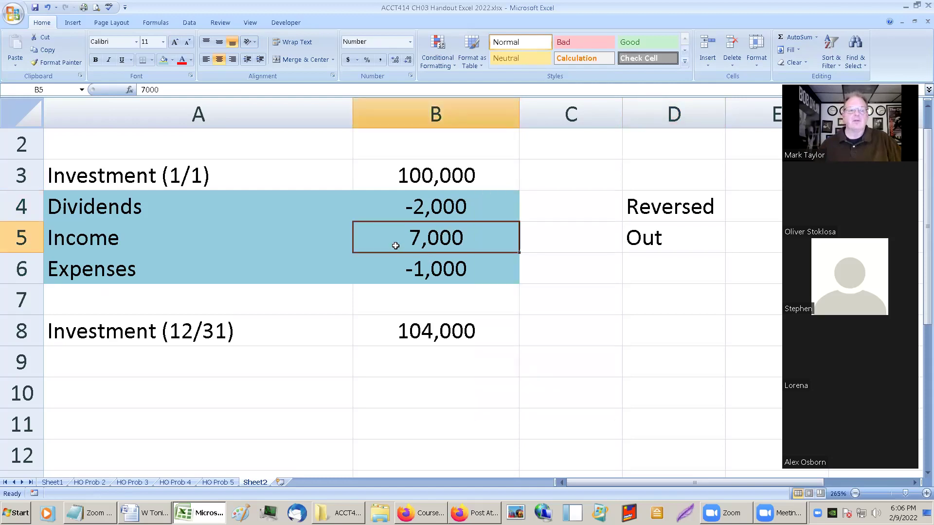
scroll(394, 246, "down", 1)
left_click(421, 213)
scroll(486, 221, "up", 1)
left_click(453, 205)
left_click(452, 233)
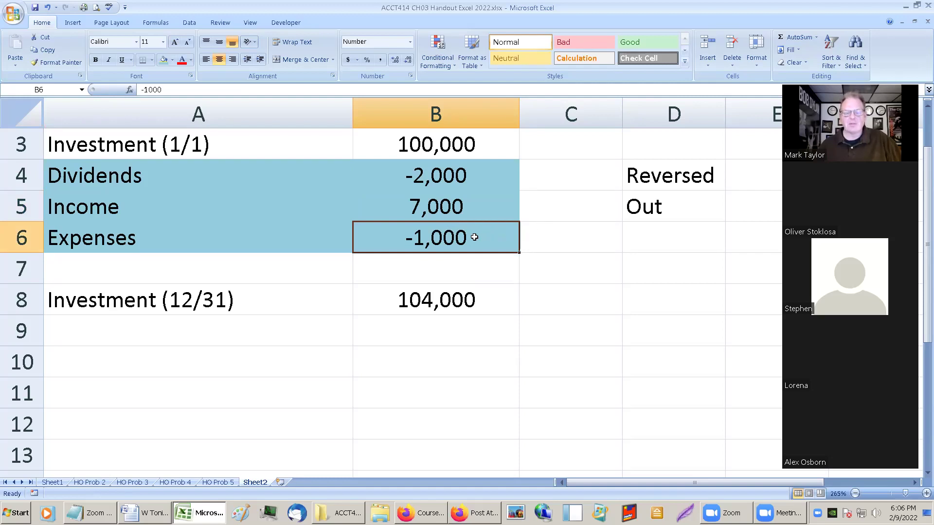
Trace the investment on Sheet2 from the 1/1 balance through dividends, income and expenses to the 12/31 balance.
left_click(640, 233)
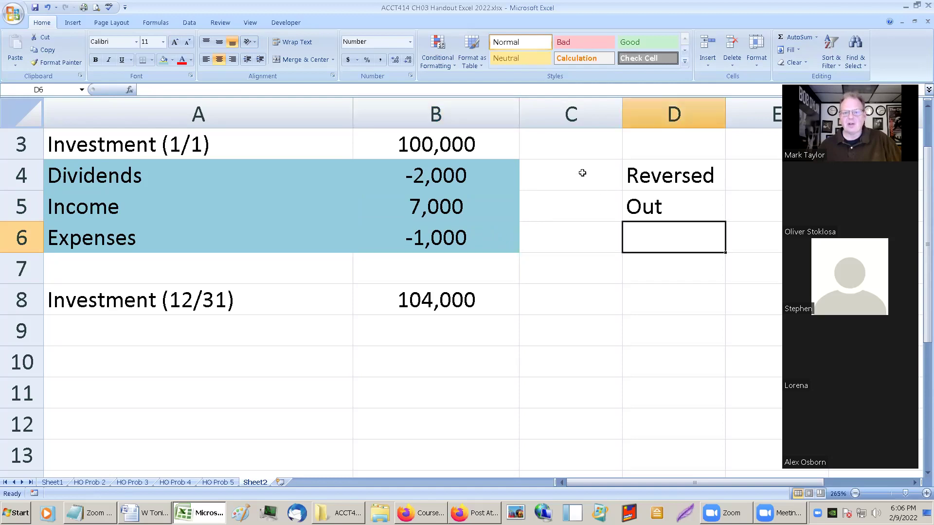
scroll(482, 163, "down", 1)
scroll(474, 170, "up", 1)
scroll(474, 177, "up", 1)
left_click_drag(471, 176, 469, 327)
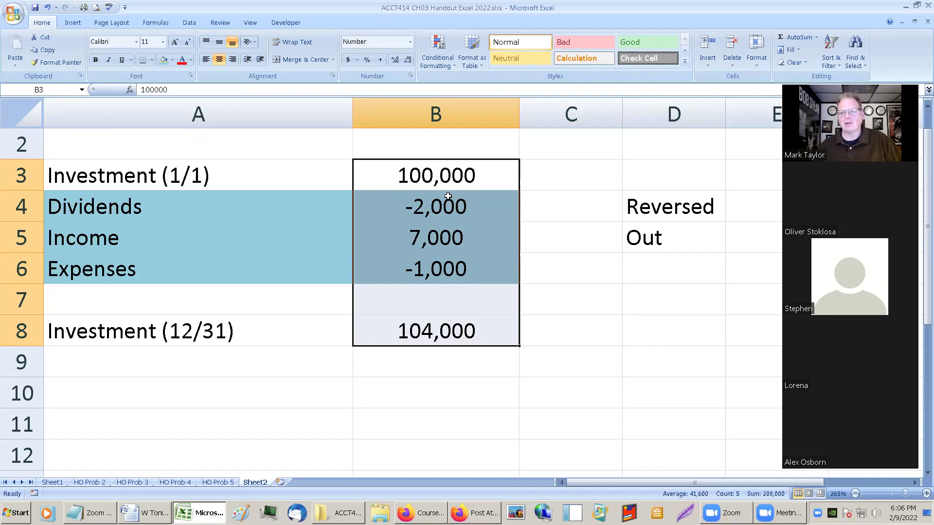
left_click(357, 184)
left_click_drag(77, 179, 427, 173)
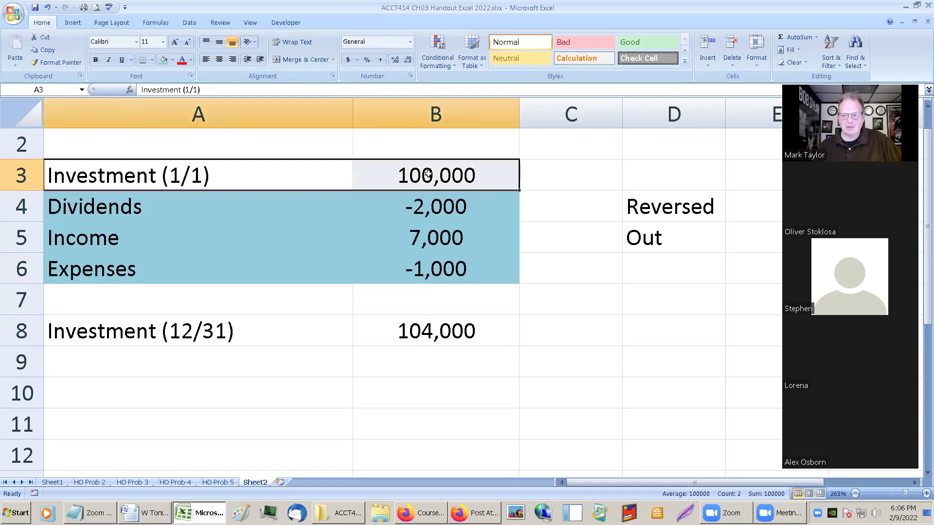
left_click_drag(68, 211, 387, 263)
left_click_drag(79, 326, 446, 331)
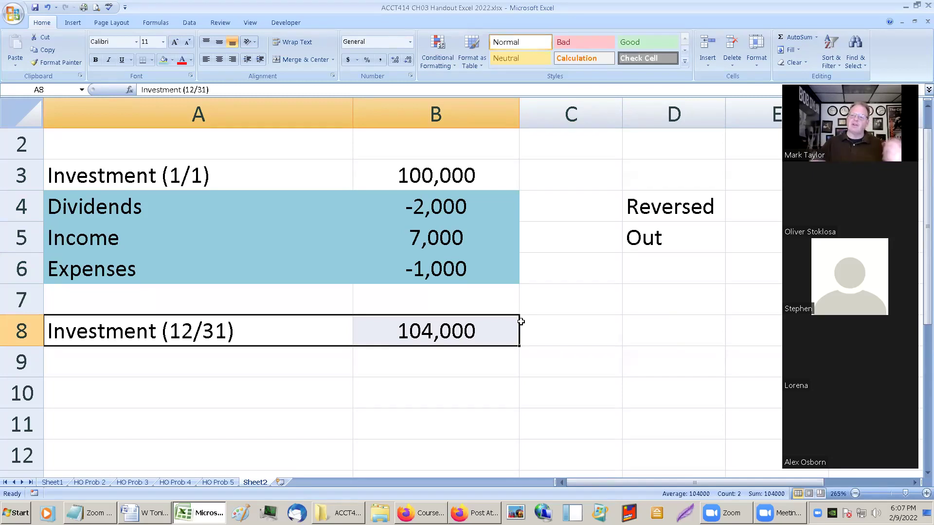
Examine the Income line against the Dividends and Expenses lines and the SUM formula behind the 12/31 investment.
left_click(118, 229)
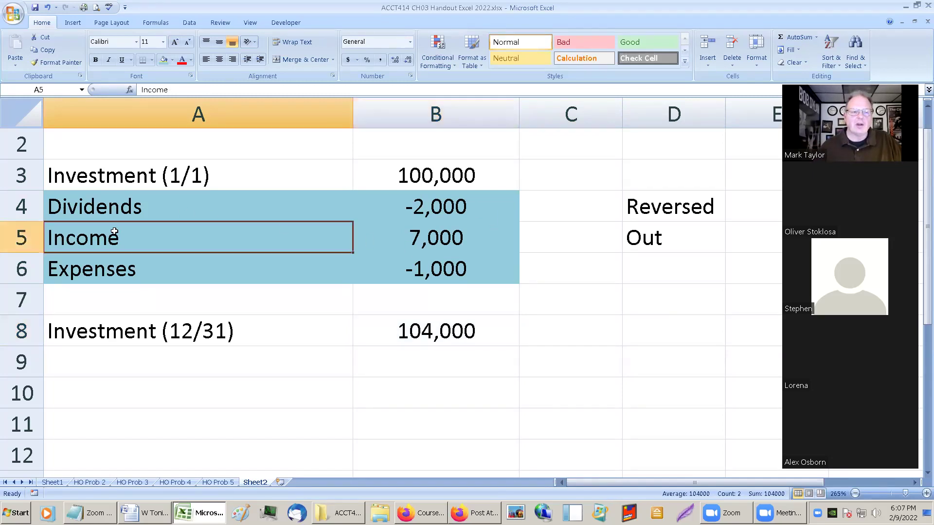
left_click(441, 243)
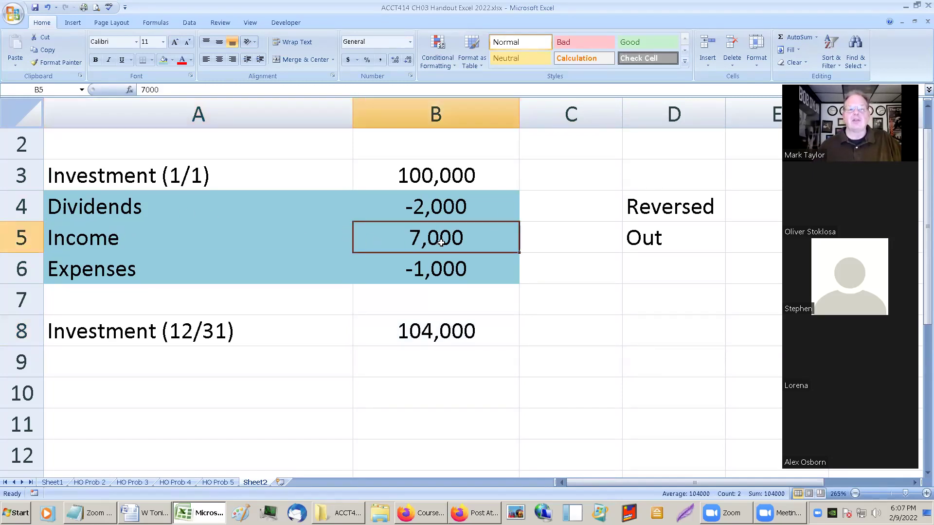
left_click(146, 257)
left_click(143, 205)
left_click(137, 239)
left_click(137, 257)
left_click(143, 241)
left_click(150, 212)
left_click(158, 234)
left_click(161, 214)
left_click(162, 232)
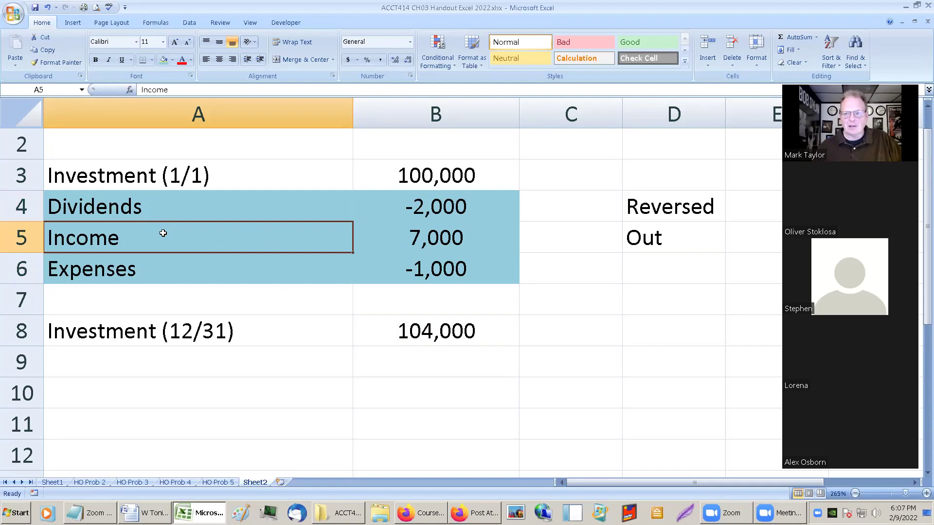
left_click(160, 210)
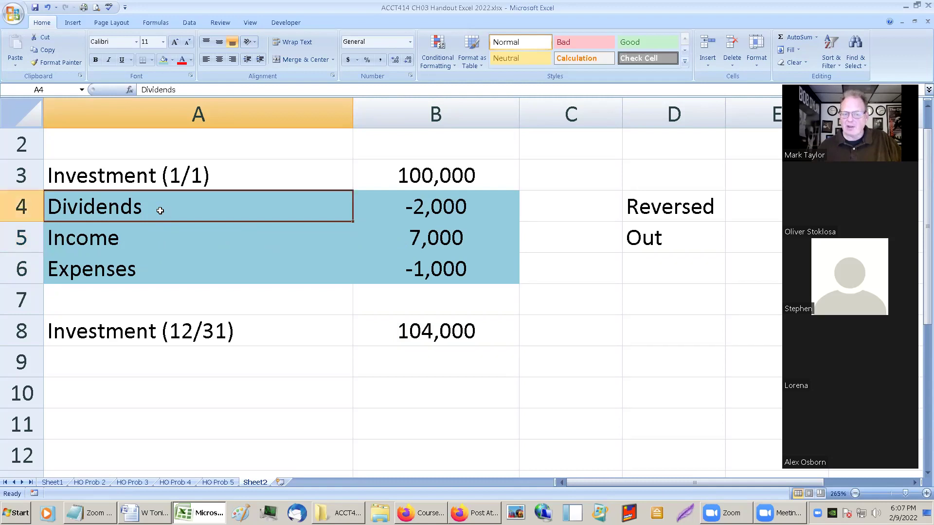
left_click(150, 244)
left_click(156, 217)
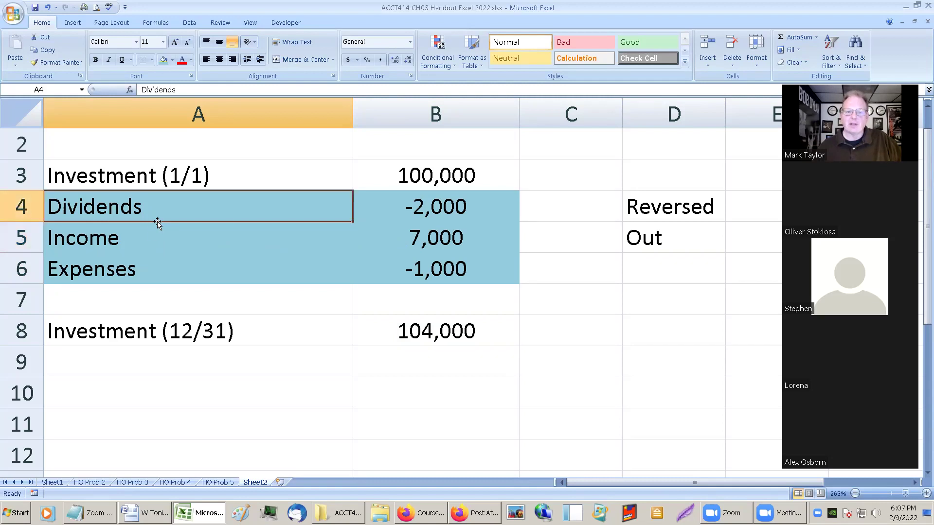
left_click(156, 235)
left_click(399, 331)
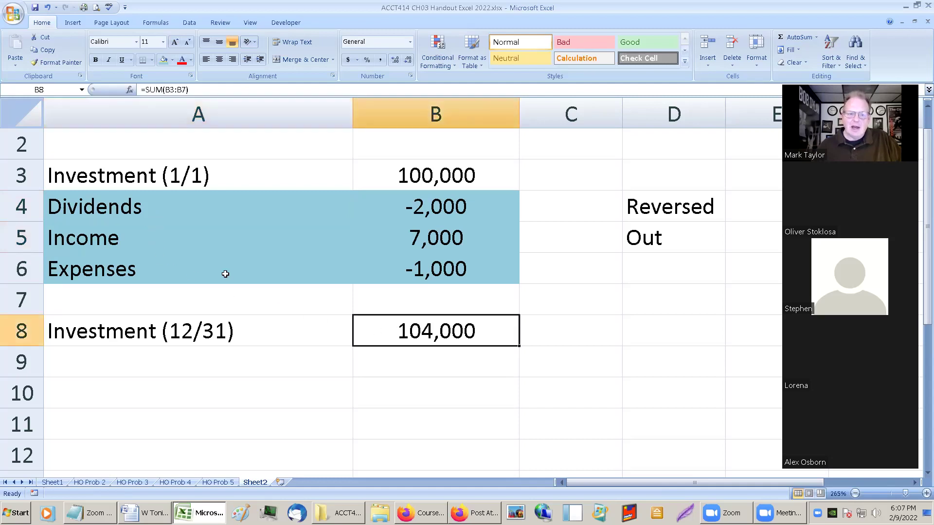
left_click(210, 237)
left_click_drag(210, 237, 455, 236)
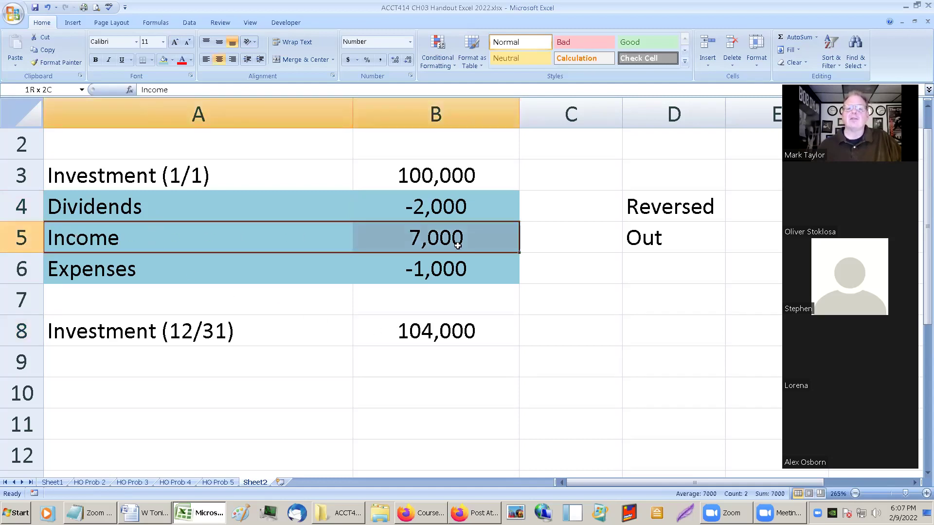
Review the whole equity method range A3:B8 alongside the "Reversed Out" note for rows 4 to 6.
left_click(600, 259)
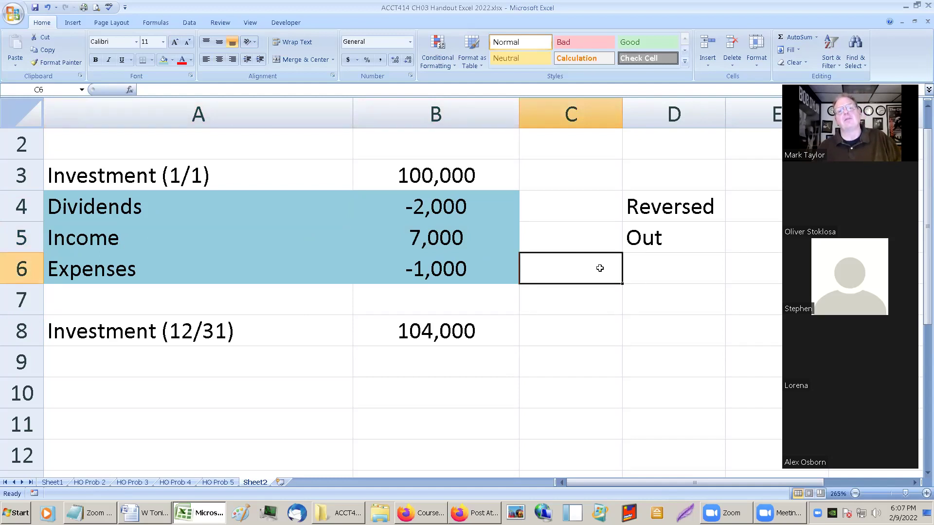
left_click(561, 204)
left_click(566, 236)
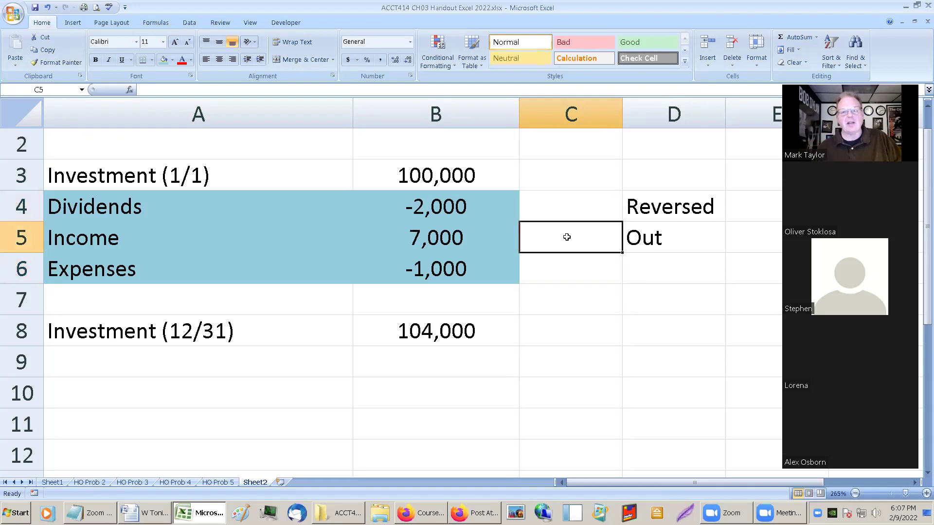
left_click(570, 259)
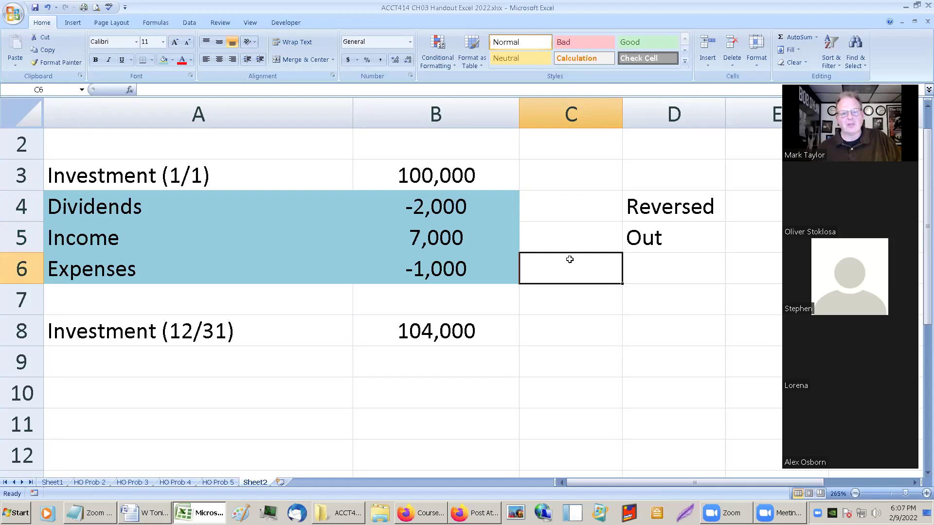
left_click_drag(331, 187, 462, 334)
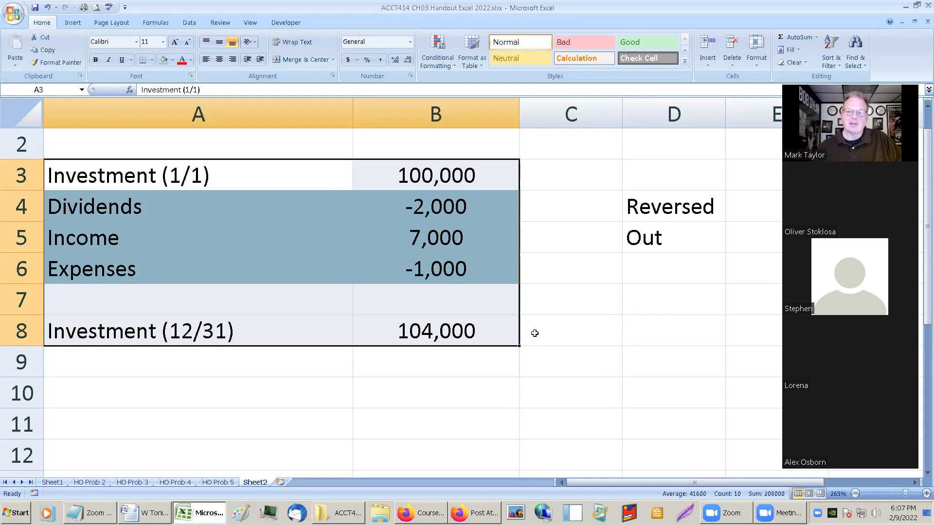
left_click(531, 275)
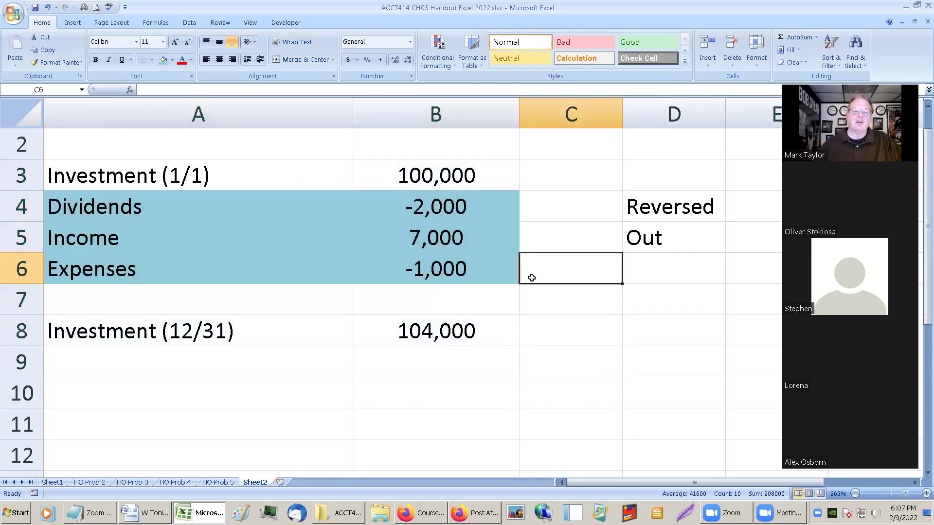
Reread the SADIE eliminating entries on Sheet1, from the E entry up to the A entry on excess assets.
left_click(83, 481)
left_click(60, 482)
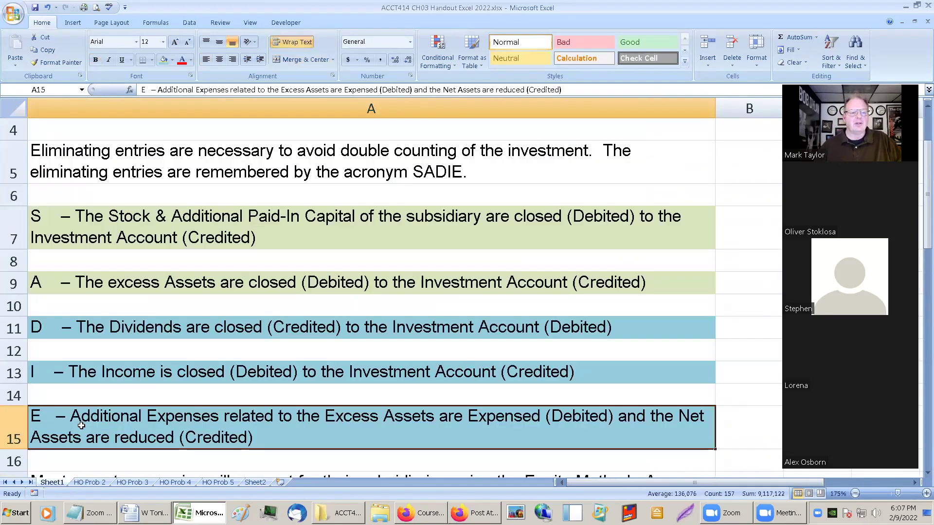
scroll(111, 348, "down", 2)
scroll(111, 348, "up", 1)
scroll(111, 349, "up", 1)
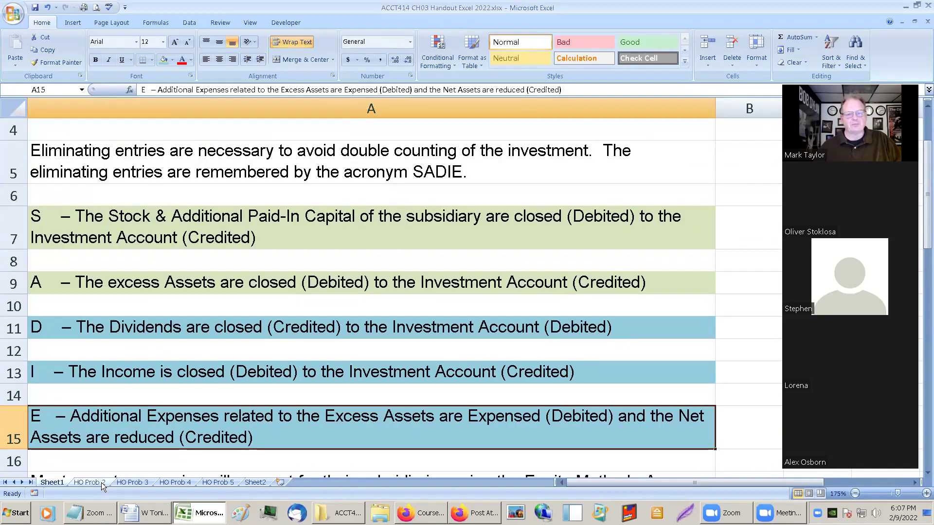
left_click(104, 373)
left_click(109, 311)
left_click(112, 282)
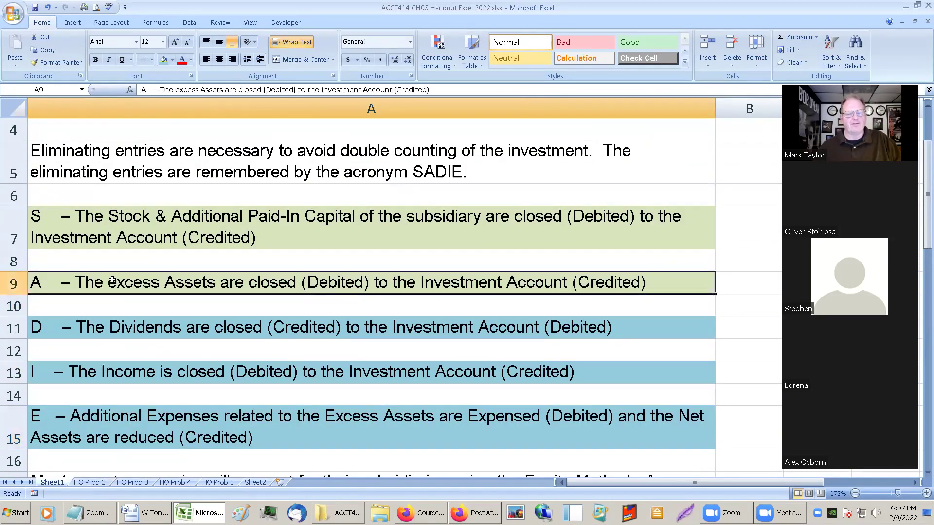
scroll(141, 312, "down", 1)
scroll(160, 325, "up", 1)
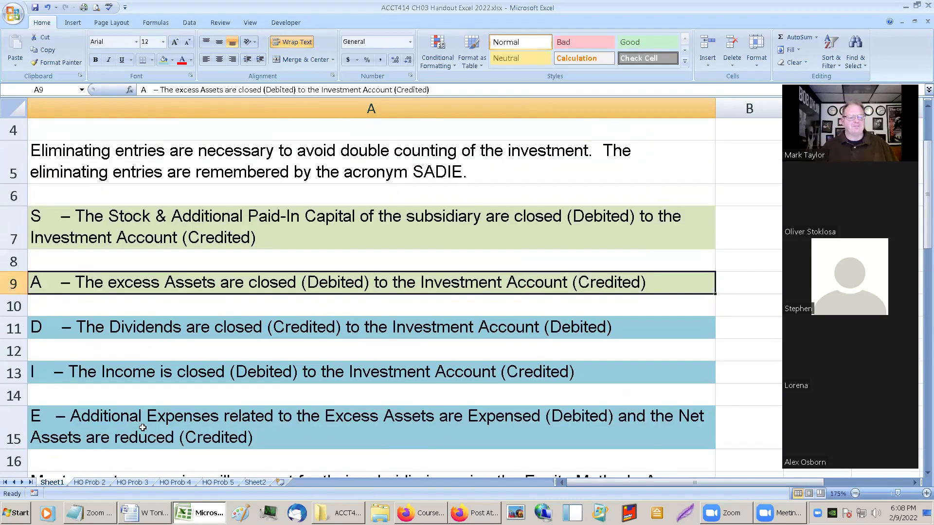
Open the HO Prob 2 sheet and read the Problem 2 statement and its 1/1/2021 fair value data.
left_click(90, 482)
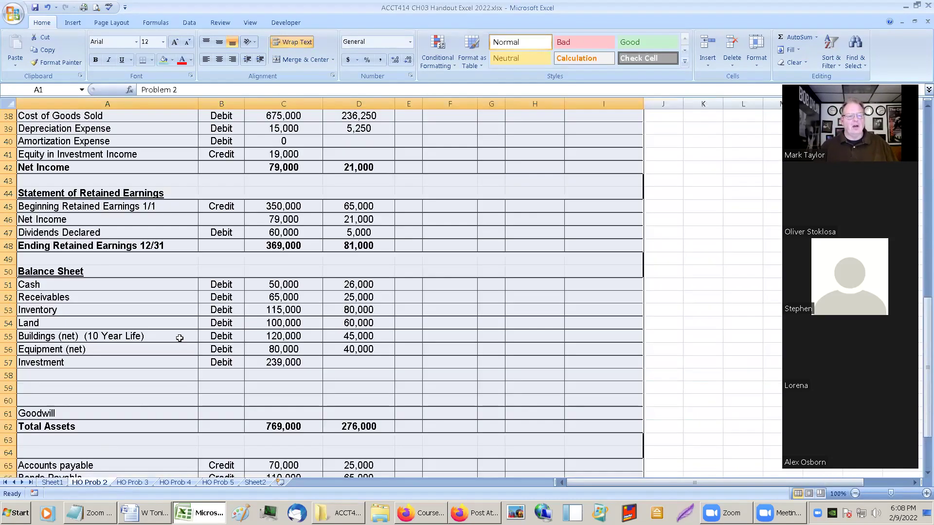
left_click(180, 336)
scroll(184, 396, "up", 4)
scroll(202, 349, "up", 8)
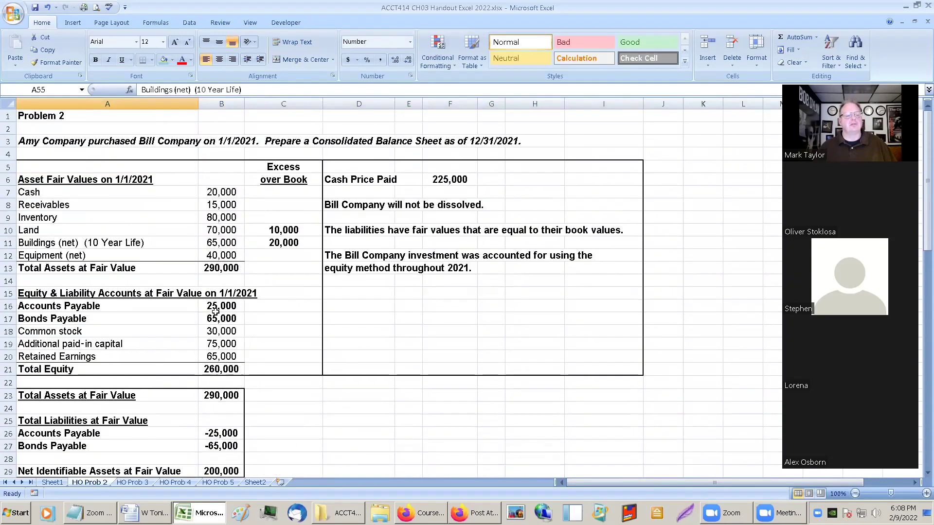
scroll(218, 301, "up", 1, "ctrl")
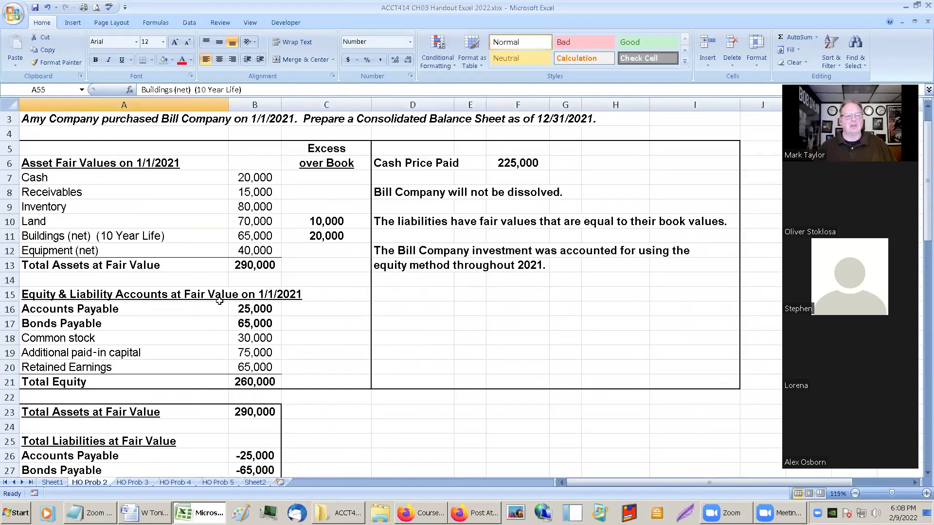
scroll(219, 301, "down", 1)
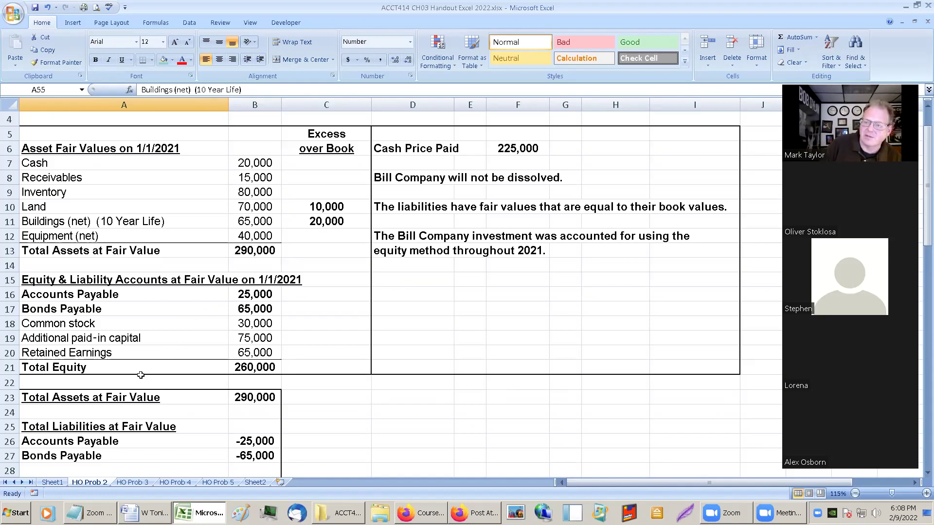
Examine the land and buildings excess over book, the total assets at fair value, and the accounts and bonds payable amounts.
left_click(300, 221)
left_click(302, 208)
left_click(254, 254)
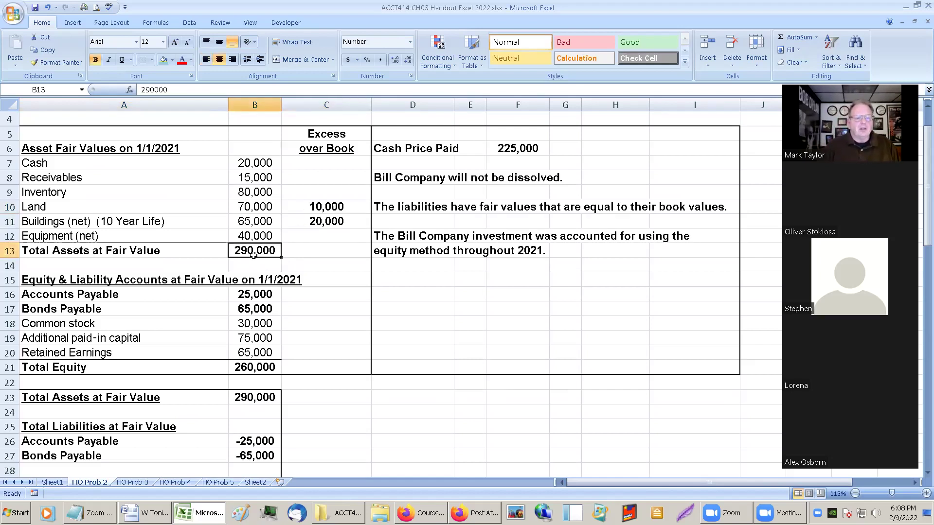
left_click_drag(63, 248, 271, 253)
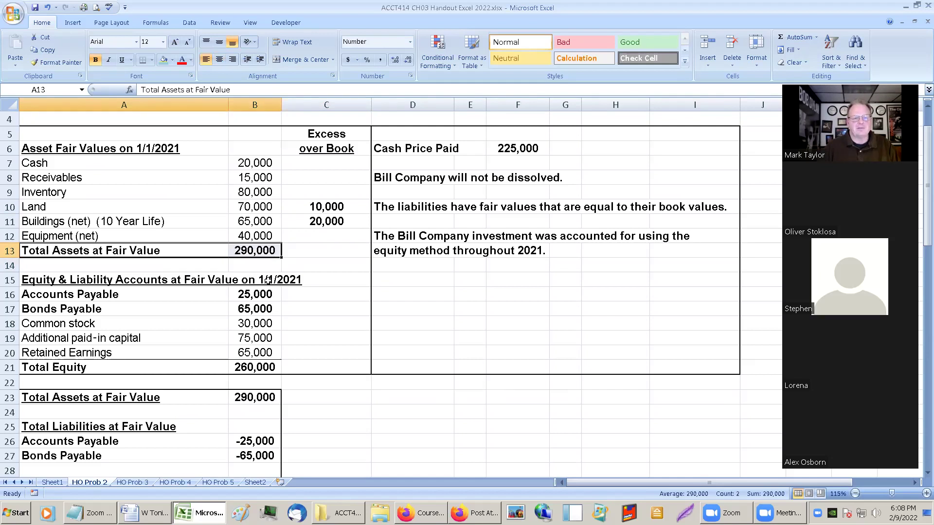
left_click(260, 293)
left_click(256, 307)
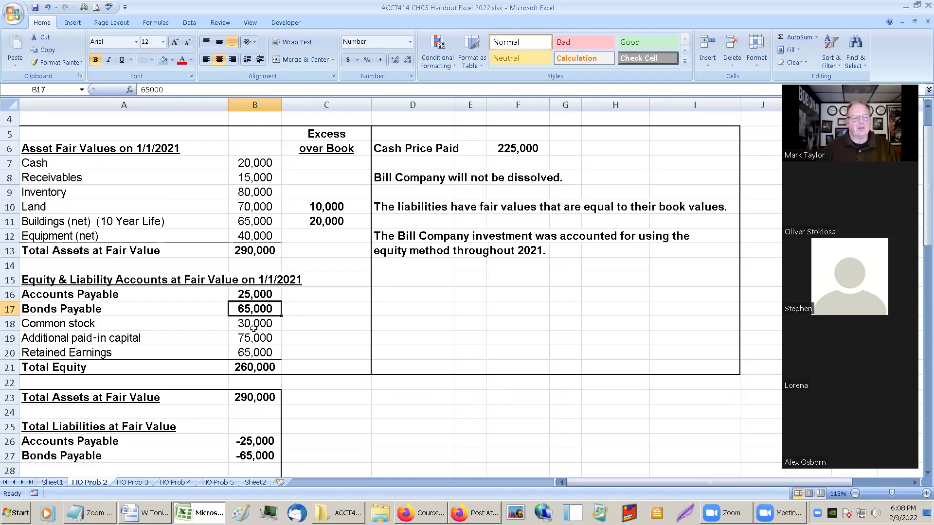
Trace the net identifiable assets calculation in rows 23 to 29 back to the total assets at fair value in row 13.
scroll(251, 348, "down", 2)
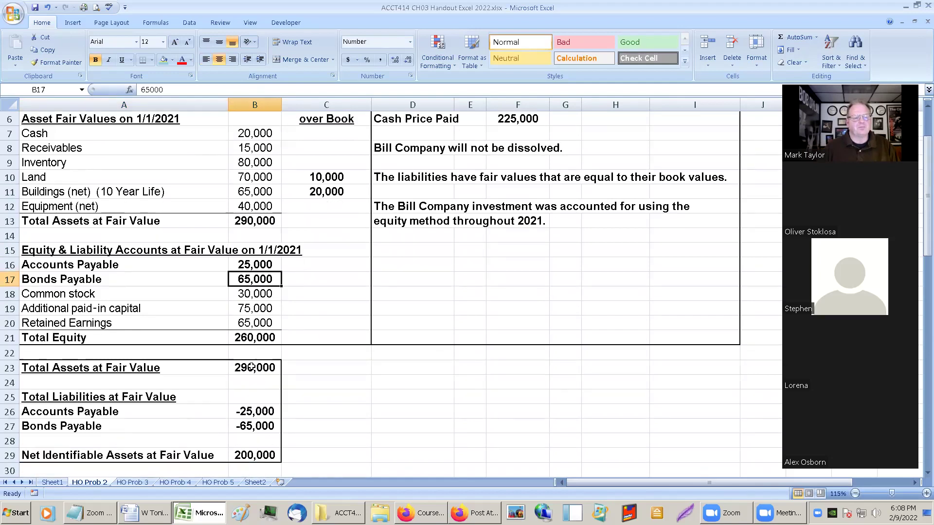
left_click(203, 369)
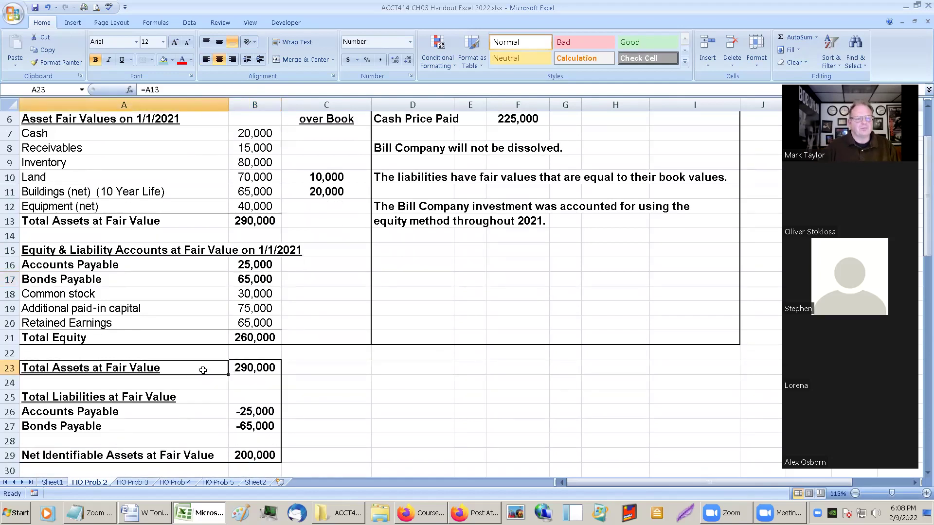
left_click(123, 397)
left_click(104, 420)
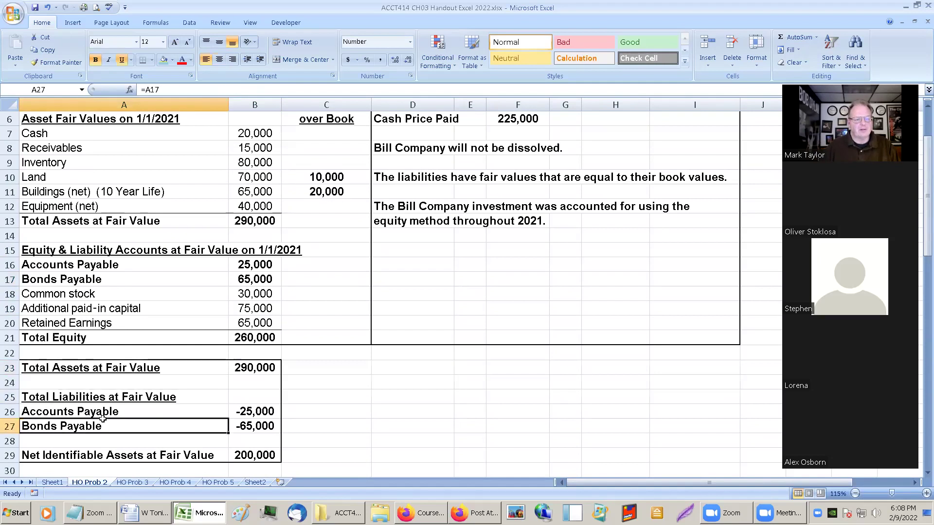
left_click(106, 453)
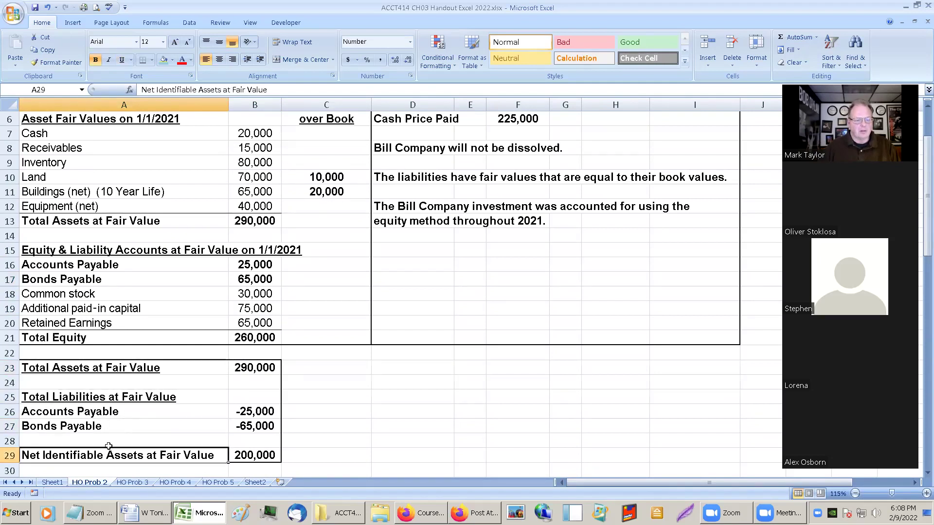
left_click(94, 411)
left_click(94, 398)
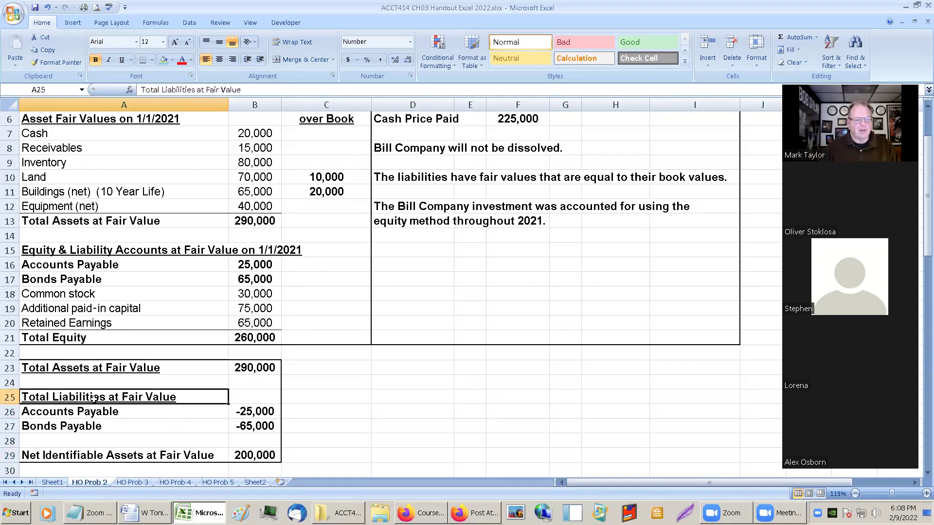
left_click(239, 368)
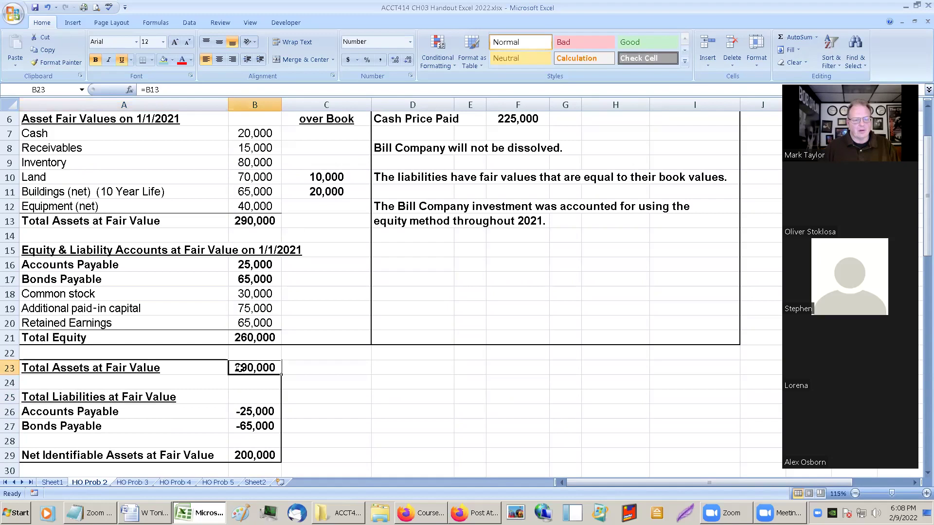
left_click(261, 221)
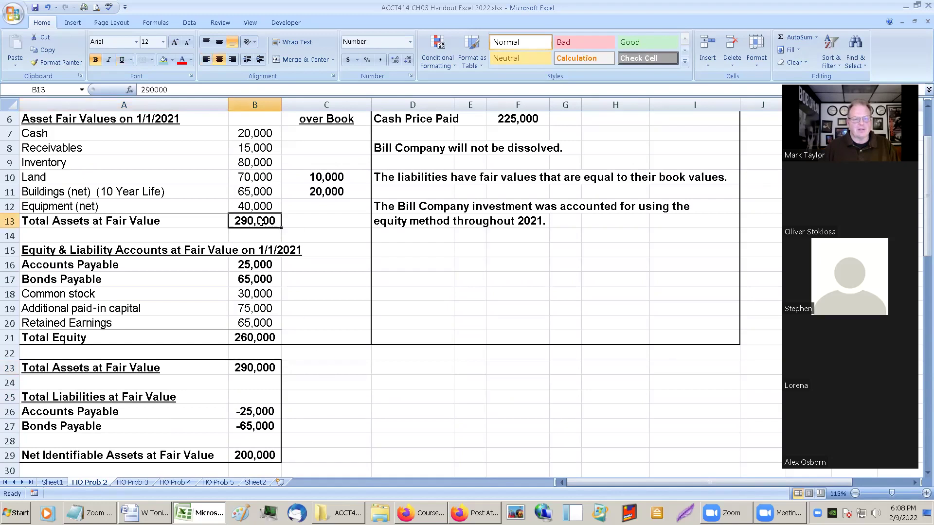
left_click_drag(30, 221, 244, 221)
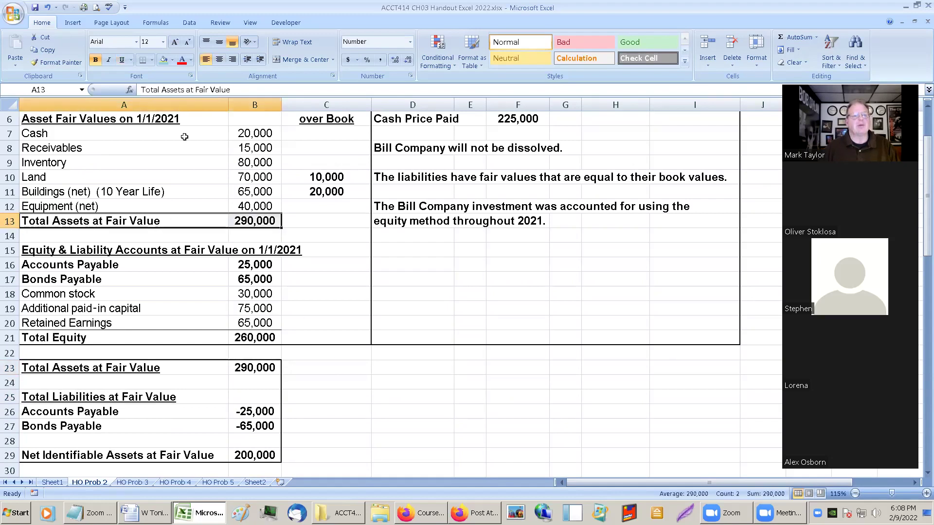
Fill the Total Assets at Fair Value row 13 and the Accounts Payable and Bonds Payable rows 16 to 17 with light orange.
left_click(173, 59)
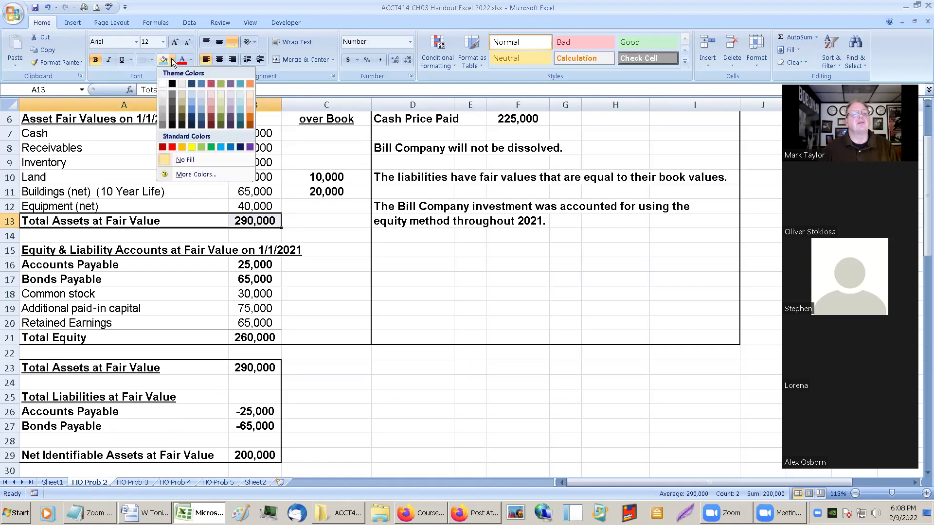
left_click(251, 102)
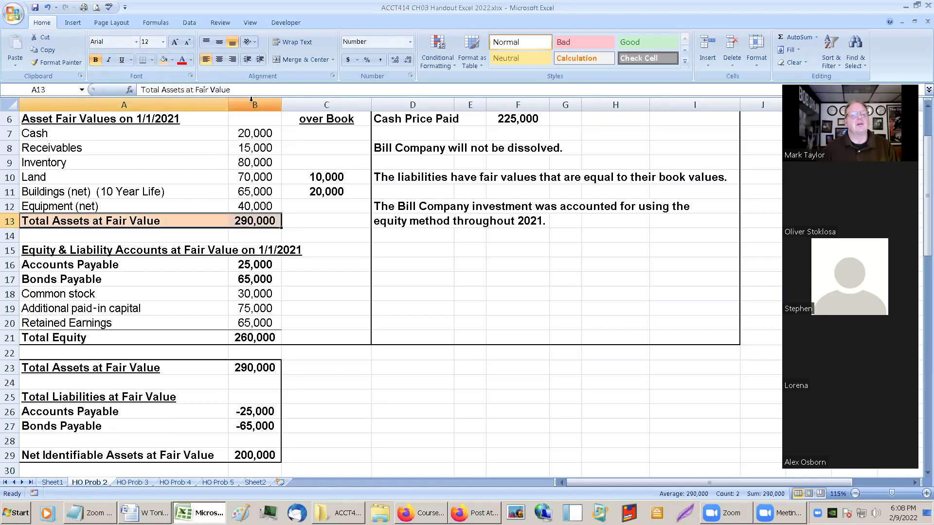
left_click(50, 267)
left_click_drag(50, 266, 253, 279)
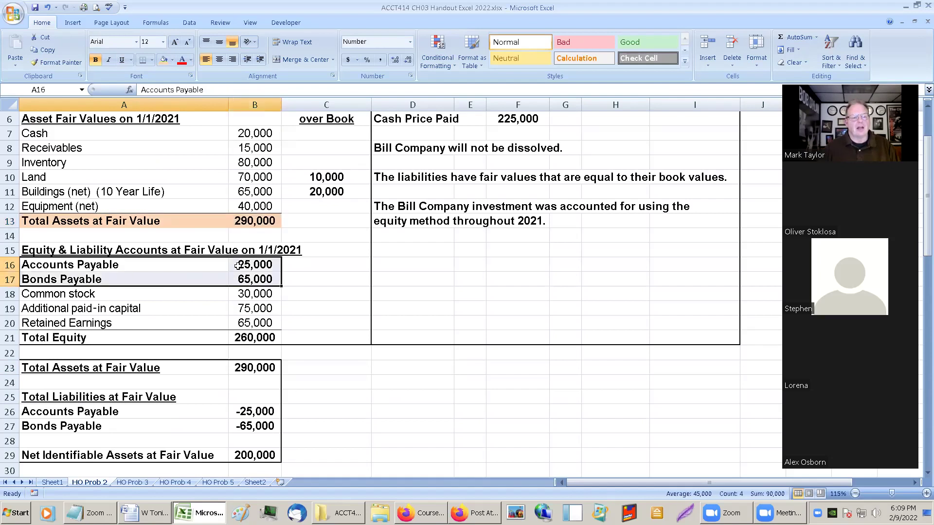
left_click(164, 62)
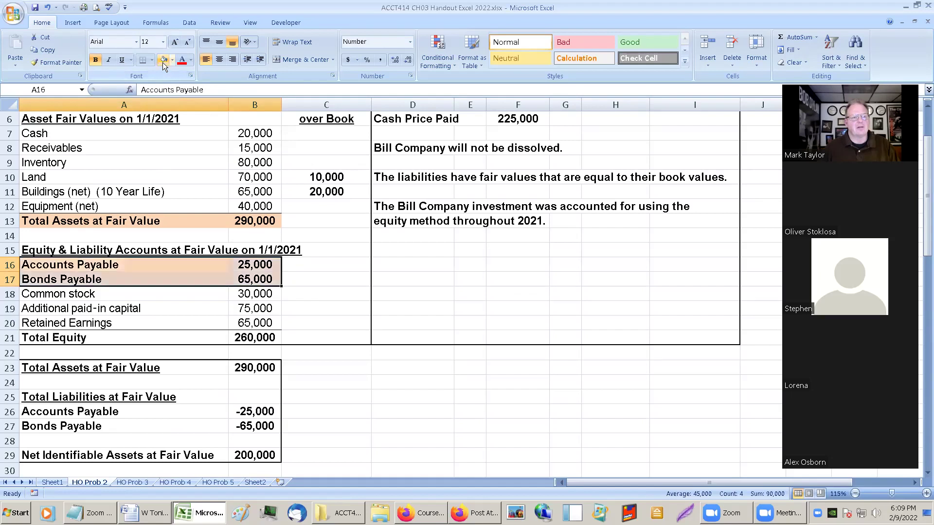
left_click(235, 368)
left_click_drag(92, 295, 249, 322)
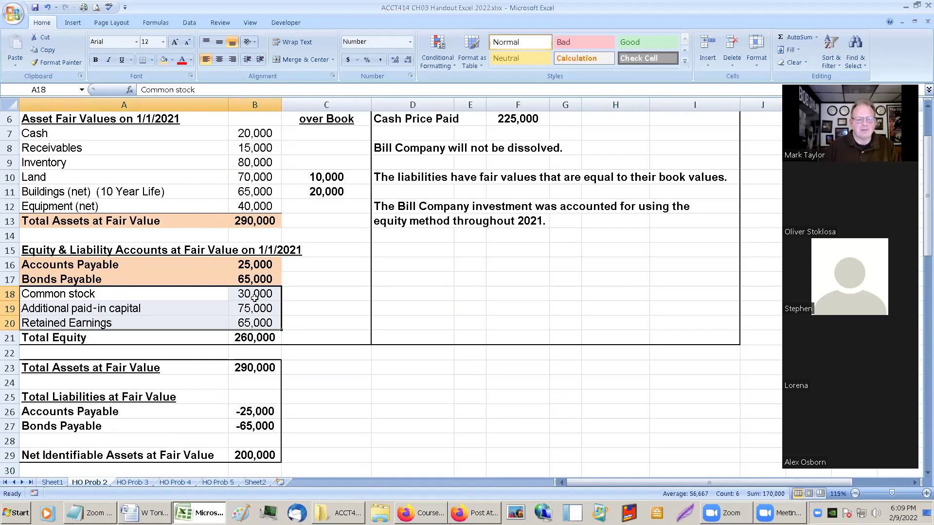
left_click(254, 408)
Apply the same light orange fill to Total Assets at Fair Value in row 23 and both payables in rows 26 and 27.
left_click_drag(45, 368, 238, 364)
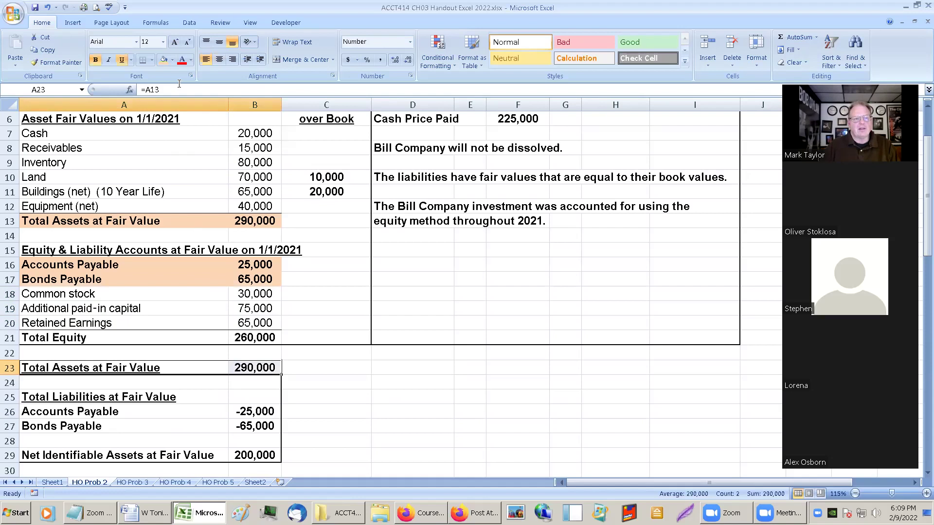
left_click(164, 61)
left_click_drag(68, 412, 241, 421)
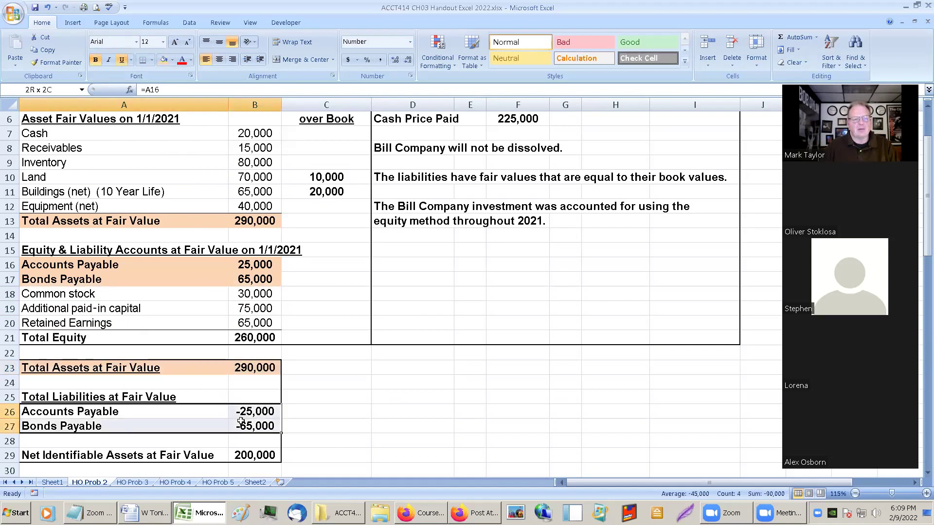
left_click(166, 63)
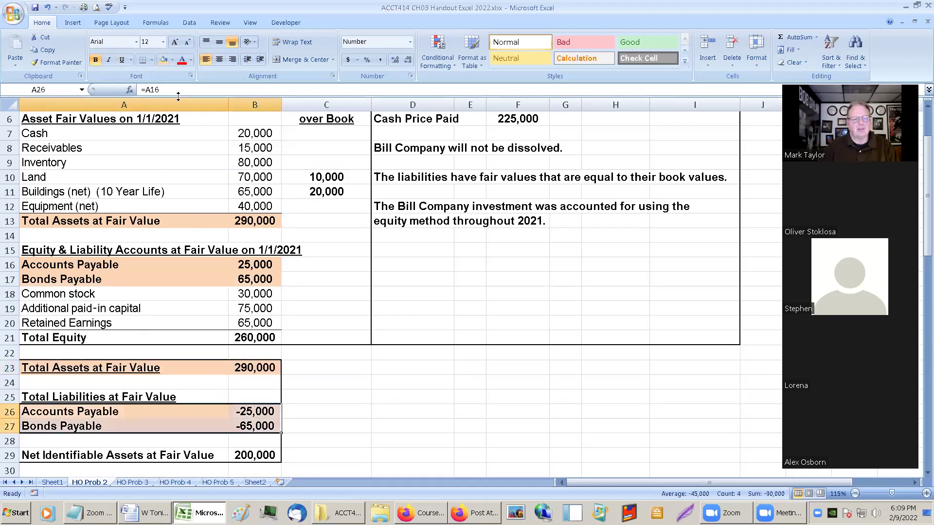
Highlight the Net Identifiable Assets at Fair Value label and amount in row 29 with yellow.
left_click(280, 460)
left_click_drag(48, 455, 263, 455)
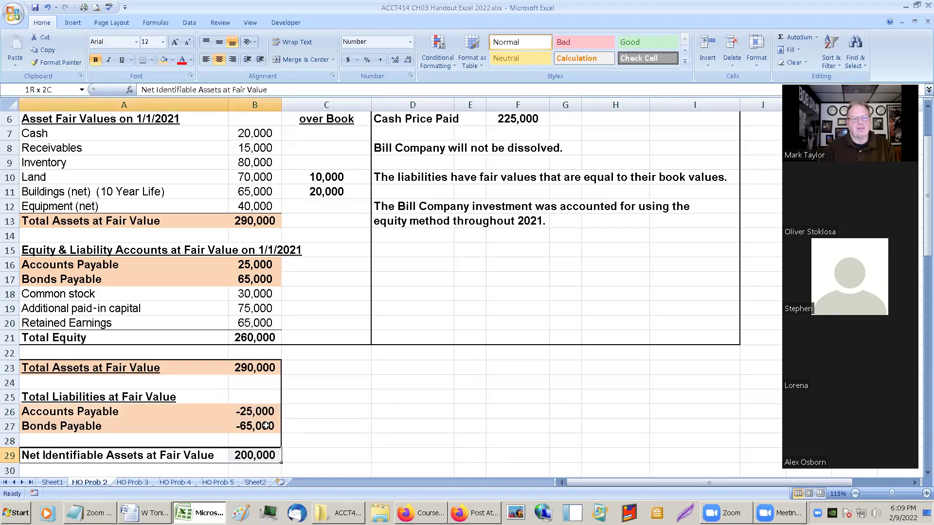
left_click(173, 60)
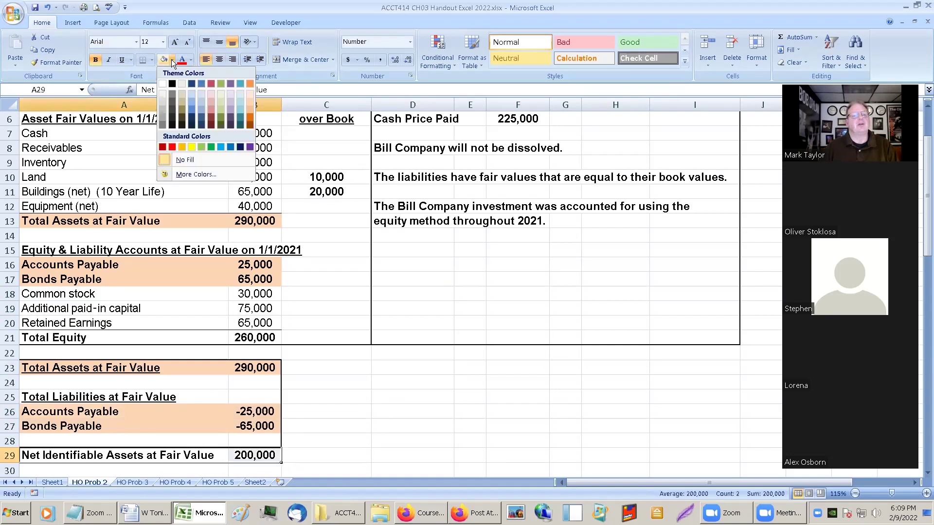
left_click(191, 147)
left_click(331, 348)
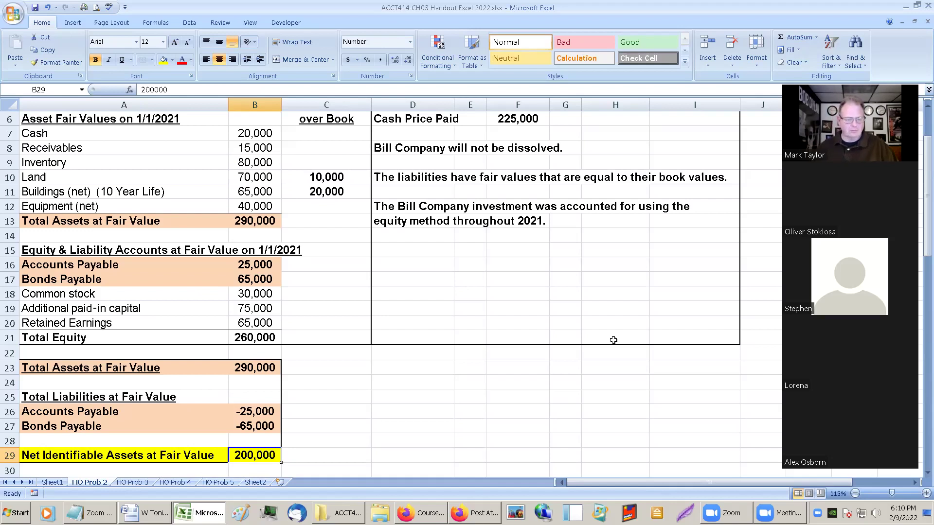
Copy the Net Identifiable Assets at Fair Value label from A29 to D17 and its 200,000 amount from B29 to H17.
left_click(106, 456)
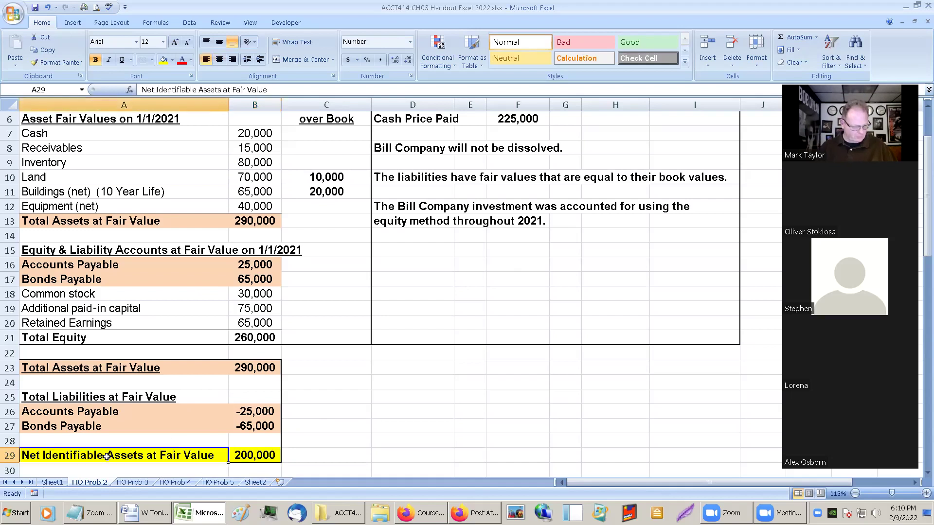
key("ctrl+c")
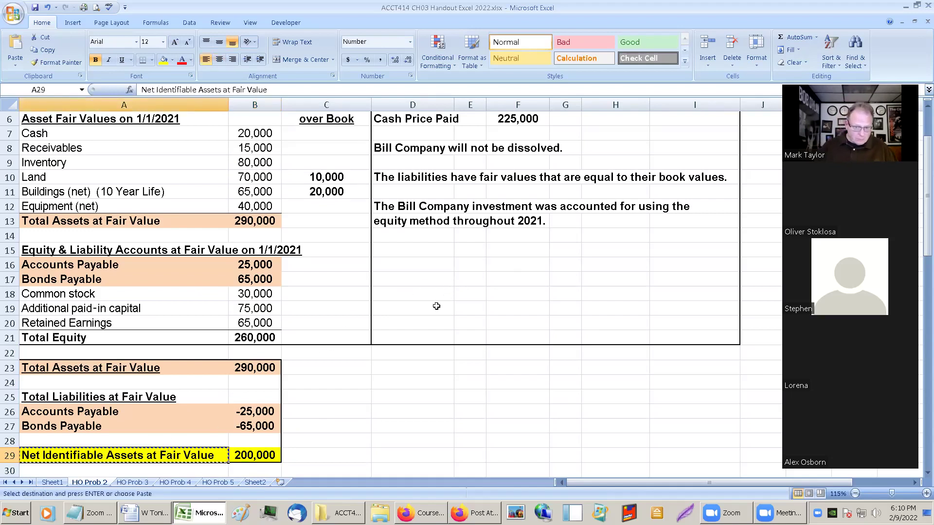
left_click(418, 281)
key("ctrl+v")
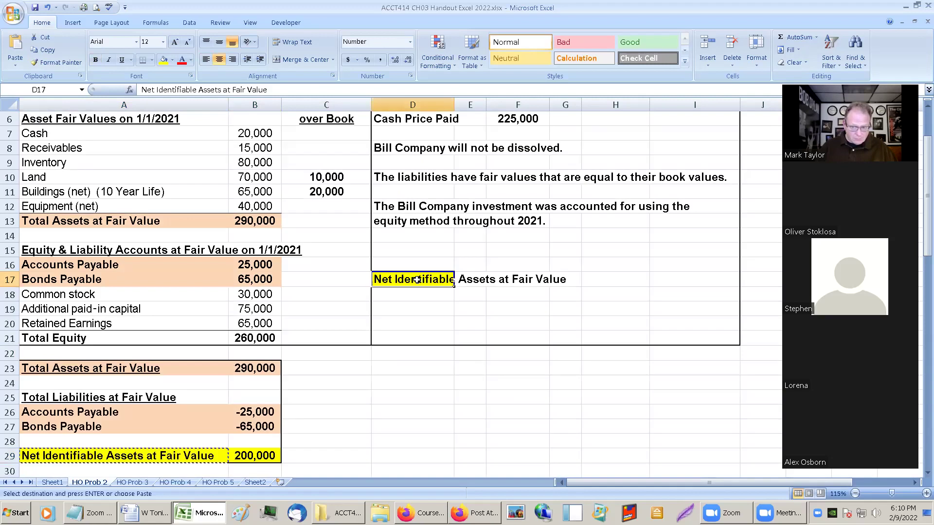
left_click(251, 456)
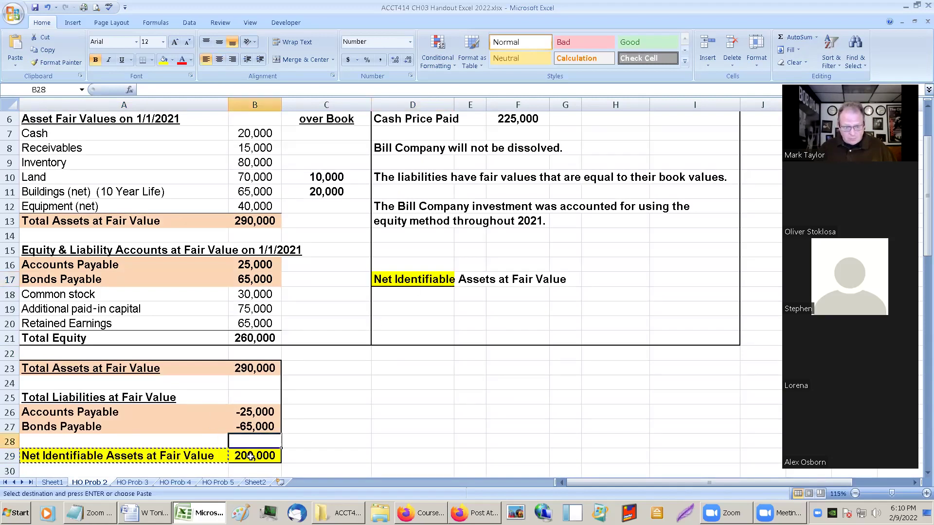
key("ctrl+c")
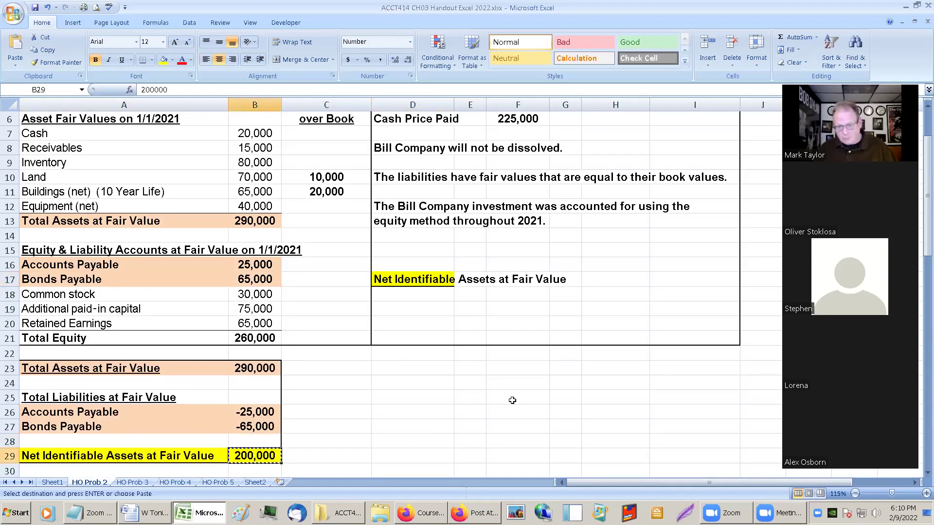
left_click(639, 283)
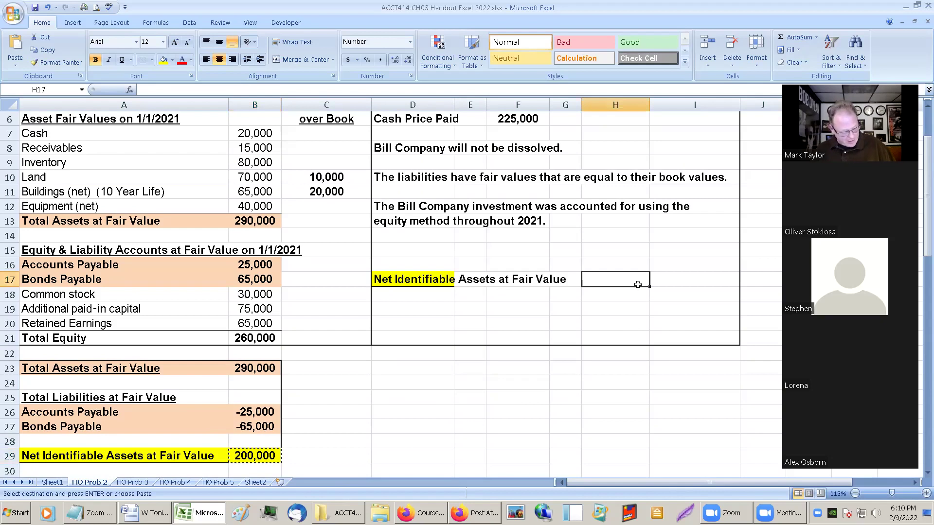
key("ctrl+v")
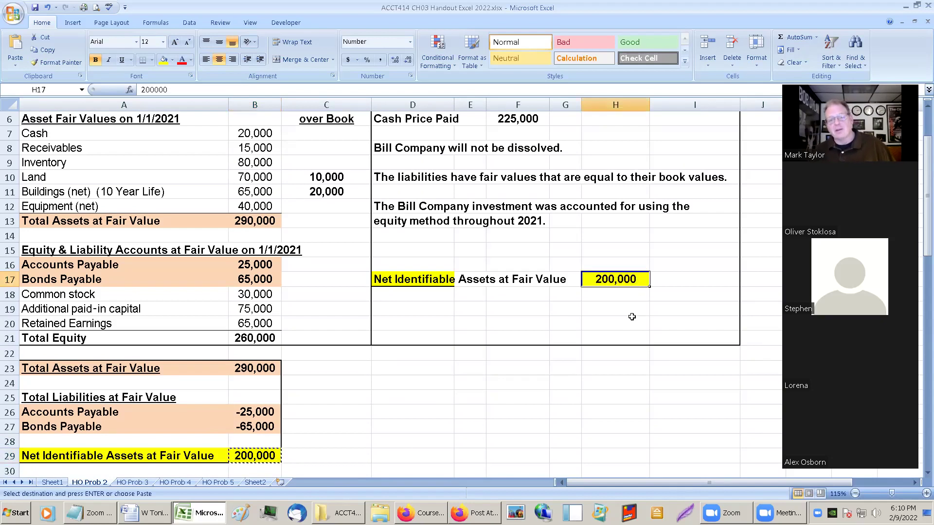
Extend the yellow fill across the whole copied net identifiable assets line, D17:H17.
left_click(634, 250)
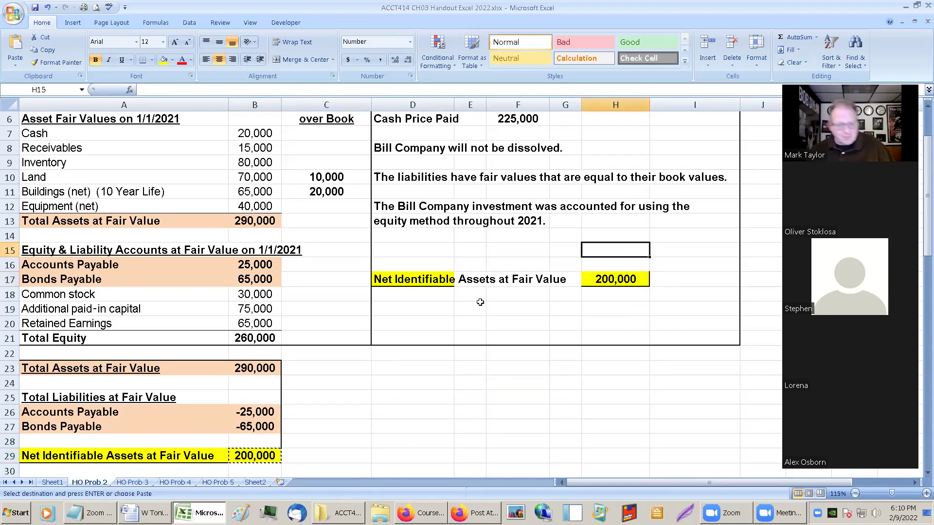
left_click_drag(401, 280, 615, 279)
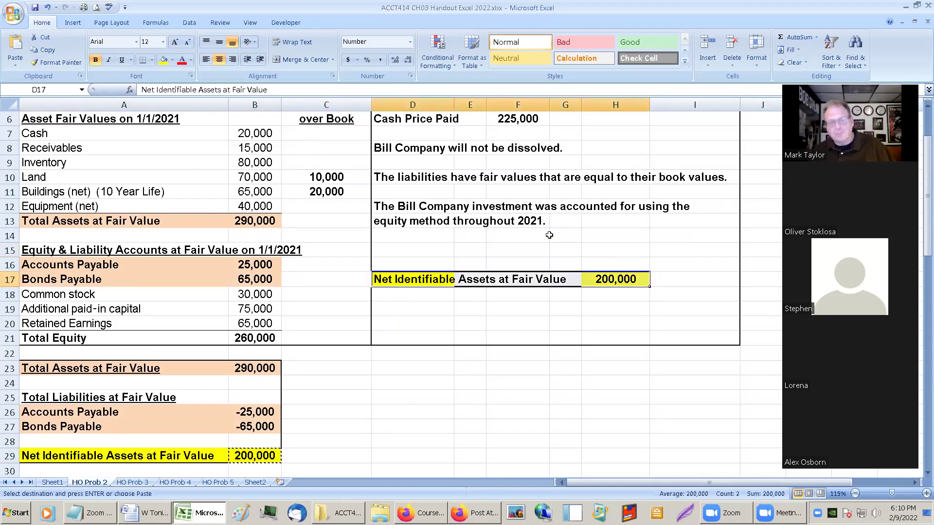
left_click(163, 61)
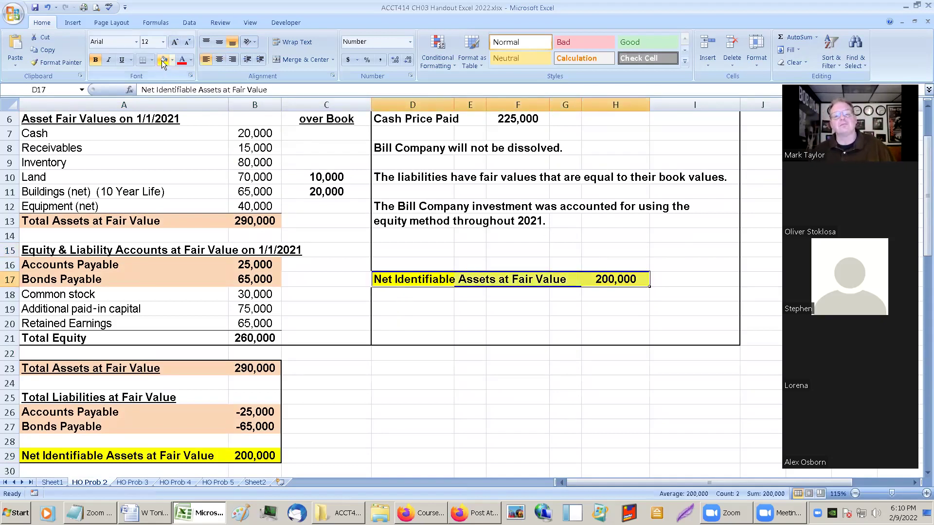
left_click(574, 297)
Remove the borders carried over to the copied amount in H17 and the copied label in D17.
left_click(604, 280)
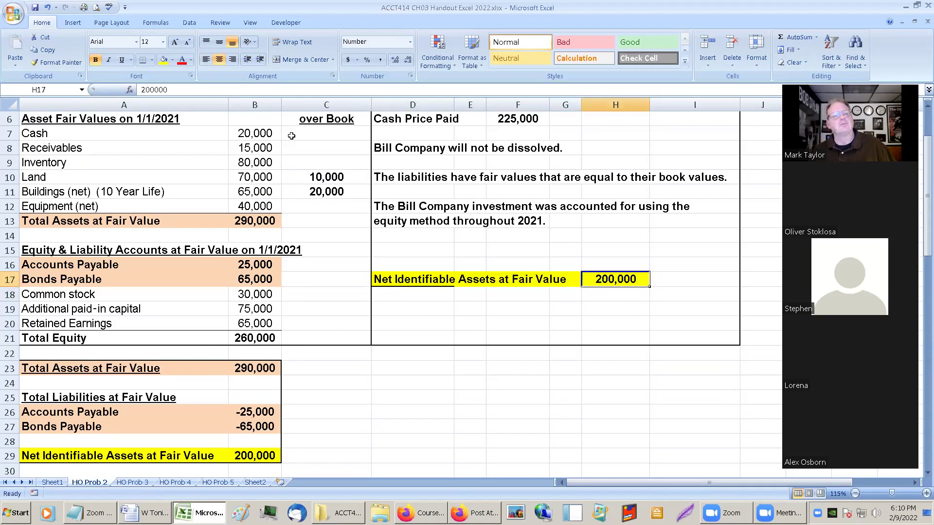
left_click(151, 60)
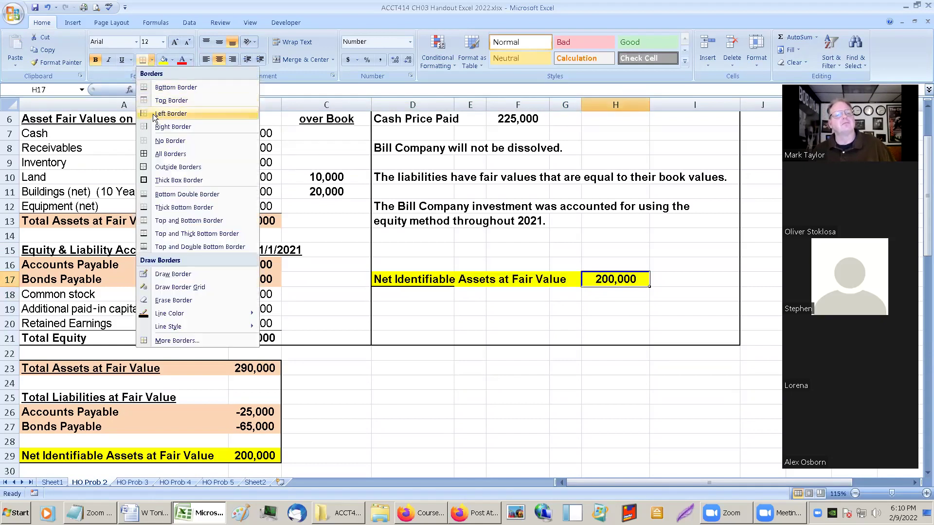
left_click(148, 139)
left_click(566, 221)
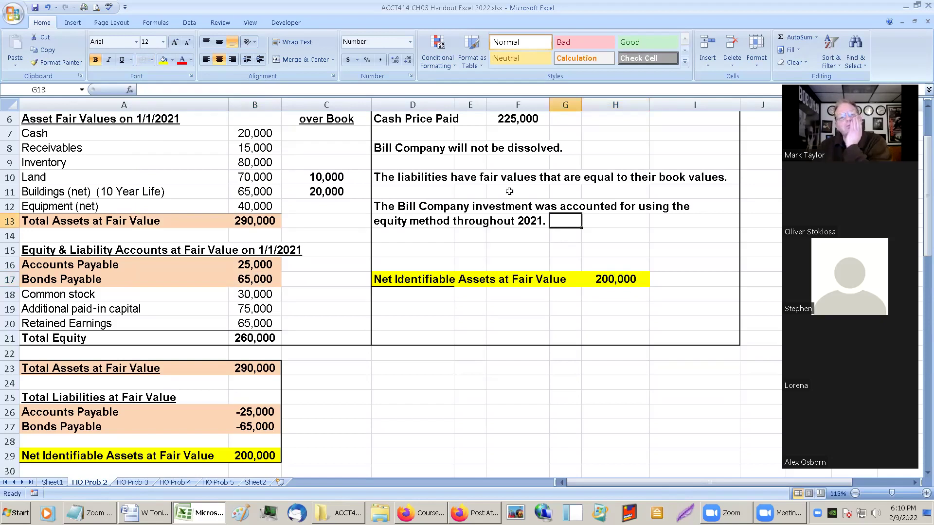
left_click_drag(392, 117, 522, 123)
scroll(572, 280, "down", 2)
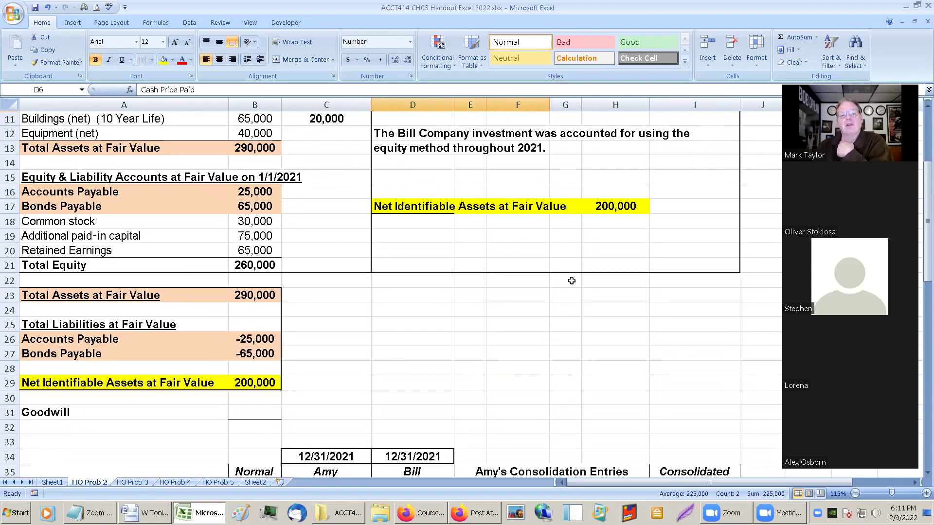
left_click(414, 206)
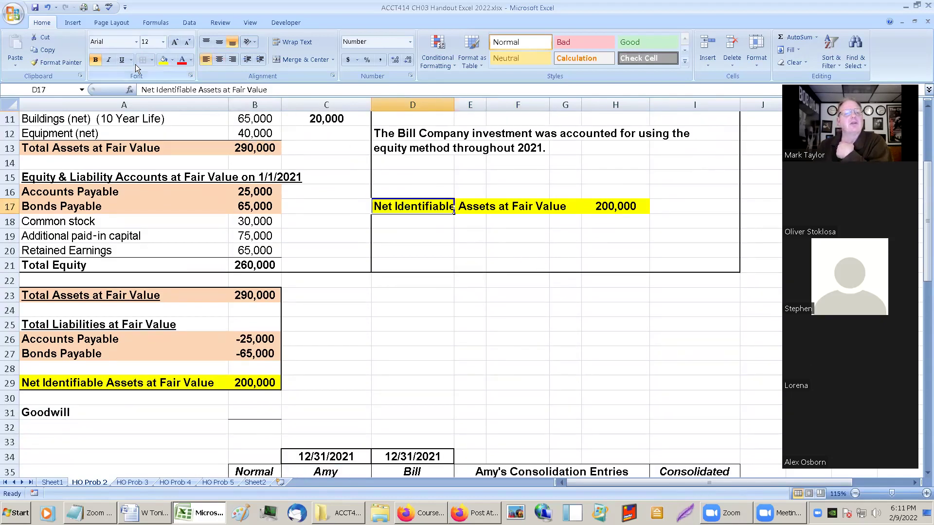
left_click(471, 134)
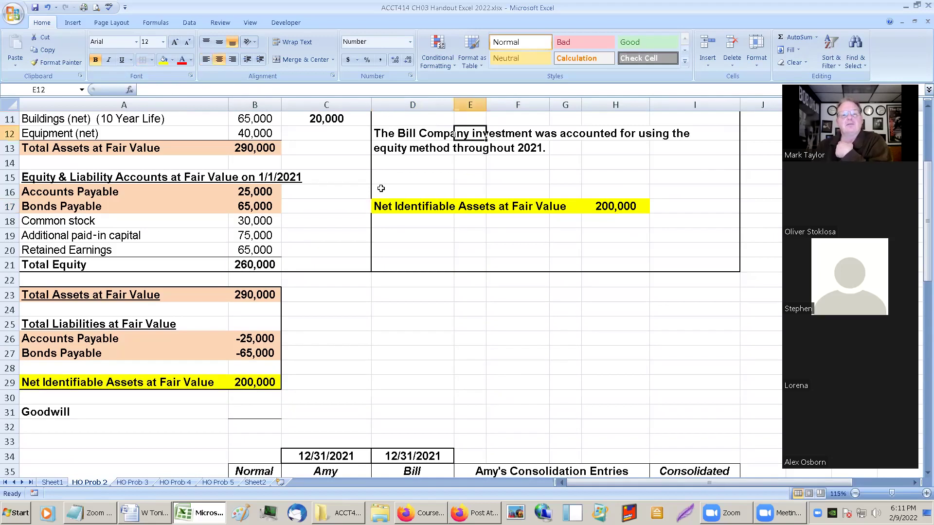
Apply outside borders around the problem notes block D5:I21.
scroll(392, 200, "up", 1)
scroll(392, 200, "up", 2)
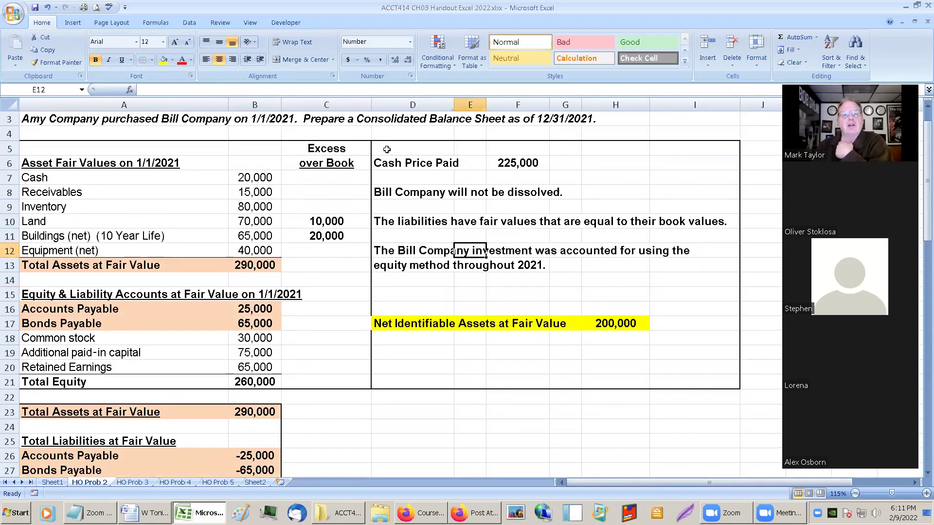
left_click_drag(385, 148, 387, 178)
left_click_drag(477, 222, 705, 382)
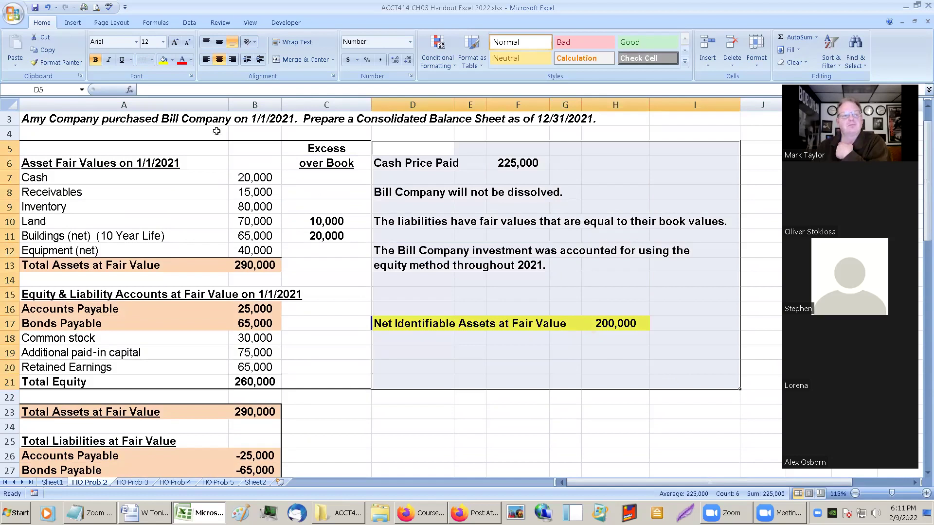
left_click(153, 60)
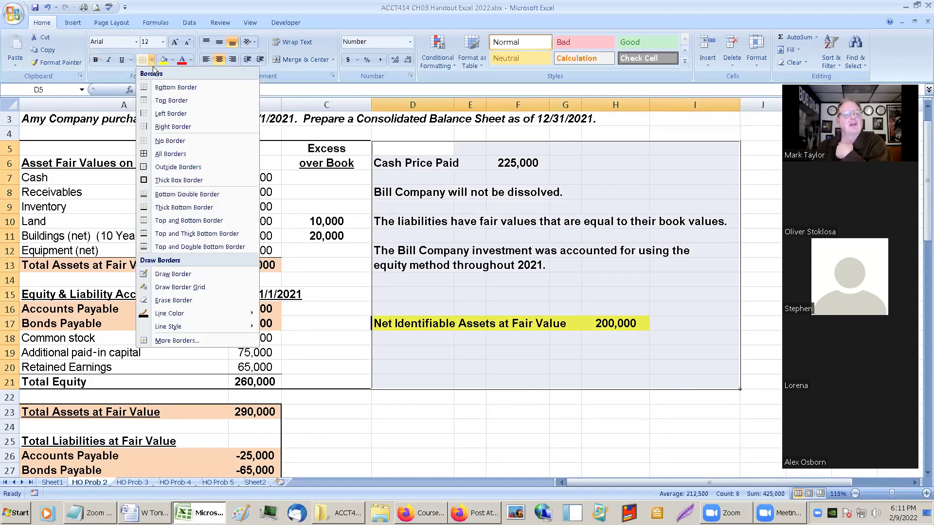
left_click(156, 167)
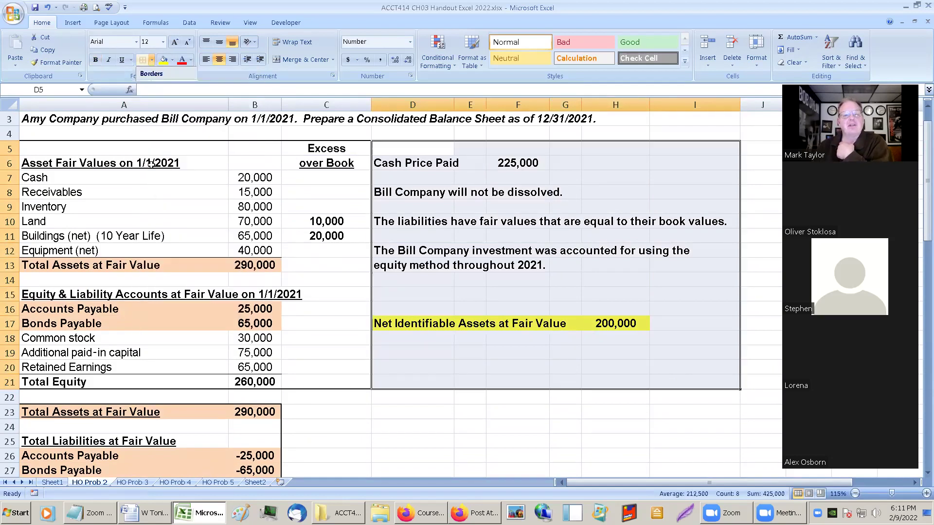
left_click(573, 240)
Put a thick box border around the problem notes block D5:I21.
left_click_drag(375, 146, 689, 380)
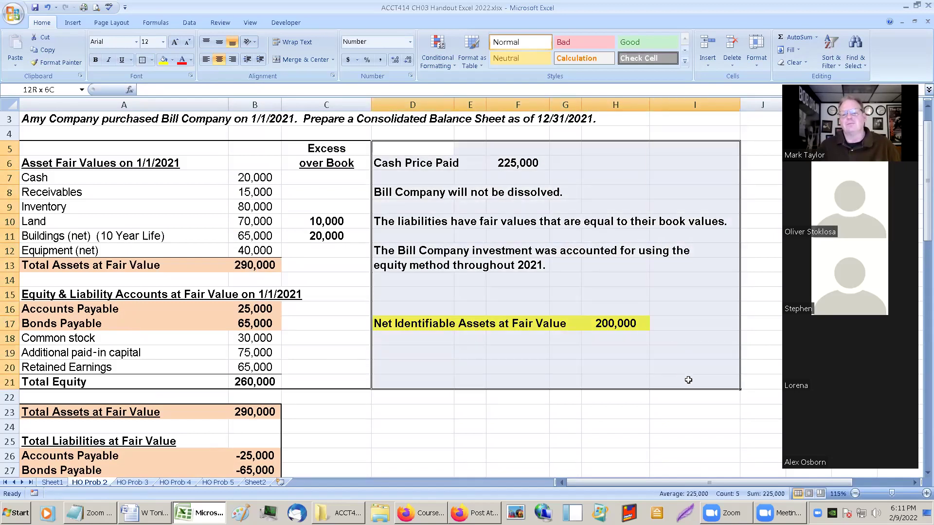
left_click(154, 64)
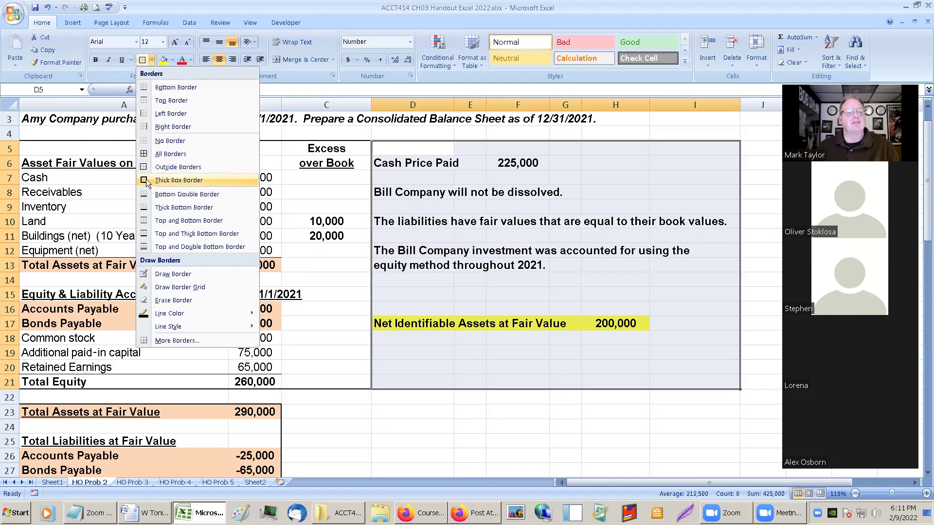
left_click(190, 181)
left_click(647, 325)
Copy the Cash Price Paid label from D6 to D16 and its 225,000 amount from F6 to H16.
left_click(411, 163)
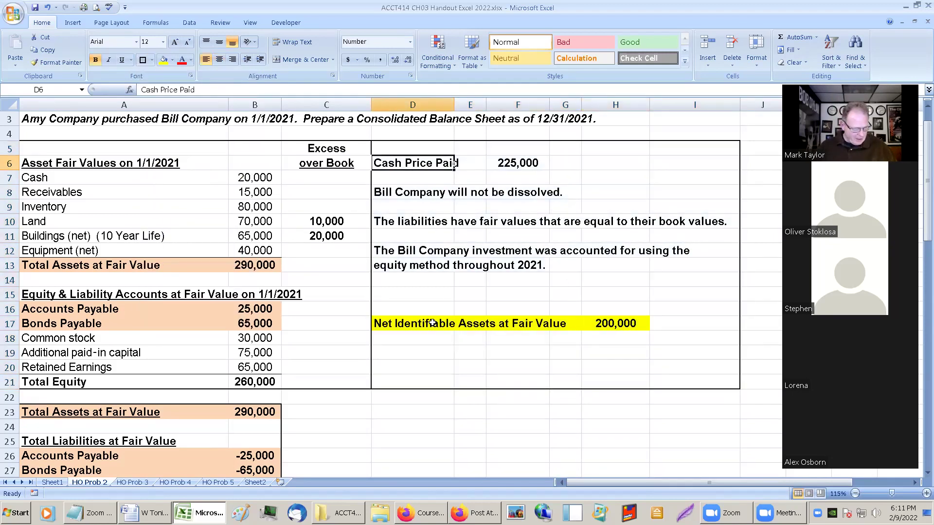
key("ctrl+c")
left_click(406, 295)
left_click(402, 310)
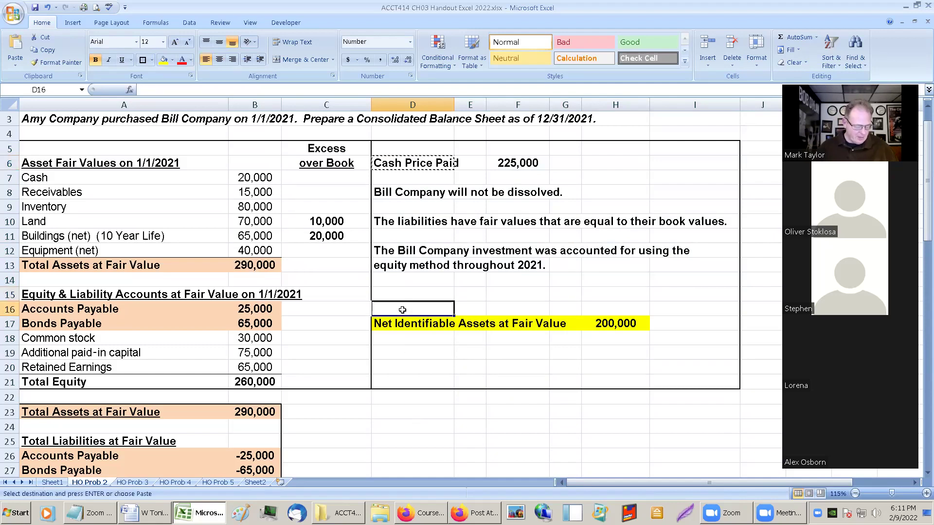
key("ctrl+v")
left_click(529, 168)
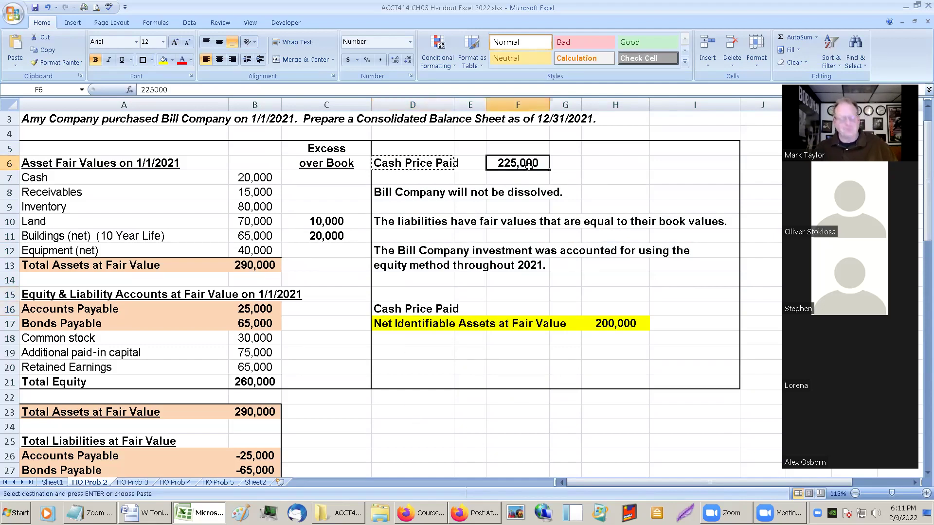
key("ctrl+c")
left_click(604, 309)
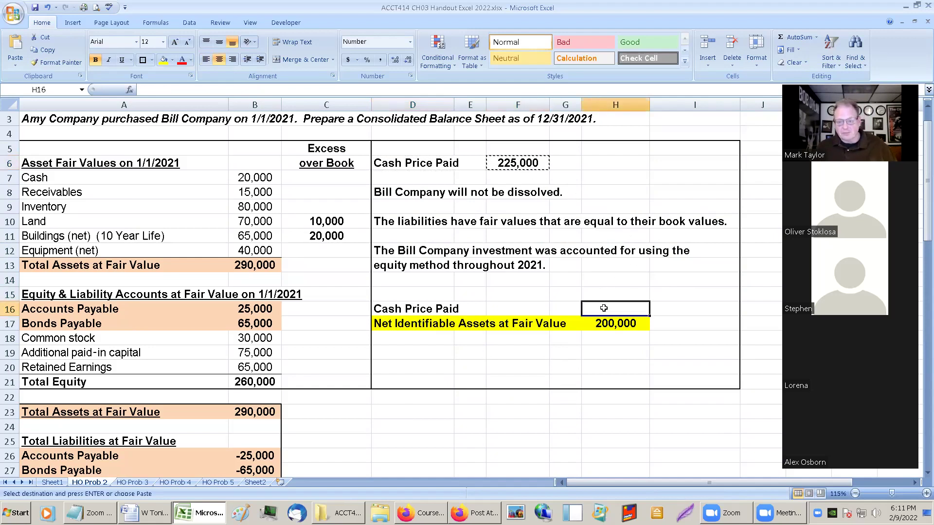
key("ctrl+v")
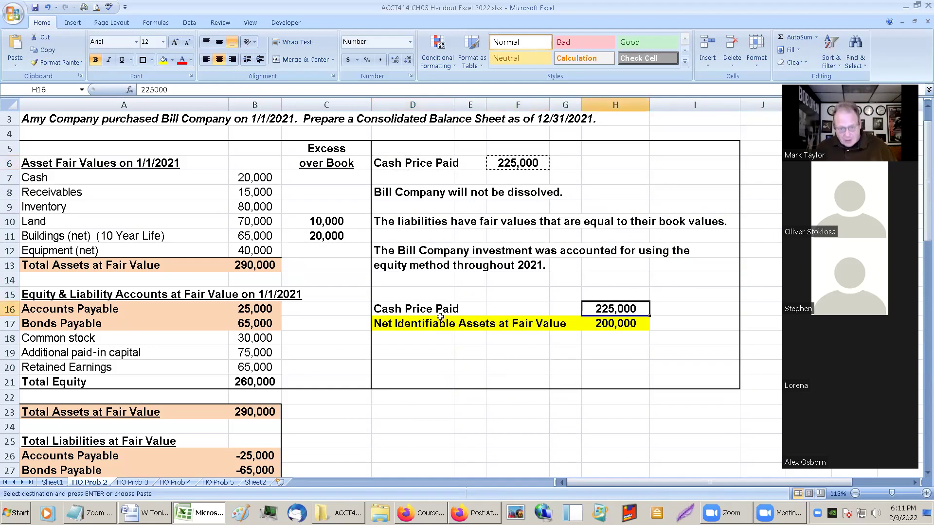
Fill the copied Cash Price Paid line, D16:H16, with light olive green.
left_click(388, 309)
left_click_drag(387, 310, 615, 309)
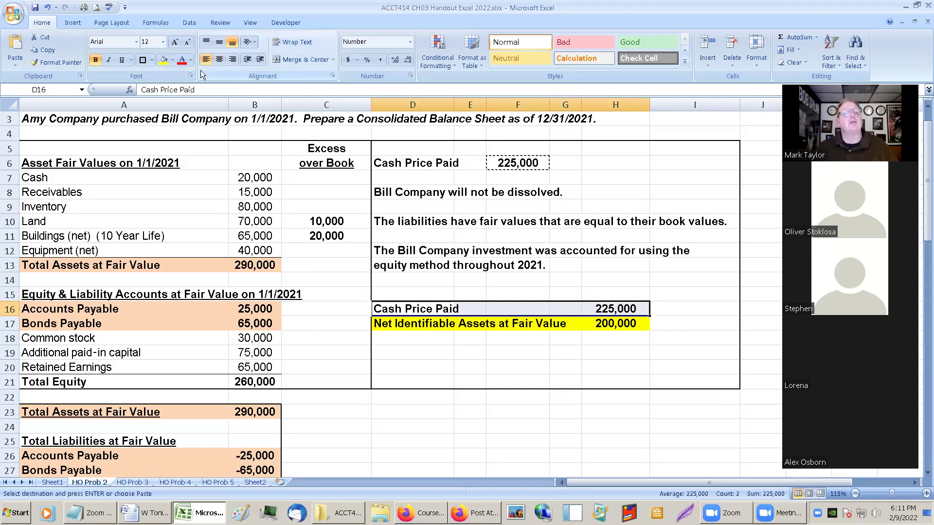
left_click(173, 60)
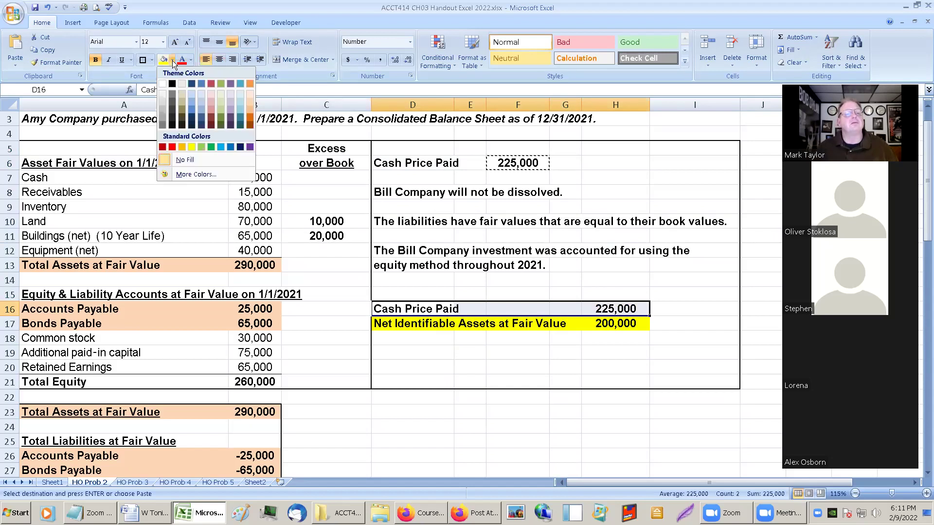
left_click(220, 102)
left_click(525, 247)
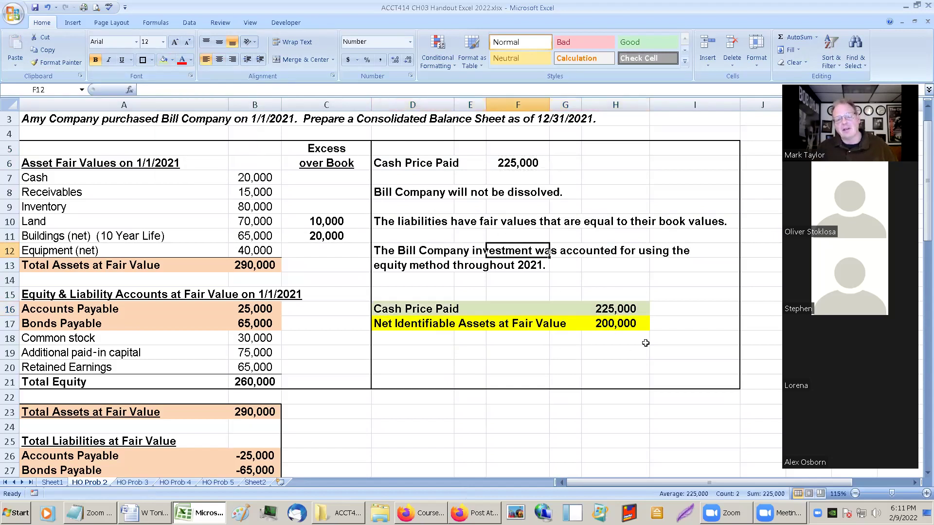
Enter the label Goodwill in D19 and the amount 25,000 in H19.
left_click(417, 349)
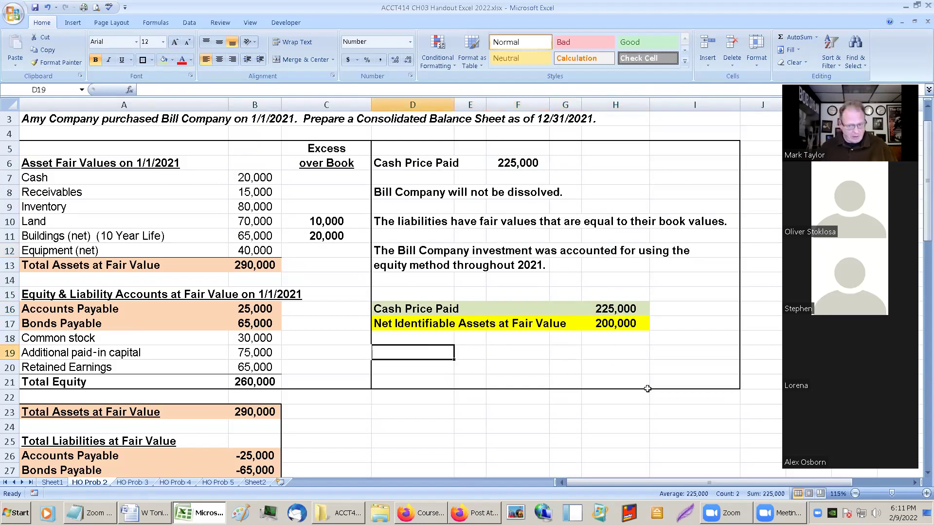
type("Goodwill")
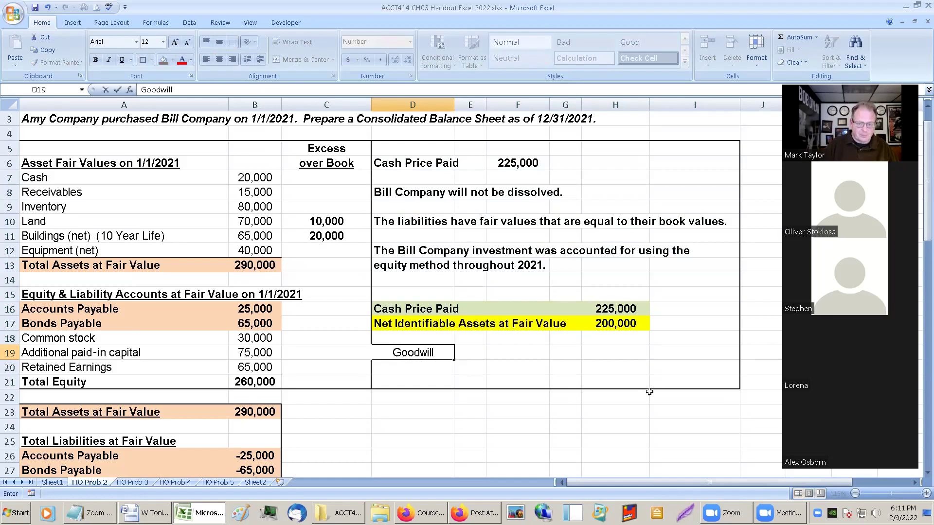
key("Right")
key("Right")
key("Right")
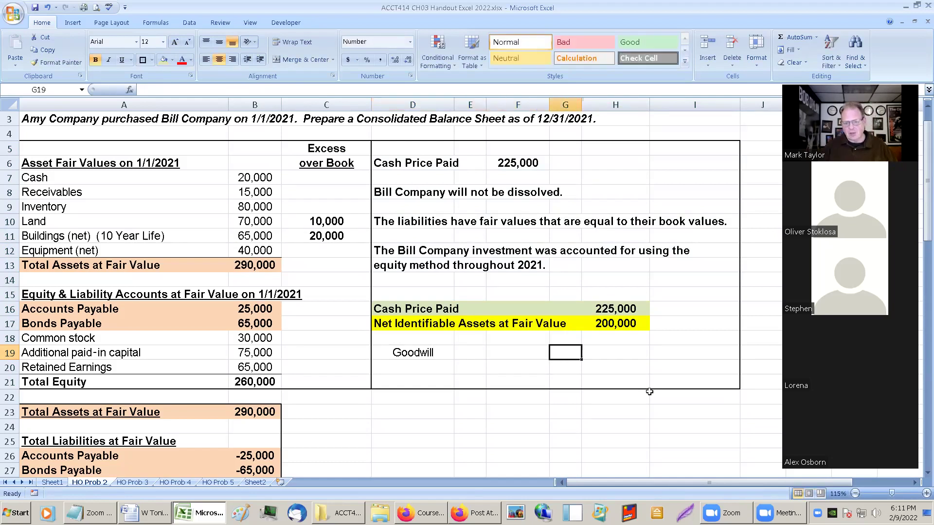
key("Right")
type("25,000")
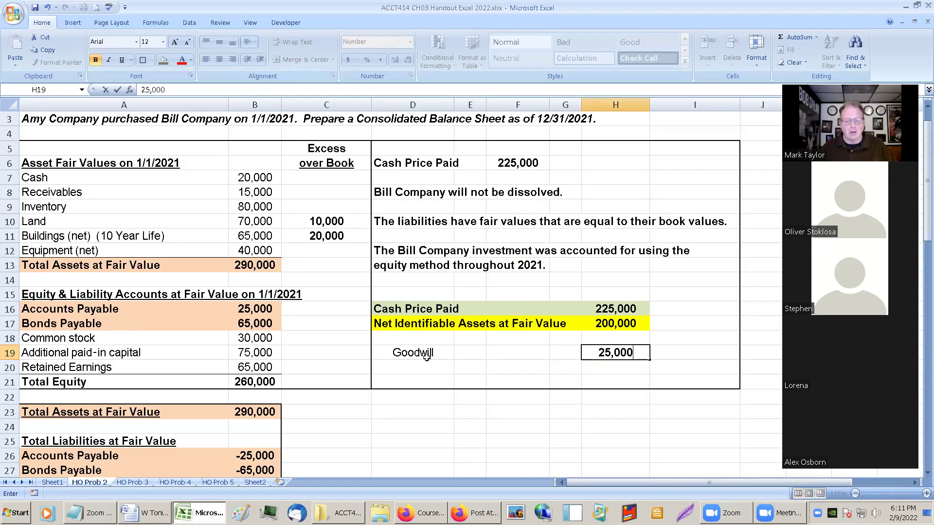
Make the Goodwill line D19:H19 bold and fill it with light aqua blue.
left_click_drag(427, 355, 609, 354)
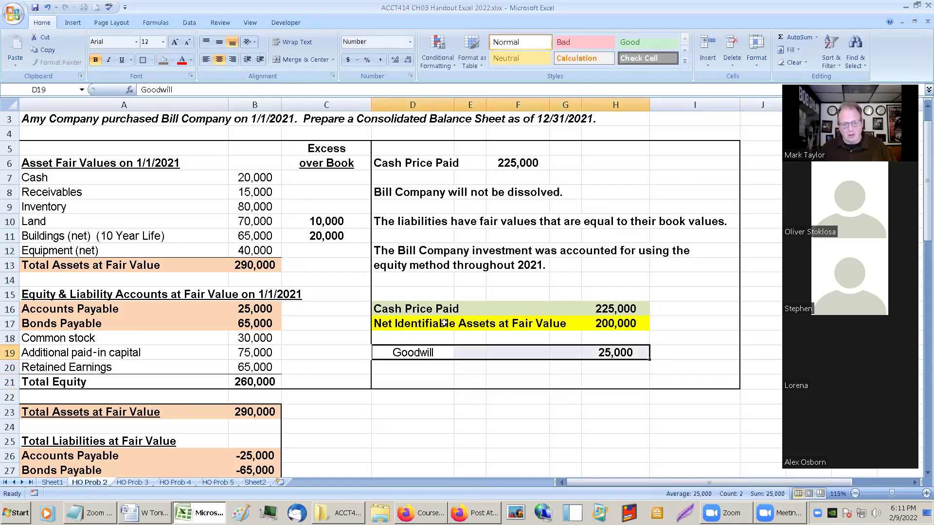
left_click(96, 60)
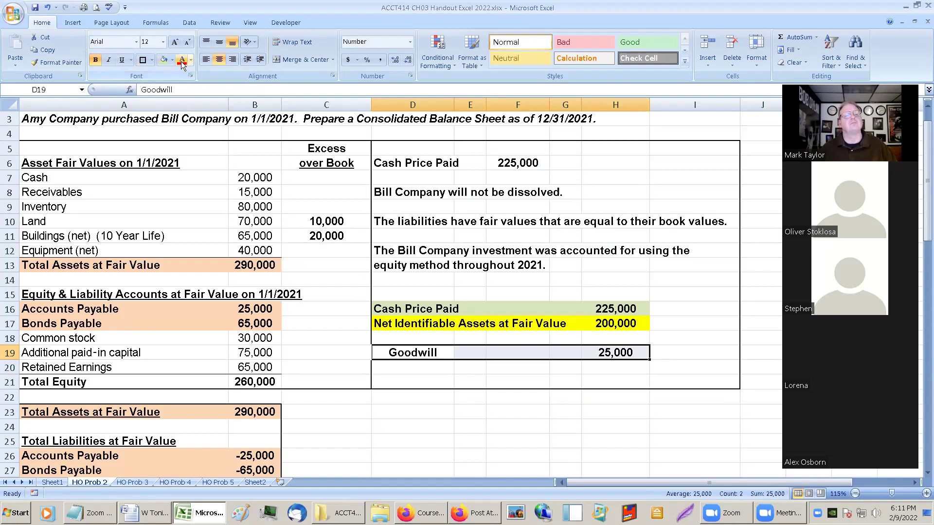
left_click(173, 61)
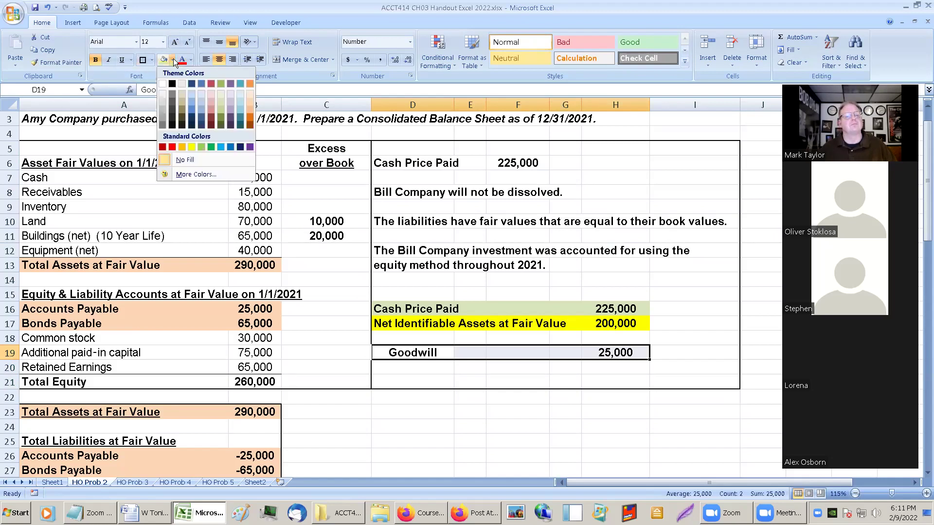
left_click(243, 111)
left_click(535, 236)
Review the goodwill calculation against the net identifiable assets block and the consolidation worksheet below it.
scroll(537, 245, "down", 1)
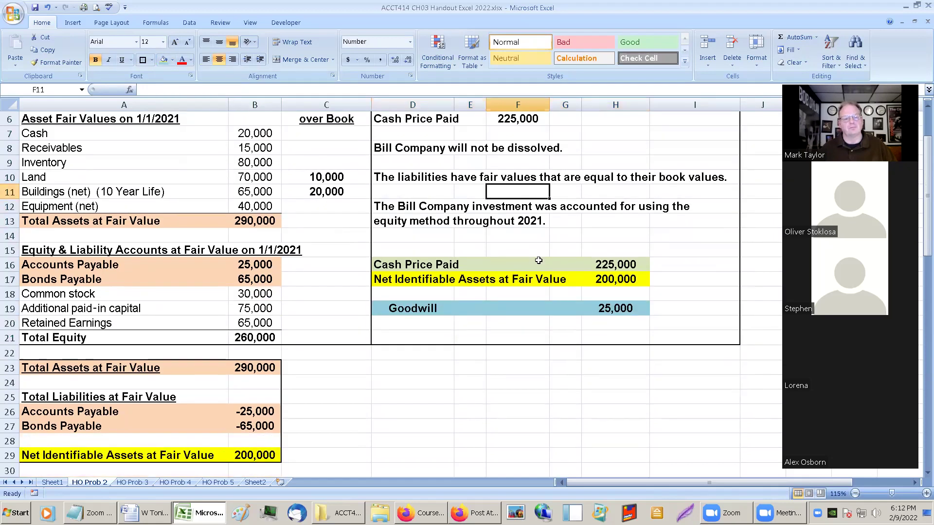
scroll(539, 261, "down", 1)
scroll(539, 260, "up", 1)
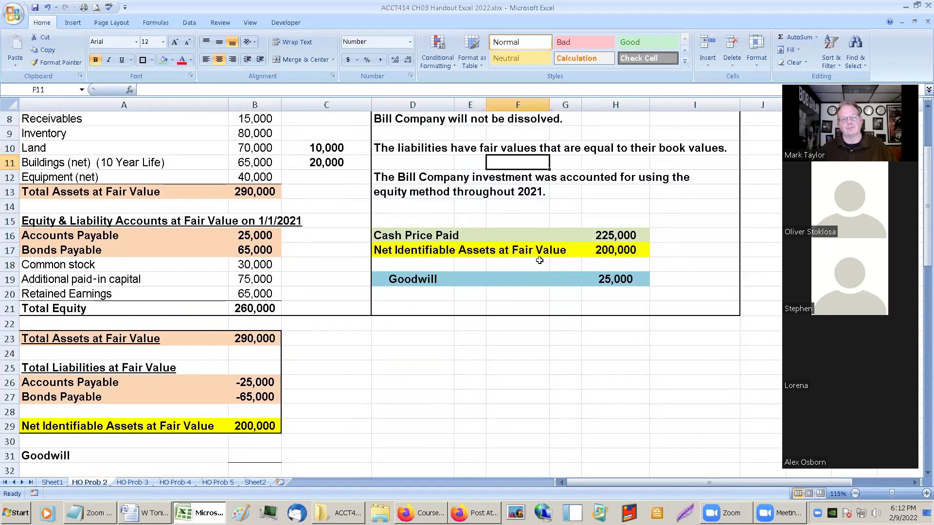
left_click(570, 217)
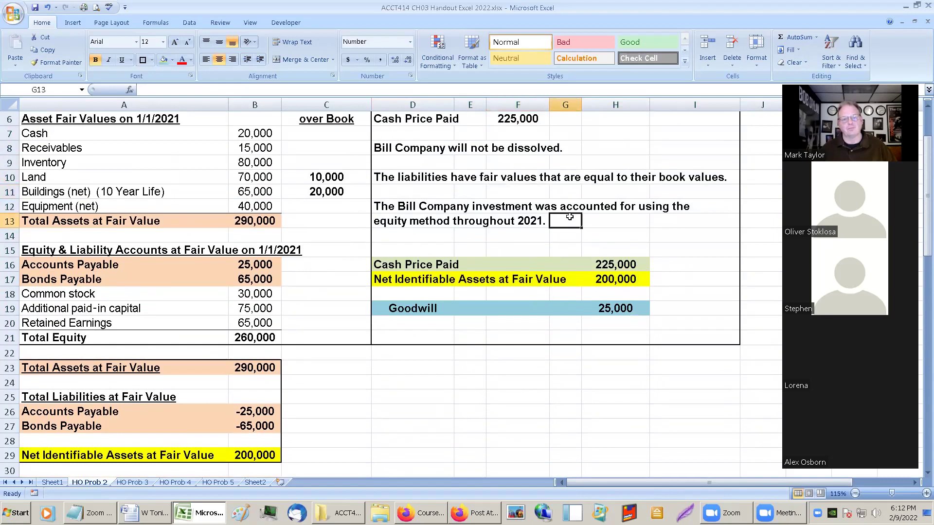
scroll(569, 217, "down", 1)
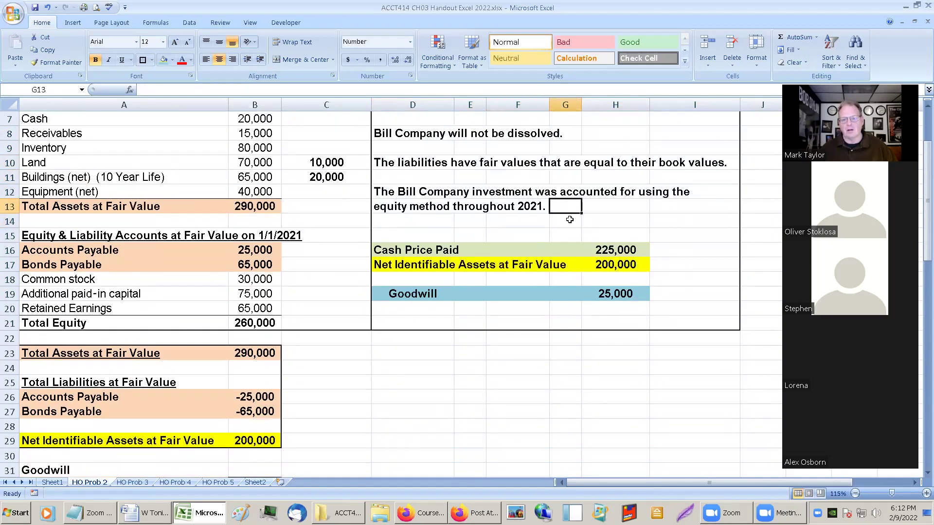
scroll(596, 233, "down", 2)
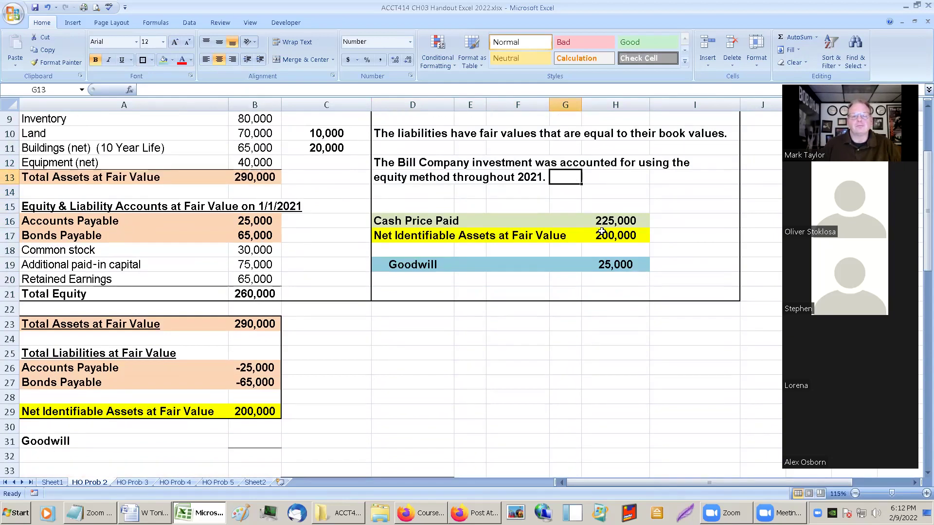
scroll(602, 233, "down", 3)
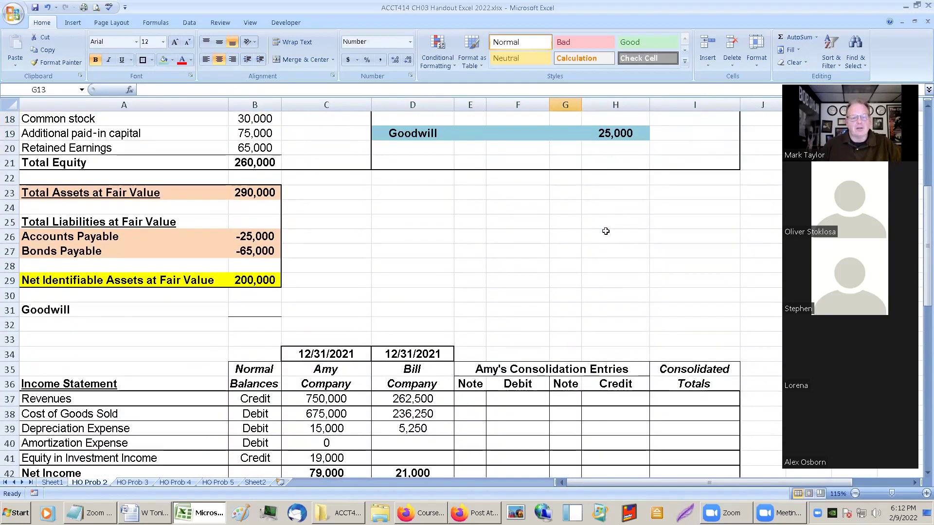
scroll(606, 231, "up", 2)
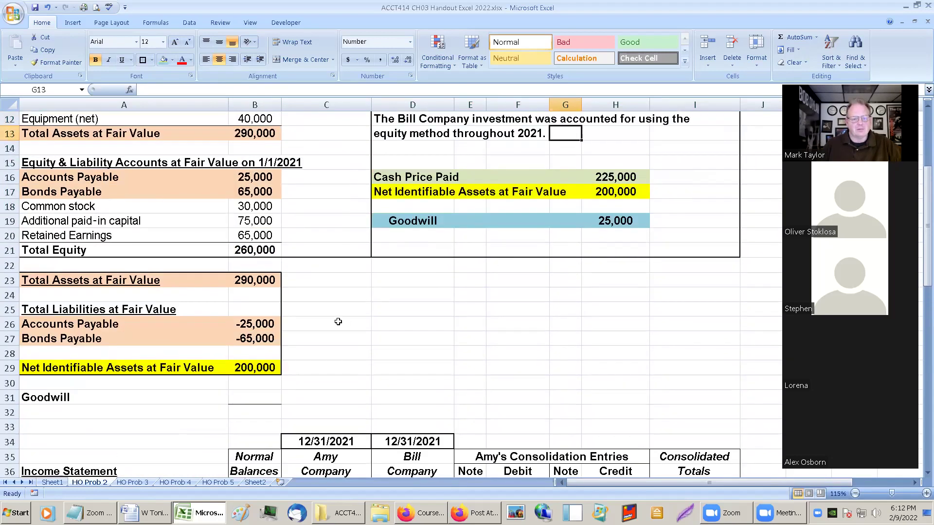
Copy the five SADIE eliminating entry descriptions, A7:A15, from Sheet1.
left_click(51, 482)
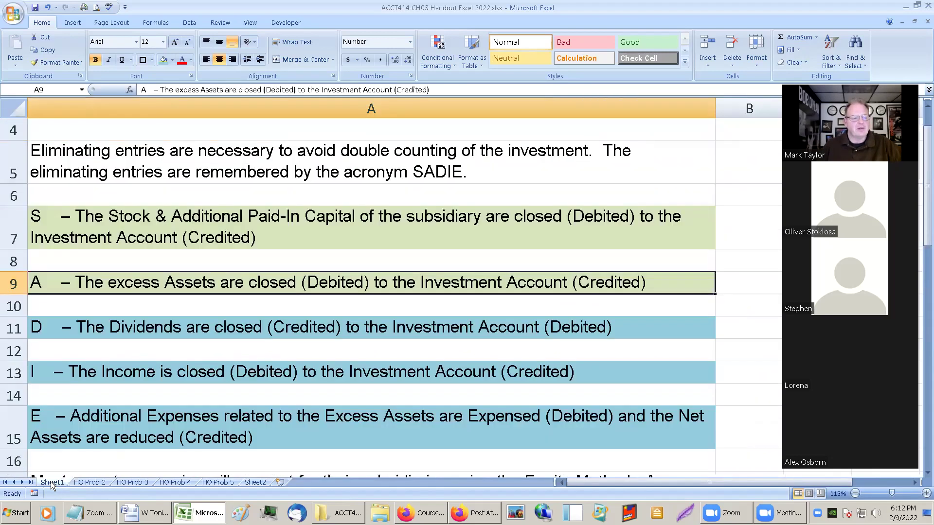
left_click(64, 218)
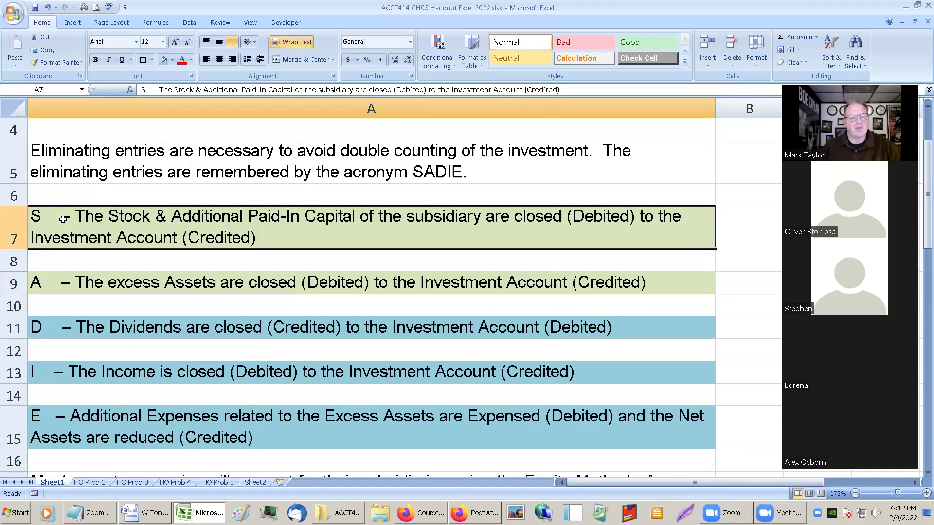
left_click_drag(61, 235, 73, 437)
key("ctrl+c")
Paste the copied SADIE descriptions as values only at D23 on the HO Prob 2 sheet and left-align them.
left_click(91, 483)
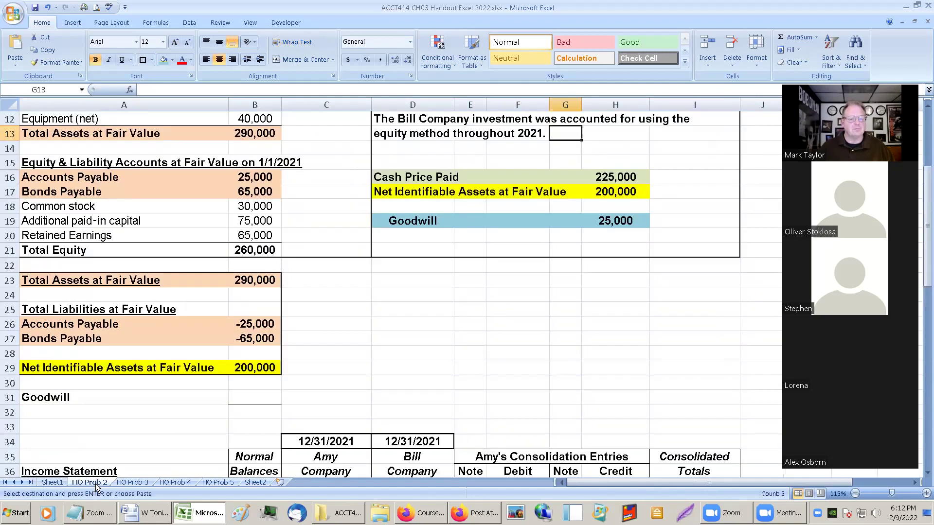
left_click(403, 283)
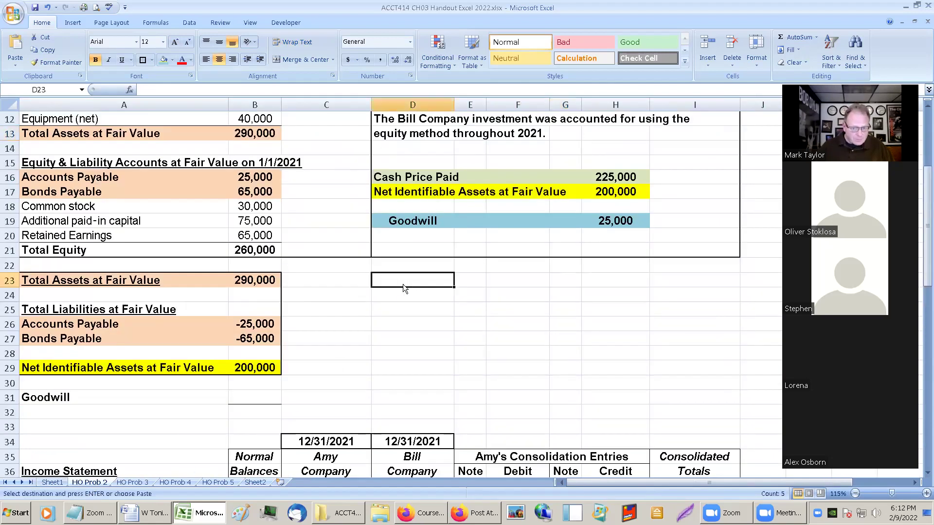
right_click(402, 284)
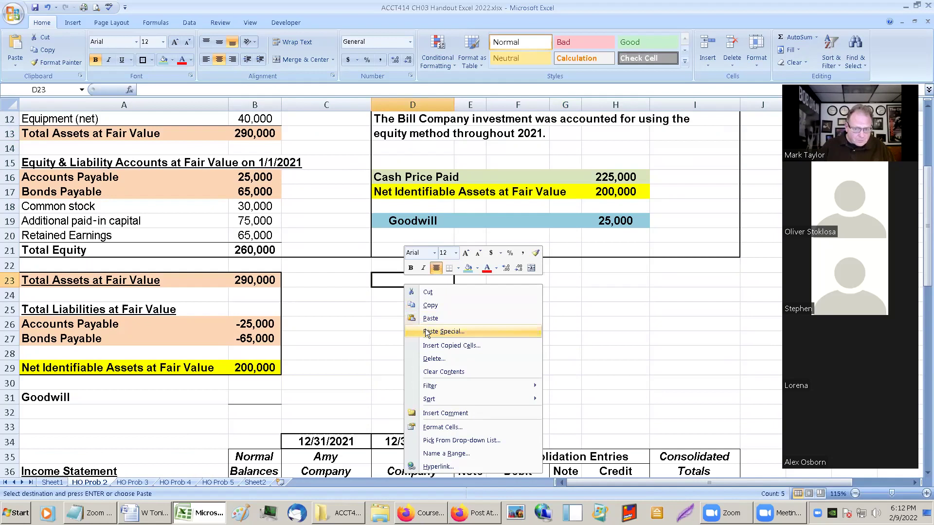
left_click(443, 331)
left_click(348, 283)
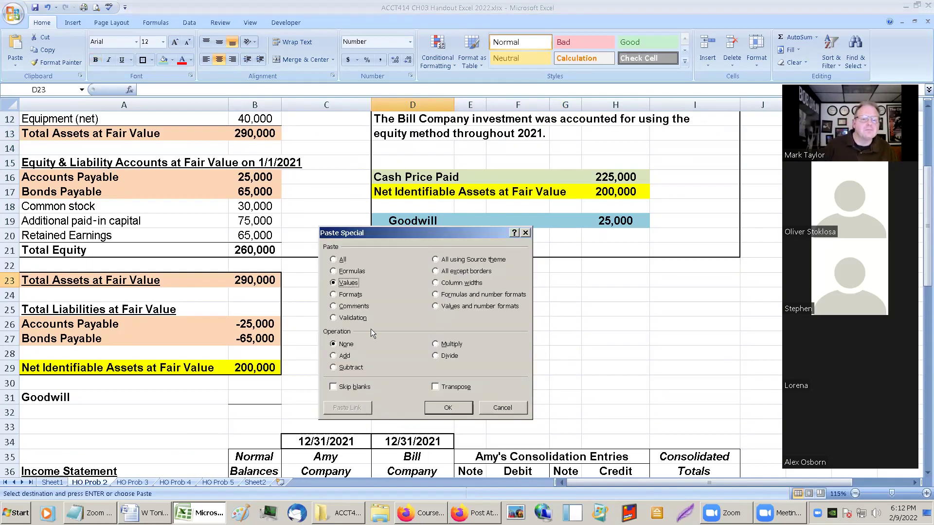
left_click(448, 409)
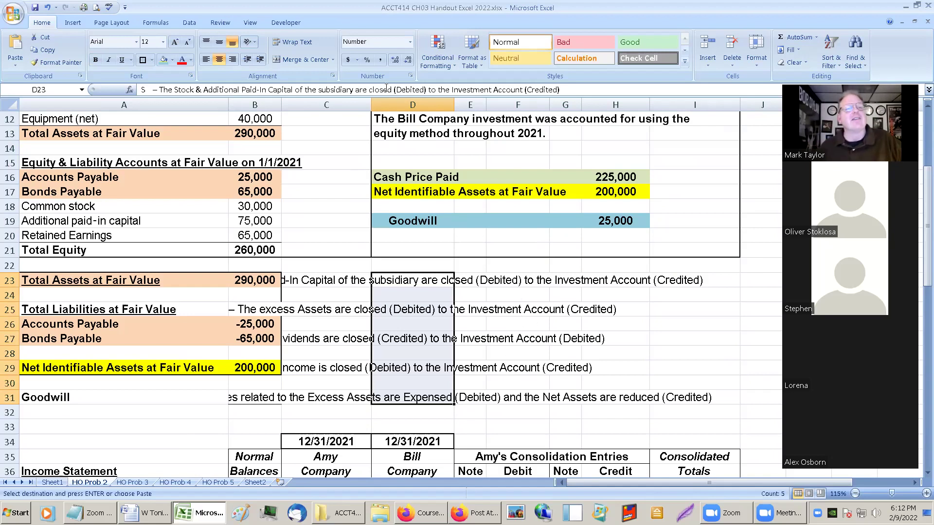
left_click(207, 59)
left_click(403, 355)
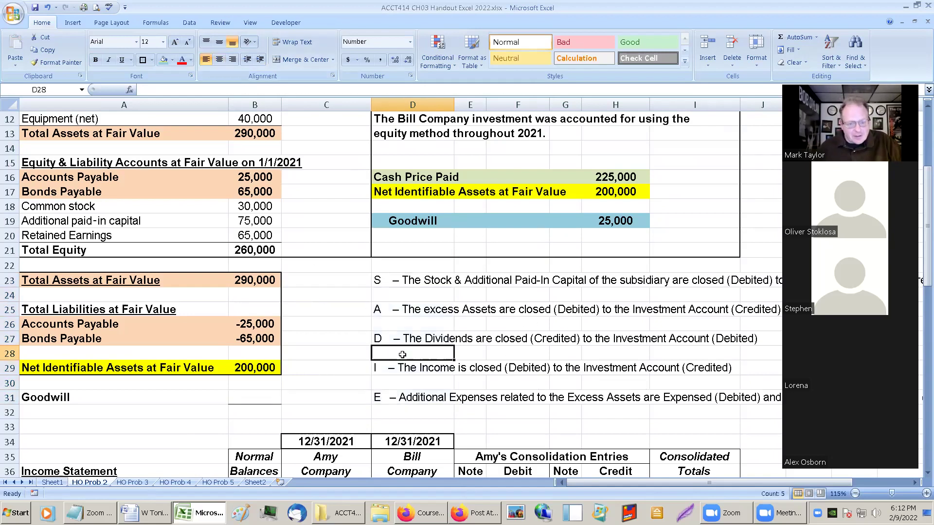
Make the pasted SADIE descriptions in D23:D31 bold.
left_click(404, 282)
scroll(409, 328, "down", 1)
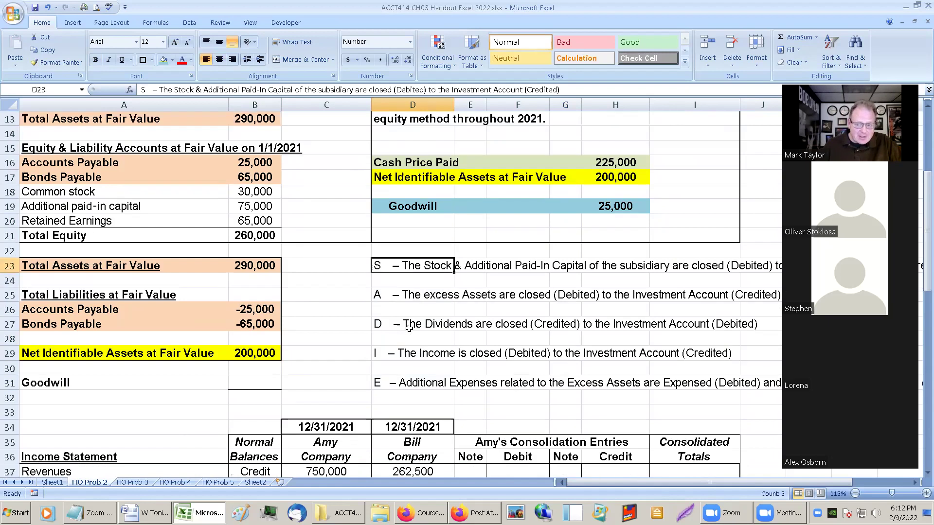
scroll(410, 328, "down", 1)
scroll(410, 336, "up", 2)
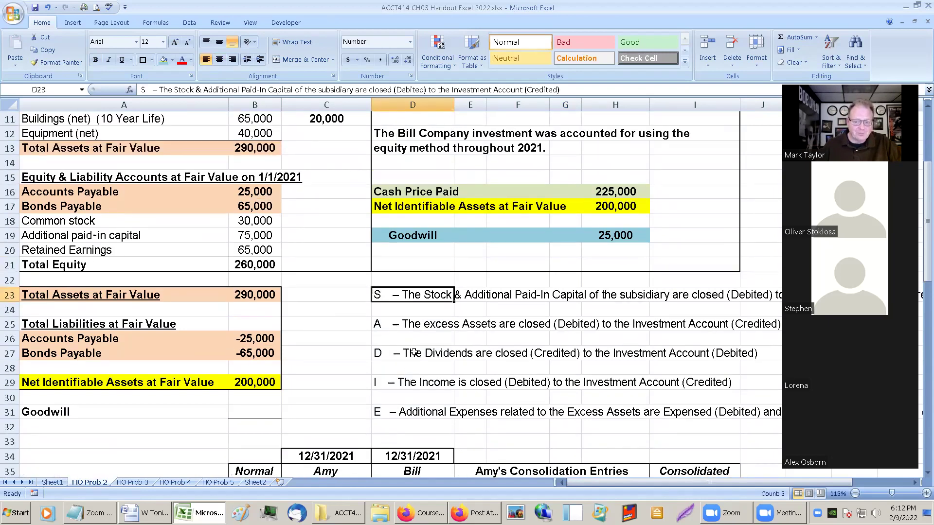
scroll(414, 352, "up", 1)
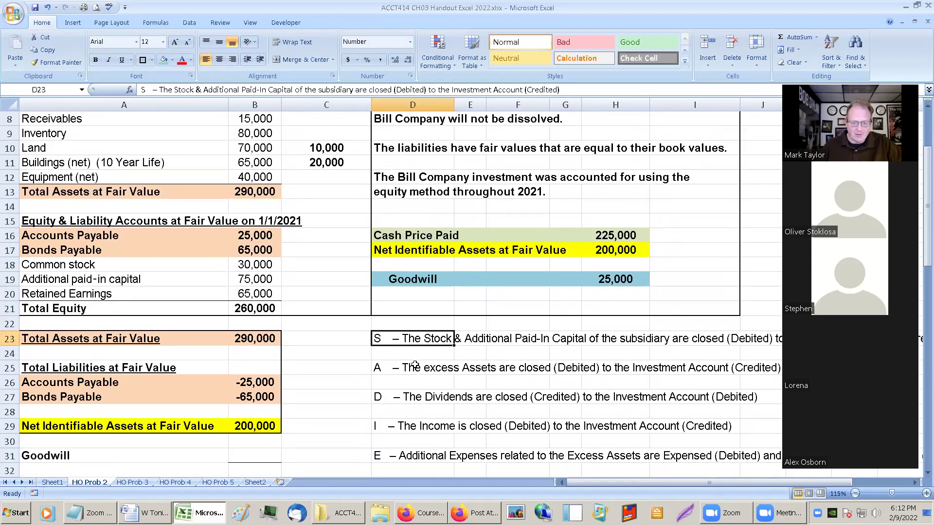
scroll(415, 365, "down", 1)
left_click_drag(395, 323, 414, 442)
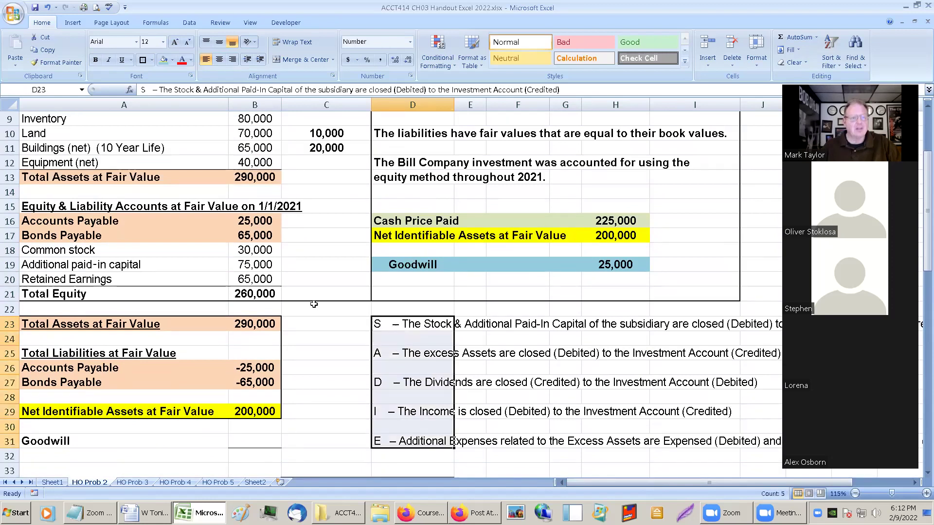
left_click(95, 60)
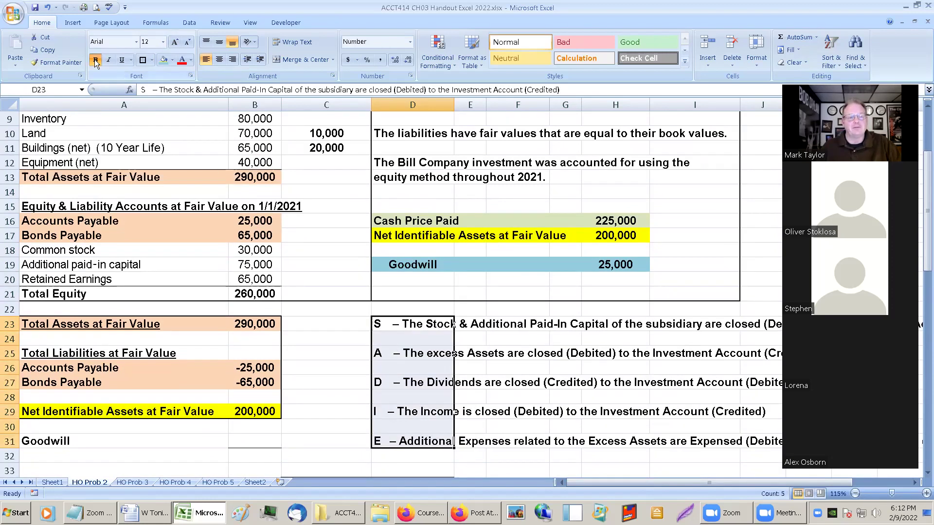
Change the font colour of the SADIE descriptions in D23:D31 to dark red.
left_click(190, 61)
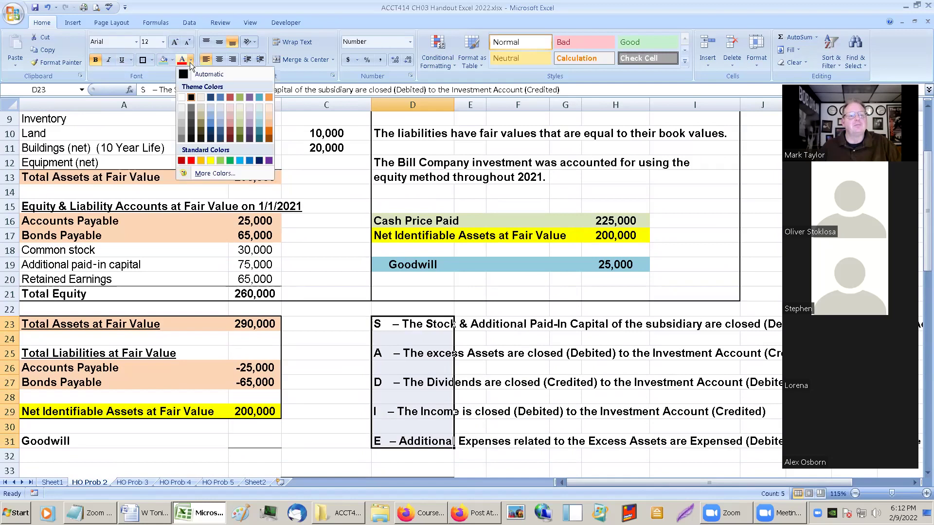
left_click(250, 132)
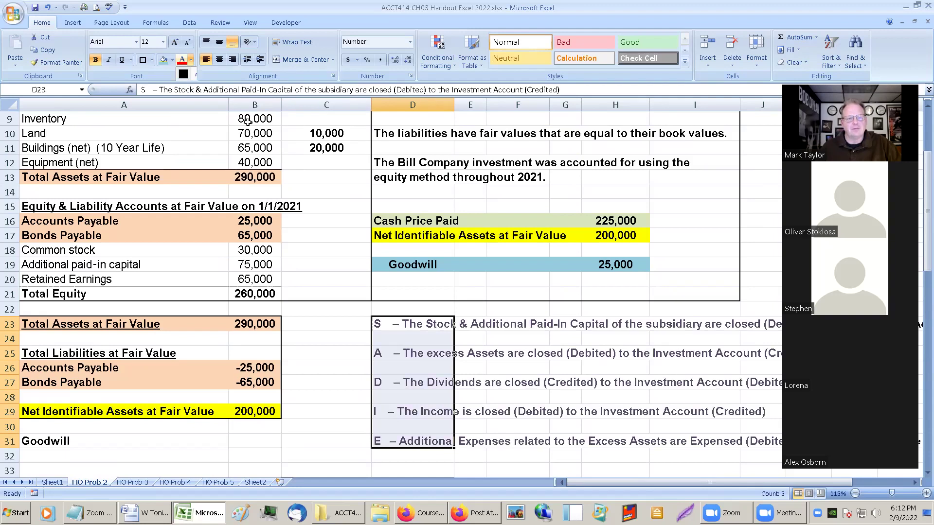
left_click(190, 60)
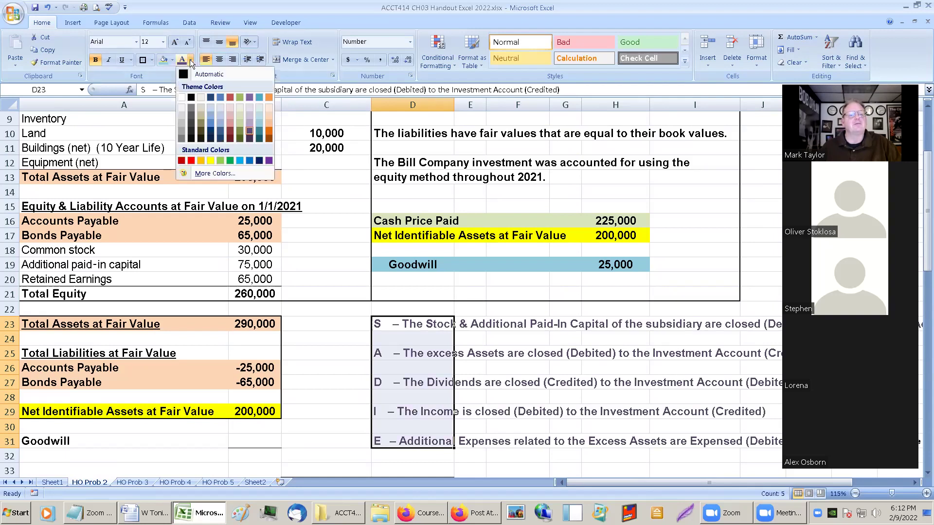
left_click(229, 130)
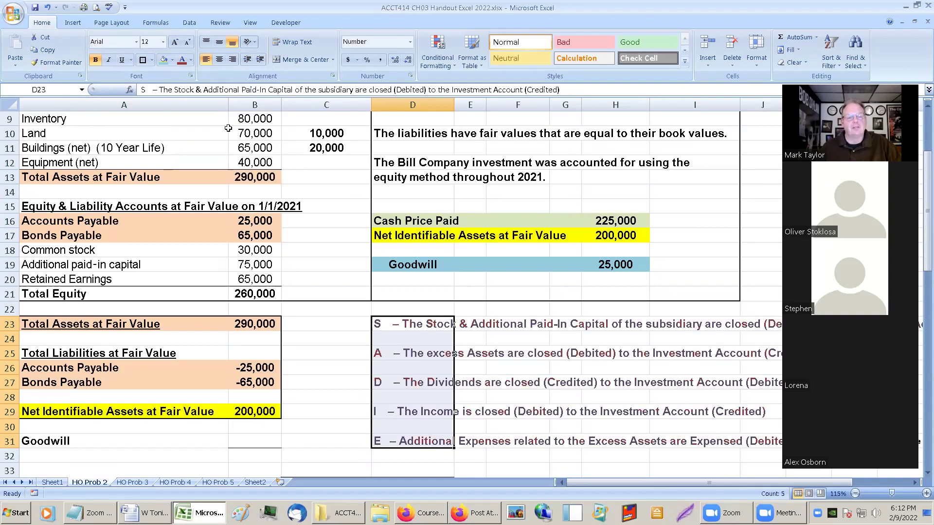
left_click(446, 362)
scroll(447, 363, "down", 1)
scroll(423, 341, "down", 1)
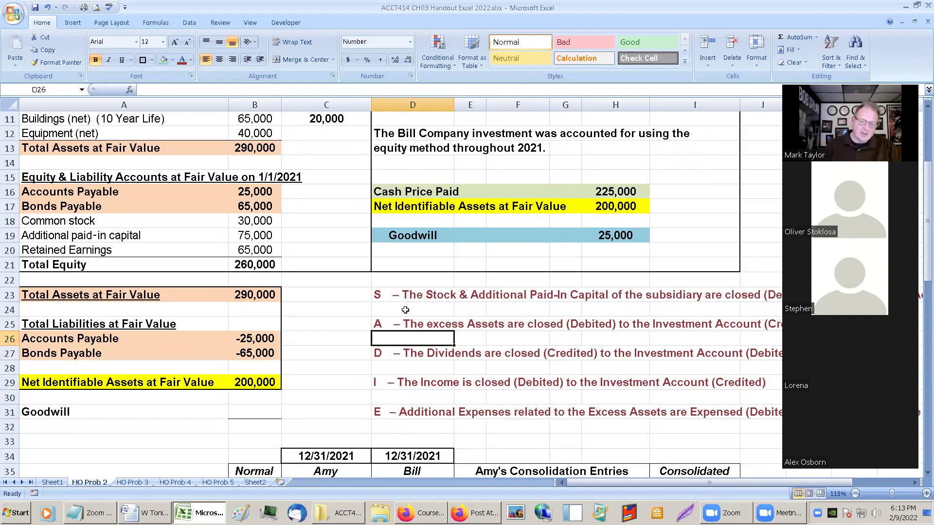
Examine the S and A entry descriptions alongside the excess over book amounts for Land and Buildings in C10:C11.
left_click(400, 296)
left_click(381, 326)
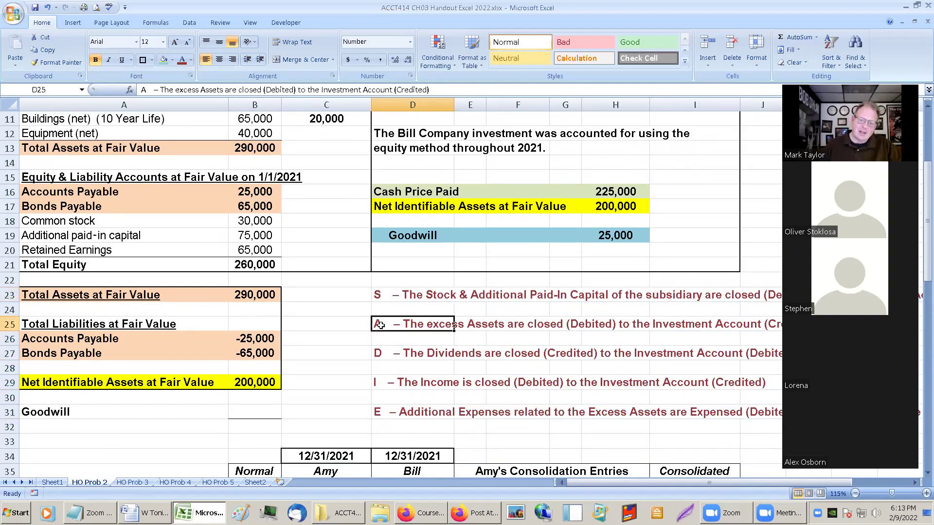
left_click(386, 297)
left_click(388, 324)
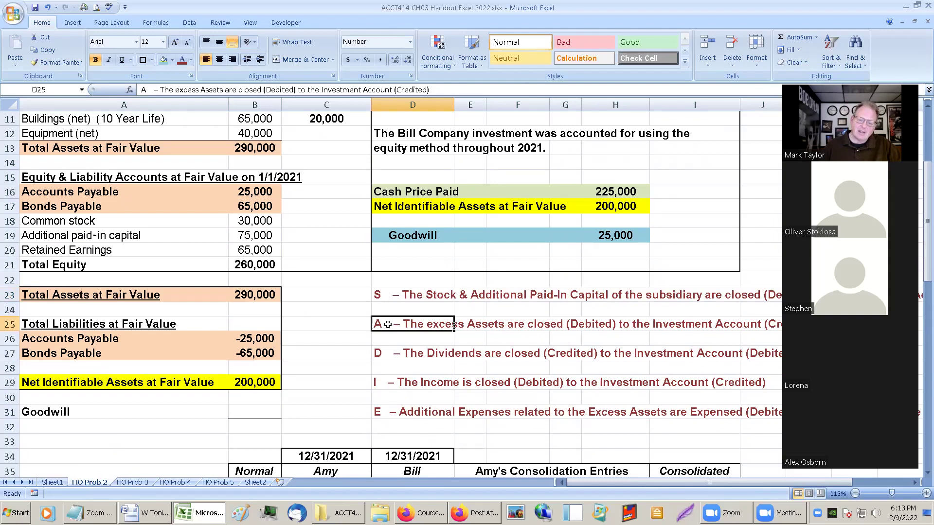
left_click(389, 298)
left_click(390, 324)
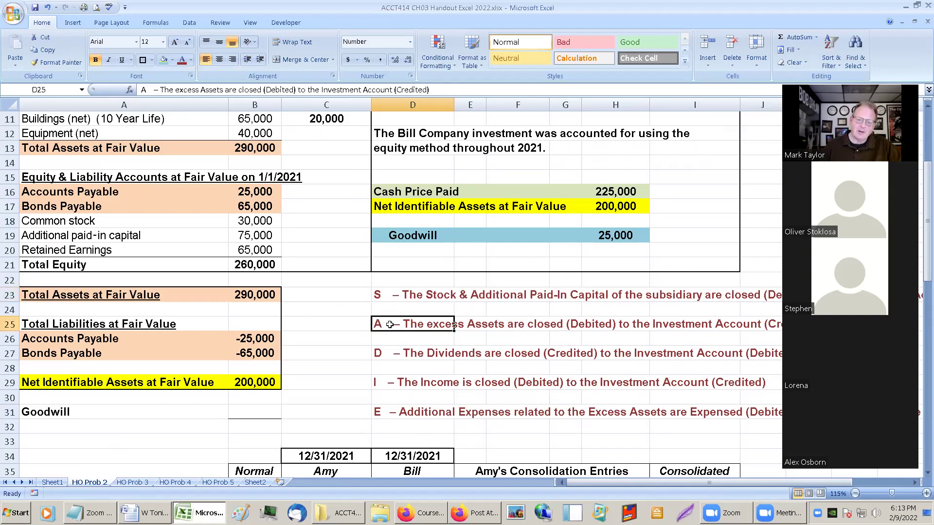
scroll(391, 325, "up", 2)
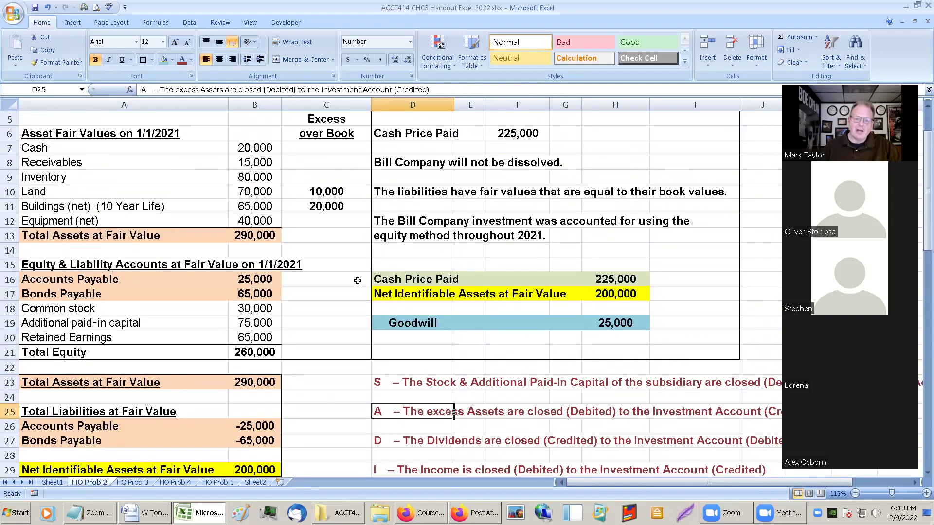
left_click(315, 193)
left_click_drag(318, 204, 318, 204)
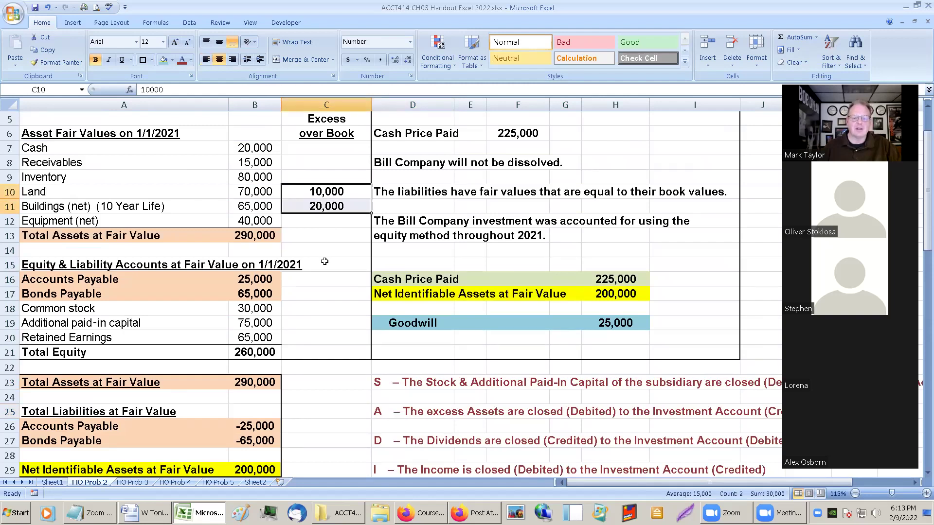
scroll(328, 264, "down", 1)
scroll(330, 267, "down", 2)
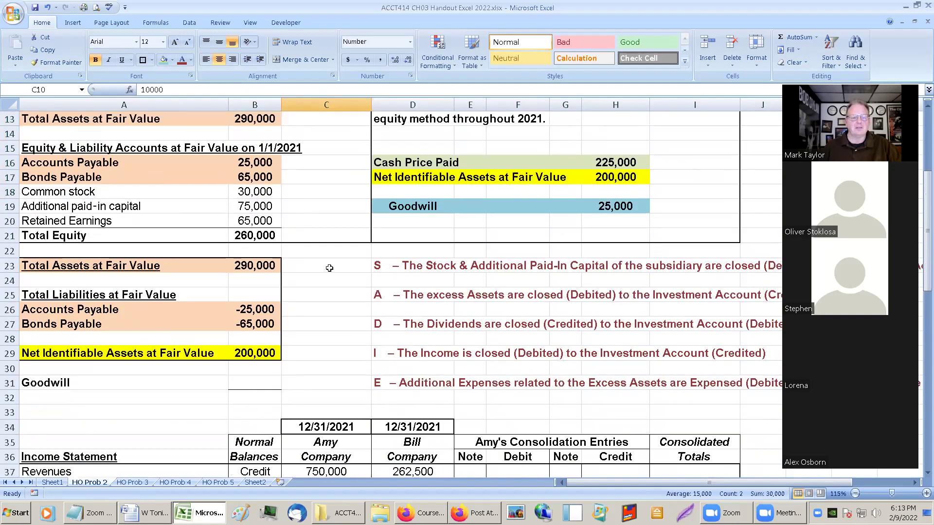
scroll(333, 268, "up", 4)
scroll(336, 269, "up", 1)
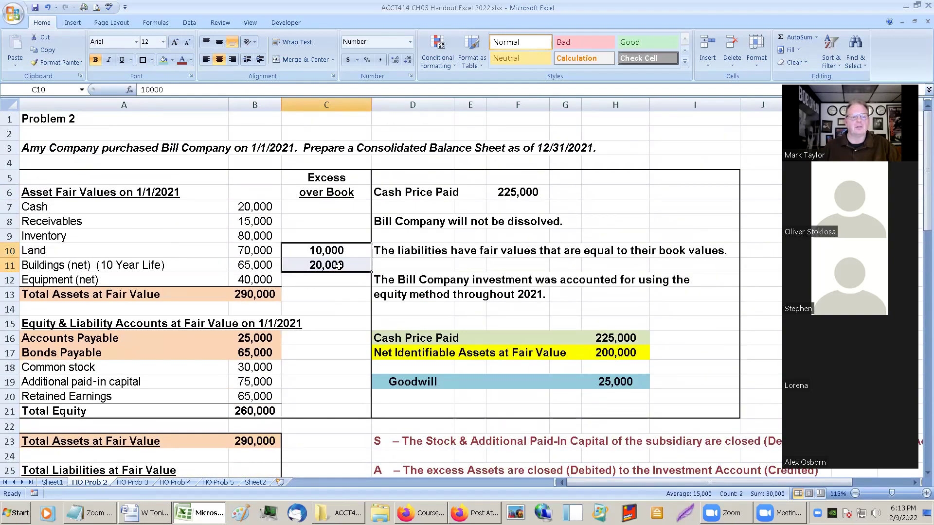
scroll(339, 265, "down", 1)
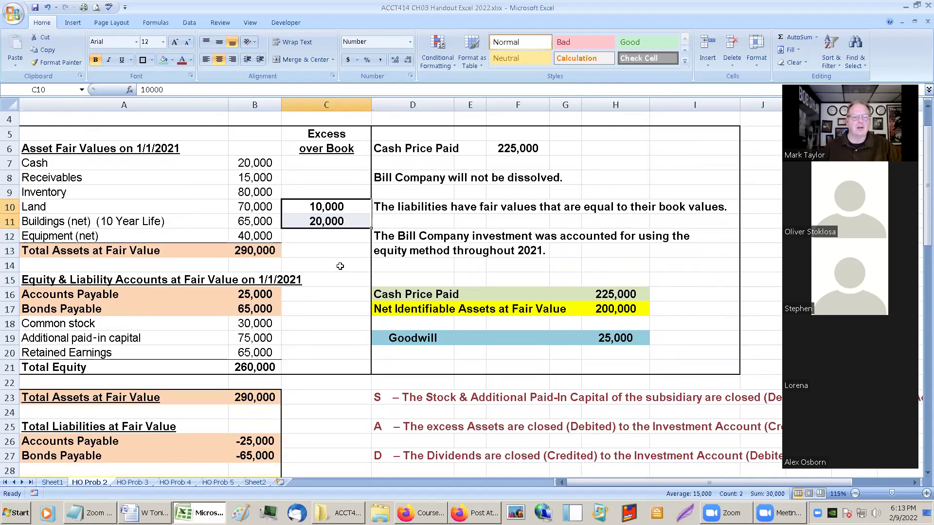
right_click(340, 266)
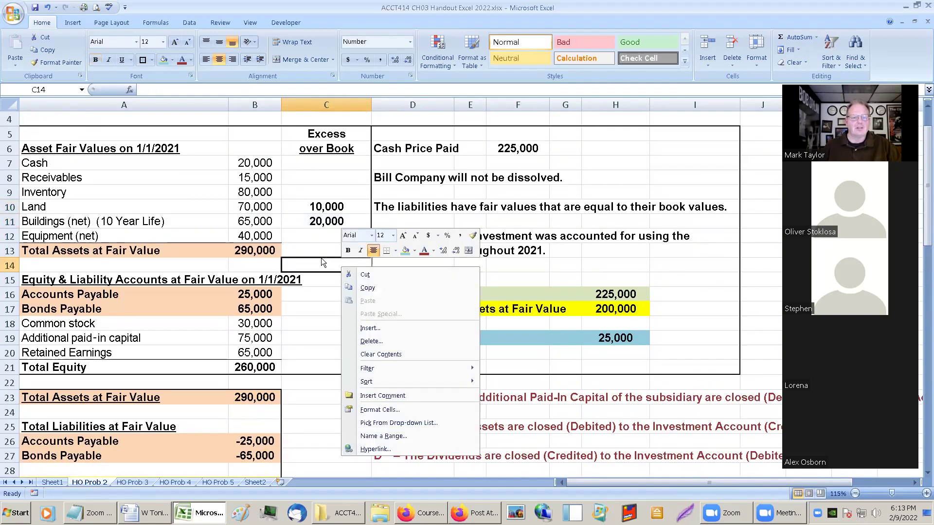
left_click(322, 262)
Make the Investment row A57:C57 in the Balance Sheet bold, and undo the red font colour tried on it.
scroll(327, 286, "down", 4)
scroll(328, 303, "up", 1)
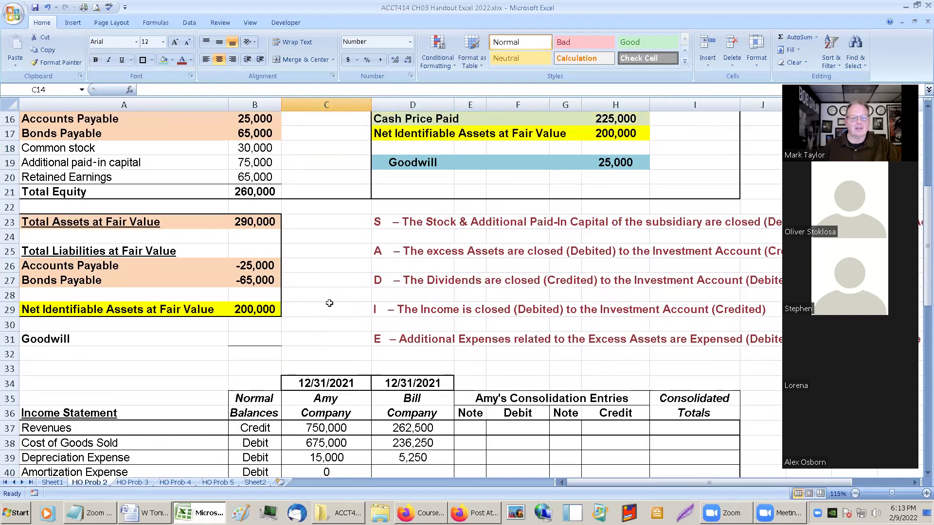
scroll(330, 302, "down", 2)
scroll(330, 302, "down", 5)
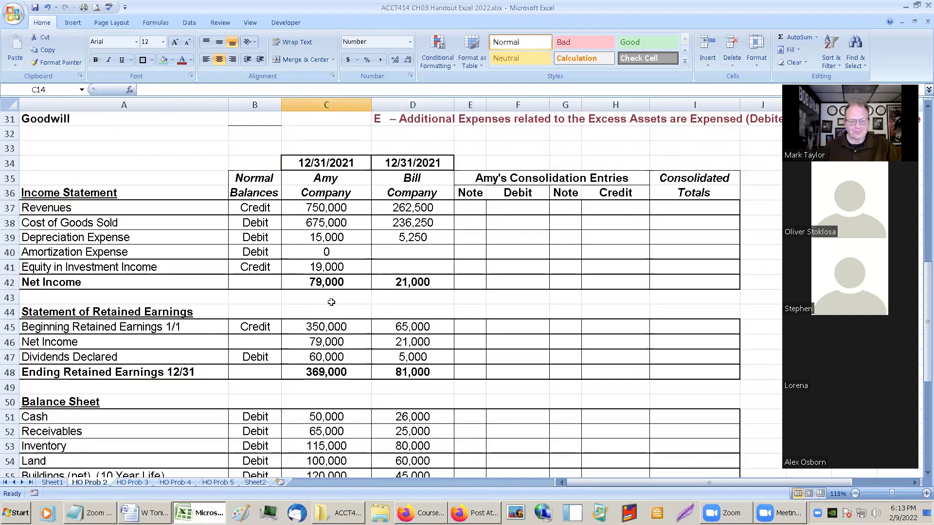
scroll(326, 310, "down", 2)
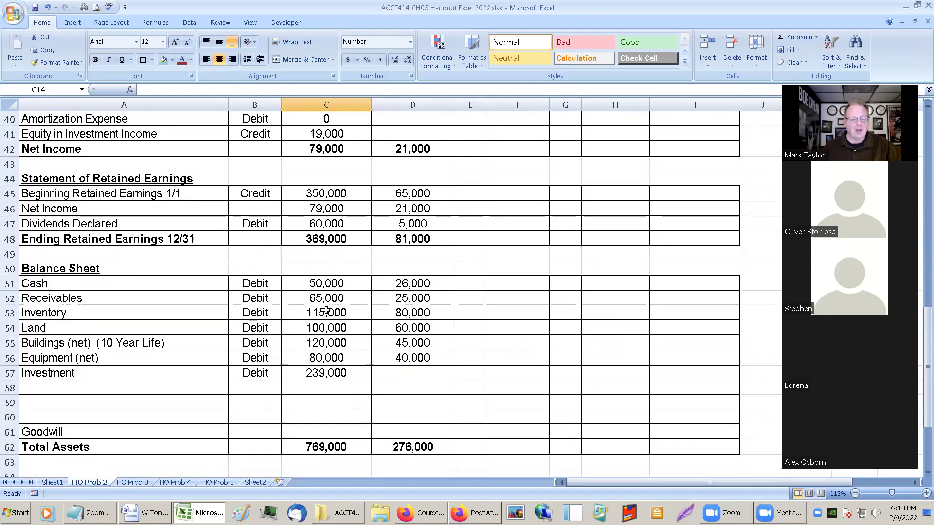
left_click(103, 371)
left_click_drag(103, 371, 342, 370)
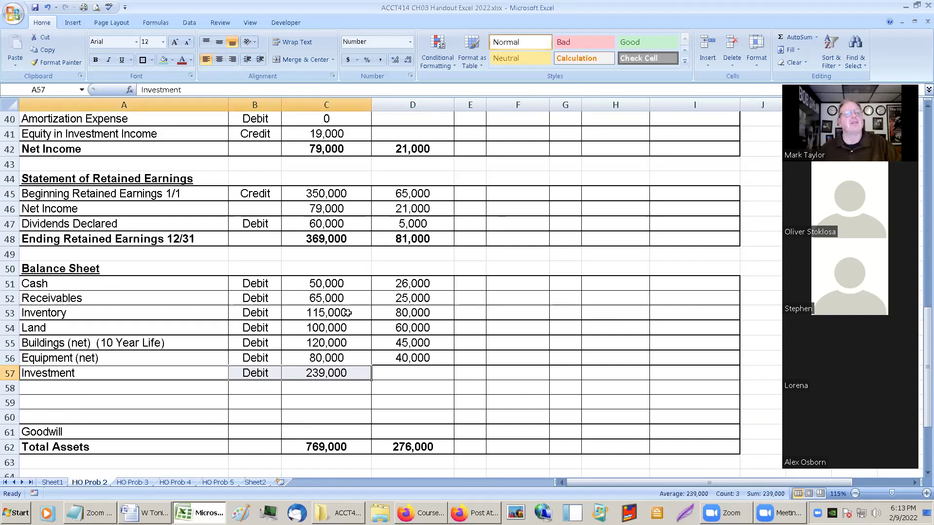
left_click(97, 61)
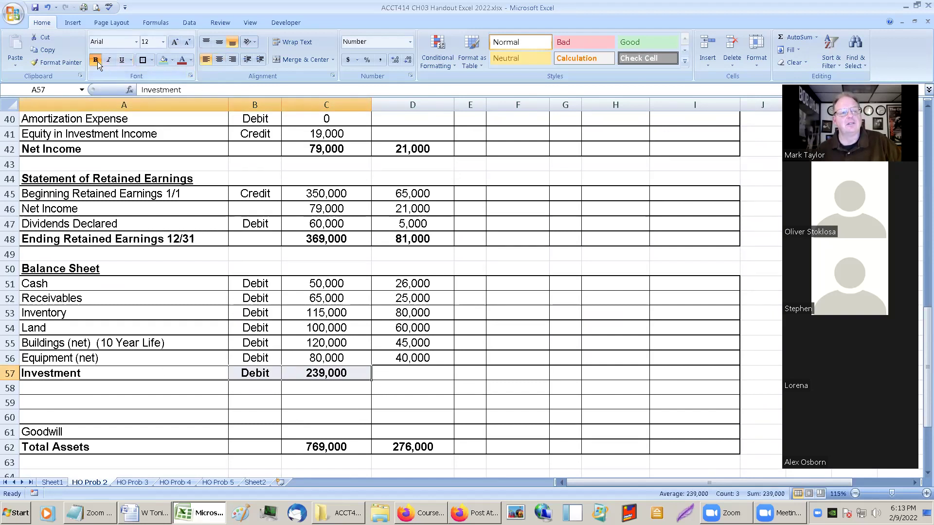
left_click(182, 60)
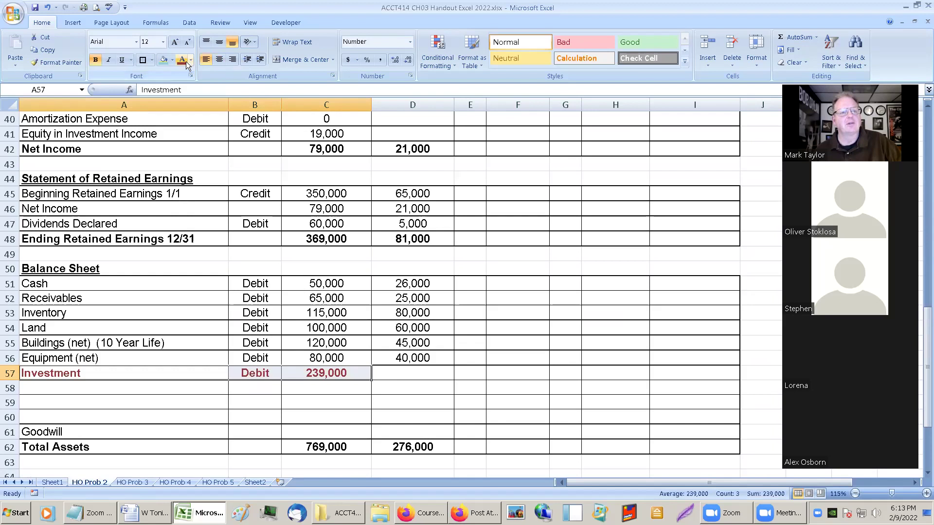
left_click(47, 8)
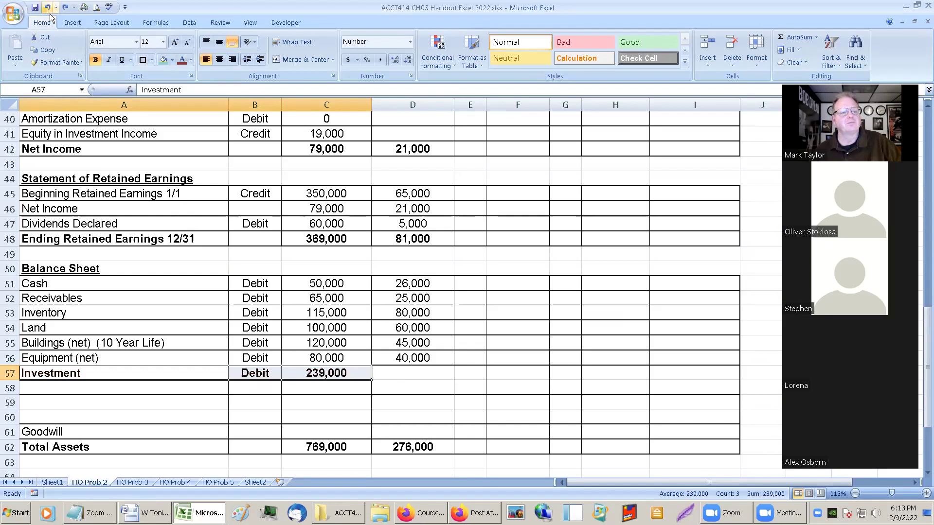
Fill the Investment row cells A57:C57 with light purple.
left_click_drag(76, 373, 326, 373)
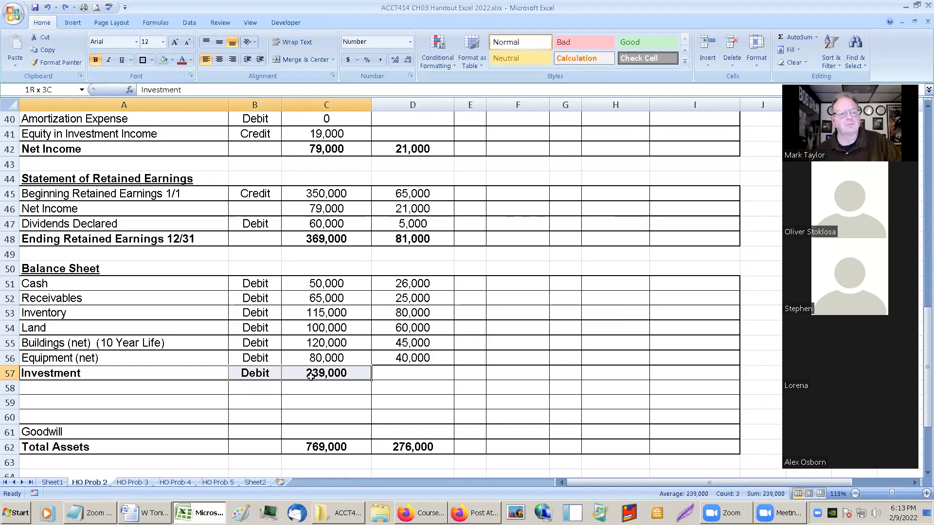
left_click(169, 61)
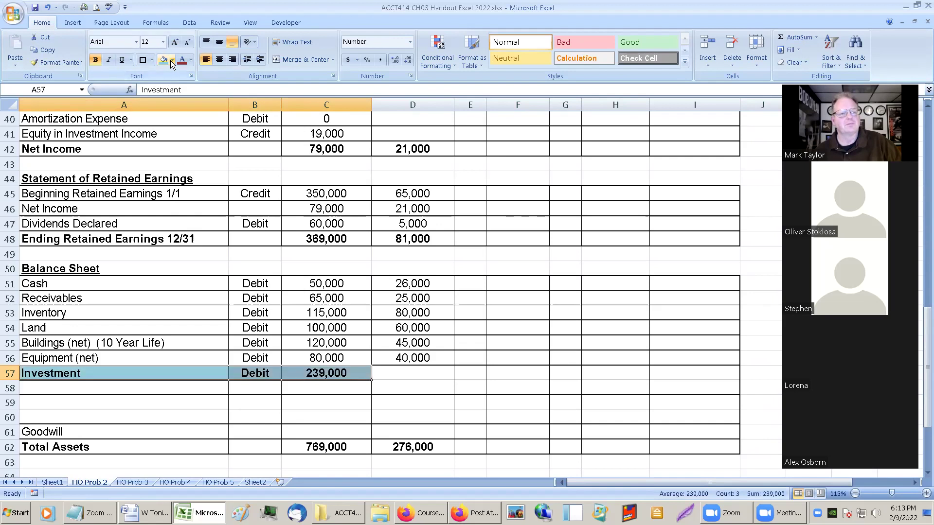
left_click(172, 60)
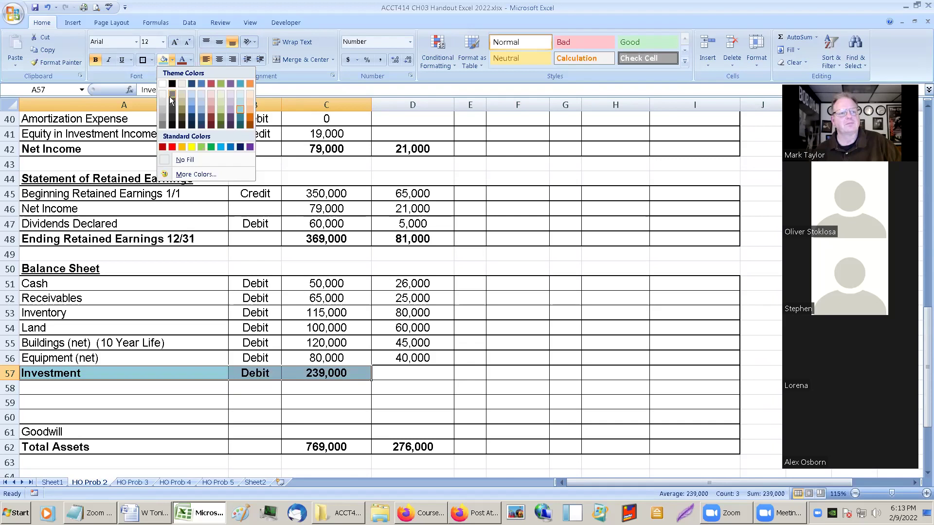
left_click(229, 99)
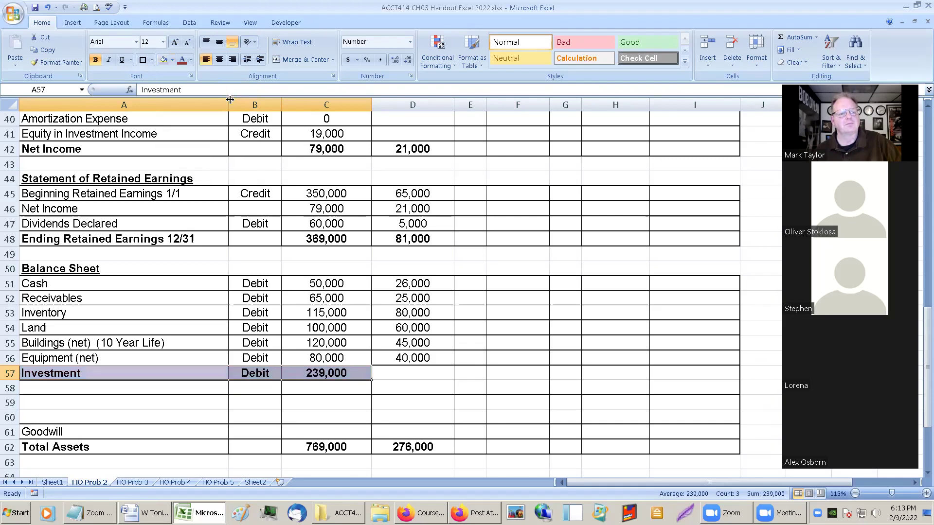
left_click(158, 286)
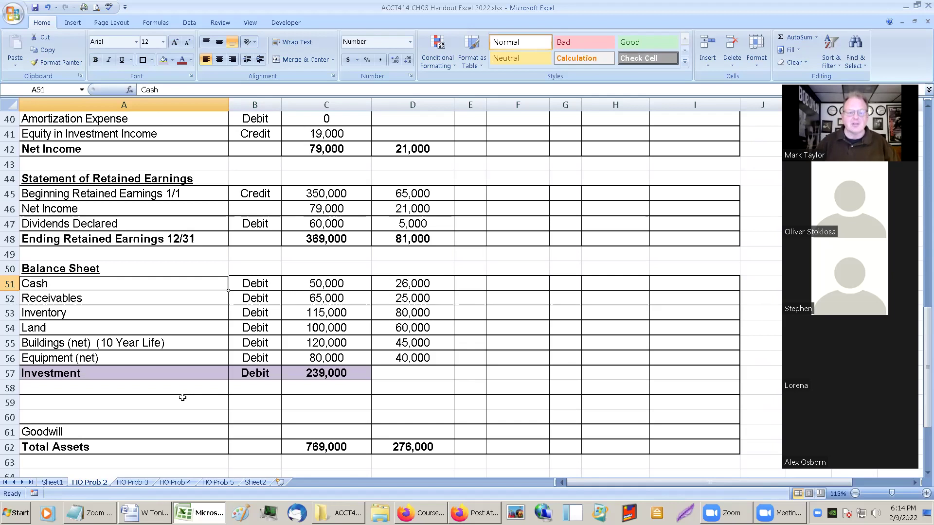
Examine Bill Company's column in the consolidation worksheet, from the income statement down to the common stock, paid-in capital and retained earnings rows.
scroll(346, 253, "up", 2)
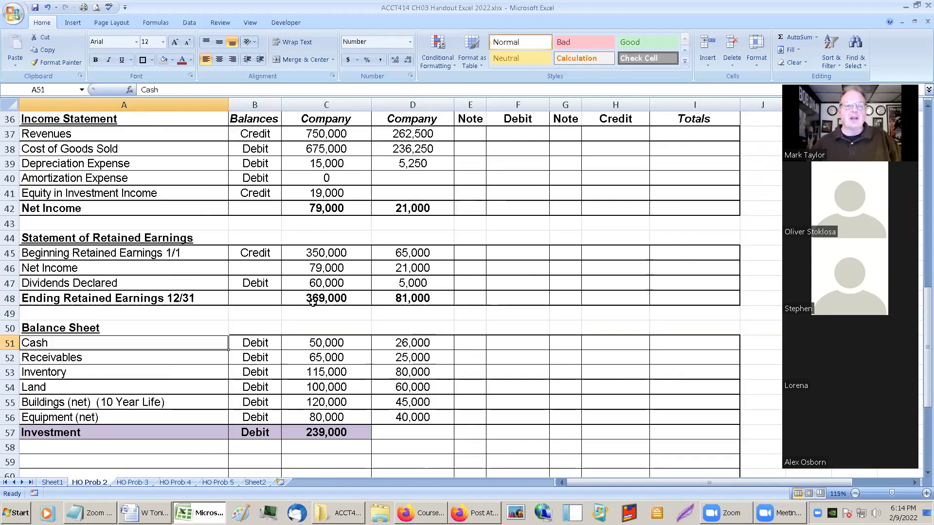
left_click(405, 105)
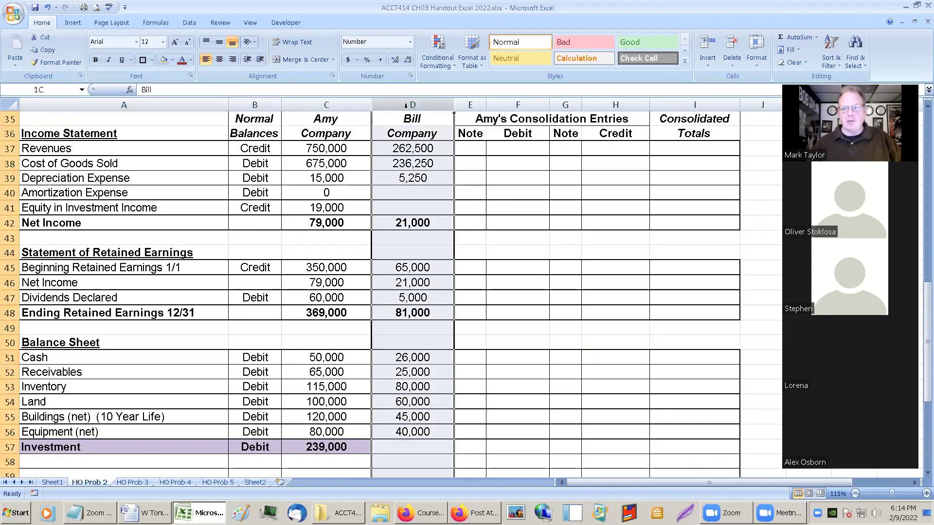
scroll(328, 449, "down", 1)
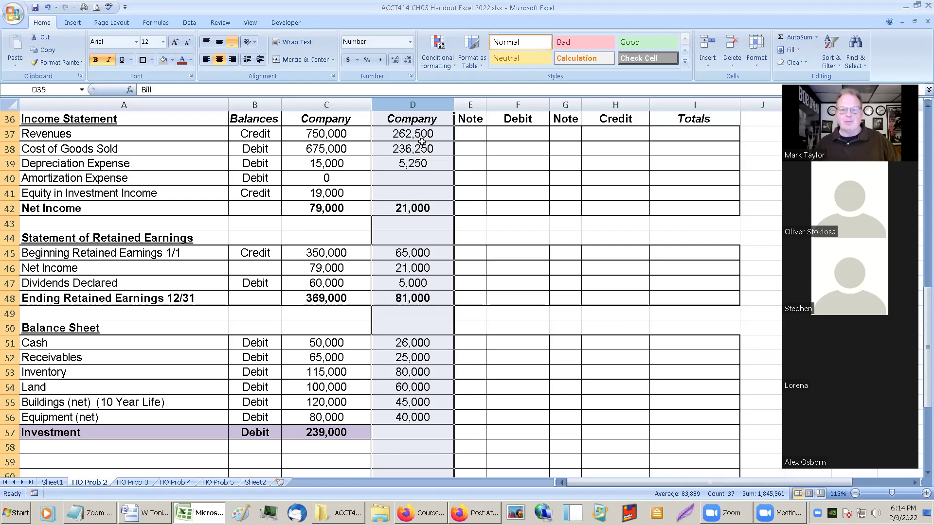
scroll(422, 141, "up", 2)
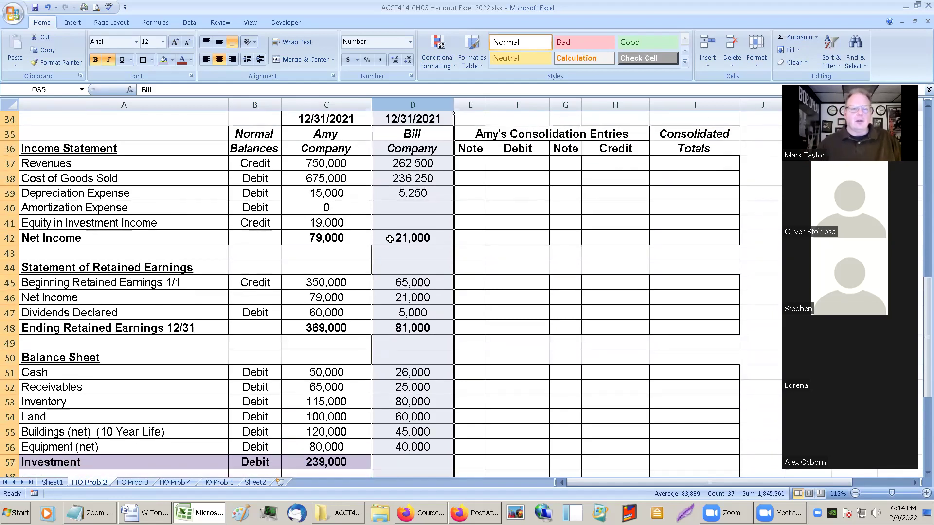
scroll(390, 239, "down", 1)
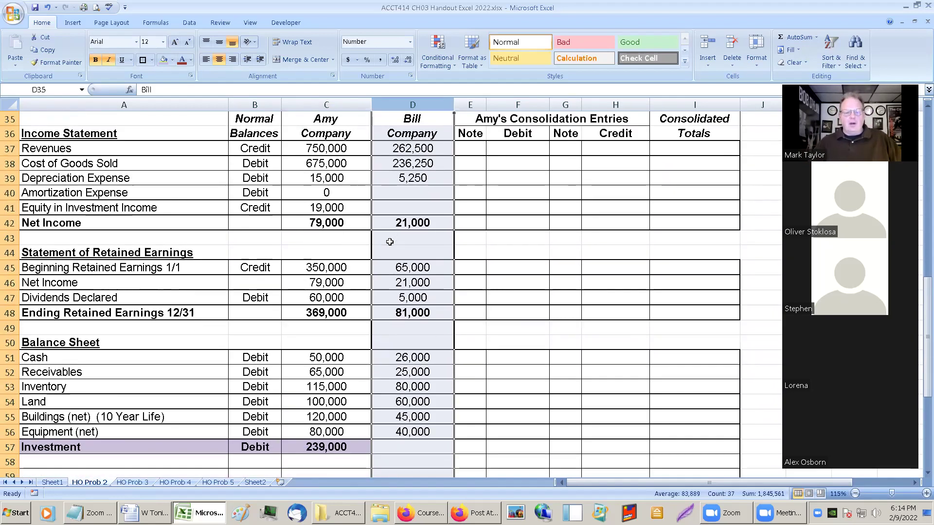
left_click(471, 432)
scroll(471, 434, "down", 1)
left_click(471, 433)
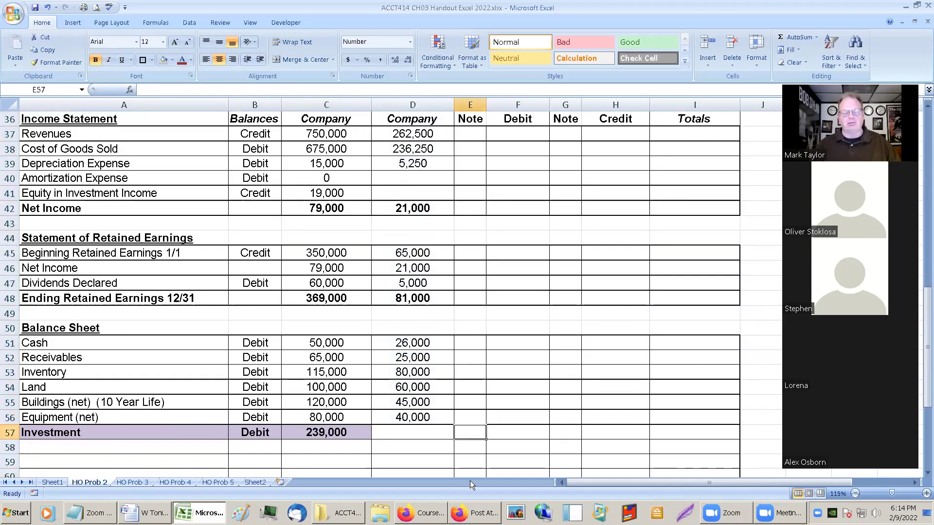
scroll(470, 462, "down", 3)
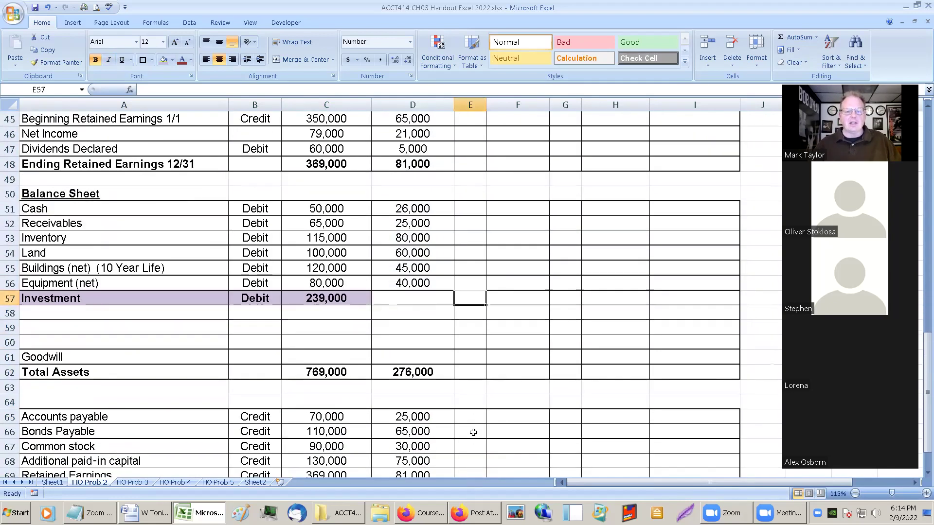
scroll(474, 432, "down", 1)
left_click(470, 420)
left_click(470, 430)
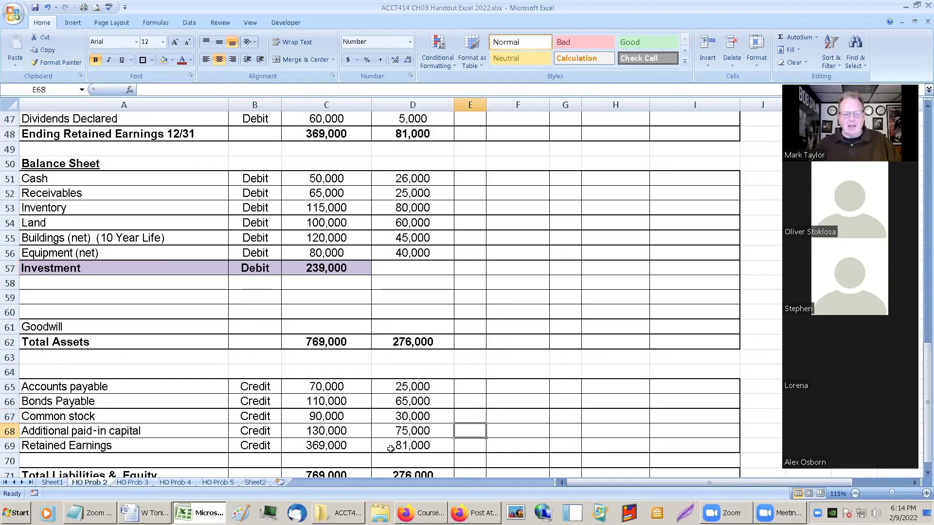
left_click(392, 448)
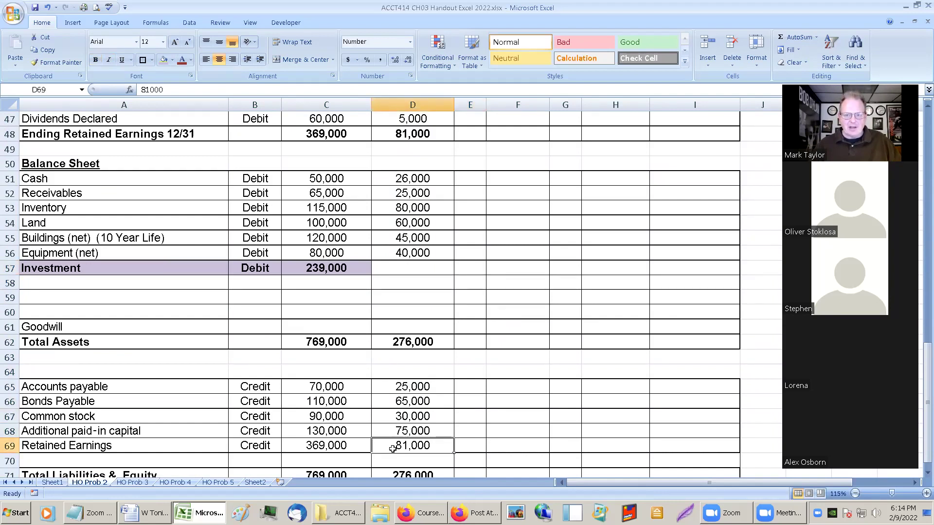
Examine Bill Company's Beginning Retained Earnings in D45 alongside the Income Statement and Statement of Retained Earnings blocks.
scroll(411, 396, "up", 2)
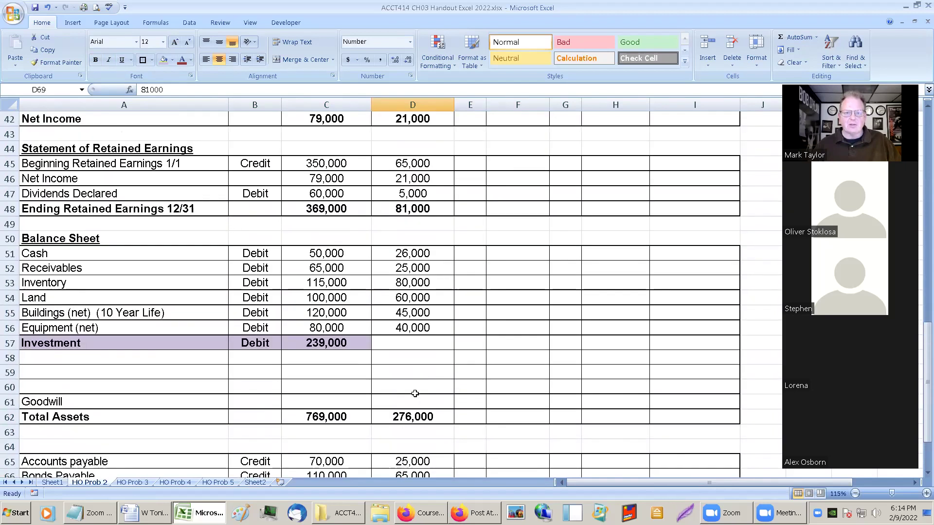
left_click(407, 164)
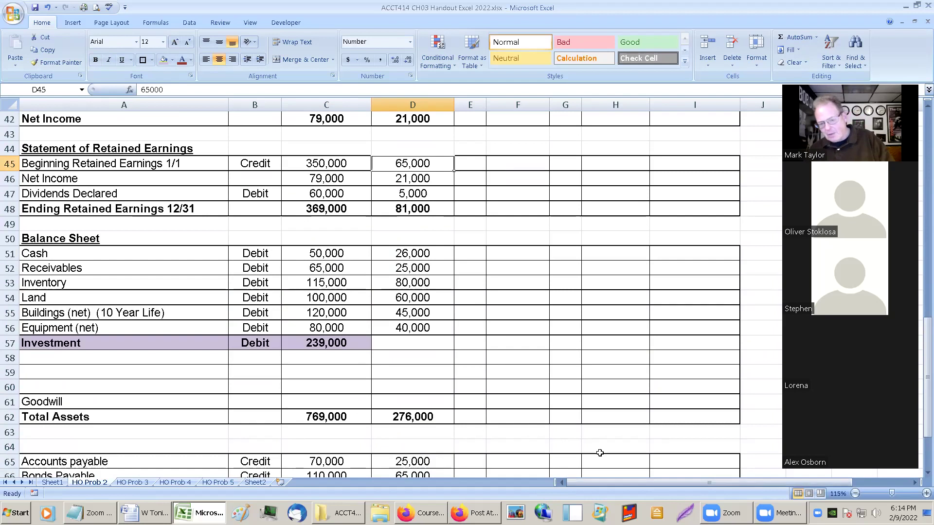
scroll(438, 298, "up", 1)
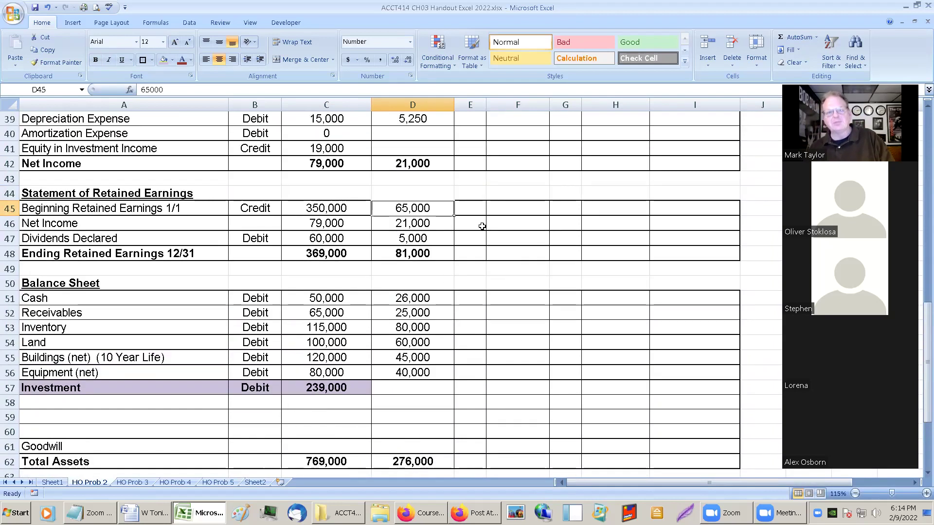
left_click(478, 211)
scroll(455, 285, "up", 3)
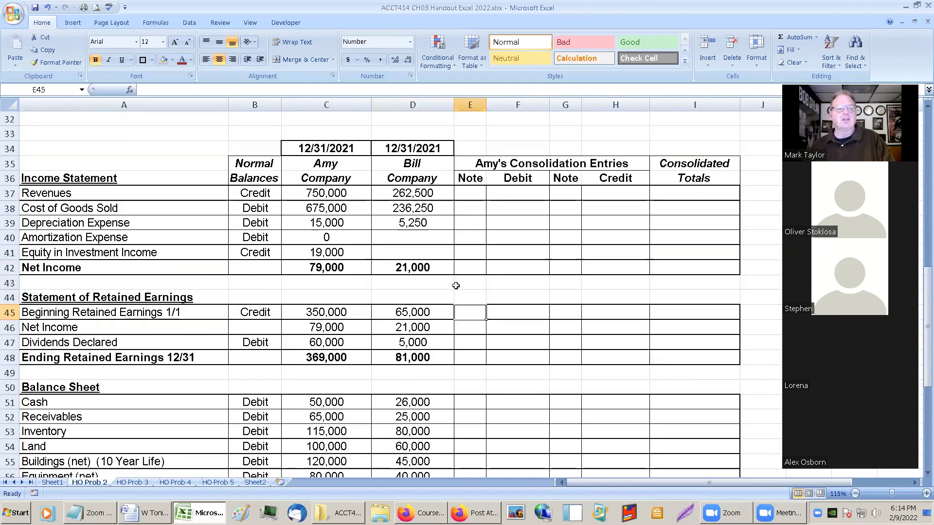
left_click_drag(34, 192, 460, 288)
left_click_drag(28, 322, 428, 375)
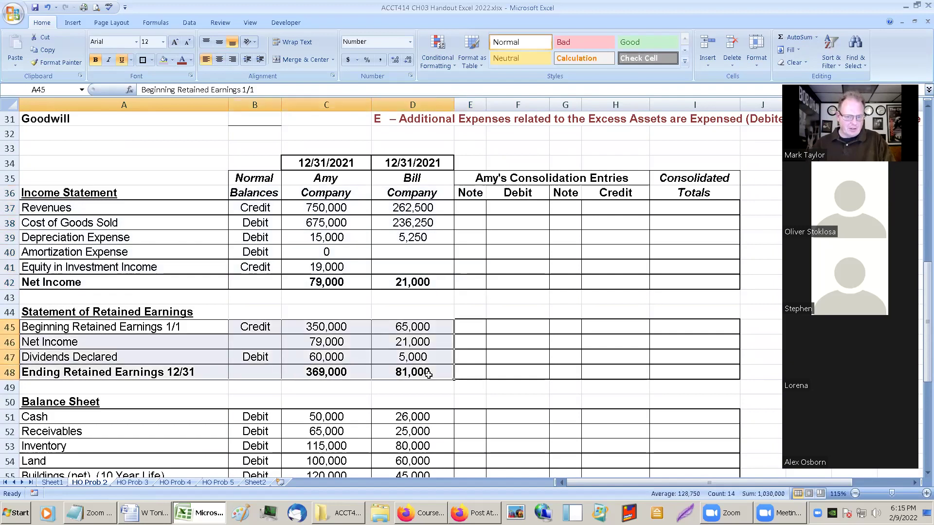
Trace Bill Company's net income from D42 to D46, and through dividends declared and beginning retained earnings to the ending balance in D48.
left_click(409, 347)
double_click(409, 343)
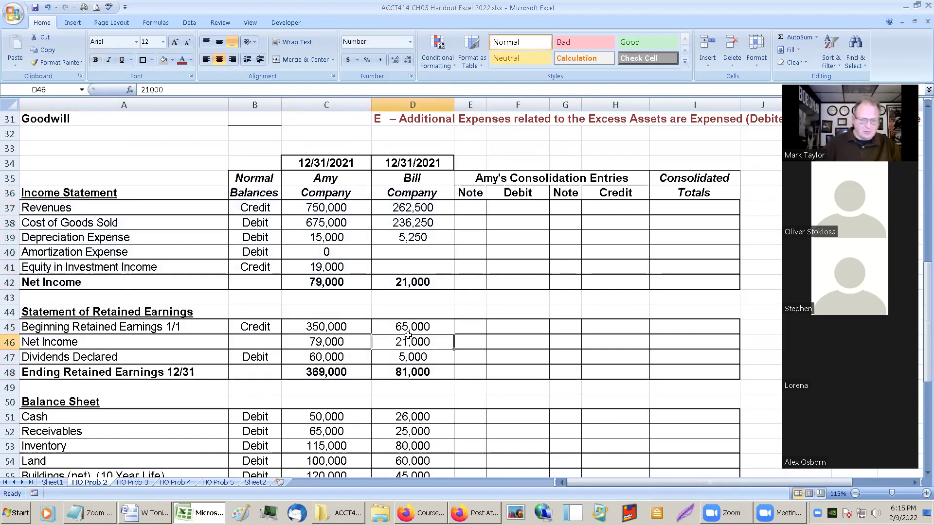
key("Escape")
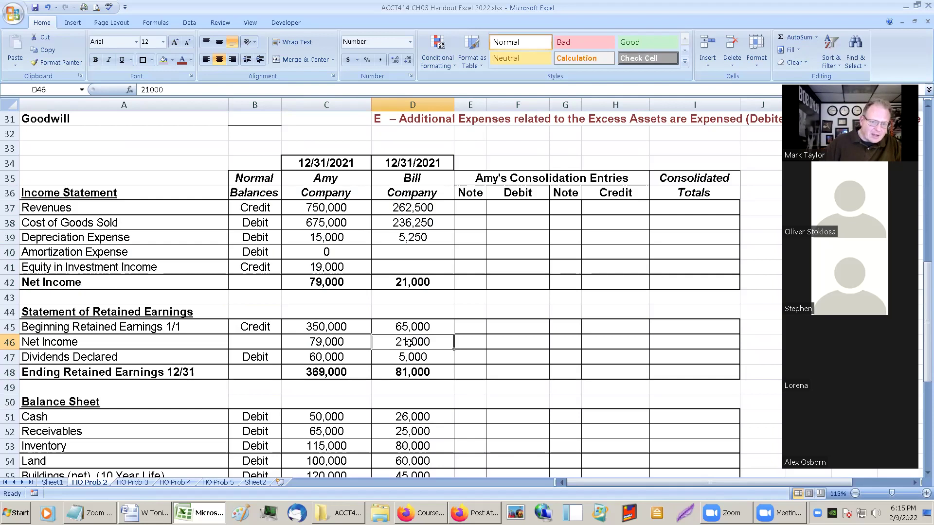
left_click(402, 282)
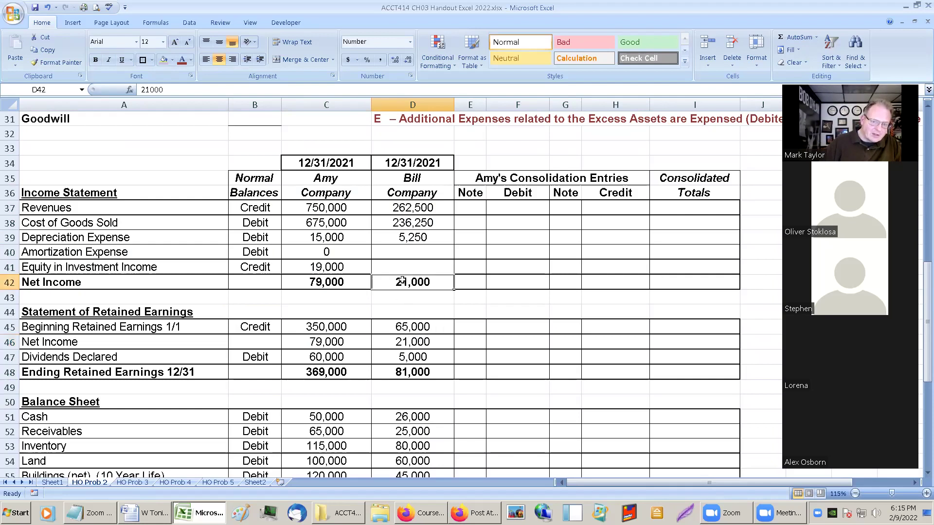
left_click(398, 340)
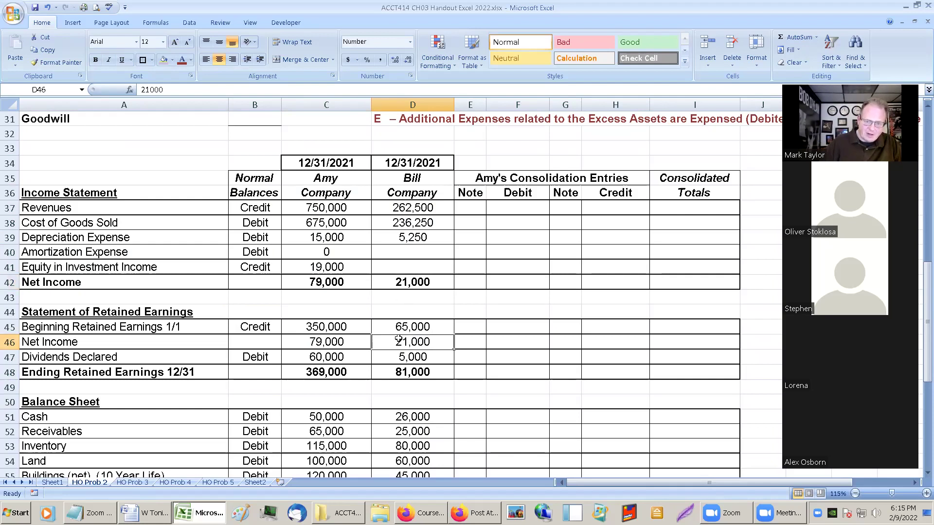
left_click(397, 359)
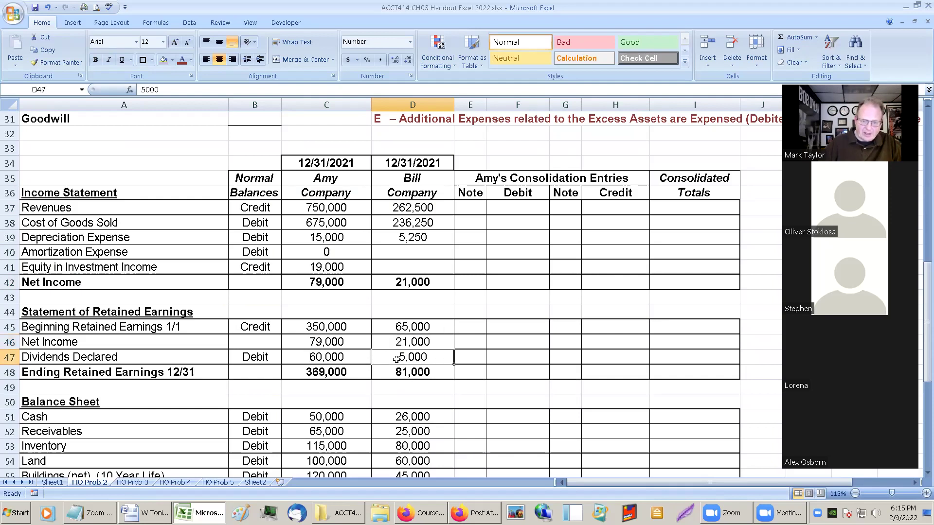
left_click(398, 373)
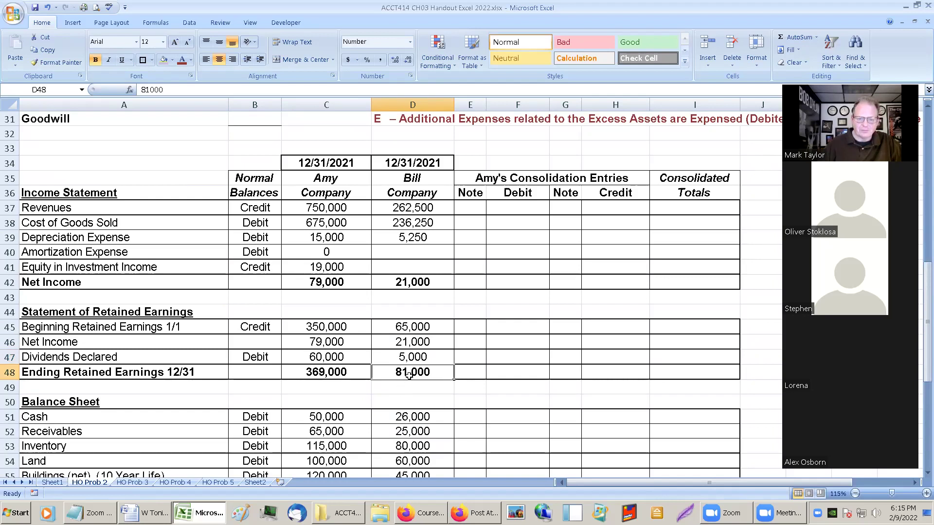
left_click(416, 336)
left_click(415, 351)
left_click(417, 341)
left_click(400, 285)
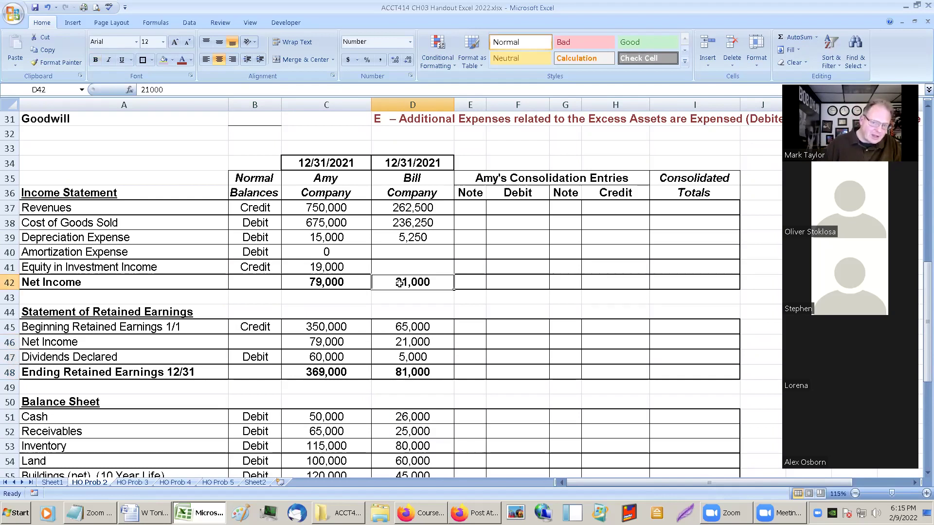
left_click(401, 344)
left_click(402, 361)
left_click(402, 372)
left_click(405, 359)
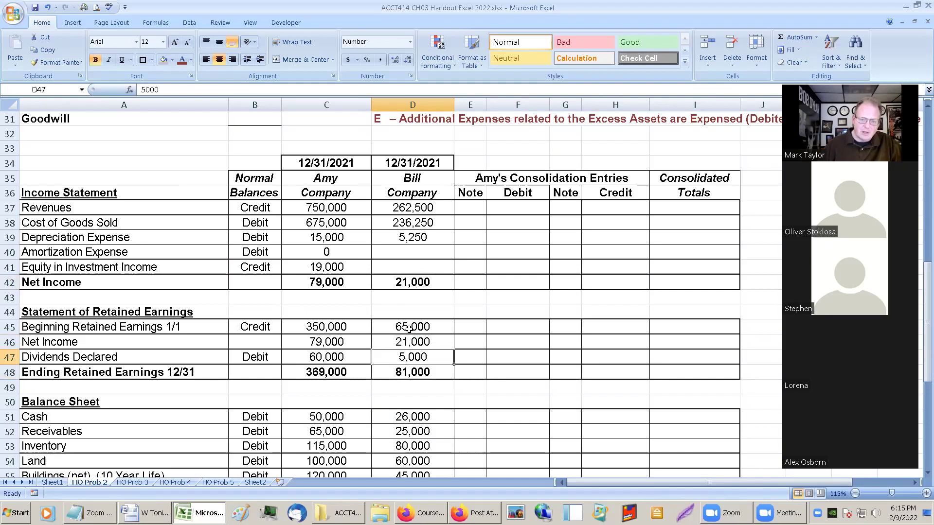
left_click(409, 329)
Enter the note S in the debit Note column for Common stock (E67) and Additional paid-in capital (E68).
scroll(406, 343, "down", 6)
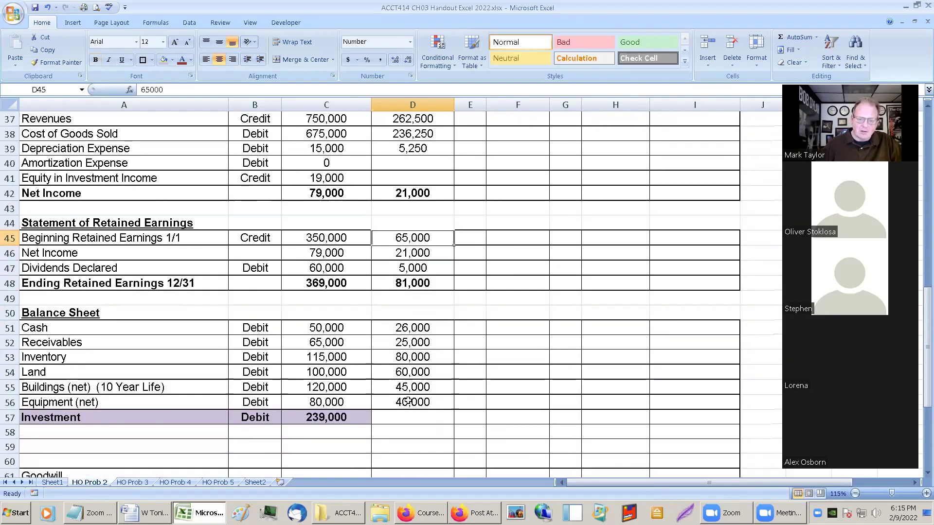
left_click(470, 371)
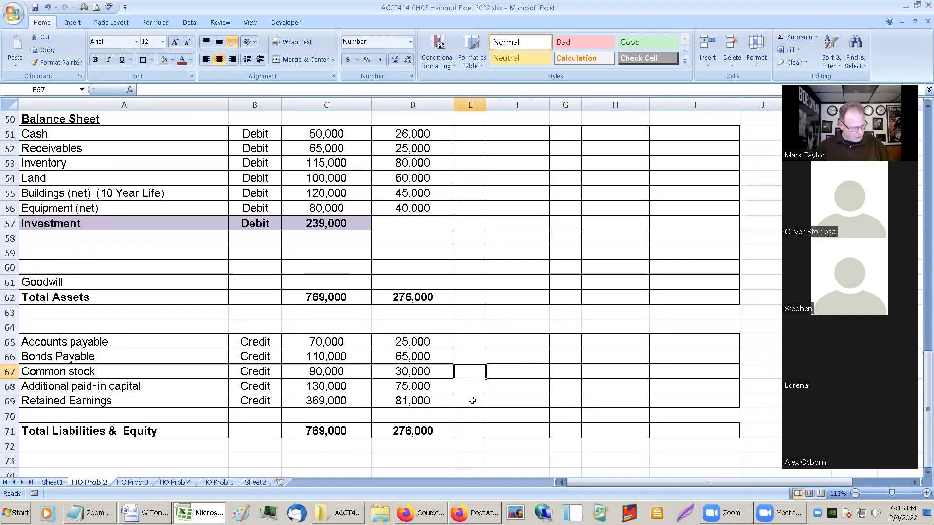
type("S")
key("Return")
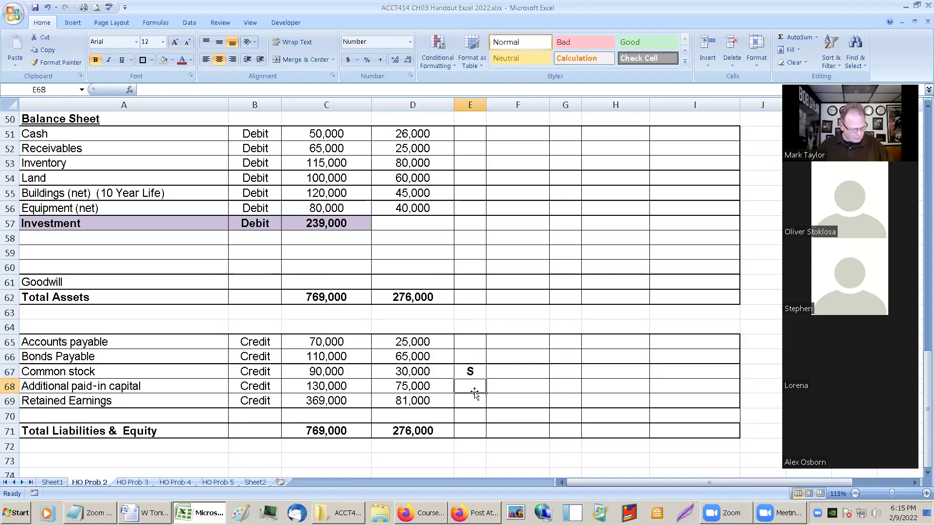
type("S")
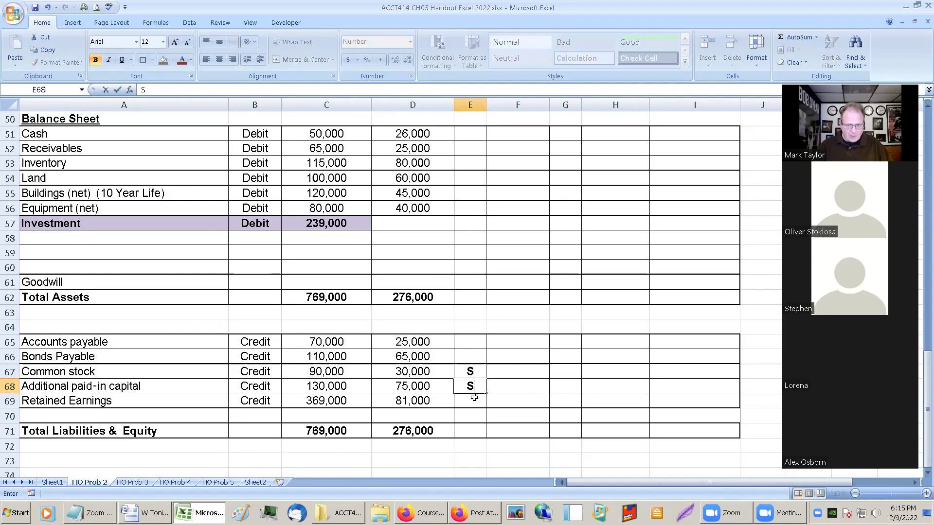
Save the workbook under the new name W ACCT414 CH03 Handout Excel 2022.xlsx in the same folder.
scroll(472, 356, "up", 2)
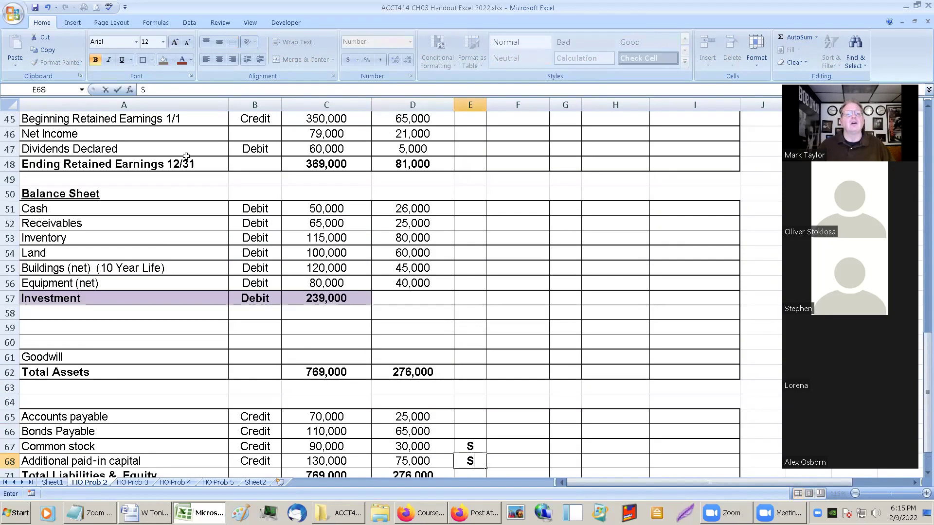
left_click(17, 16)
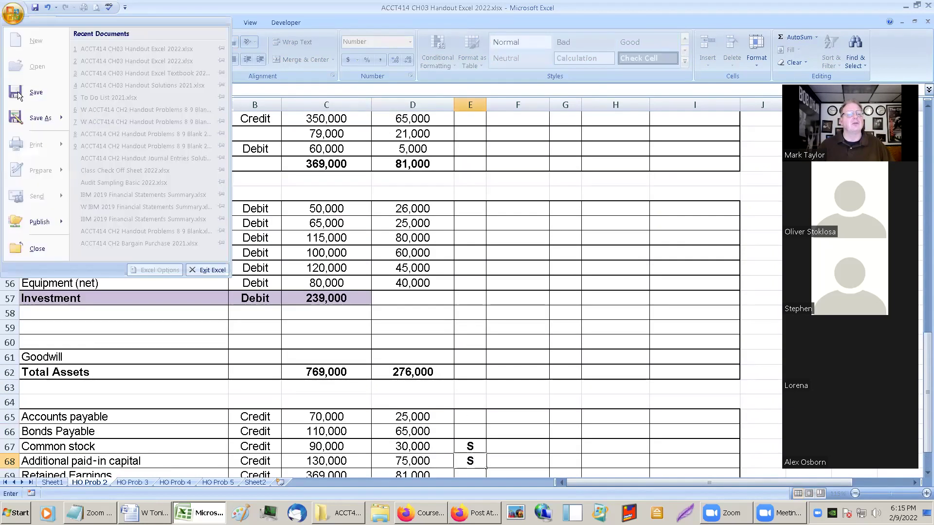
left_click(22, 117)
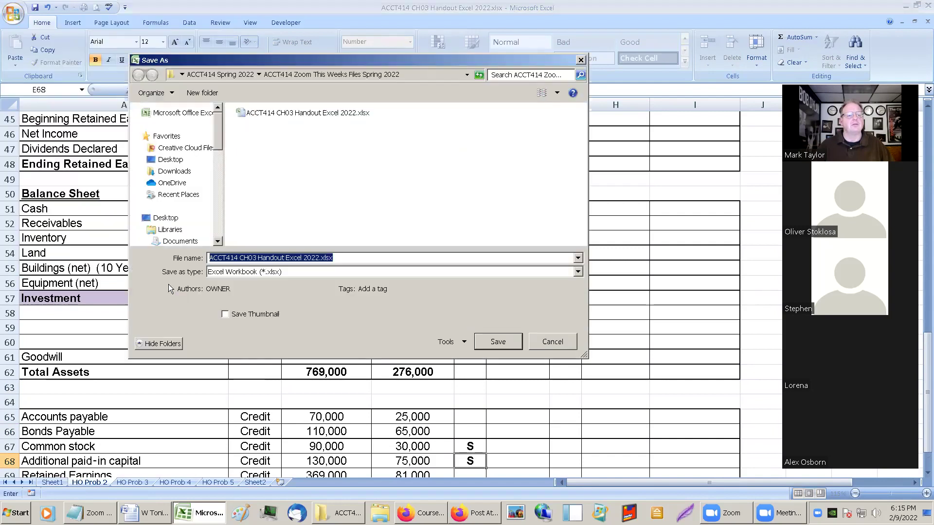
left_click(209, 259)
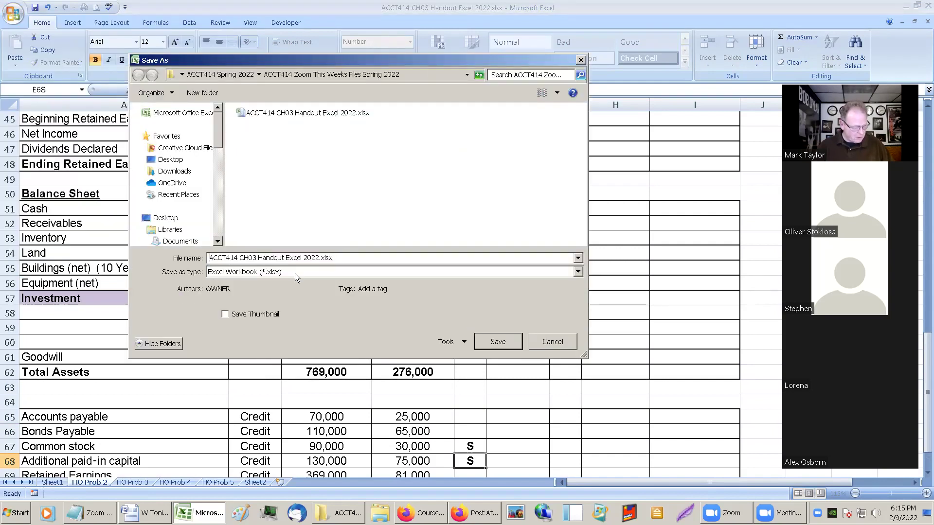
left_click(494, 344)
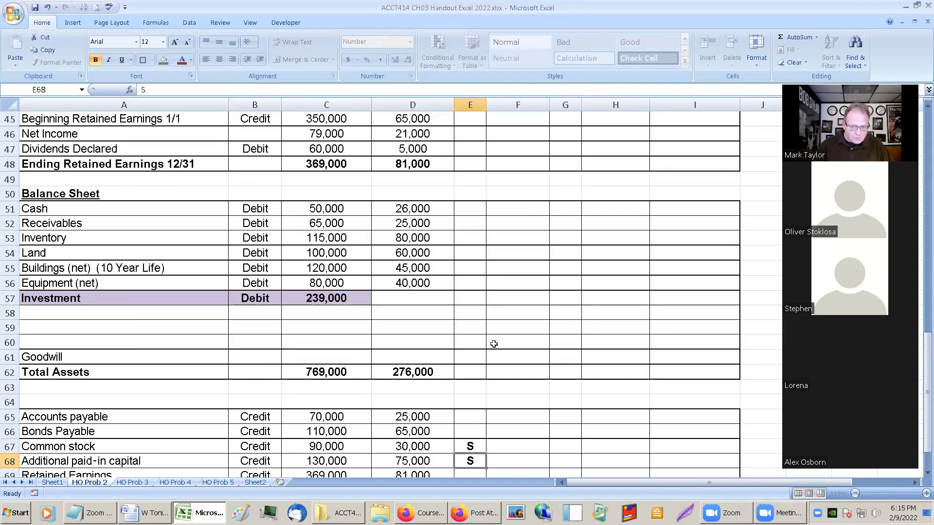
Make Bill Company's Common stock and Additional paid-in capital amounts in D67:D68 bold.
left_click(479, 344)
scroll(475, 350, "up", 3)
scroll(474, 356, "up", 1)
scroll(475, 358, "down", 2)
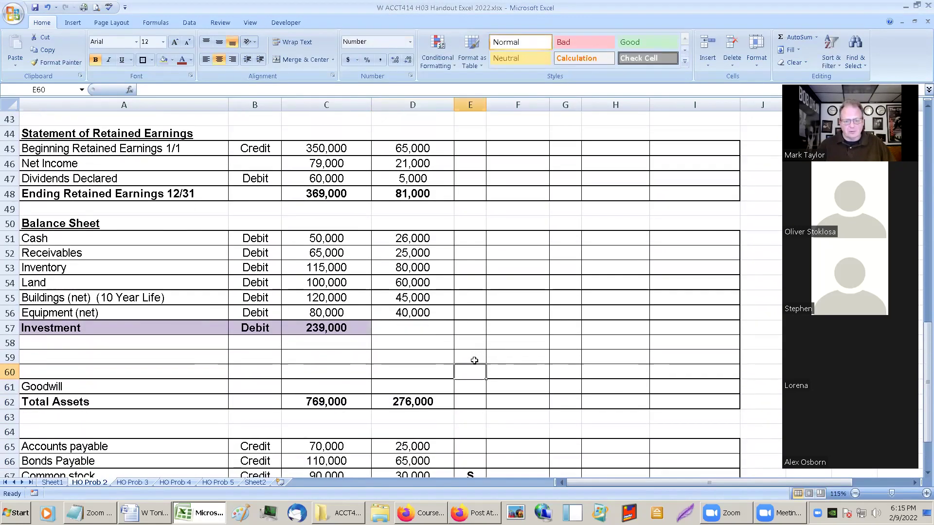
scroll(475, 361, "down", 2)
left_click_drag(410, 402, 410, 414)
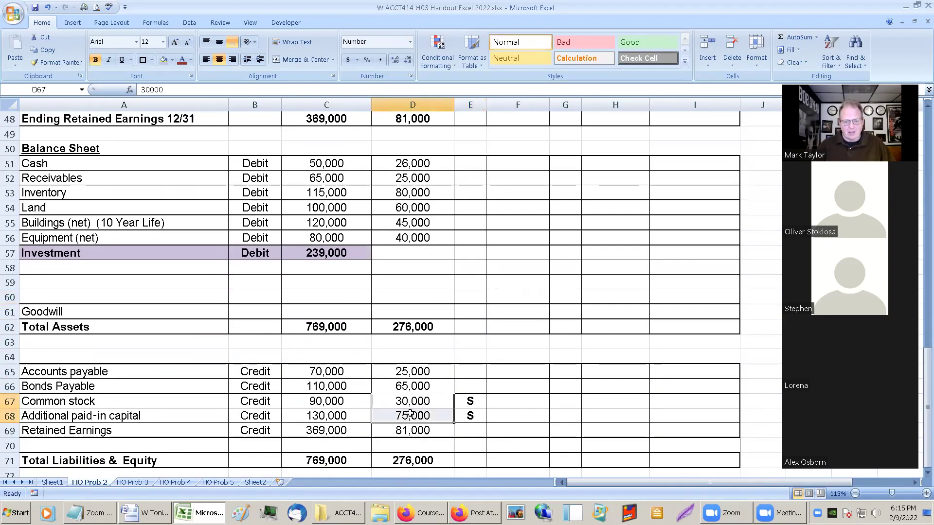
left_click(95, 60)
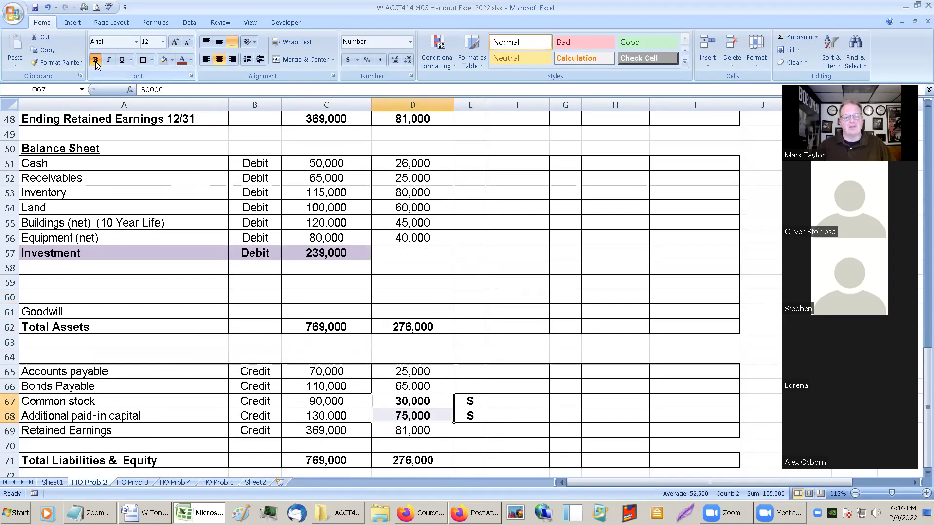
Fill D67:F68, covering Bill Company's amounts and the debit note and amount cells, with darker tan.
left_click(173, 59)
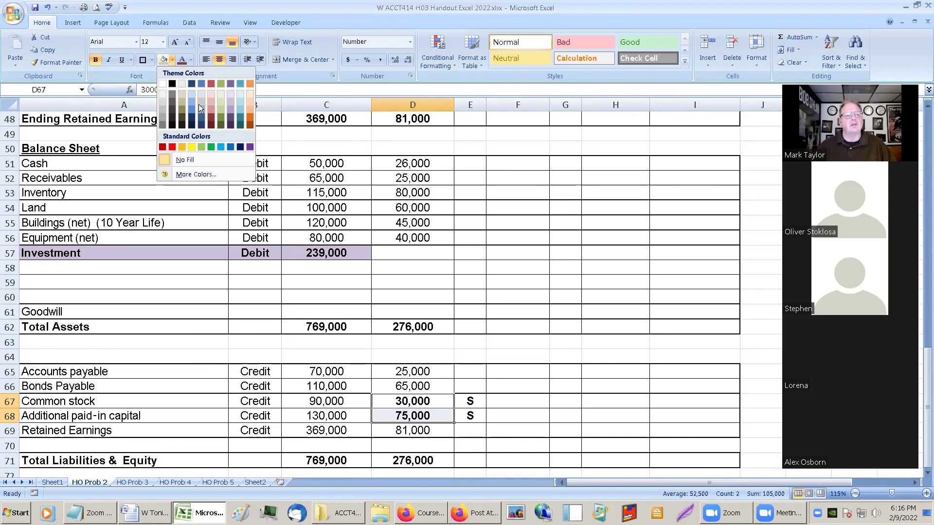
key("Escape")
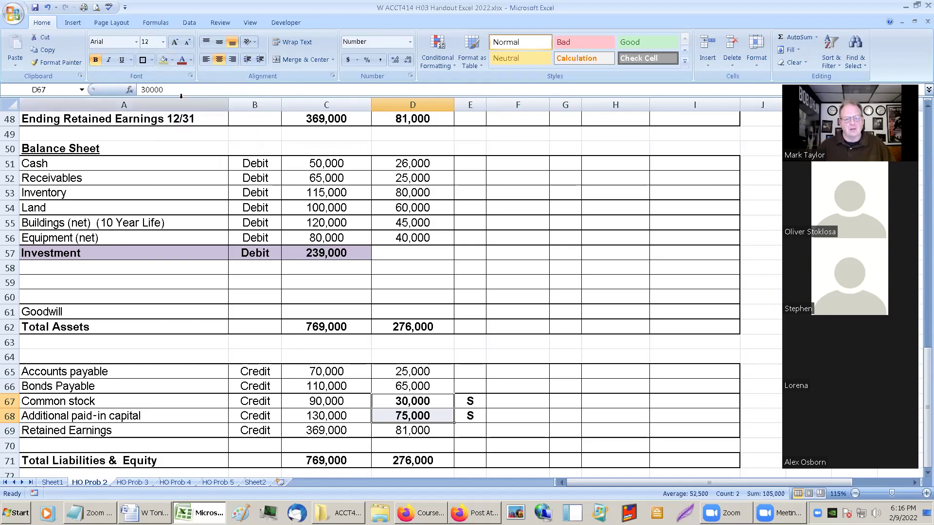
left_click(441, 268)
mouse_move(461, 401)
left_mouse_down()
mouse_move(469, 414)
mouse_move(494, 417)
left_mouse_up()
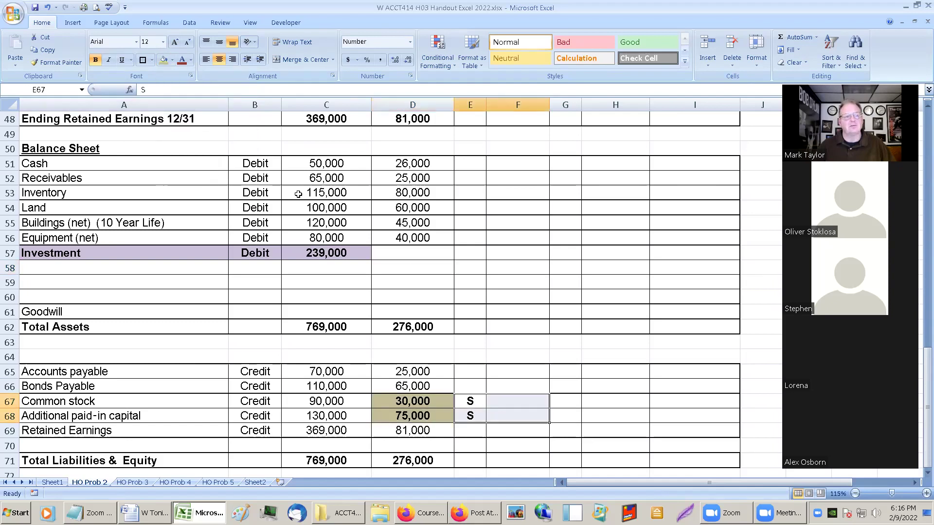
left_click(167, 64)
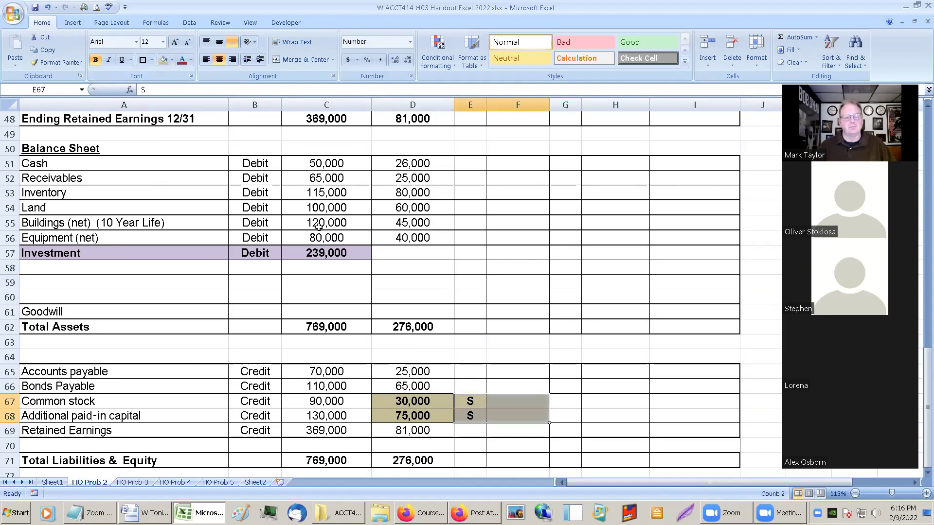
Enter the entry S debits of 30000 for Common stock in F67 and 75000 for Additional paid-in capital in F68.
left_click(513, 402)
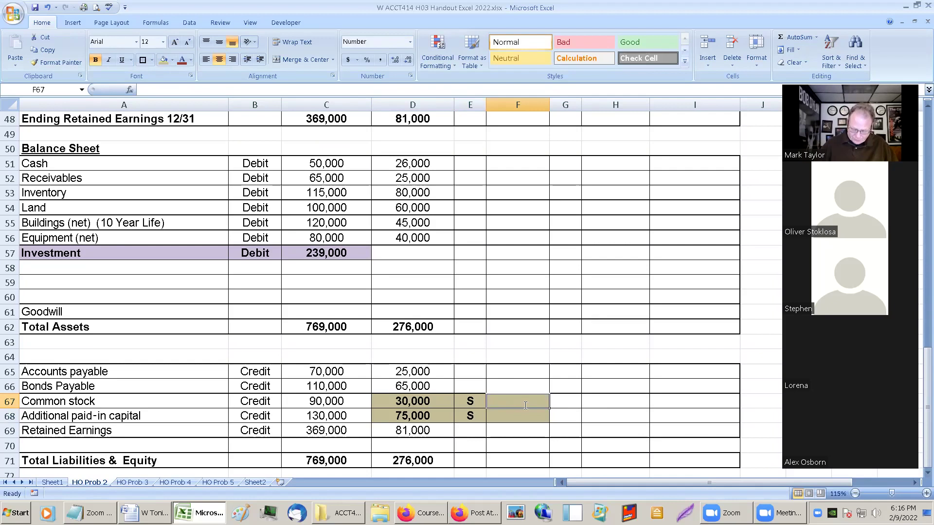
type("30000")
key("Return")
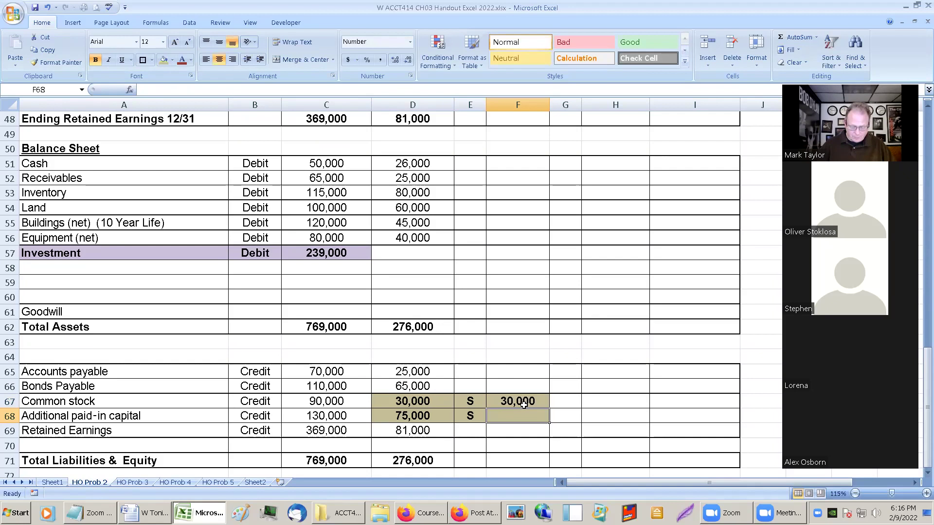
type("75000")
key("Return")
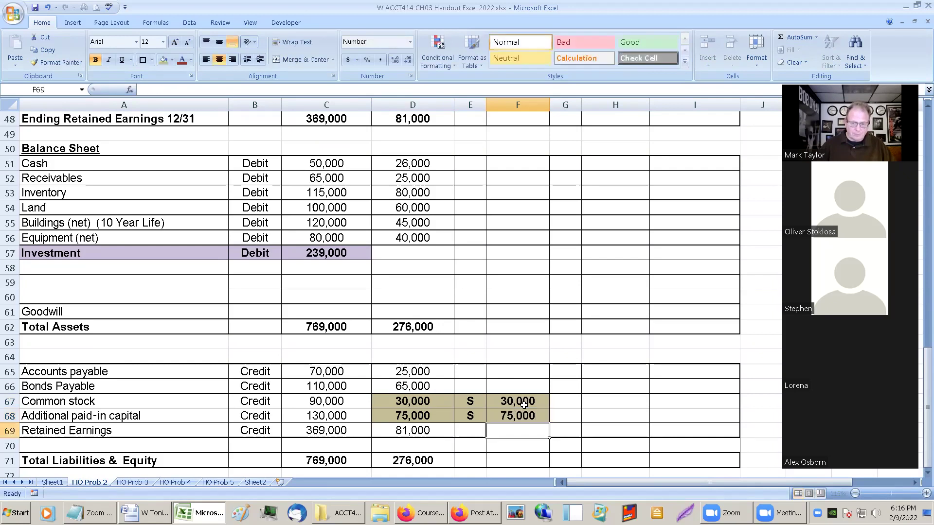
left_click(392, 431)
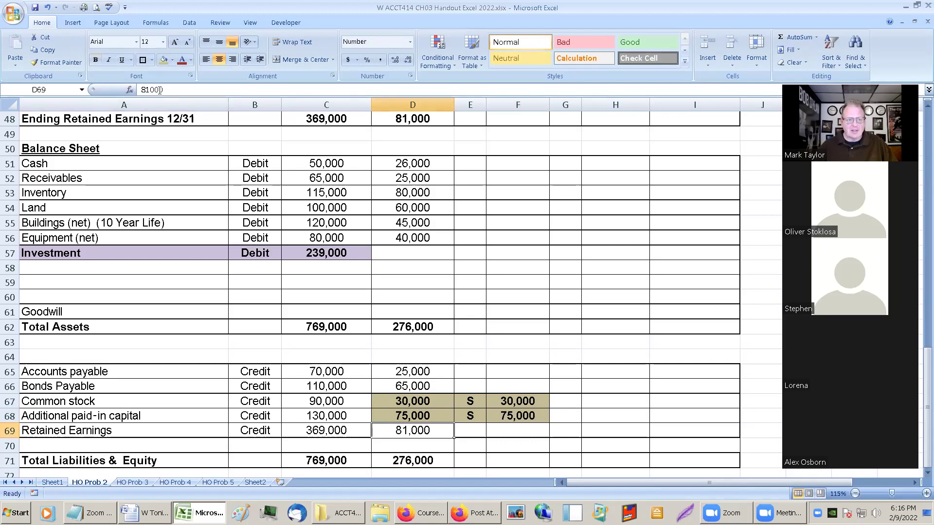
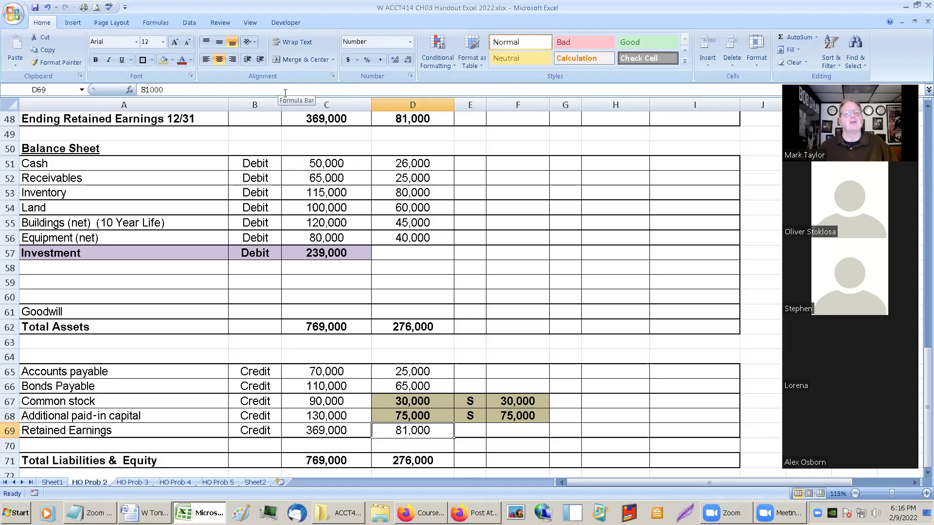
left_click(472, 416)
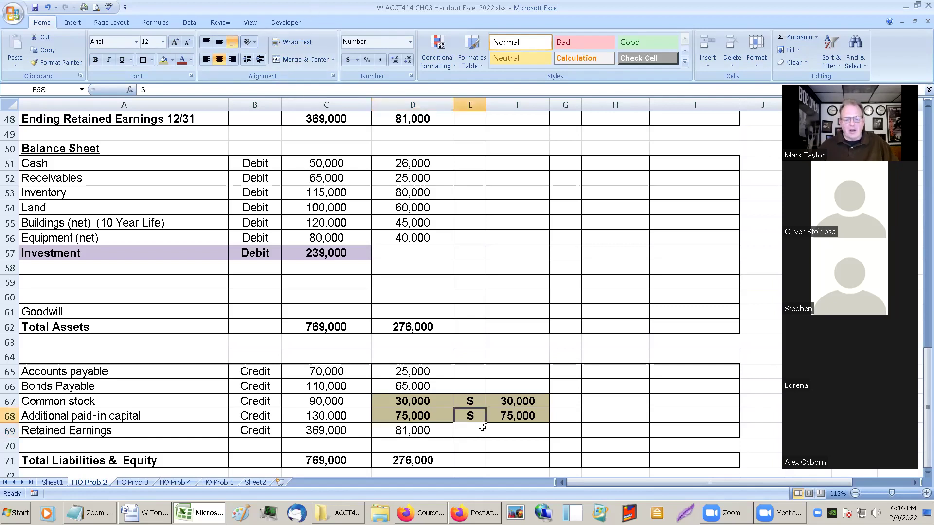
Fill D45:F45, covering Bill Company's Beginning Retained Earnings amount and its debit note and amount cells, with darker tan.
scroll(492, 426, "up", 2)
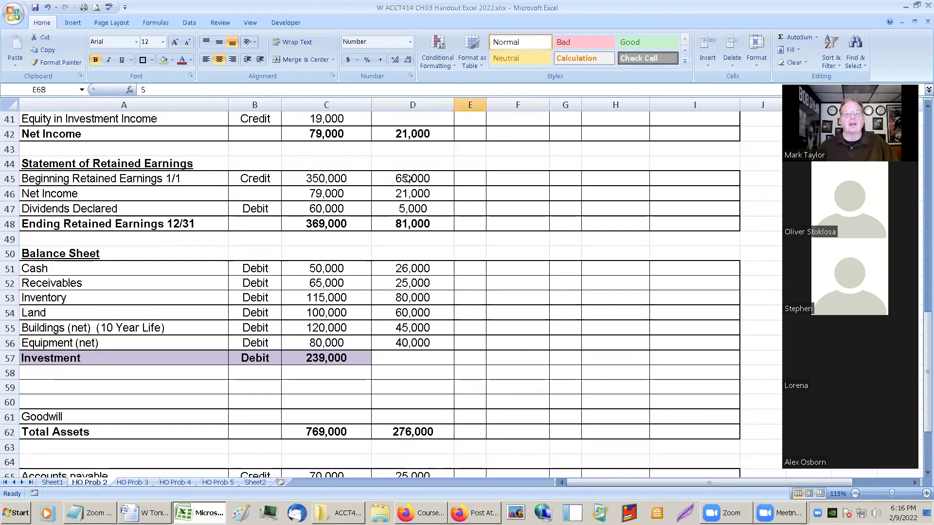
left_click(407, 178)
left_click_drag(447, 179, 491, 180)
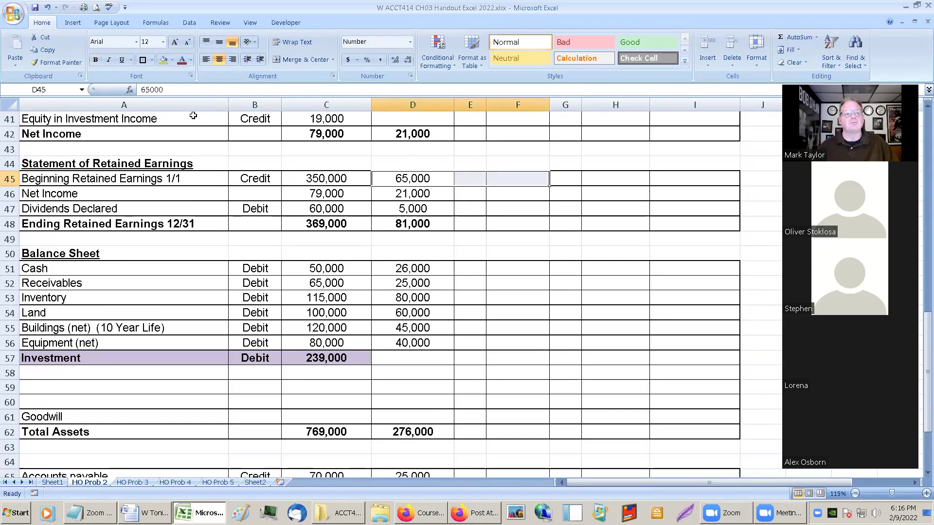
left_click(164, 60)
Enter the entry S debit for Bill's Beginning Retained Earnings, with note S in E45 and 65000 in F45.
left_click(459, 181)
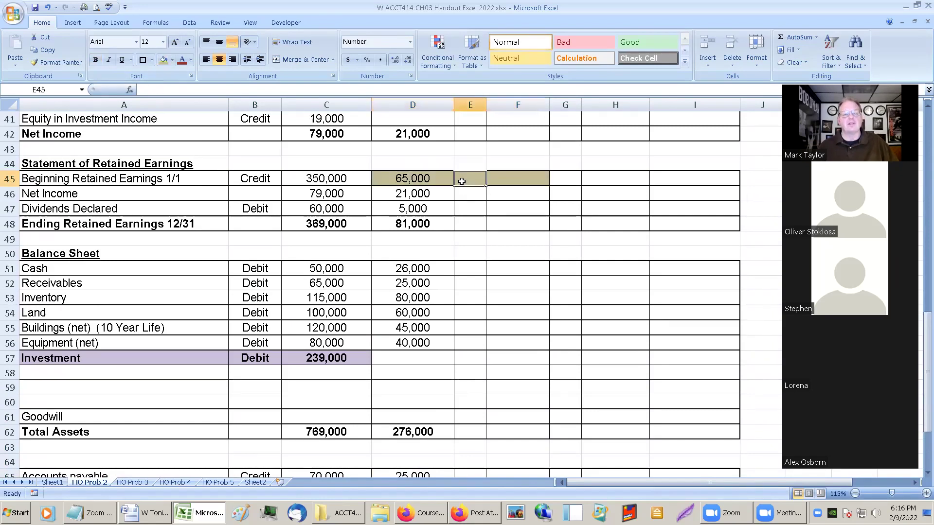
key("F2")
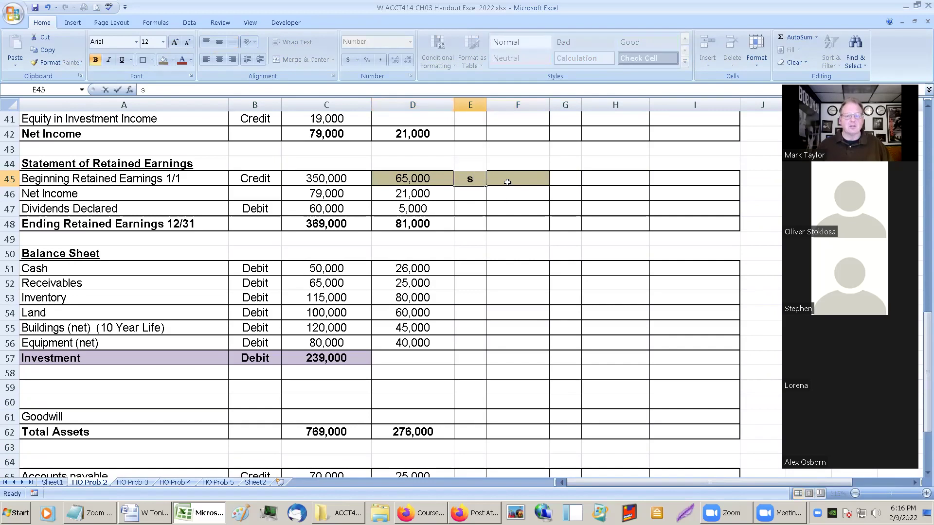
type("S")
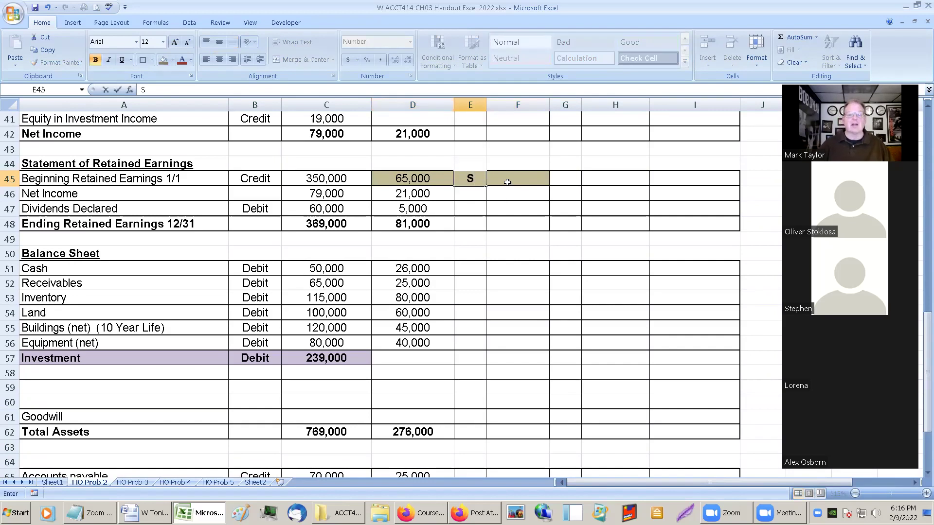
left_click(507, 182)
type("65")
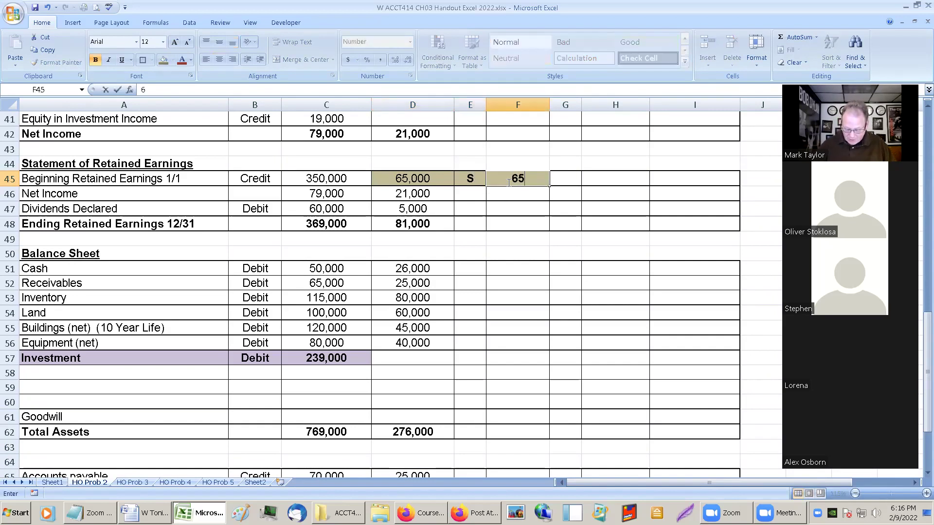
type("000")
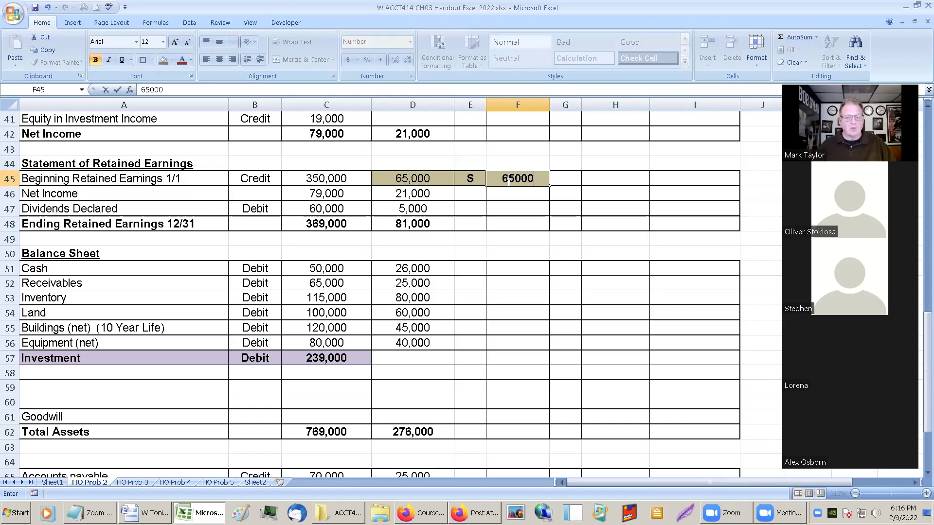
key("Return")
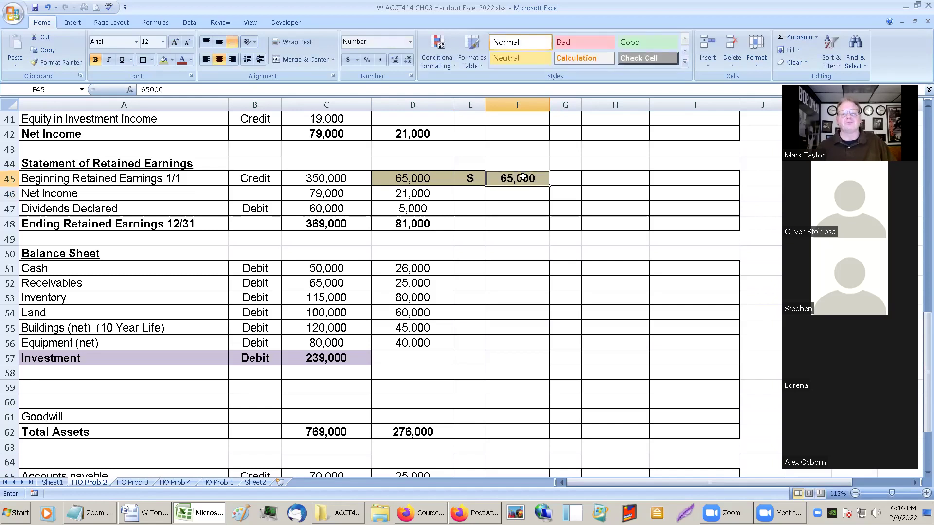
Enter S as the Investment row's credit note in G57 and fill G57:H57 with the same darker tan.
scroll(523, 178, "down", 2)
scroll(523, 181, "up", 1)
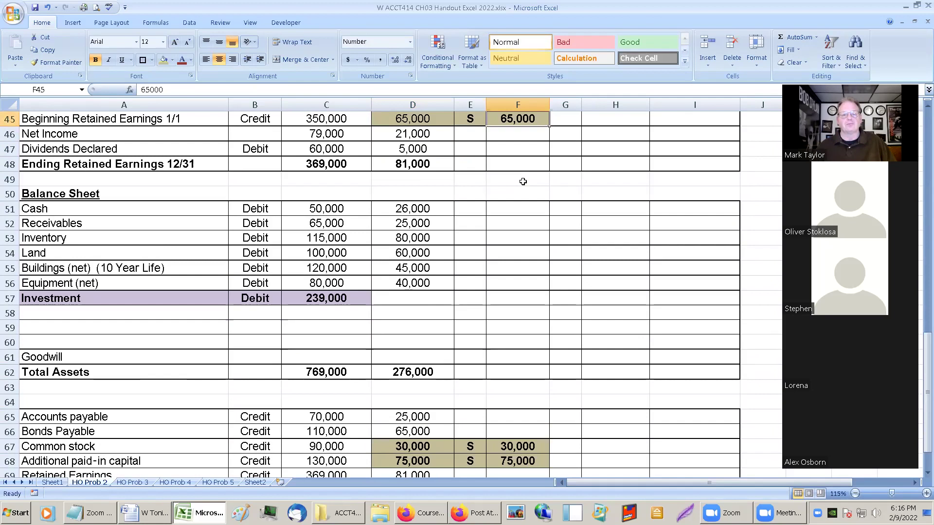
left_click(558, 300)
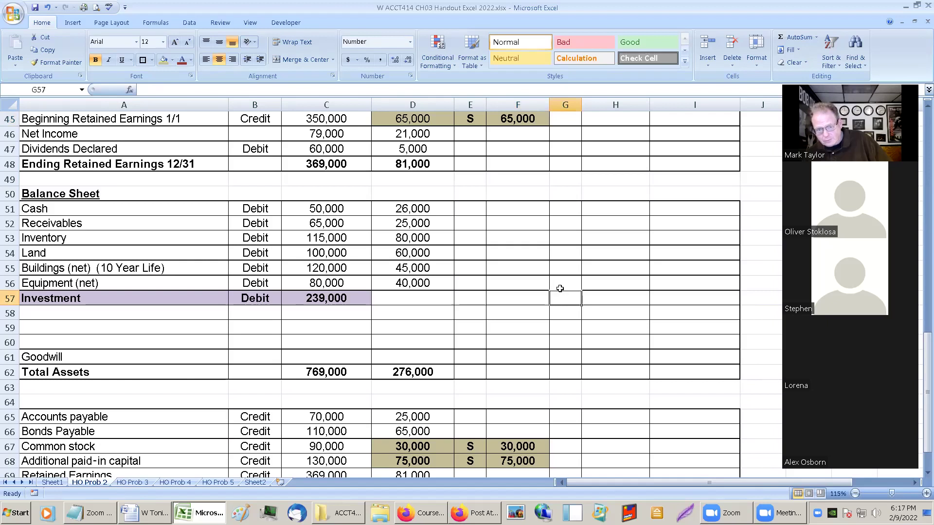
left_click(560, 287)
scroll(562, 287, "up", 2)
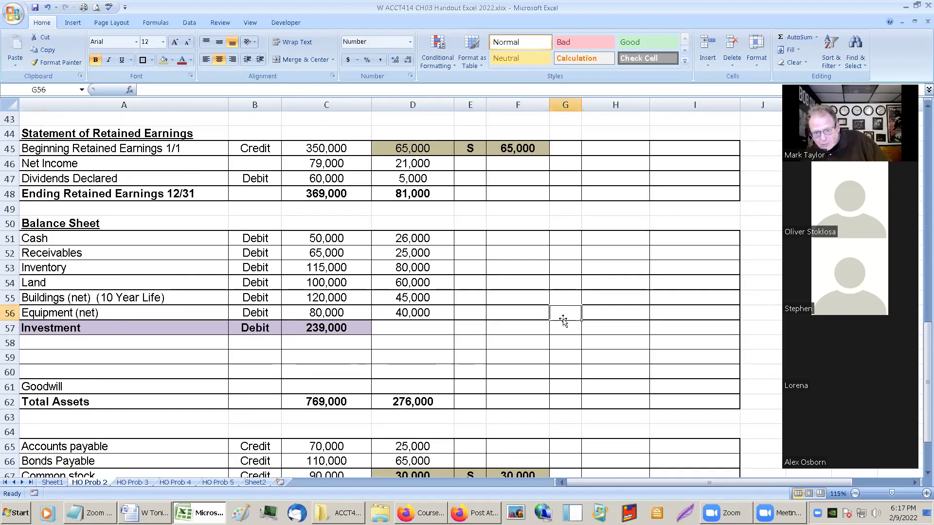
left_click(563, 326)
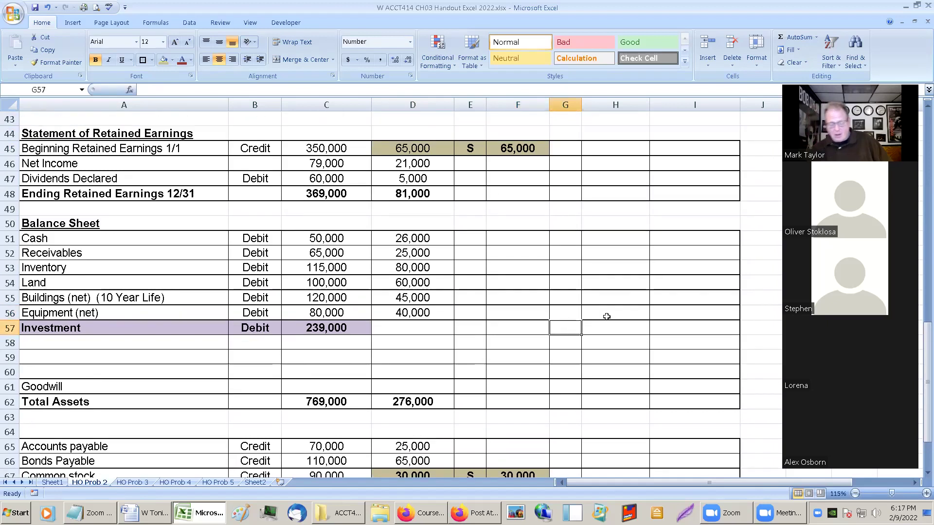
scroll(609, 317, "down", 2)
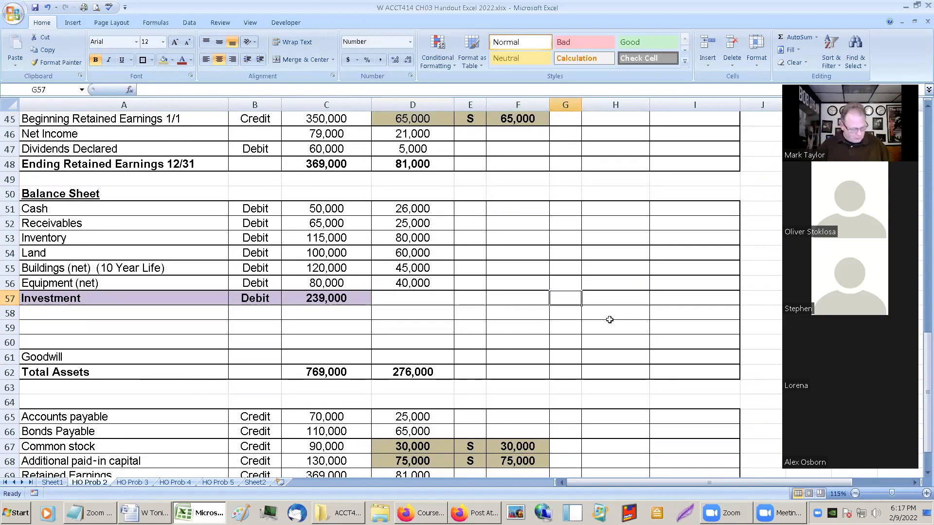
type("s")
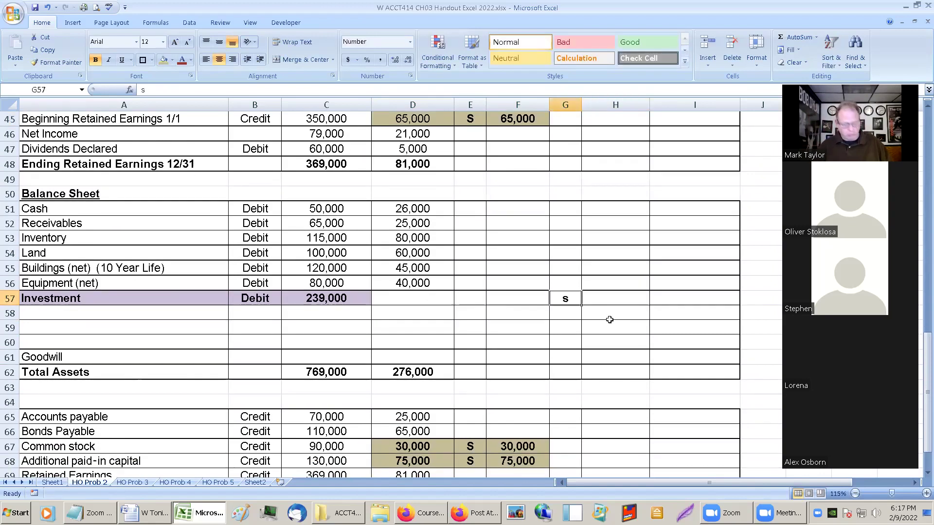
key("Tab")
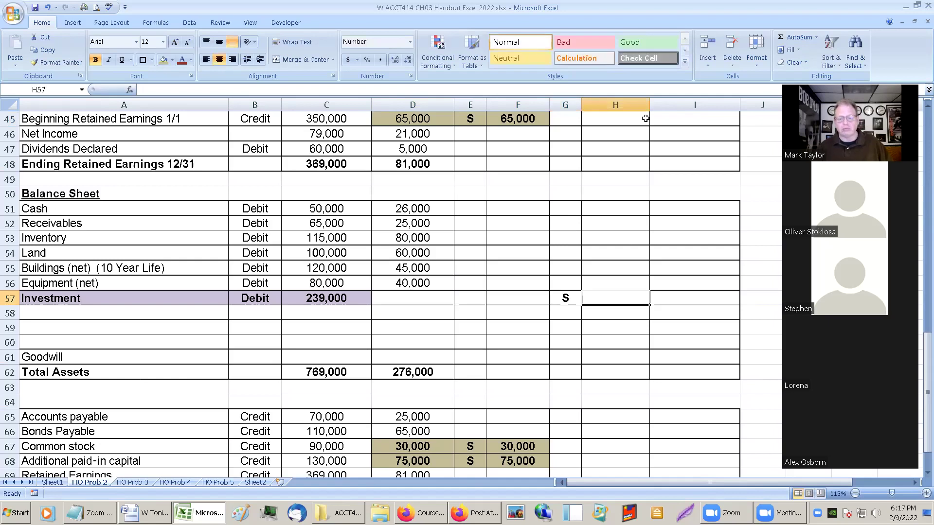
left_click_drag(565, 302, 595, 299)
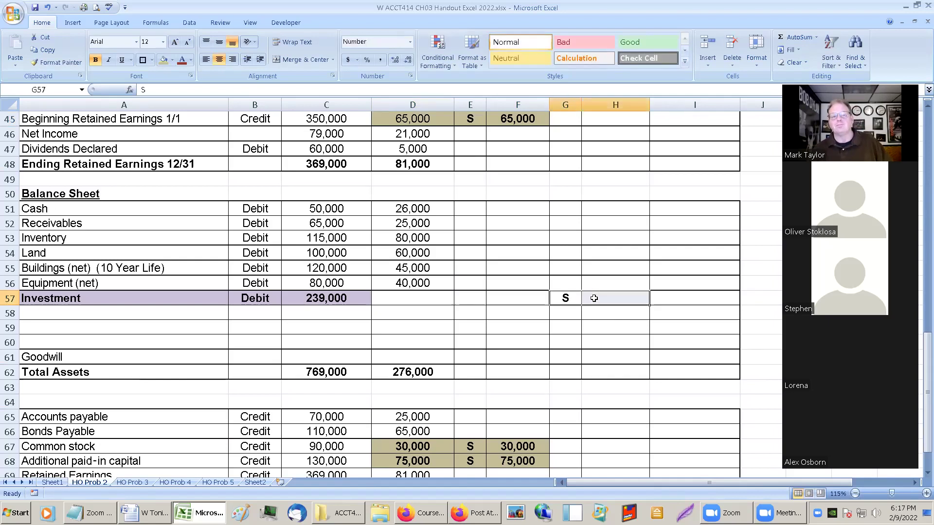
left_click(158, 61)
Enter the formula =F45+F67+F68 in H57 to credit Investment with the total of the entry S debits.
left_click(607, 298)
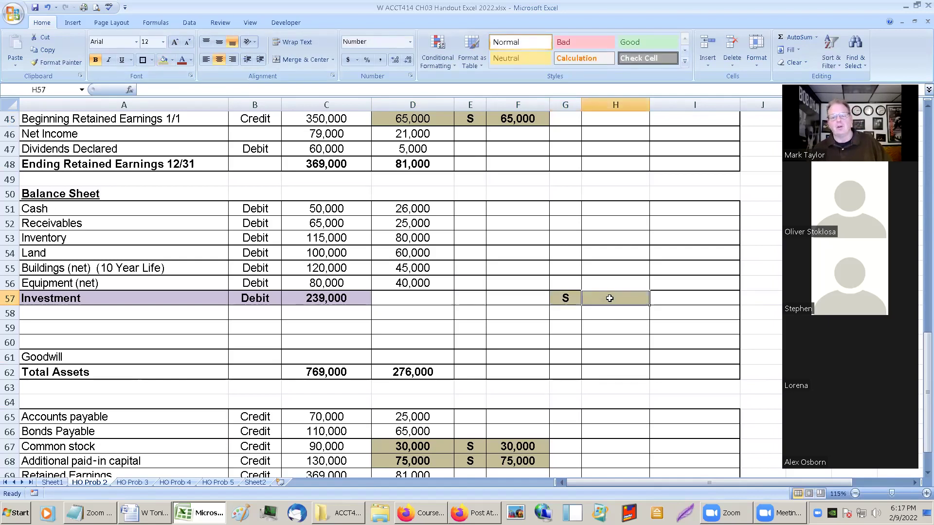
type("=")
key("Up")
key("Up")
key("Up")
key("Up")
key("Up")
key("Up")
key("Up")
key("Up")
key("Up")
key("Up")
key("Up")
key("Up")
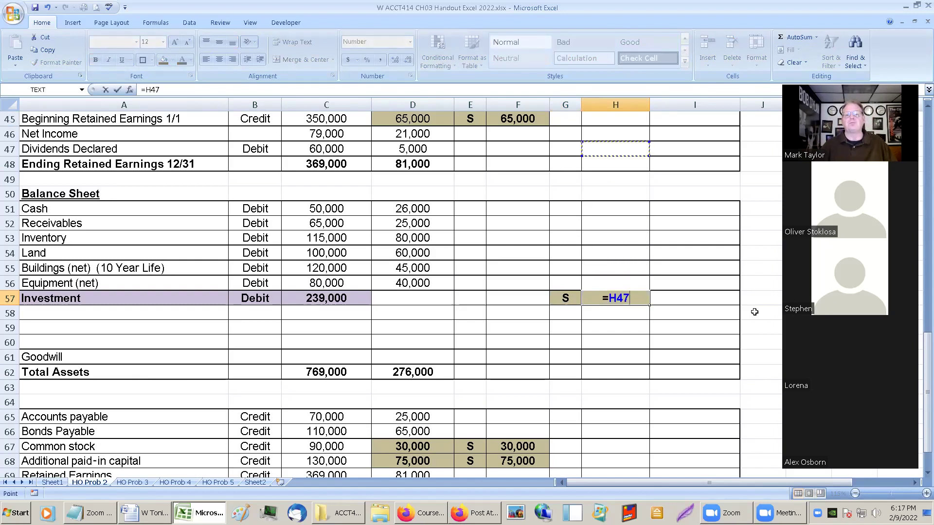
key("Left")
key("Left")
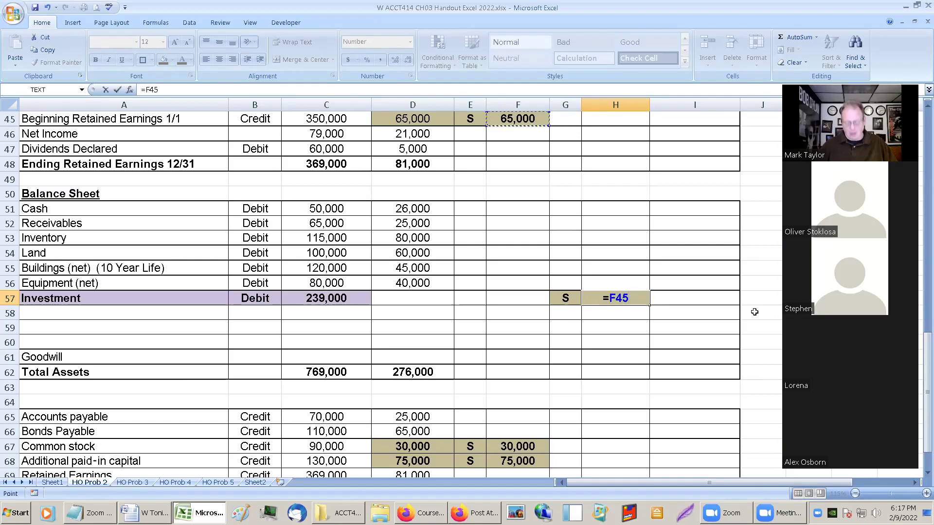
type("+")
key("Left")
key("Down")
key("Down")
key("Down")
key("Down")
key("Down")
key("Down")
key("Down")
key("Down")
key("Down")
key("Down")
key("Left")
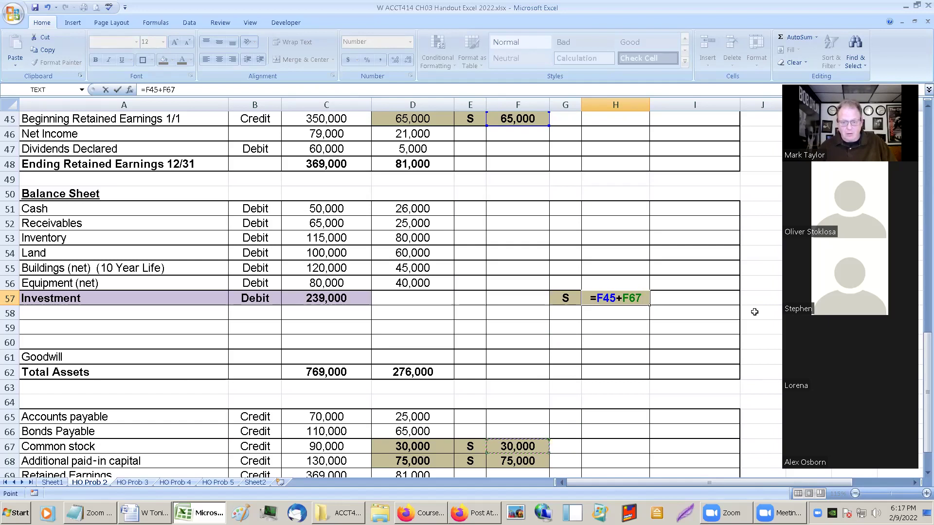
type("+")
key("Left")
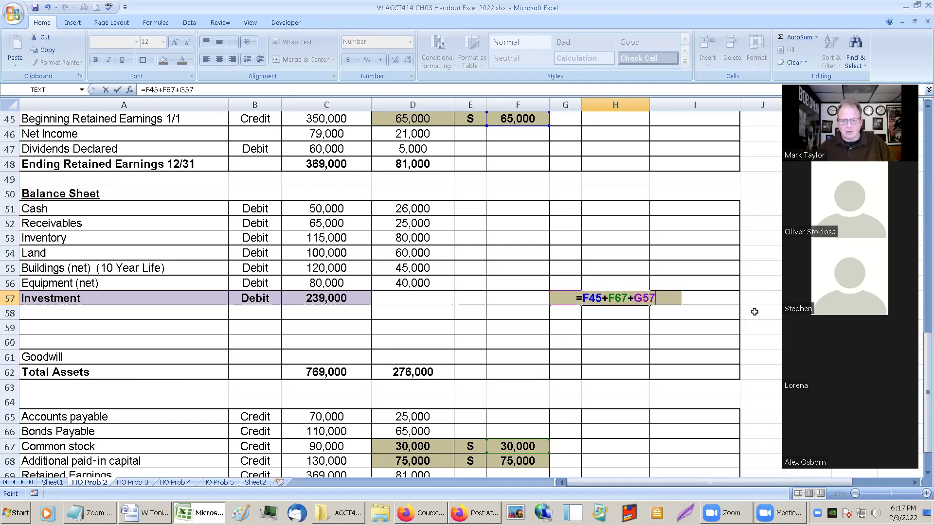
key("Down")
key("Down")
key("Down")
key("Down")
key("Down")
key("Down")
key("Down")
key("Left")
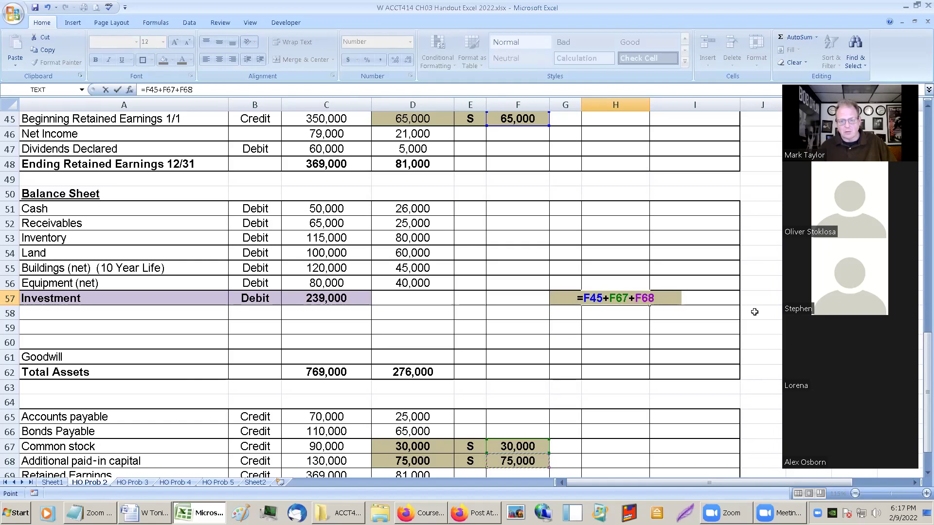
key("Return")
key("Up")
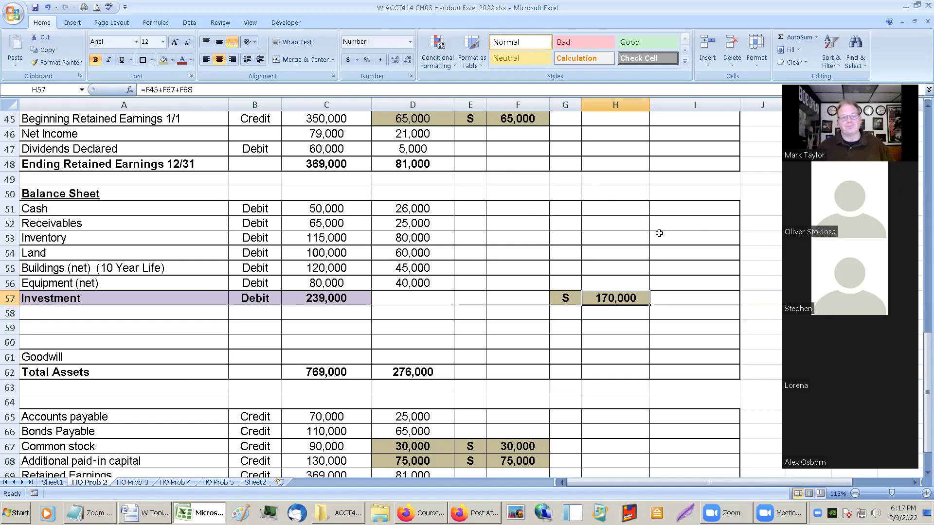
Examine Bill Company's Net Income and Dividends Declared in D46:D47 and its balance sheet Retained Earnings in D69.
scroll(659, 233, "down", 1)
scroll(659, 234, "up", 1)
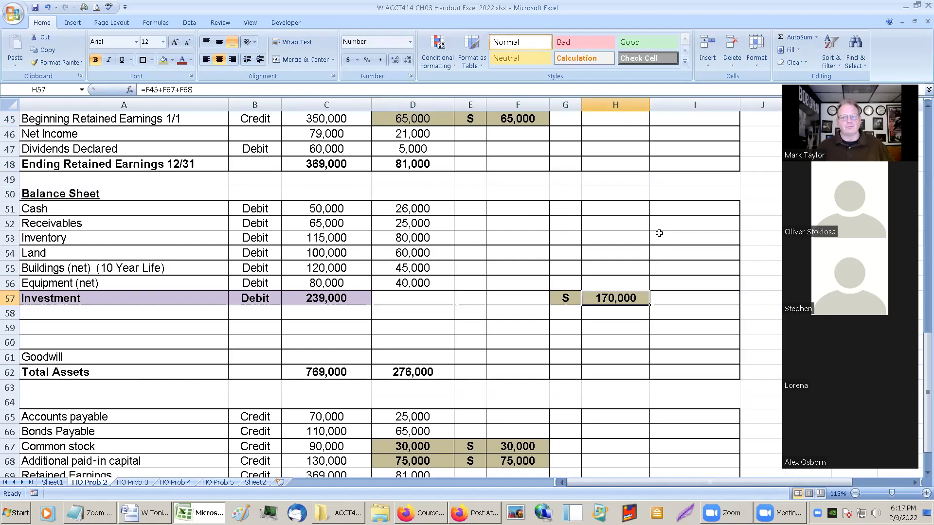
left_click(406, 135)
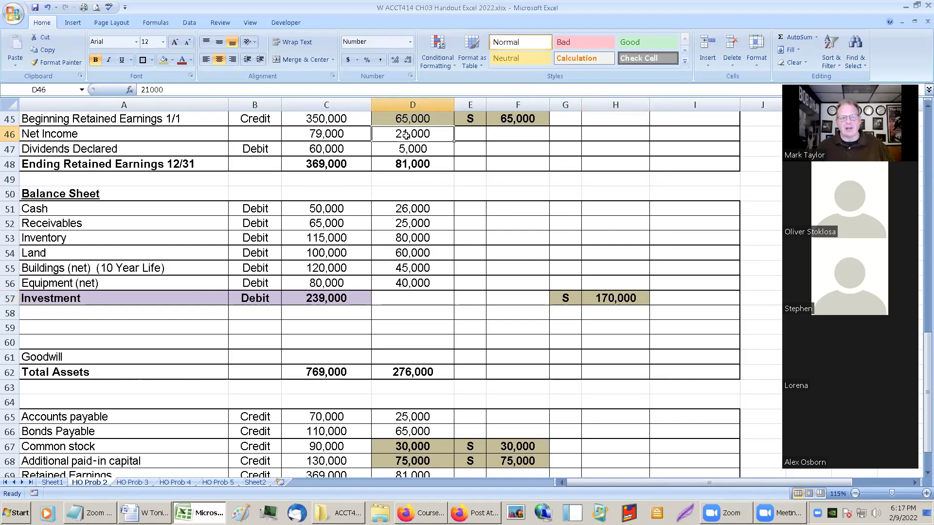
left_click(407, 148)
left_click(406, 135)
left_click(407, 147)
scroll(410, 350, "down", 1)
left_click(427, 461)
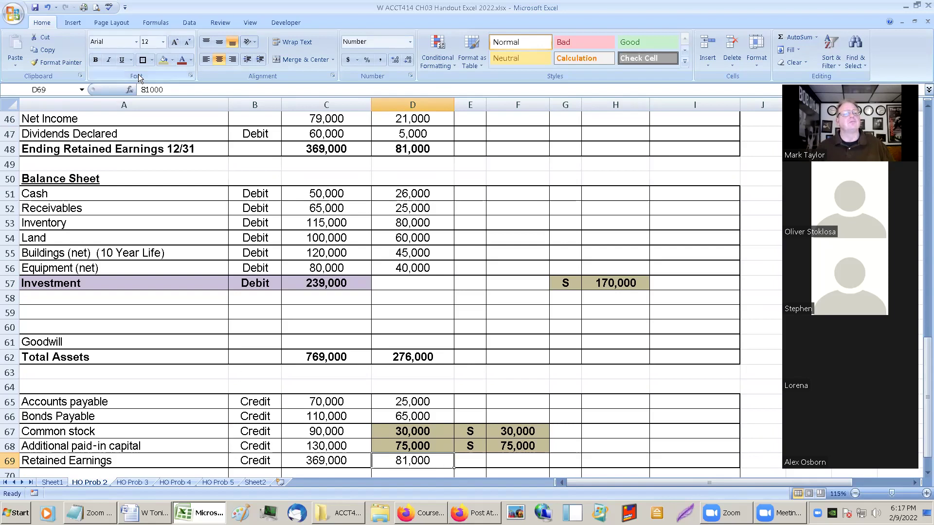
left_click(132, 59)
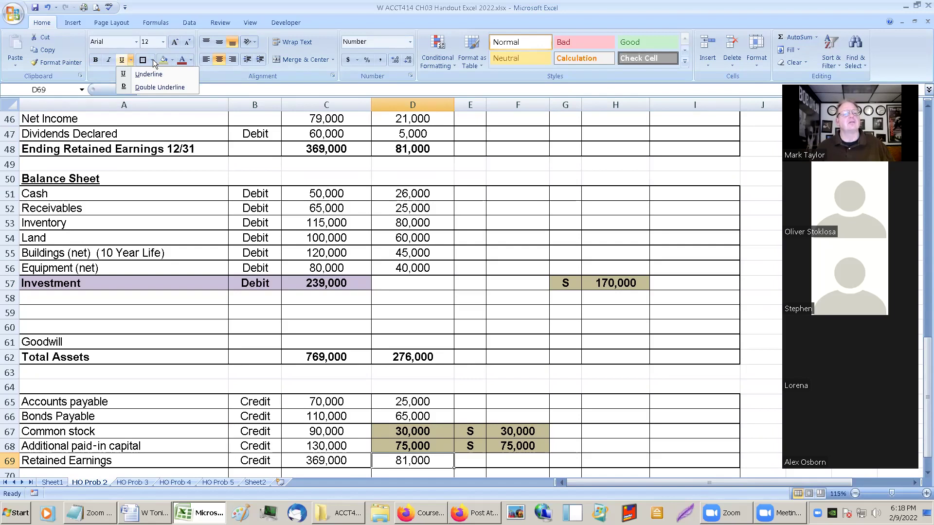
left_click(217, 9)
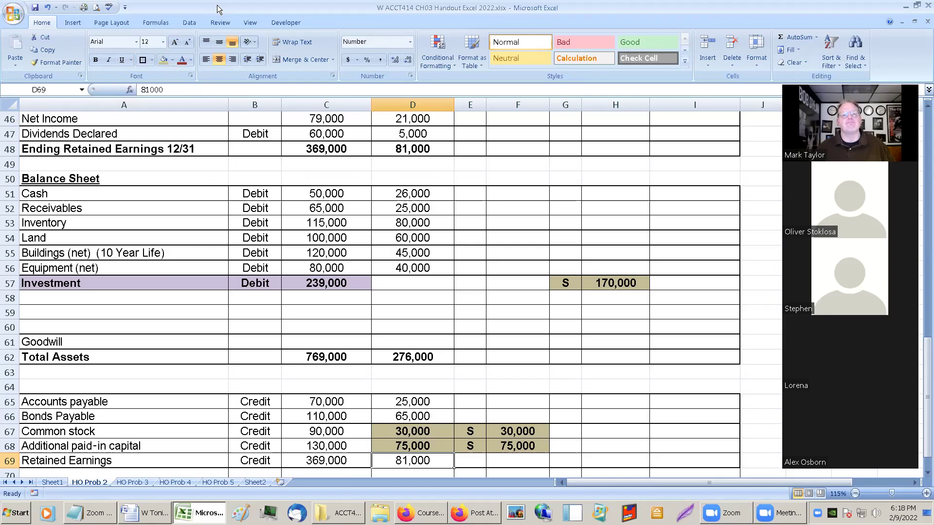
left_click(567, 418)
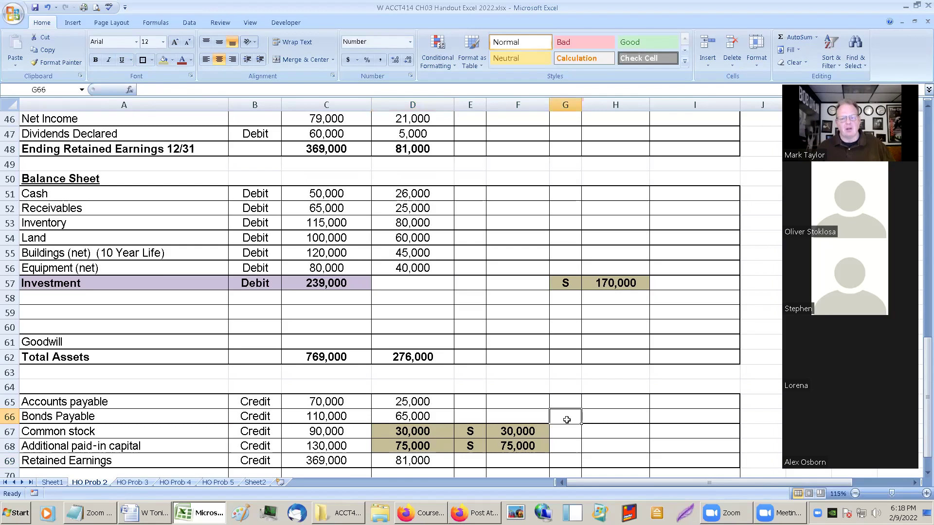
Examine the excess fair value amounts for Land and Buildings in C10:C11, and return towards the consolidation entries.
scroll(592, 336, "up", 1)
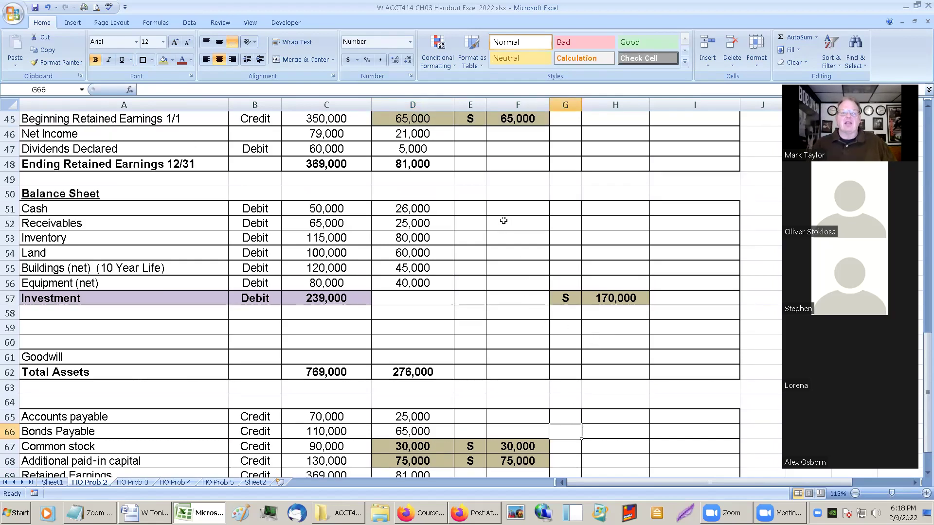
scroll(504, 212, "up", 2)
scroll(504, 212, "up", 3)
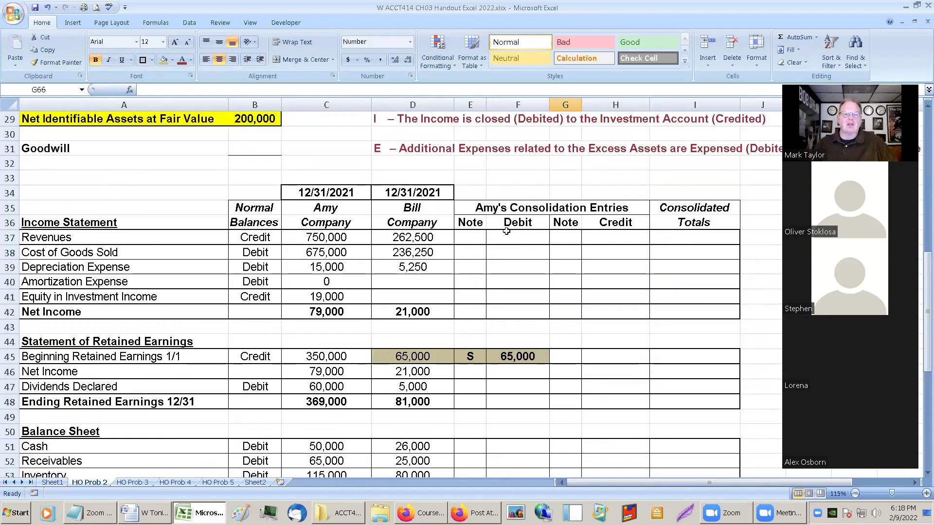
scroll(425, 222, "up", 3)
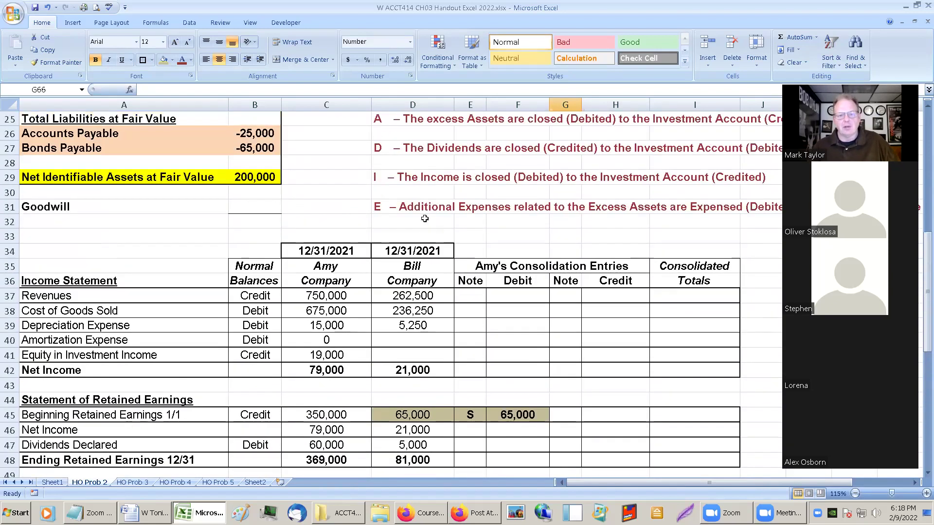
scroll(426, 222, "up", 5)
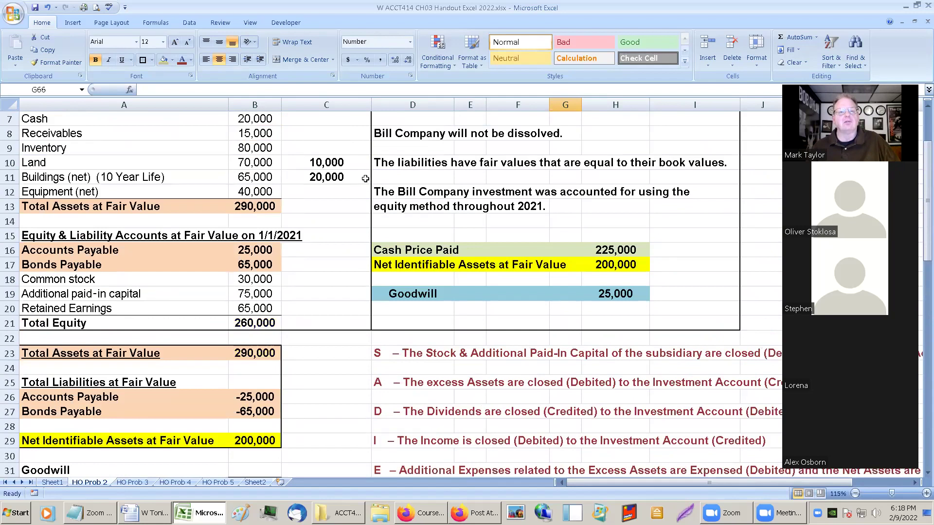
left_click(331, 167)
left_click(328, 181)
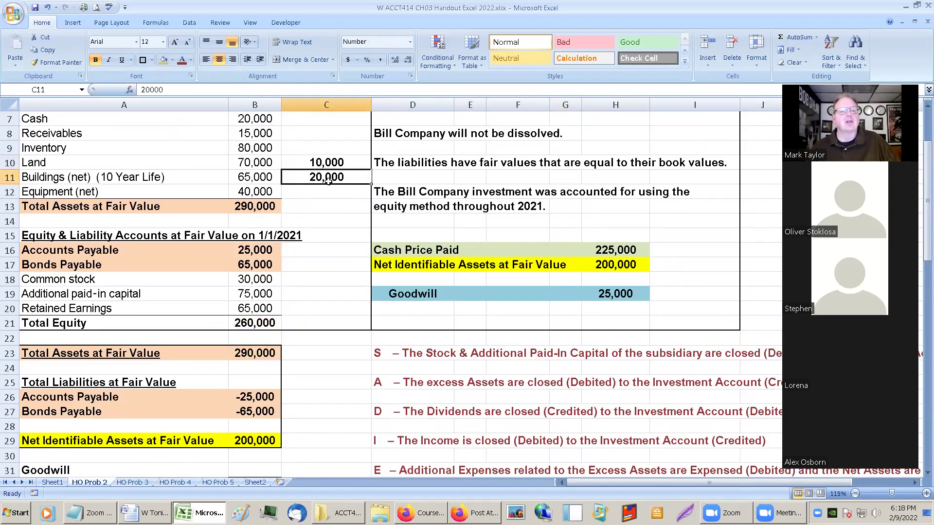
left_click(329, 164)
scroll(498, 356, "down", 7)
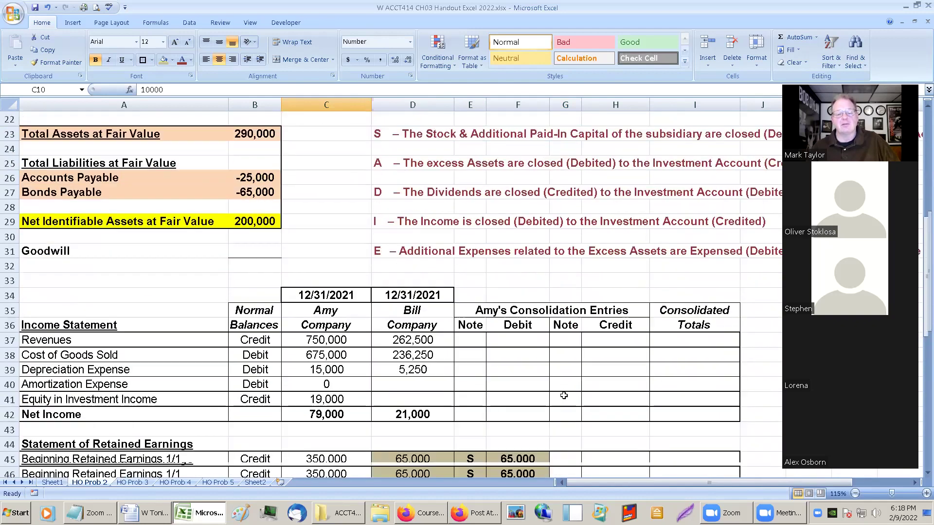
Enter A as the debit note for Land in E54 and for Buildings in E55.
scroll(559, 398, "down", 2)
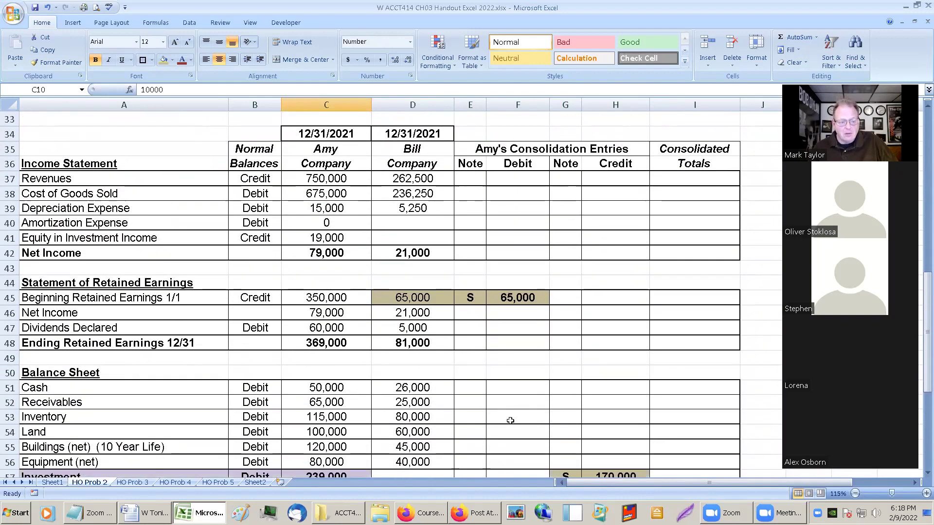
left_click(498, 433)
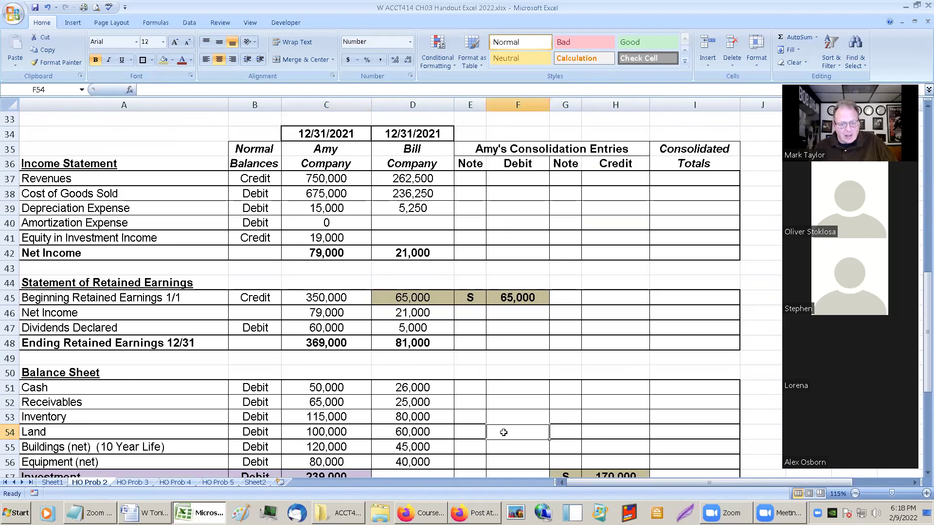
left_click(476, 434)
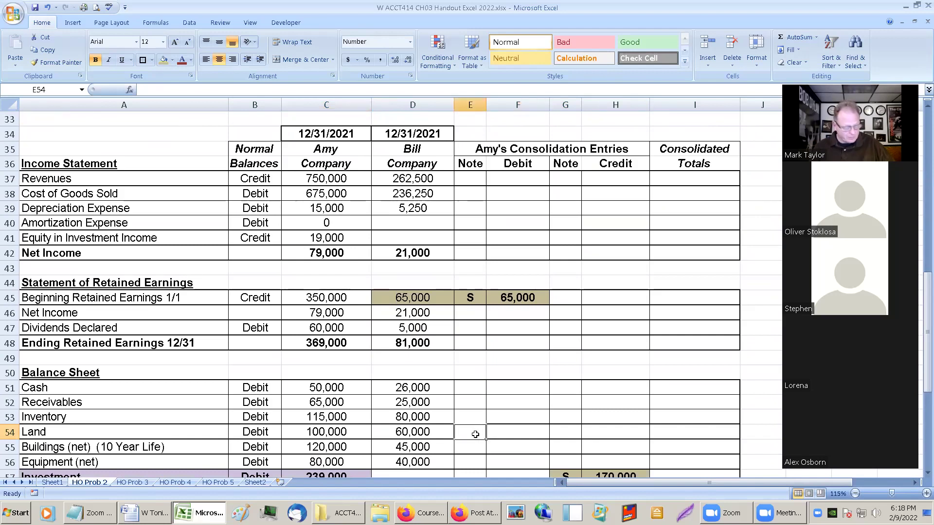
type("A")
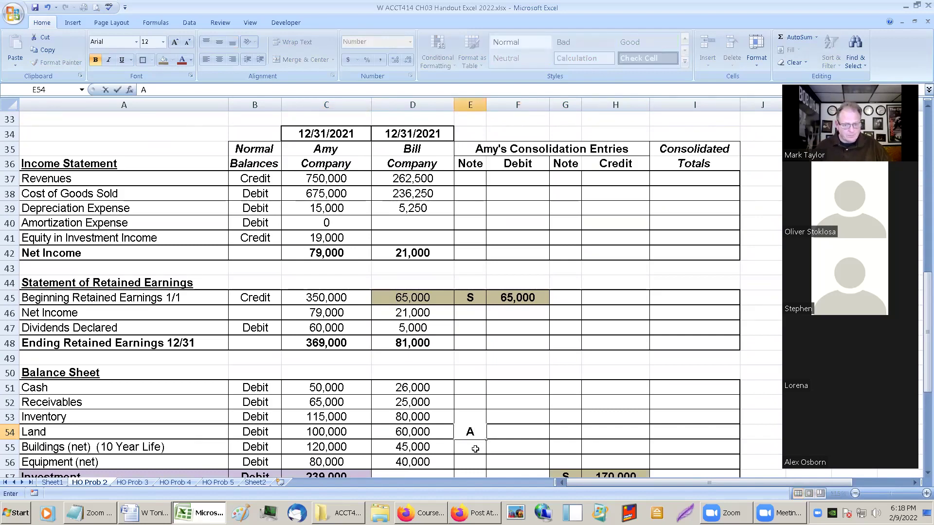
key("Return")
type("A")
left_click(506, 431)
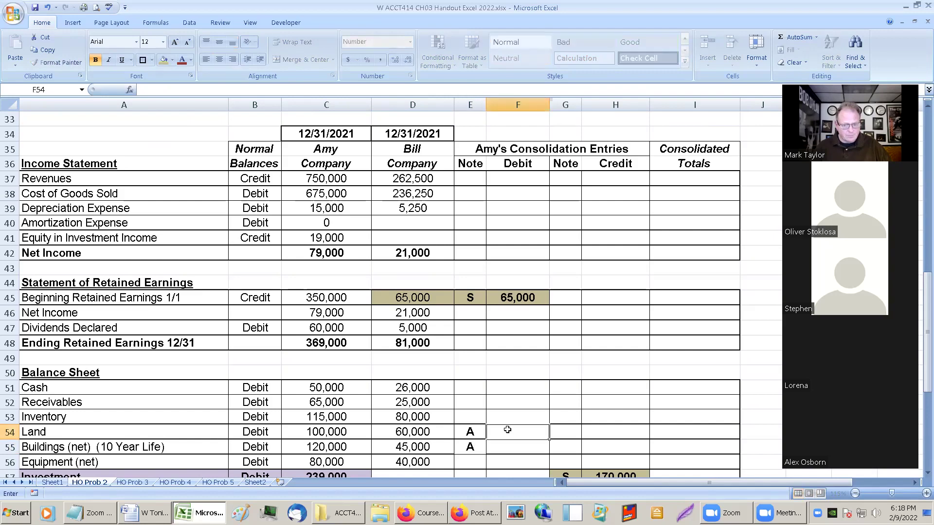
Enter the entry A debits of 10,000 for Land in F54 and 20,000 for Buildings in F55.
scroll(520, 398, "up", 9)
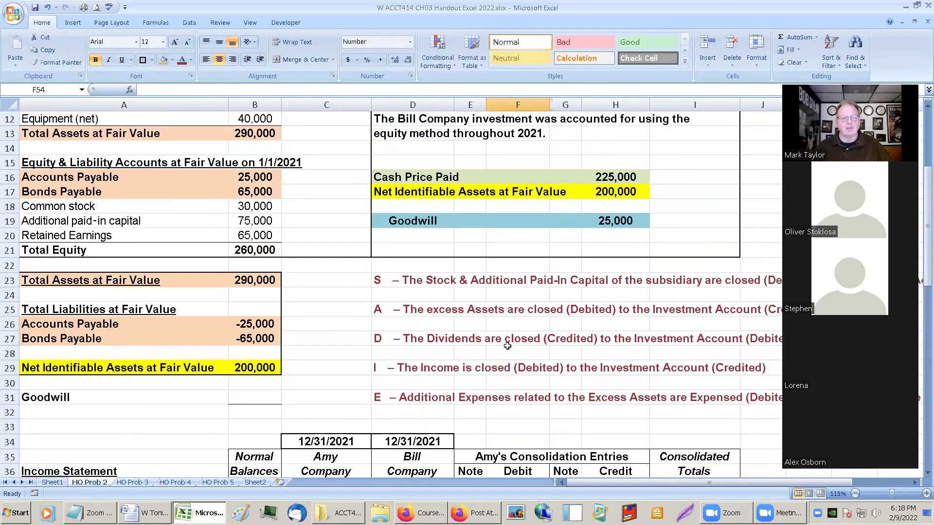
scroll(507, 345, "down", 9)
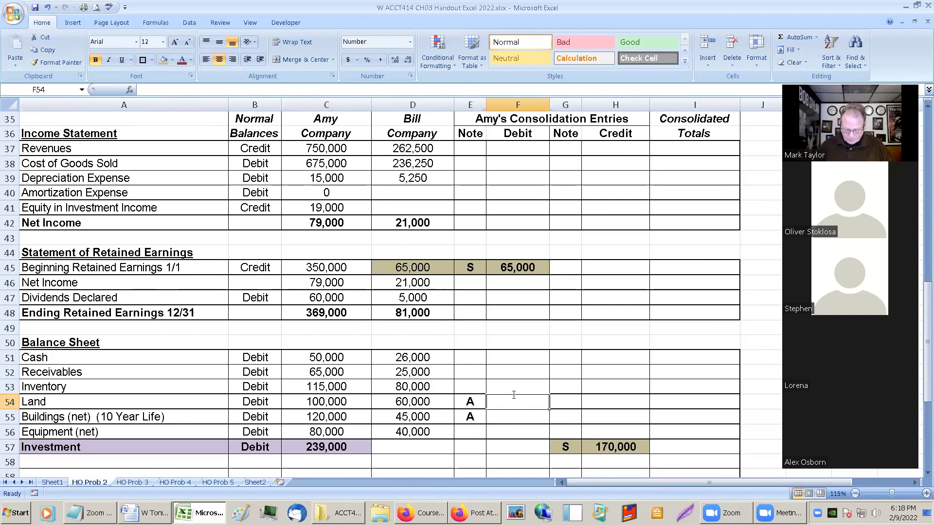
type("1,000")
key("Return")
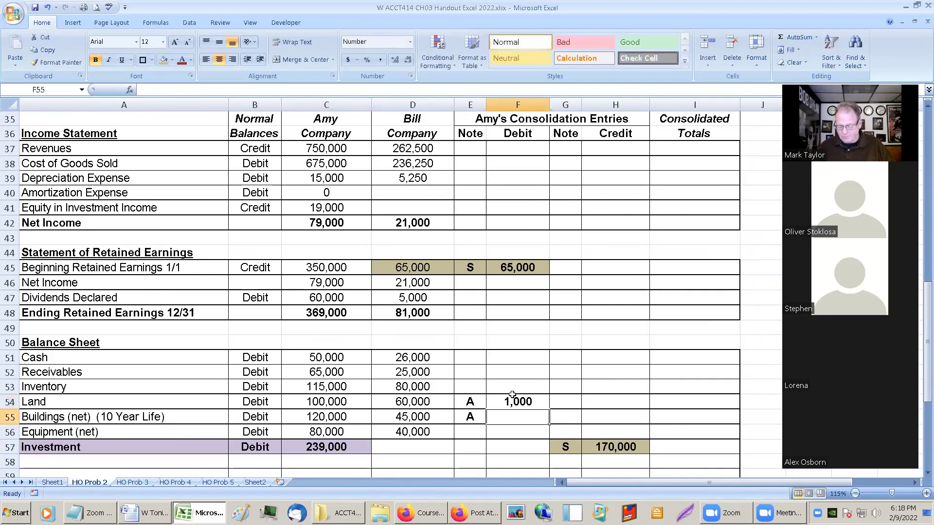
key("Up")
key("Up")
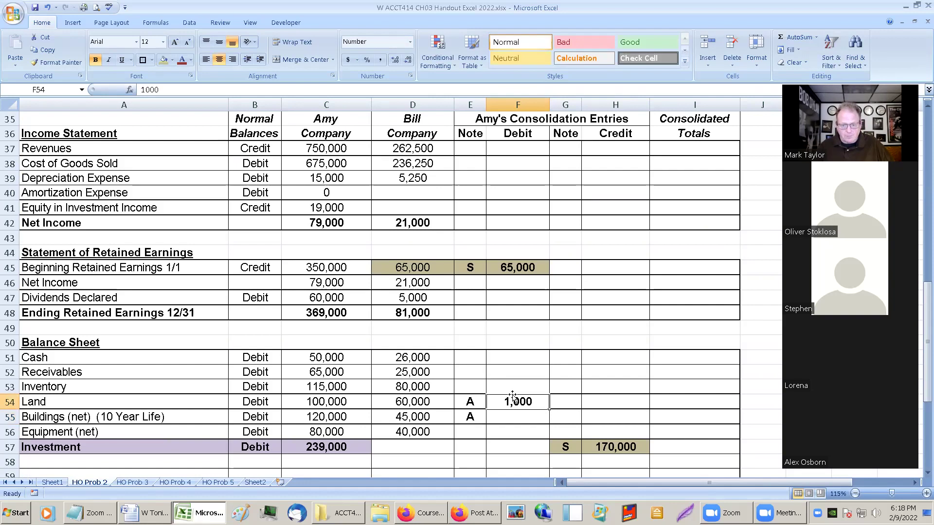
key("Down")
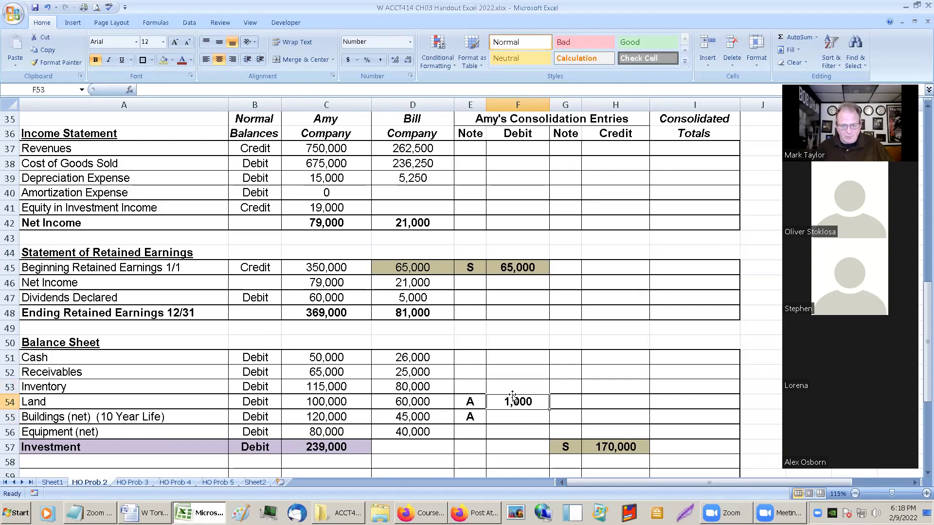
type("10,0")
type("00")
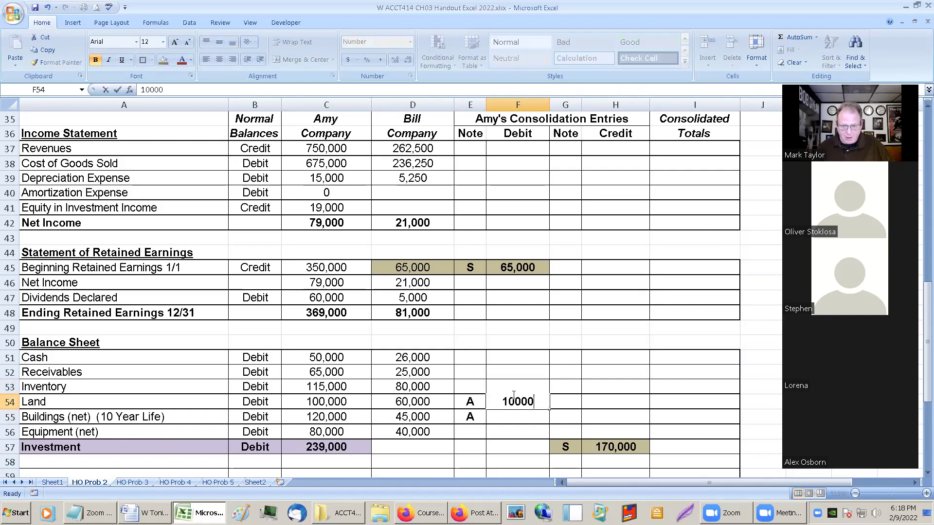
key("Return")
type("20000")
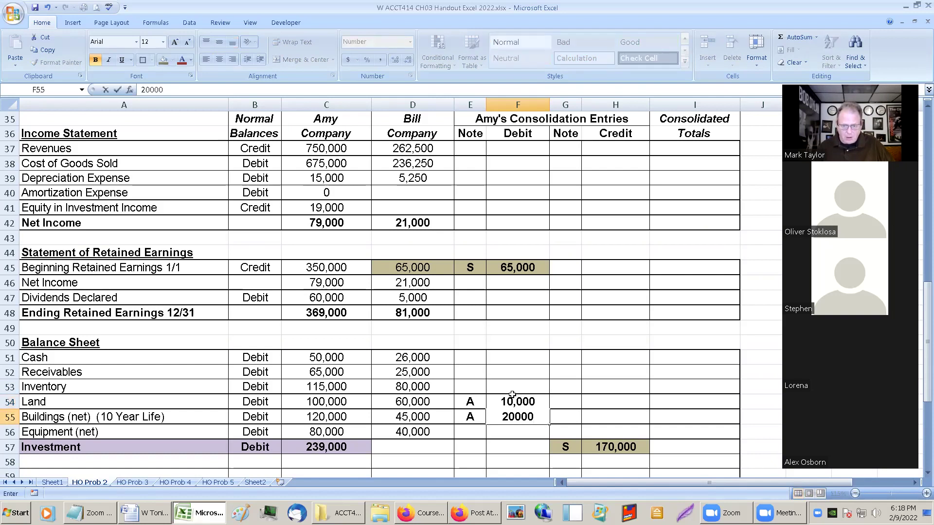
key("Return")
Enter A as the second Investment credit note in G58, directly below the S entry.
key("Down")
key("Down")
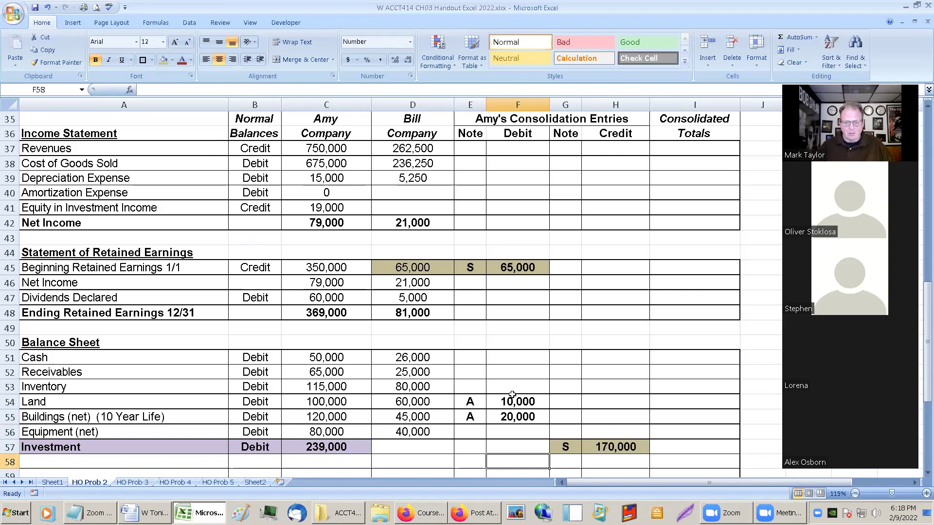
key("Right")
type("A")
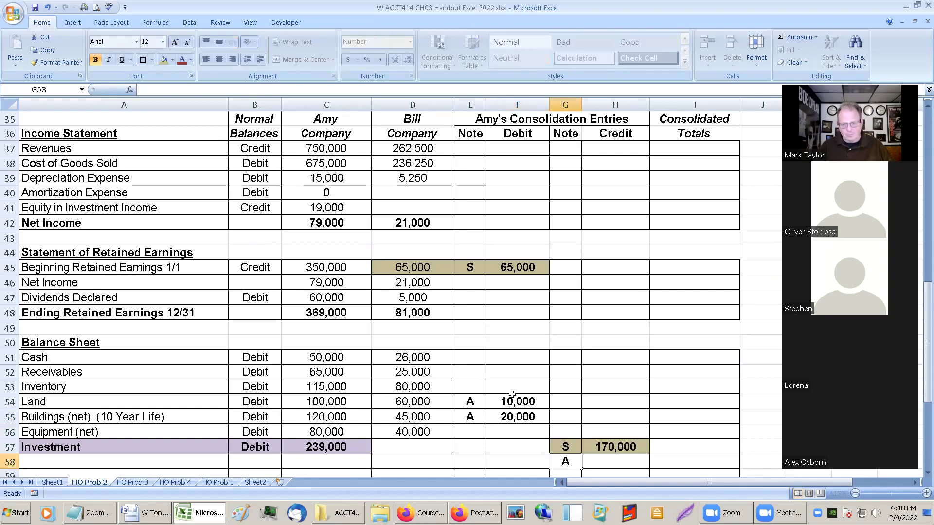
key("Tab")
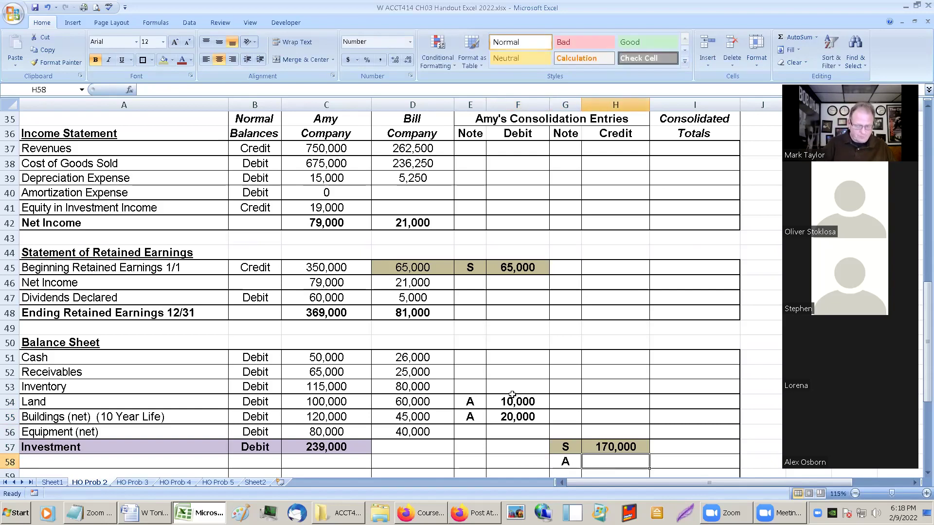
left_click_drag(484, 402, 502, 417)
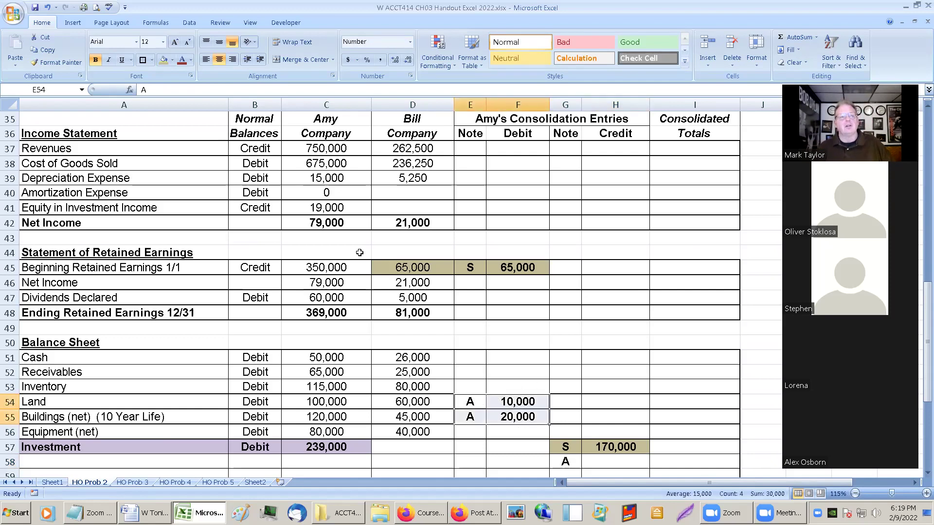
left_click(172, 60)
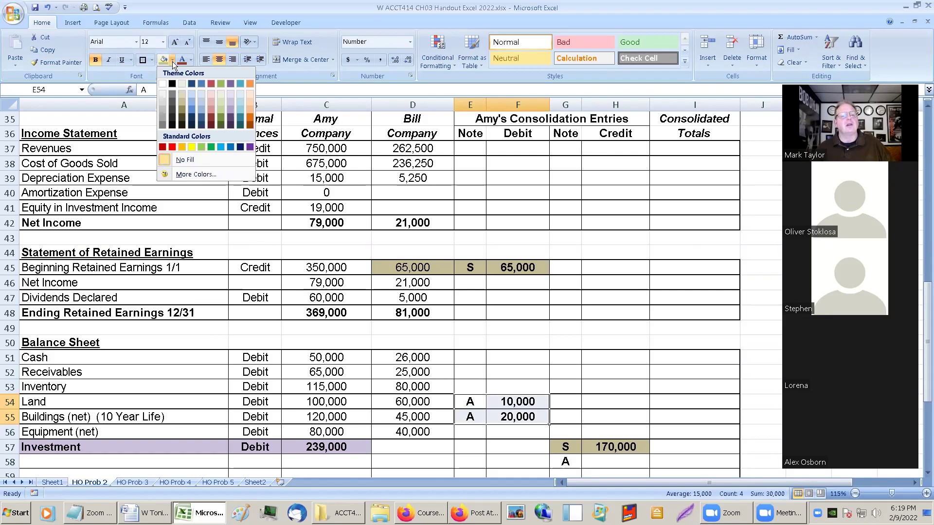
right_click(176, 68)
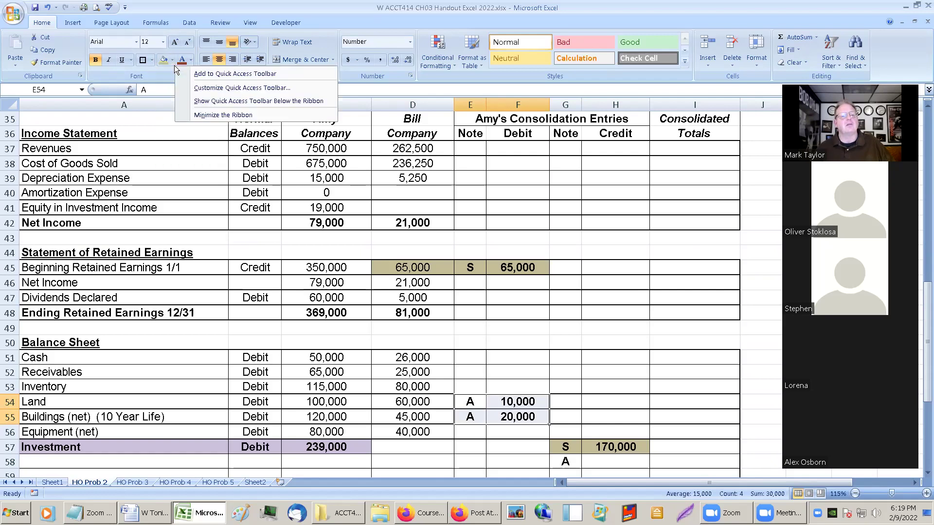
left_click(481, 398)
left_click(482, 400)
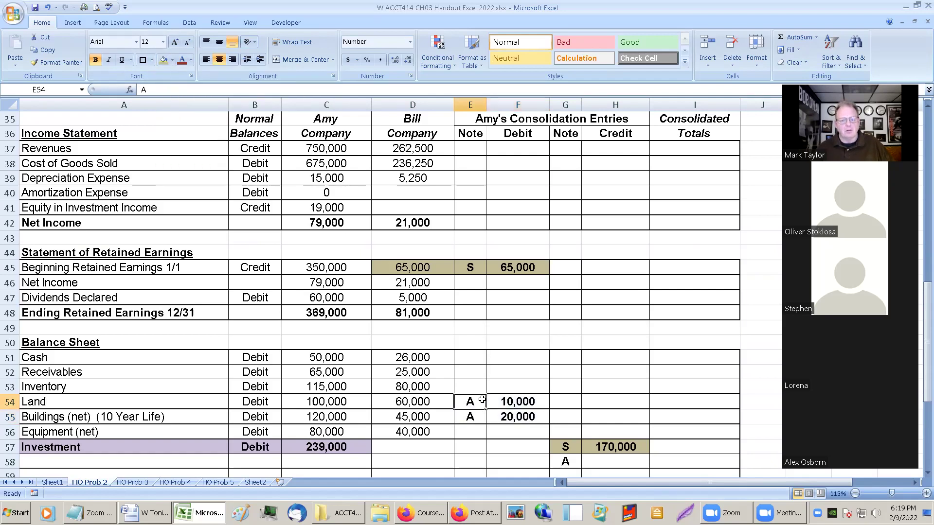
Fill the Land and Buildings entry A notes and debits in E54:F55 with light green.
left_click_drag(485, 405, 518, 416)
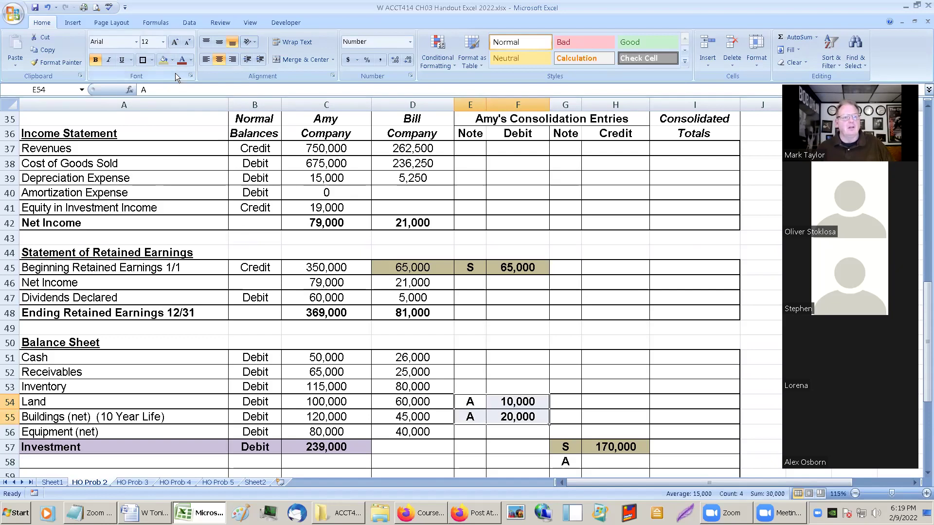
left_click(172, 60)
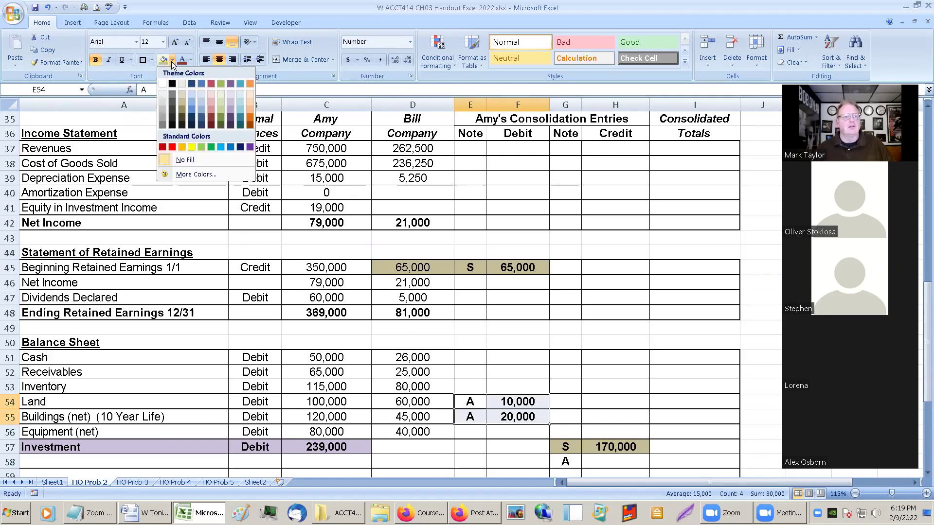
left_click(223, 103)
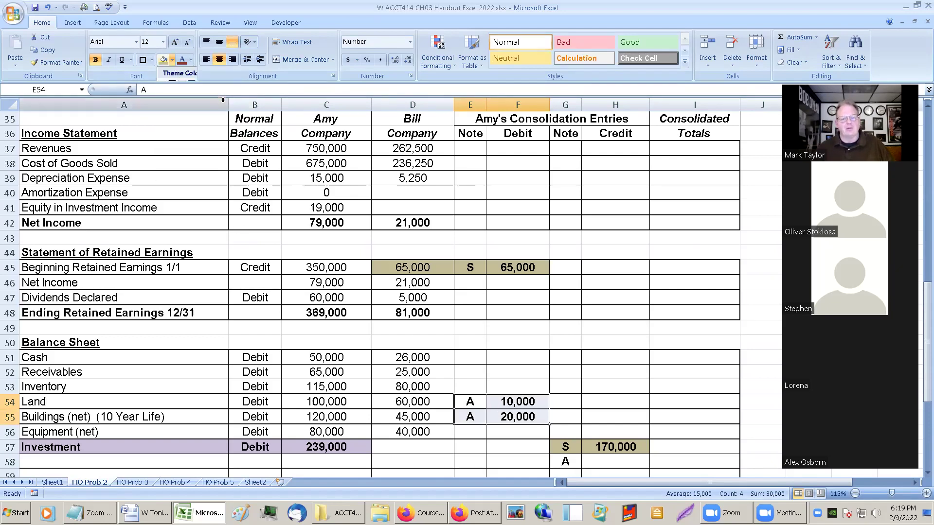
left_click(575, 372)
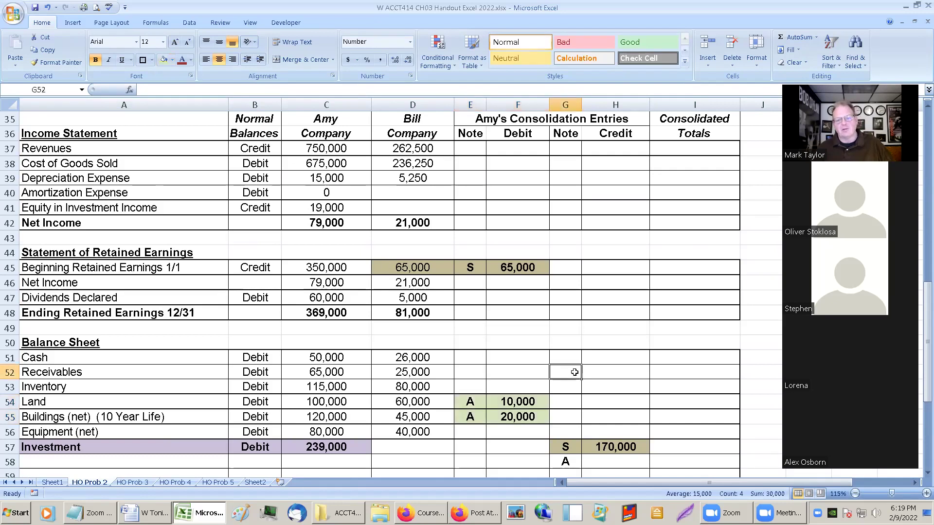
Fill the entry A credit cells G58:H58 with the same light green.
scroll(584, 404, "down", 1)
left_click_drag(567, 433, 599, 433)
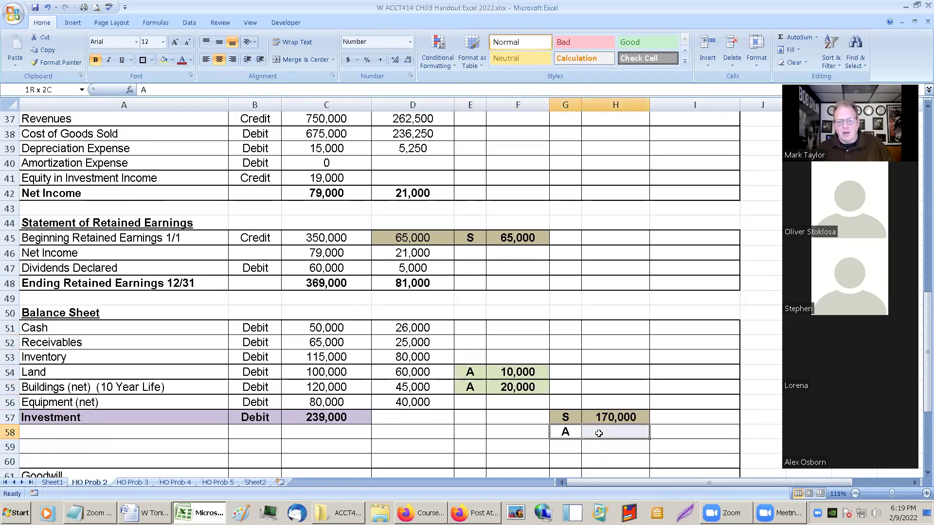
left_click(161, 61)
left_click(613, 430)
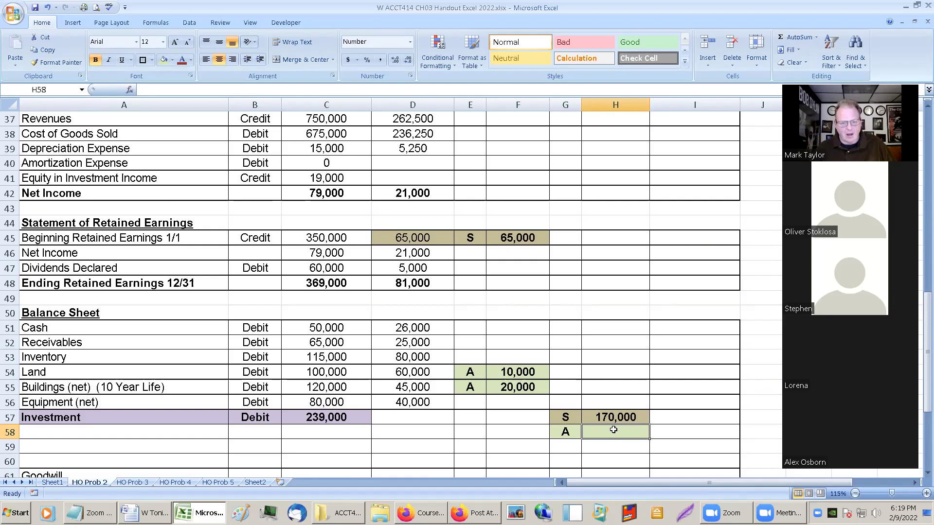
Examine the Goodwill computation in D16:H19 and the SADIE description of entry A in row 25.
scroll(606, 394, "down", 1)
scroll(589, 356, "up", 3)
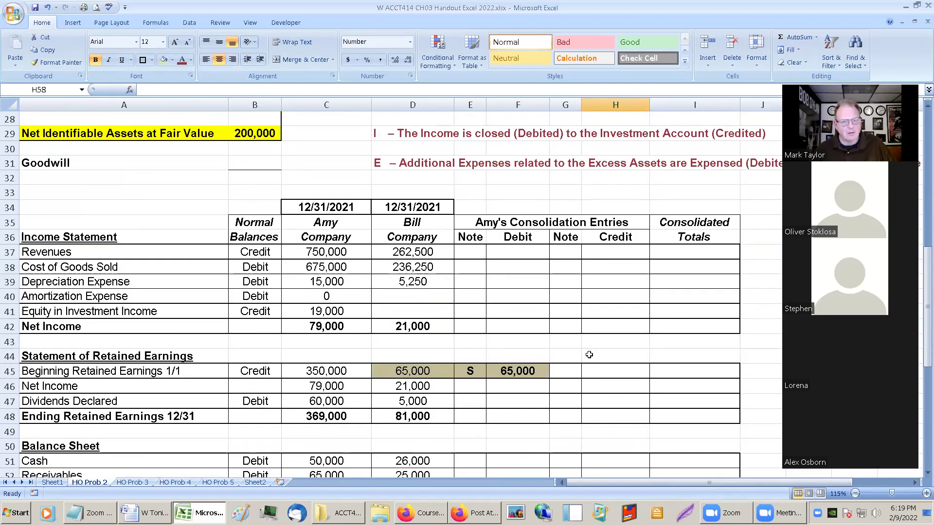
scroll(589, 355, "up", 3)
scroll(589, 355, "up", 1)
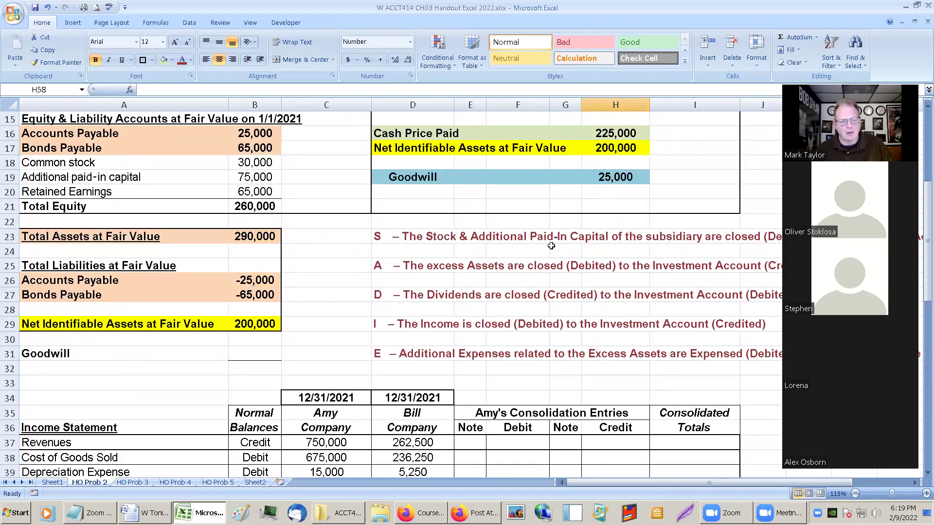
scroll(551, 246, "up", 1)
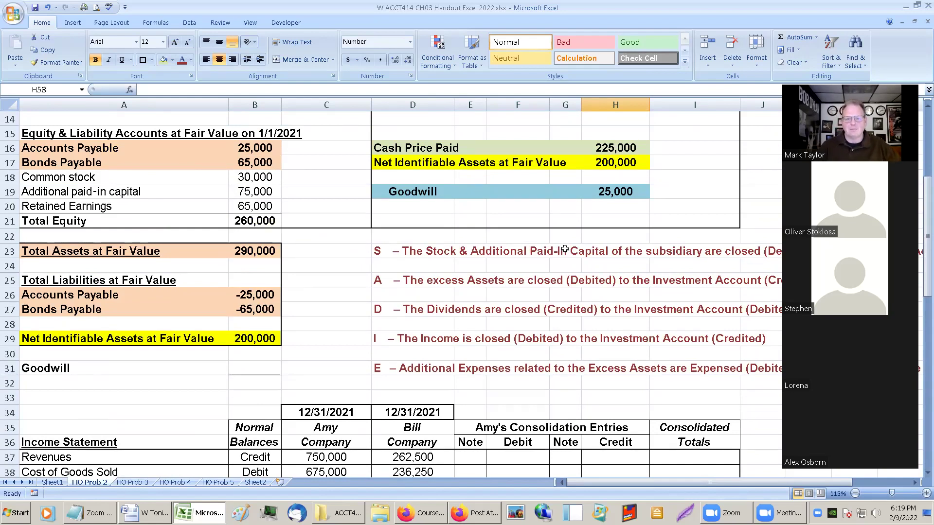
right_click(566, 251)
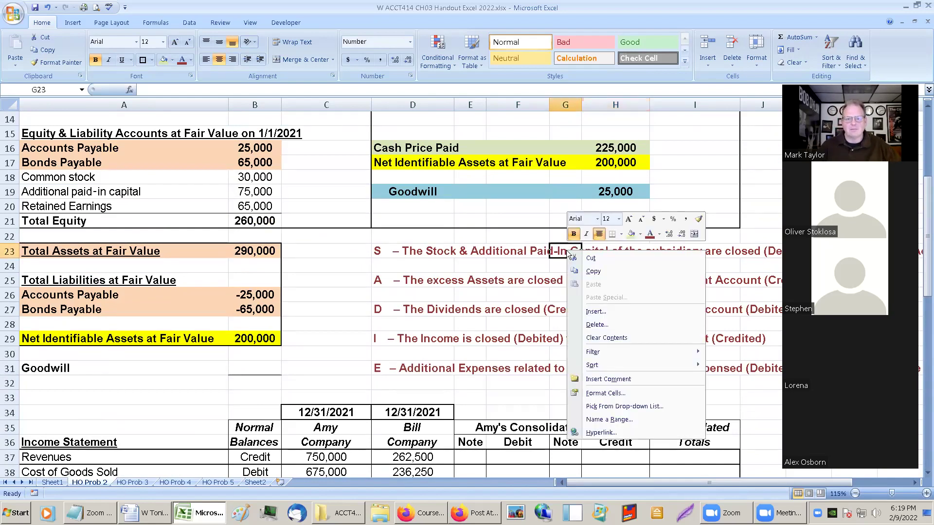
left_click(715, 185)
Review the entry A notes and debits for Land and Buildings in E54:F55 against the SADIE descriptions in rows 23 to 31.
scroll(701, 364, "down", 4)
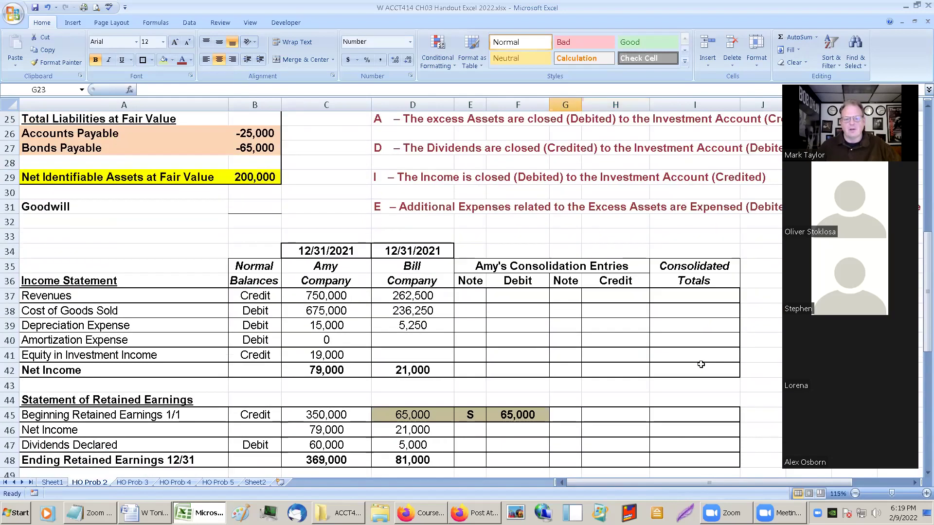
scroll(701, 364, "down", 3)
left_click(496, 423)
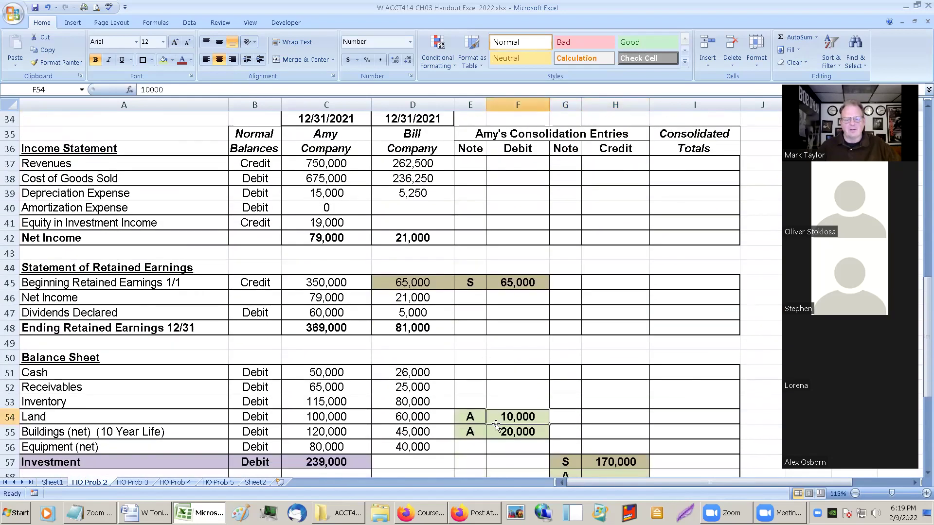
left_click(471, 417)
left_click(481, 430)
left_click(469, 420)
left_click(470, 432)
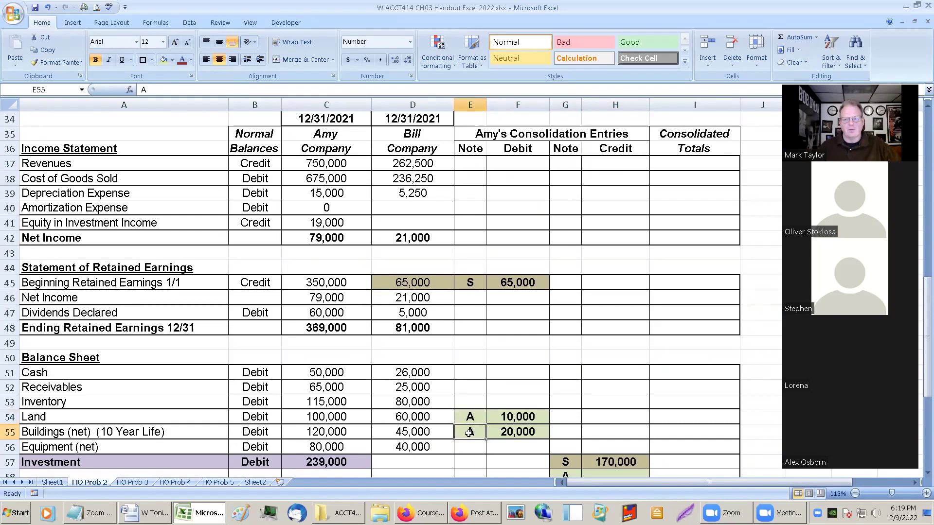
scroll(560, 405, "up", 3)
scroll(560, 404, "up", 5)
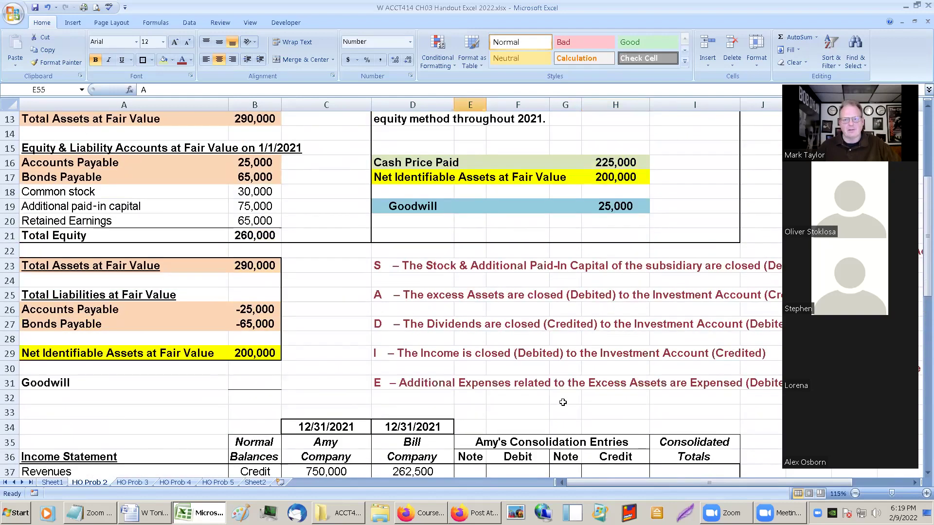
right_click(564, 404)
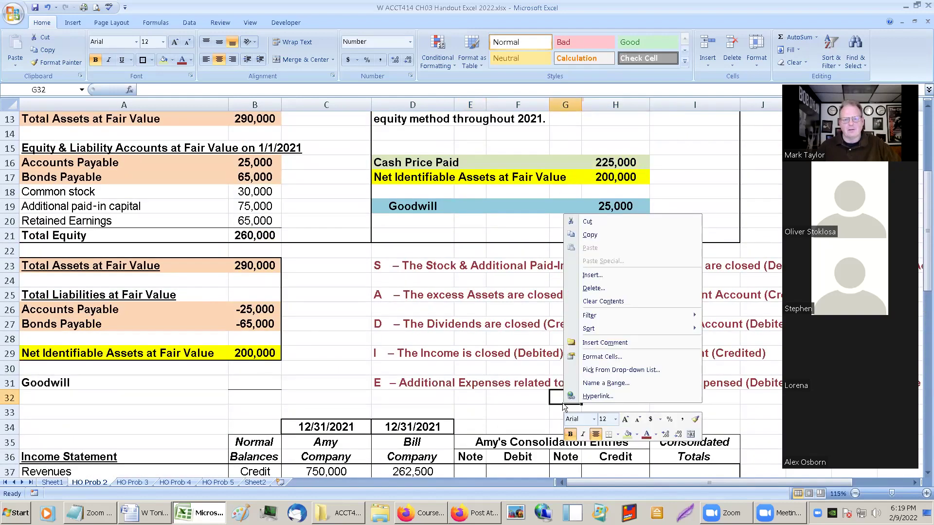
left_click(499, 328)
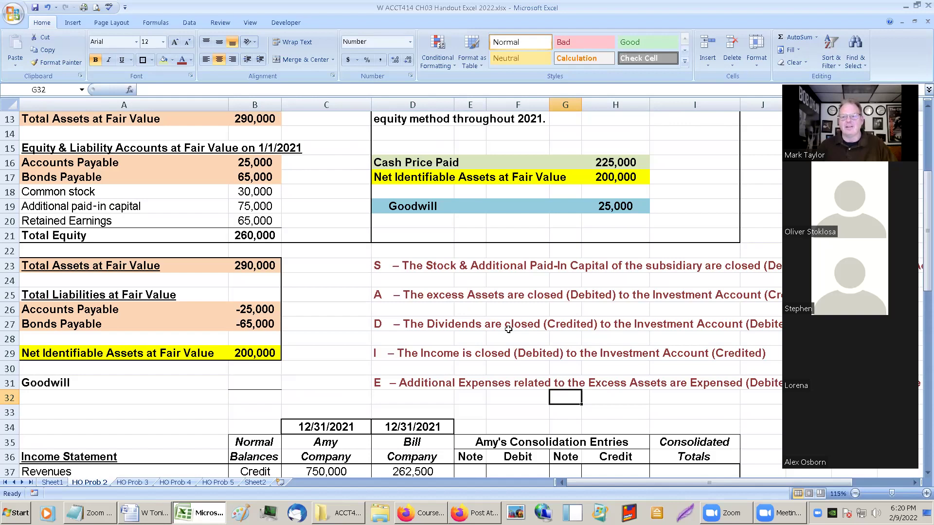
Enter entry A for Goodwill in E61:F61 with a debit of 25,000.
scroll(392, 472, "down", 5)
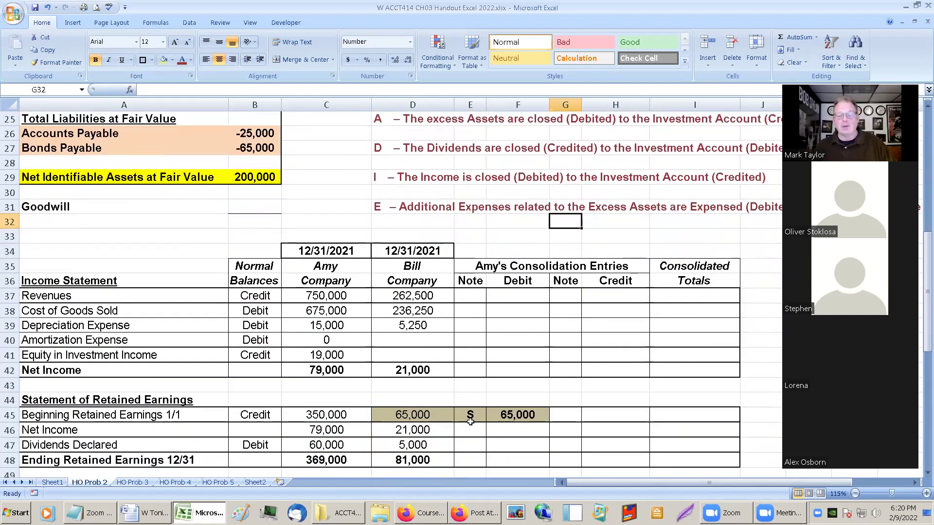
scroll(472, 421, "down", 4)
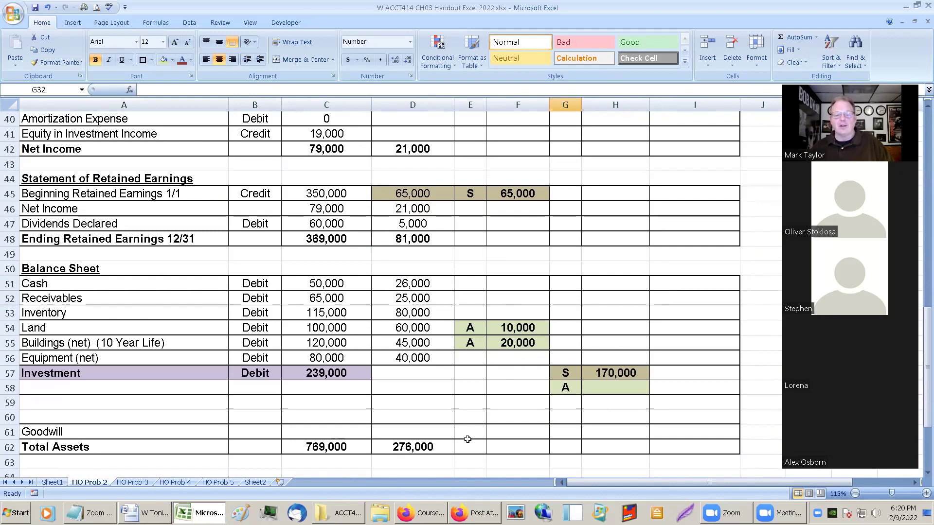
left_click(464, 430)
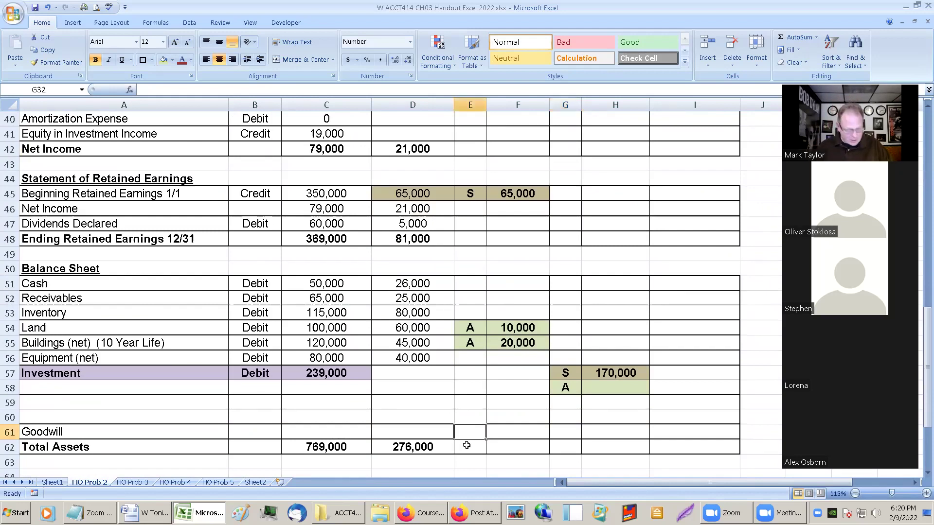
type("A")
left_click(501, 432)
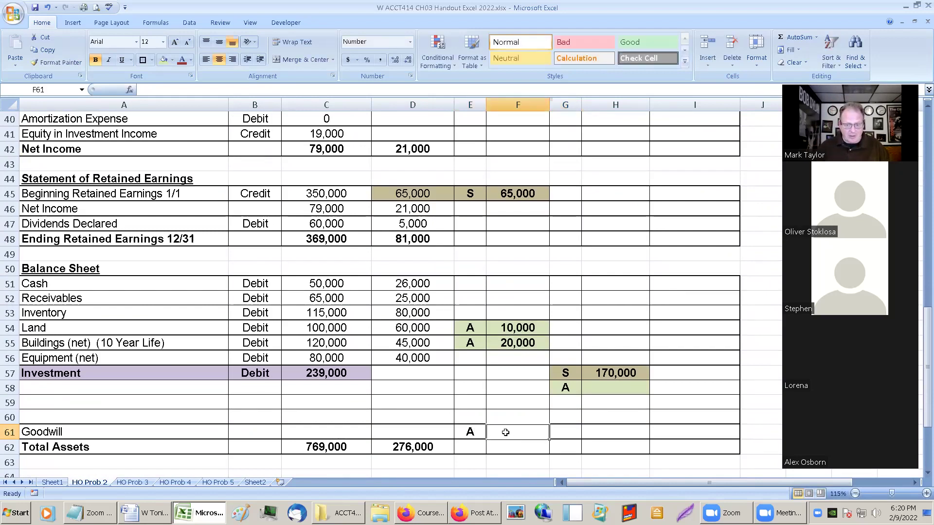
type("25,000")
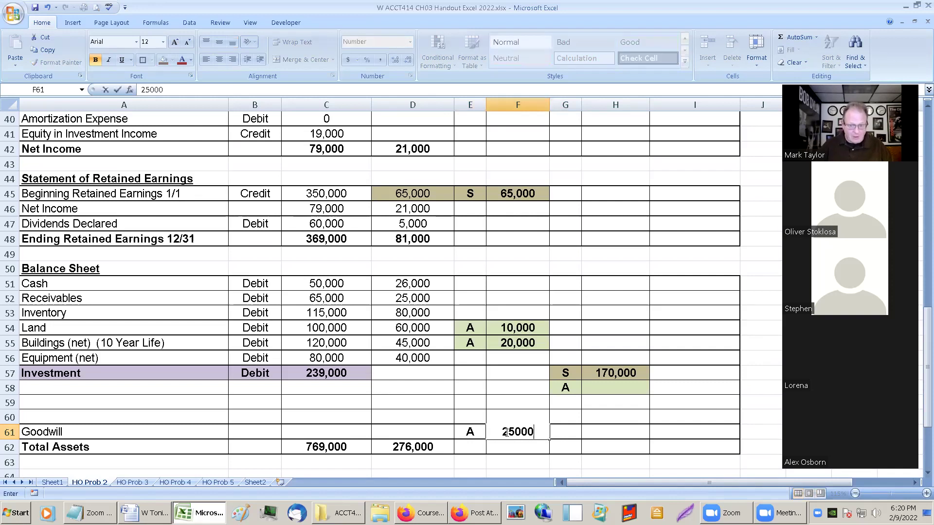
key("Return")
Apply the Goodwill computation row's light blue fill to the Goodwill label in D19.
scroll(507, 432, "up", 1)
left_click_drag(471, 446, 511, 446)
scroll(471, 318, "up", 4)
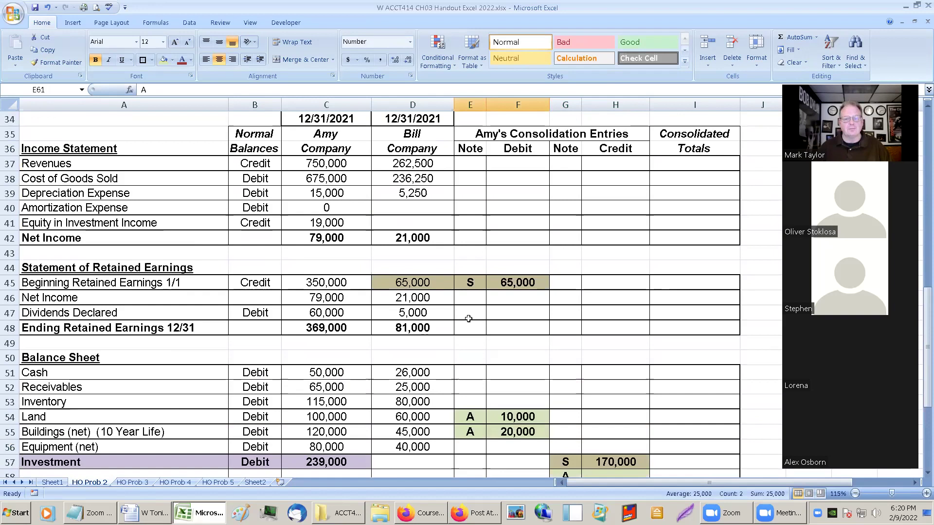
scroll(472, 317, "up", 5)
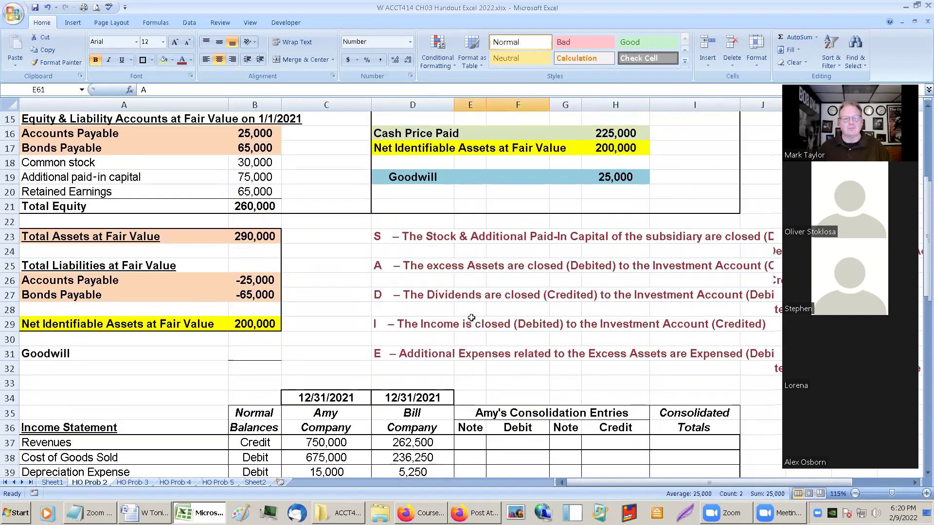
left_click(492, 218)
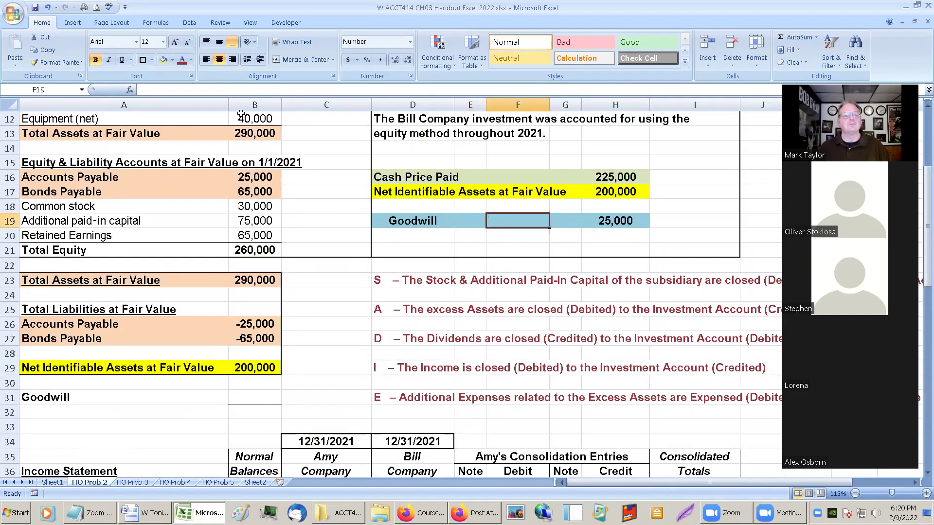
left_click(400, 220)
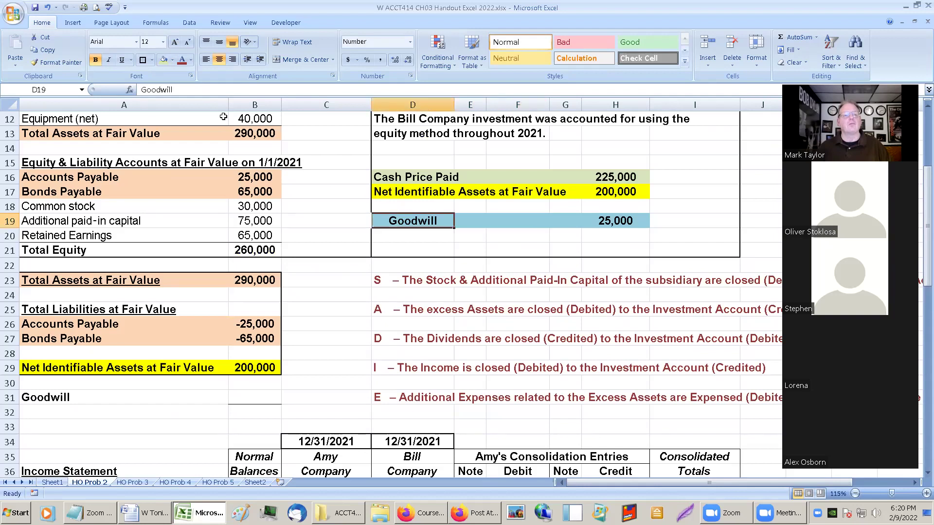
left_click(174, 60)
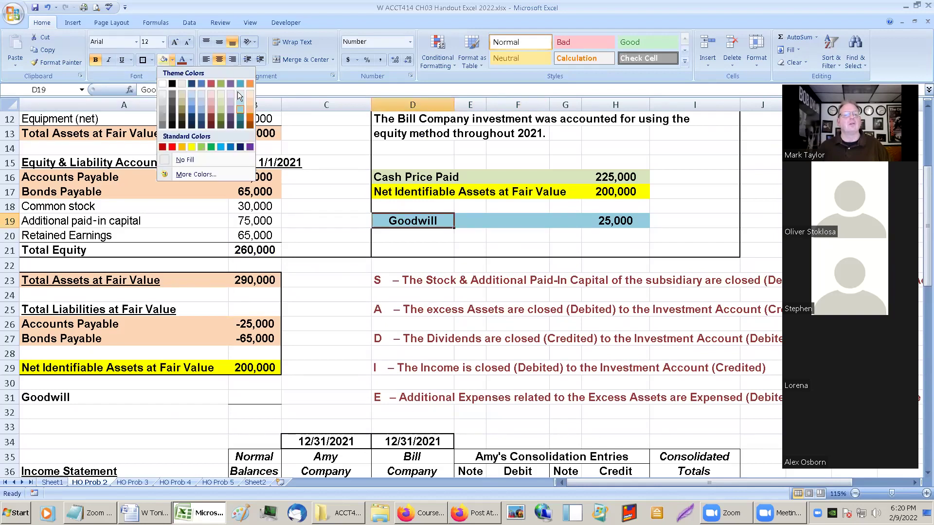
left_click(240, 109)
Recolour the Land and Buildings entry A notes and debits in E54:F55 with the same light blue.
scroll(461, 411, "down", 8)
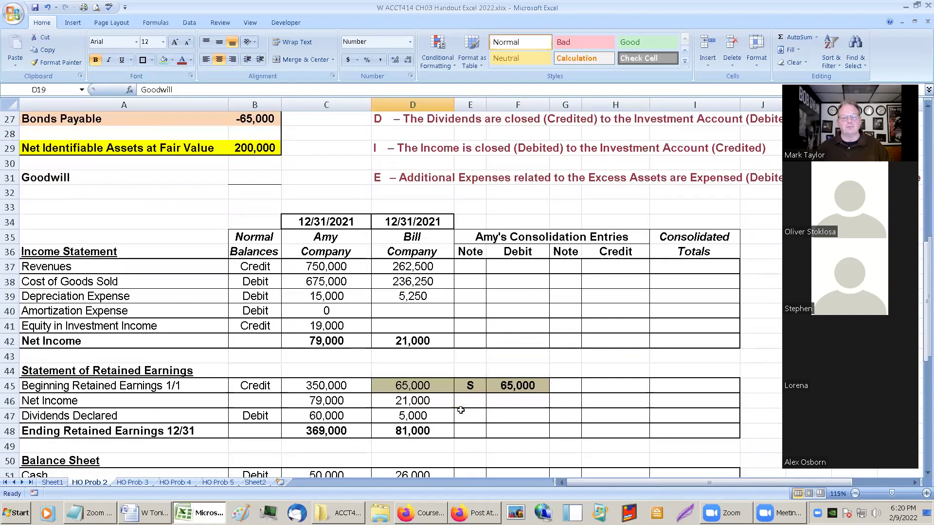
scroll(461, 412, "down", 1)
scroll(462, 411, "up", 2)
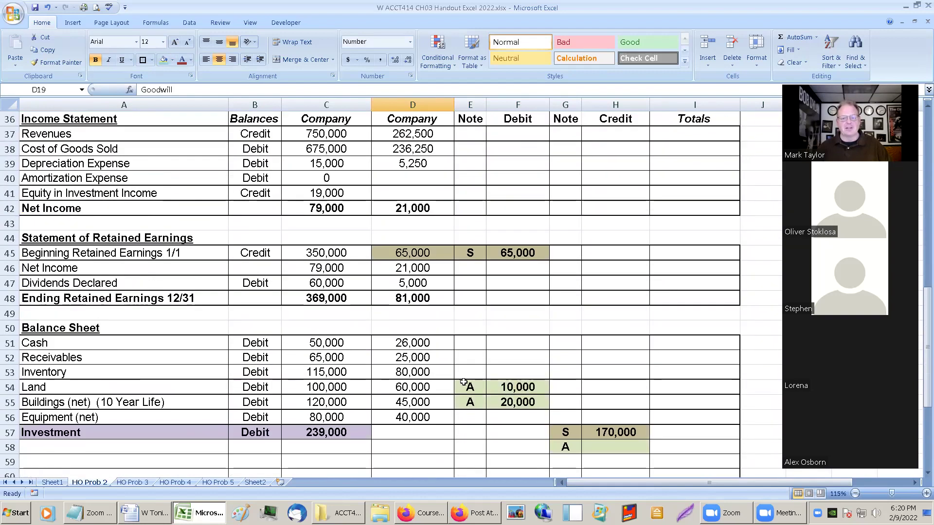
left_click(470, 387)
left_click_drag(470, 387, 511, 402)
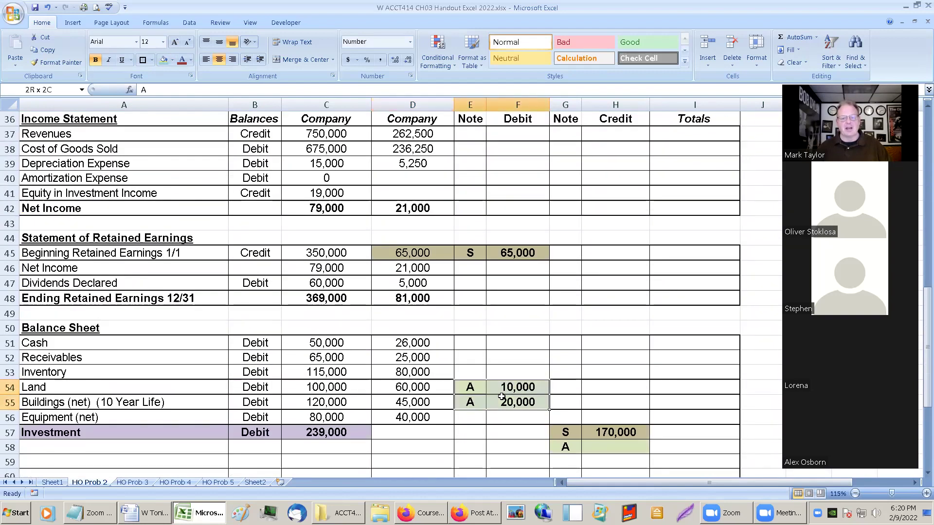
left_click(168, 63)
Recolour the Investment entry A note and credit cells in G58:H58 with the same light blue.
scroll(566, 403, "down", 1)
left_click_drag(565, 402, 590, 405)
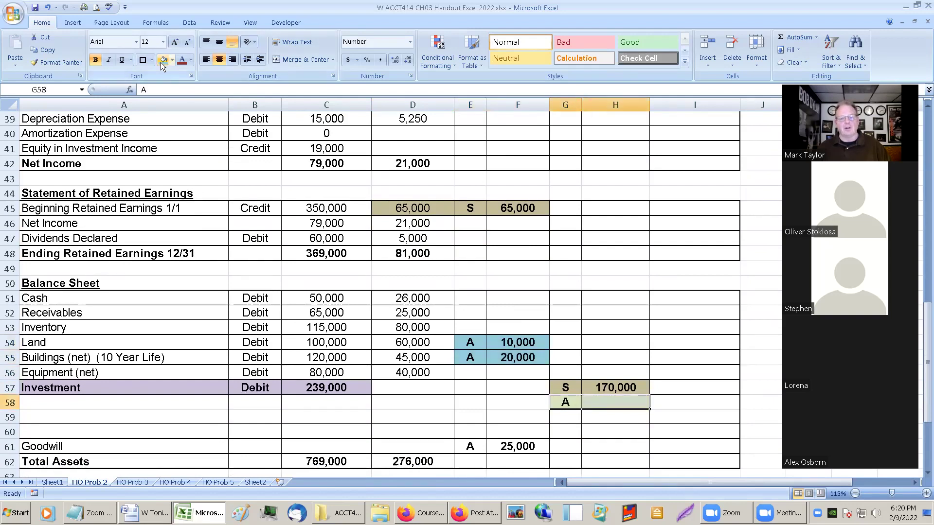
left_click(162, 61)
Fill the Goodwill entry A note and debit in E61:F61 with the same light blue.
scroll(435, 364, "down", 2)
scroll(428, 360, "down", 1)
scroll(434, 428, "up", 1)
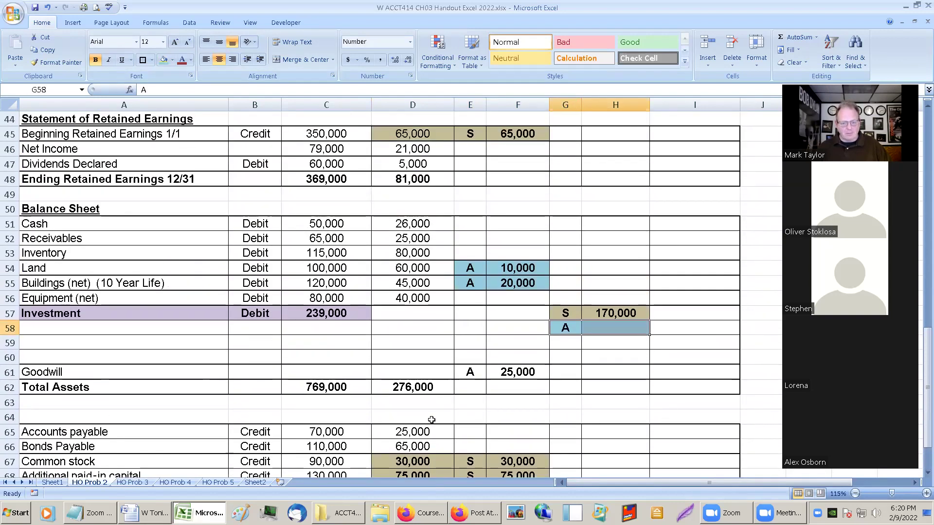
left_click_drag(480, 379, 513, 374)
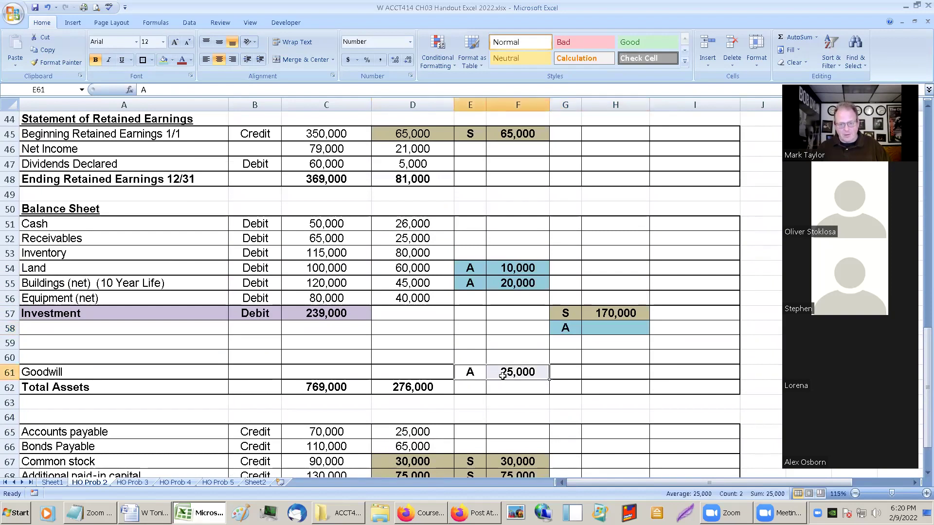
left_click(160, 61)
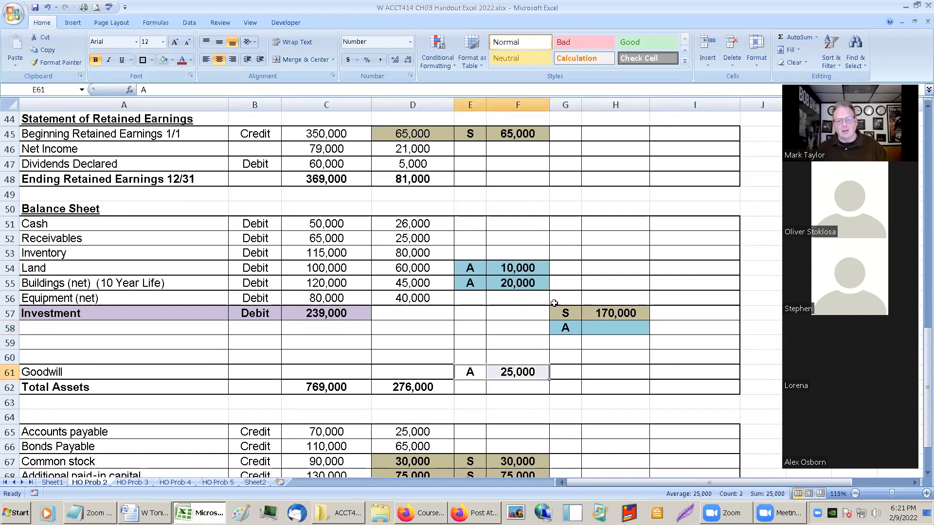
Calculate the Investment credit for entry A in H58 with the formula =F54+F55+F61.
left_click(593, 328)
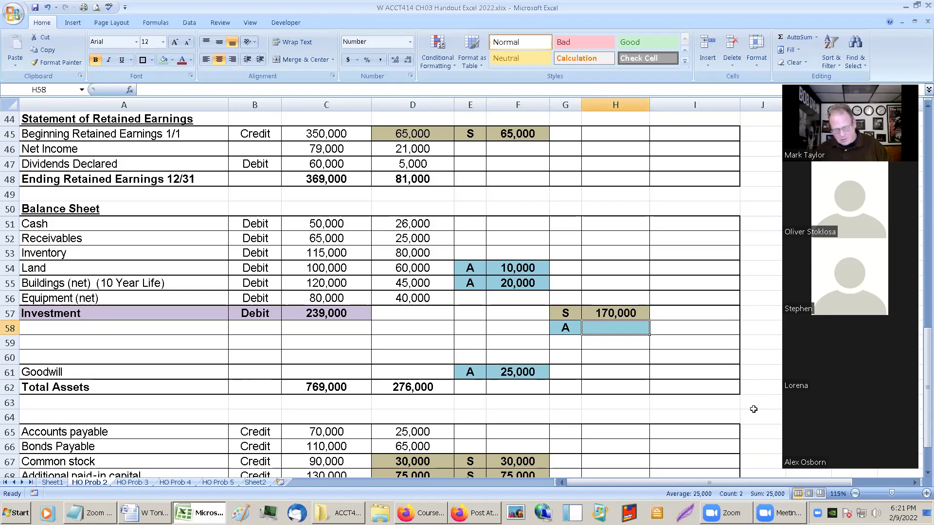
type("=")
key("Up")
key("Up")
key("Up")
key("Up")
key("Left")
key("Left")
type("+")
key("Up")
key("Up")
key("Up")
key("Left")
key("Left")
type("+")
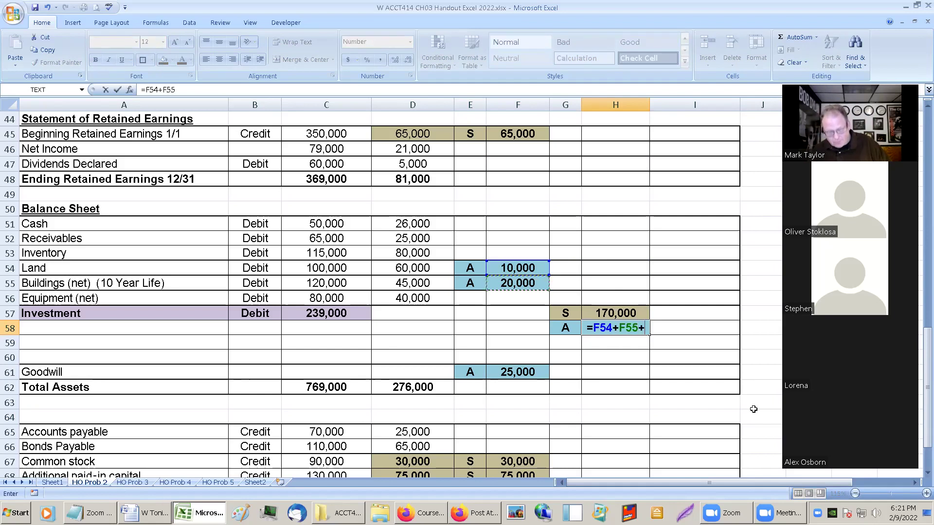
key("Left")
key("Left")
key("Down")
key("Down")
key("Down")
key("Return")
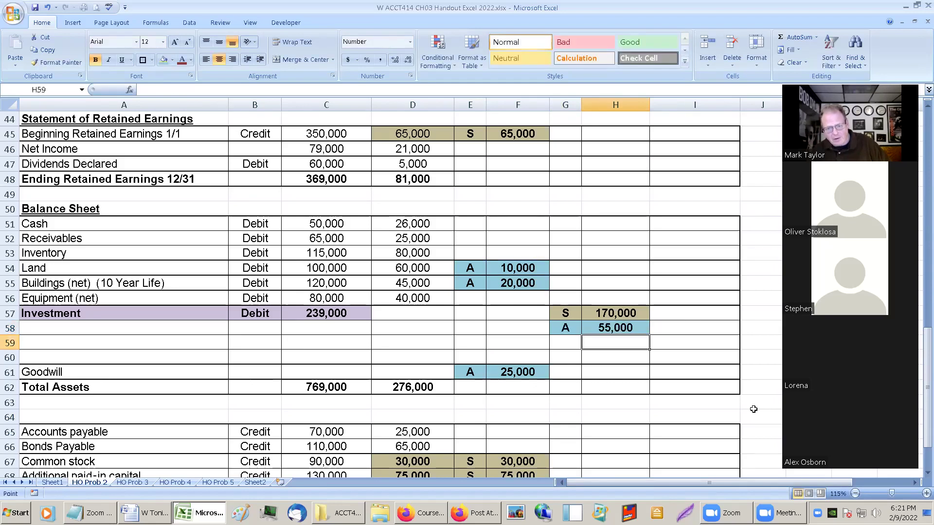
key("Up")
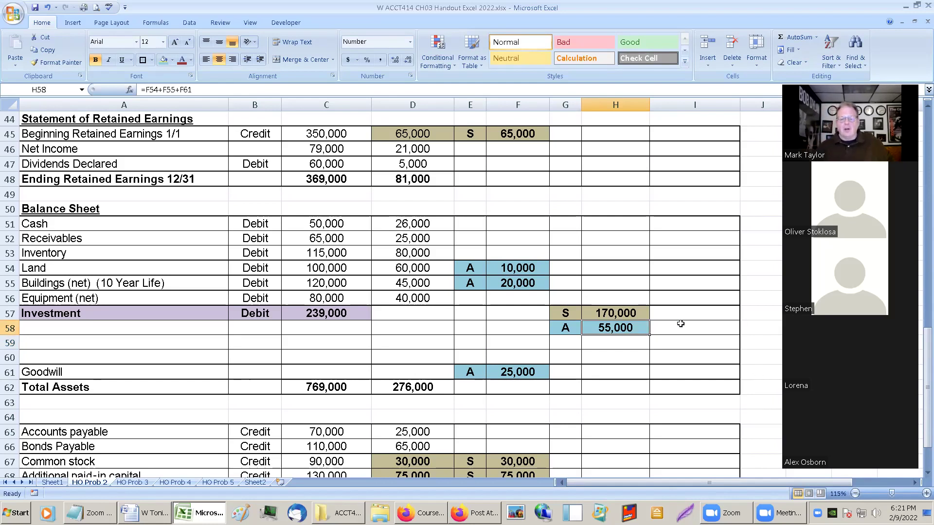
Make the Beginning Retained Earnings 1/1 row bold across A45:D45.
left_click(636, 289)
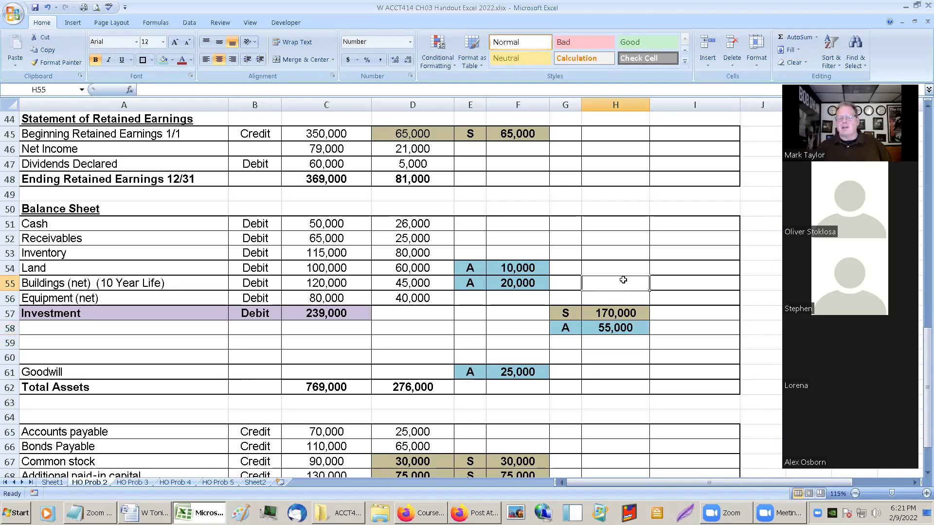
left_click(523, 138)
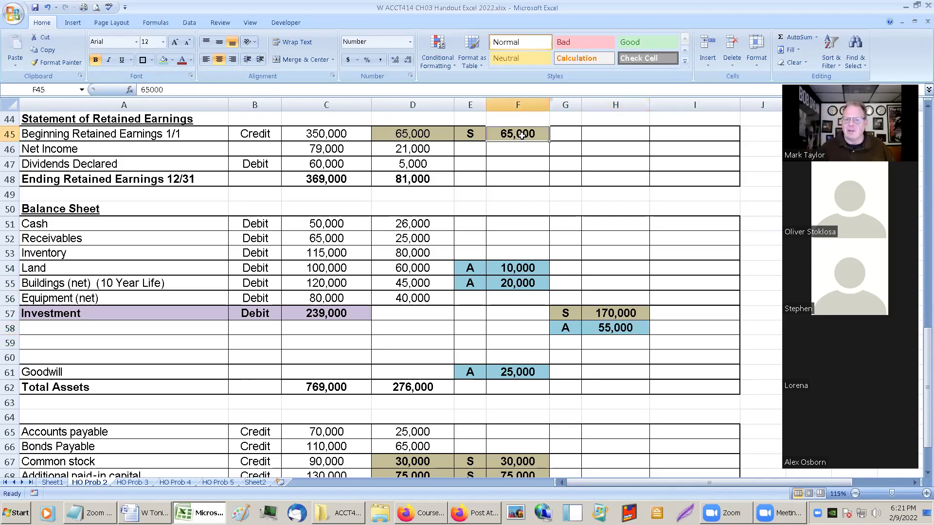
left_click(404, 136)
left_click(103, 131)
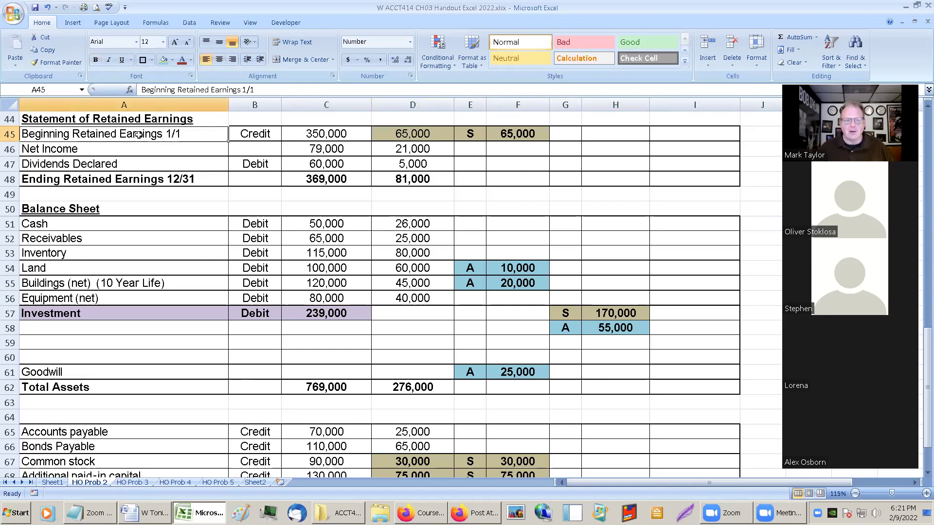
left_click_drag(99, 134, 392, 136)
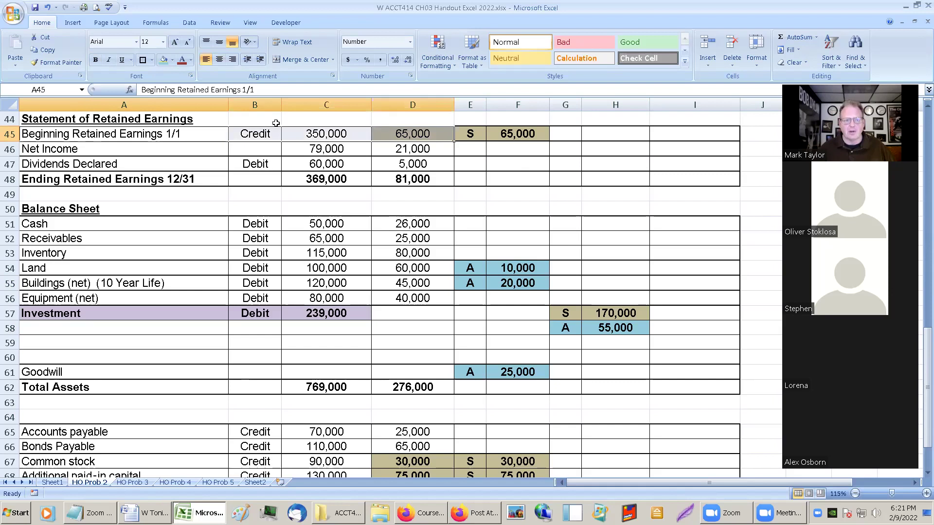
left_click(97, 60)
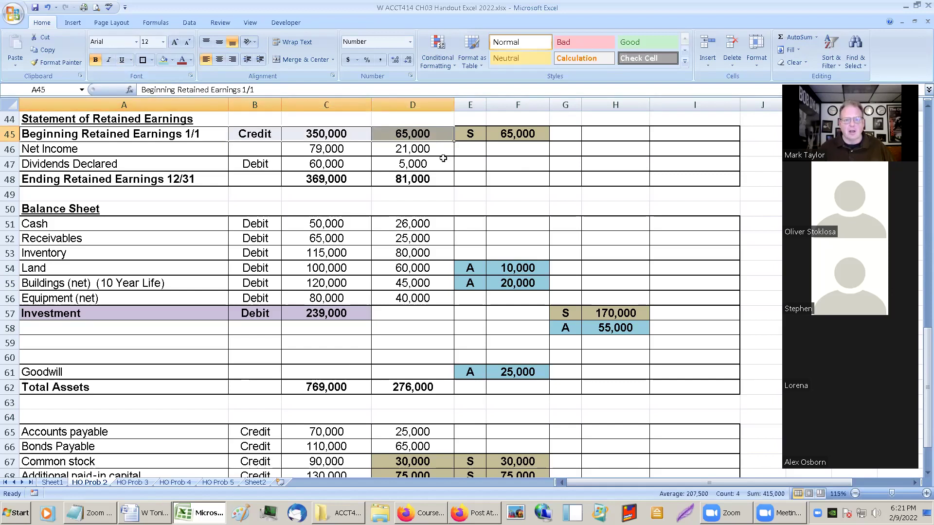
Review Bill Company's Net Income and Dividends Declared in D46:D47 of the Statement of Retained Earnings.
left_click(423, 151)
left_click(420, 164)
left_click(418, 147)
left_click(416, 166)
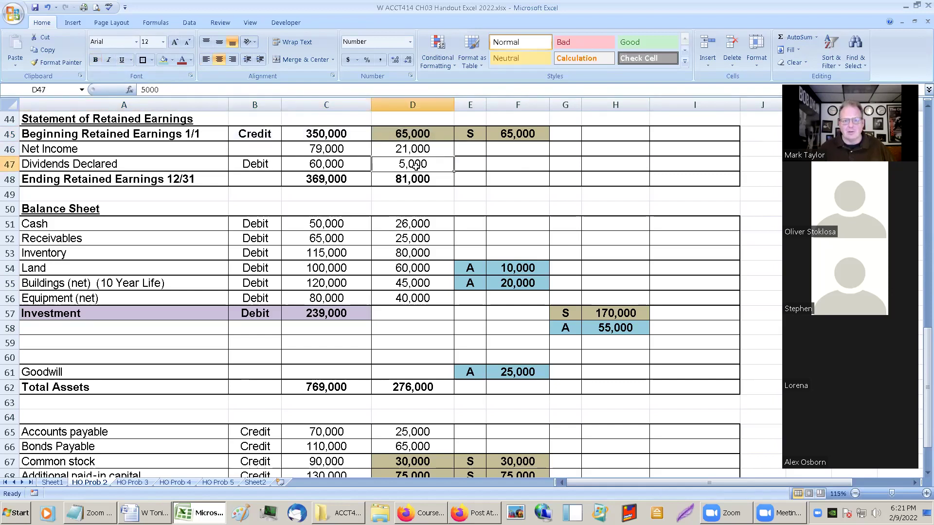
left_click(418, 150)
left_click(417, 164)
left_click(418, 150)
left_click(417, 150)
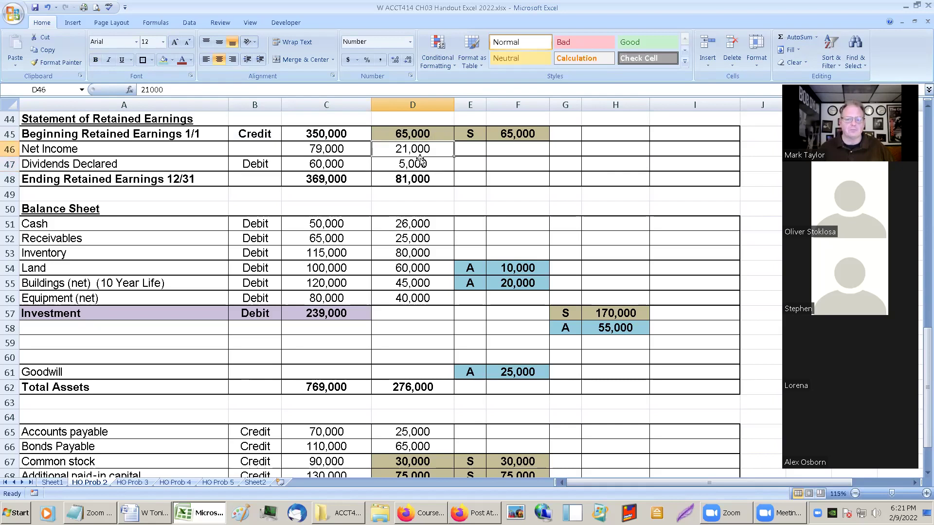
left_click(583, 357)
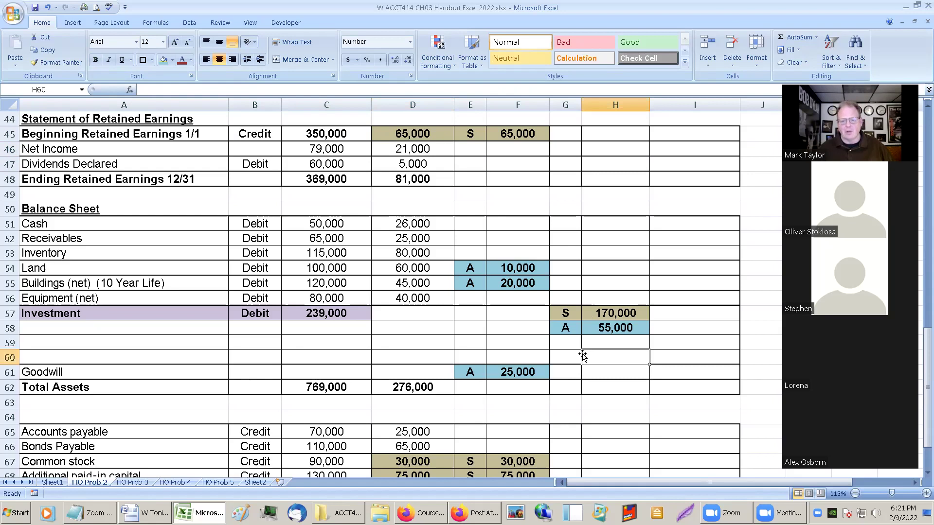
Compare Bill Company's balance sheet Retained Earnings in D69 with the components and ending balance in D45:D48.
scroll(583, 355, "down", 3)
scroll(487, 379, "up", 1)
left_click_drag(300, 386, 411, 388)
left_click(413, 389)
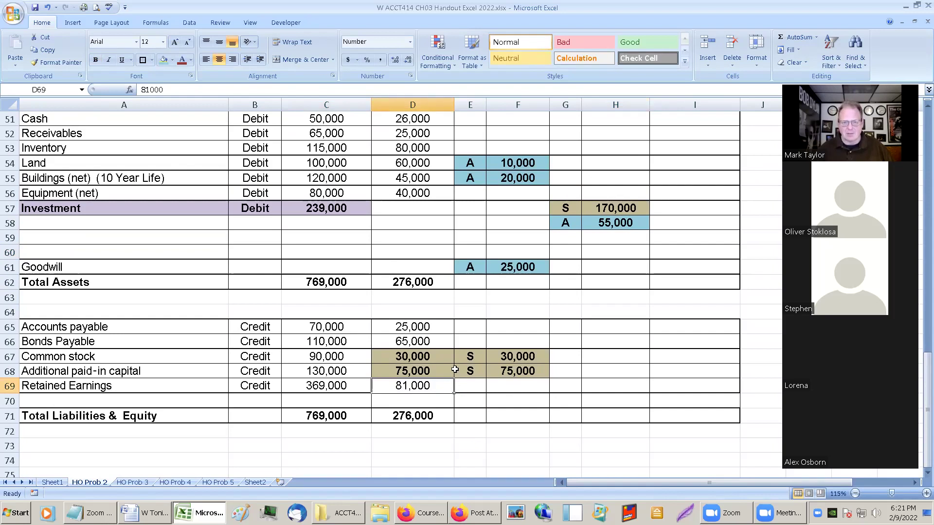
scroll(453, 252, "up", 3)
left_click(414, 209)
left_click(413, 179)
left_click(412, 193)
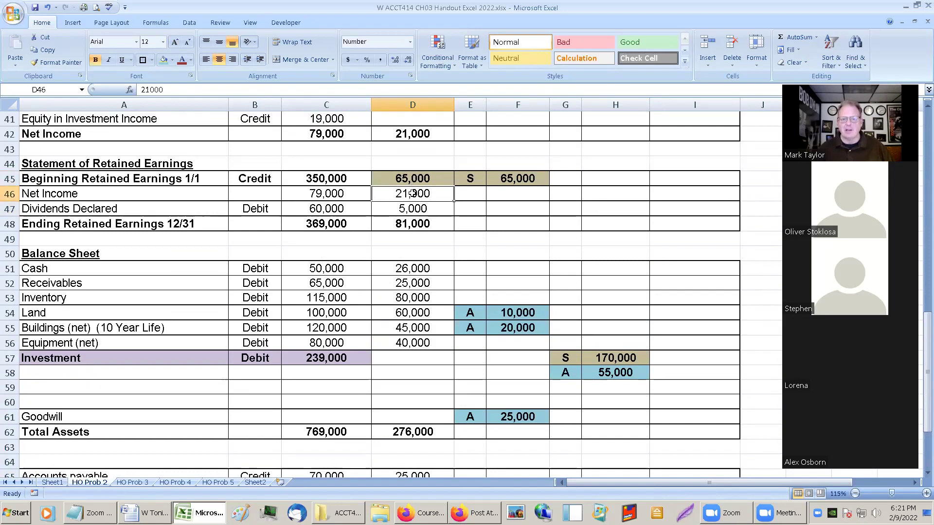
left_click(412, 209)
left_click(395, 227)
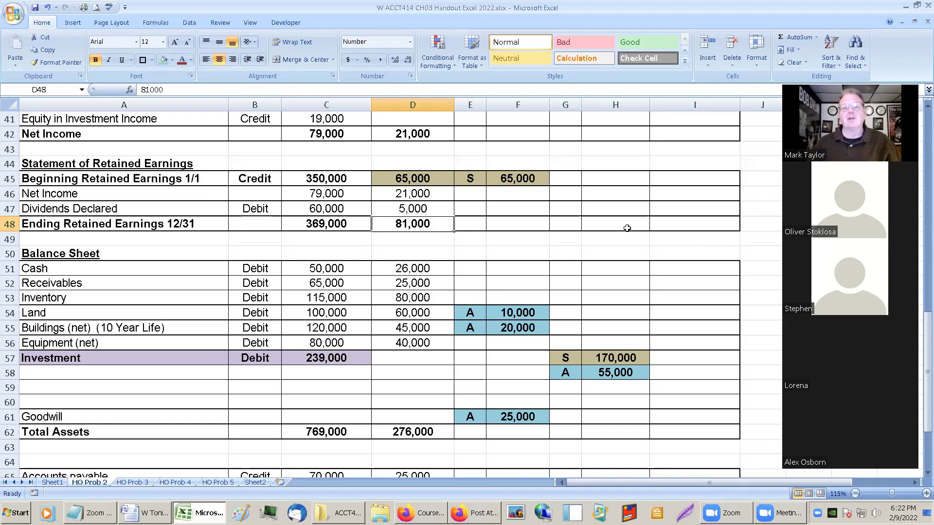
Enter entry D for Dividends Declared in G47:H47 with a 5,000 credit, consulting the Dividends line on Sheet2.
left_click(573, 208)
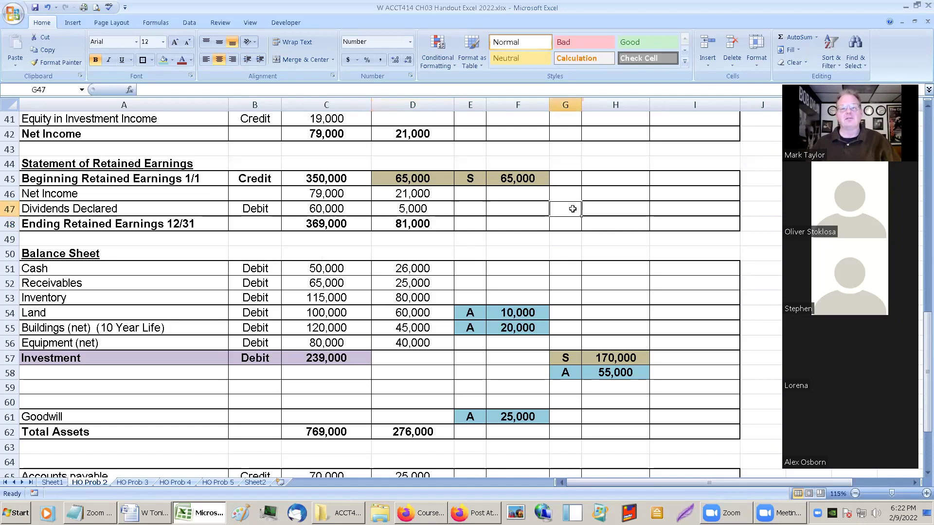
type("D")
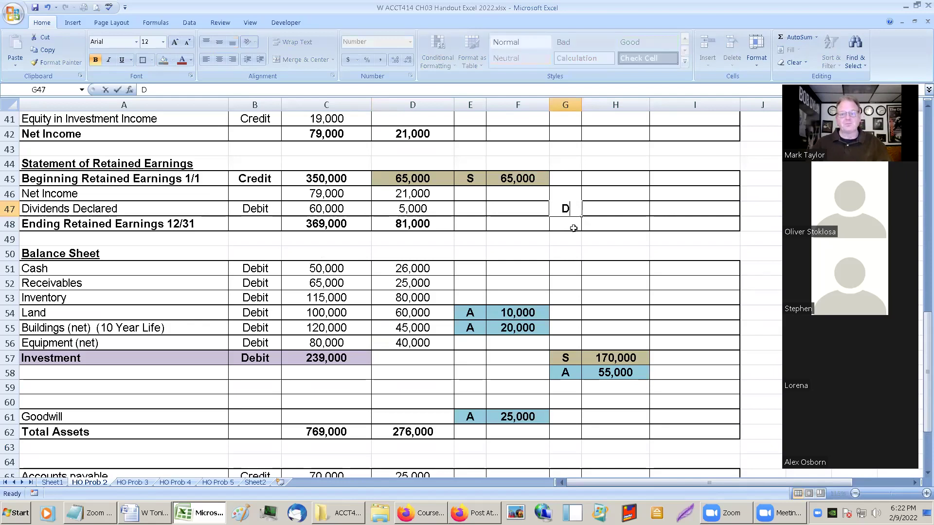
left_click(602, 213)
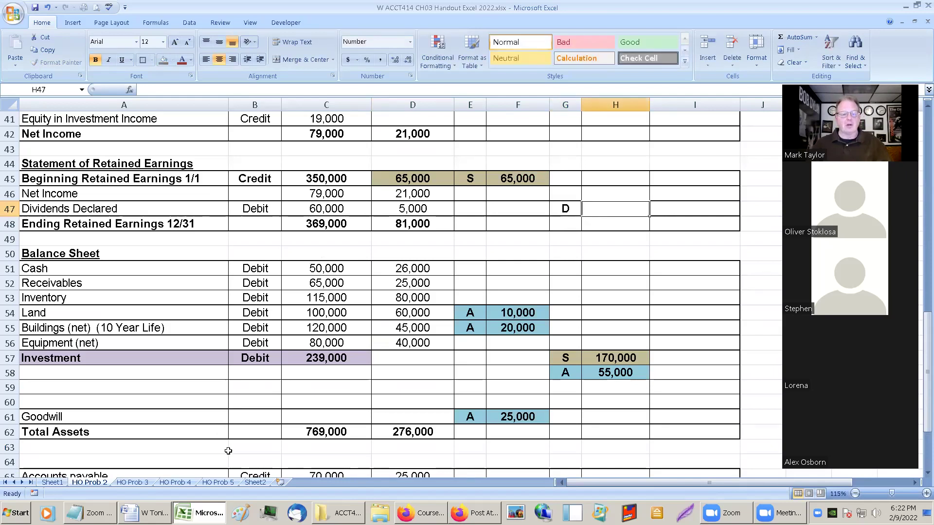
left_click(253, 483)
left_click(396, 227)
left_click(418, 205)
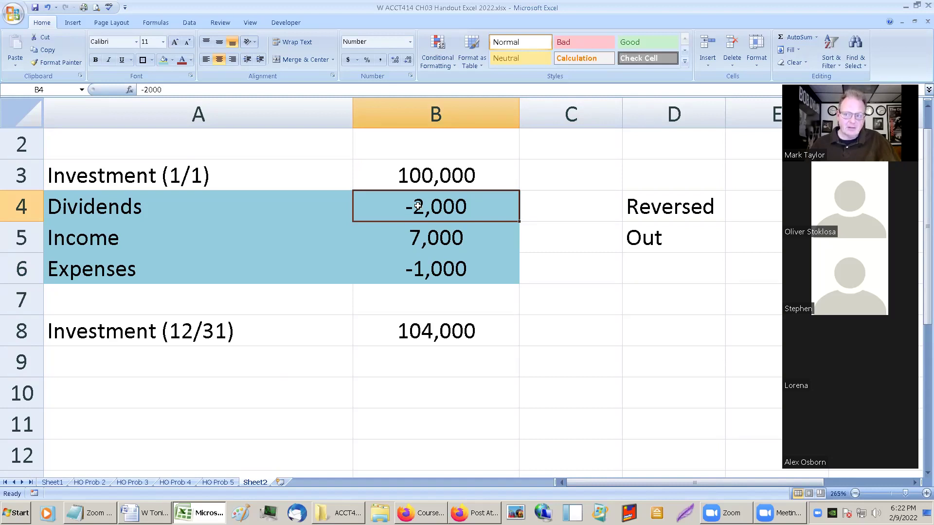
left_click(89, 482)
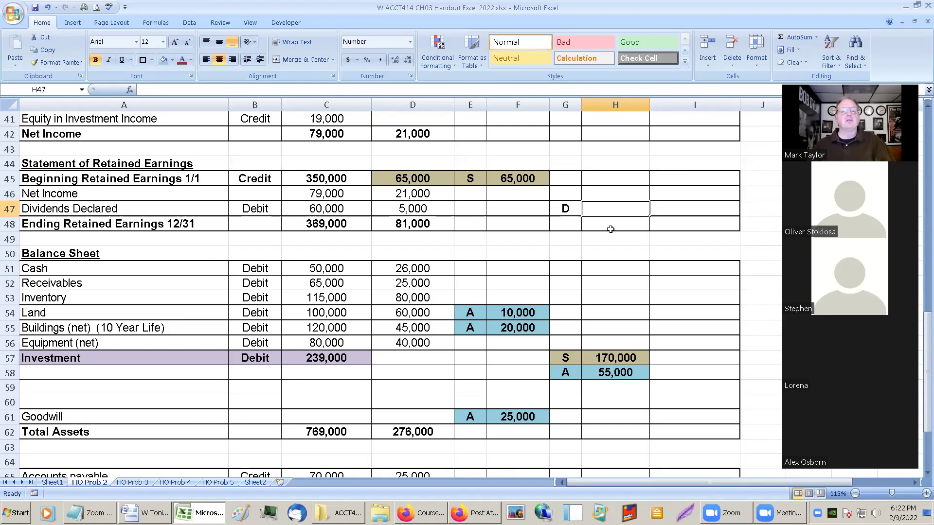
type("5000")
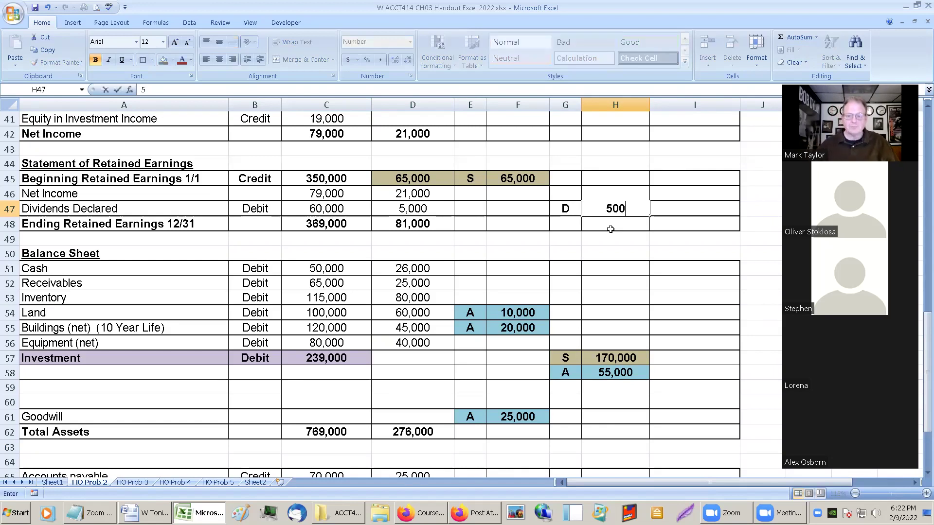
key("Return")
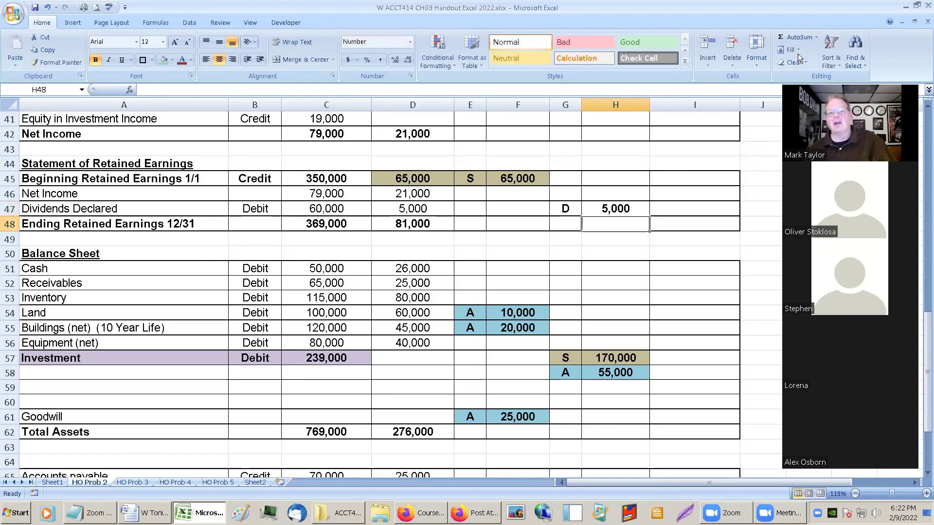
Select the Dividends Declared entry D note and credit in G47:H47.
left_click(578, 206)
left_click_drag(578, 206, 615, 209)
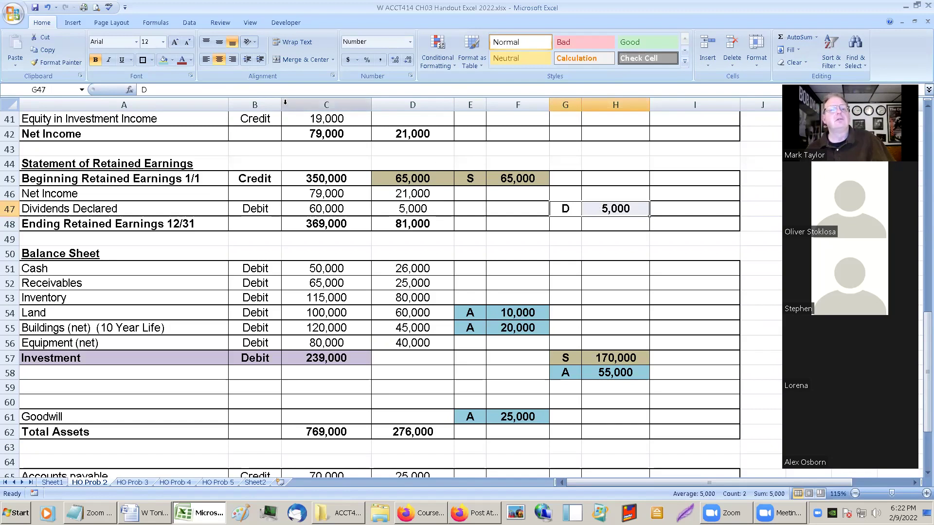
Shade the D note and its 5,000 credit on the Dividends Declared row light red.
left_click(171, 60)
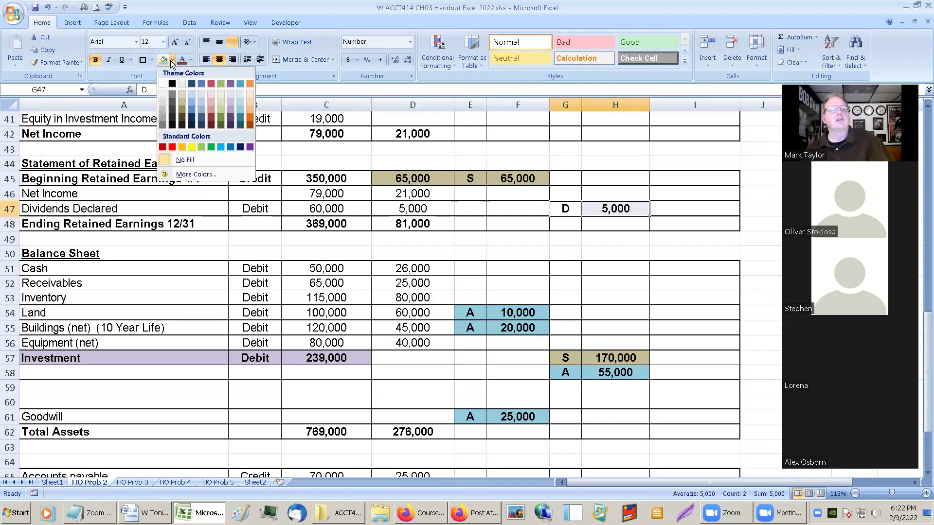
left_click(210, 104)
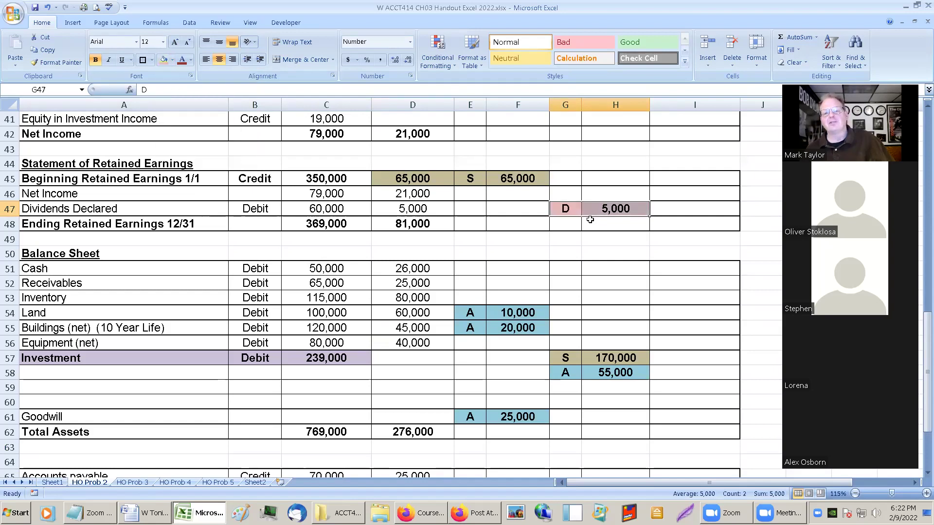
Record a D debit of 5,000 on the Investment row in E57:F57 and shade it the same light red.
left_click(465, 358)
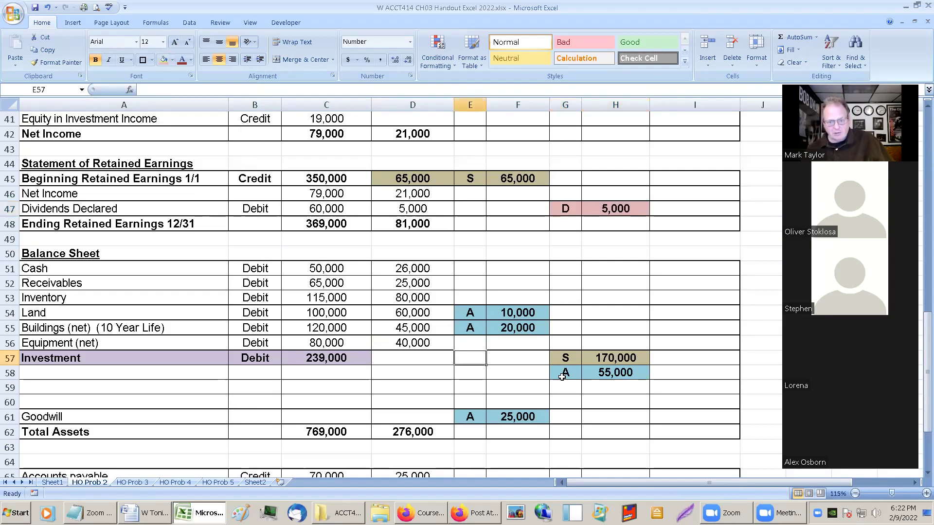
type("D")
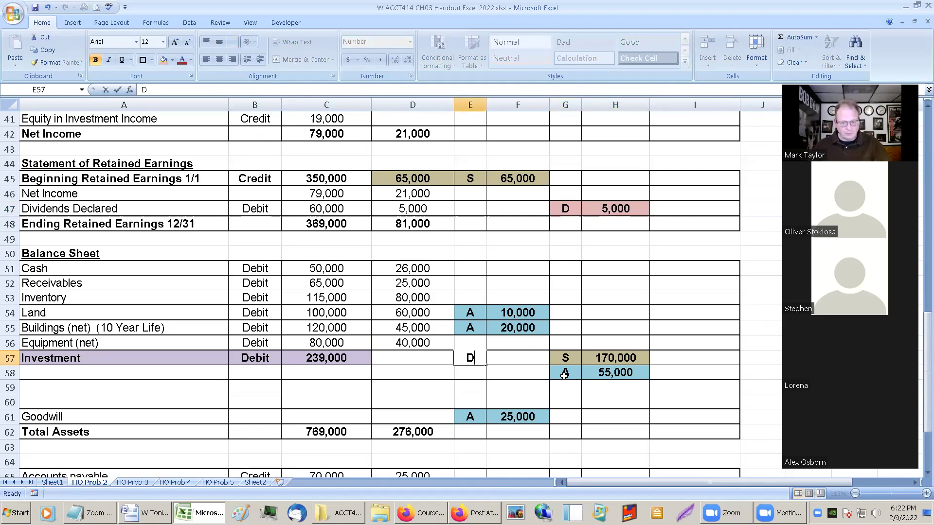
left_click(522, 360)
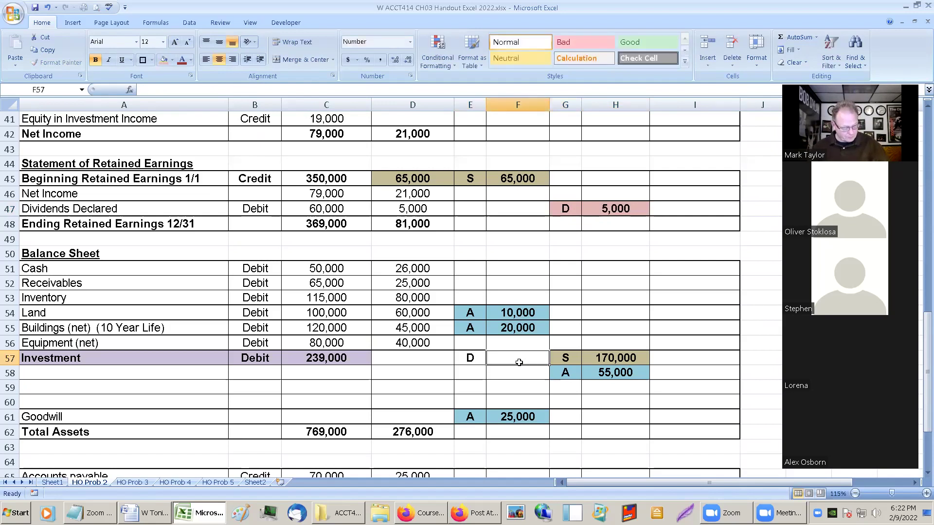
type("5000")
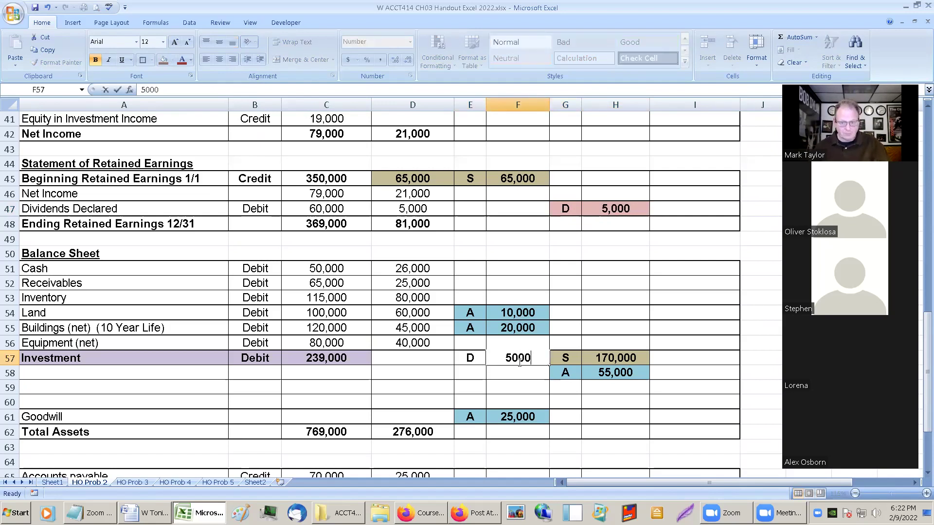
key("Return")
left_click_drag(463, 358, 493, 360)
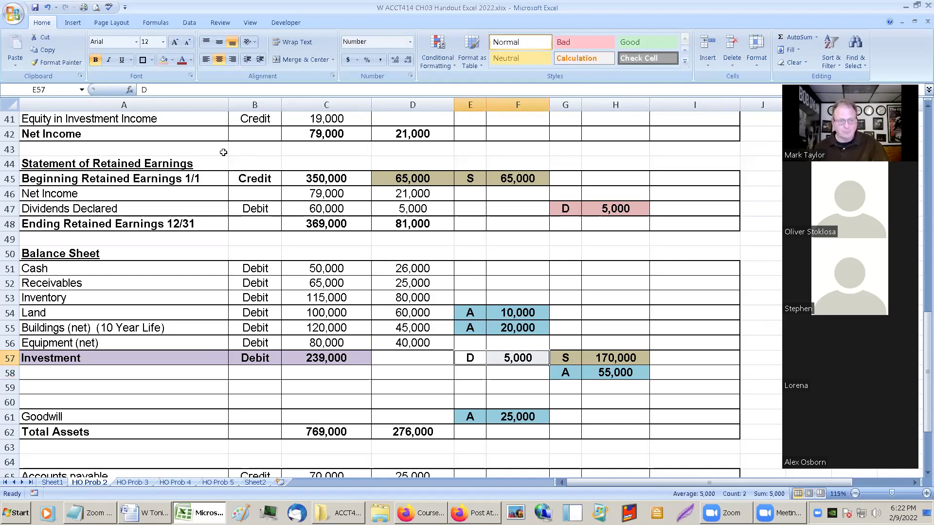
left_click(164, 65)
left_click(448, 163)
Review the S, A, D, I and E consolidation entry explanations above the income statement.
scroll(694, 203, "down", 1)
scroll(694, 205, "up", 1)
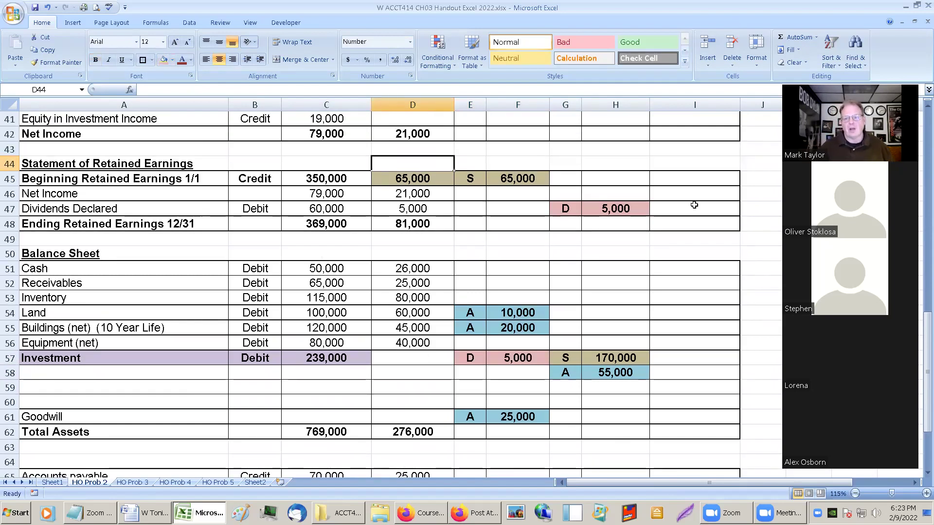
left_click(477, 175)
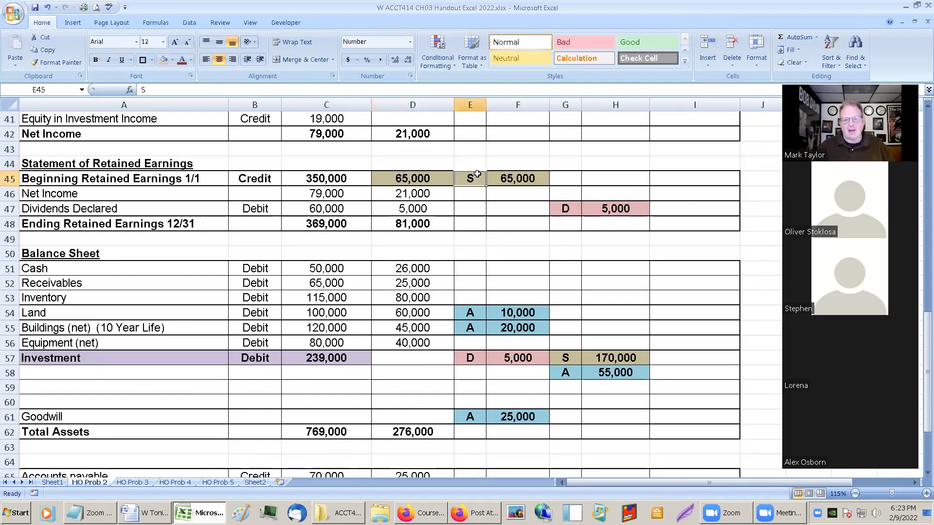
scroll(475, 175, "up", 6)
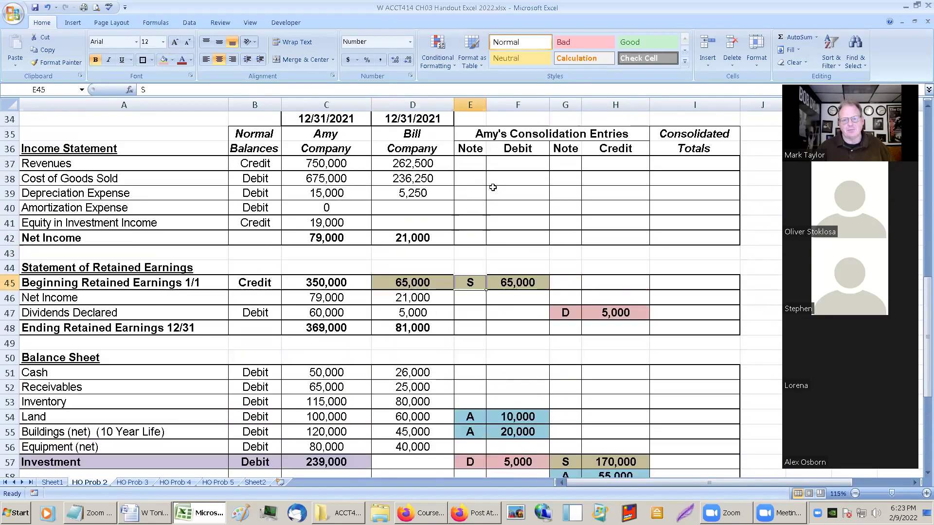
scroll(467, 170, "up", 2)
left_click_drag(381, 162, 393, 220)
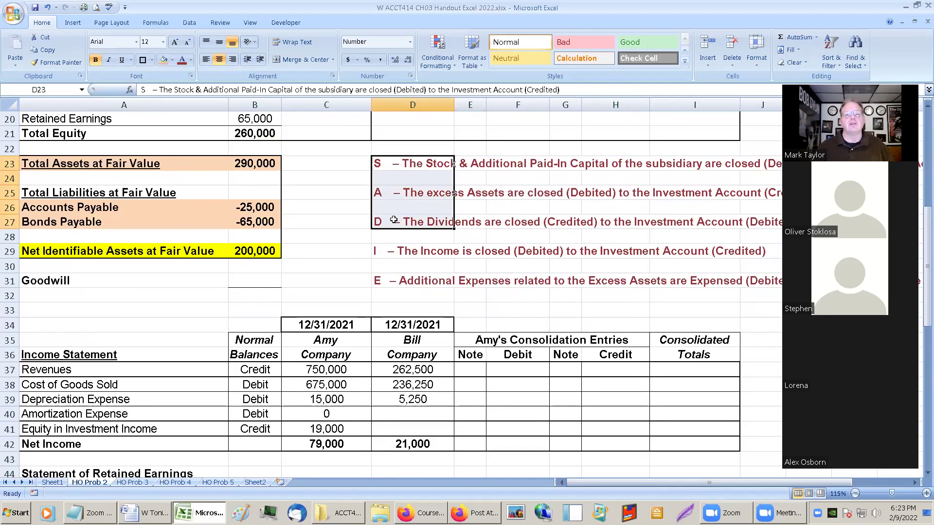
scroll(398, 209, "down", 1)
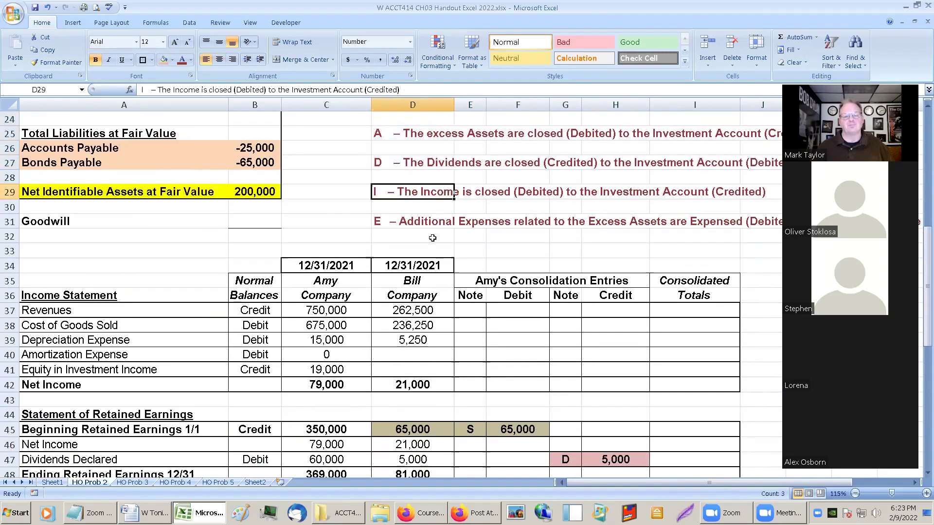
scroll(433, 238, "down", 2)
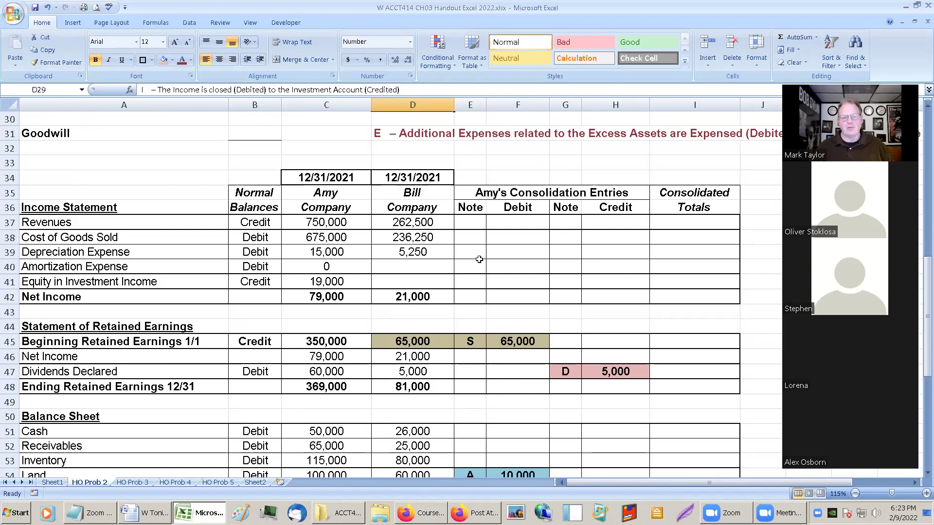
Make the 19,000 Equity in Investment Income amount in C41 bold and dark red.
left_click(320, 280)
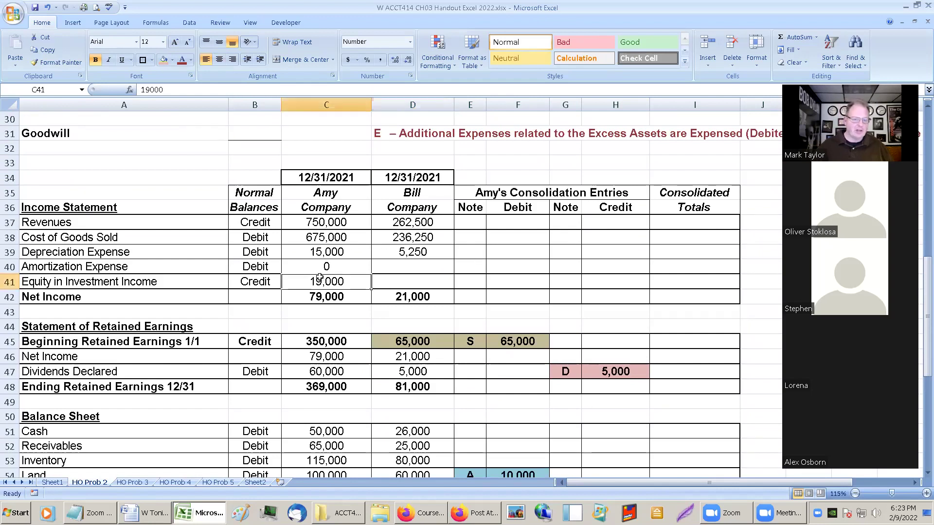
left_click(182, 62)
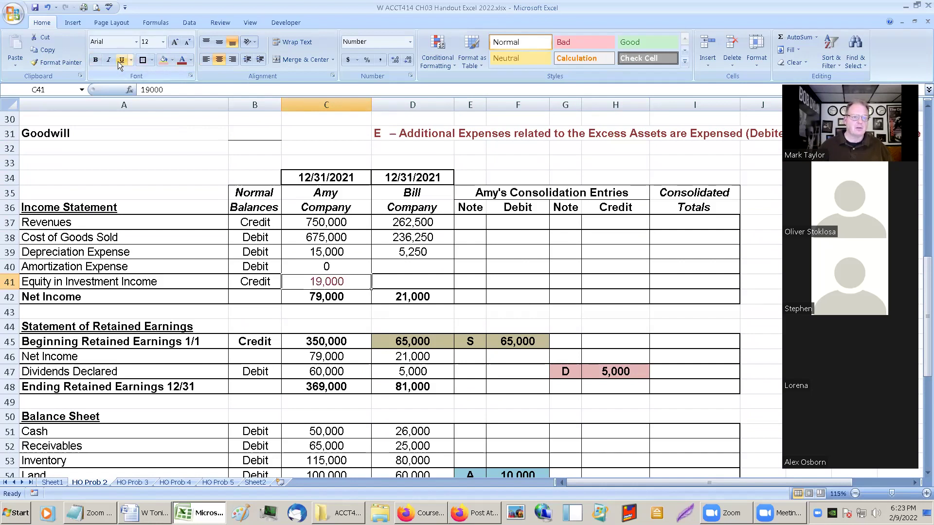
left_click(189, 61)
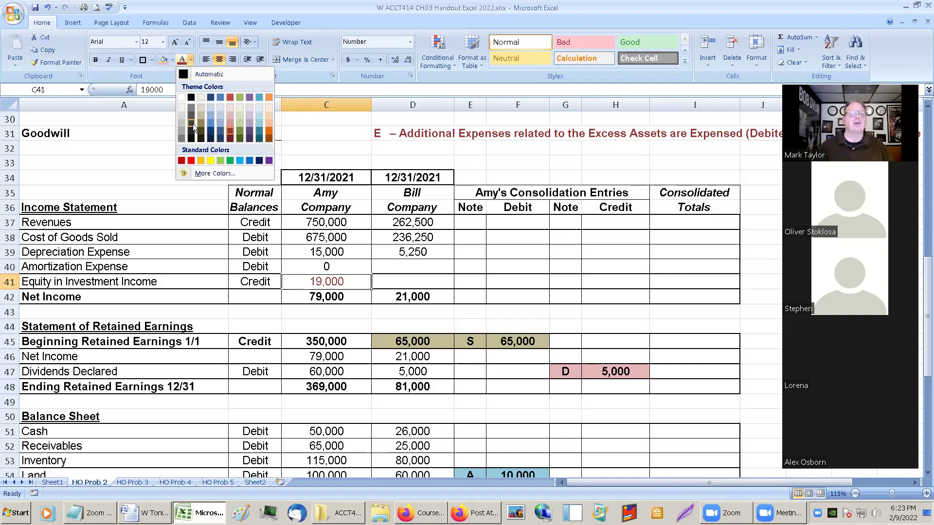
left_click(182, 161)
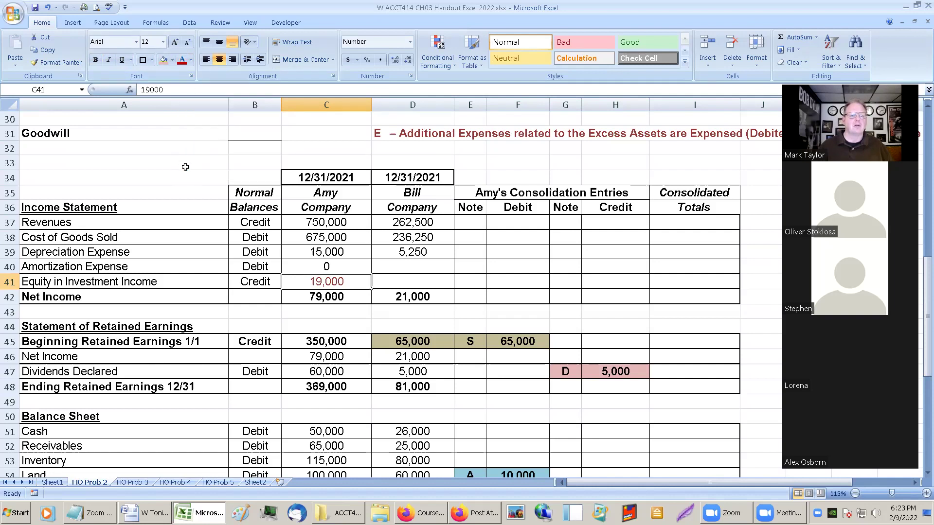
left_click(332, 297)
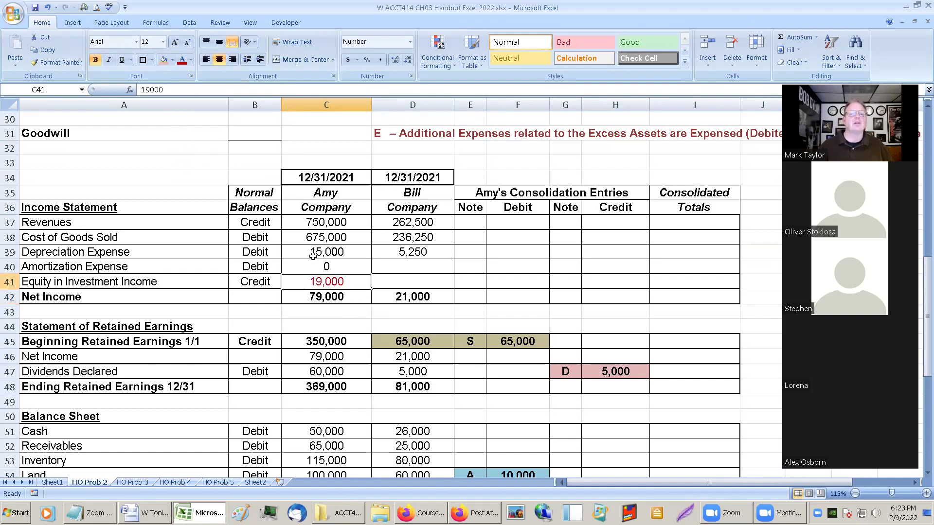
left_click(190, 61)
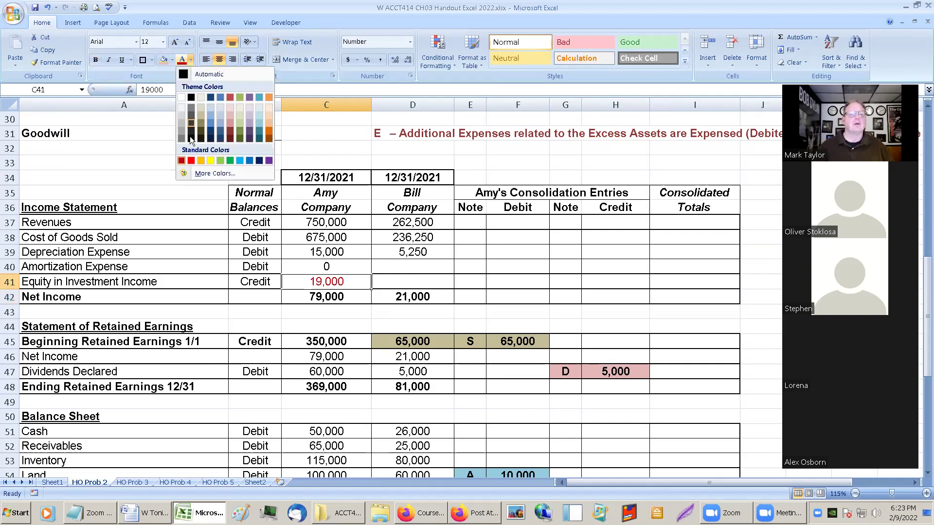
left_click(229, 131)
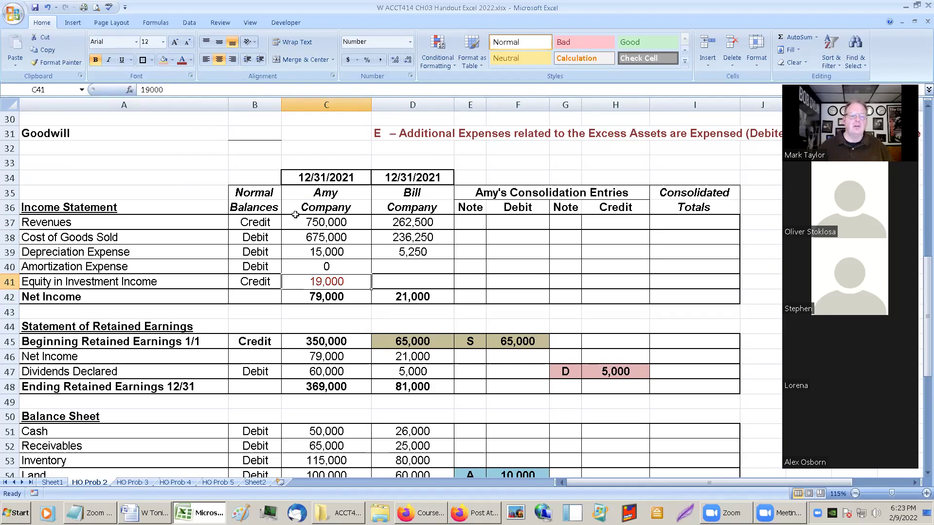
key("ctrl+b")
left_click(398, 283)
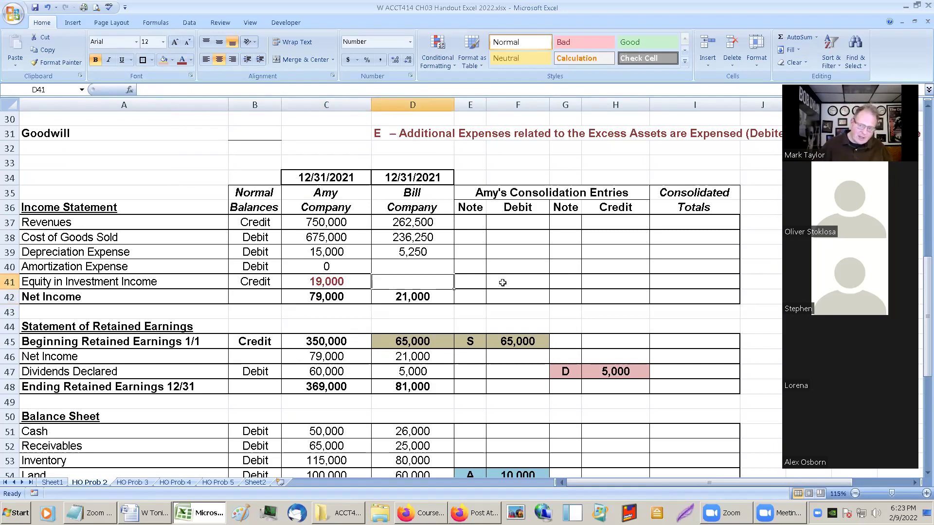
Record an I debit of 19,000 on the Equity in Investment Income row in E41:F41.
left_click(258, 286)
scroll(483, 250, "down", 1)
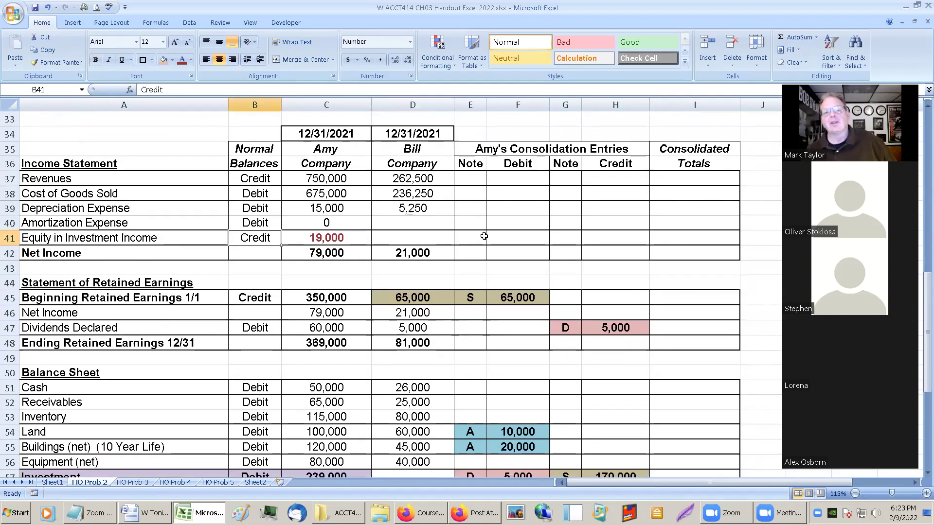
scroll(484, 236, "down", 1)
left_click(463, 220)
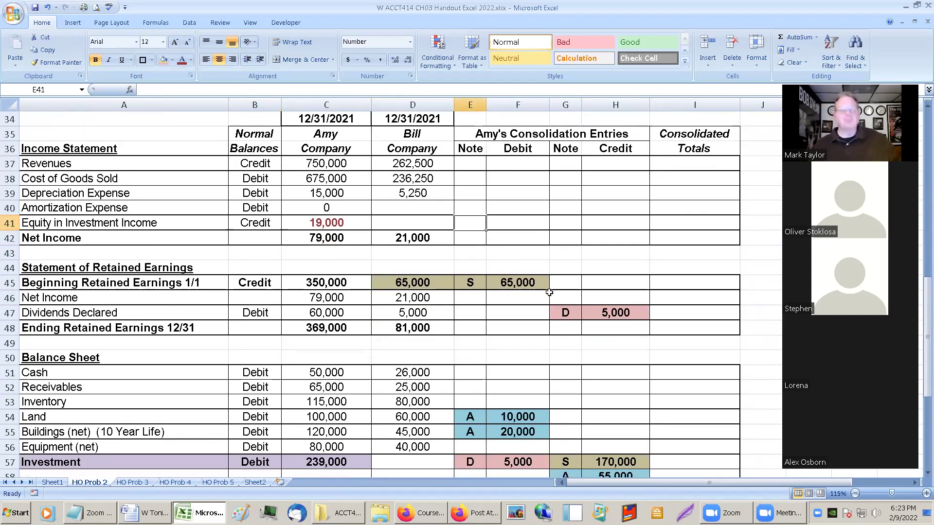
type("I")
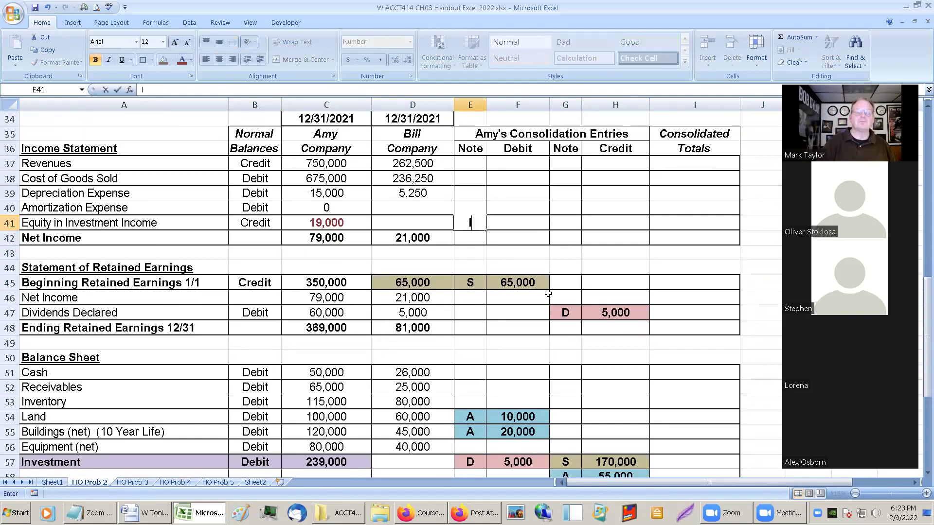
key("Tab")
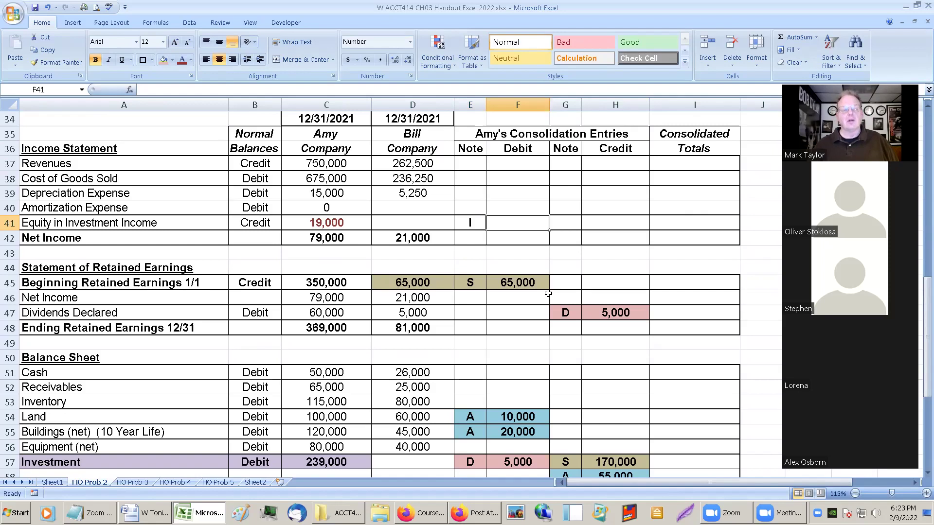
type("19000")
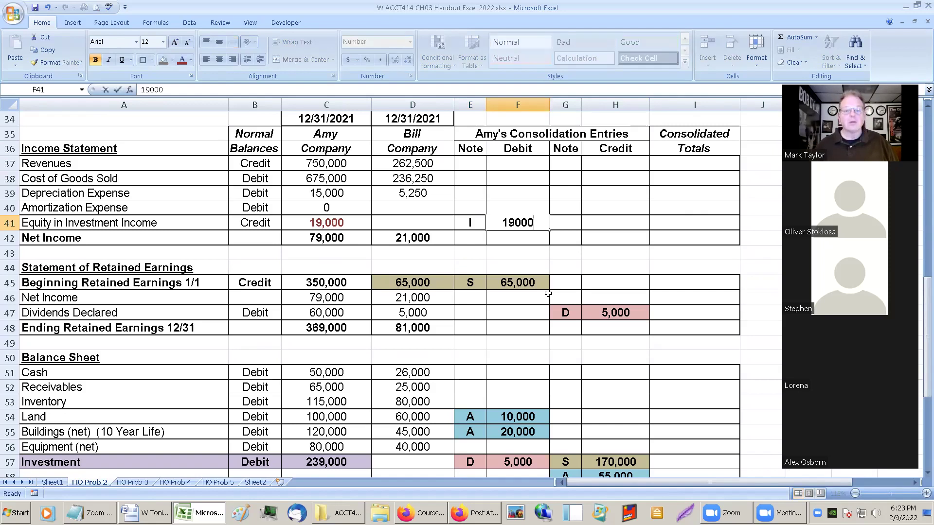
key("Return")
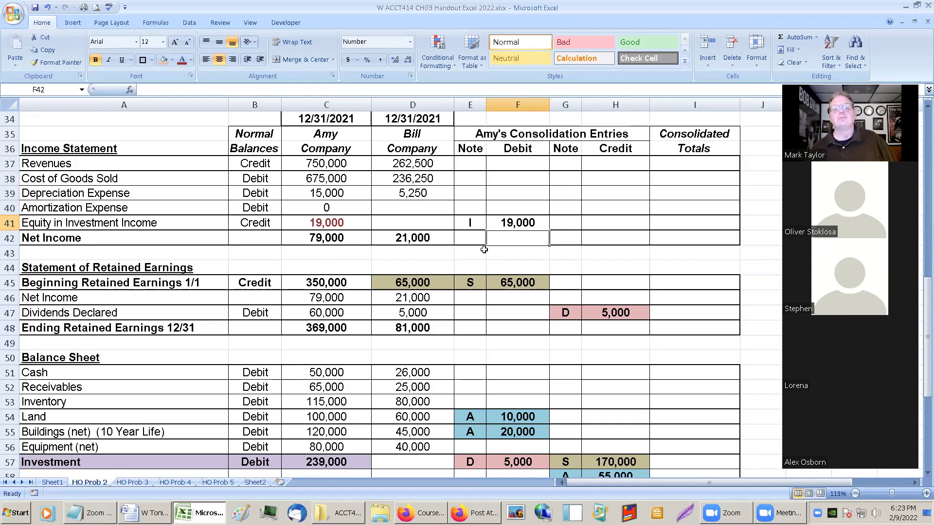
Shade the I note and its 19,000 debit in E41:F41 blue.
left_click_drag(475, 220, 513, 223)
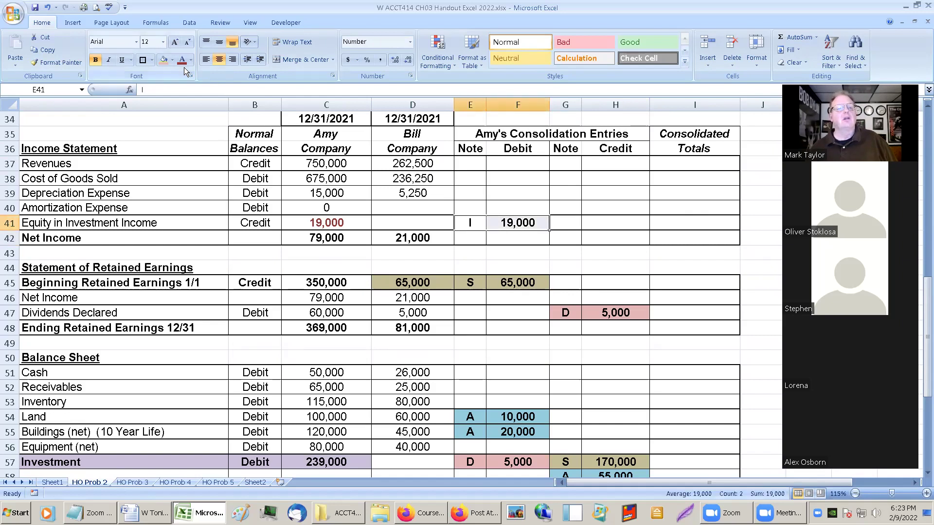
left_click(173, 61)
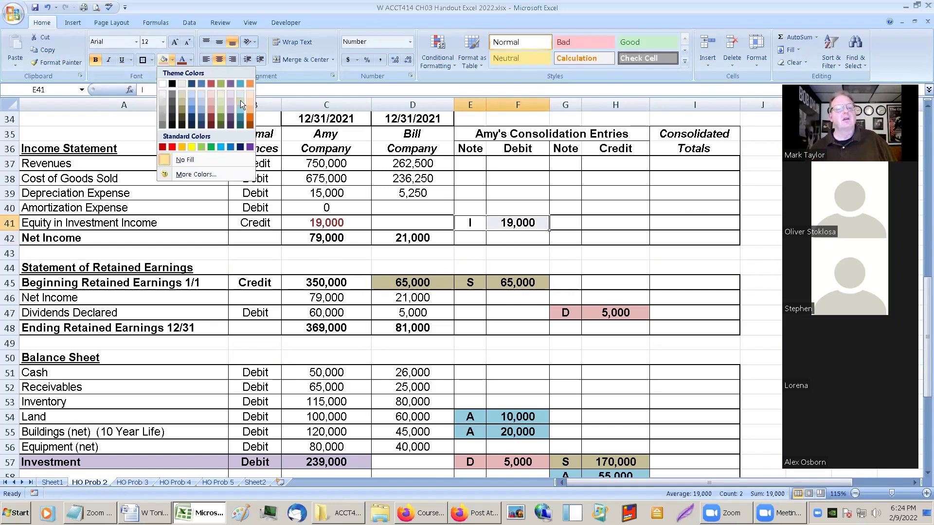
left_click(202, 102)
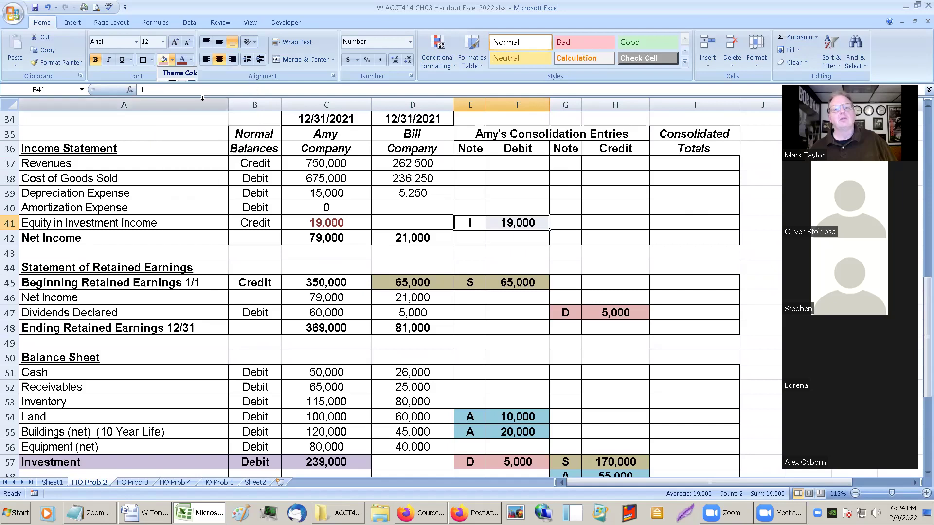
left_click(470, 185)
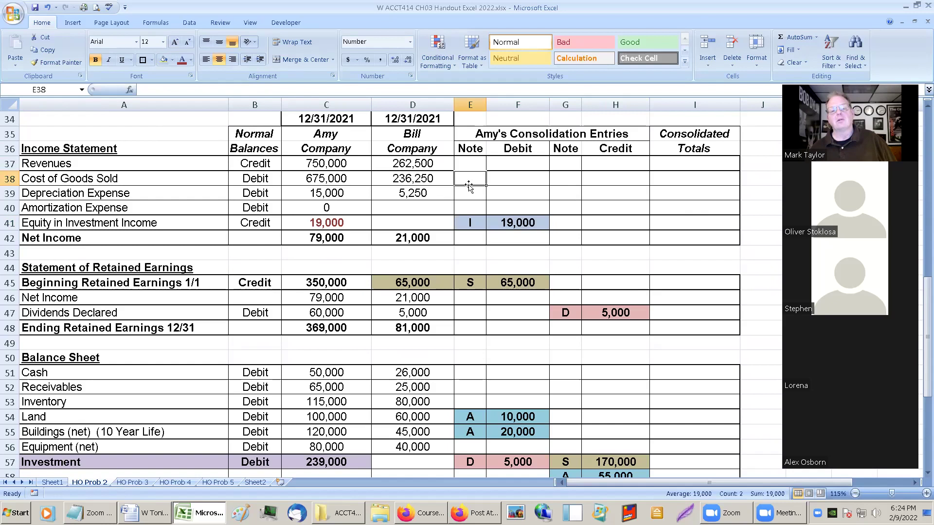
Change the fill of the I entry in E41:F41 to a paler blue.
left_click_drag(465, 223, 511, 223)
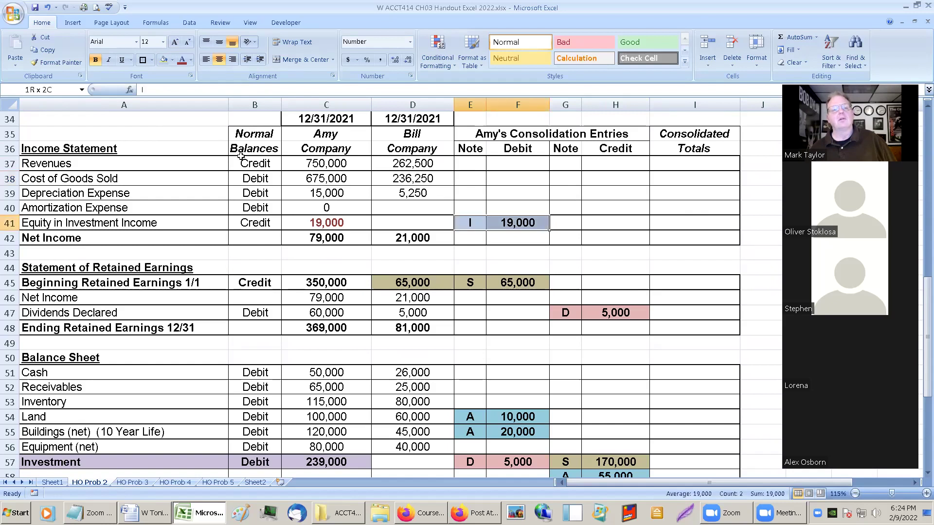
left_click(171, 60)
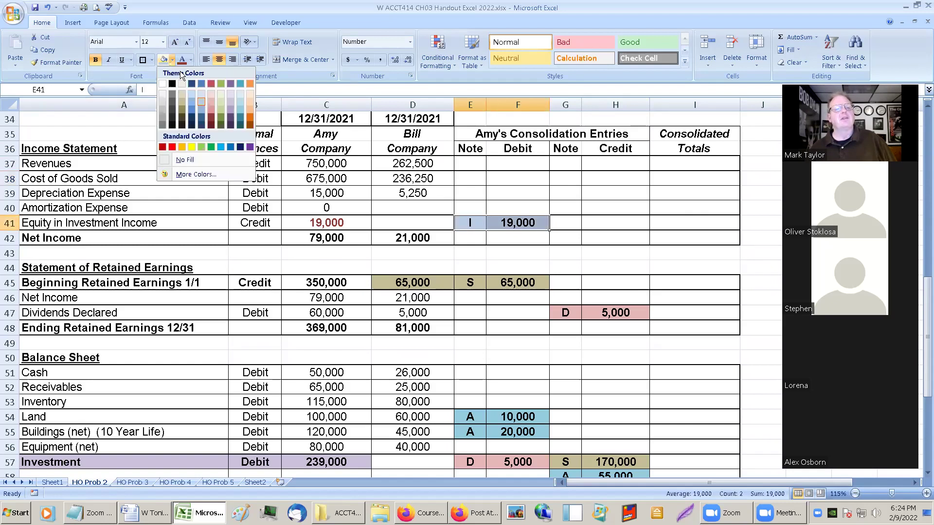
left_click(194, 102)
left_click(330, 167)
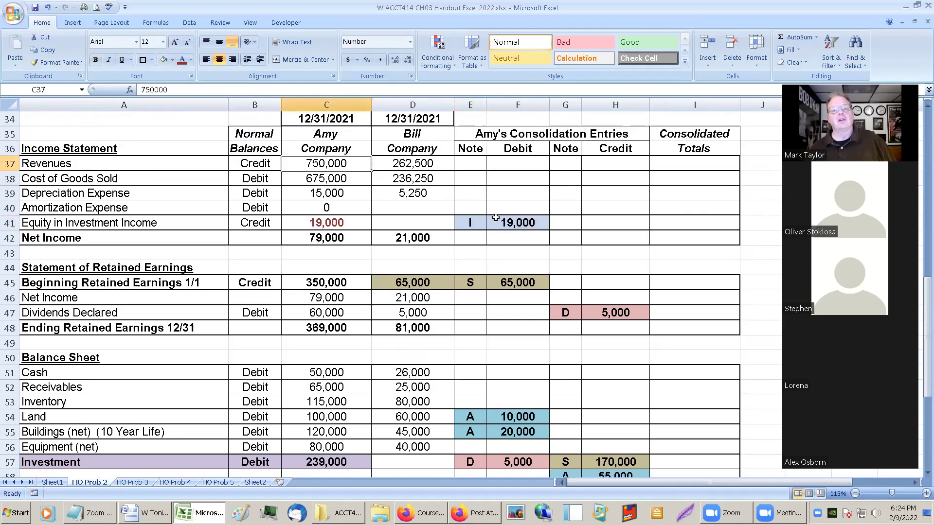
scroll(495, 218, "down", 1)
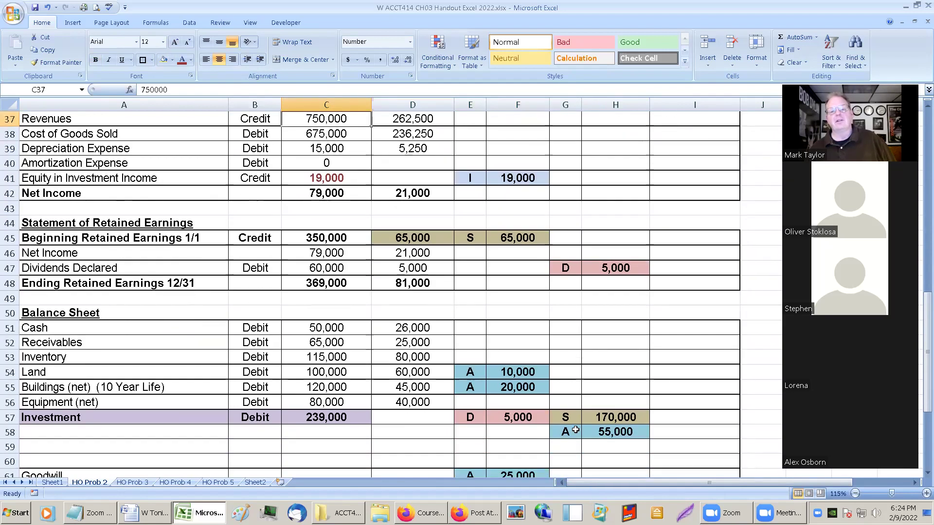
Change the fill of the I note and its 19,000 debit in E41:F41 to light green.
left_click_drag(471, 176, 516, 178)
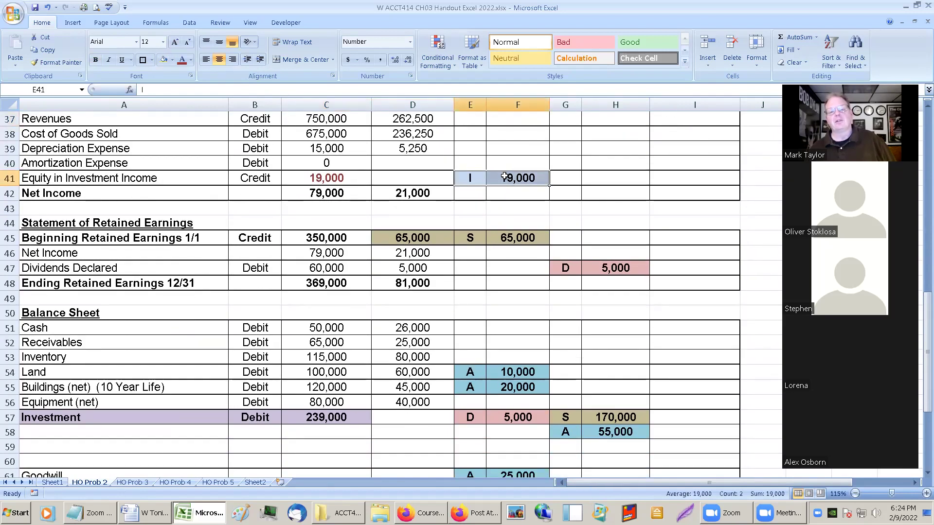
left_click(171, 60)
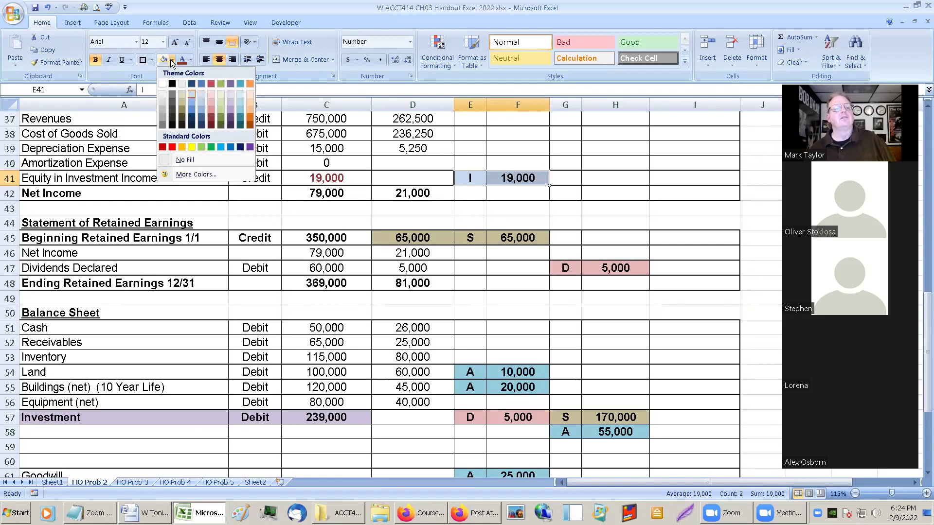
left_click(222, 103)
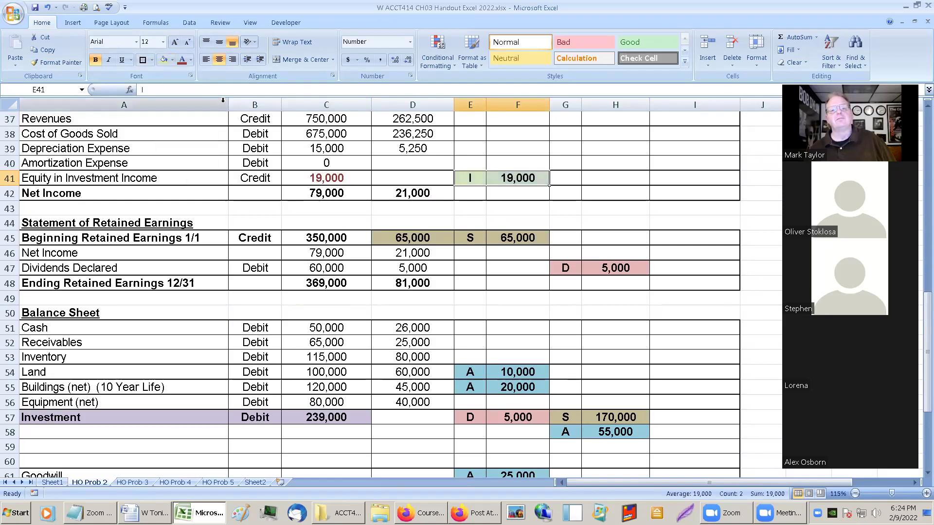
left_click(473, 121)
Record an I credit of 19,000 against the Investment account in G59:H59, below the A credit.
scroll(586, 387, "down", 1)
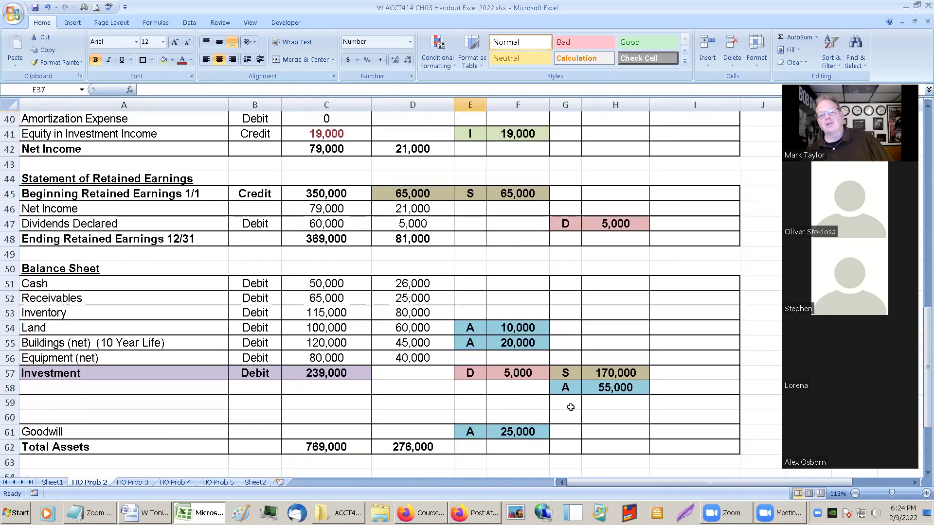
left_click(570, 405)
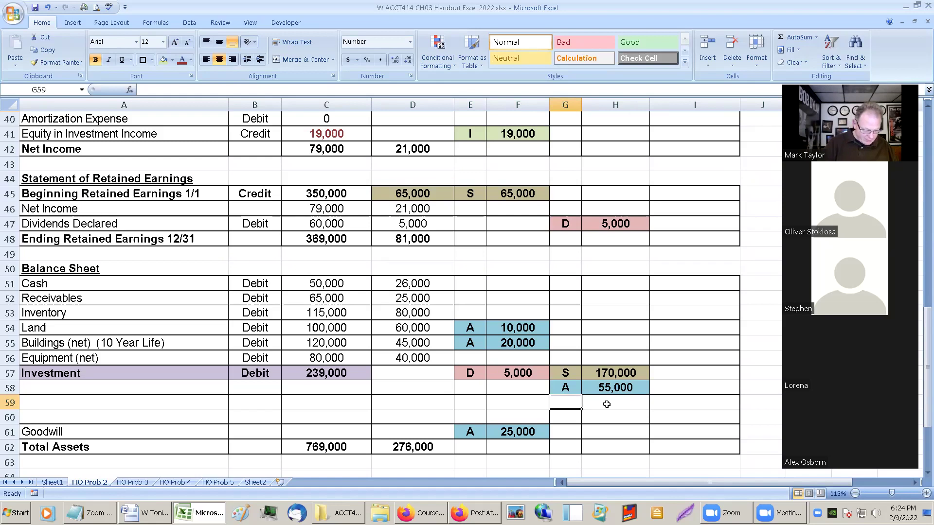
type("i")
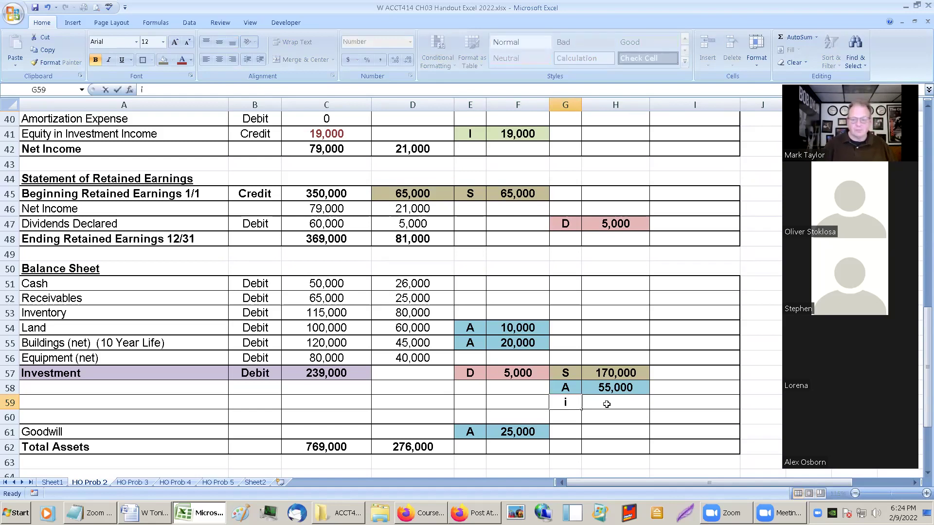
key("BackSpace")
type("I")
left_click(607, 404)
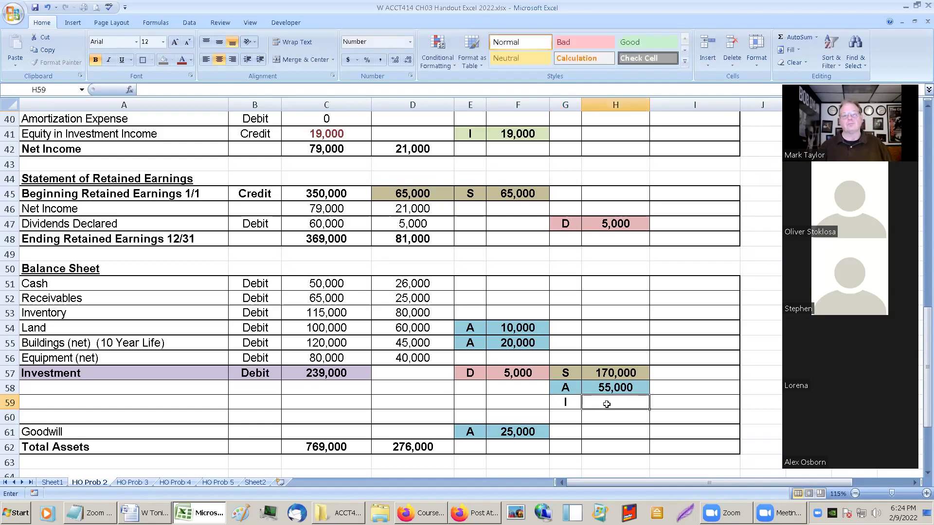
type("19000")
key("Return")
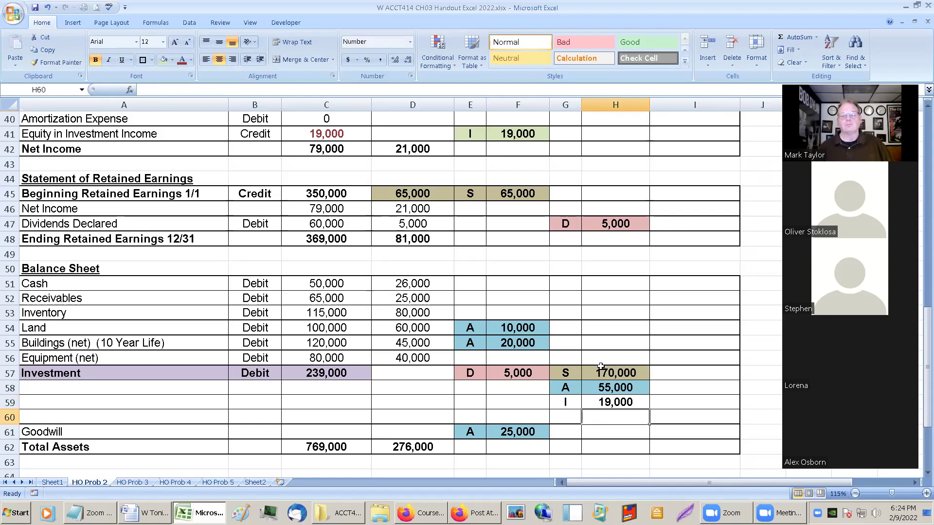
Shade the I note and its 19,000 credit in G59:H59 with the same light green as the I debit.
left_click(568, 401)
left_click_drag(568, 402, 615, 401)
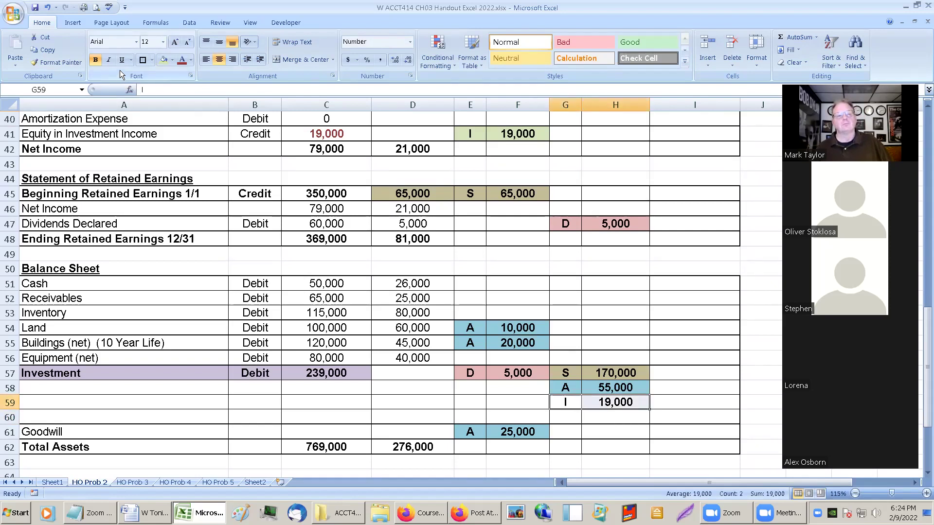
left_click(162, 62)
left_click(544, 312)
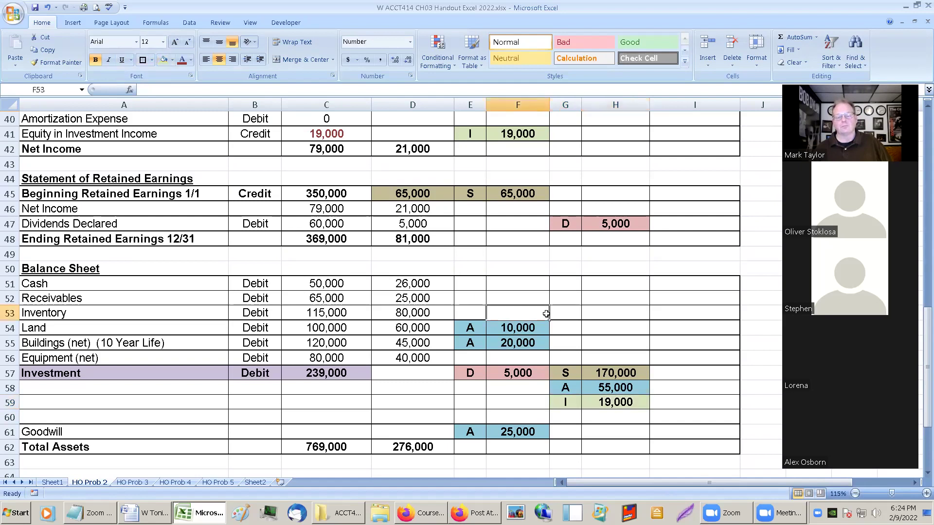
Shade the Land and Buildings rows of the fair value list, A10:C11, orange.
scroll(550, 313, "down", 1)
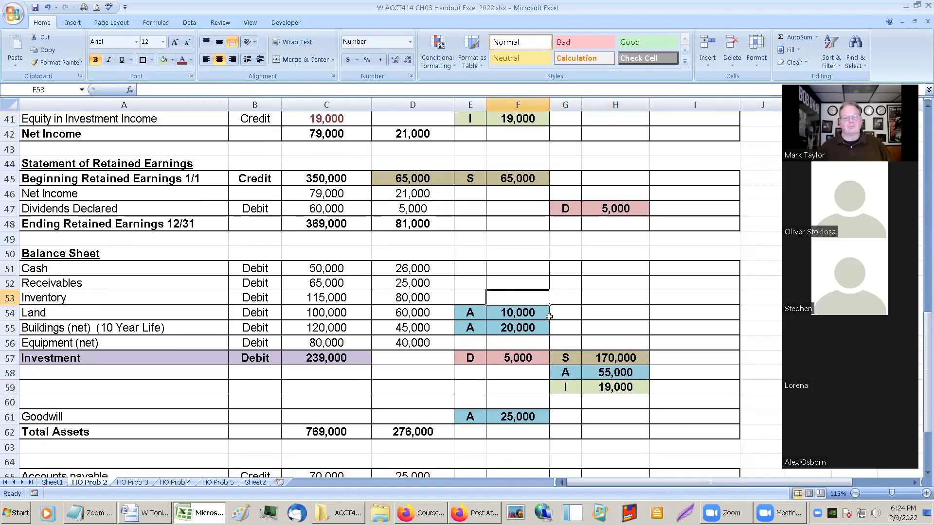
scroll(611, 348, "up", 2)
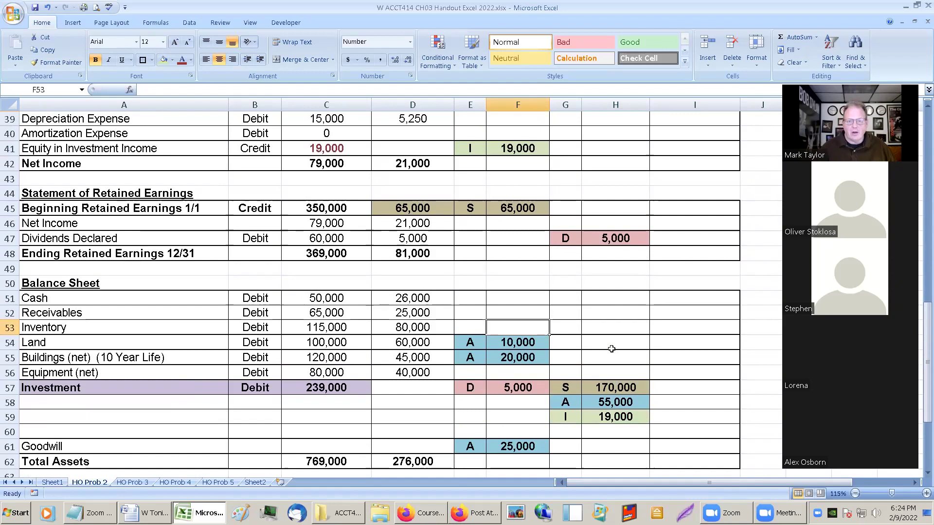
scroll(598, 261, "up", 4)
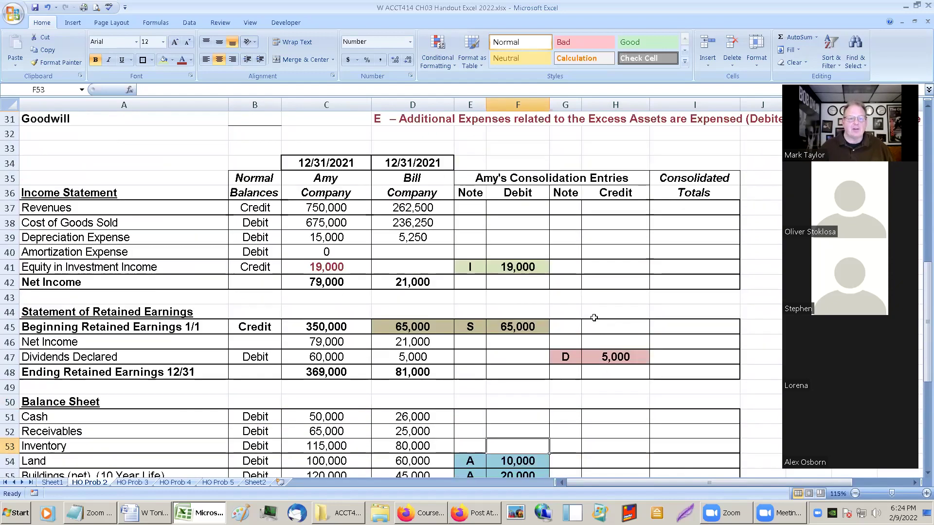
left_click(394, 206)
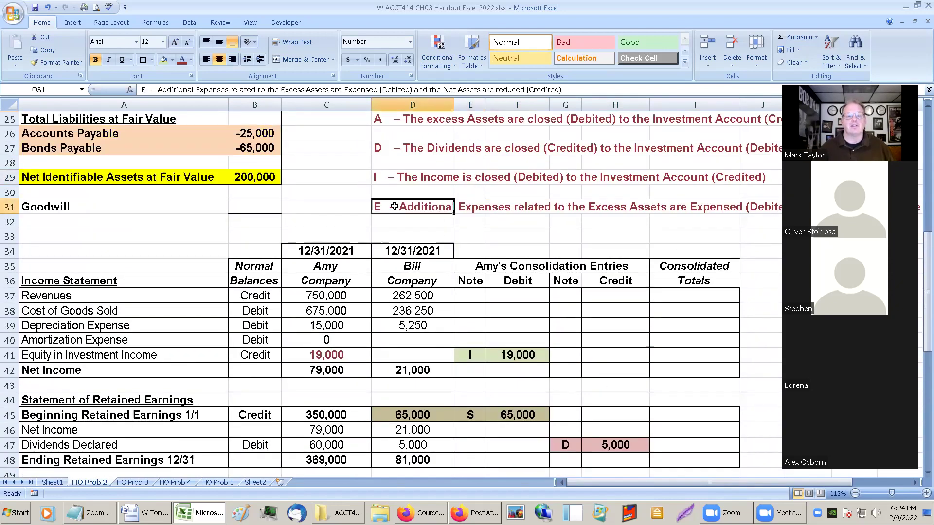
scroll(396, 207, "up", 6)
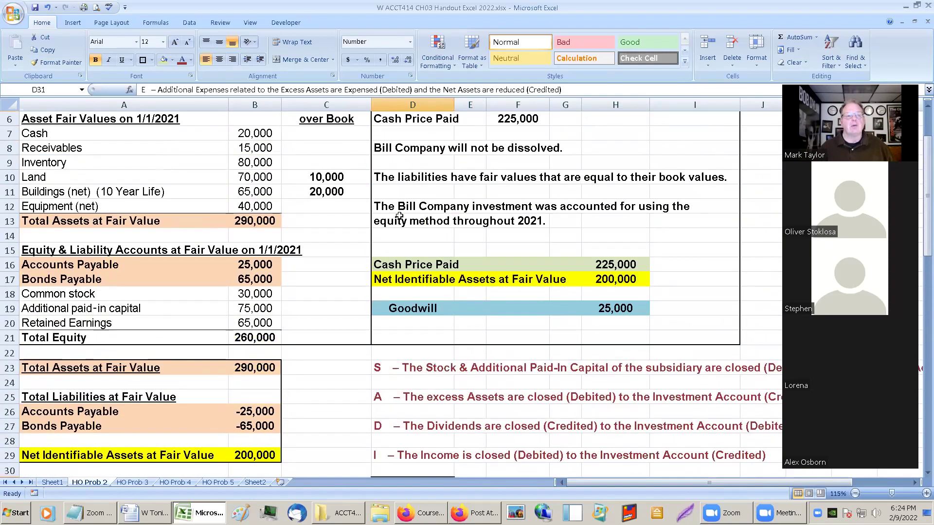
left_click(75, 191)
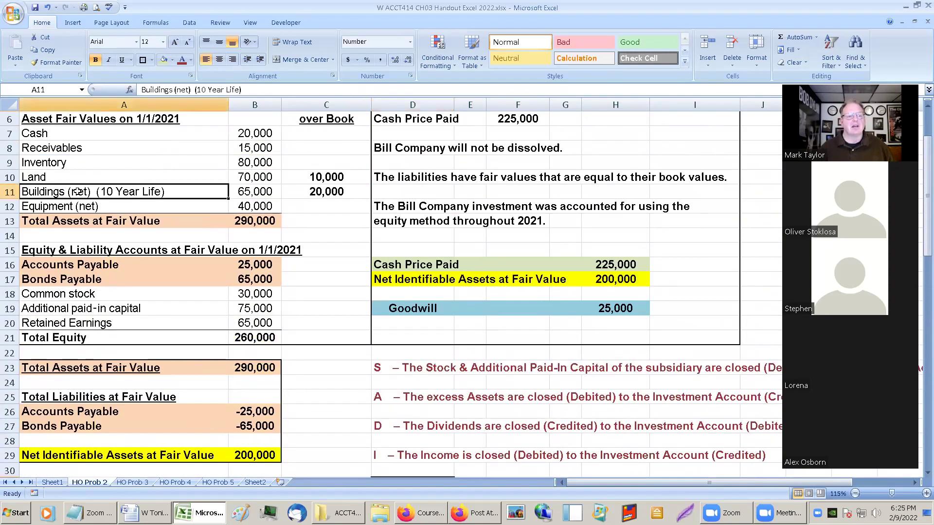
left_click_drag(72, 180, 306, 191)
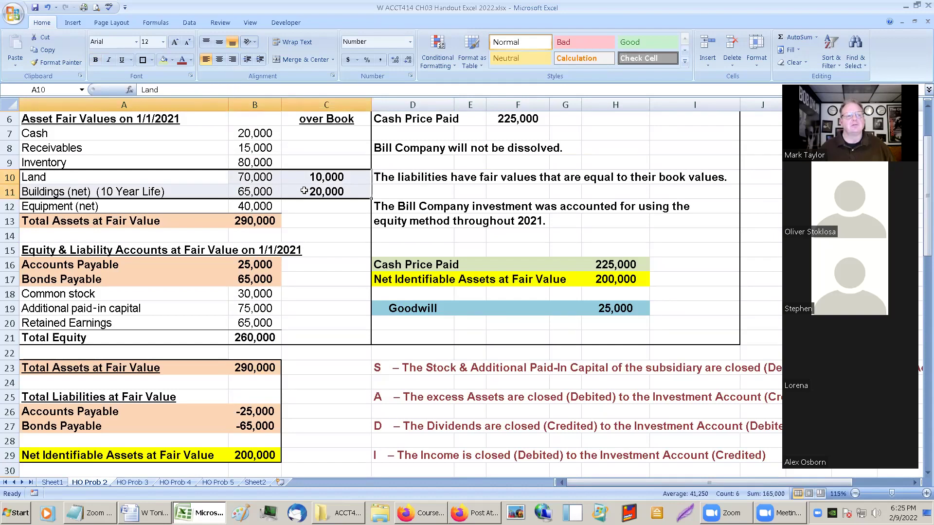
left_click(172, 60)
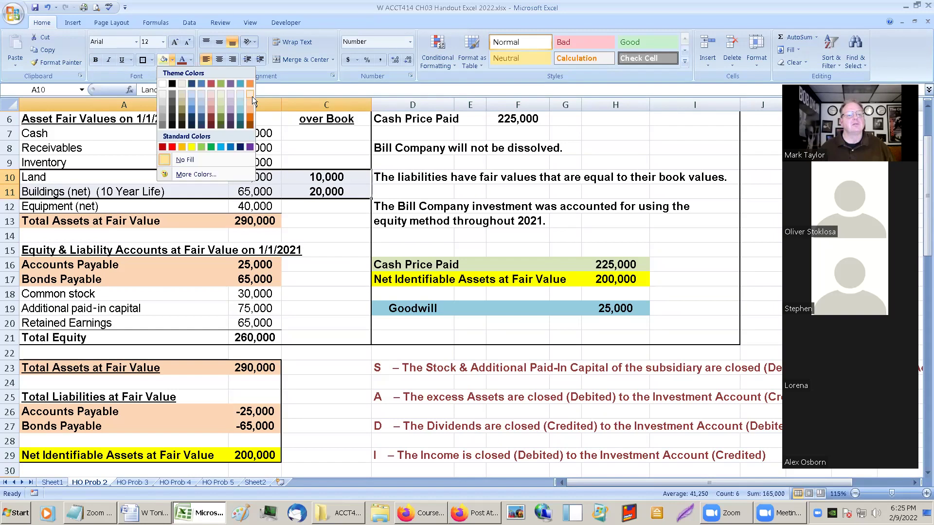
left_click(181, 147)
left_click(181, 146)
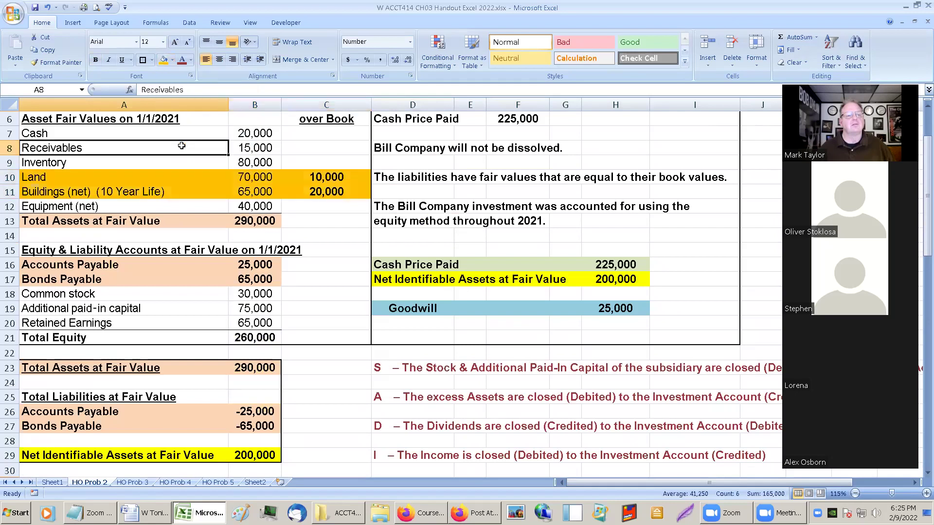
Make the Land and Buildings (net) labels in A10:A11 bold.
left_click(252, 189)
left_click_drag(34, 178, 201, 195)
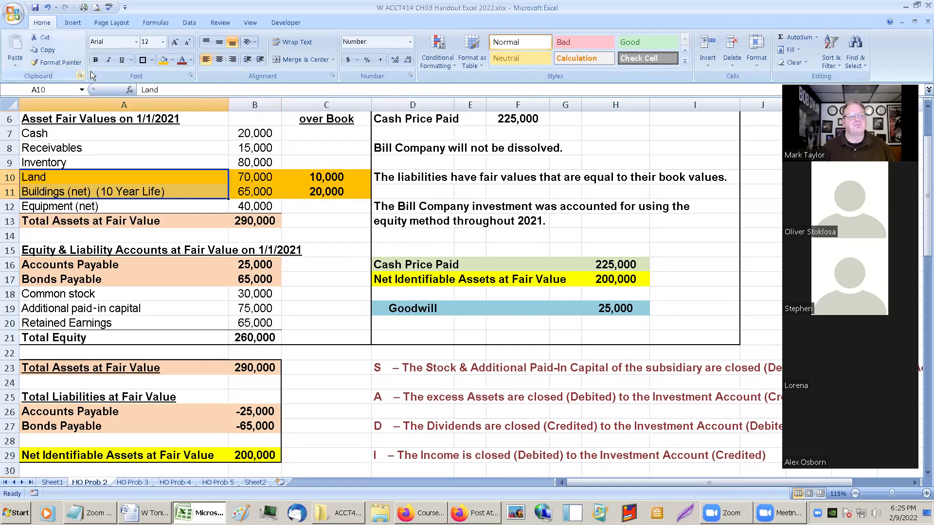
left_click(96, 60)
Examine the excess over book amounts for Land and Buildings in C10:C11 and the building's useful life.
left_click(311, 183)
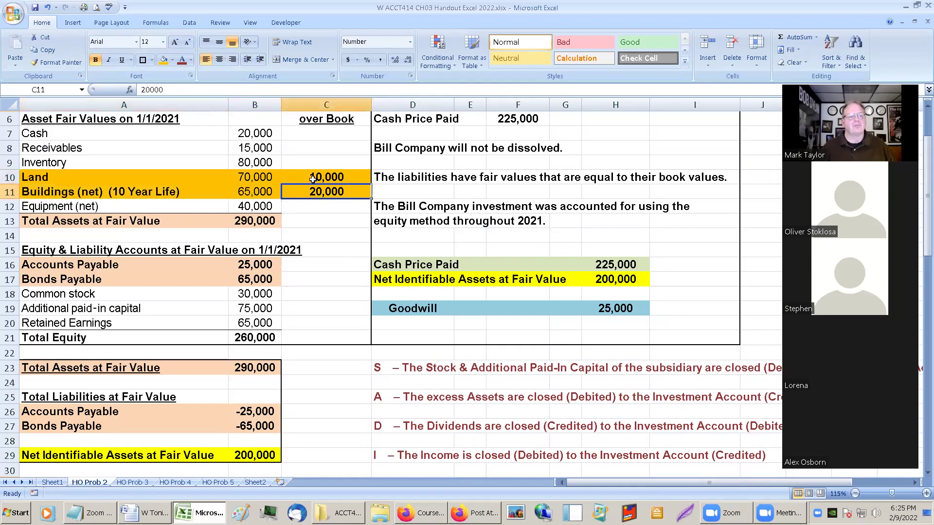
left_click(317, 189)
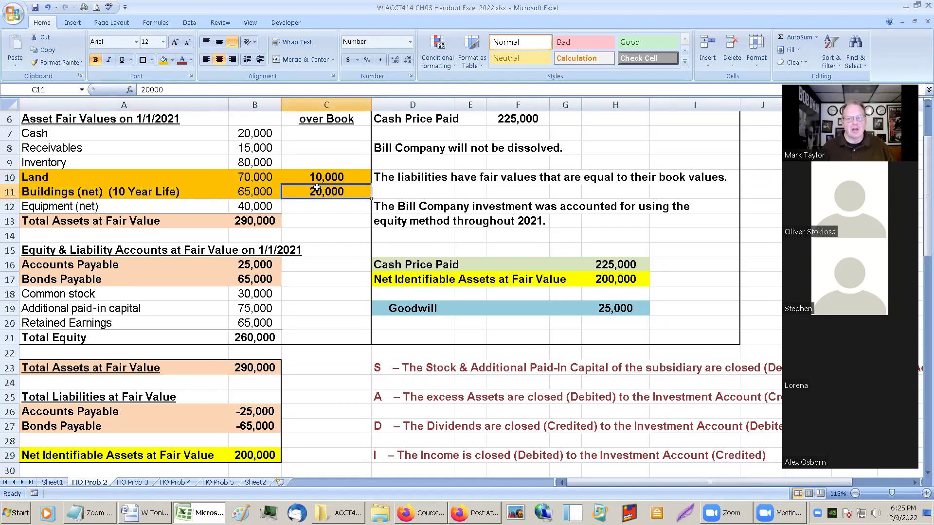
left_click(314, 176)
left_click(315, 192)
left_click(320, 179)
left_click(321, 191)
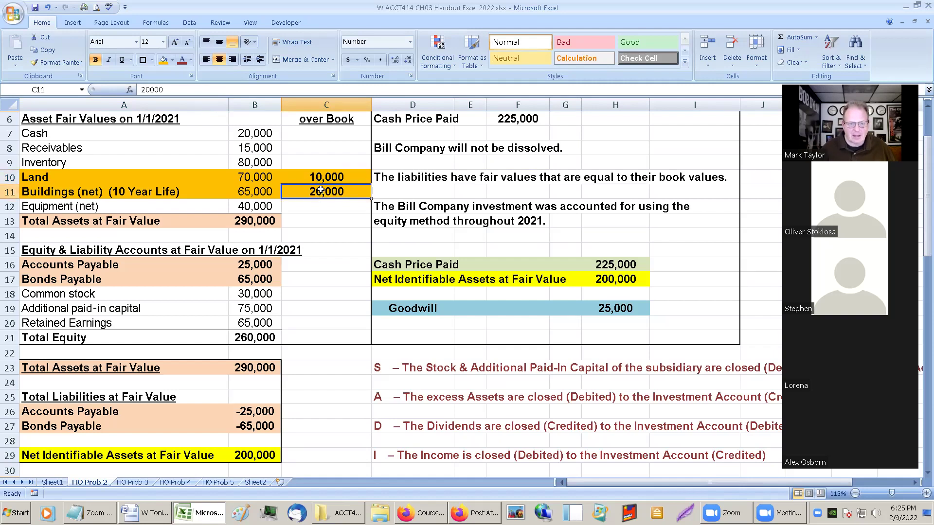
left_click(319, 178)
left_click(321, 192)
left_click(323, 178)
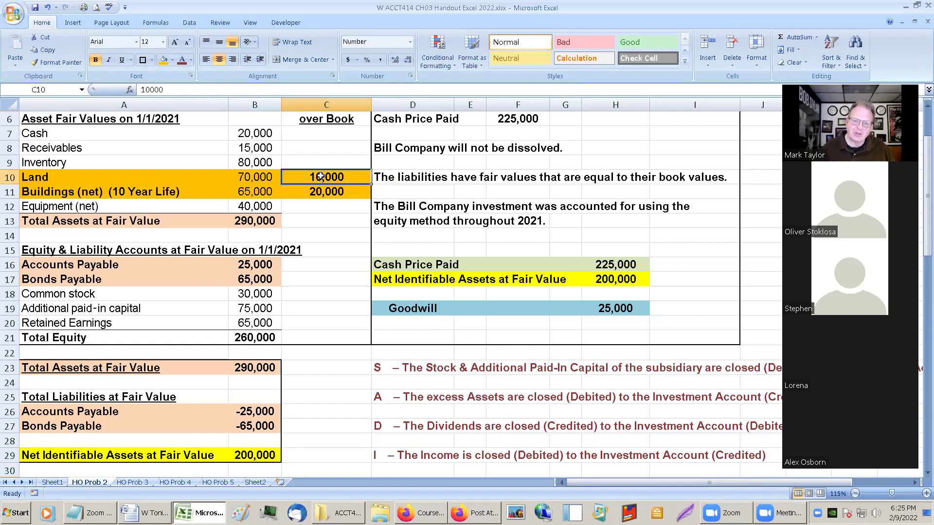
left_click(302, 191)
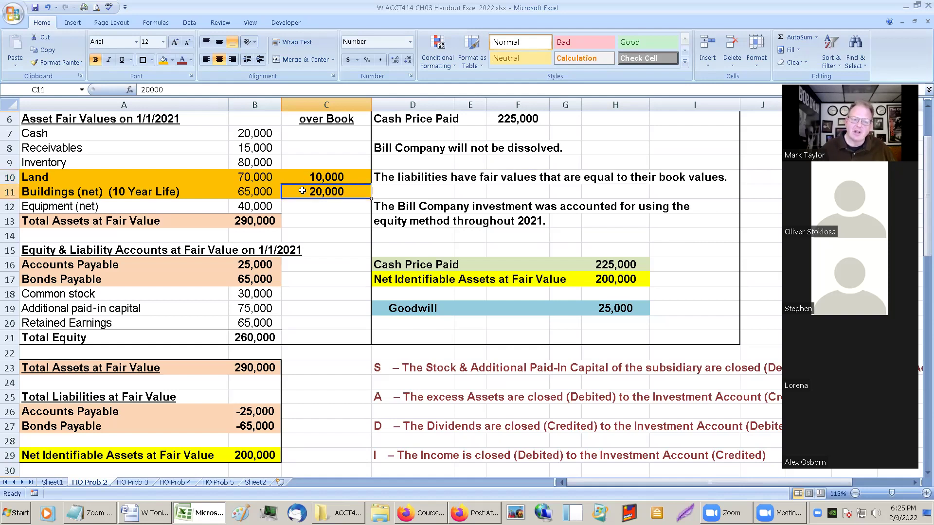
left_click_drag(77, 192, 317, 191)
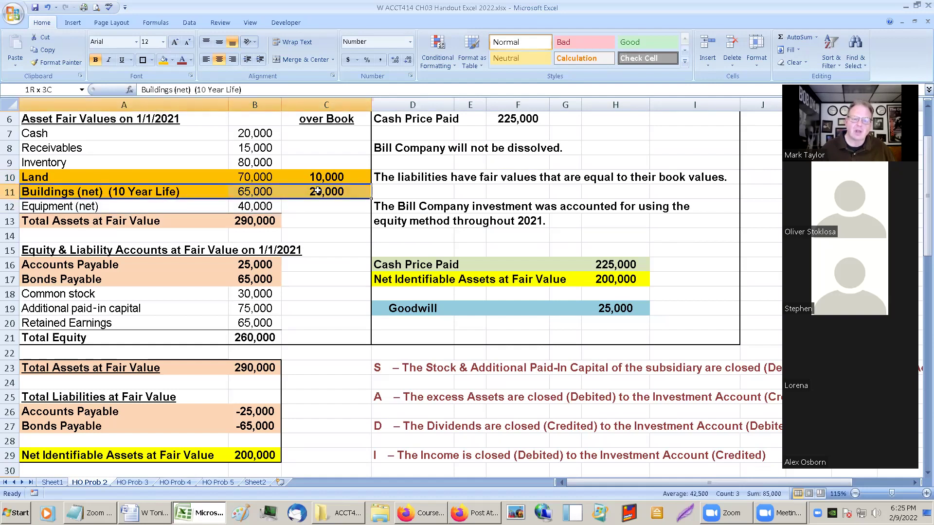
left_click_drag(318, 190, 317, 191)
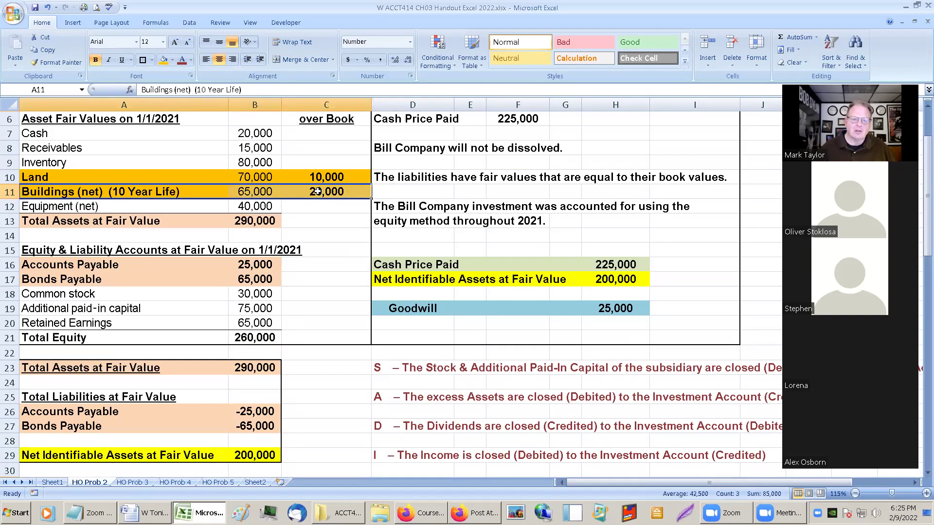
left_click(319, 207)
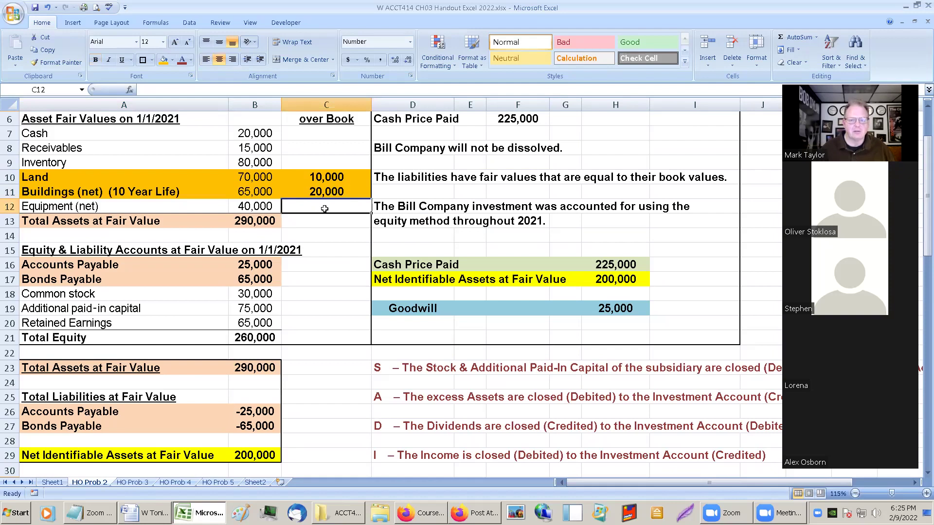
Clear the Goodwill line in A31:B31 below Net Identifiable Assets at Fair Value.
scroll(389, 287, "down", 2)
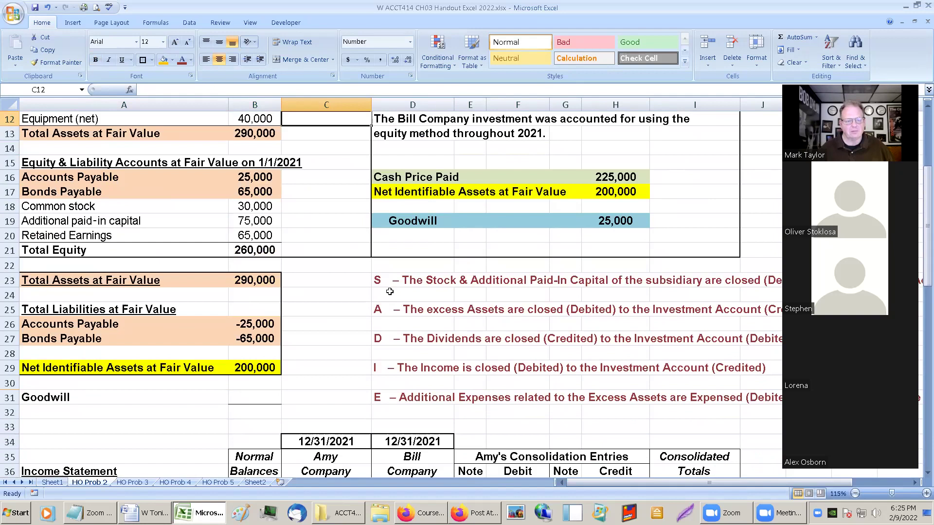
left_click_drag(56, 396, 269, 402)
key("Delete")
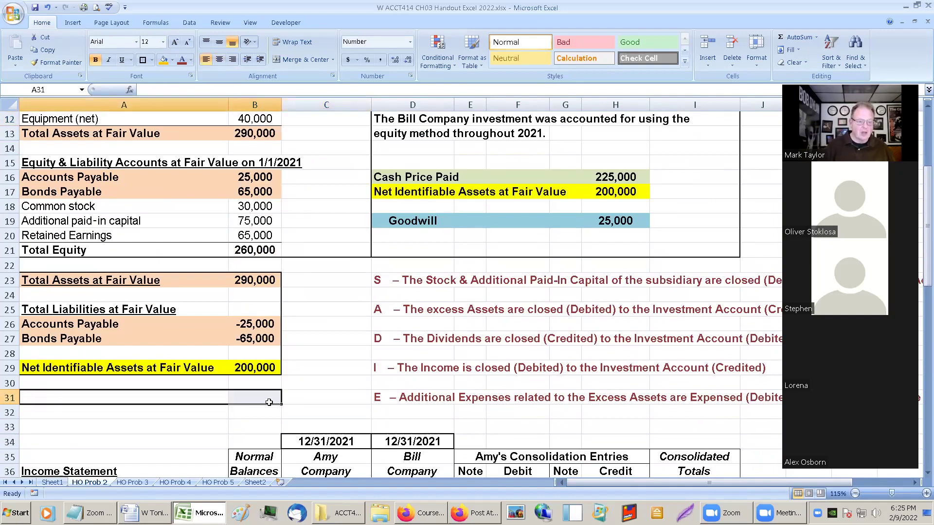
Enter the label "Building XS $20,000 / 10 years =" in A31, below Net Identifiable Assets at Fair Value.
key("shift+Left")
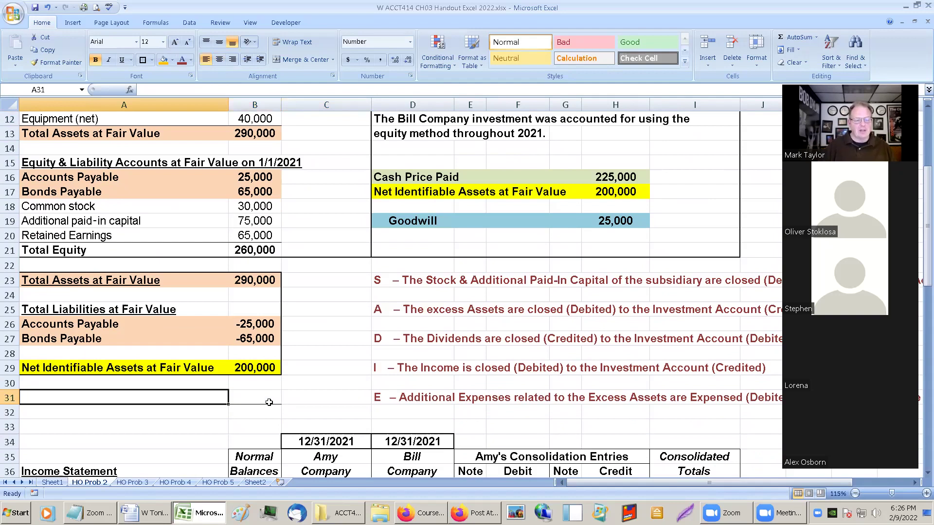
scroll(202, 377, "up", 1)
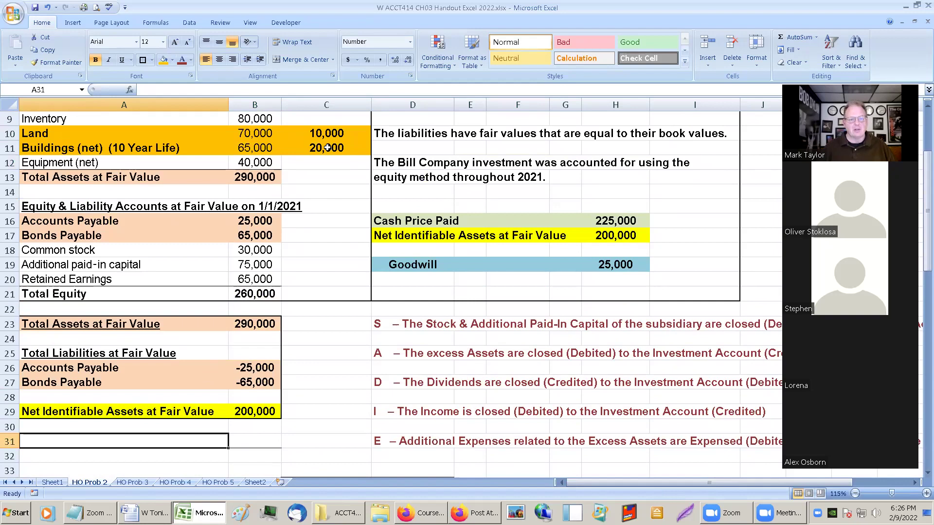
scroll(313, 235, "down", 1)
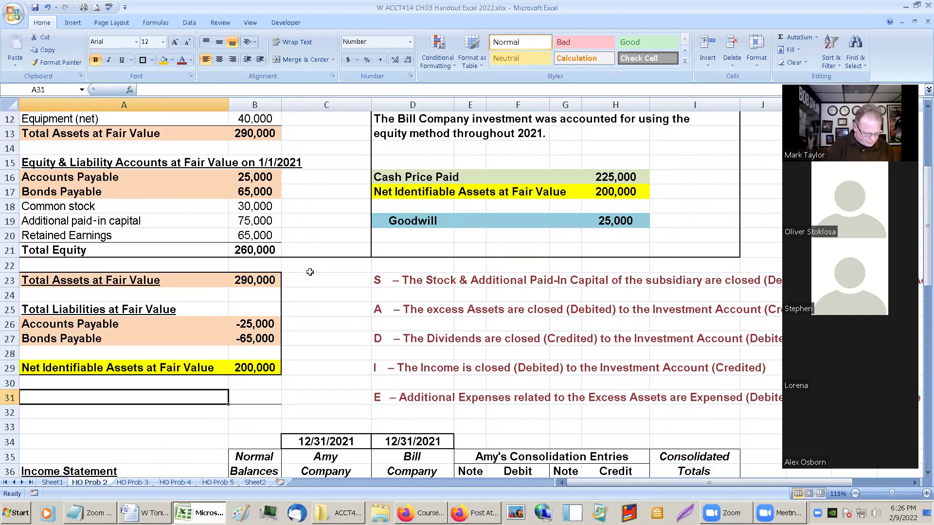
type("Building")
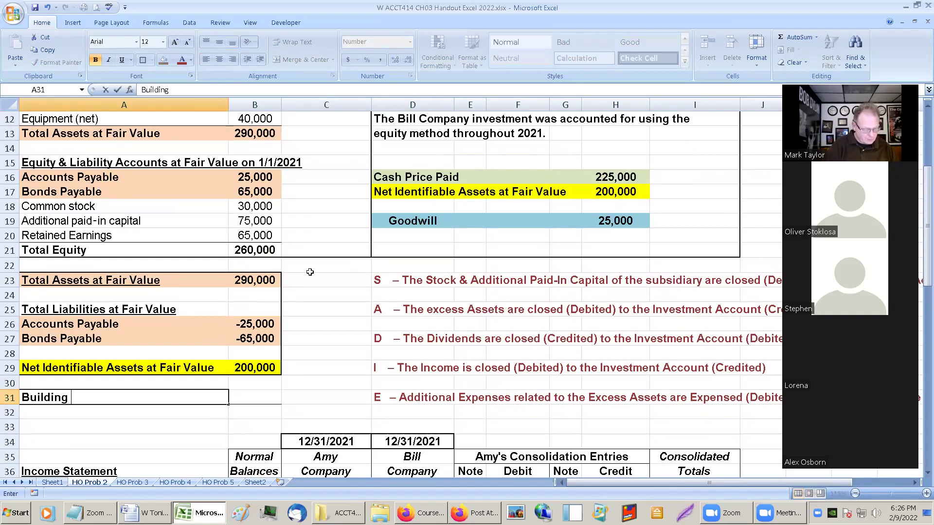
type(" XS")
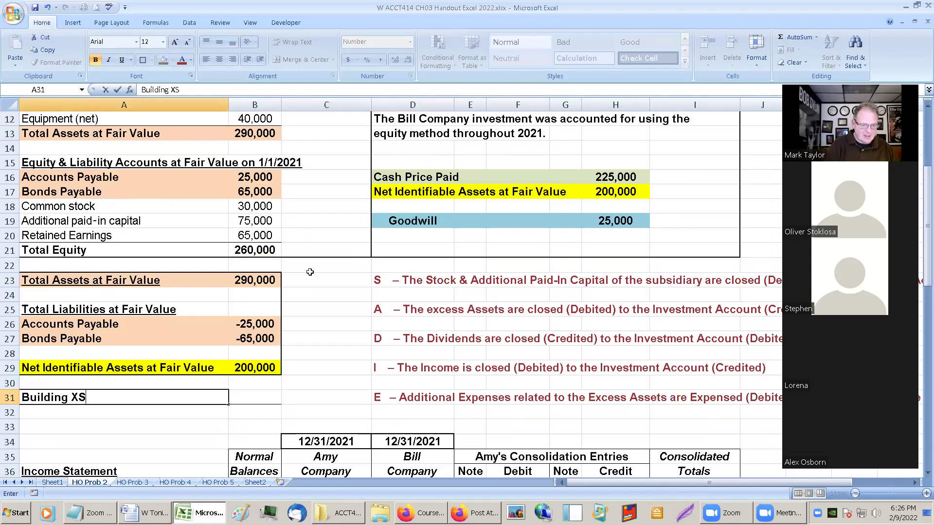
type(" $")
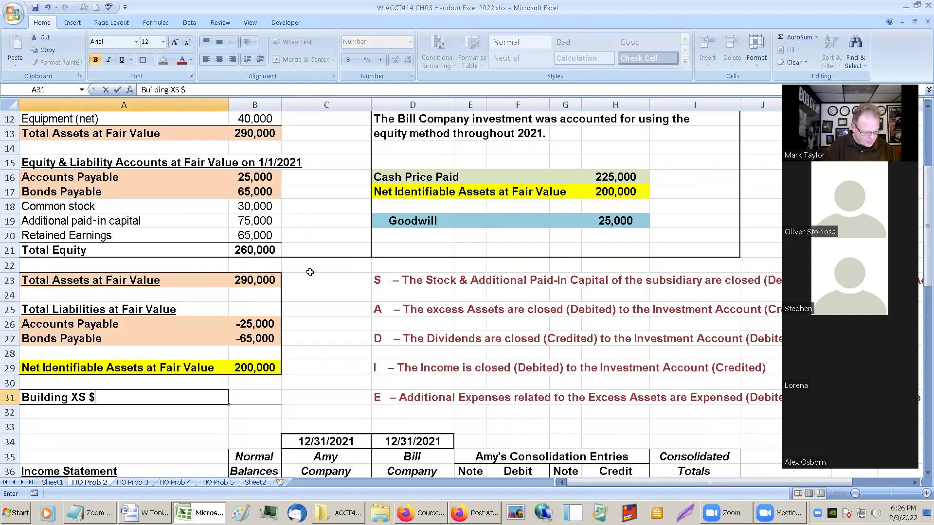
type("20,000")
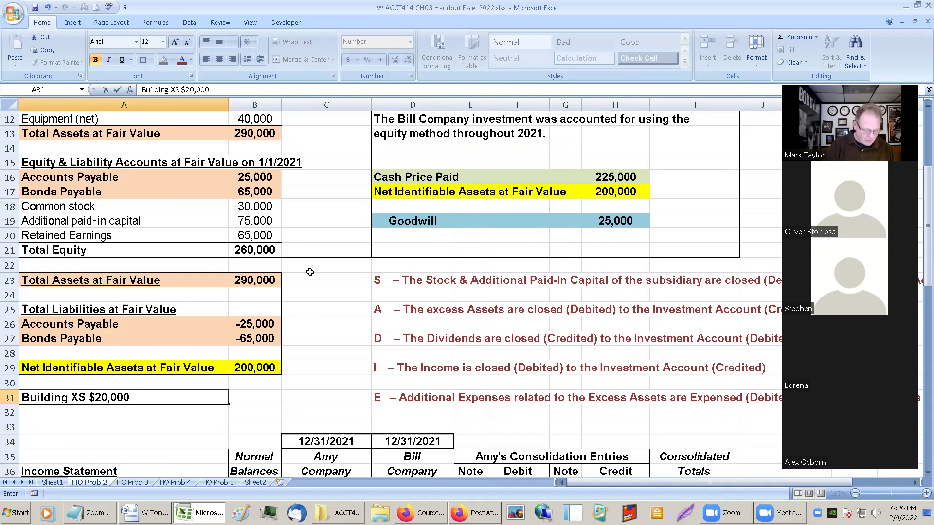
type(" /")
scroll(299, 269, "up", 1)
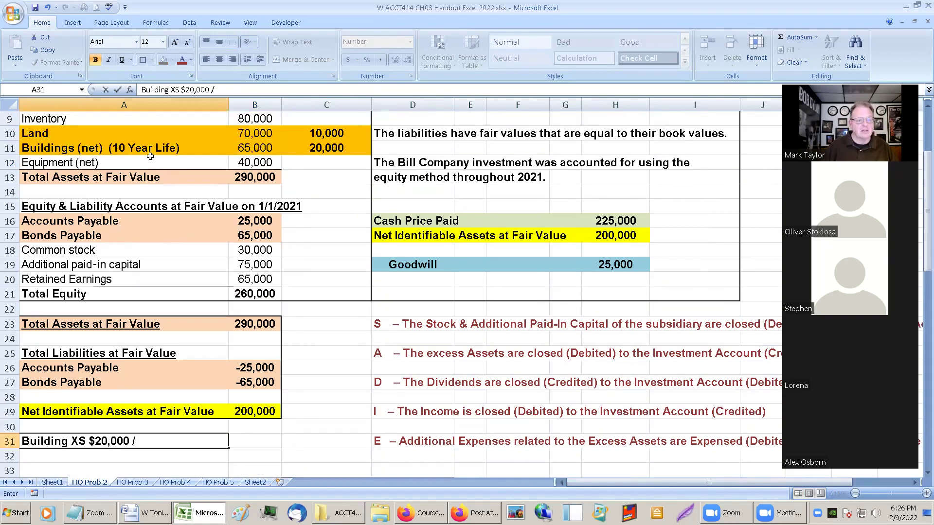
type("10")
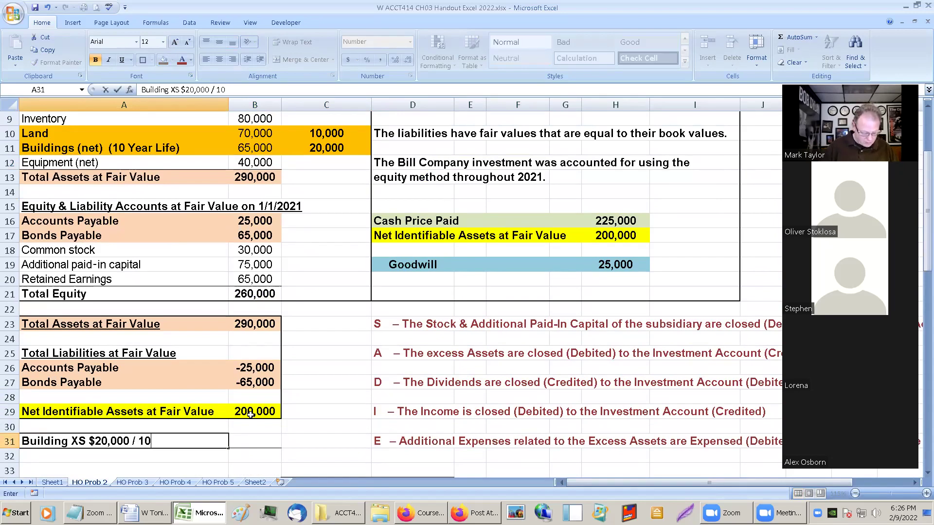
type(" years =")
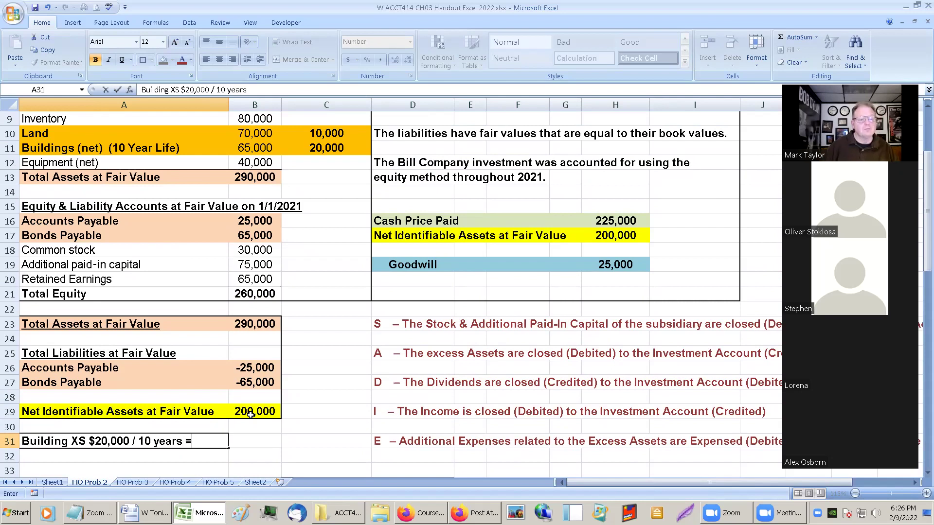
Enter 2,000 in B31 as the result of the excess building calculation.
key("Tab")
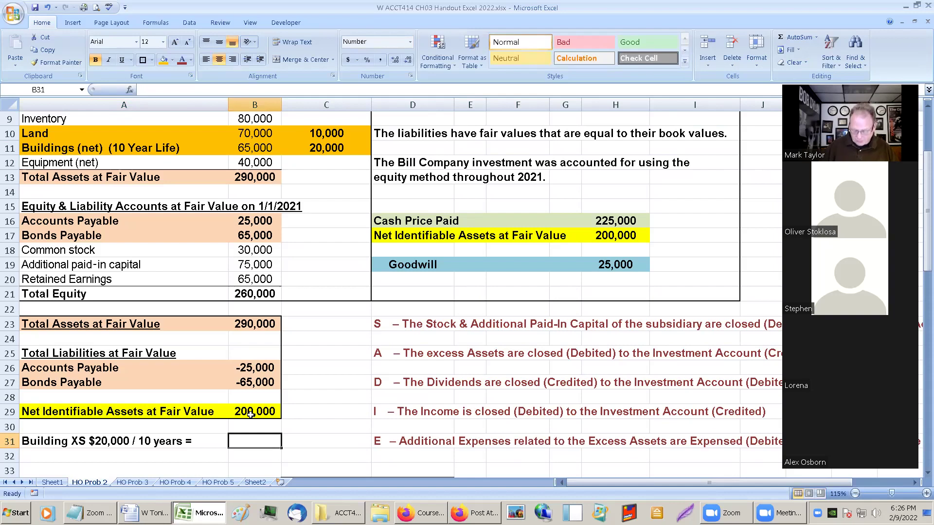
type("2,000")
key("Return")
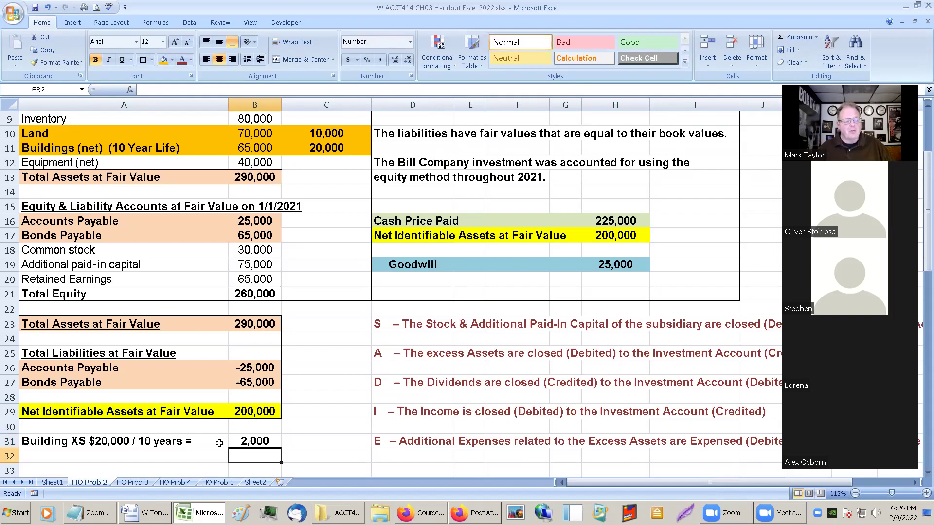
Add the note "Depreciation Expense per Year" beside the building calculation, split over the three cells C30:C32.
scroll(247, 441, "down", 1)
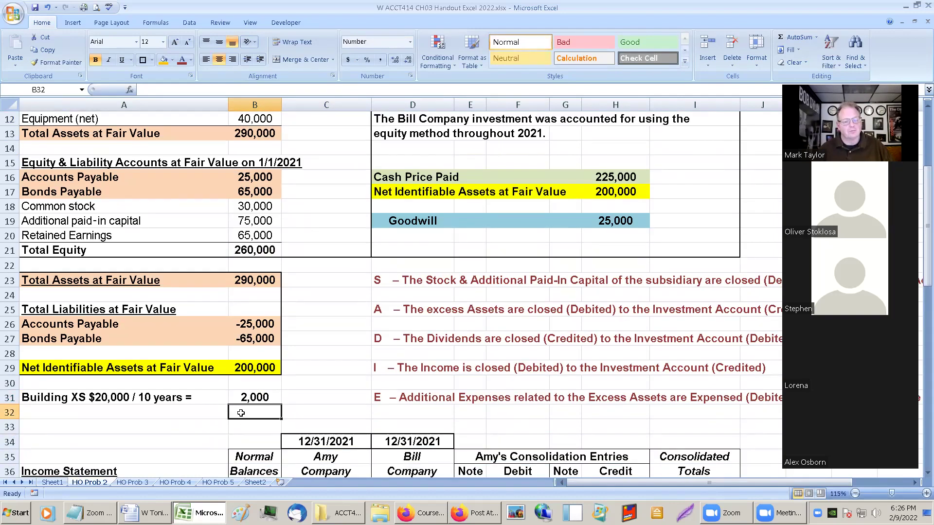
left_click(312, 386)
type("Dep")
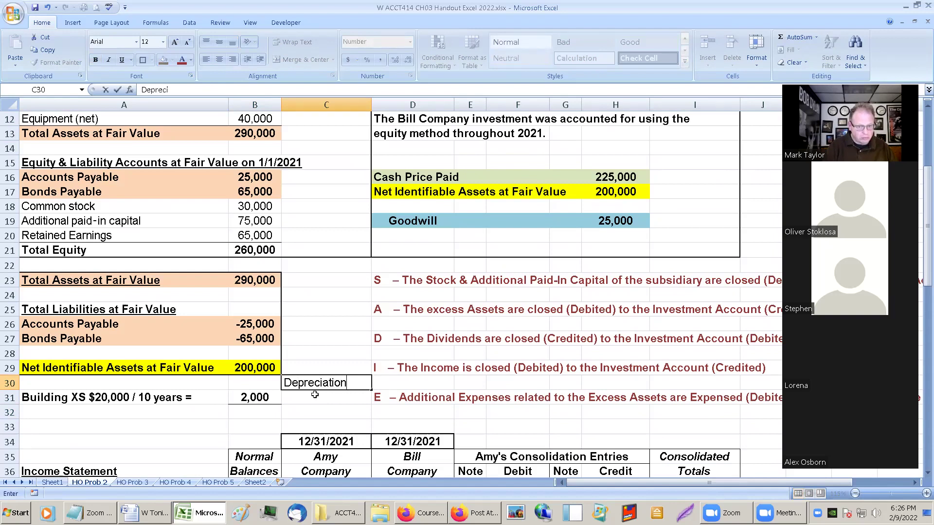
type("reciation")
key("Return")
type("Expense")
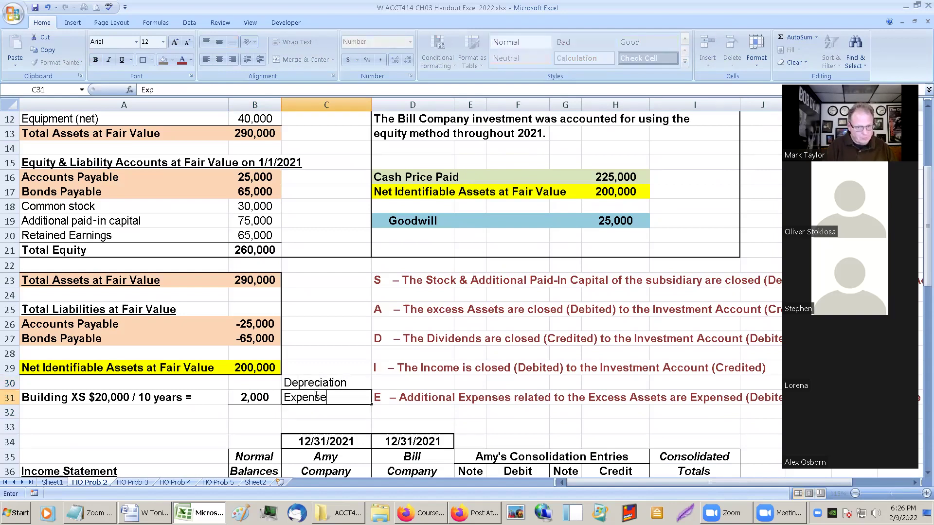
key("Return")
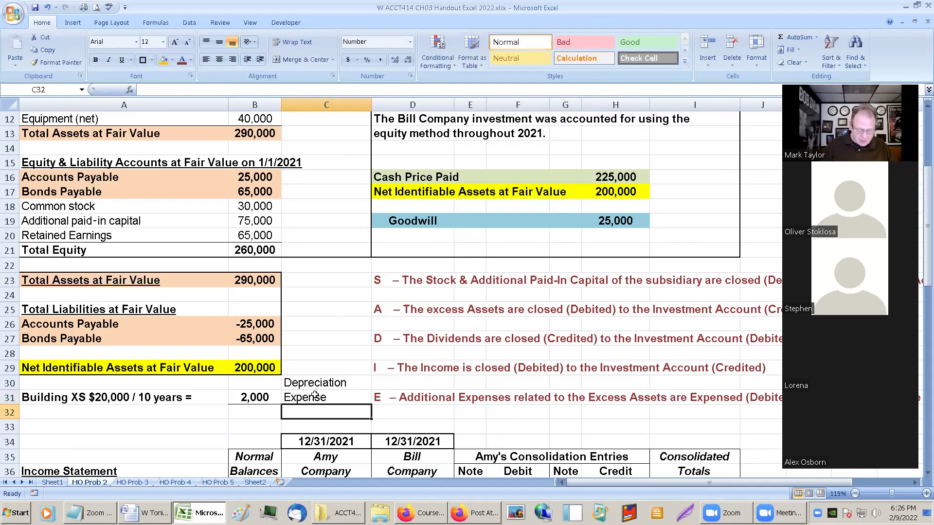
type("per Year")
key("Return")
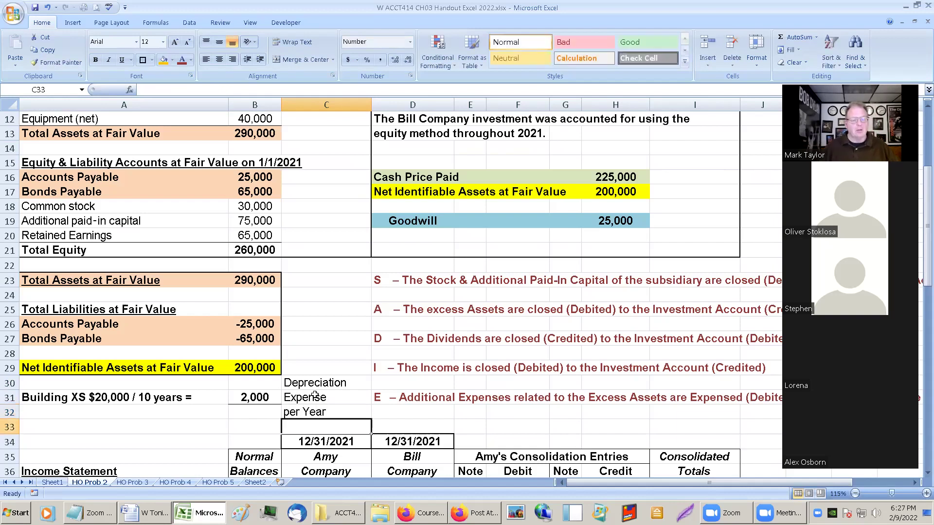
Shade the depreciation amount and its note, B30:C32, light grey and put an outside border around the range.
left_click(259, 398)
left_click_drag(254, 381, 330, 412)
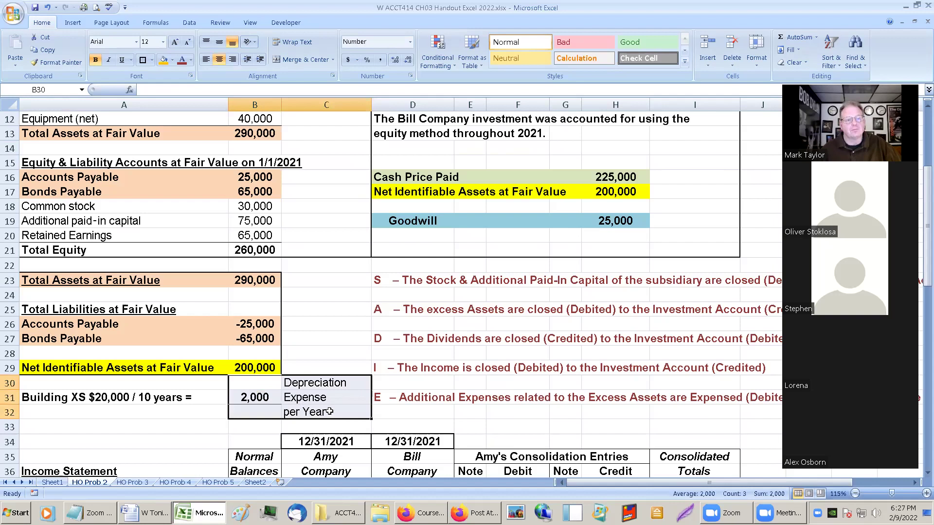
left_click(173, 60)
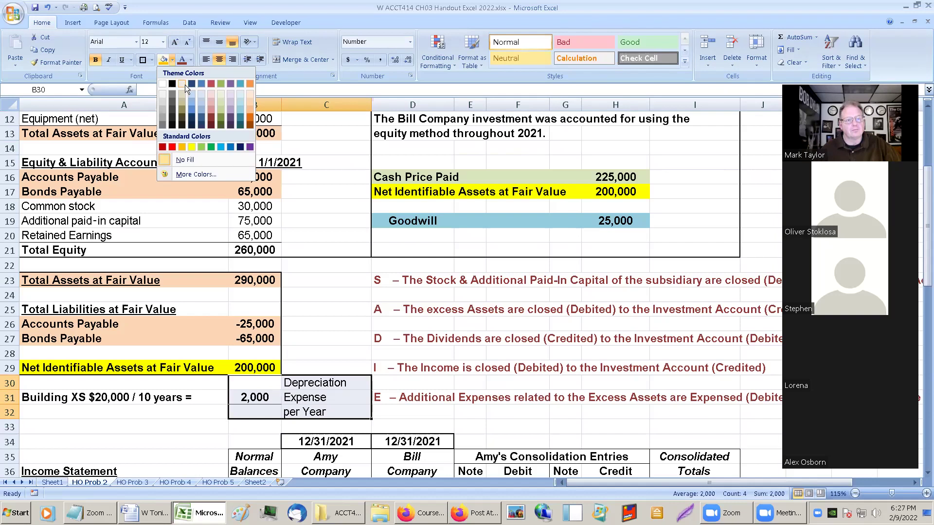
left_click(163, 103)
left_click(314, 263)
scroll(324, 330, "down", 2)
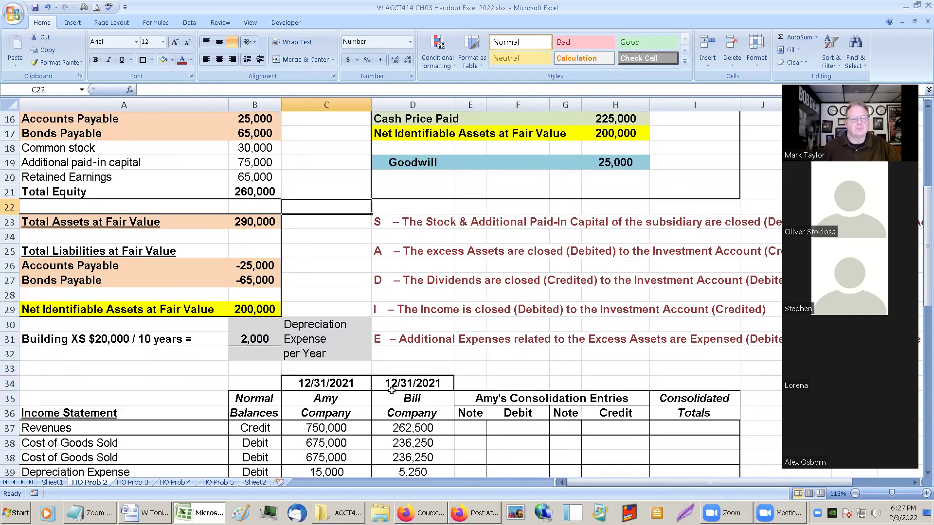
left_click_drag(258, 324, 308, 354)
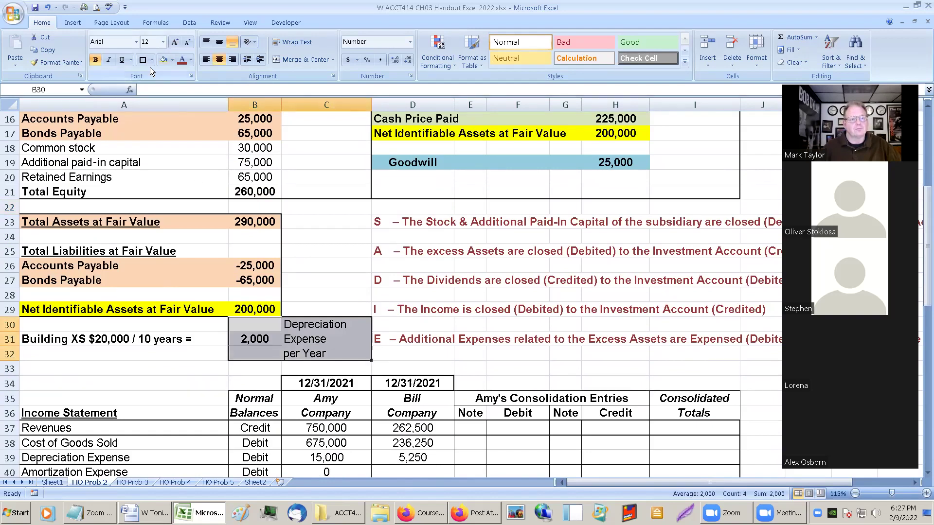
left_click(344, 223)
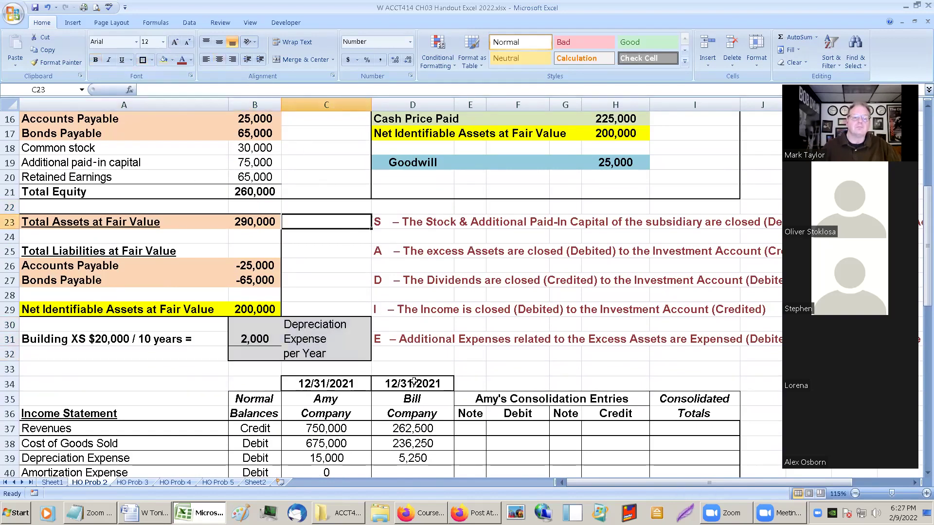
Record entry E on the Depreciation Expense row, with note E in E39 and a debit of 2,000 in F39.
scroll(413, 382, "down", 1)
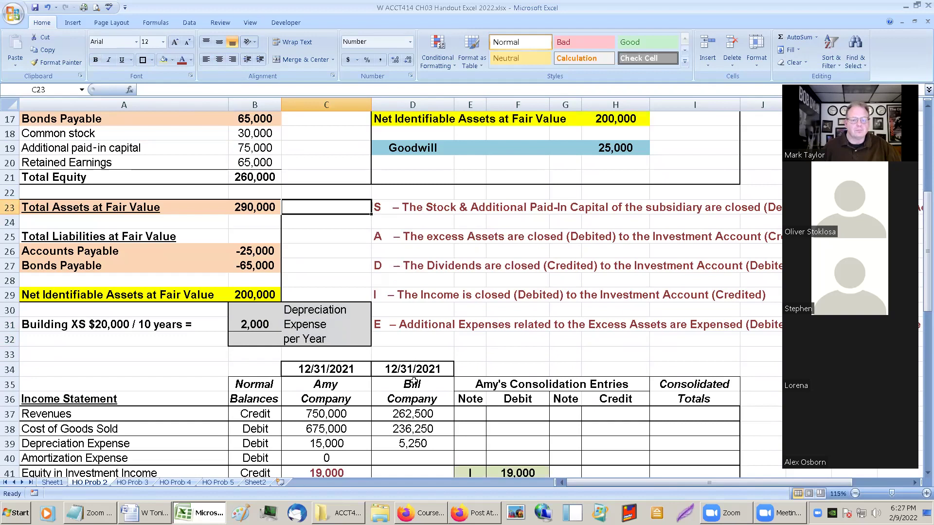
scroll(414, 381, "down", 1)
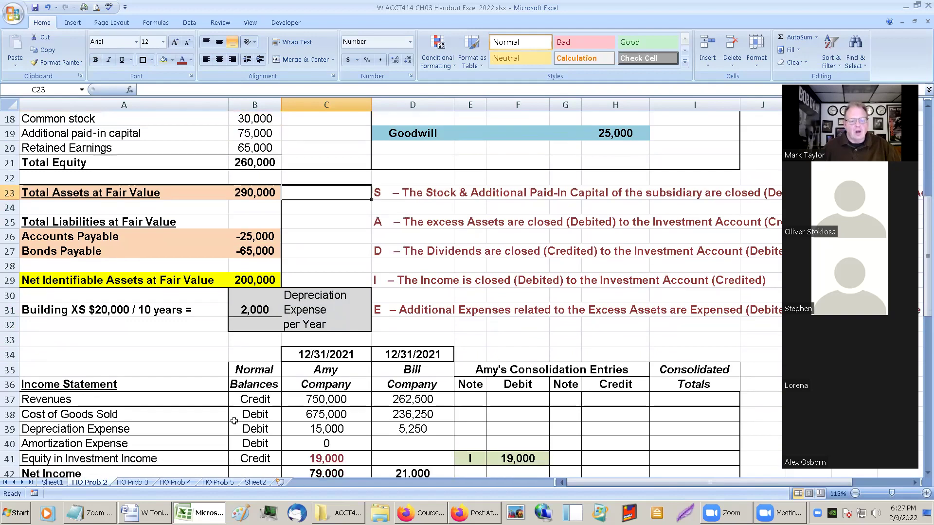
left_click(156, 432)
left_click(328, 429)
left_click(407, 429)
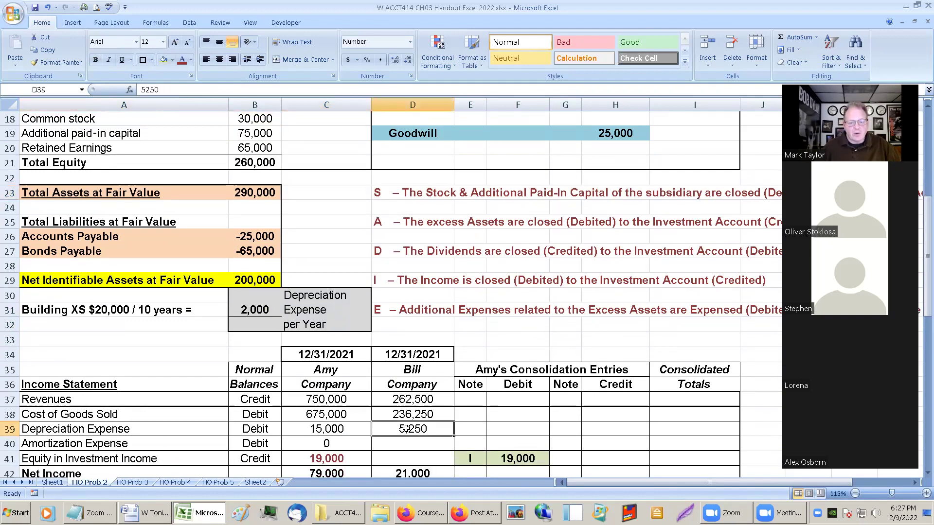
left_click(465, 428)
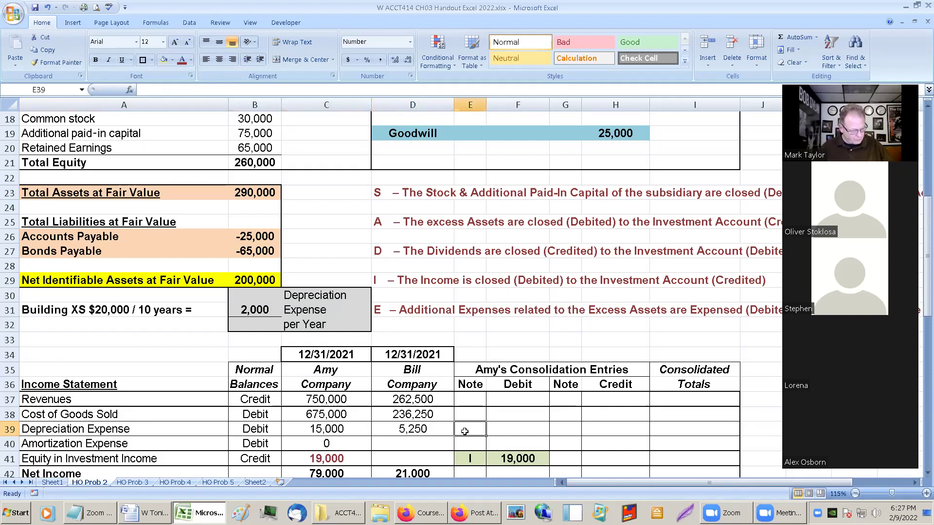
type("E")
left_click(516, 431)
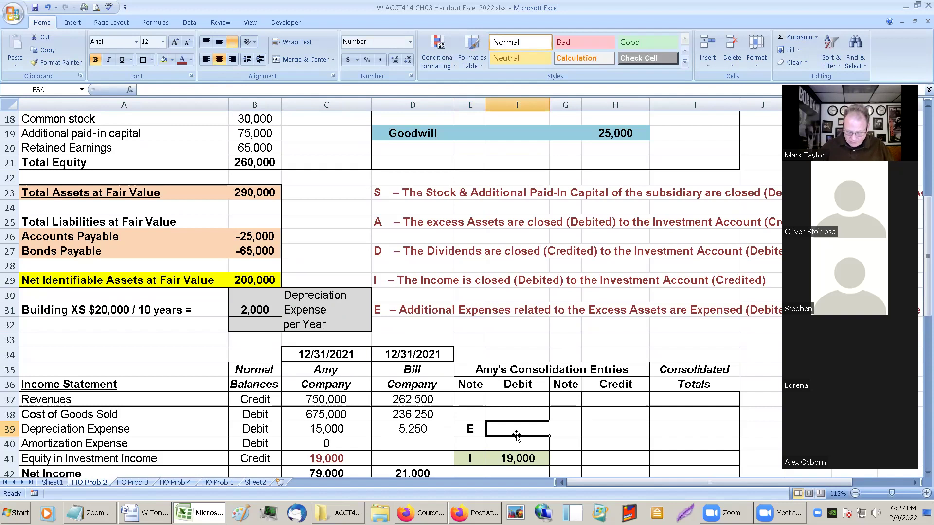
type("2000")
key("Return")
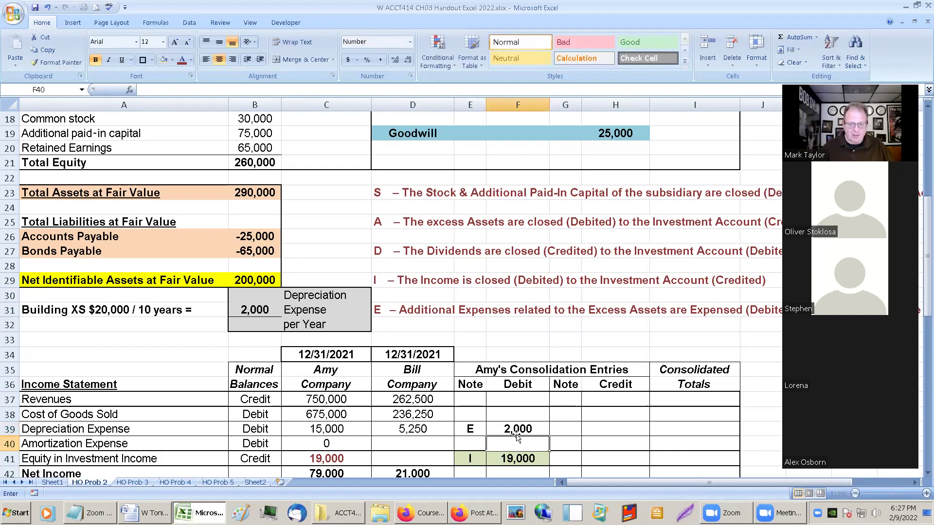
Compare Bill Company's net income in D42 with the equity income in C41, its entry I debit in F41 and the entry E debit in F39.
scroll(516, 440, "down", 1)
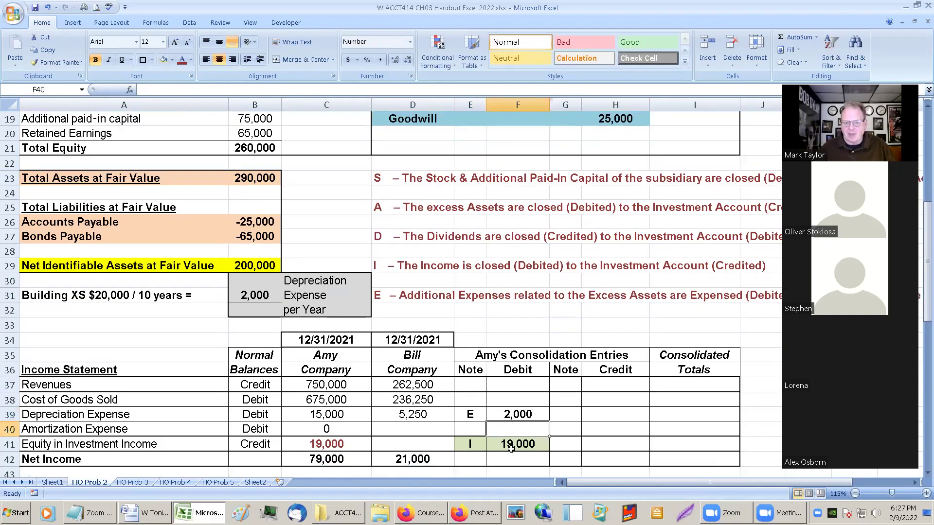
left_click(434, 459)
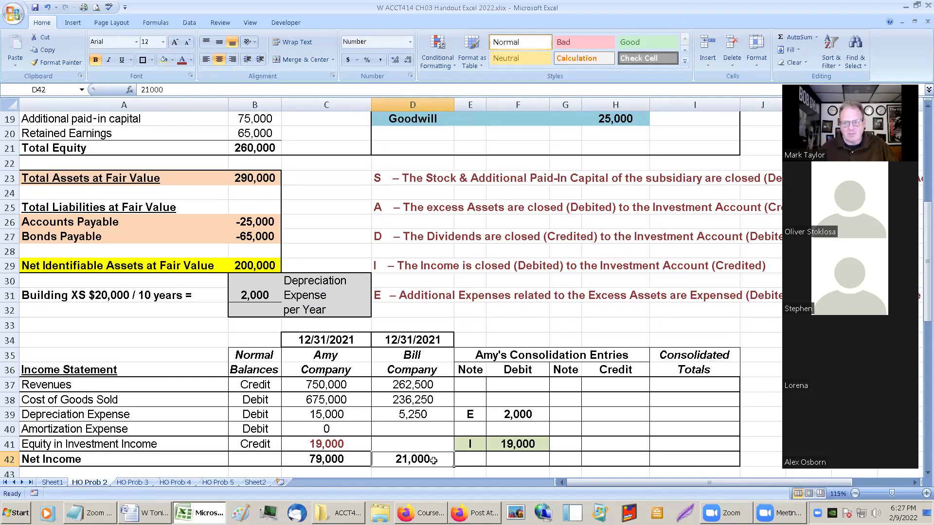
left_click(516, 445)
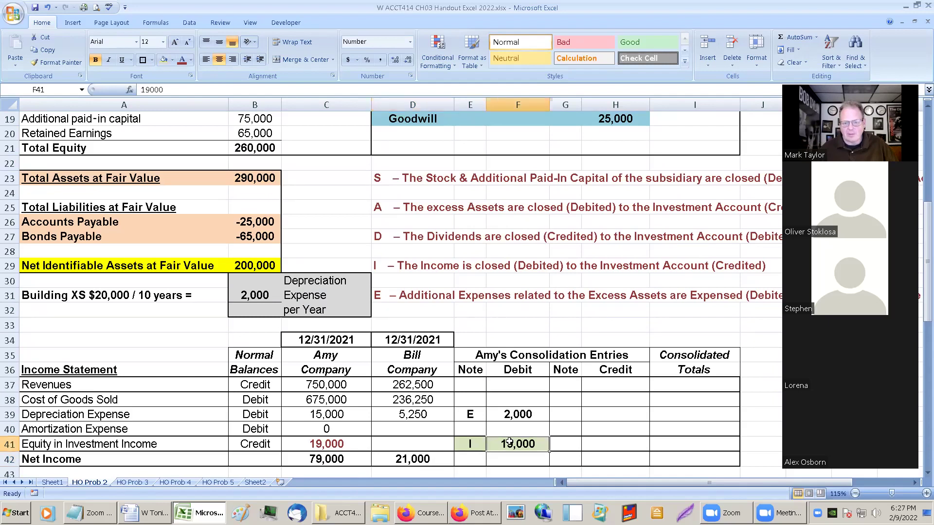
right_click(517, 446)
left_click(517, 446)
left_click(430, 462)
left_click(513, 417)
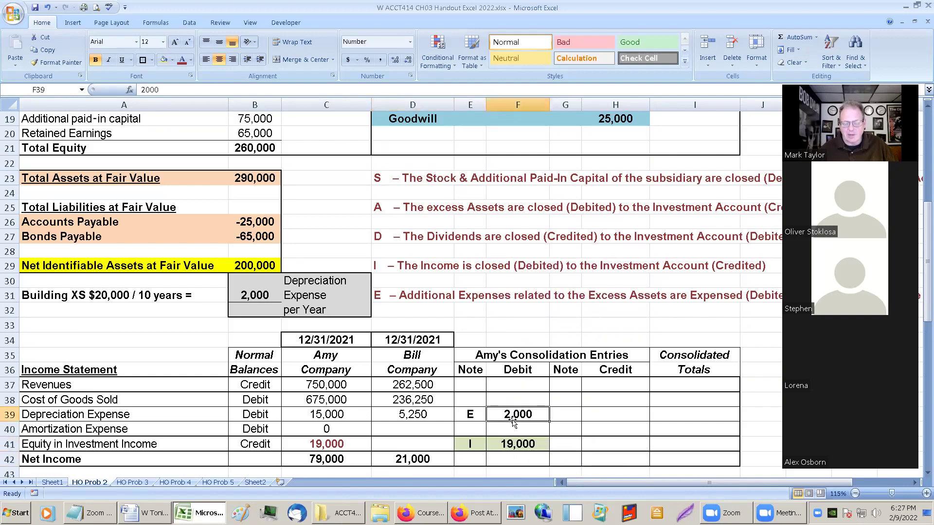
left_click(512, 443)
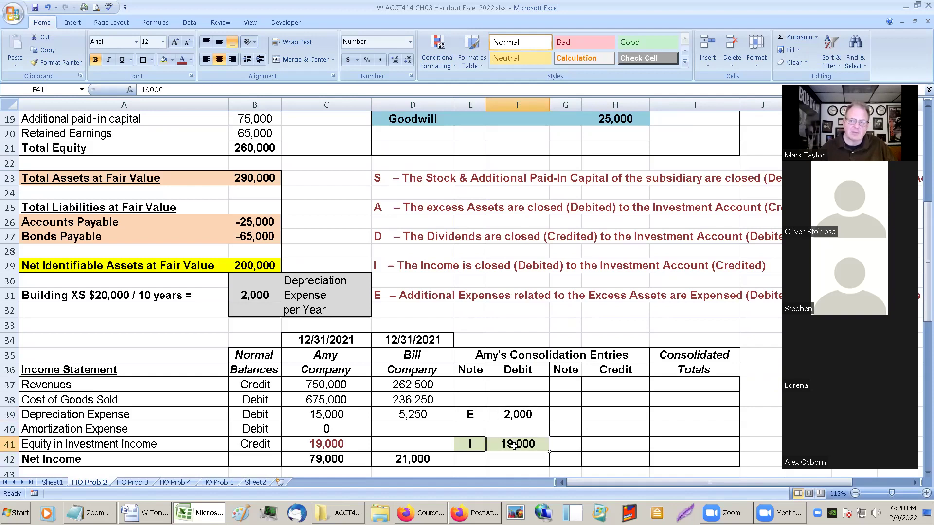
left_click(423, 461)
left_click(324, 444)
left_click(393, 460)
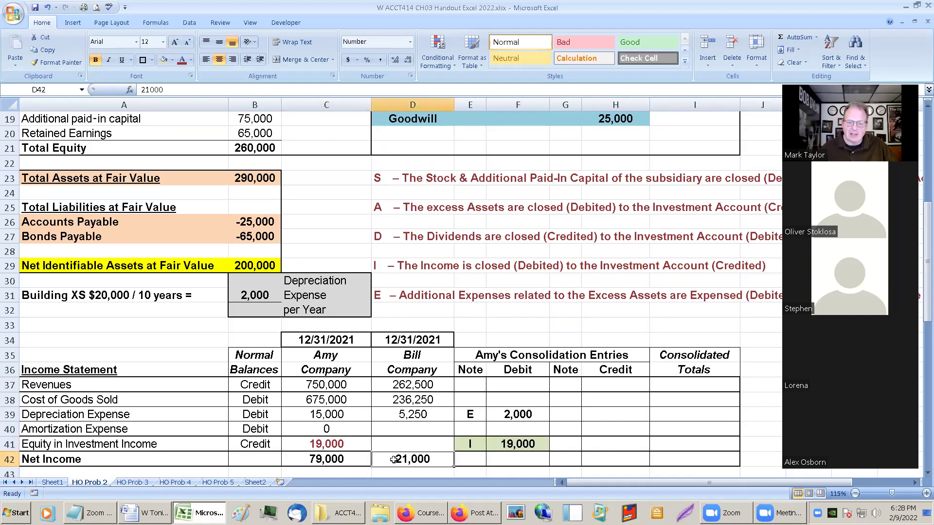
left_click(517, 417)
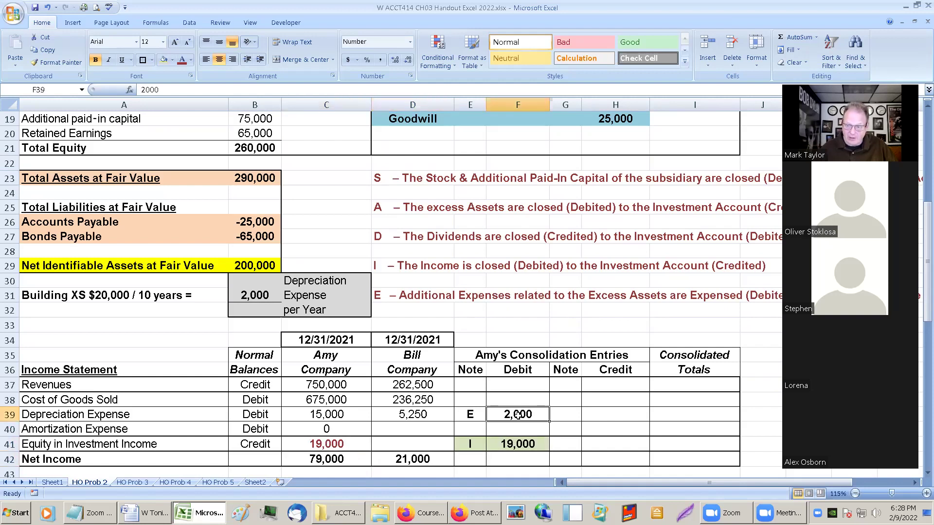
Trace entry I from the equity income in C41 to its debit in F41 and credit in H59, checking entry E in F39 alongside.
left_click(327, 442)
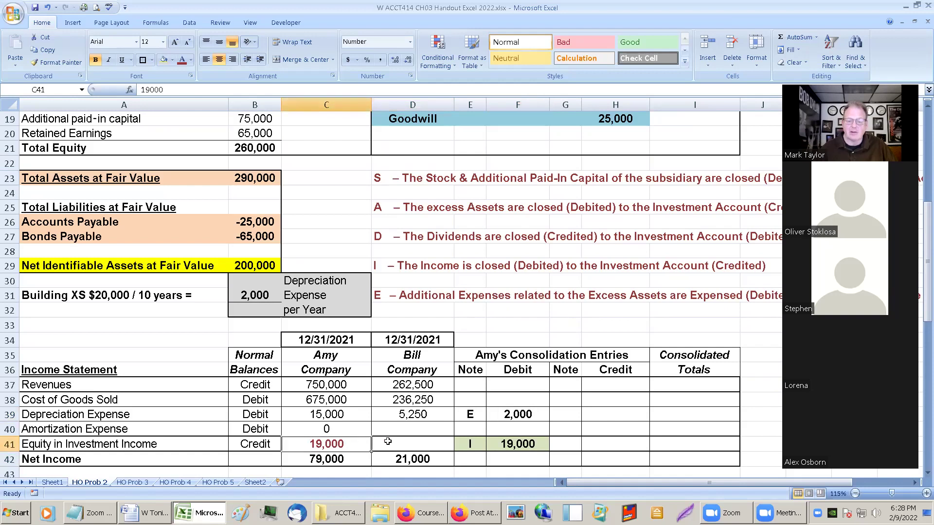
left_click(498, 443)
left_click(503, 417)
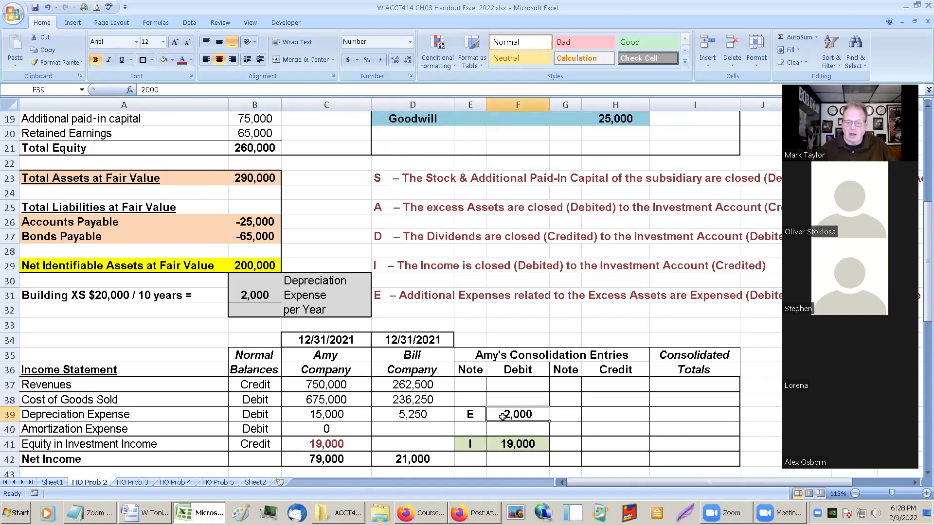
scroll(503, 417, "down", 5)
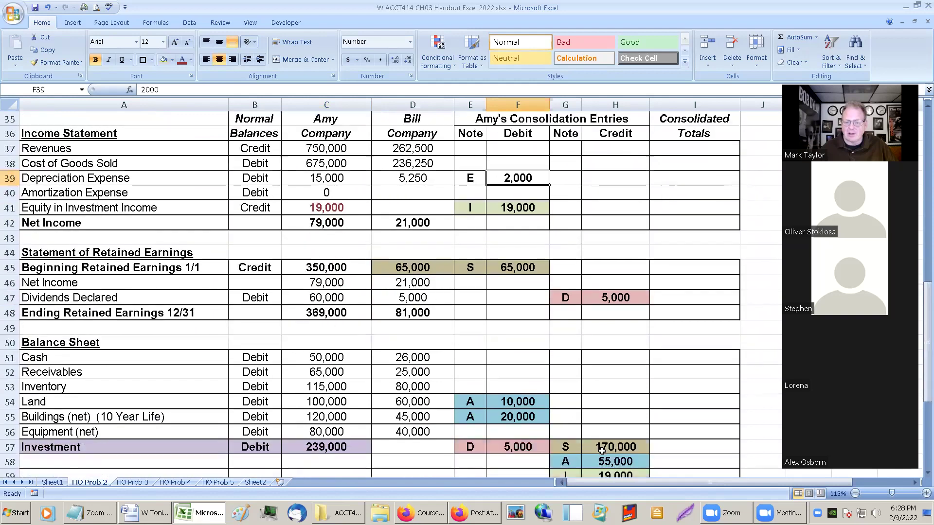
scroll(602, 450, "down", 1)
left_click(615, 433)
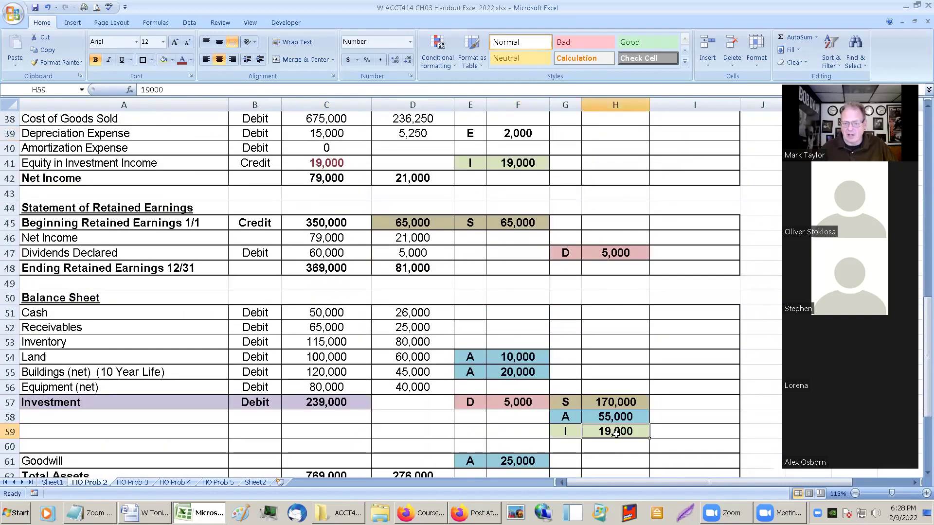
Record the credit side of entry E on the Buildings row, with note E in G55 and a credit of 2,000 in H55.
left_click(593, 372)
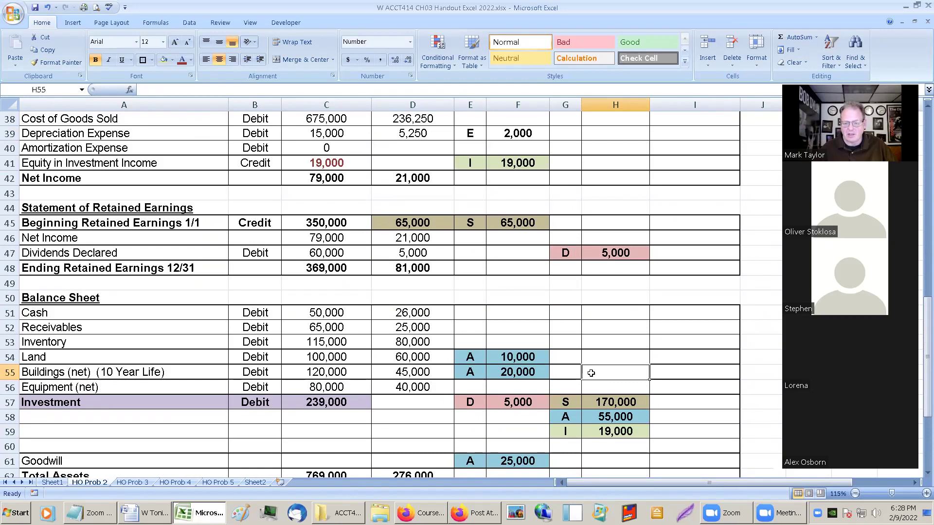
left_click(560, 373)
type("e")
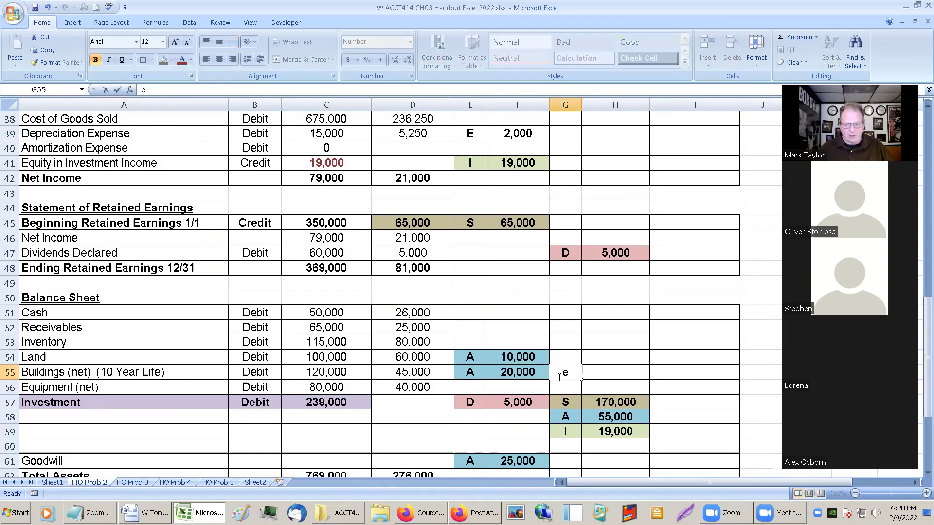
key("BackSpace")
type("E")
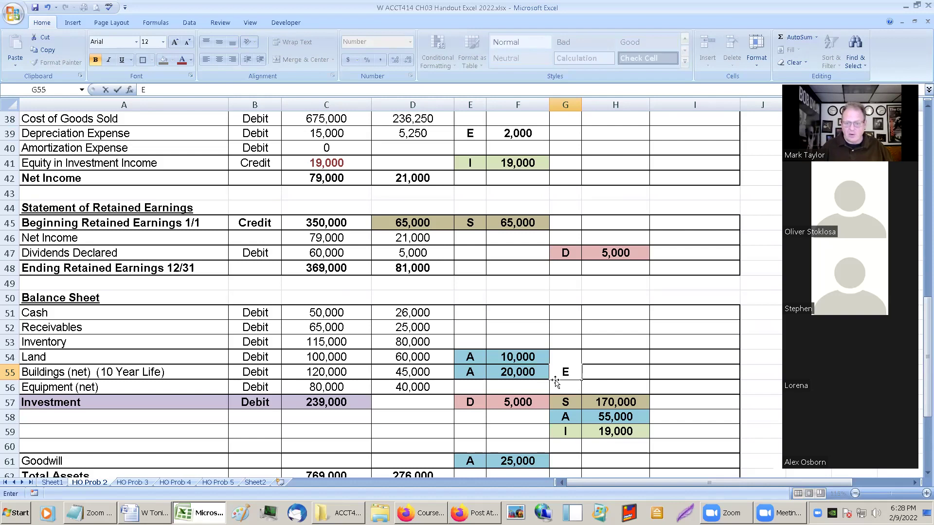
key("Tab")
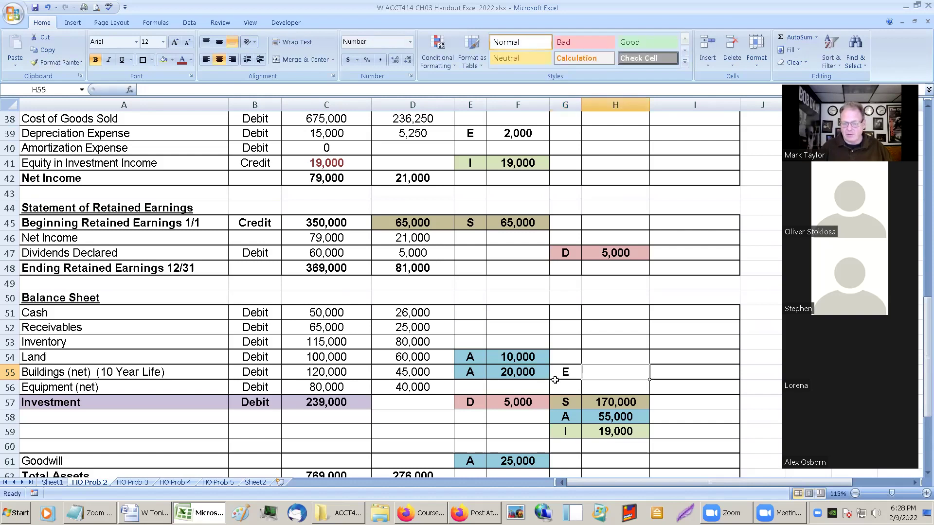
type("2000")
key("Return")
Shade both sides of entry E light grey, covering G55:H55 on the Buildings row and E39:F39 on the Depreciation Expense row.
left_click_drag(570, 372, 591, 368)
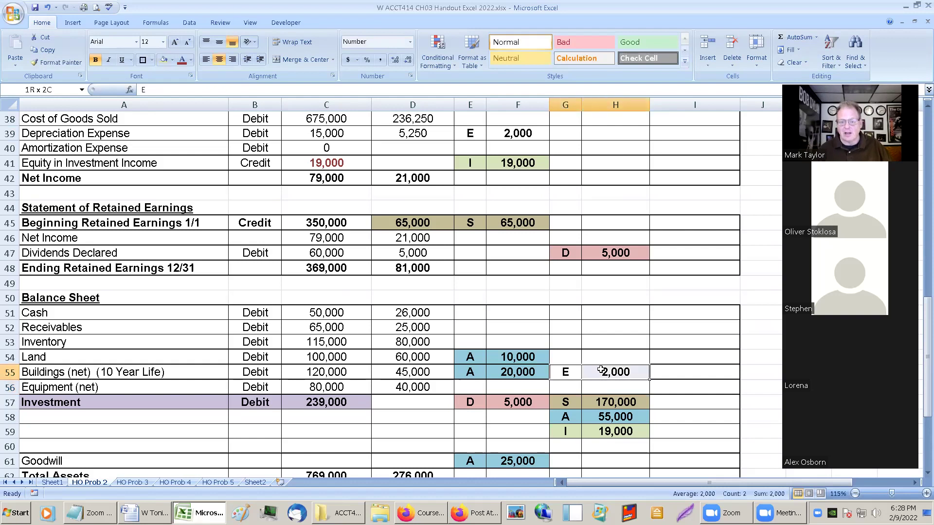
left_click(161, 60)
left_click(479, 252)
scroll(486, 245, "up", 1)
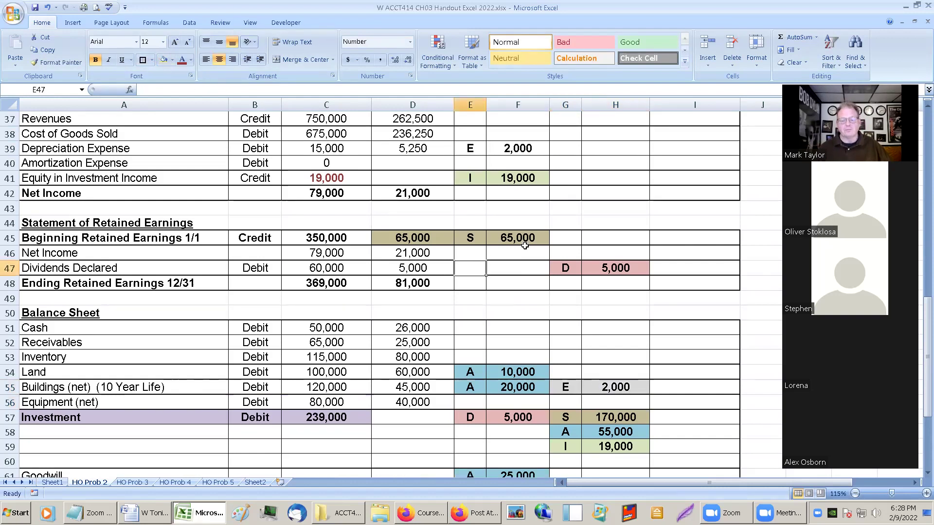
scroll(527, 250, "up", 1)
scroll(527, 251, "down", 1)
left_click(484, 179)
left_click_drag(484, 179, 508, 179)
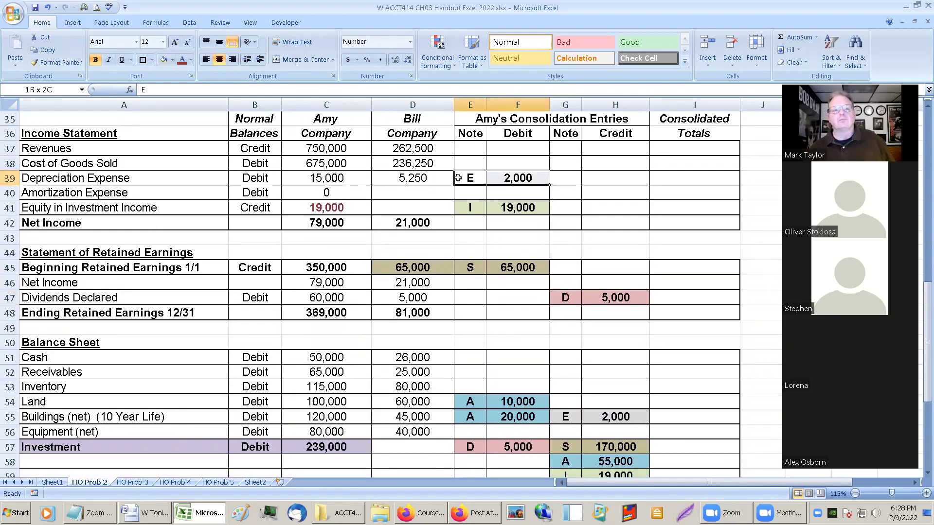
left_click(166, 62)
left_click(674, 307)
scroll(677, 372, "down", 1)
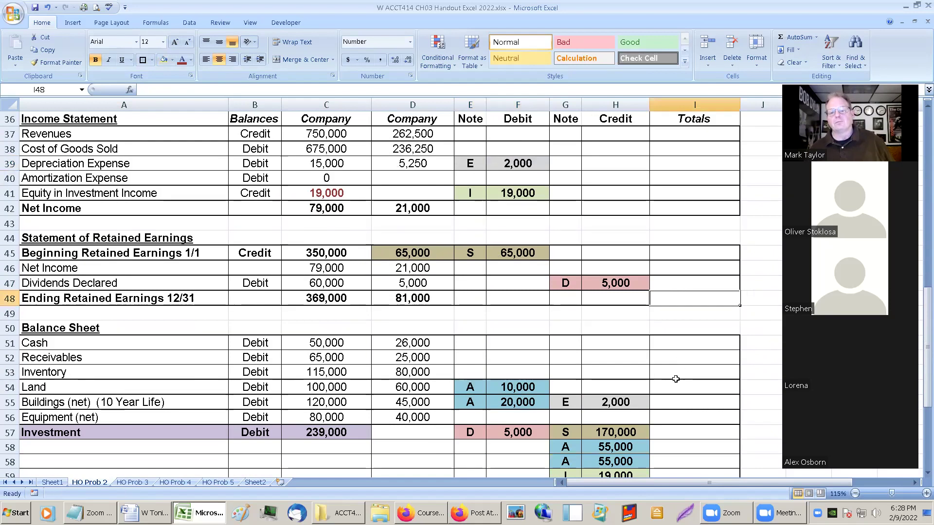
Review entry E's debit in E39:F39 and credit in G55:H55 against the entry S and I credits to Investment in H57 and H59.
left_click(619, 399)
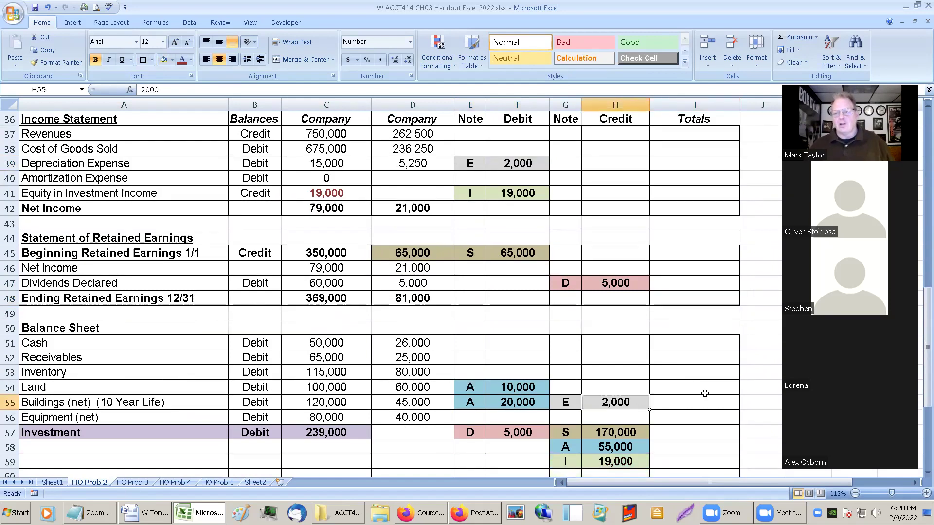
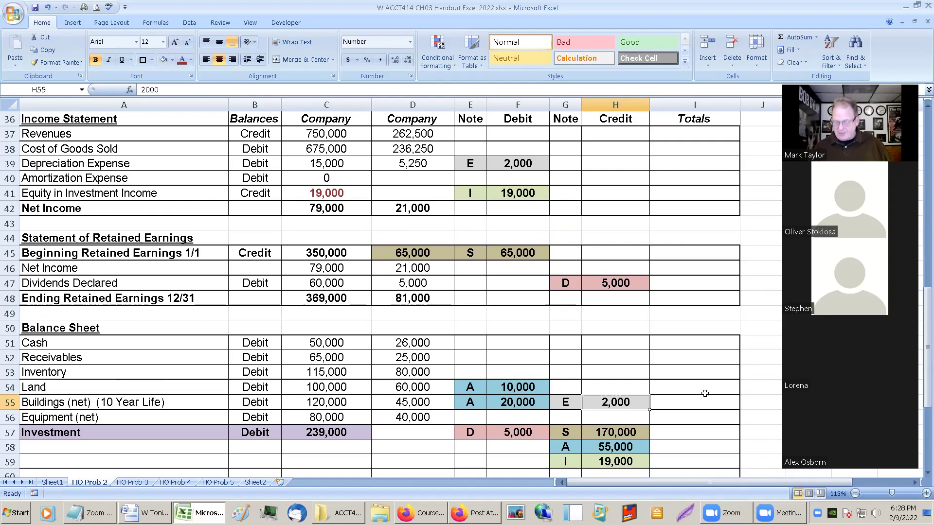
left_click_drag(465, 162, 524, 172)
left_click_drag(567, 404, 610, 406)
left_click(601, 435)
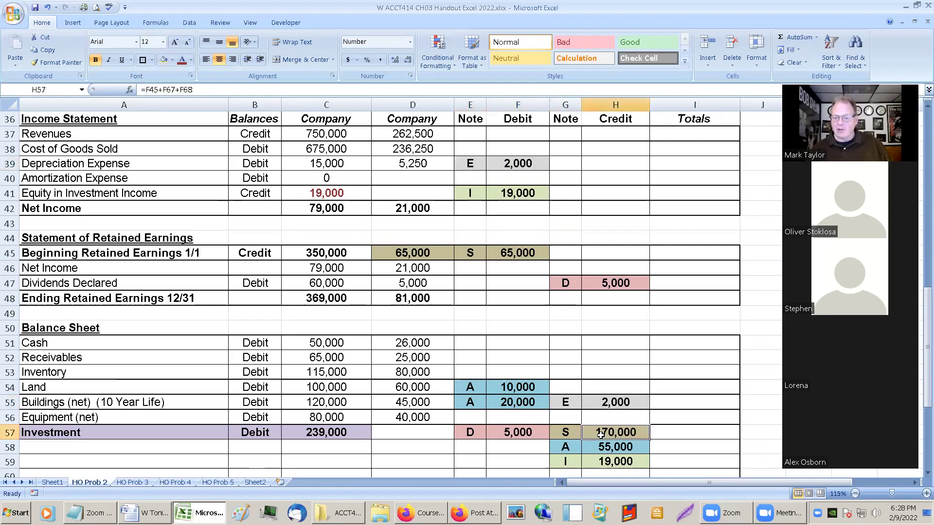
left_click(596, 464)
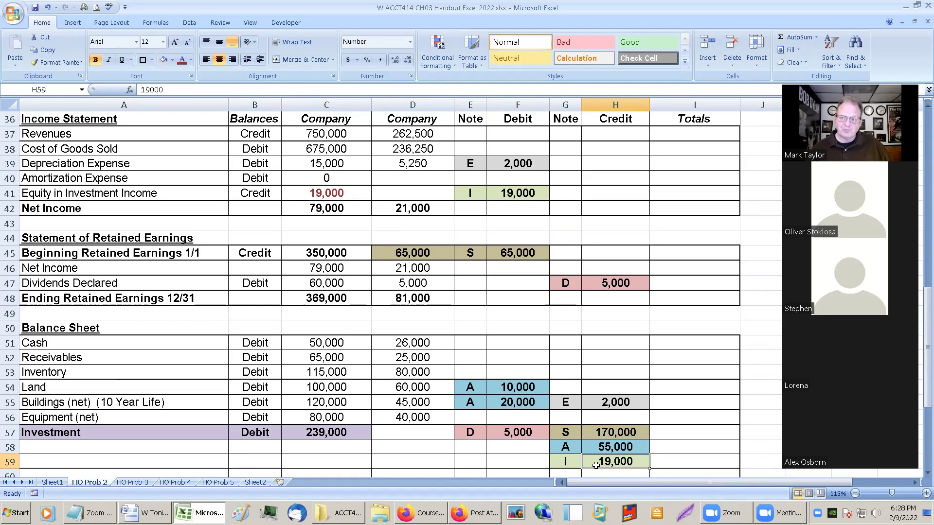
left_click_drag(467, 162, 512, 166)
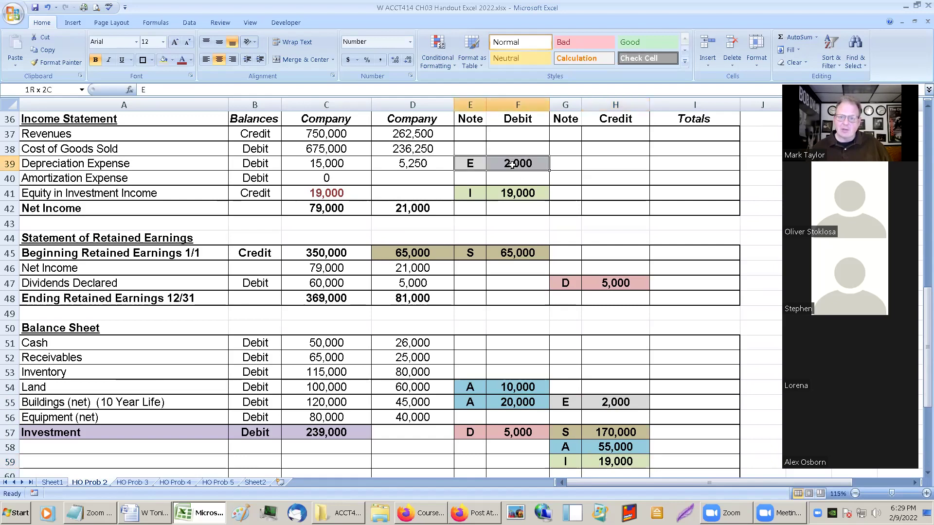
left_click_drag(575, 402, 600, 402)
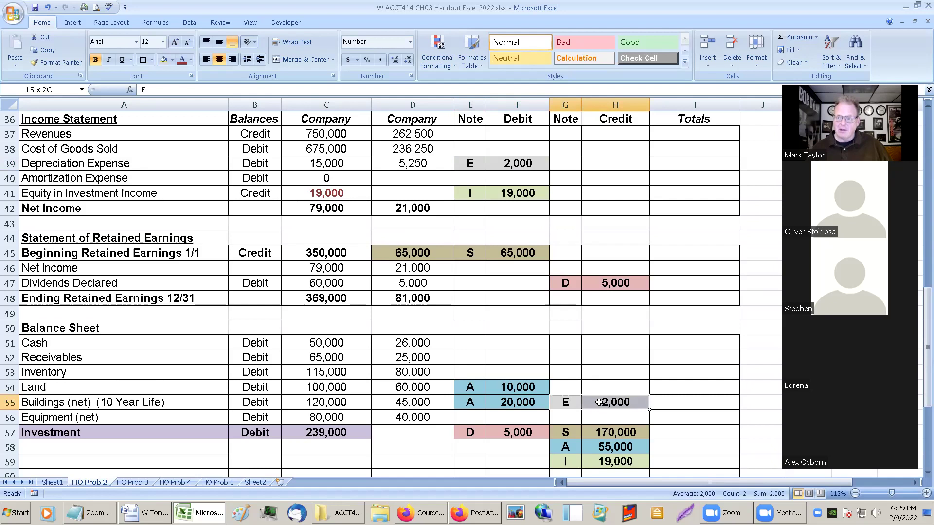
Examine Bill Company's building balance in D55 together with the entry A excess debits in F54 and F55.
left_click(500, 406)
left_click(408, 405)
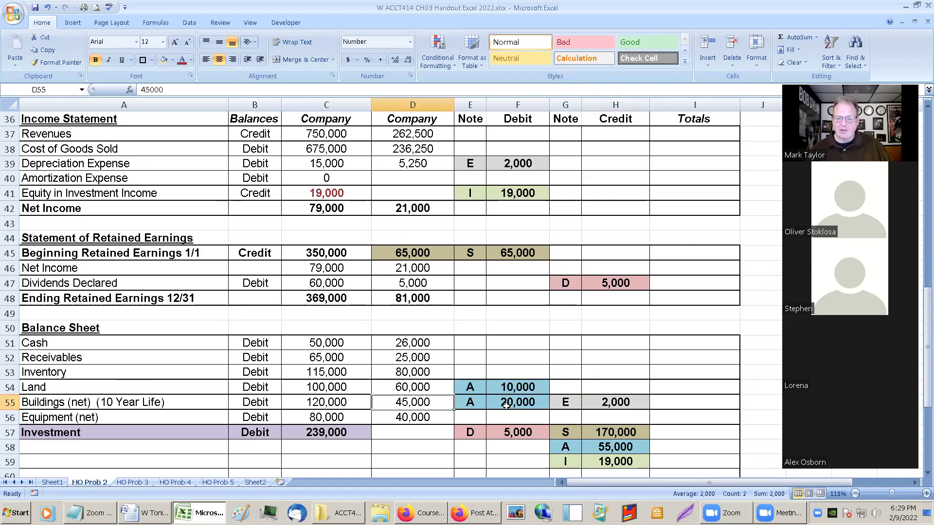
left_click(529, 405)
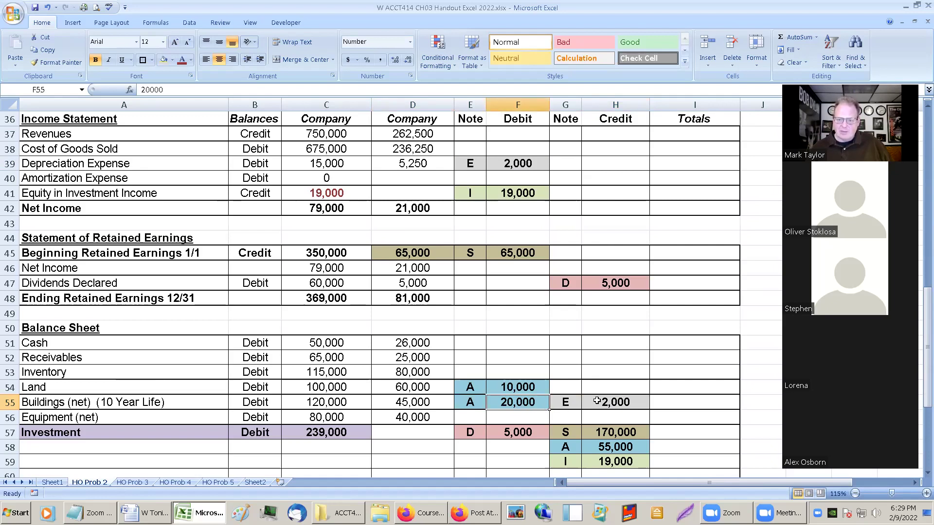
left_click(402, 403)
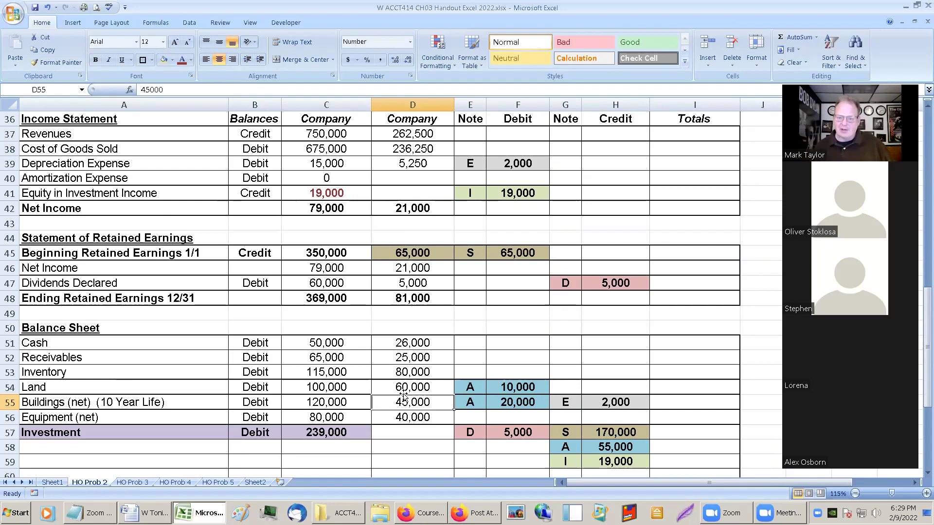
left_click(541, 372)
left_click(538, 387)
left_click(519, 400)
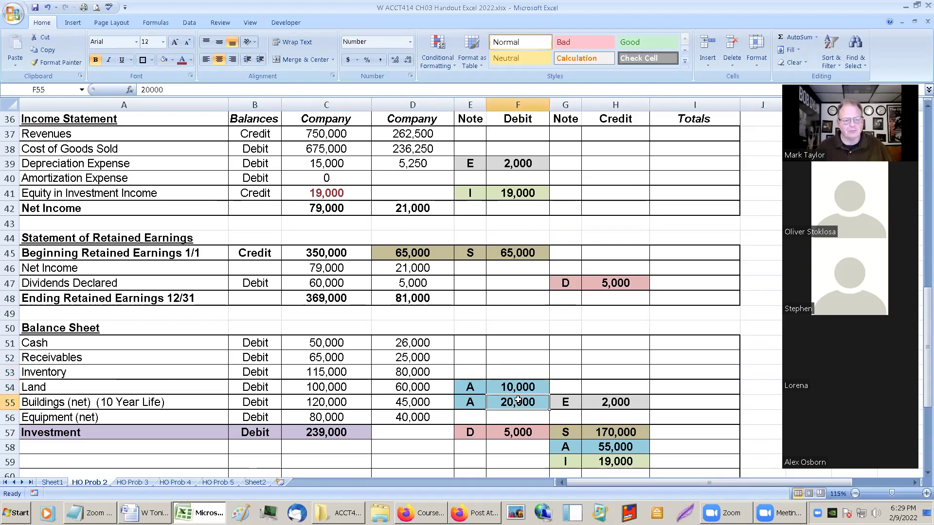
scroll(518, 400, "down", 2)
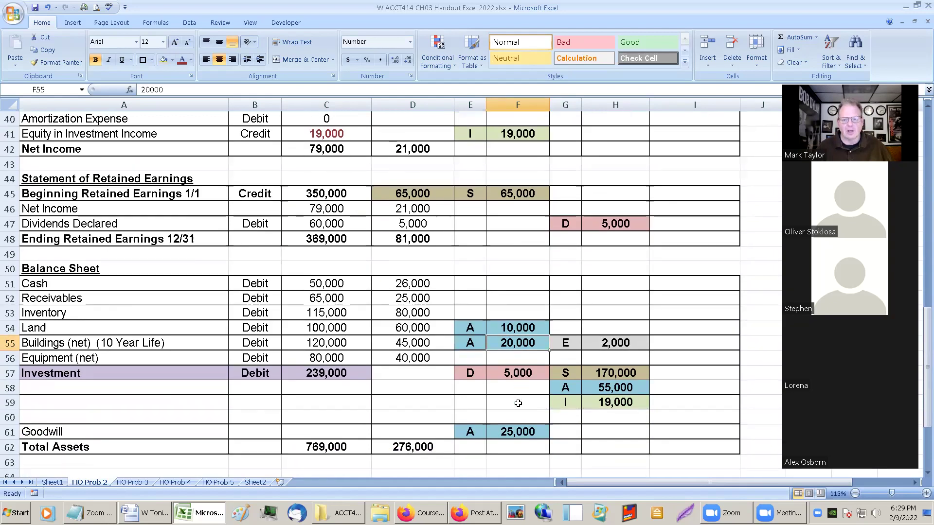
scroll(518, 400, "up", 2)
scroll(519, 399, "up", 3)
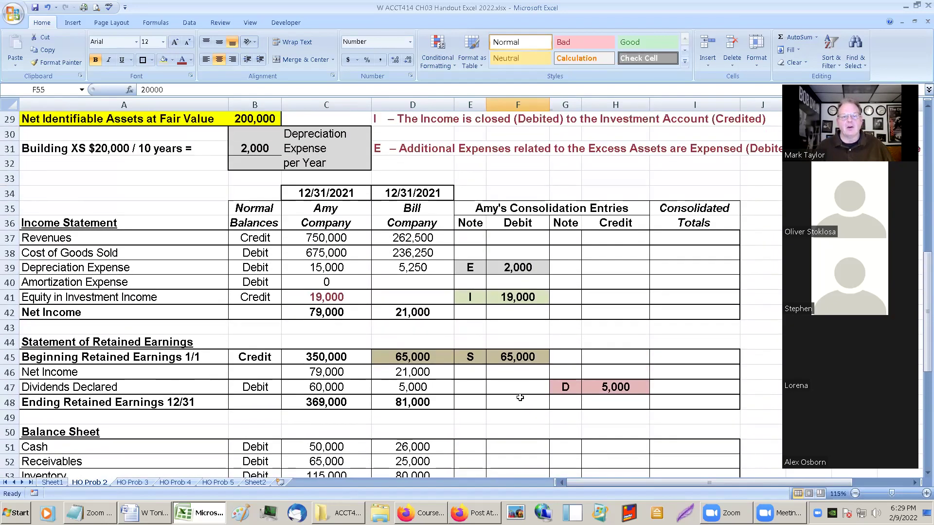
scroll(520, 398, "down", 3)
right_click(521, 398)
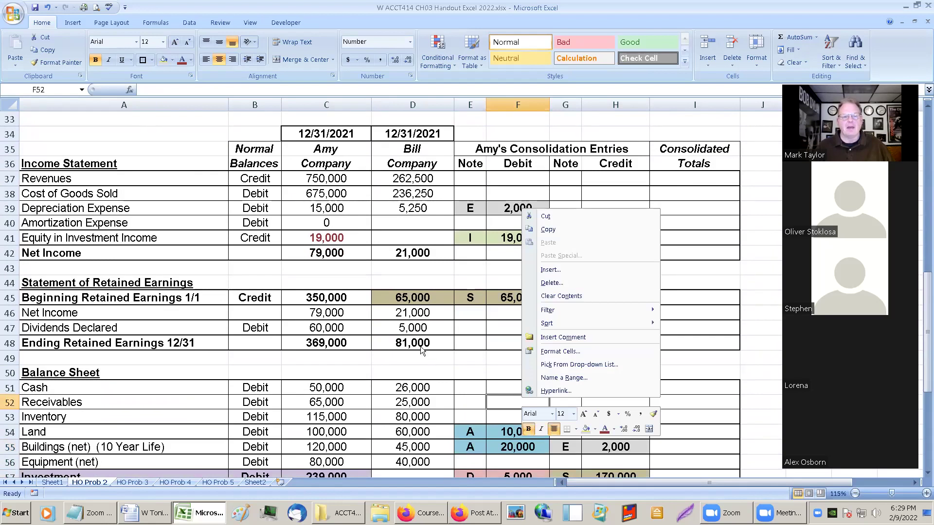
Shade Amy Company's net income in C42 and ending retained earnings in C48 light orange.
left_click(323, 247)
left_click(323, 249)
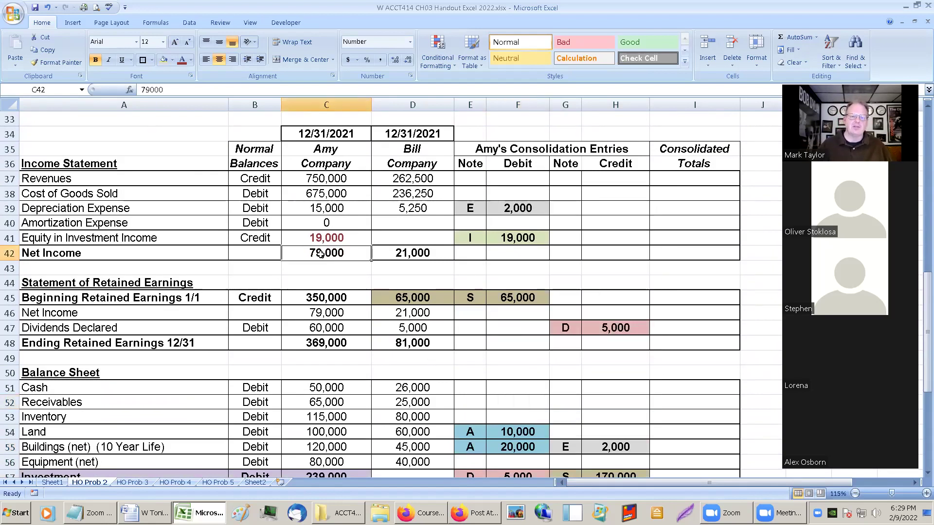
left_click(173, 59)
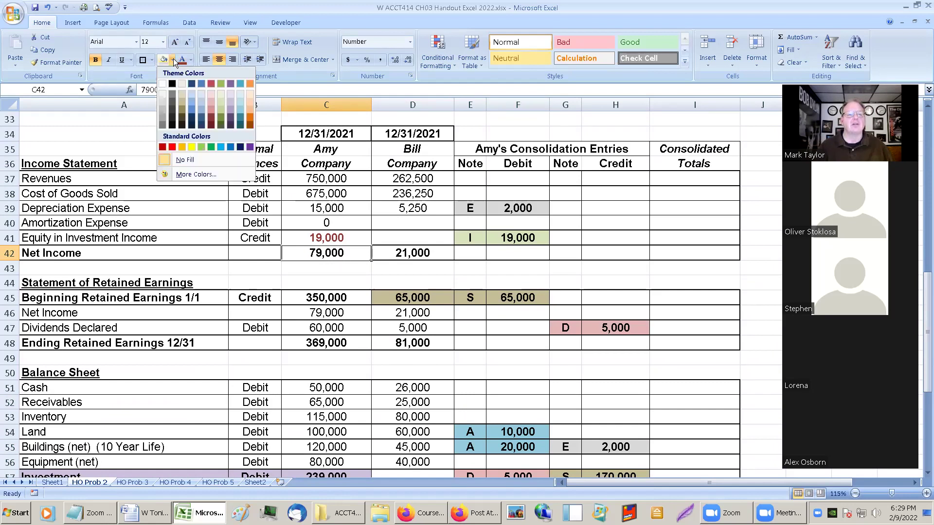
left_click(252, 100)
left_click(323, 342)
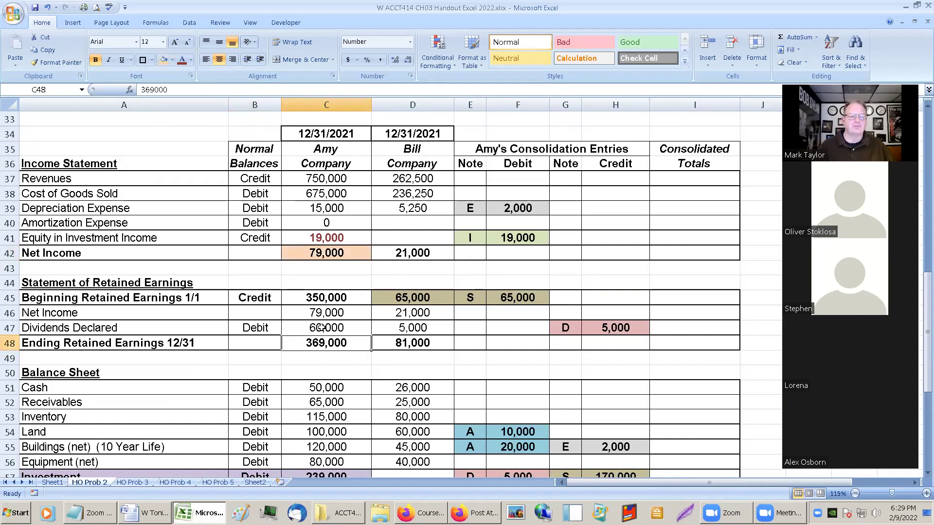
left_click(165, 62)
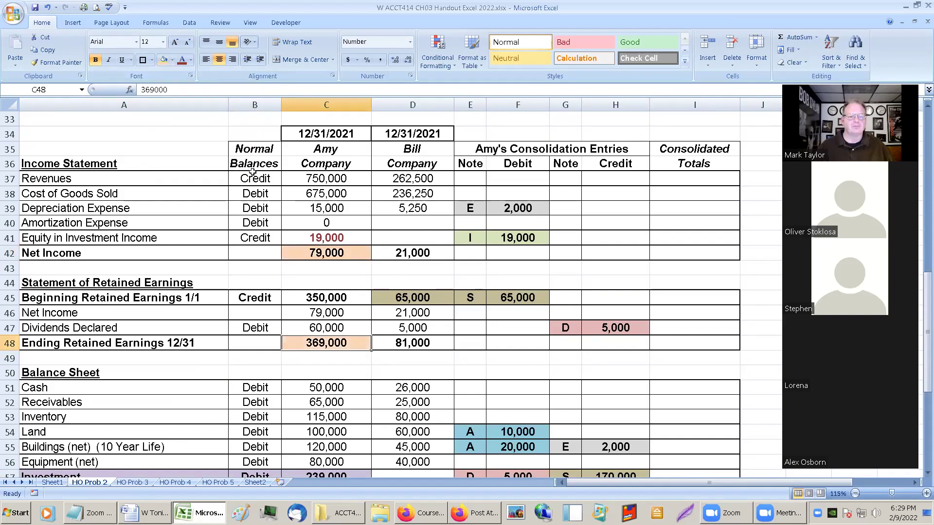
Shade Amy Company's common stock, additional paid-in capital and retained earnings, C67:C69, with the same light orange.
scroll(369, 372, "down", 3)
scroll(369, 372, "down", 3)
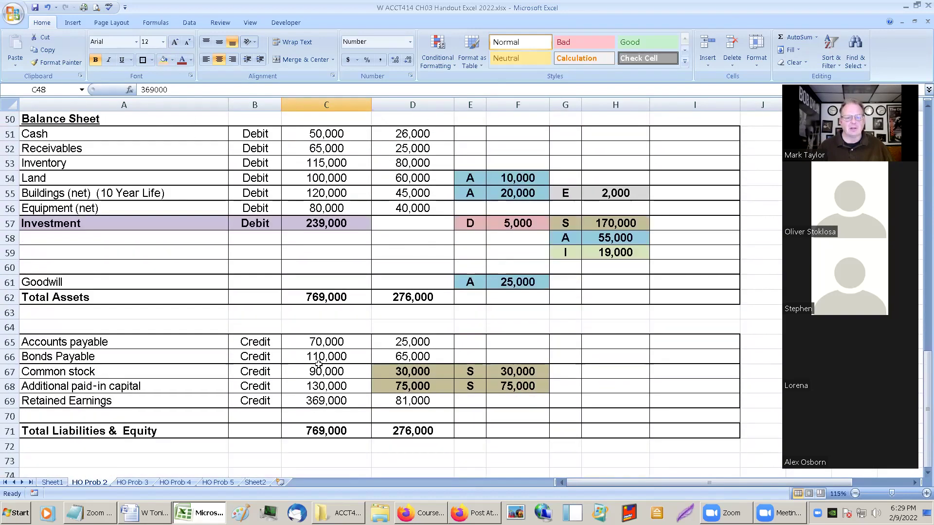
left_click_drag(319, 372, 325, 403)
left_click(163, 60)
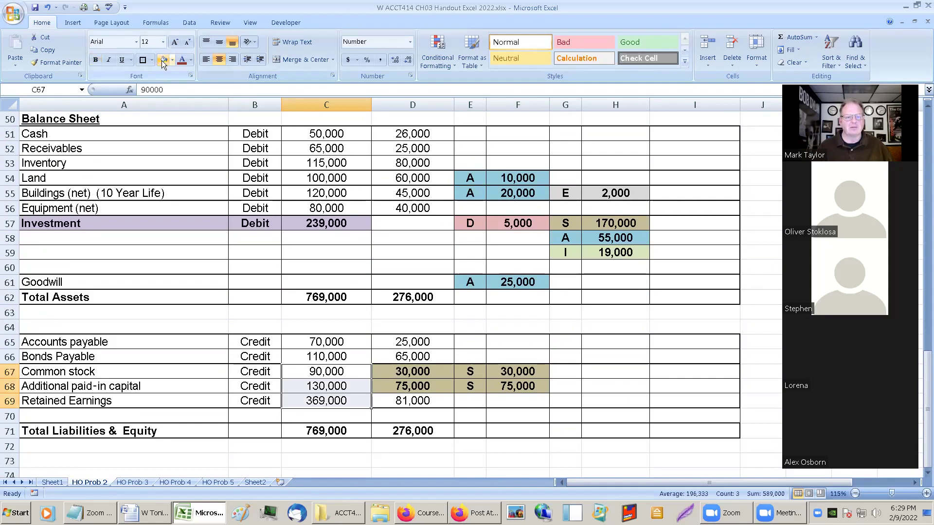
left_click(255, 193)
Review Amy Company's income statement and retained earnings figures in column C, from the heading through ending retained earnings in C48, alongside Bill Company's revenues.
scroll(325, 257, "up", 1)
scroll(325, 256, "up", 6)
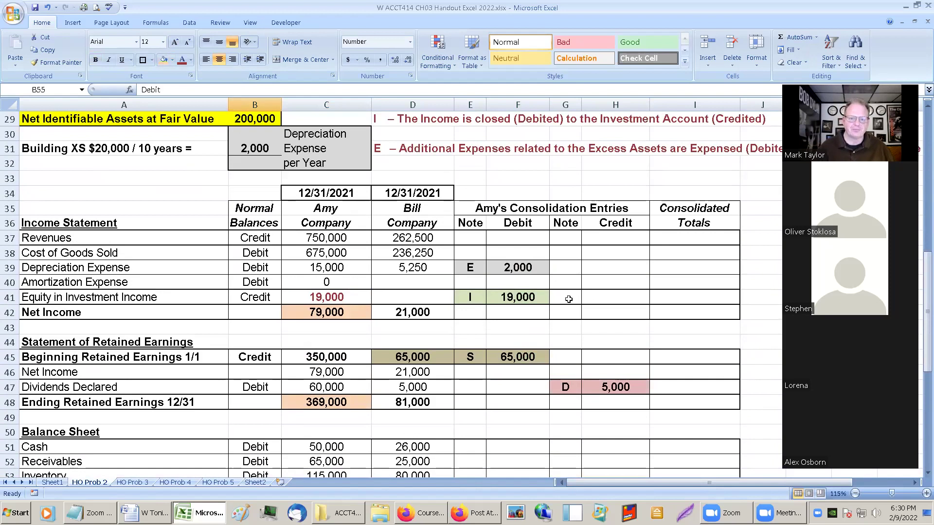
scroll(439, 276, "down", 1)
left_click(344, 206)
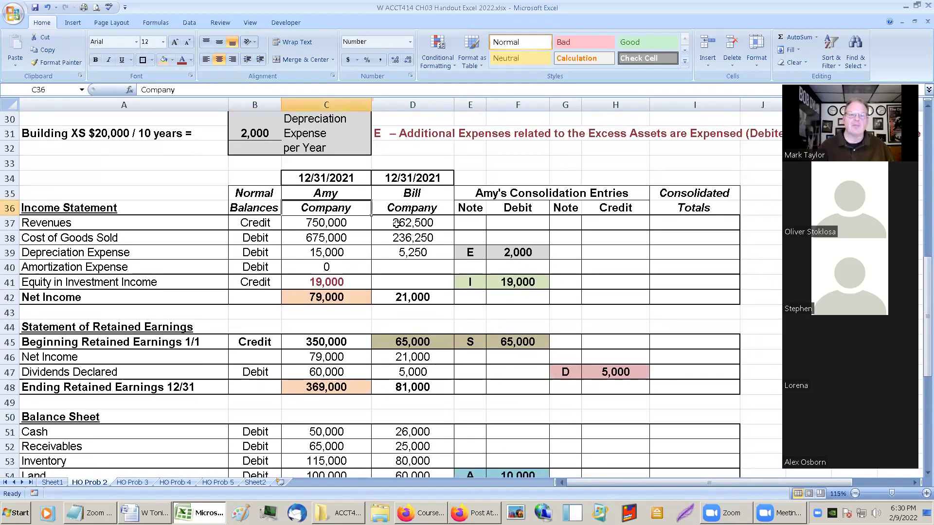
left_click(396, 223)
left_click(327, 235)
left_click(325, 250)
left_click(325, 268)
left_click(336, 360)
left_click(336, 372)
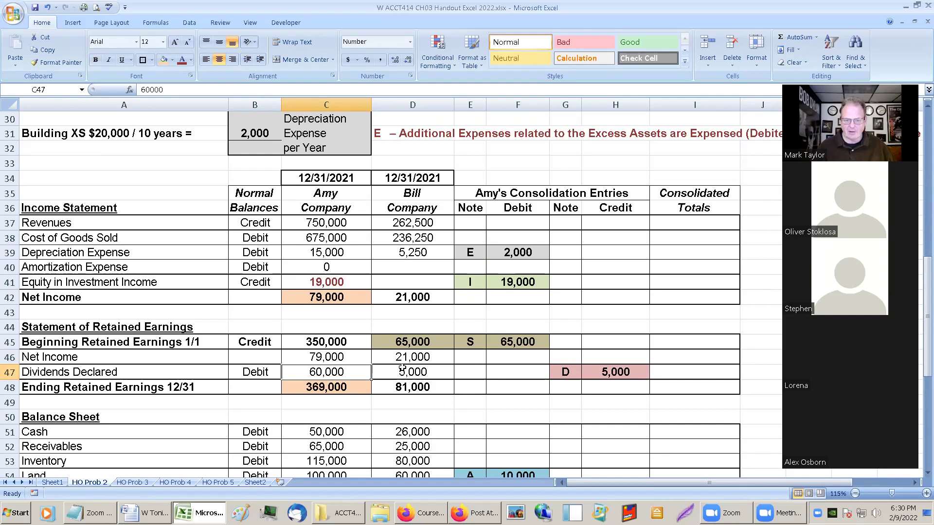
left_click(339, 387)
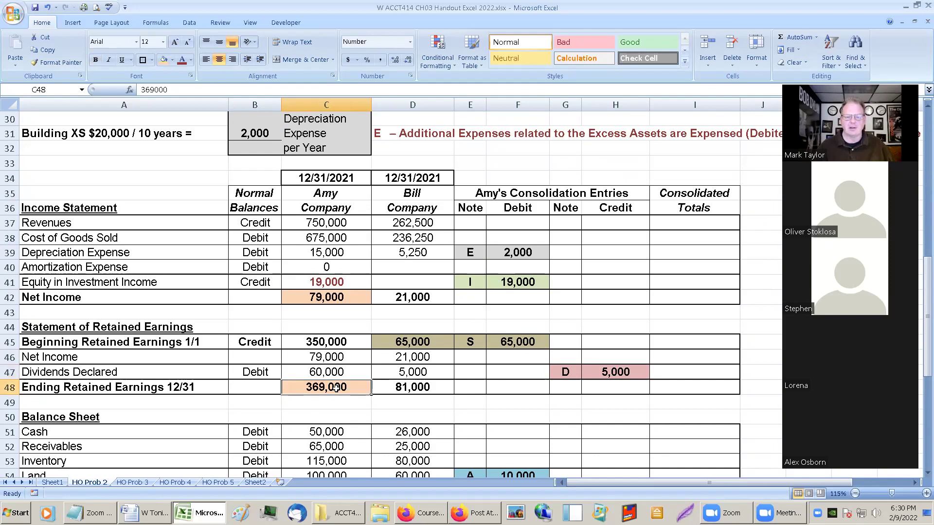
Examine Amy Company's retained earnings figures and equity income in C41, Bill Company's net income in D42, and the entry E debit in F39.
left_click(326, 343)
left_click(321, 358)
left_click(319, 374)
left_click(320, 360)
left_click(329, 285)
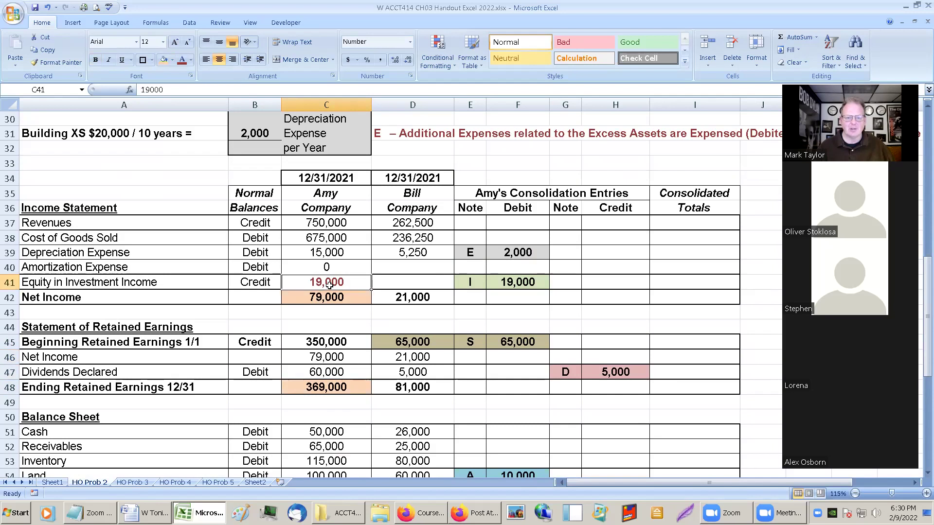
scroll(409, 224, "down", 2)
left_click(412, 219)
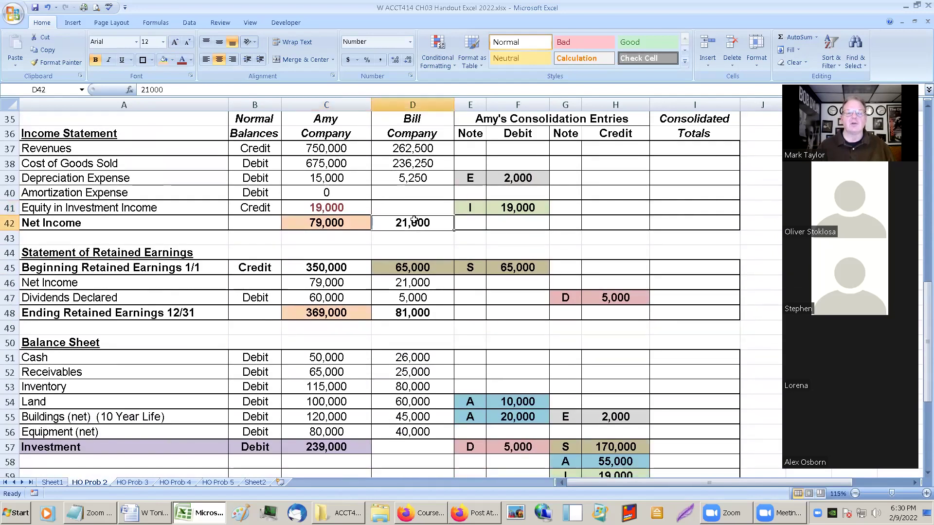
left_click(515, 174)
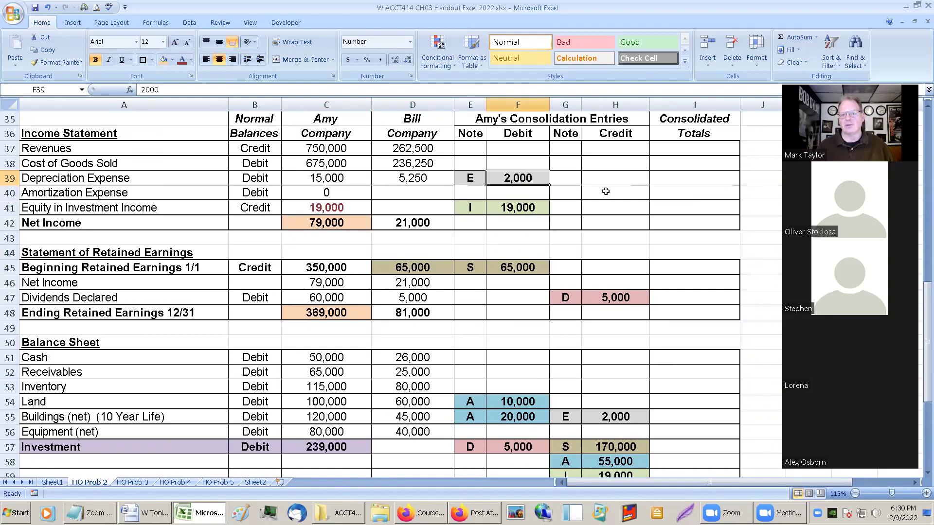
Calculate consolidated revenues in I37 by adding Amy's and Bill's revenues with =C37+D37.
scroll(667, 194, "up", 2)
left_click(688, 207)
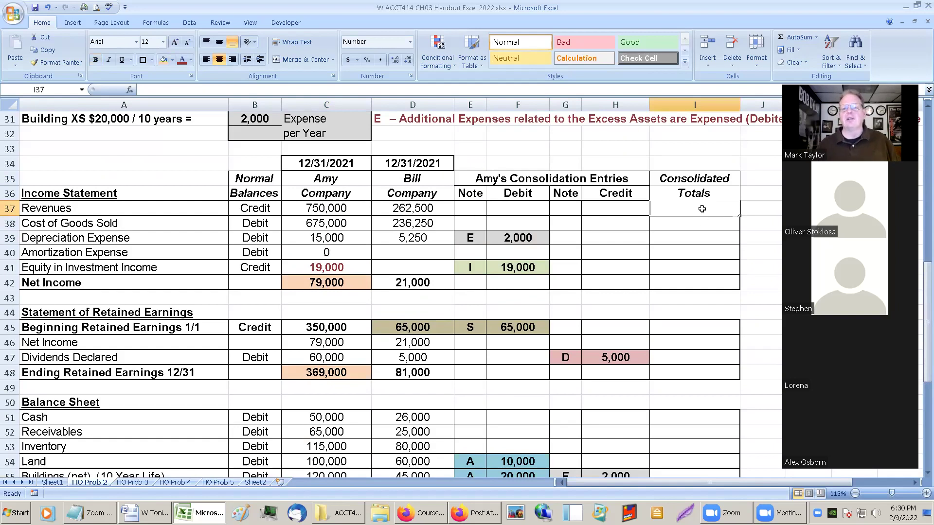
type("=")
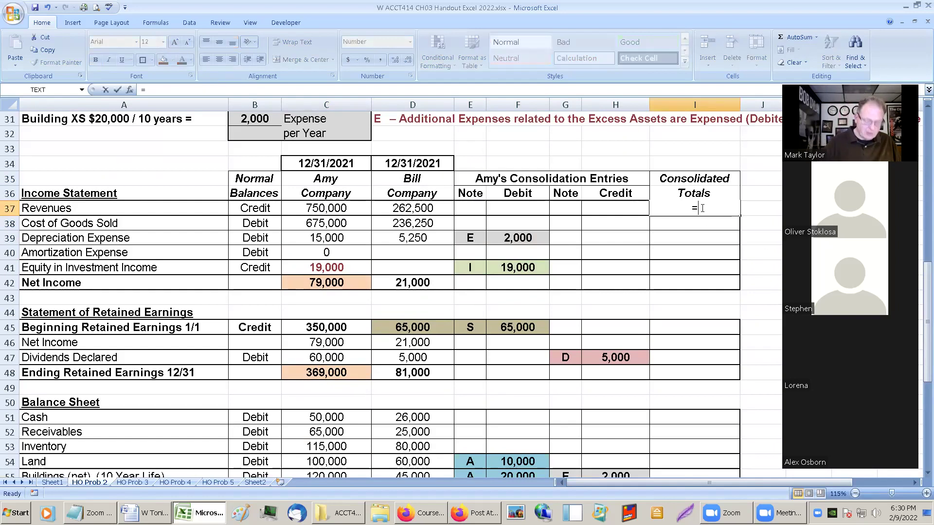
key("Left")
key("Left")
key("Left")
key("Left")
key("Left")
key("Left")
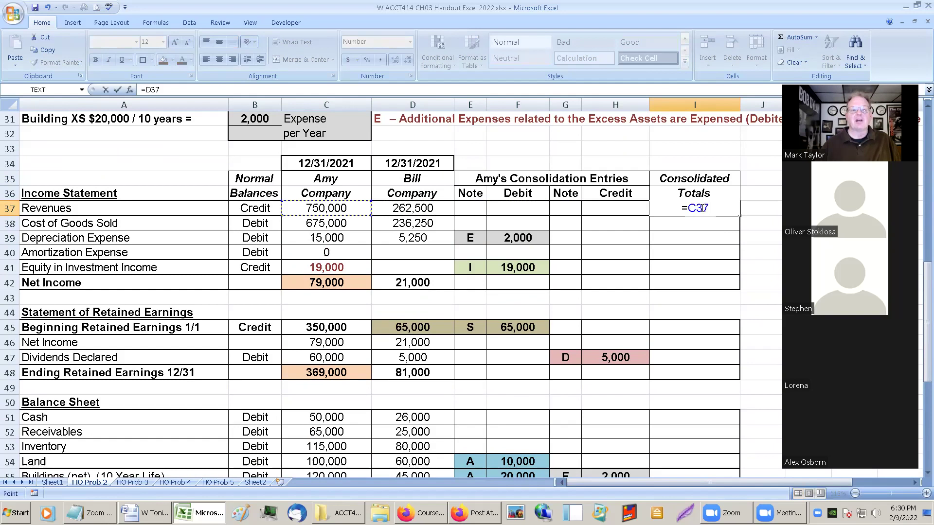
type("+")
key("Left")
key("Left")
key("Left")
key("Left")
key("Left")
key("Return")
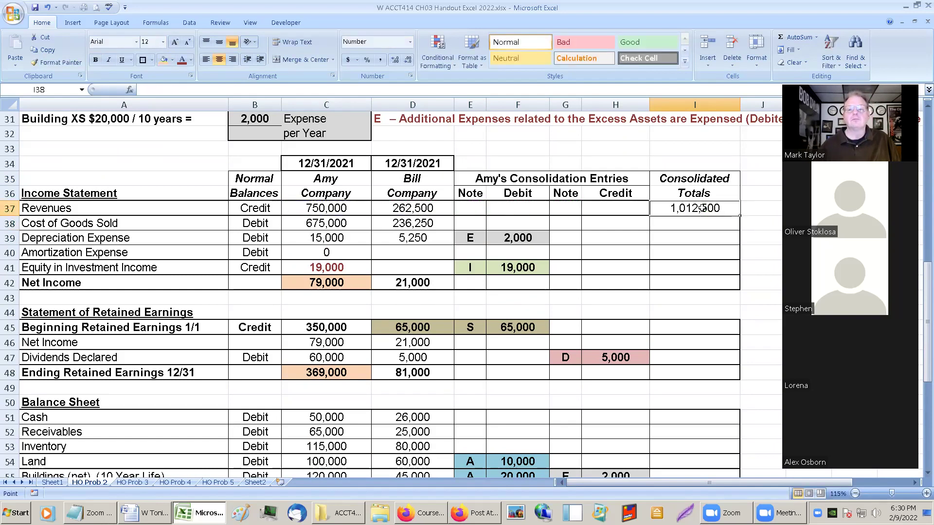
Make the entire Consolidated Totals column I bold.
left_click(693, 103)
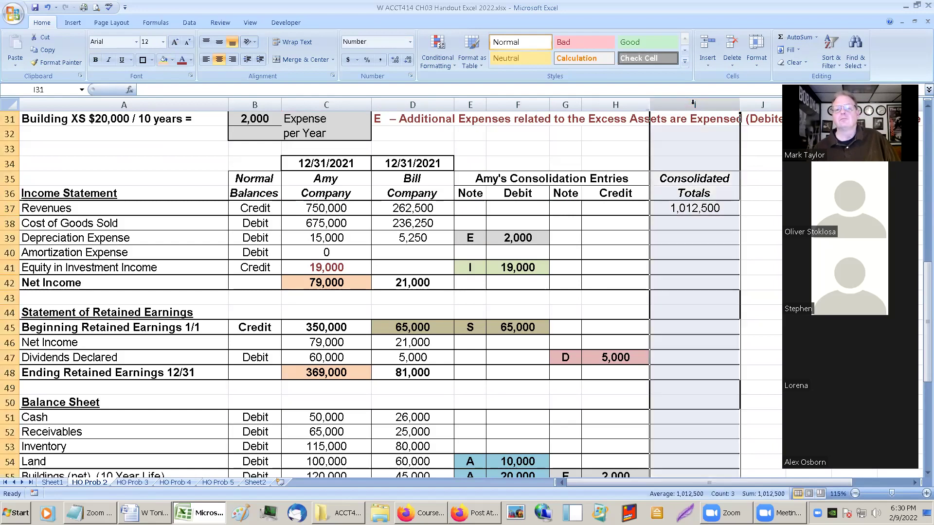
left_click(95, 59)
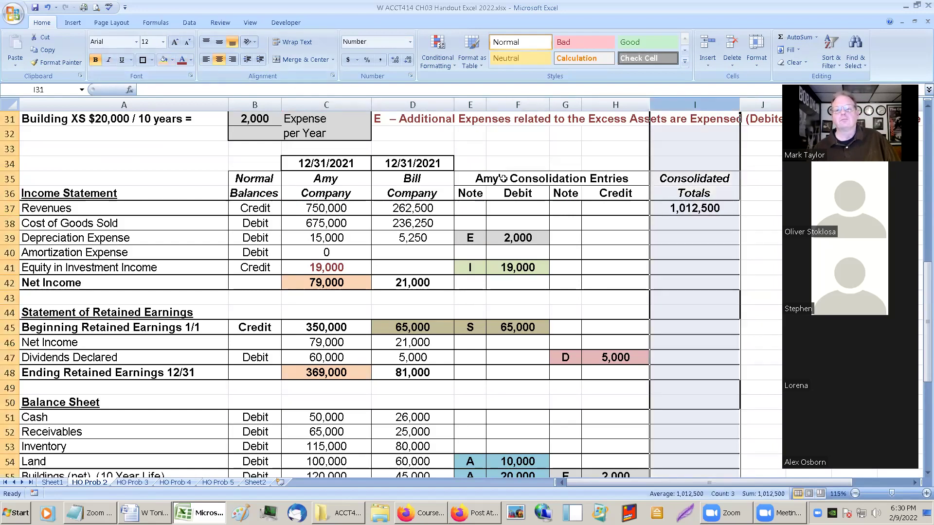
left_click_drag(567, 482, 595, 482)
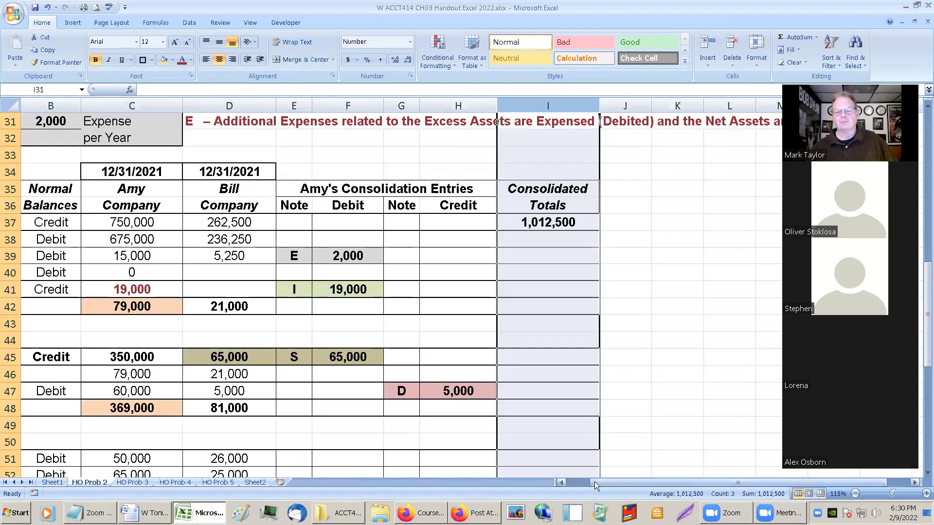
scroll(580, 485, "up", 1)
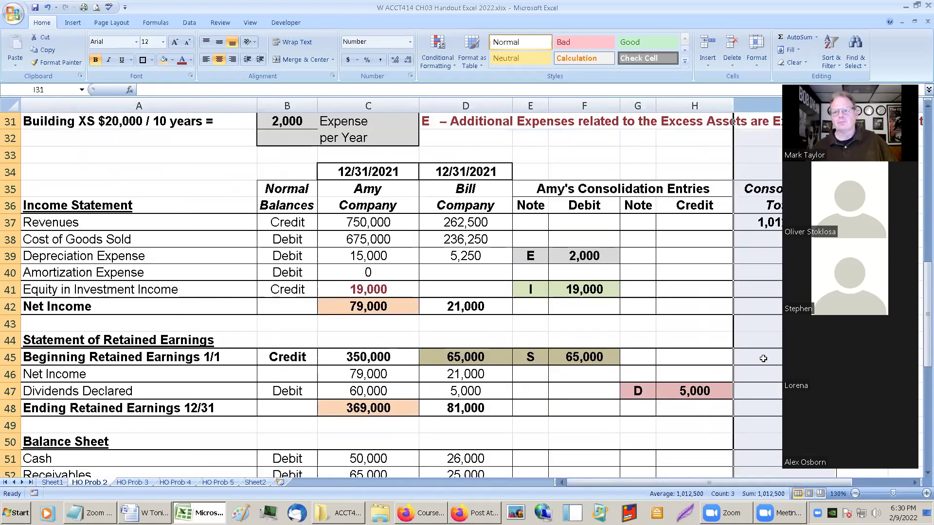
Calculate consolidated cost of goods sold in I38 as a negative amount with =-(C38+D38).
left_click(779, 251)
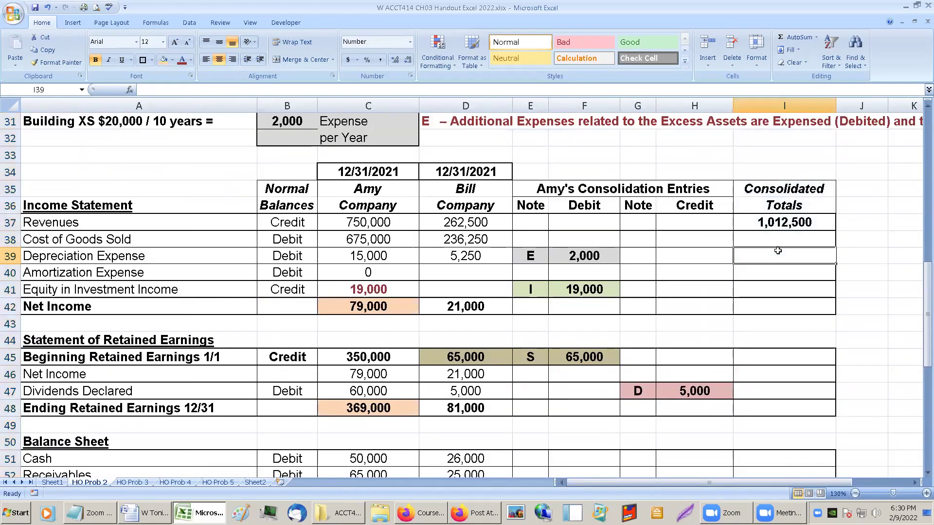
left_click(781, 233)
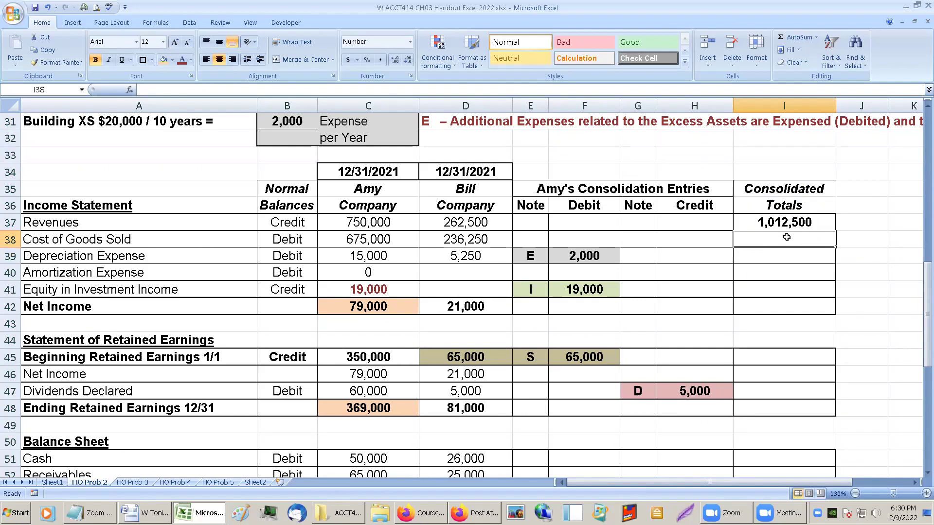
type("=")
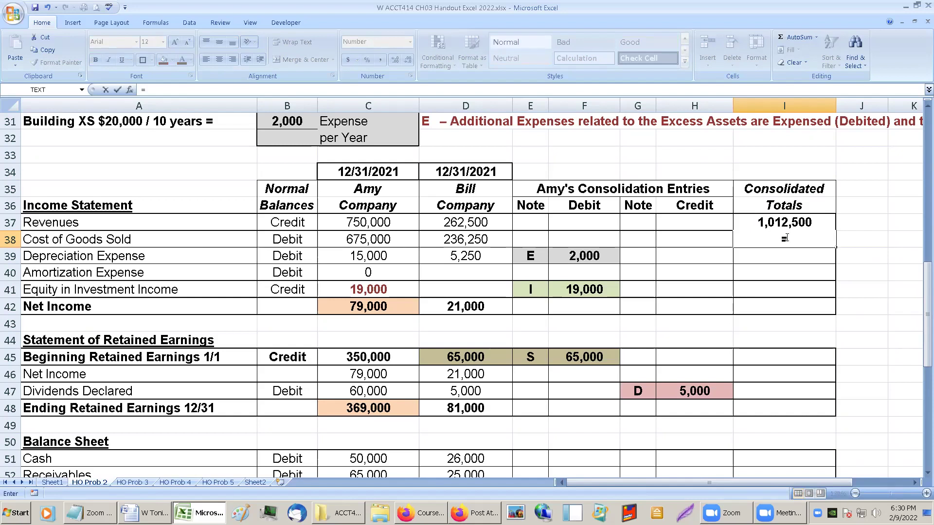
type("-(")
left_click(370, 237)
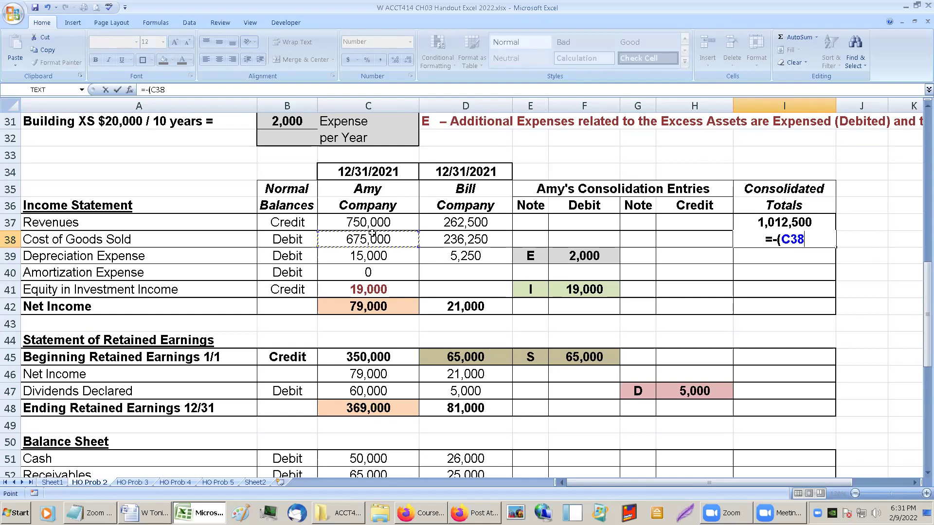
type("+")
key("Left")
key("Left")
key("Left")
key("Left")
key("Left")
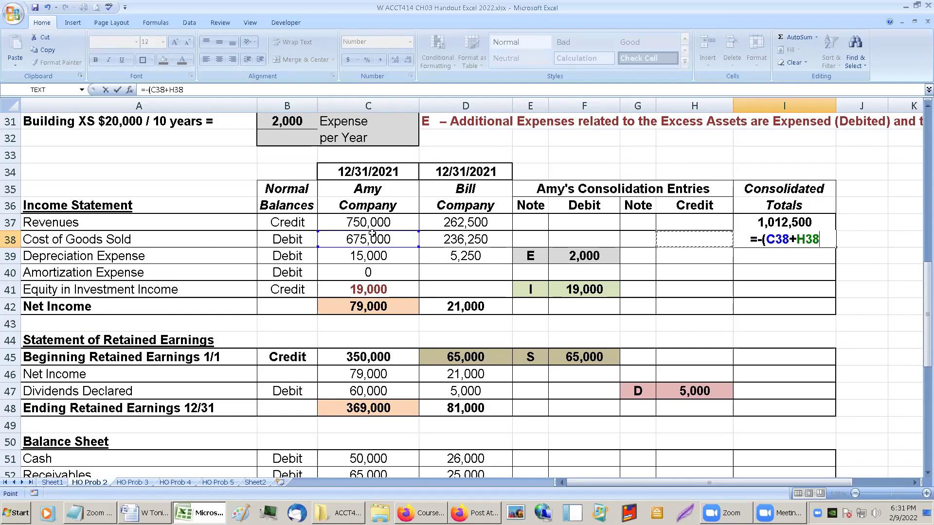
type(")")
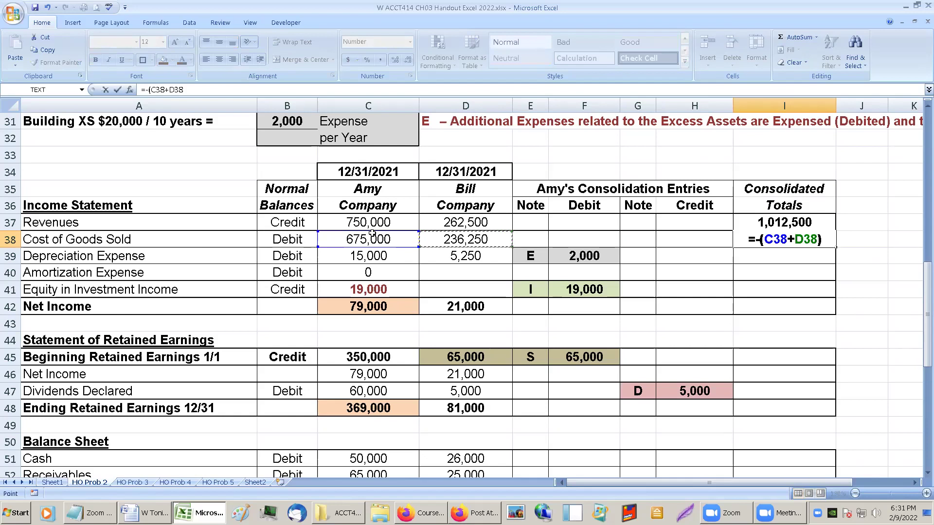
key("Return")
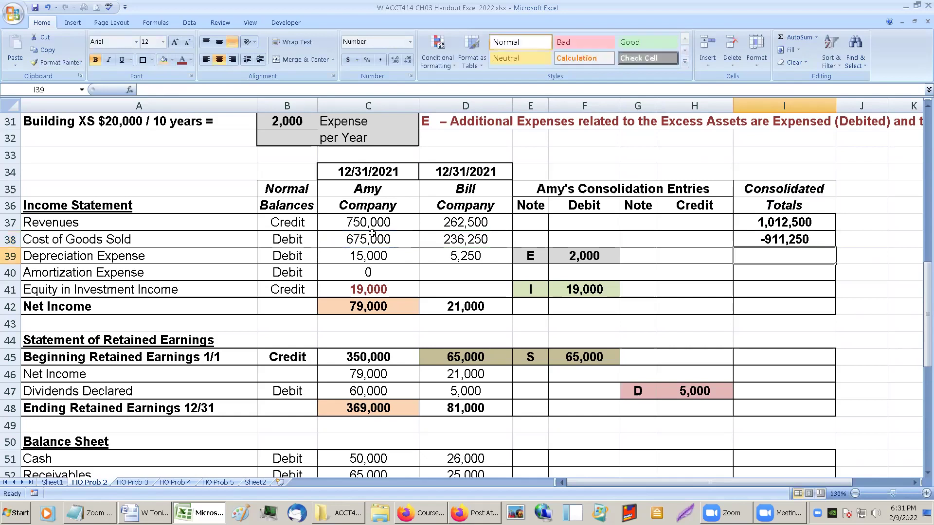
Try to put a plain minus sign before the Cost of Goods Sold label in A38, and undo it.
left_click(141, 242)
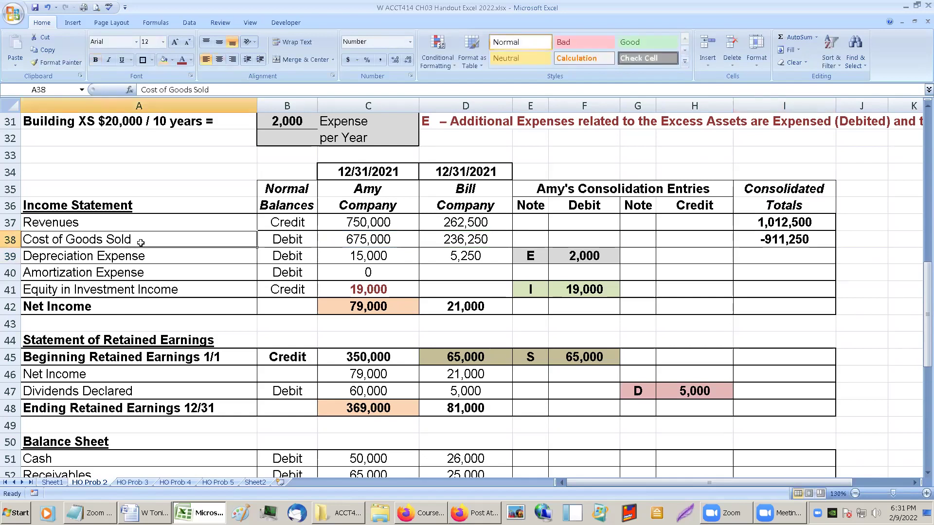
left_click(142, 90)
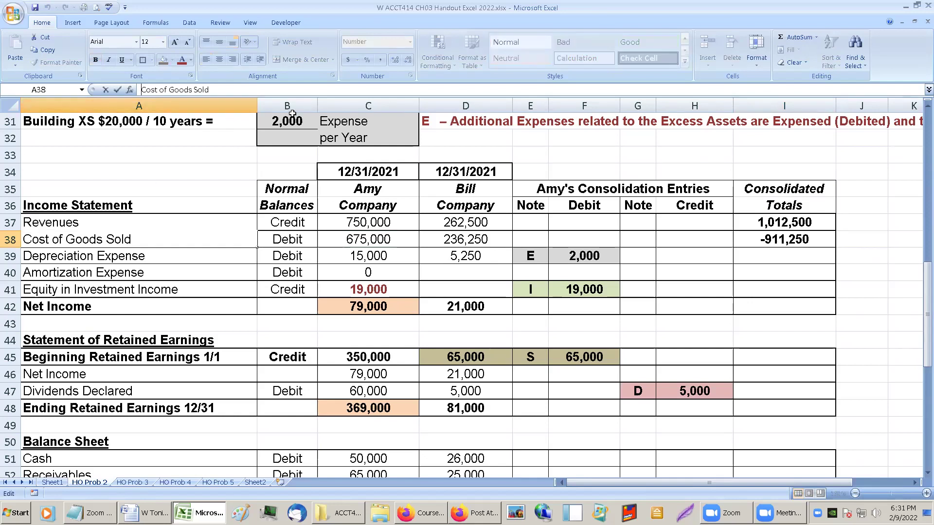
type("-")
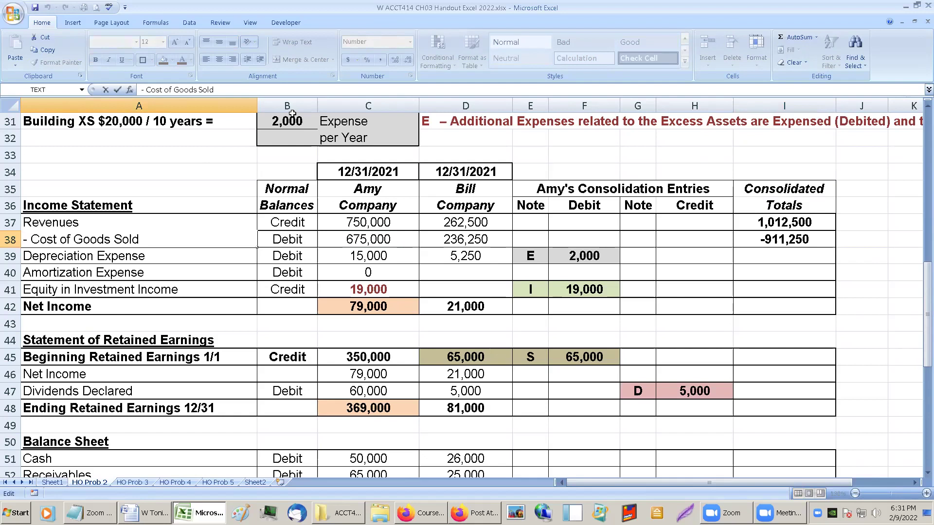
key("Return")
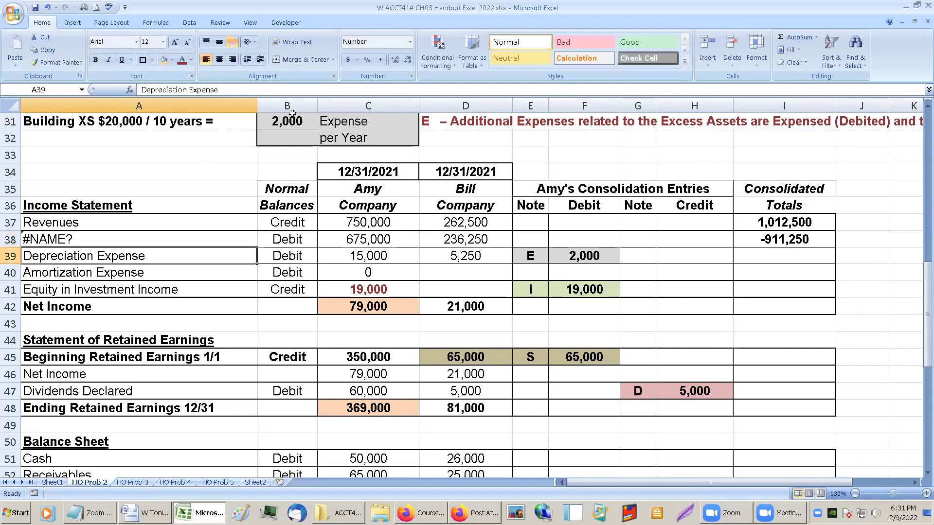
key("ctrl+z")
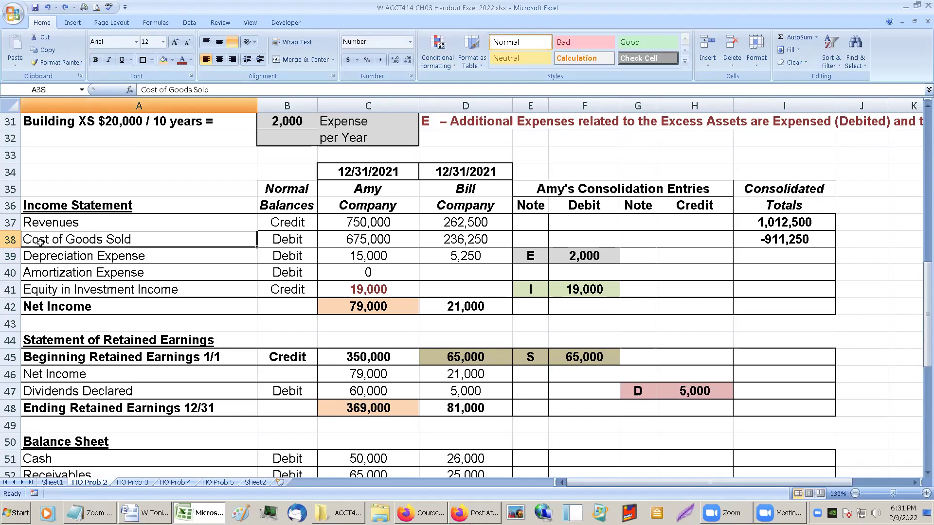
Change the label in A38 to read -Cost of Goods Sold, entered as text with a leading apostrophe.
left_click(142, 90)
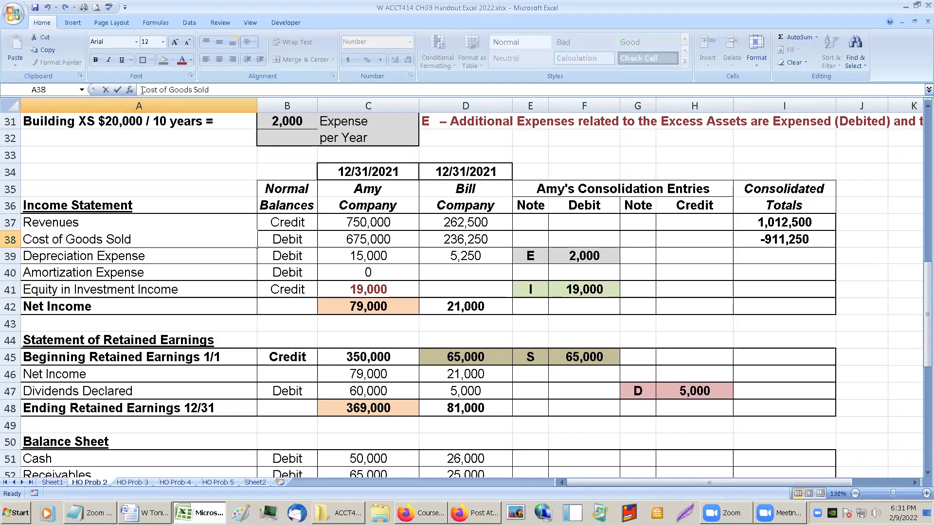
type("'-")
key("Return")
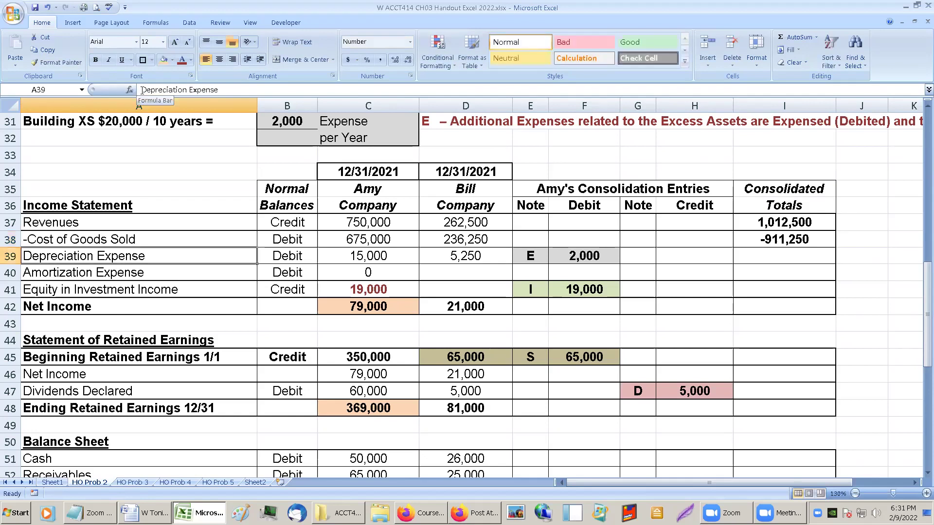
Add a text minus sign to the labels in A39 and A40, making them -Depreciation Expense and -Amortization Expense.
left_click(141, 89)
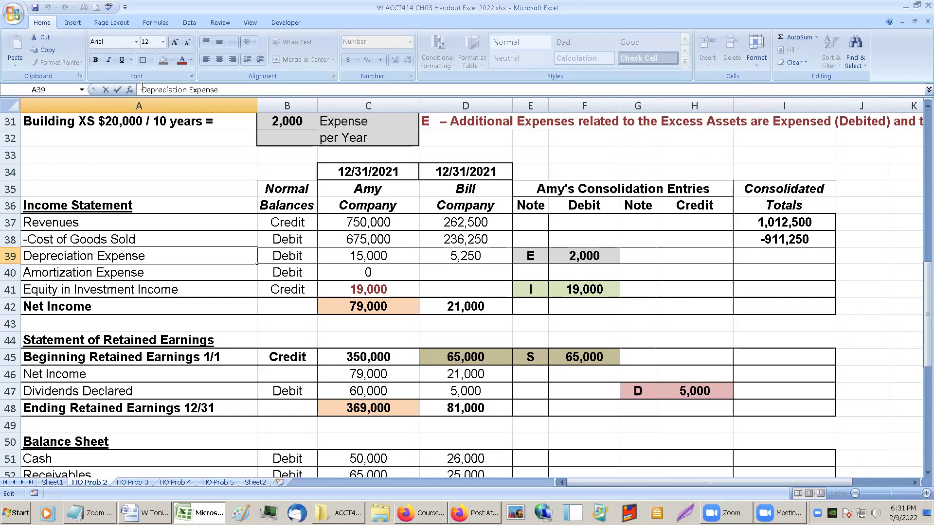
type("'")
key("BackSpace")
type("-")
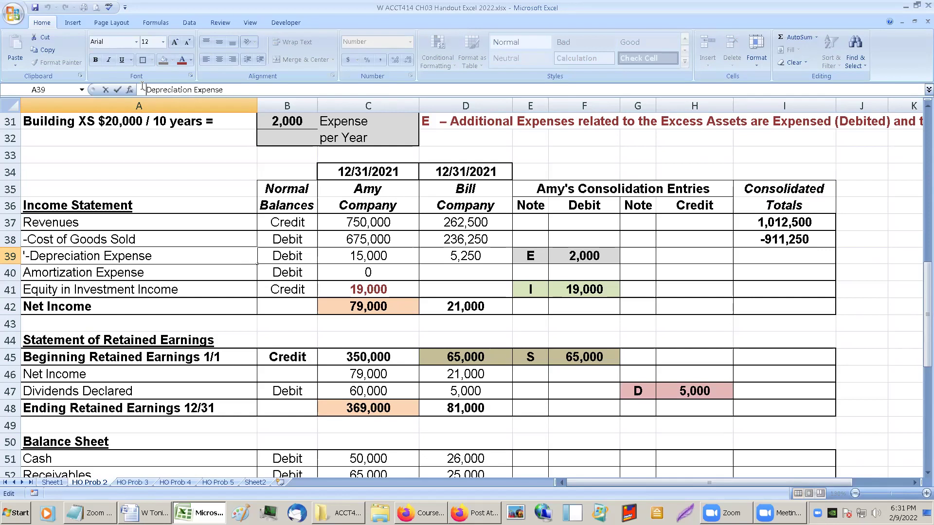
key("Return")
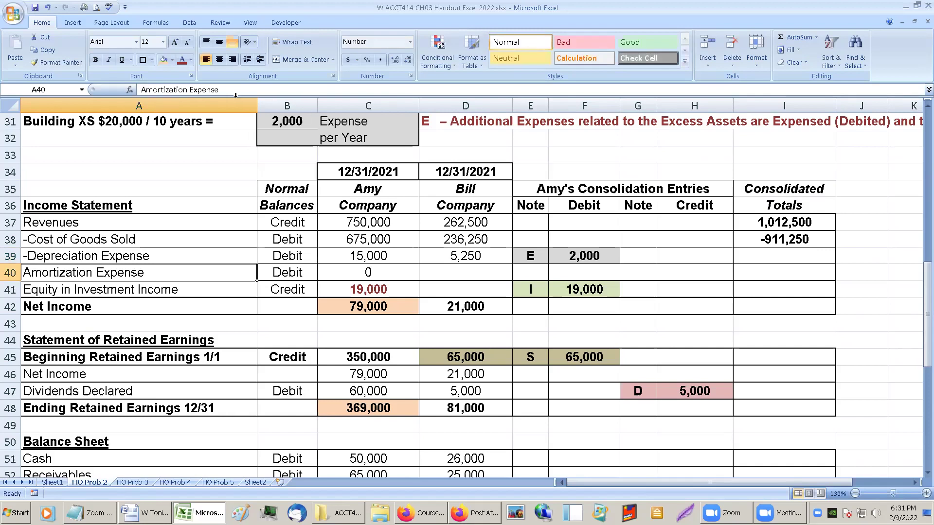
left_click(144, 90)
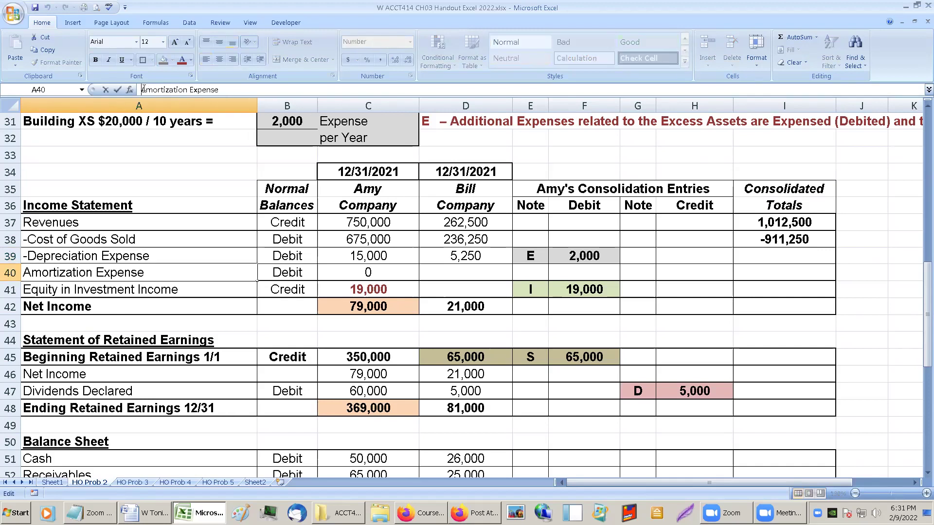
type("-")
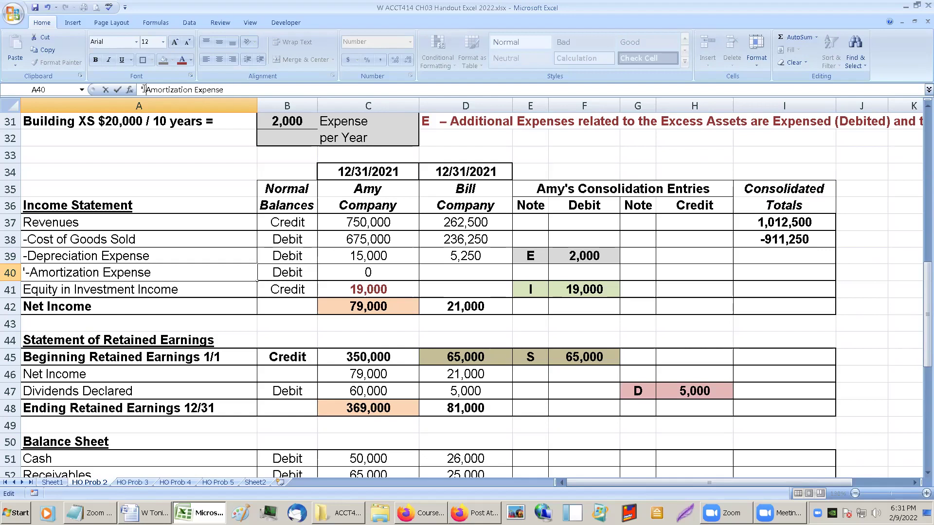
key("Return")
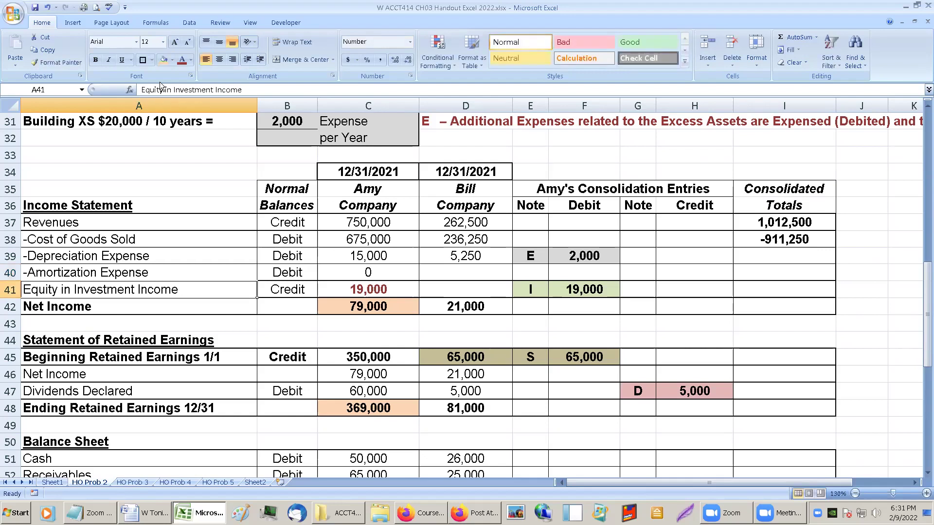
Calculate consolidated depreciation expense in I39 with =-(C39+D39+F39) and fill the formula down to I40 for amortization expense.
left_click(791, 254)
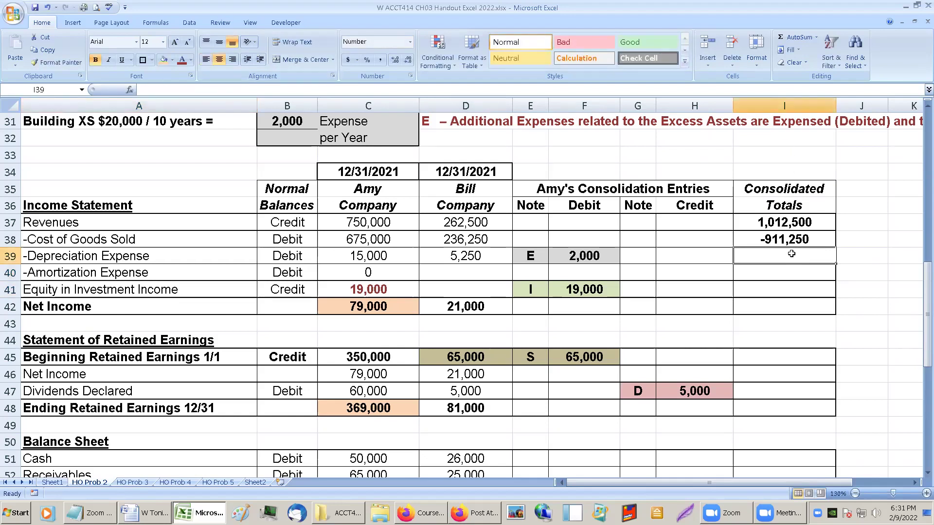
scroll(792, 253, "down", 1)
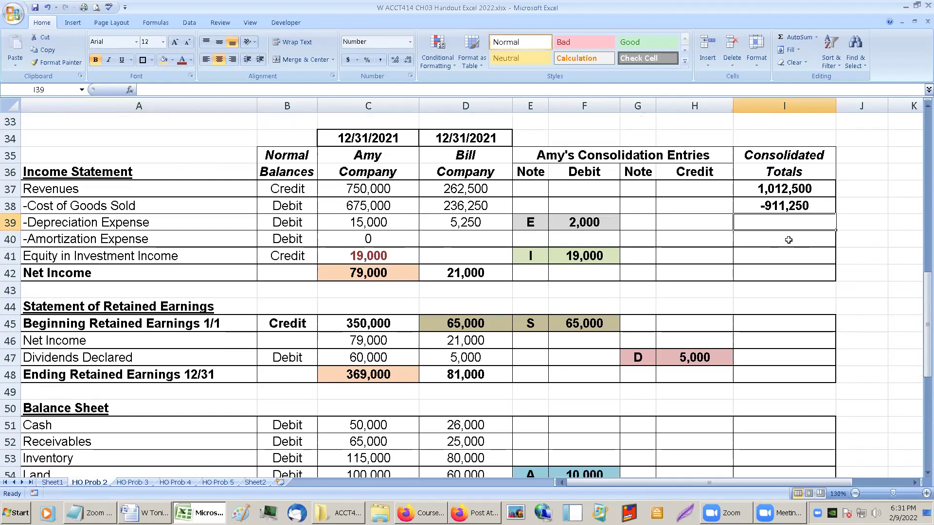
left_click(351, 222)
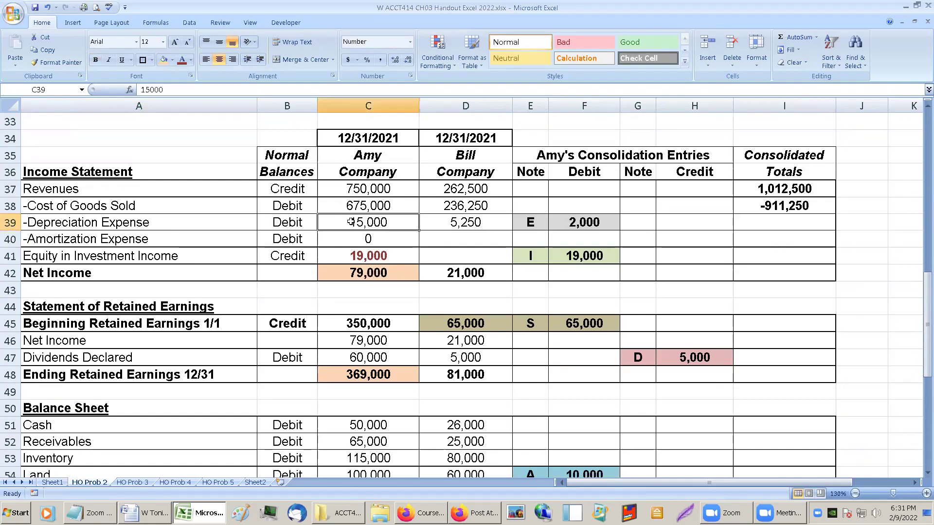
left_click(435, 222)
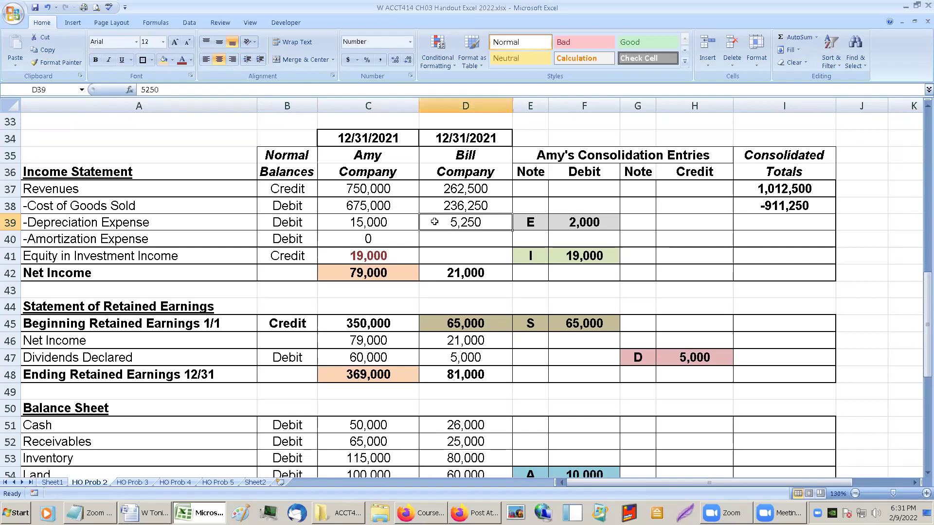
left_click(582, 220)
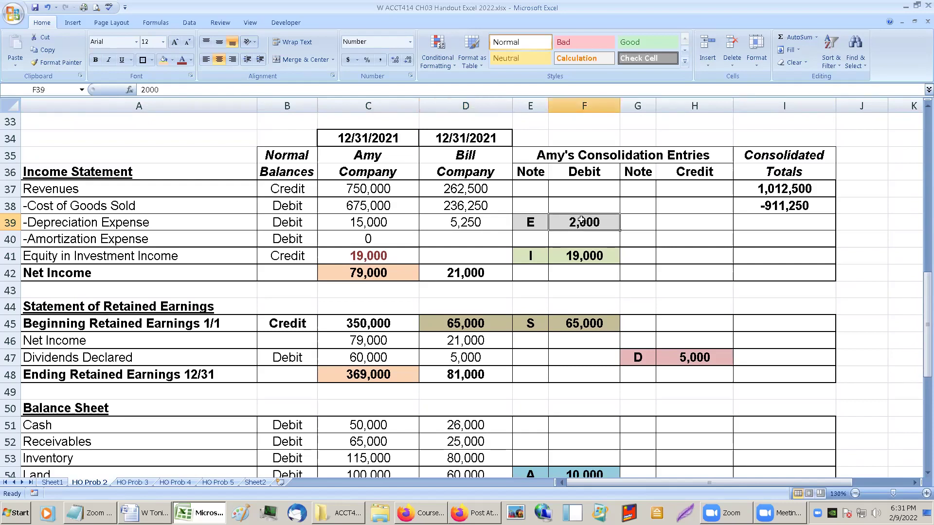
left_click(744, 219)
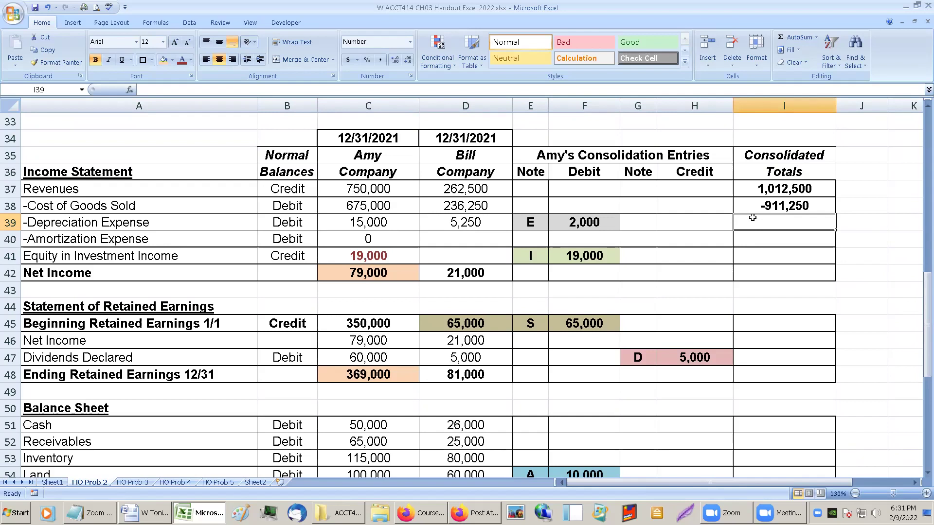
type("=-")
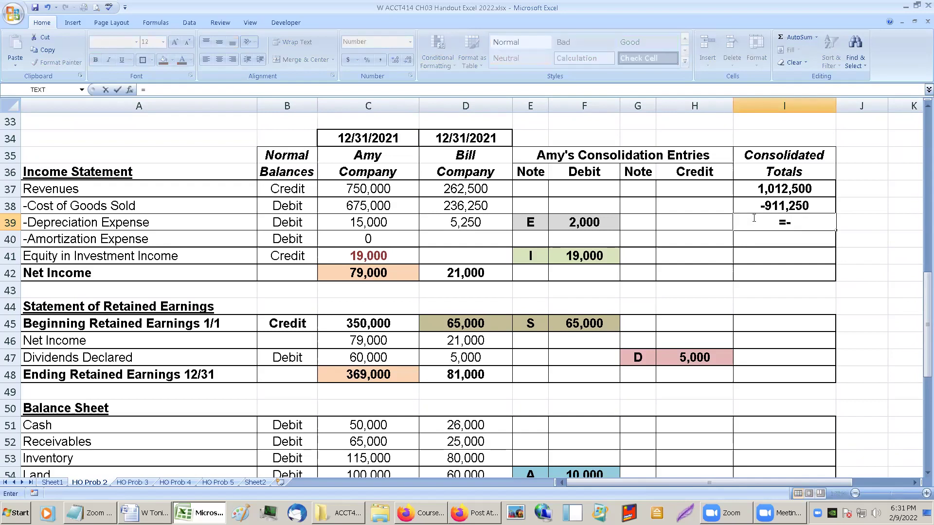
type("(")
left_click(346, 223)
type("+")
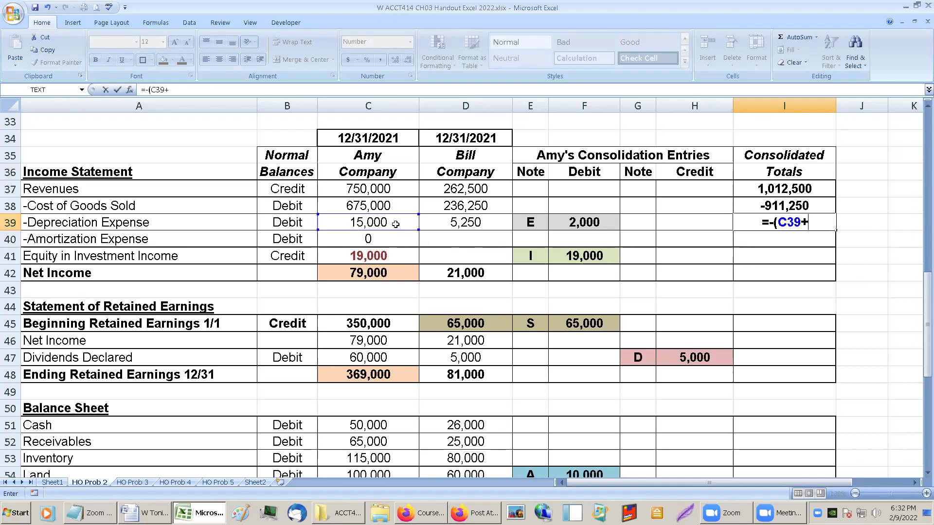
left_click(448, 222)
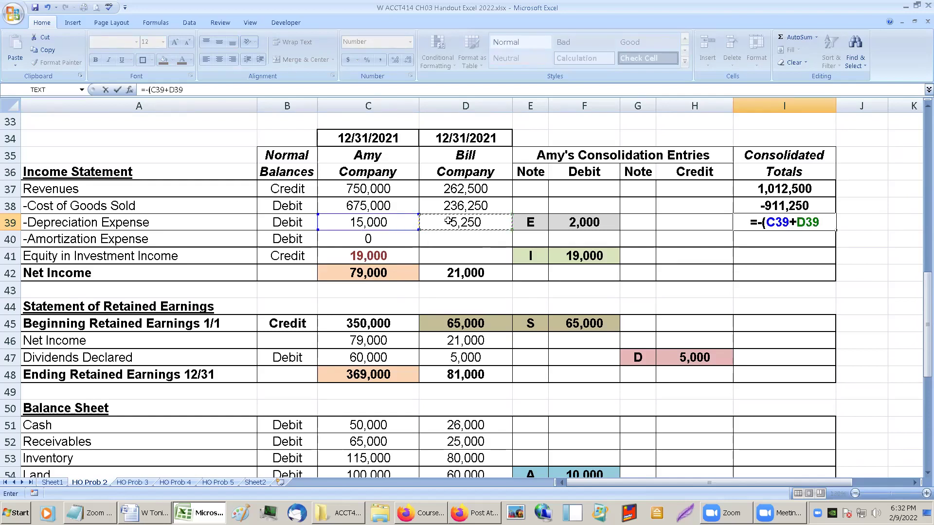
type("+")
left_click(576, 220)
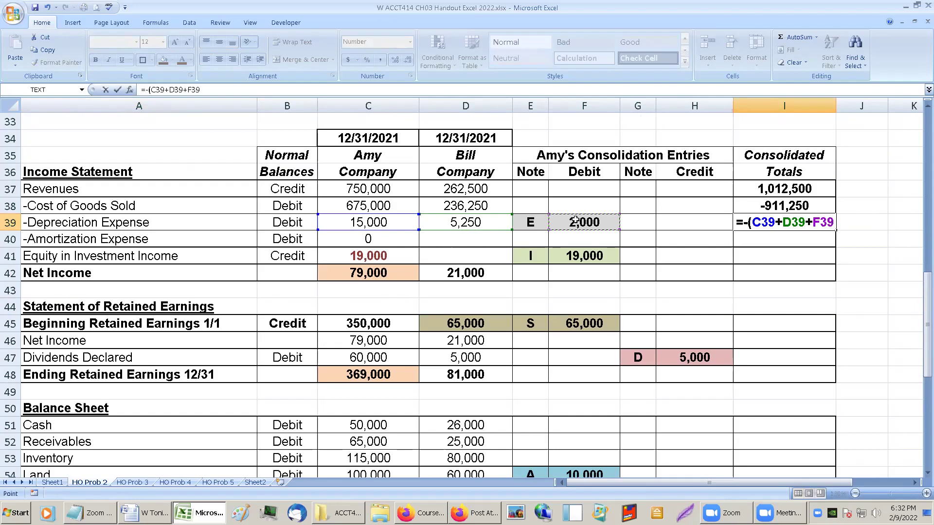
type(")")
key("Return")
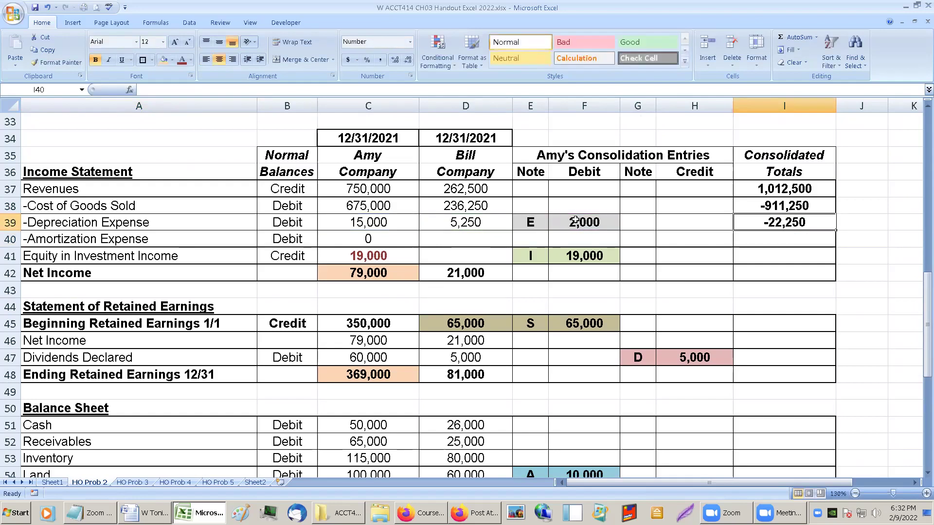
key("Up")
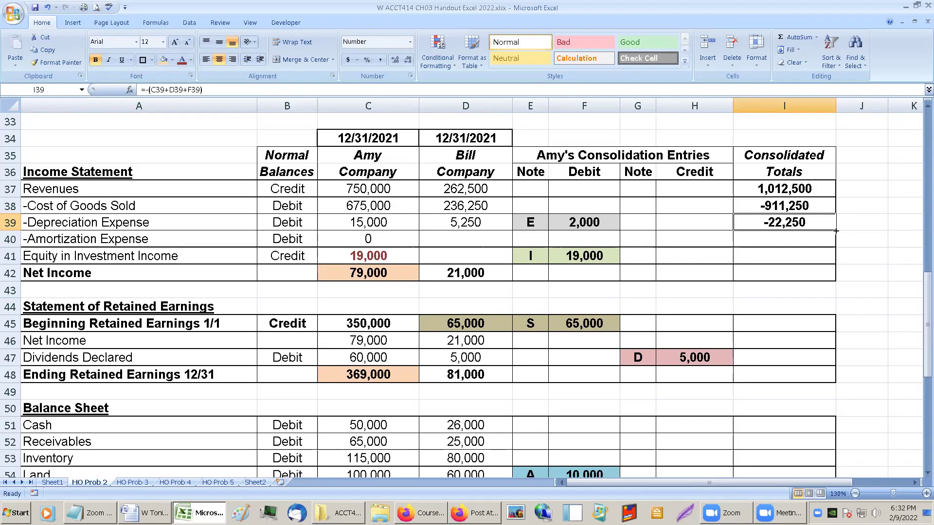
left_click_drag(835, 231, 836, 245)
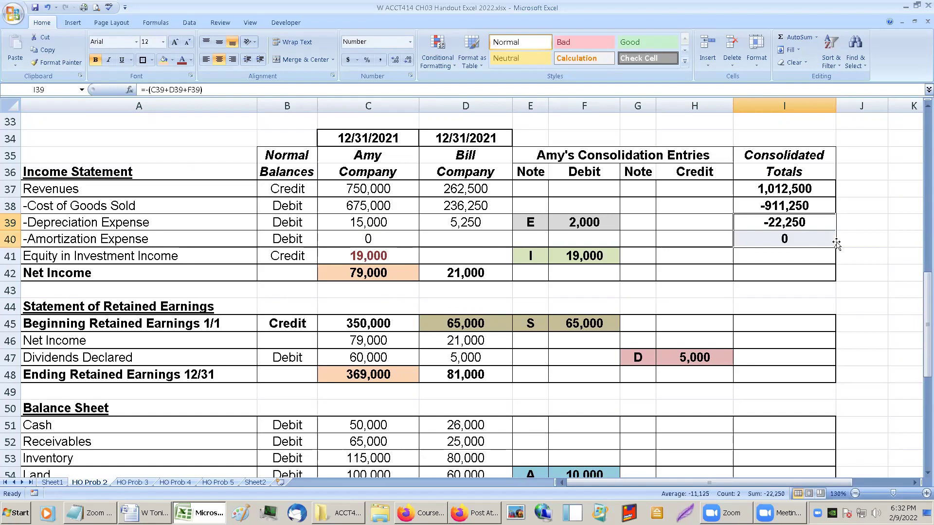
Calculate consolidated equity in investment income in I41 with =C41-F41.
left_click(805, 254)
scroll(805, 253, "down", 1)
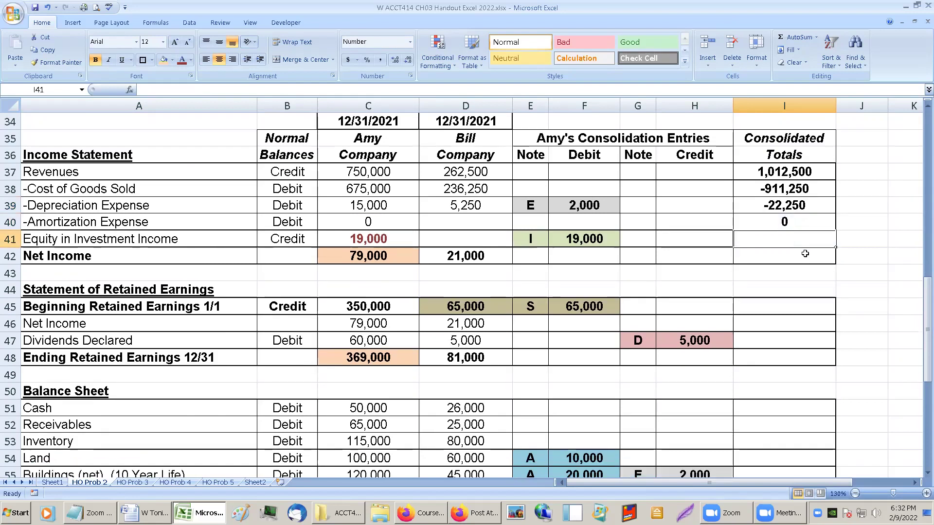
right_click(805, 253)
left_click(762, 239)
left_click(760, 236)
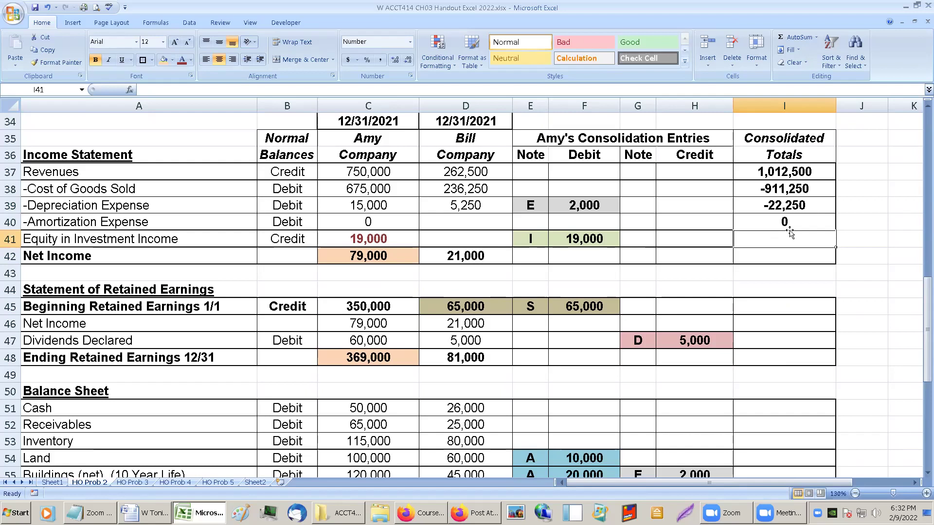
type("=")
key("Left")
key("Left")
key("Left")
key("Left")
key("Left")
key("Left")
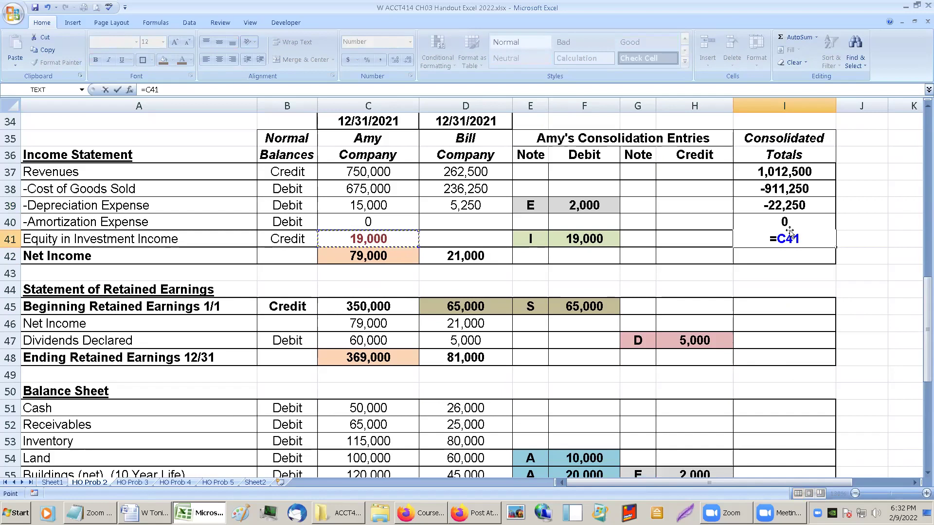
type("-")
key("Left")
key("Left")
key("Left")
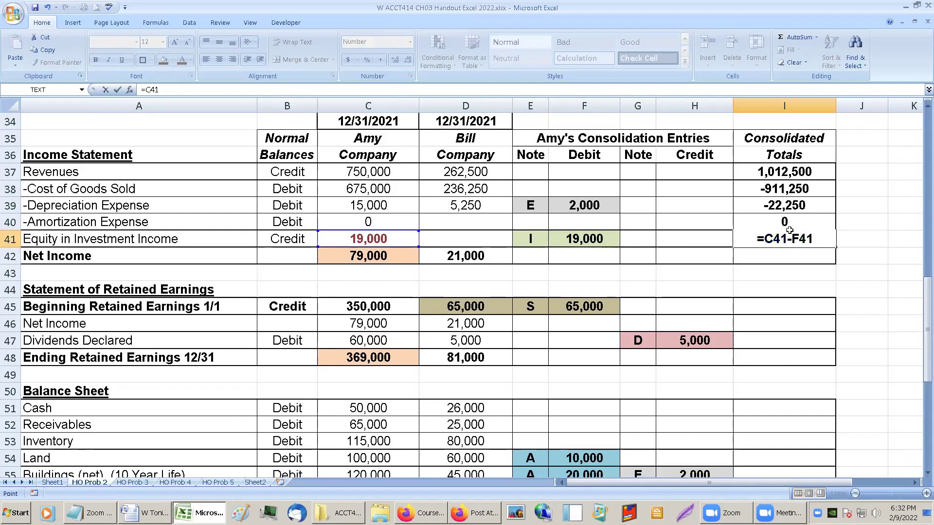
key("Return")
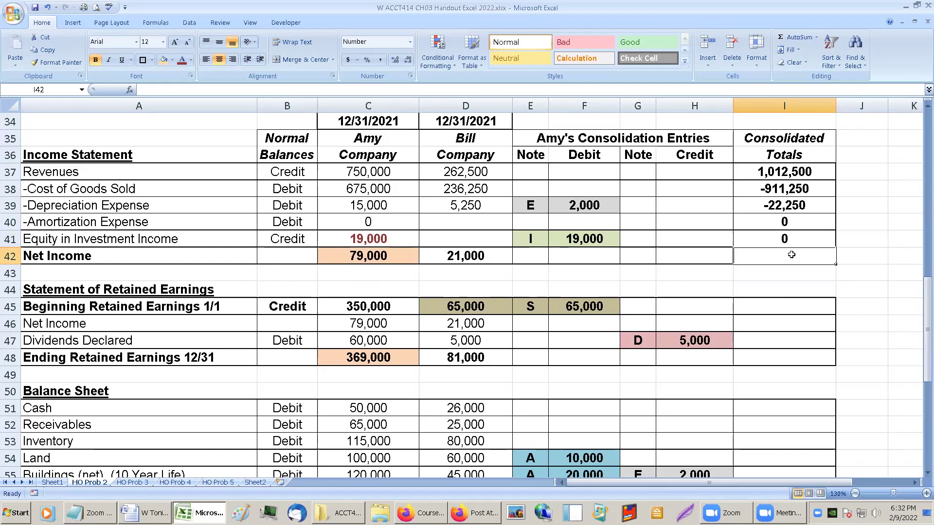
left_click_drag(473, 172, 474, 238)
left_click(465, 261)
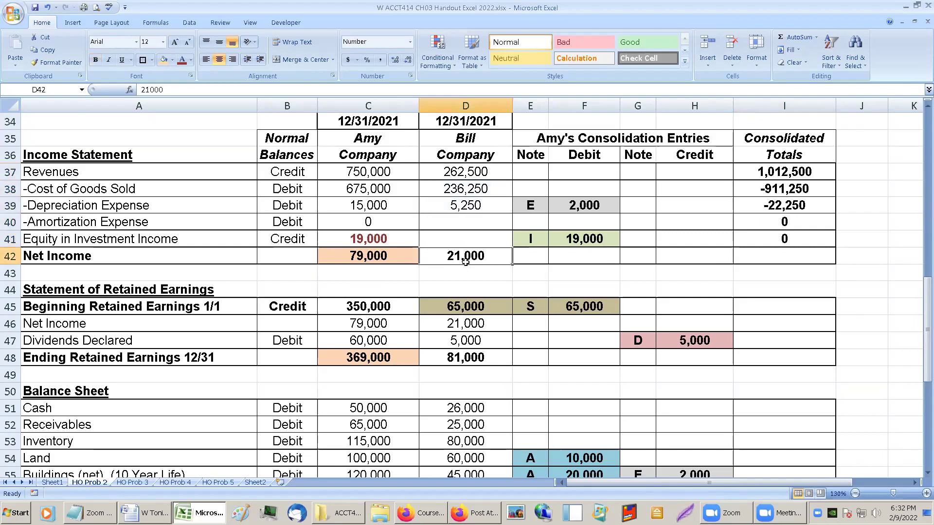
left_click(786, 257)
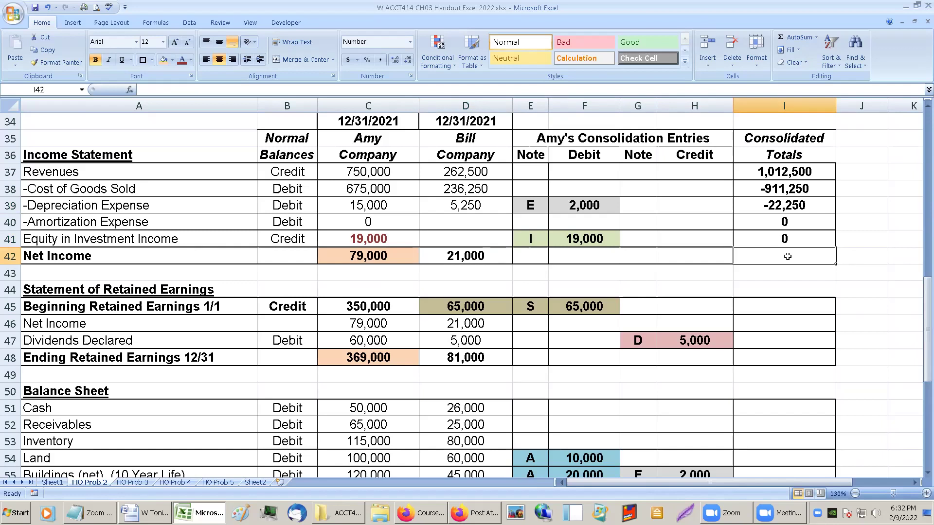
type("=")
key("Left")
key("Left")
key("Left")
key("Left")
key("Left")
key("Left")
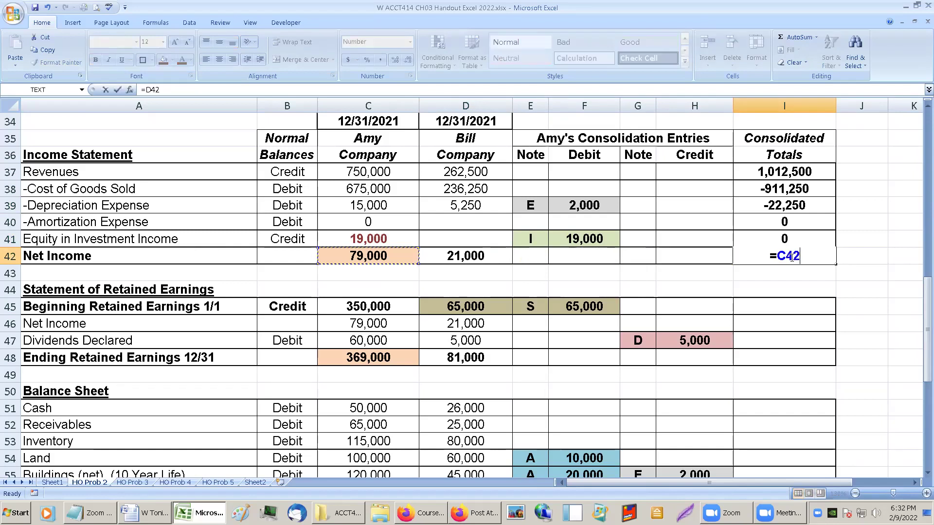
type("-")
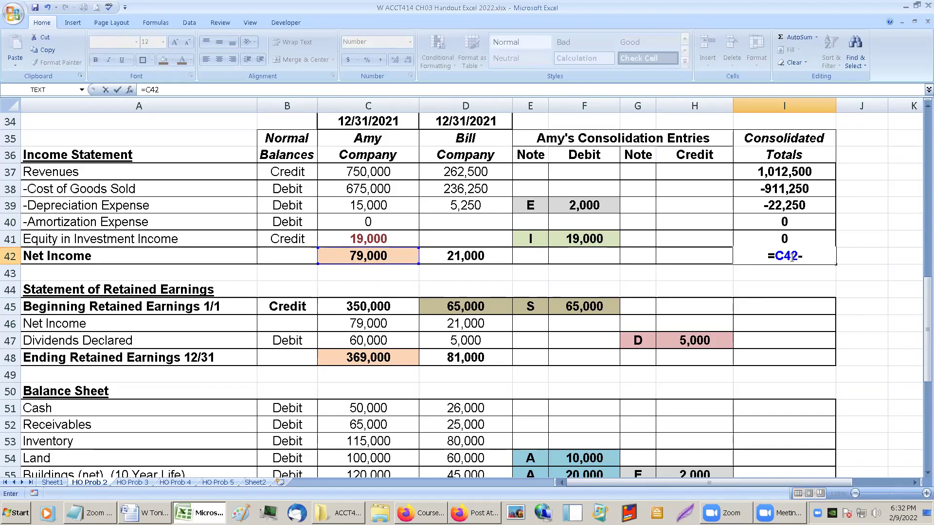
key("Escape")
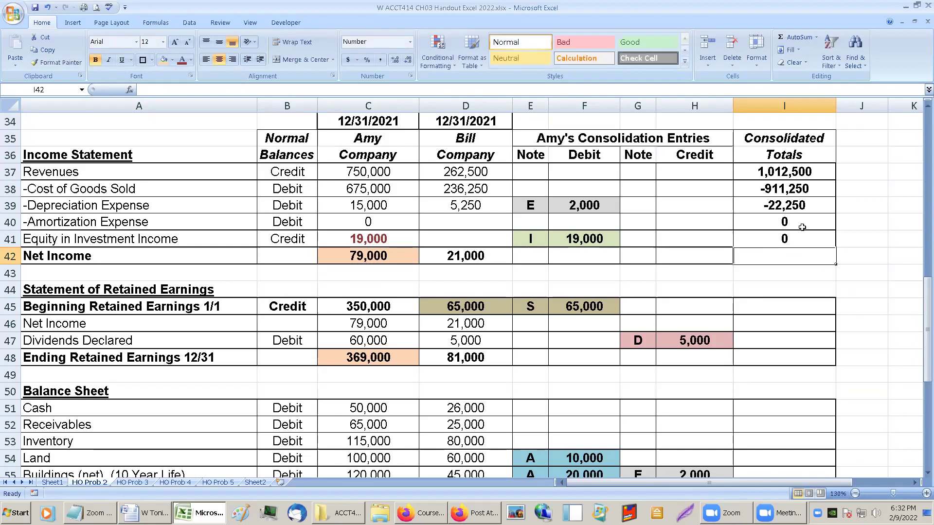
Total the consolidated income statement amounts in I37 through I41 with AutoSum, placing net income in I42.
left_click_drag(774, 174, 778, 256)
left_click(795, 37)
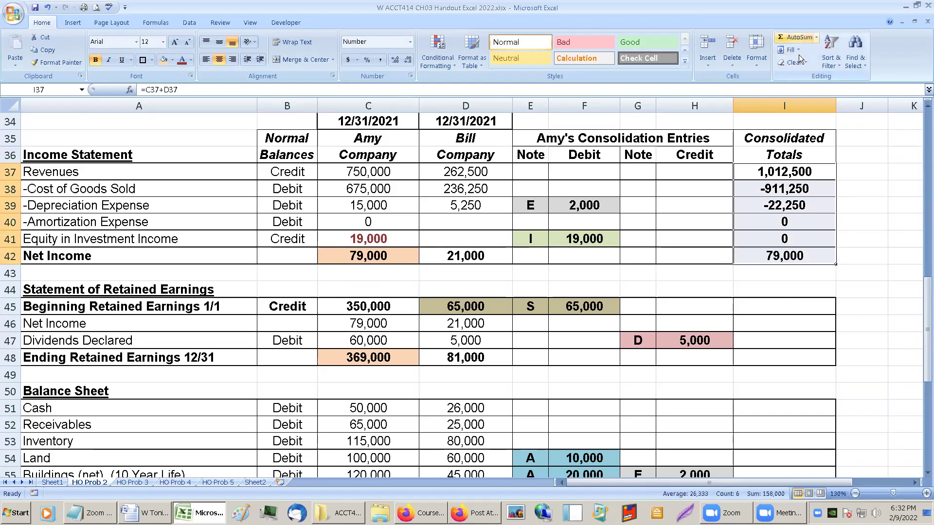
left_click(776, 261)
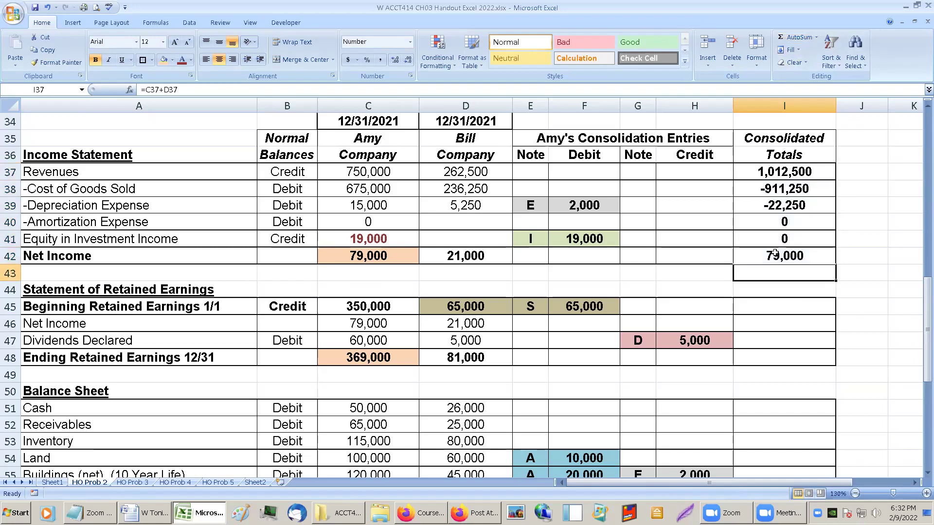
Shade the consolidated net income cell I42 with the same light orange fill as Amy's net income in C42.
left_click(327, 254)
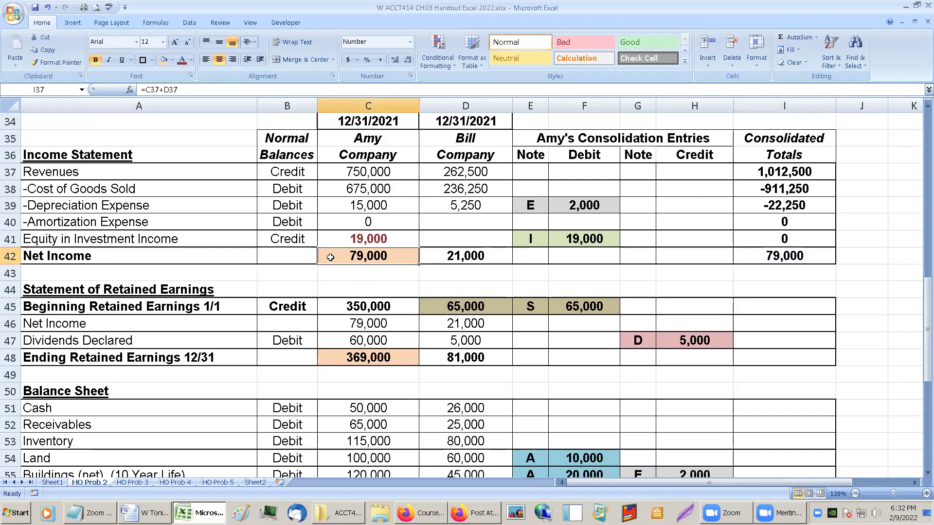
left_click(173, 59)
left_click(251, 102)
left_click(775, 254)
left_click(164, 59)
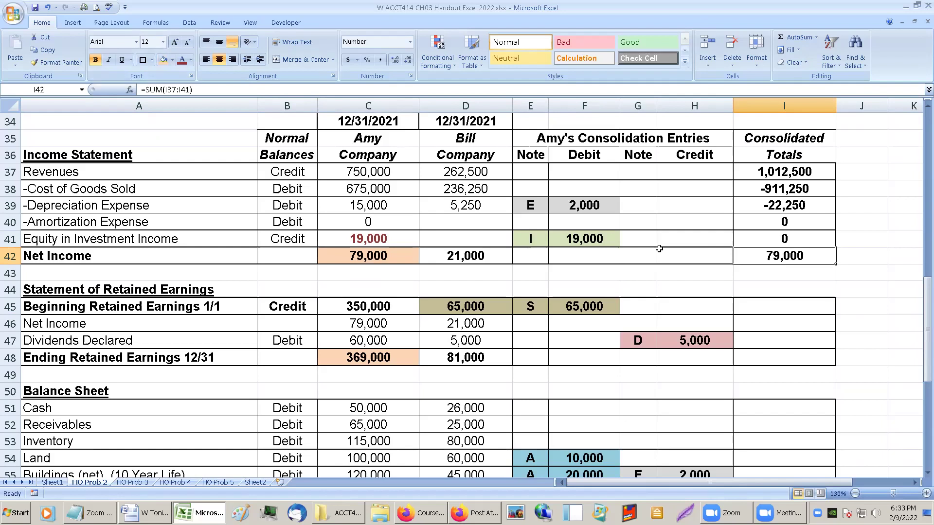
left_click(710, 274)
Compare Bill's net income in D42 with the E and I debit entries in F39 and F41 and with consolidated net income.
scroll(709, 274, "down", 1)
scroll(710, 274, "down", 1)
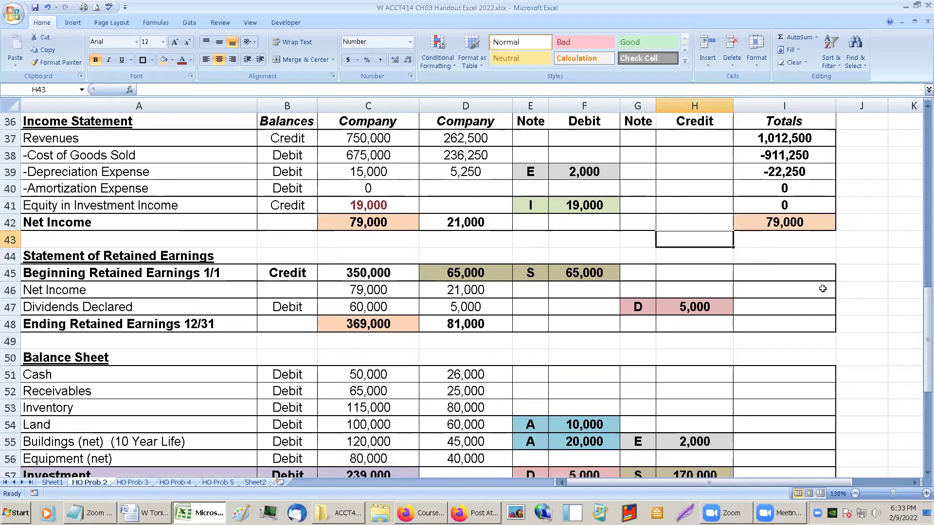
scroll(822, 292, "down", 1)
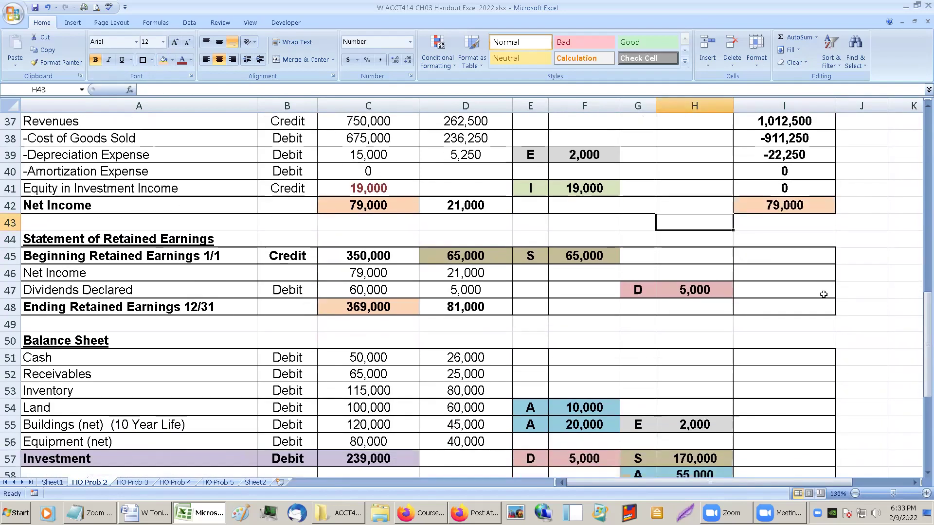
scroll(824, 295, "up", 3)
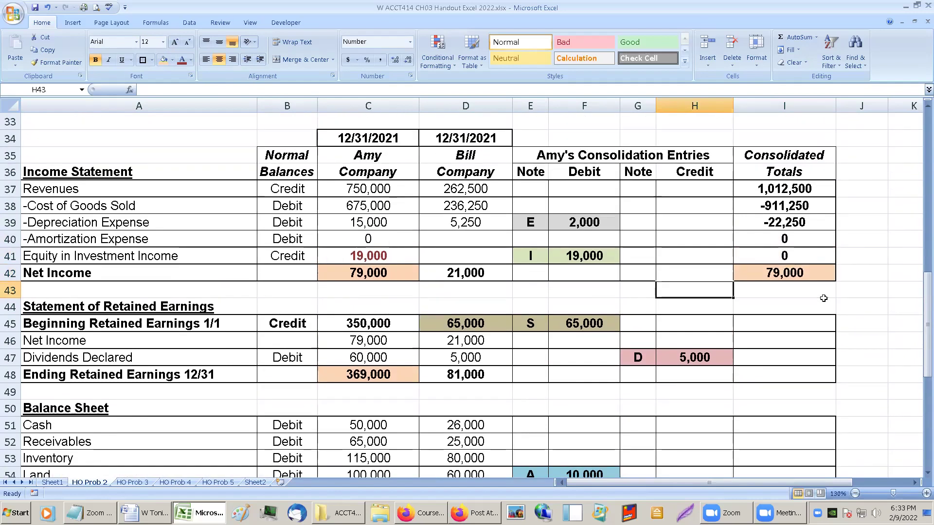
scroll(824, 299, "down", 3)
scroll(826, 302, "down", 1)
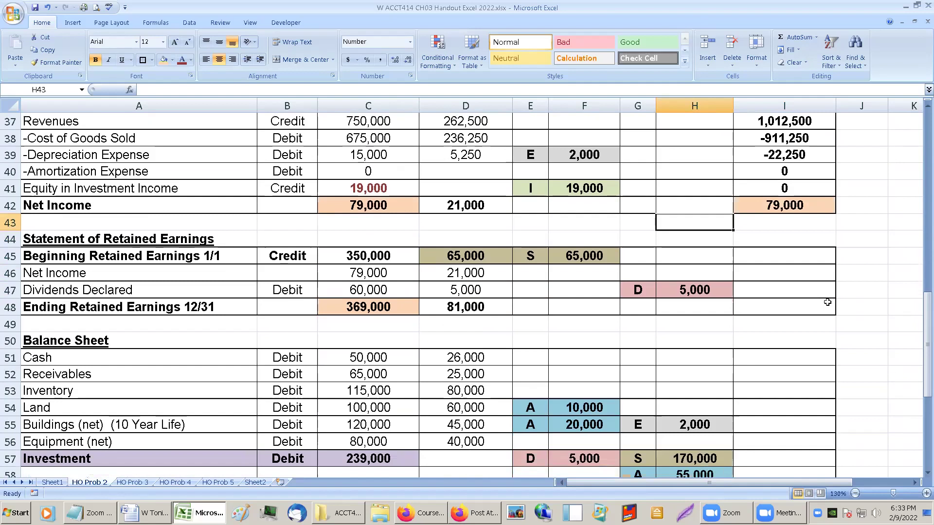
scroll(827, 303, "up", 2)
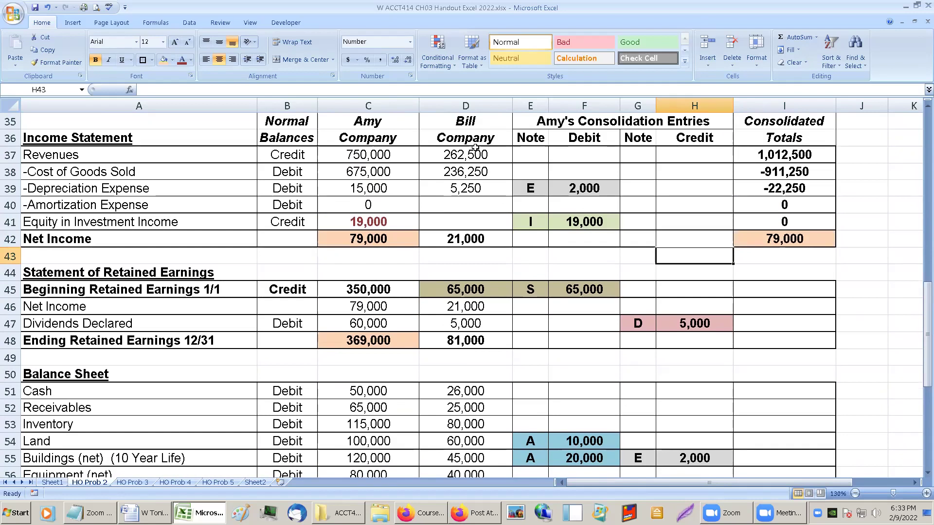
scroll(475, 147, "down", 2)
left_click(469, 201)
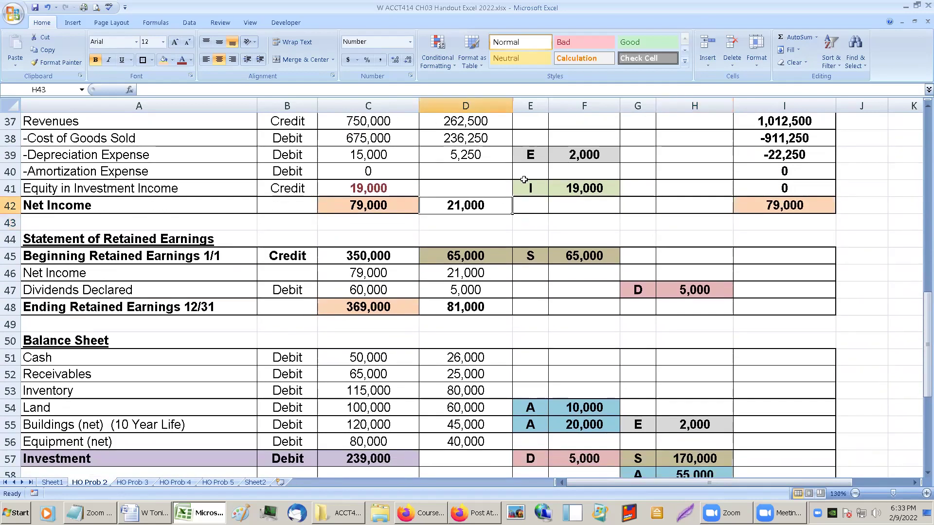
left_click_drag(545, 151, 573, 188)
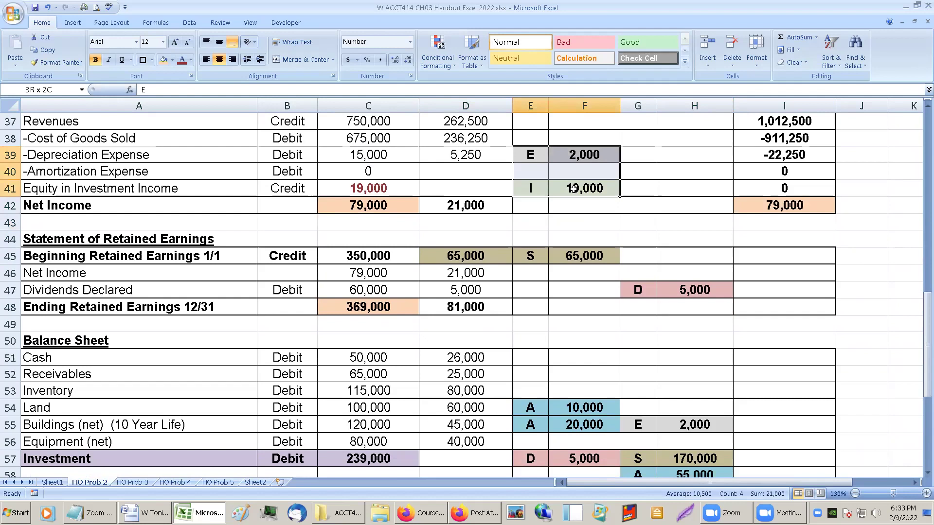
left_click(482, 205)
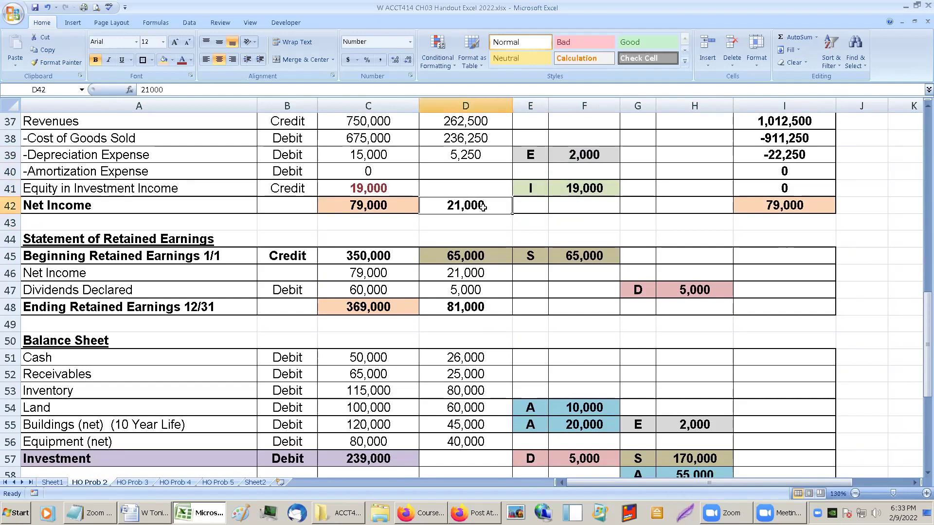
Calculate consolidated beginning retained earnings in I45 with =C45+D45-F45.
scroll(491, 217, "down", 1)
left_click(714, 206)
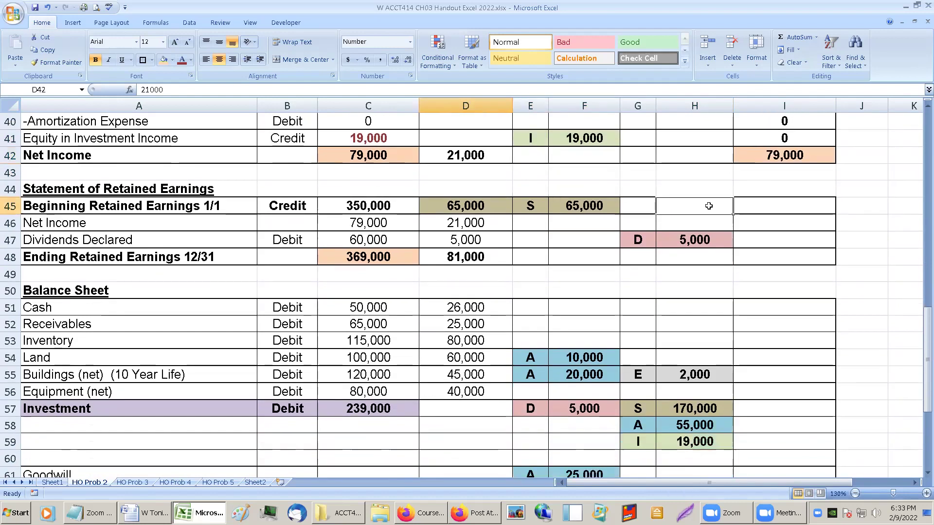
left_click(772, 203)
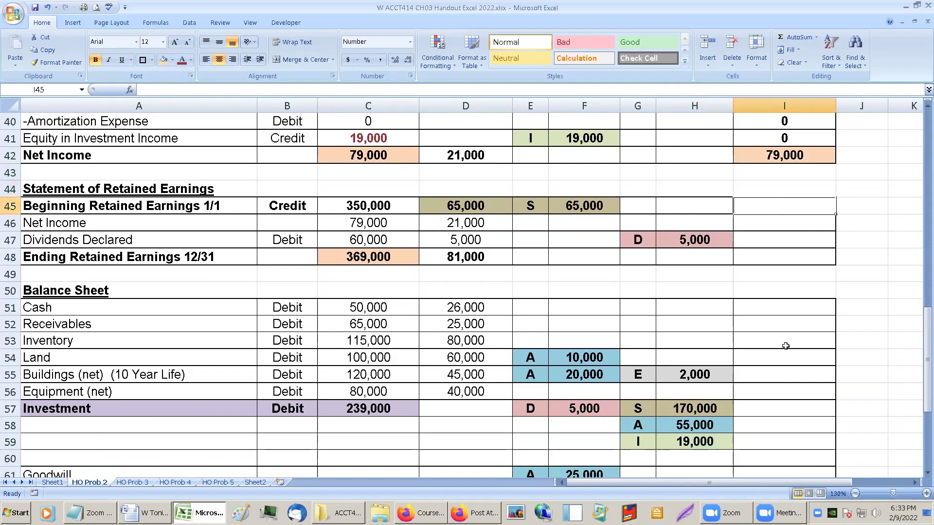
type("=")
key("Left")
key("Left")
key("Left")
key("Left")
key("Left")
key("Left")
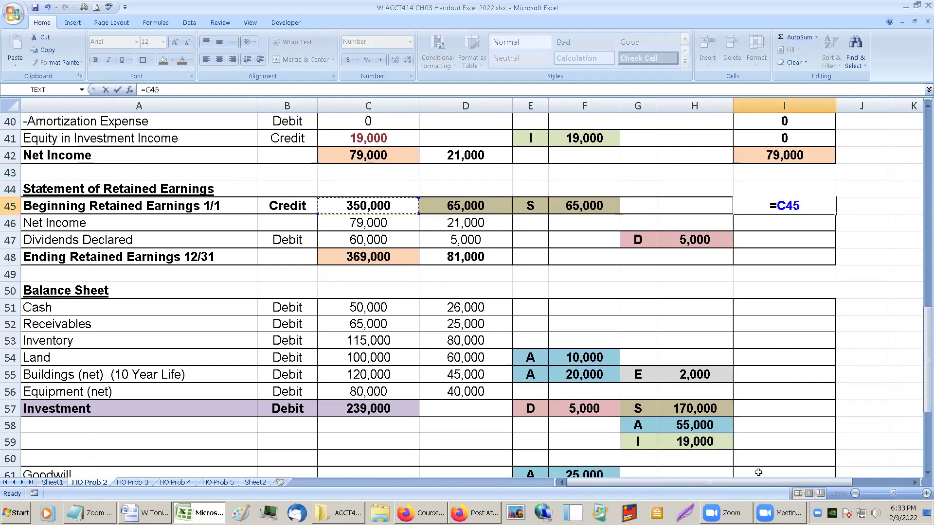
type("+")
key("Left")
key("Left")
key("Left")
key("Left")
key("Left")
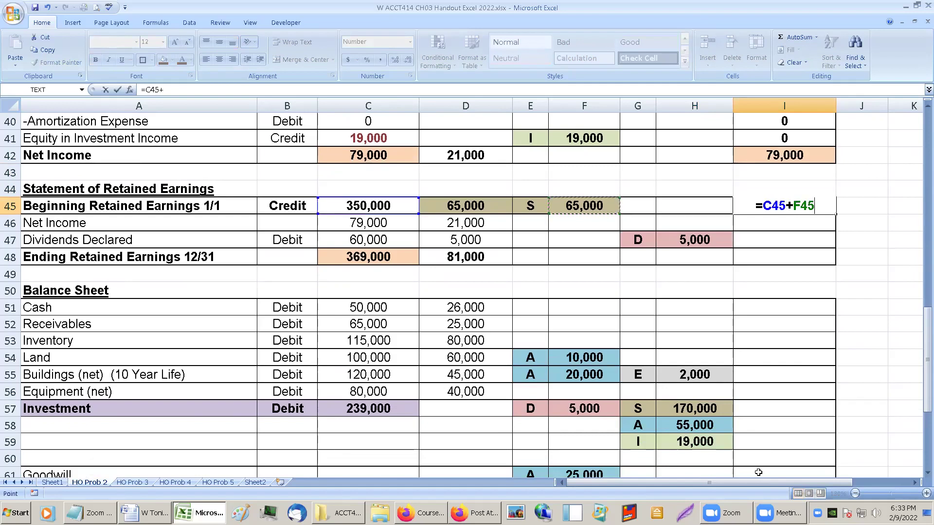
type("-")
key("Left")
key("Left")
key("Left")
key("Return")
key("Up")
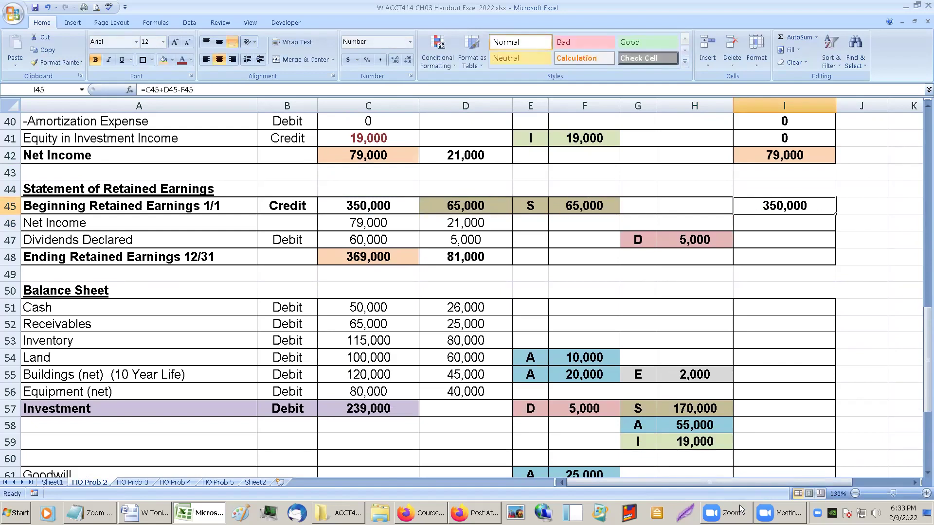
Link net income in I46 to the income statement with =I42 and shade the cell light orange.
left_click(774, 222)
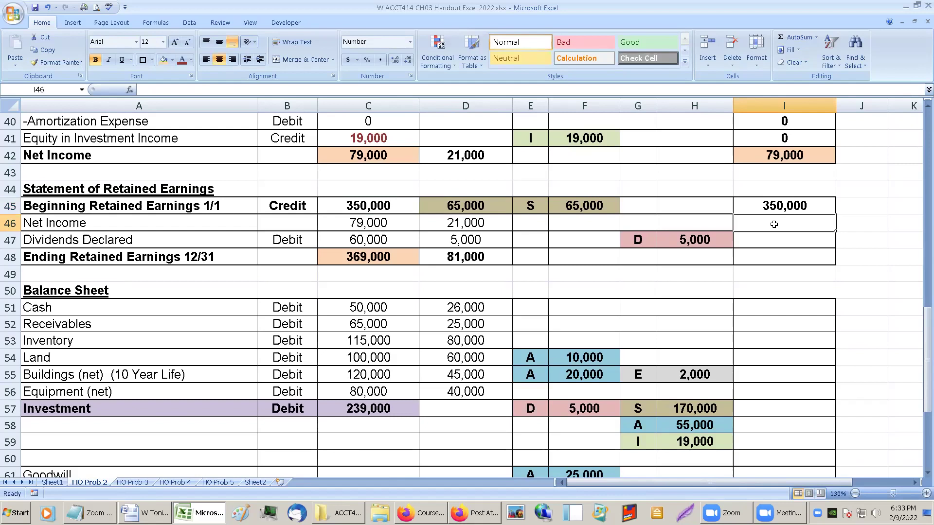
type("=")
left_click(789, 156)
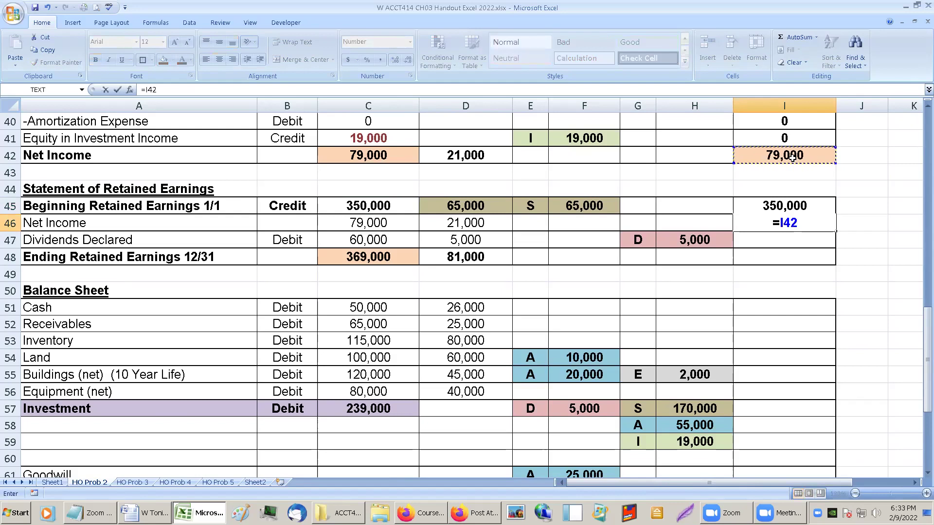
key("Return")
left_click(782, 223)
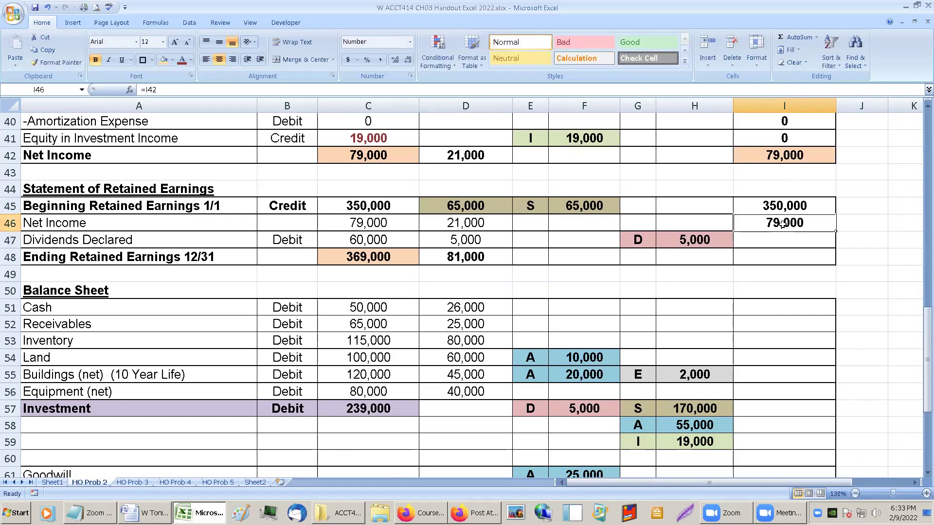
left_click(164, 59)
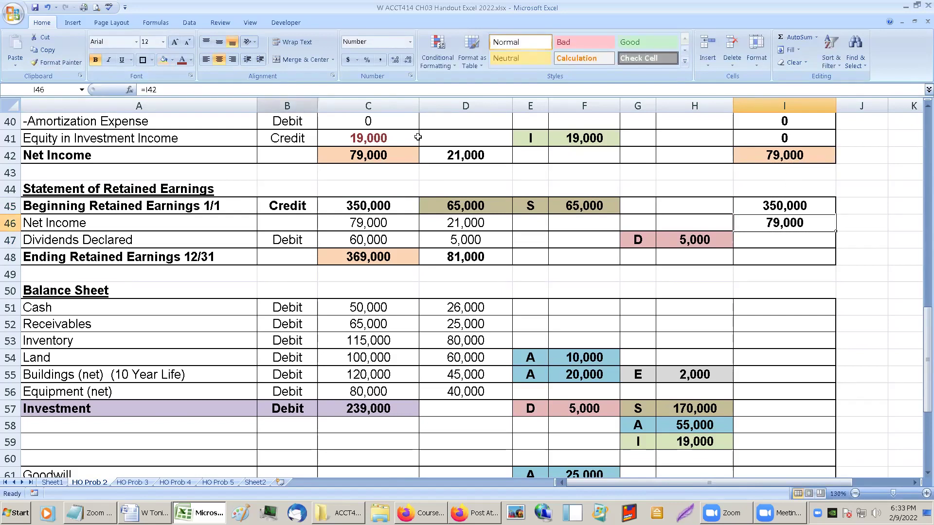
Calculate consolidated dividends declared as a negative in I47 with =-(C47+D47-H47).
left_click(803, 243)
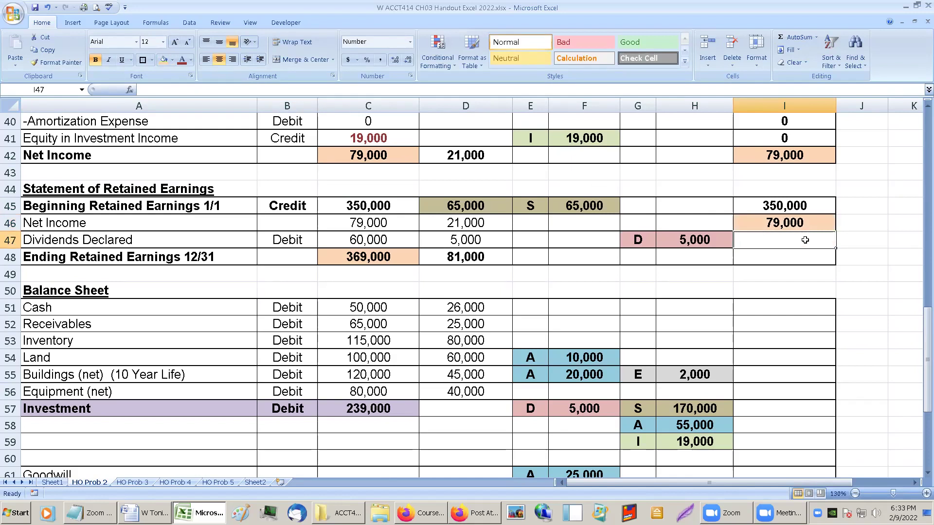
type("=")
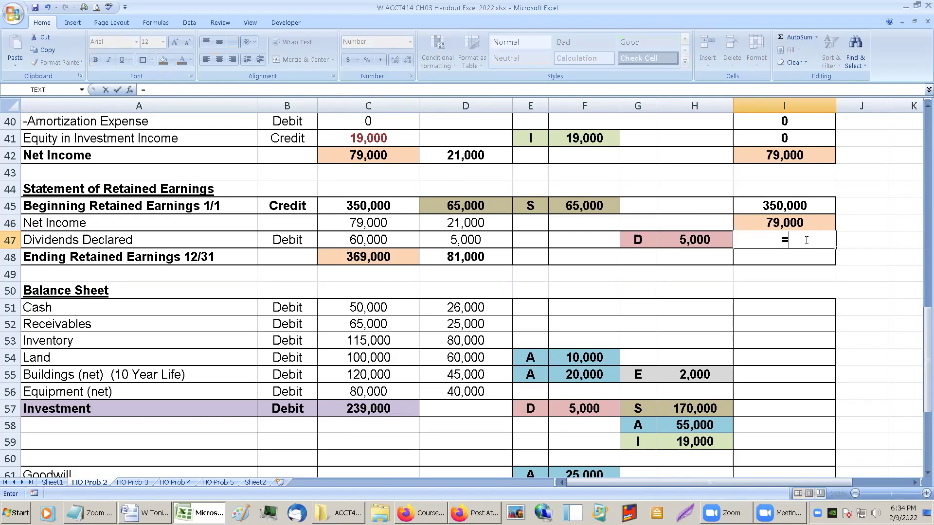
type("-(")
key("Left")
key("Home")
key("Right")
key("Right")
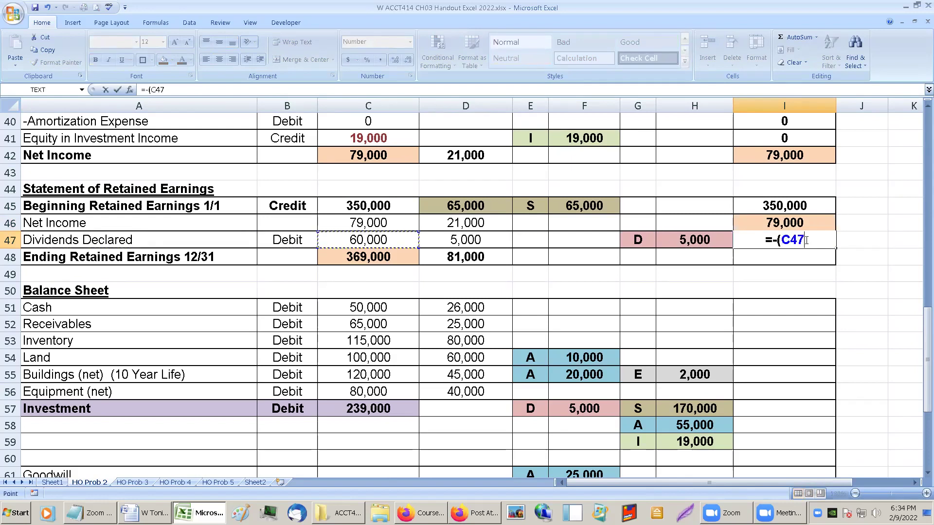
type("+")
key("Left")
key("Left")
key("Left")
key("Left")
key("Left")
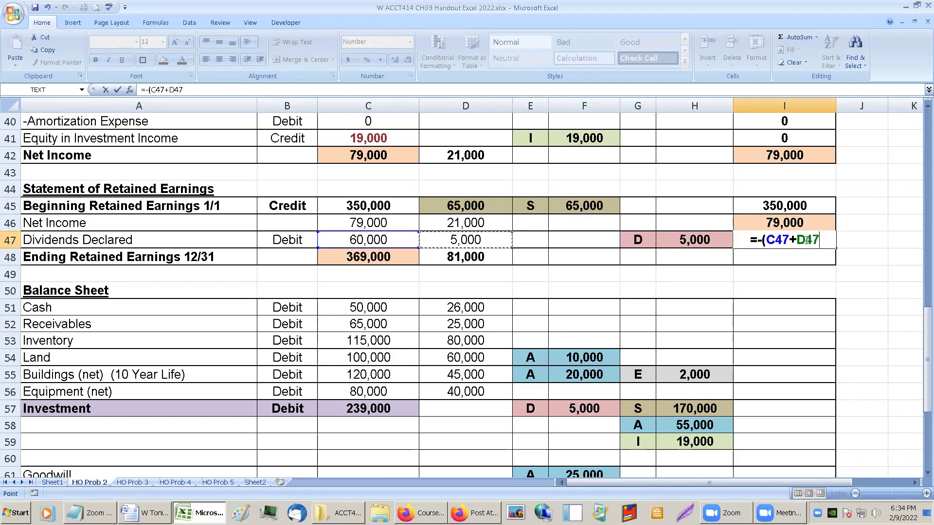
type("-")
key("Left")
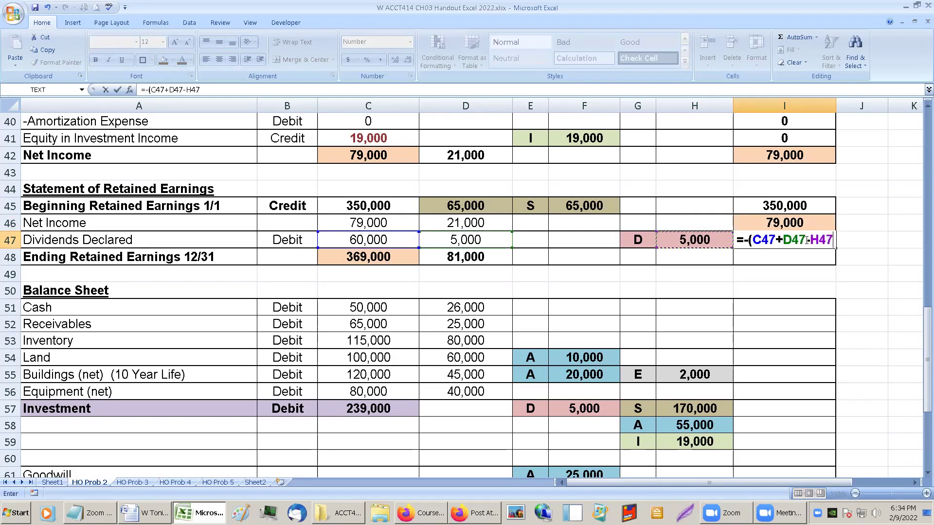
type(")")
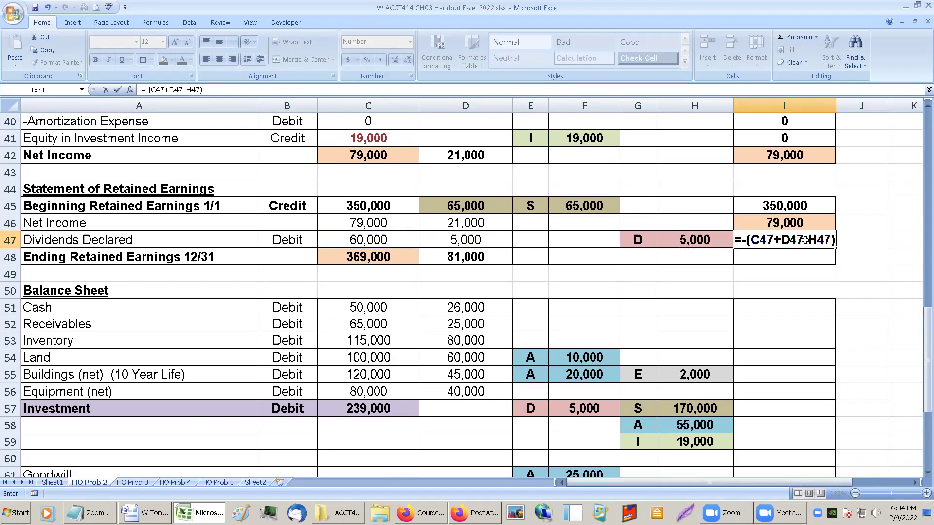
key("Return")
key("Up")
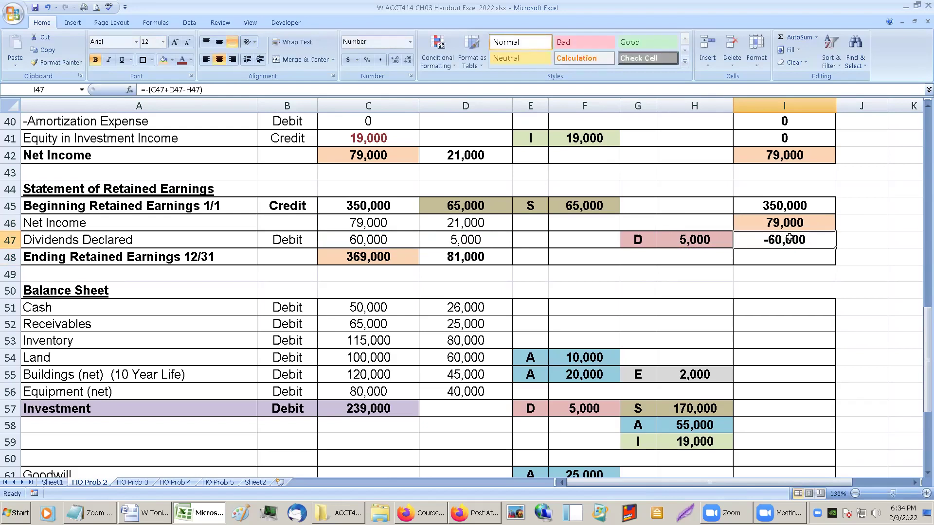
Put a minus sign in front of the label in A47 so it reads -Dividends Declared.
left_click(24, 235)
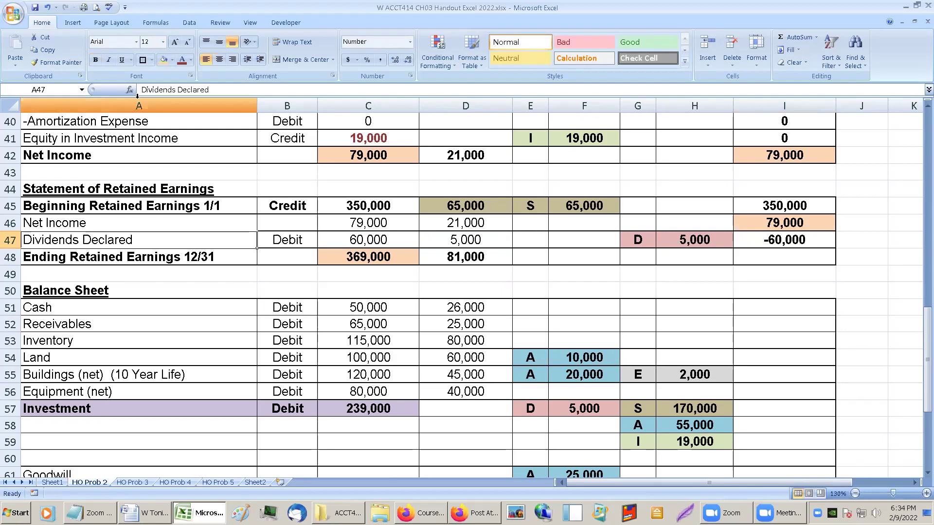
left_click(150, 88)
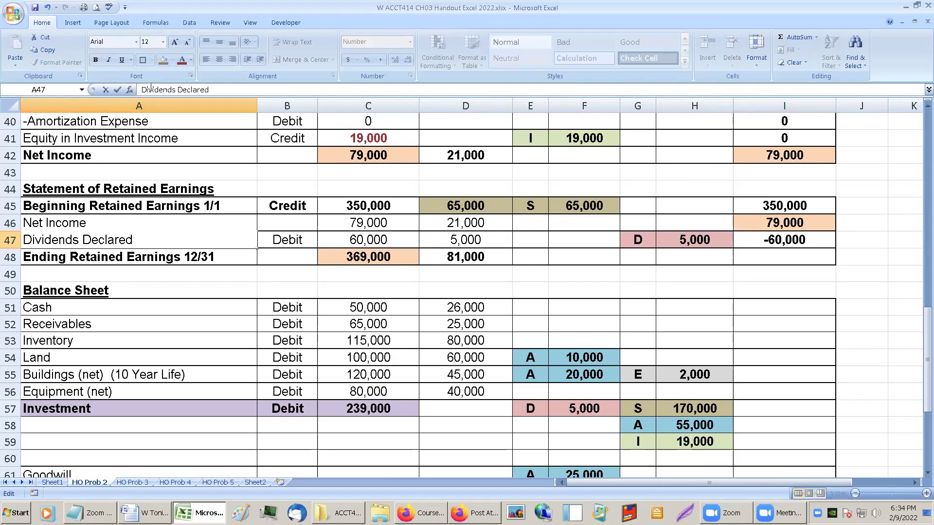
type("'-")
key("Return")
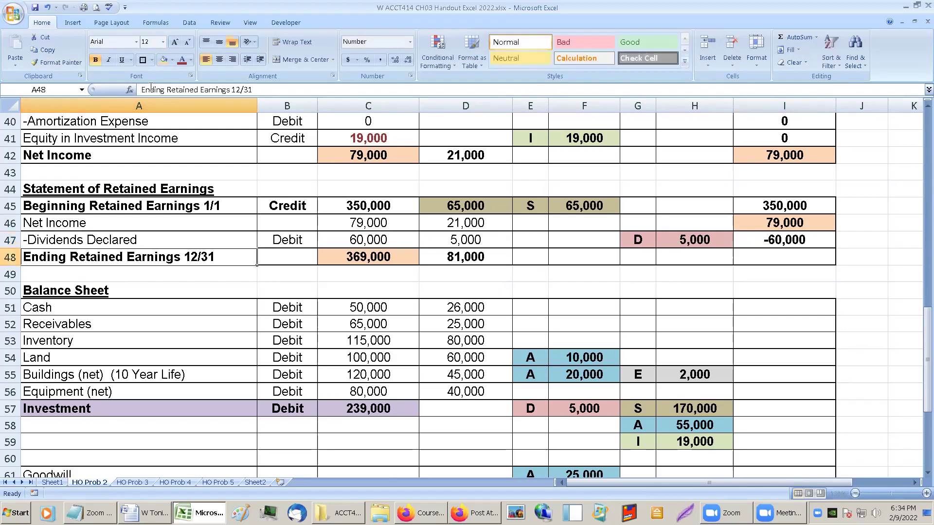
key("Up")
key("Down")
Total I45 through I47 into ending retained earnings in I48 with AutoSum and shade I48 light orange.
left_click_drag(766, 206, 783, 250)
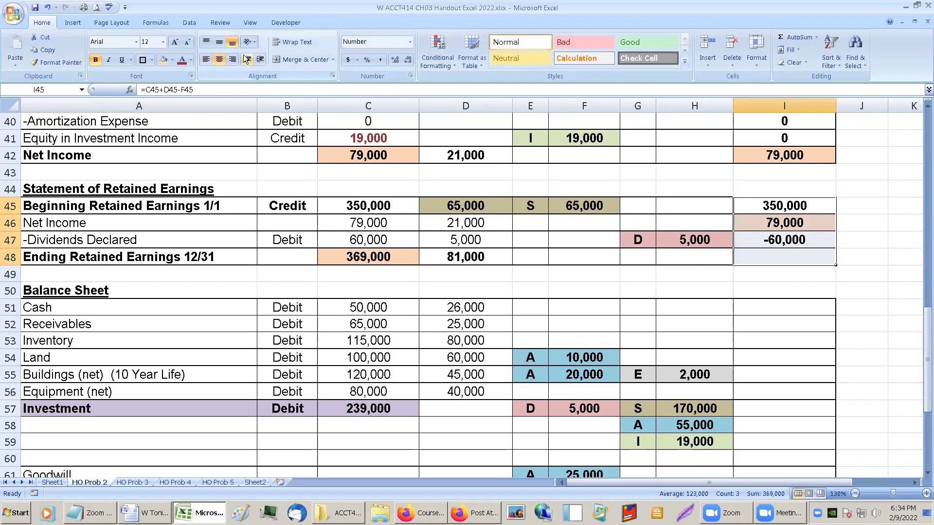
left_click(798, 37)
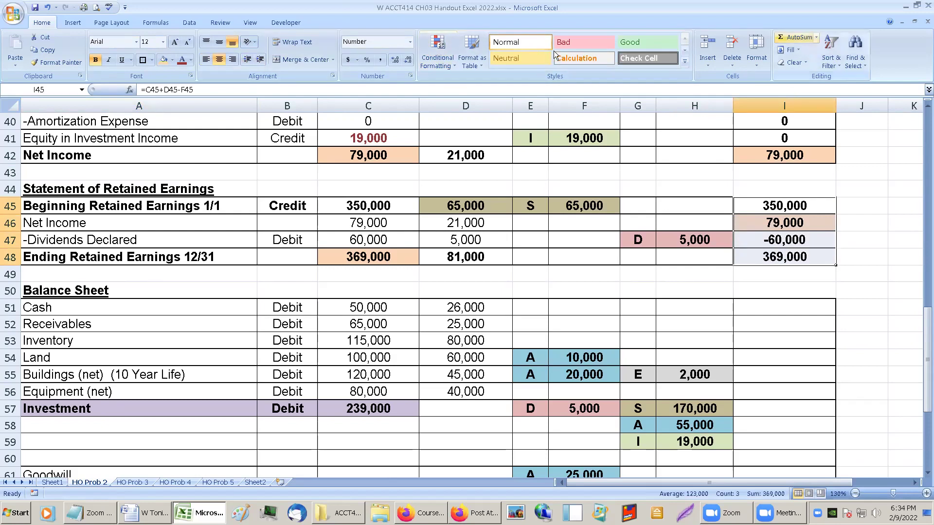
left_click(802, 258)
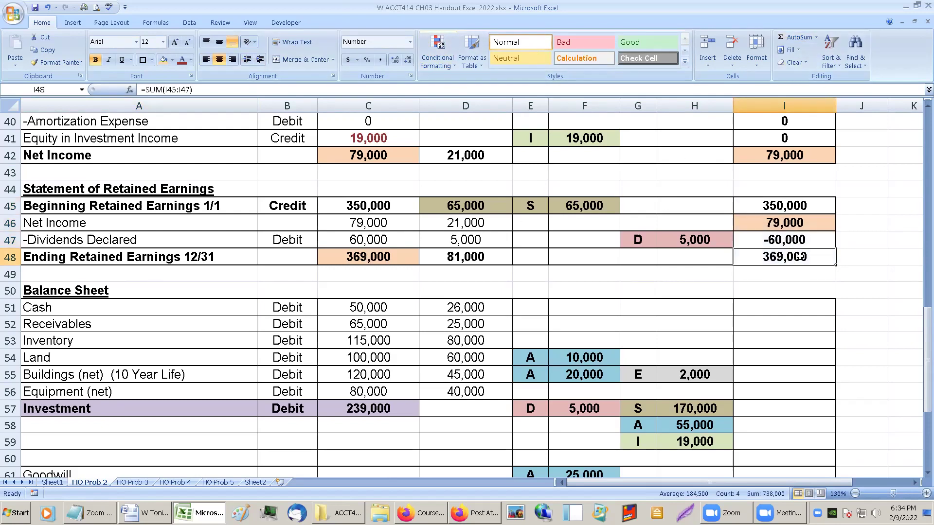
left_click(165, 60)
left_click(608, 257)
scroll(610, 256, "up", 3)
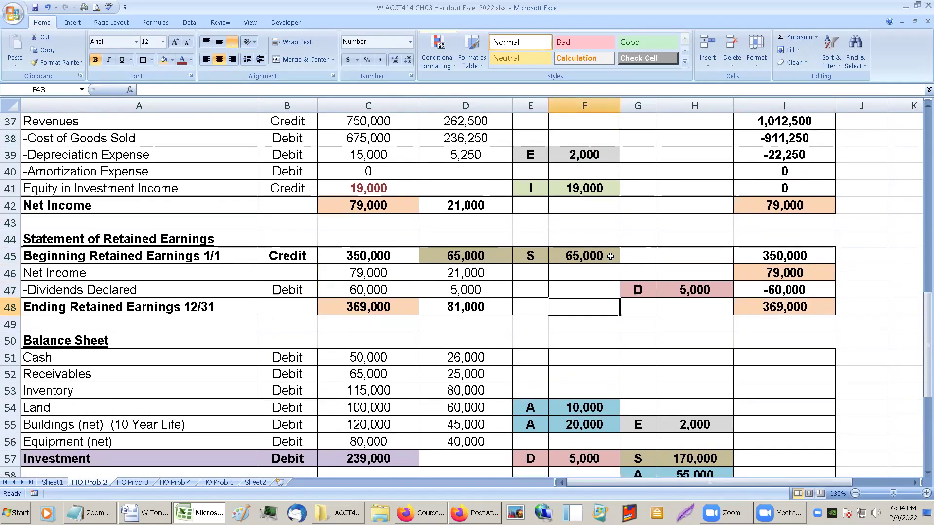
Hide columns B through H to view the account labels beside the Consolidated Totals, and undo the hiding.
scroll(615, 258, "up", 1)
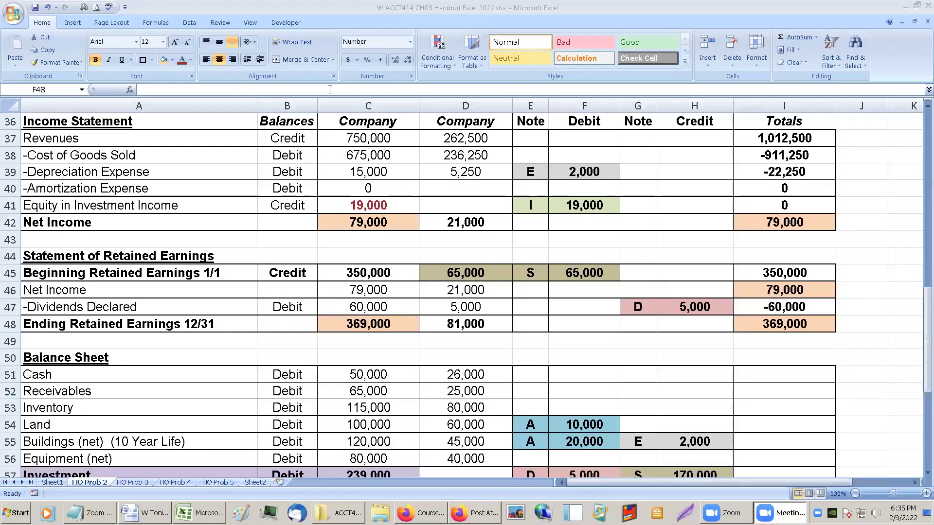
left_click(361, 105)
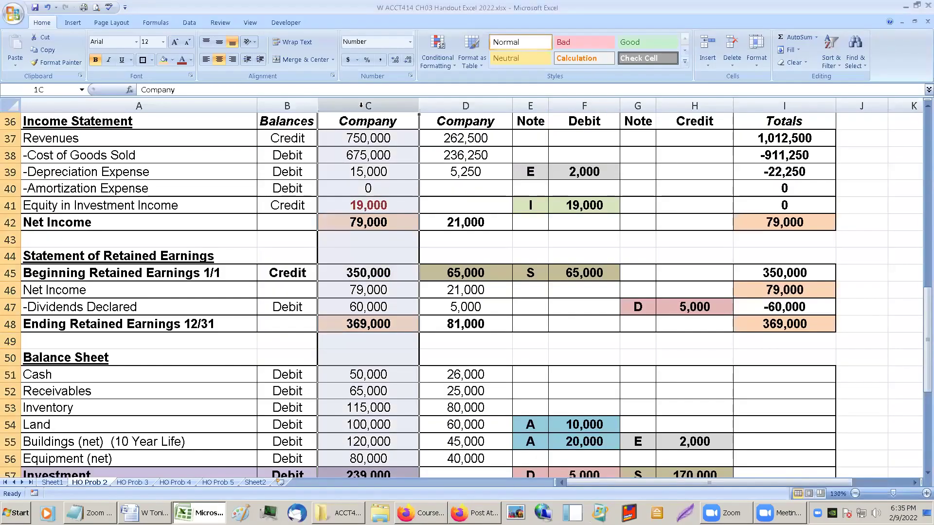
left_click_drag(287, 106, 676, 104)
right_click(685, 104)
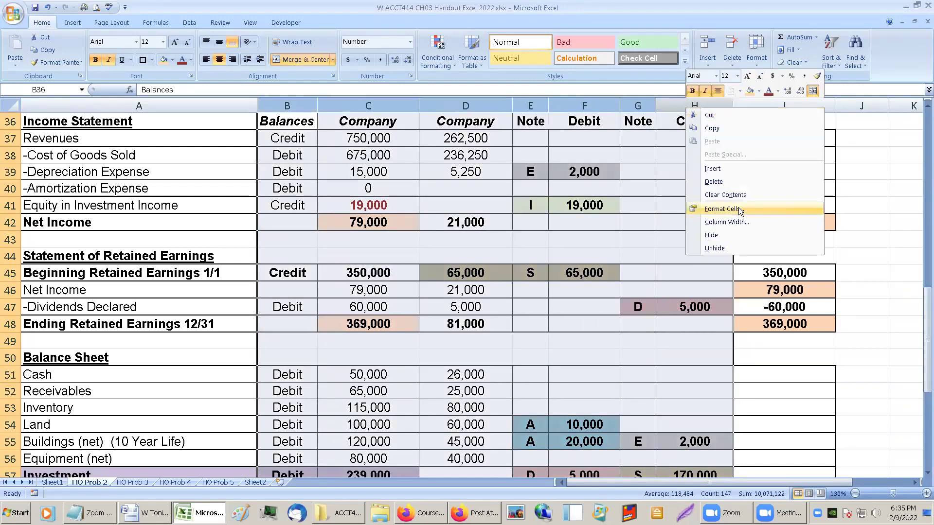
left_click(735, 236)
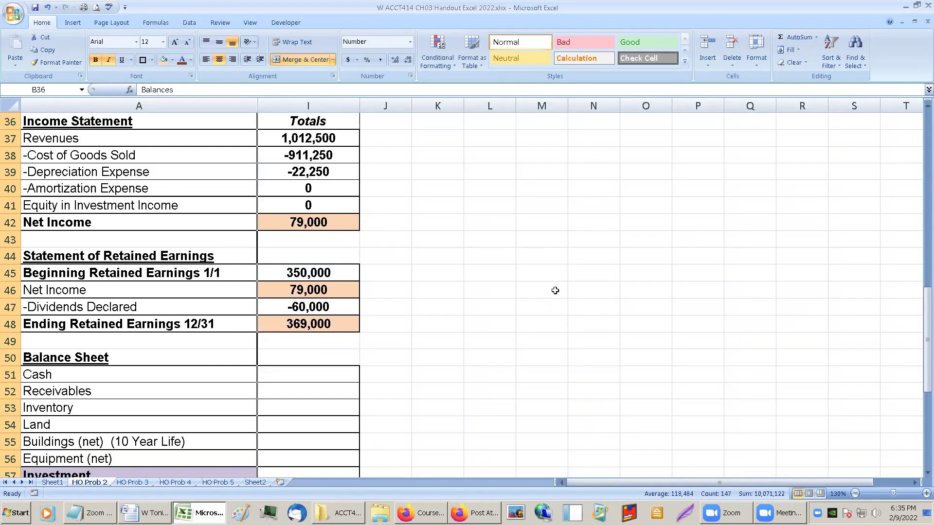
scroll(556, 290, "up", 1)
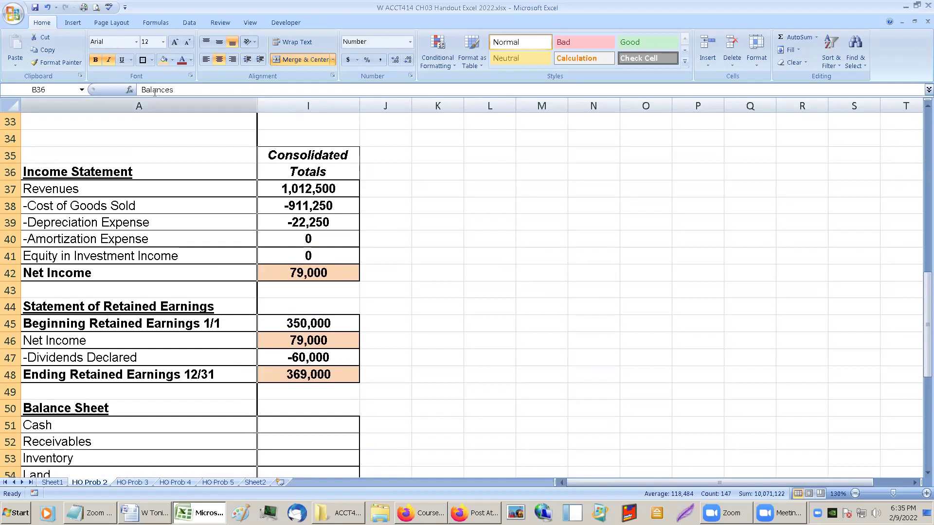
left_click(47, 7)
left_click(586, 225)
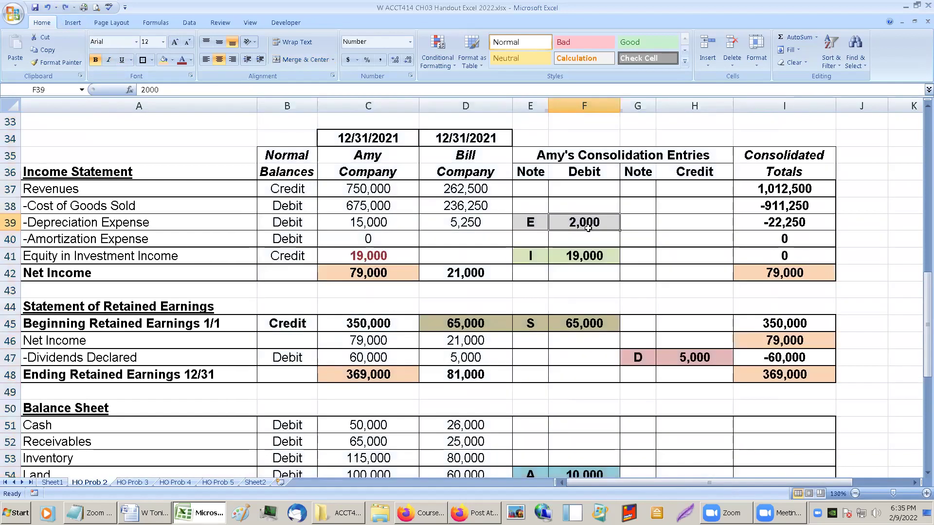
Calculate consolidated cash in I51 with =C51+D51+F51-H51 and fill the formula down through Equipment in I56.
scroll(595, 250, "down", 1)
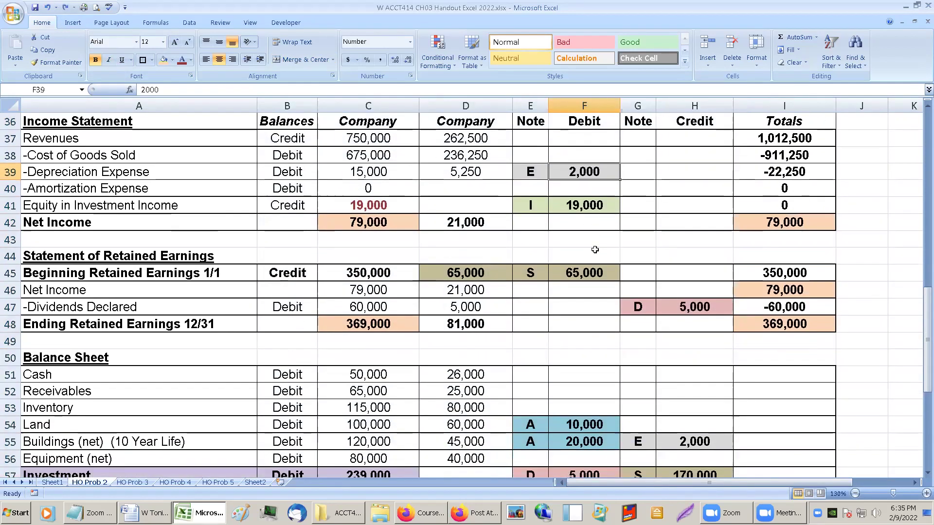
scroll(595, 249, "down", 1)
left_click(811, 357)
scroll(815, 358, "down", 1)
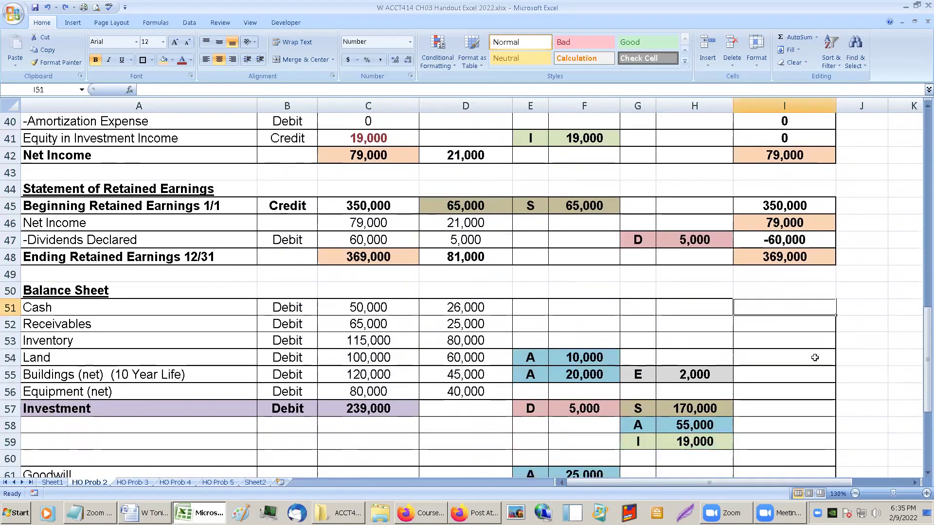
scroll(813, 360, "down", 1)
scroll(811, 357, "up", 1)
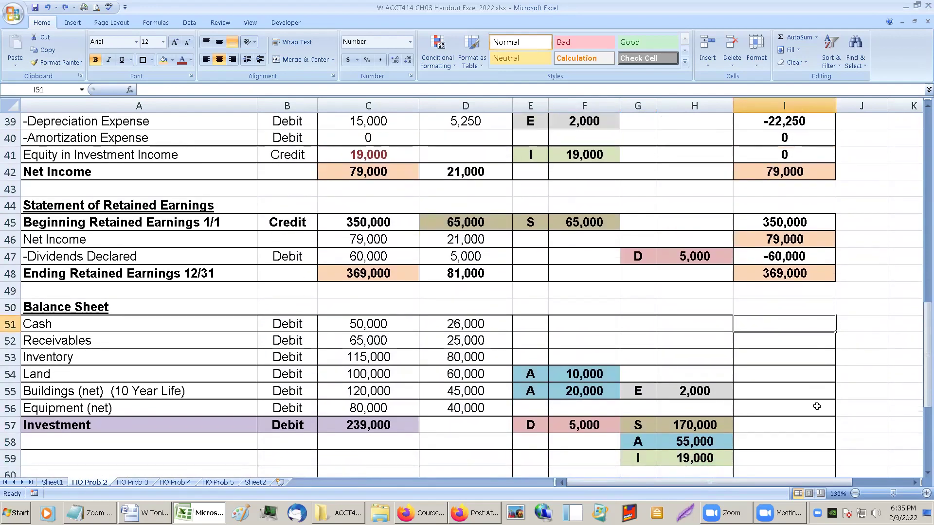
type("=")
key("Left")
key("Left")
key("Left")
key("Left")
key("Left")
key("Left")
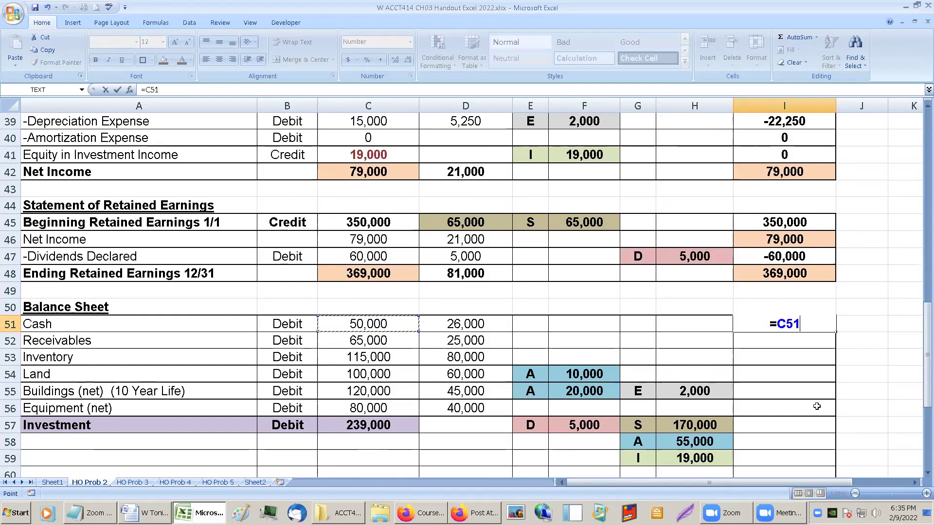
type("+")
key("Left")
key("Left")
key("Left")
key("Left")
key("Left")
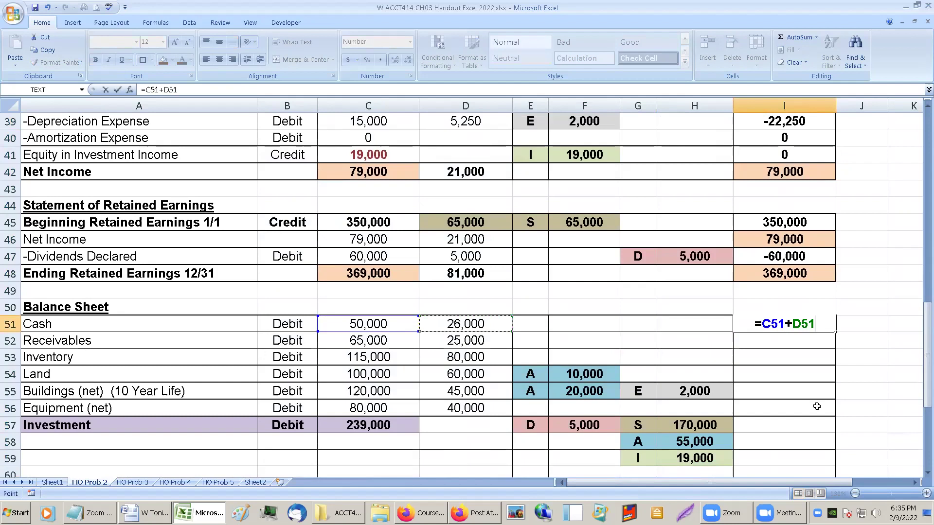
type("+")
key("Left")
key("Left")
key("Left")
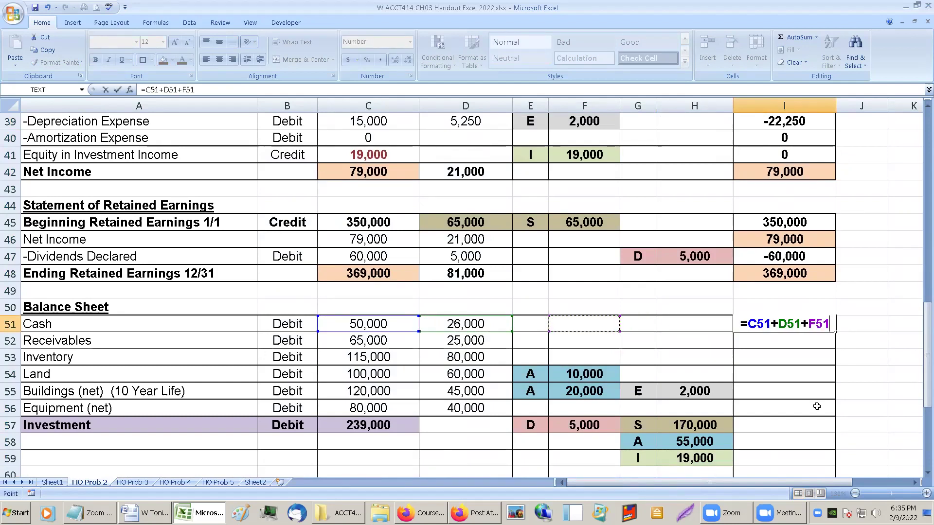
type("-")
key("Left")
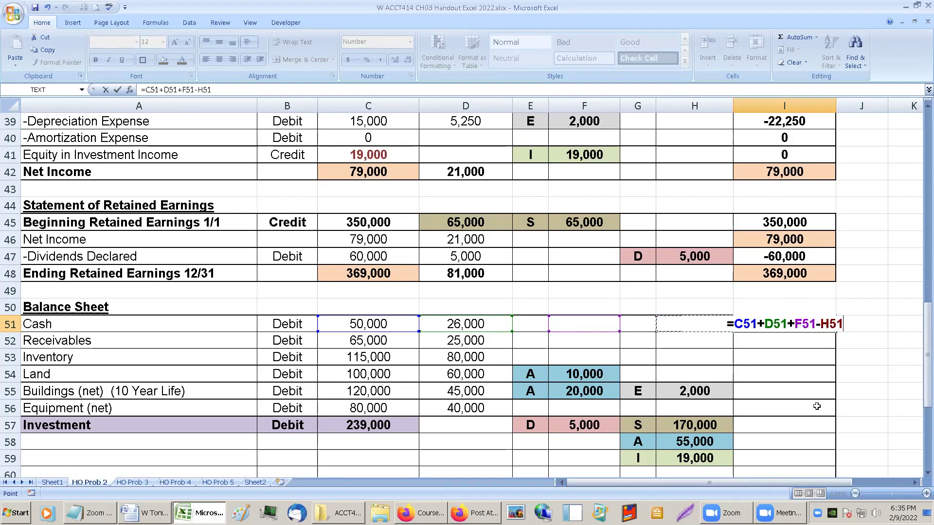
key("ctrl+Return")
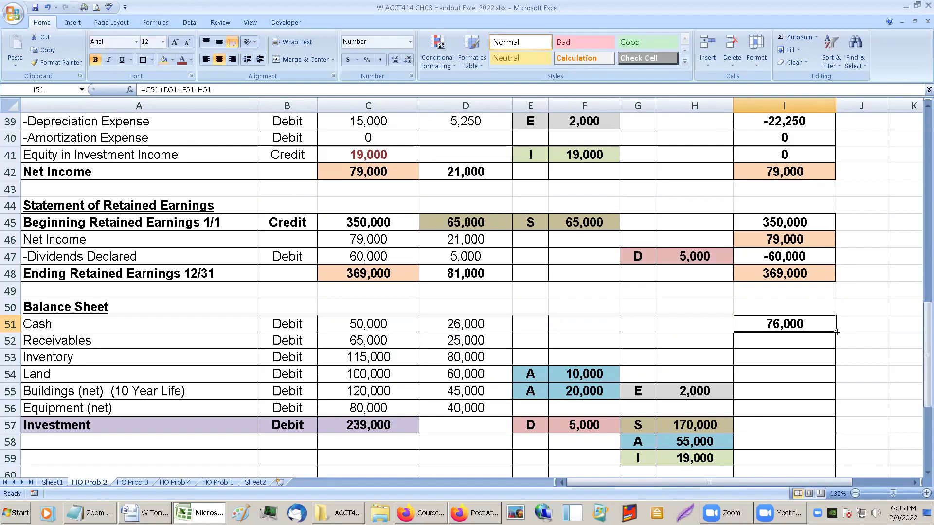
left_click_drag(835, 332, 836, 413)
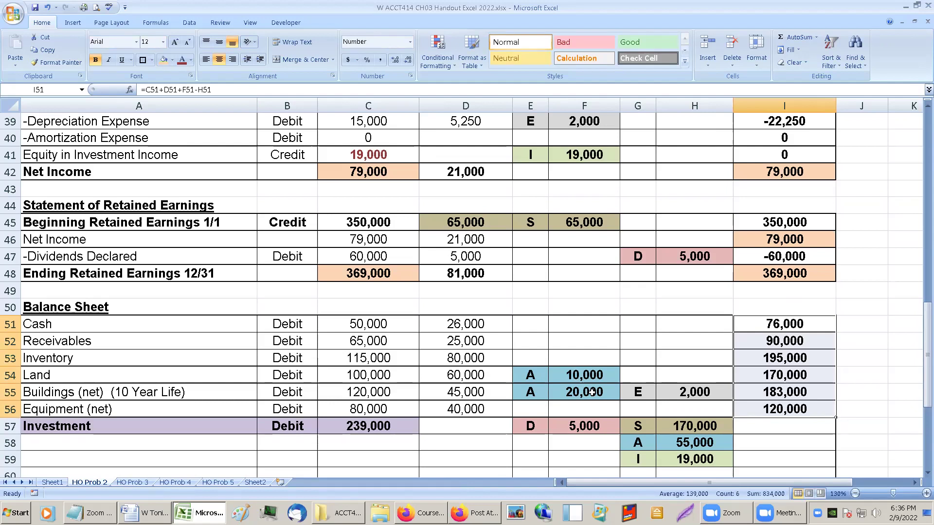
Review the components of consolidated buildings in row 55: both companies' balances and the A and E consolidation entries.
left_click(454, 399)
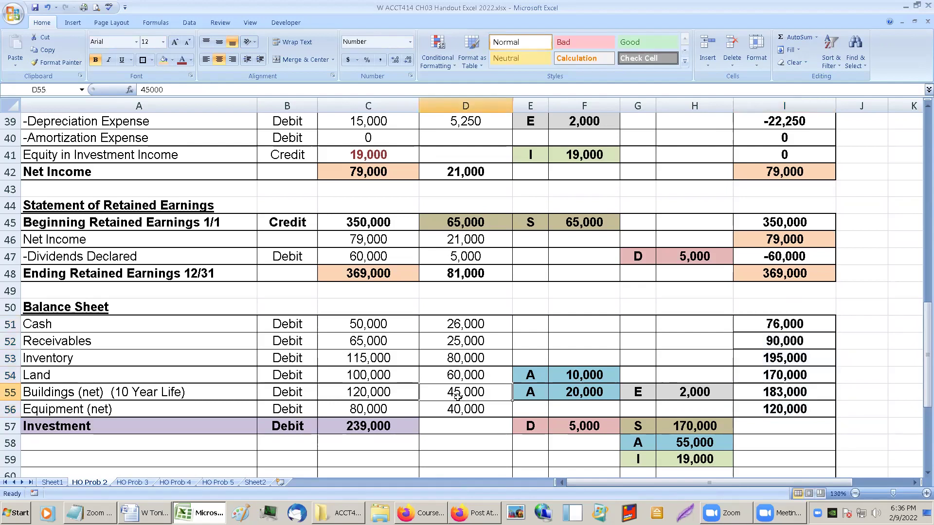
left_click(373, 398)
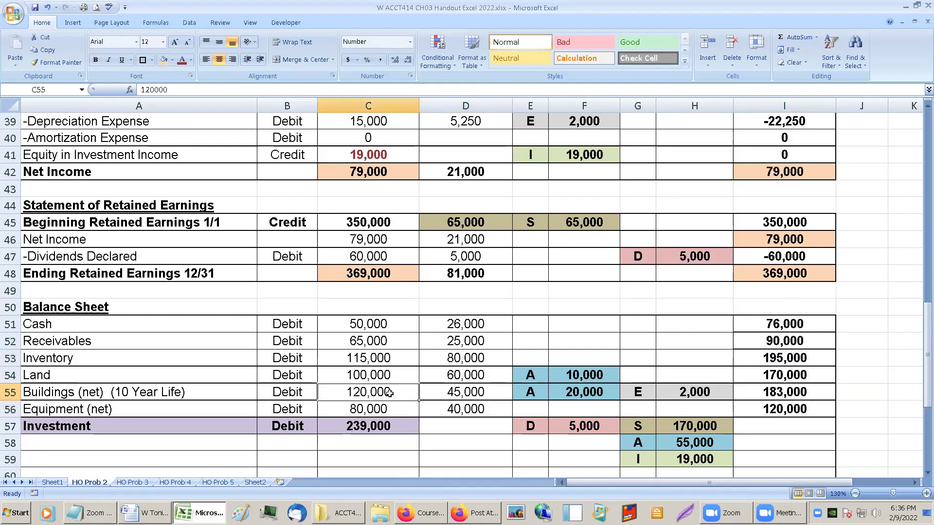
left_click(437, 394)
left_click(568, 392)
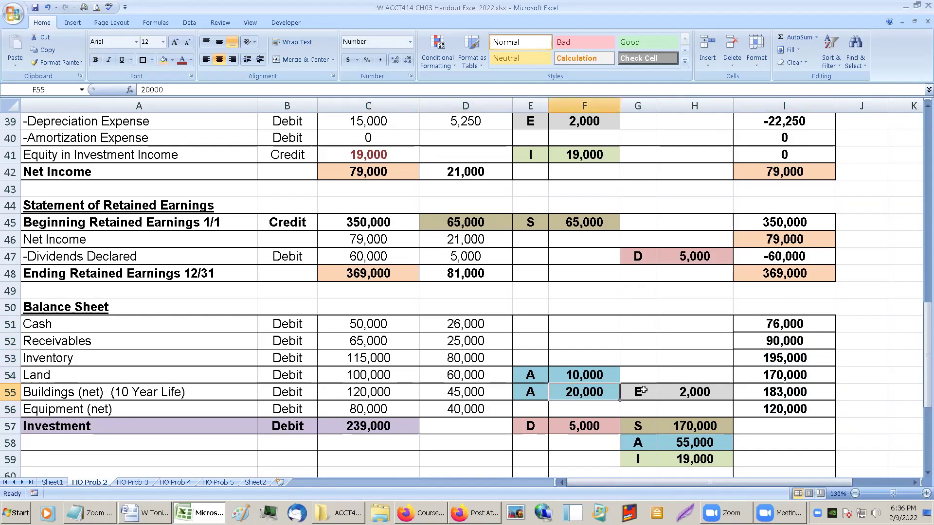
left_click(725, 396)
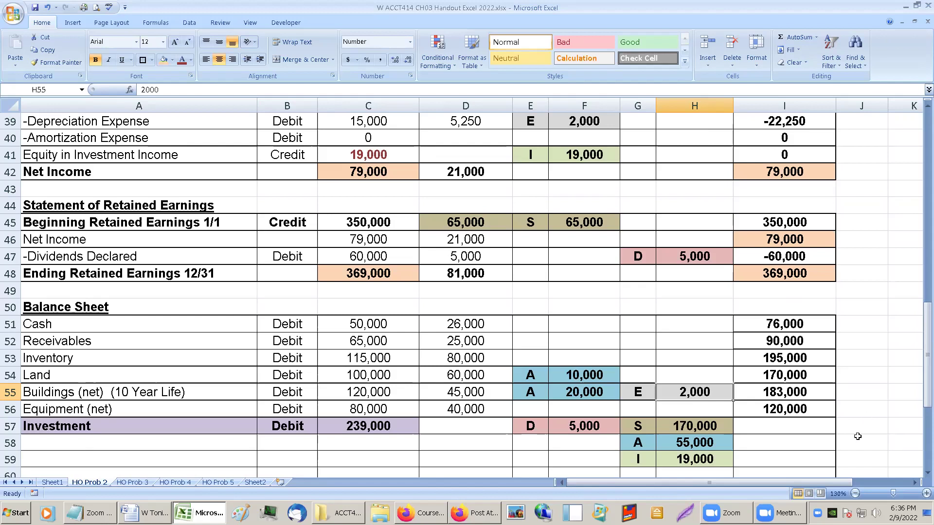
Copy the consolidated Equipment formula from I56 into the Goodwill row at I61.
left_click(806, 411)
scroll(806, 411, "down", 3)
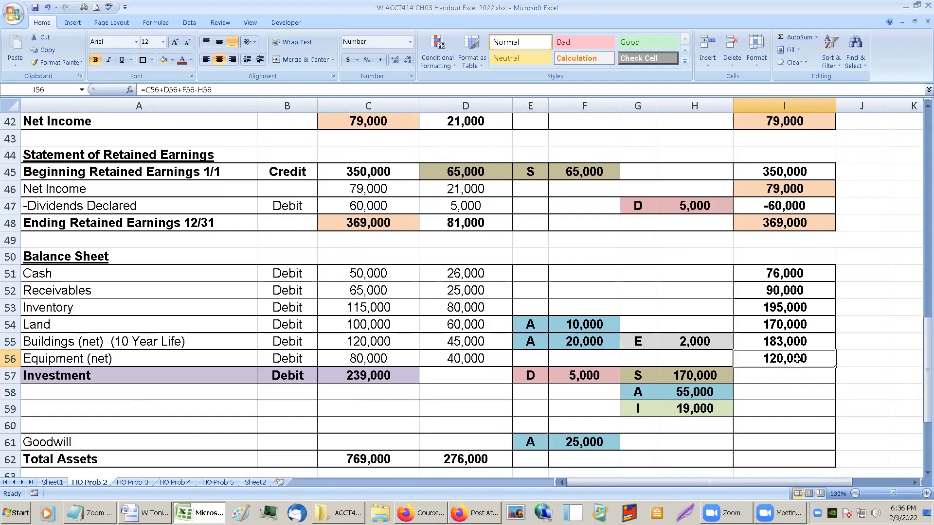
key("ctrl+c")
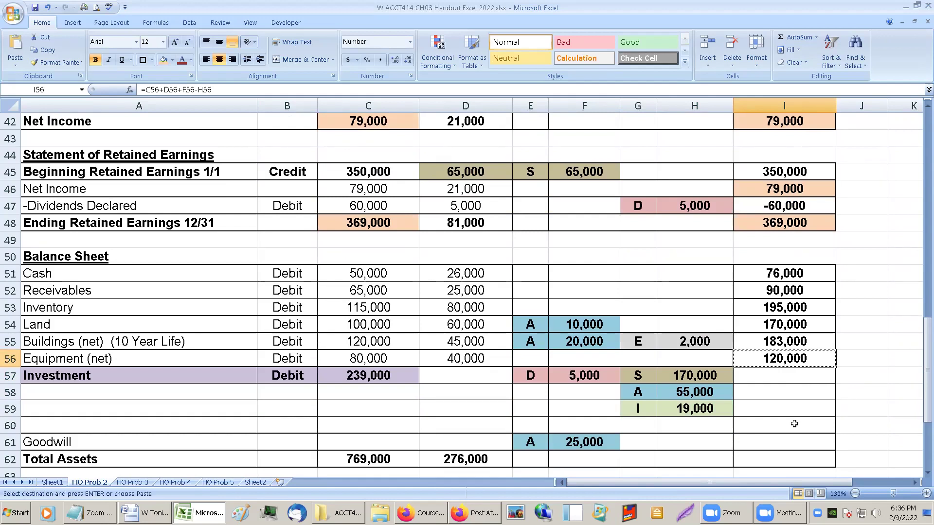
left_click(790, 441)
key("ctrl+v")
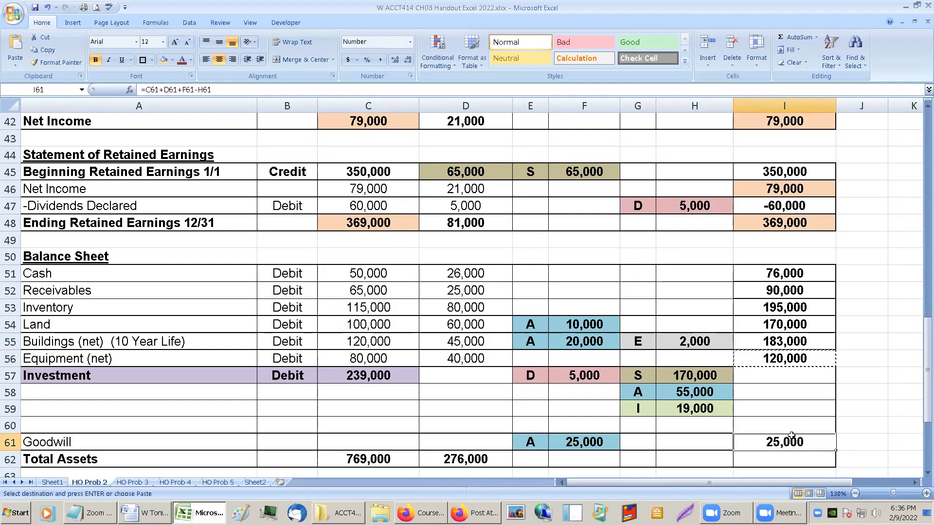
Calculate the consolidated Investment balance in I57 with =C57+F57-H57-H58-H59.
left_click(791, 422)
left_click(787, 380)
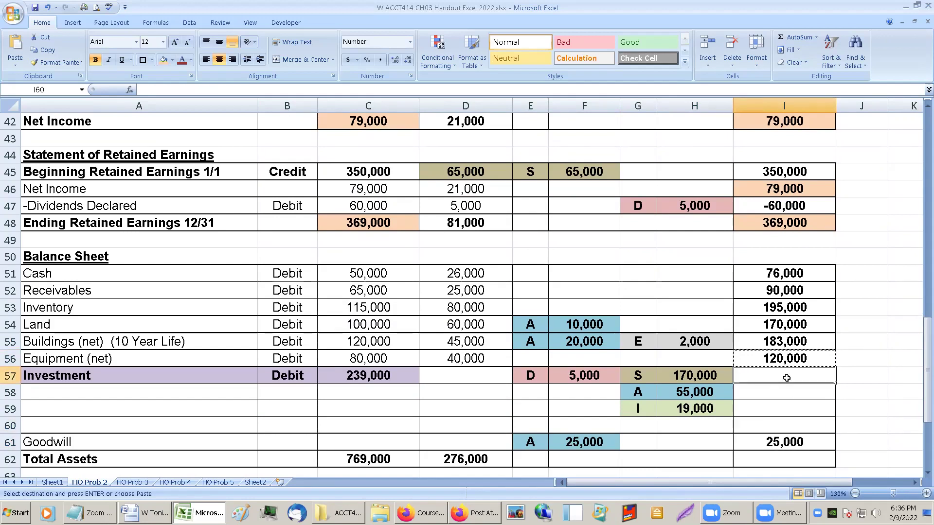
type("=")
key("Left")
key("Left")
key("Left")
key("Left")
key("Left")
key("Left")
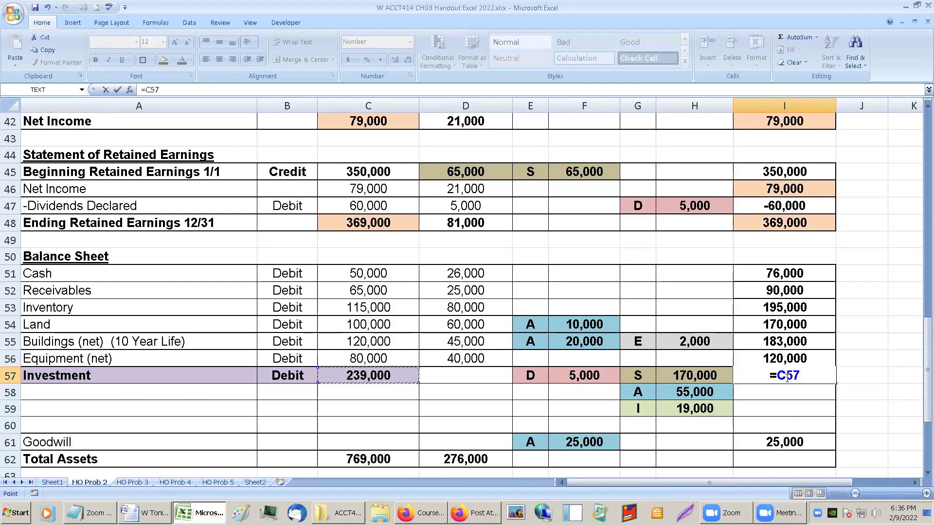
type("+")
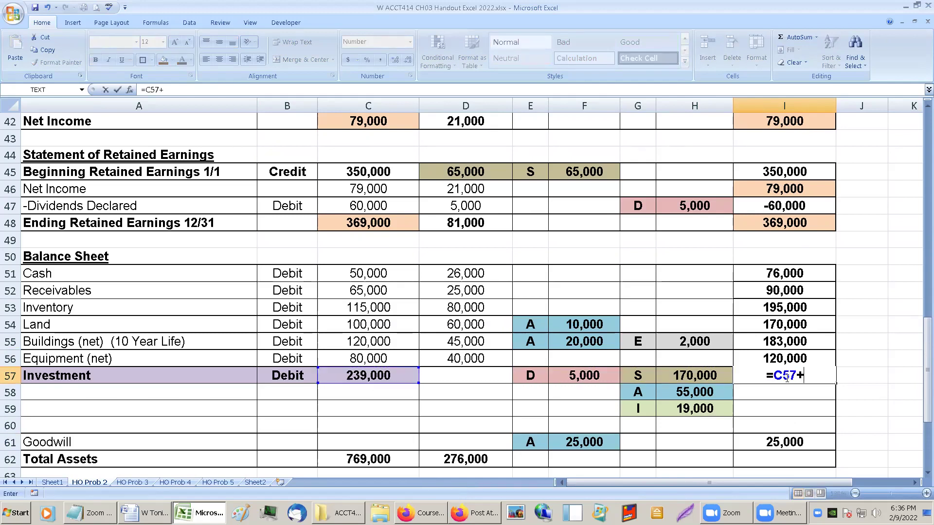
left_click(579, 375)
type("+")
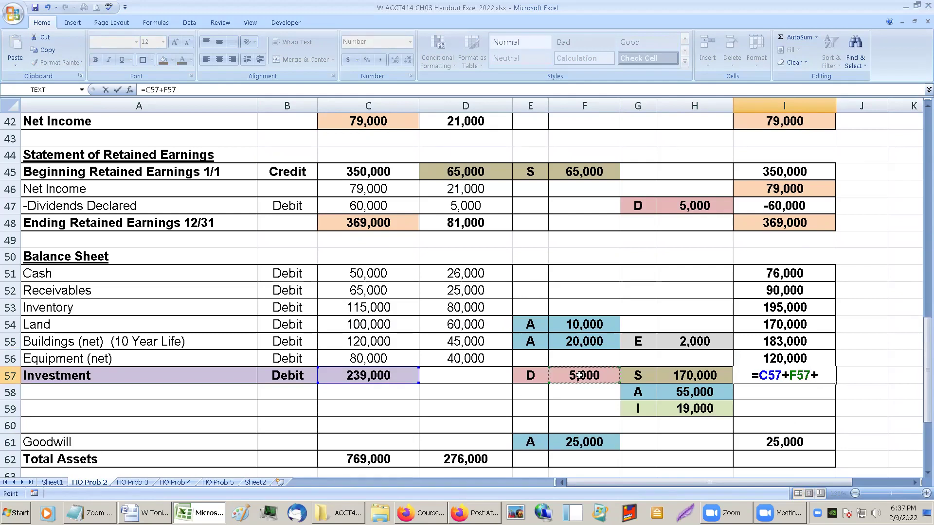
key("Left")
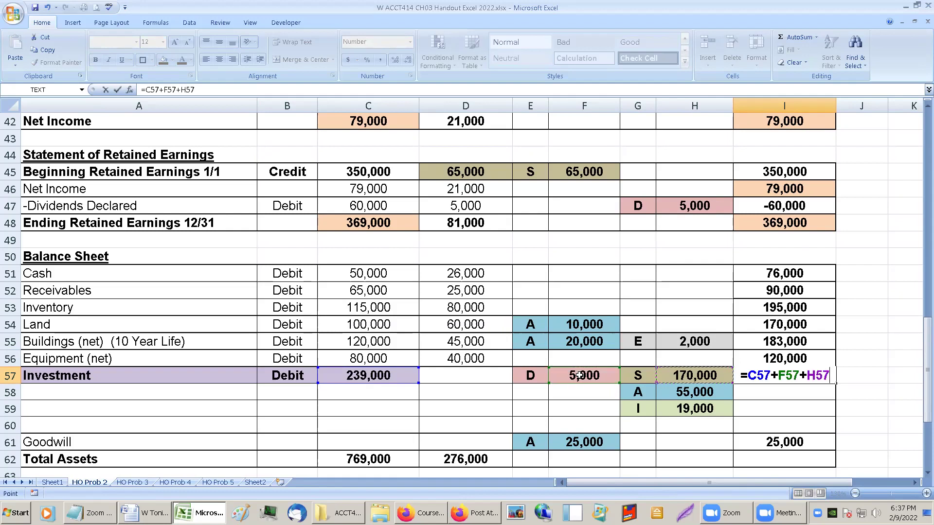
key("BackSpace")
key("BackSpace")
key("BackSpace")
key("BackSpace")
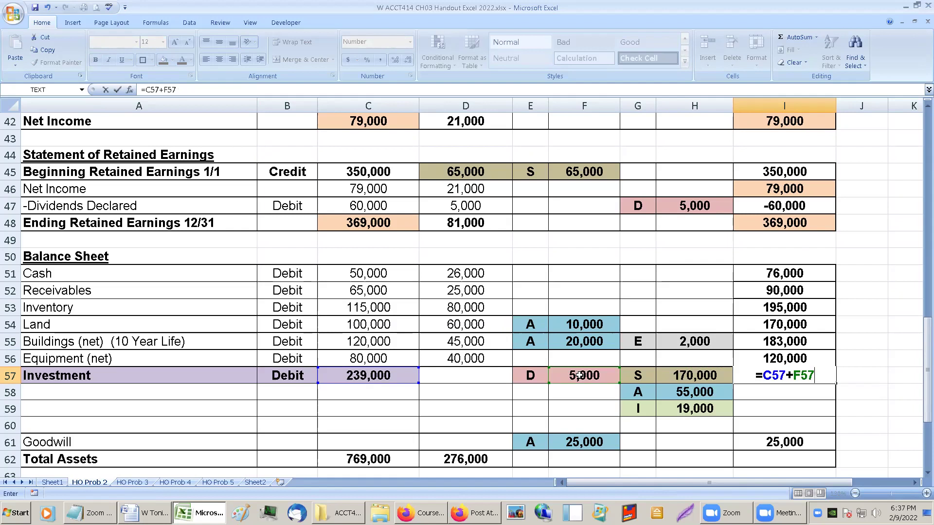
type("-")
key("Left")
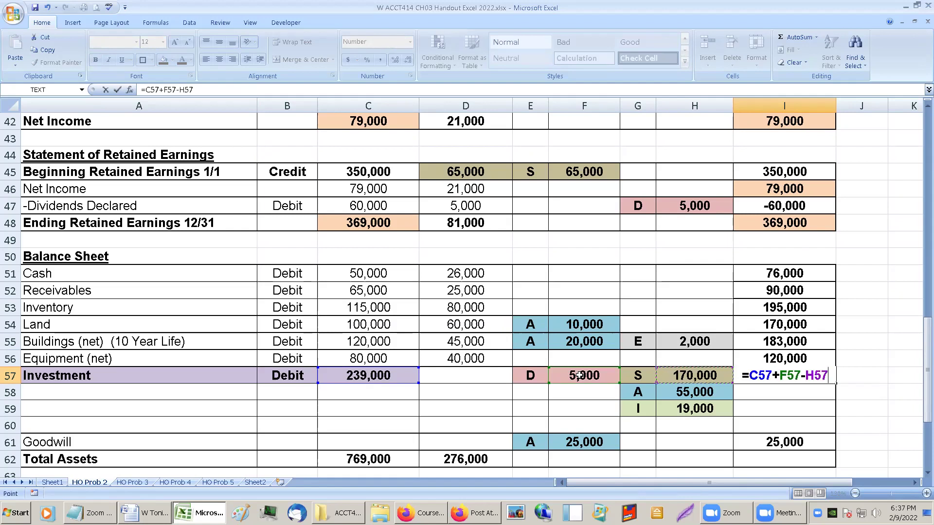
type("-")
key("Left")
key("Down")
type("-")
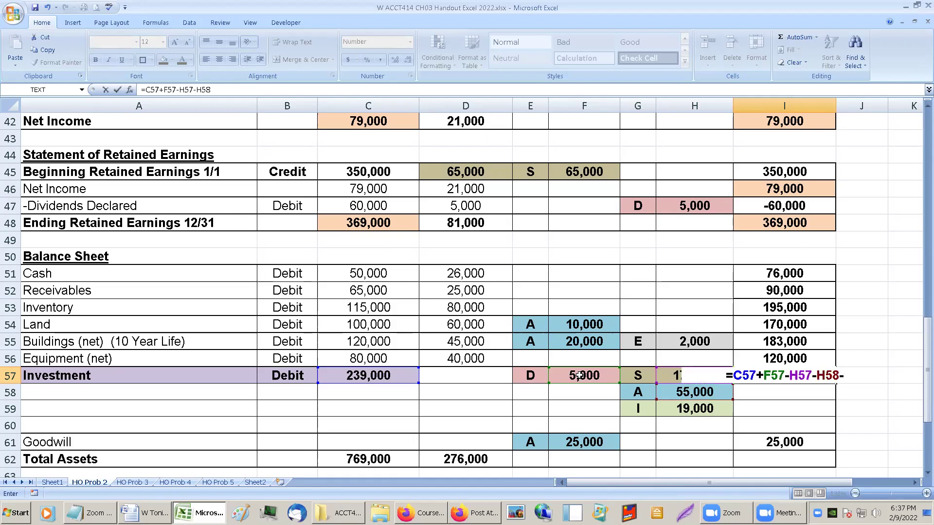
key("Left")
key("Down")
key("Down")
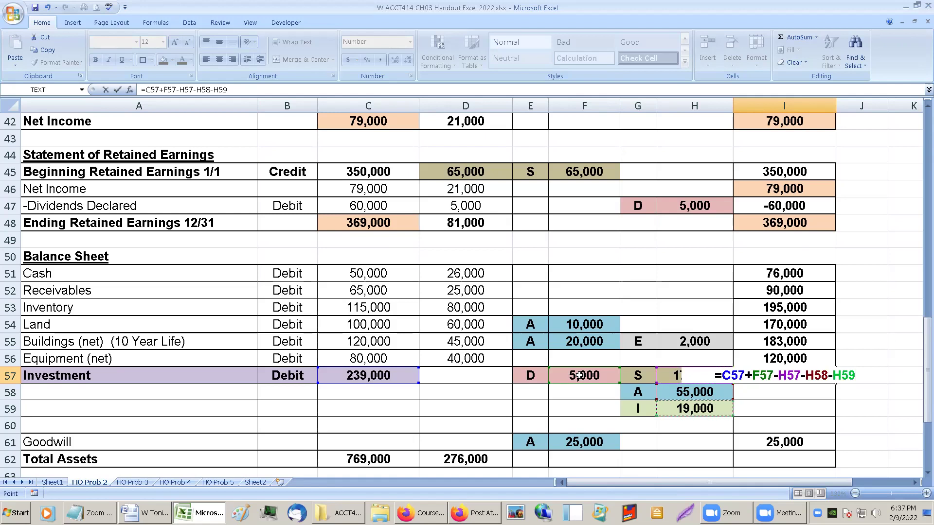
key("ctrl+Return")
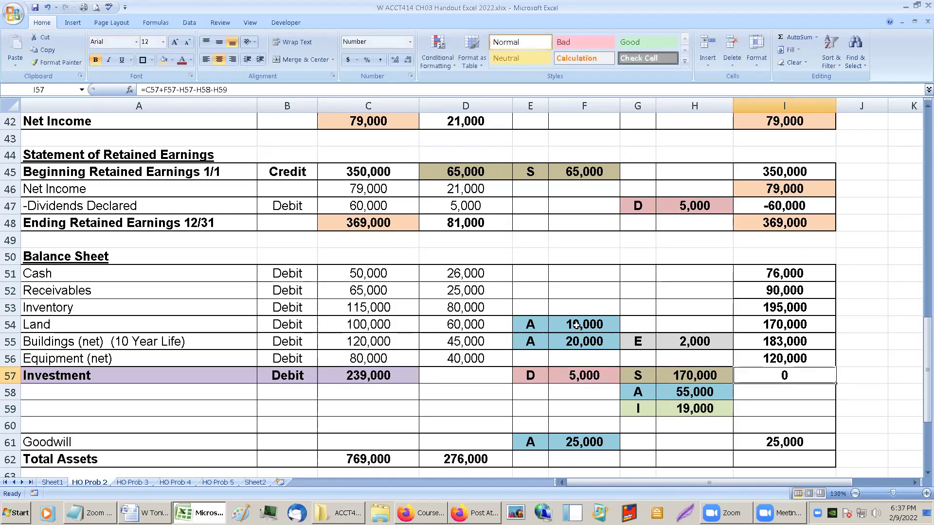
Total the consolidated assets in I51 through I61 into Total Assets in I62 with AutoSum.
left_click_drag(777, 271, 778, 460)
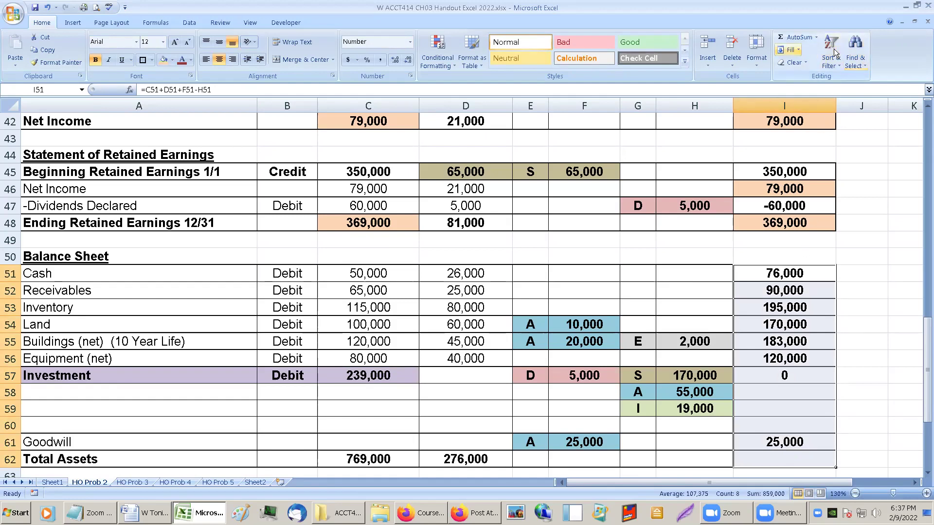
key("alt+equal")
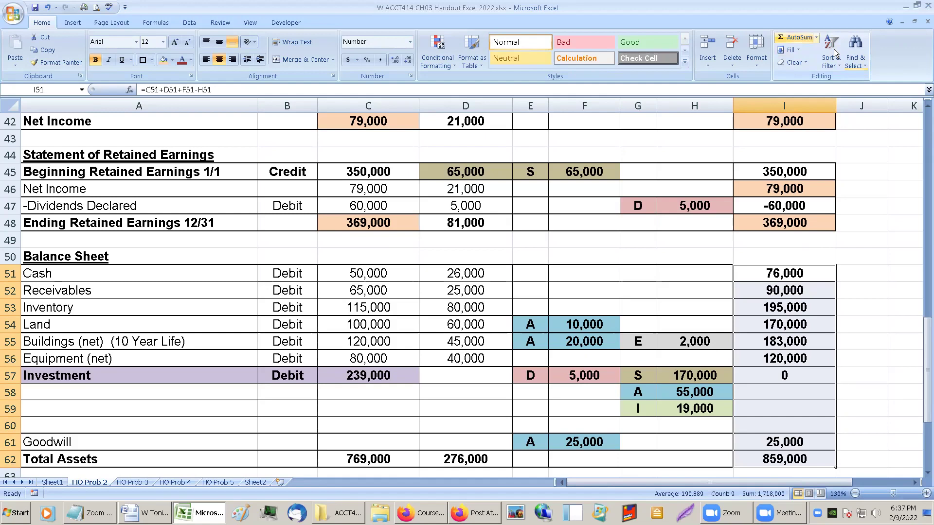
scroll(798, 388, "down", 1)
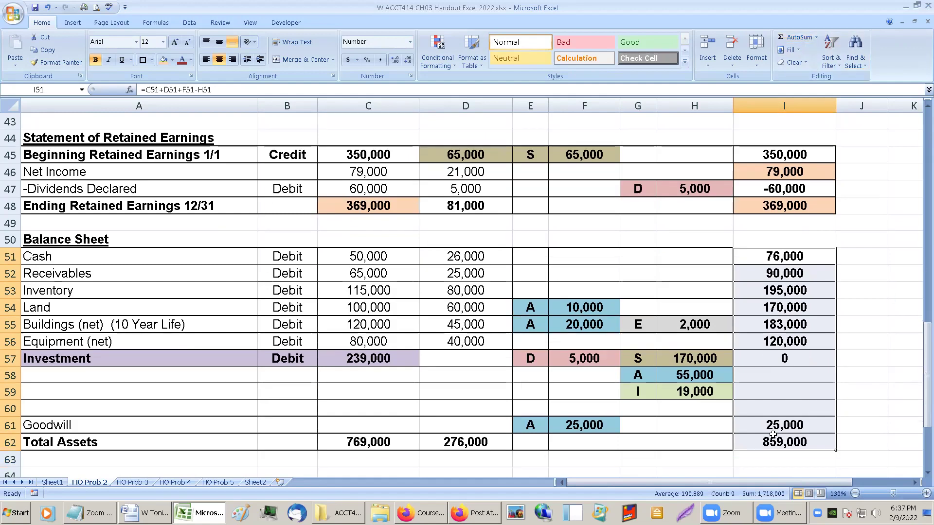
left_click(777, 443)
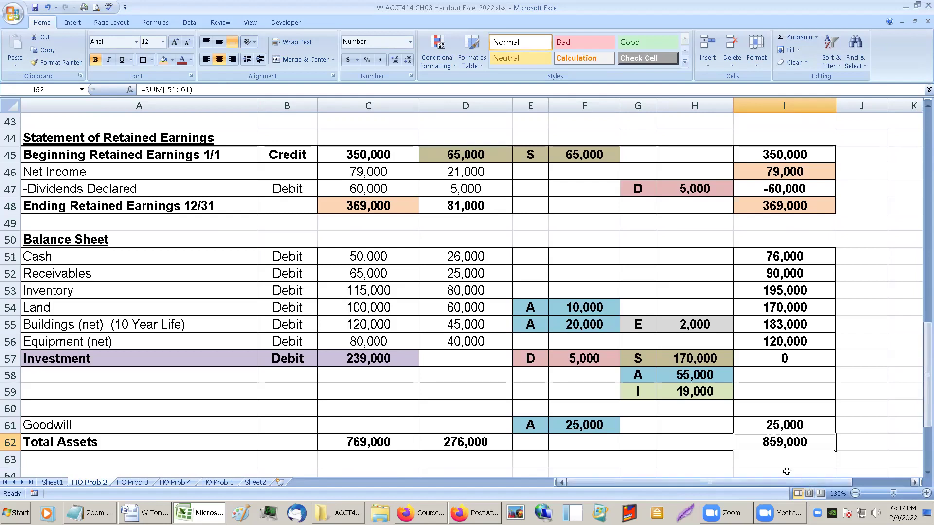
Review the goodwill consolidation entry in F61 and the liabilities and equity section in rows 65 to 71.
left_click(616, 459)
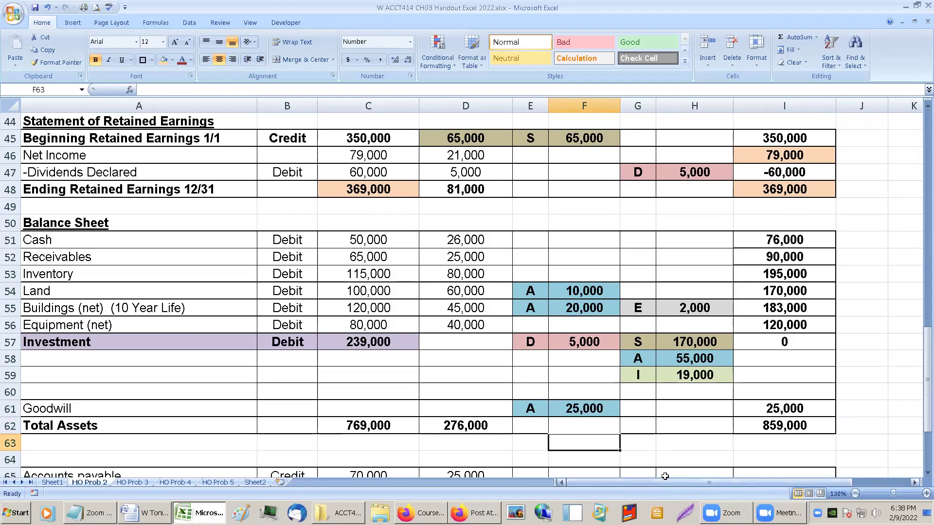
scroll(690, 390, "down", 1)
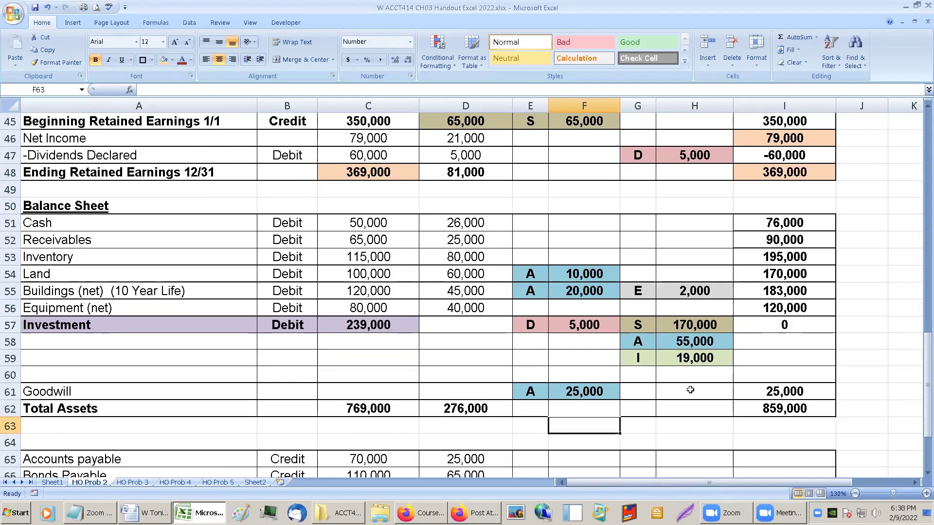
left_click(604, 391)
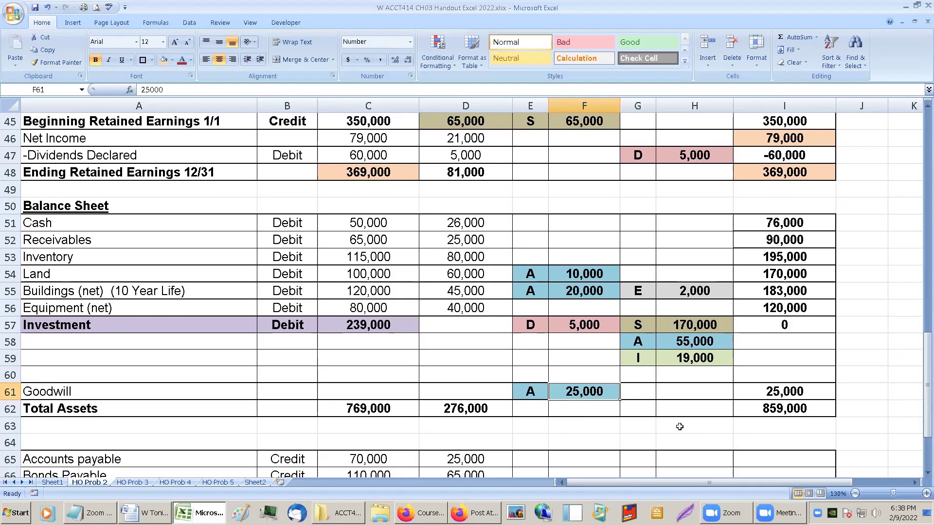
scroll(679, 426, "down", 1)
scroll(680, 426, "down", 1)
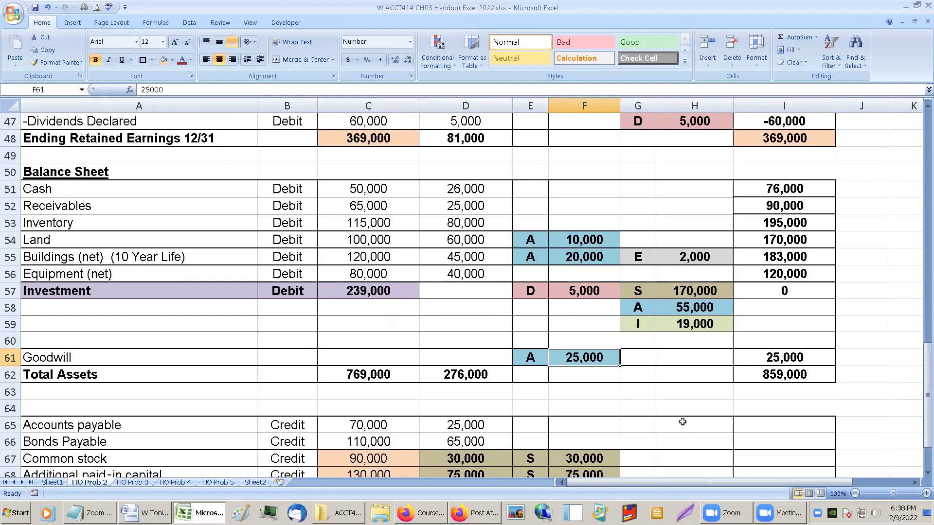
scroll(683, 422, "down", 2)
scroll(833, 459, "down", 3)
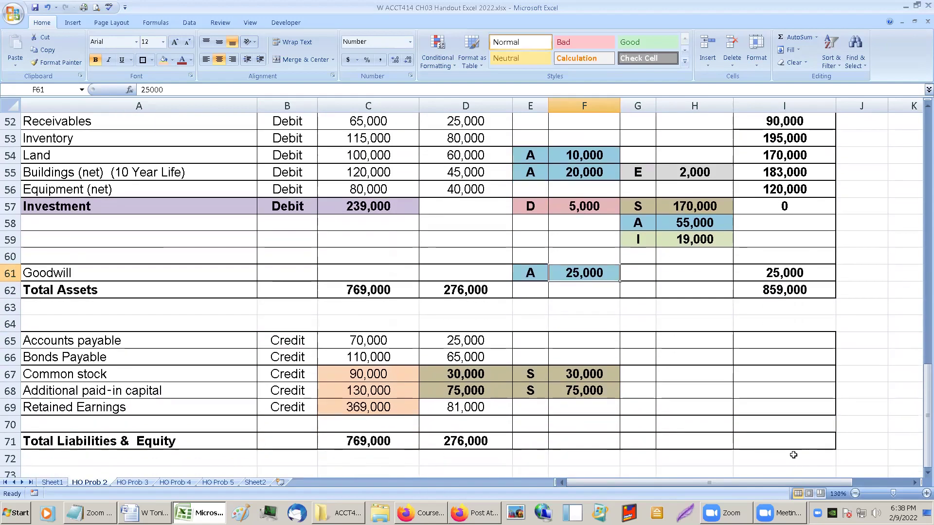
Calculate consolidated Accounts payable in I65 with =C65+D65.
left_click(787, 347)
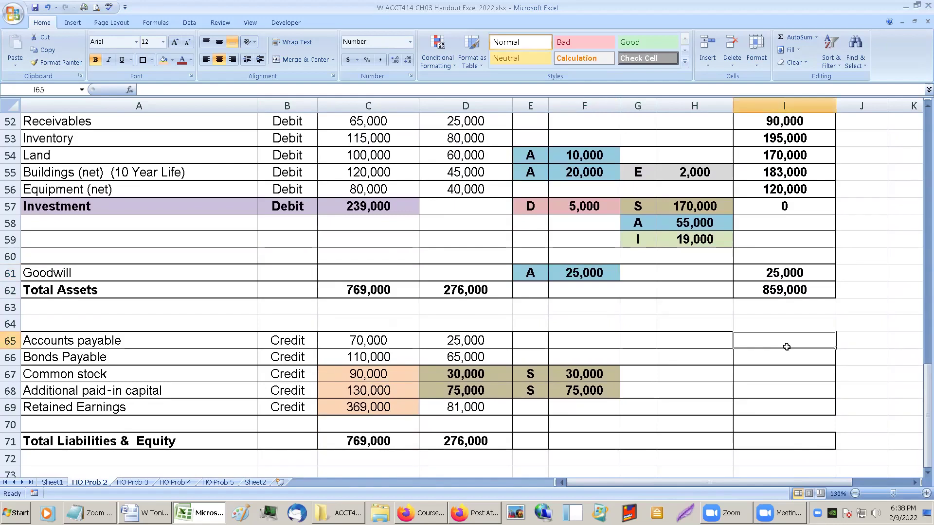
type("=")
key("Left")
key("Left")
key("Left")
key("Left")
key("Left")
key("Left")
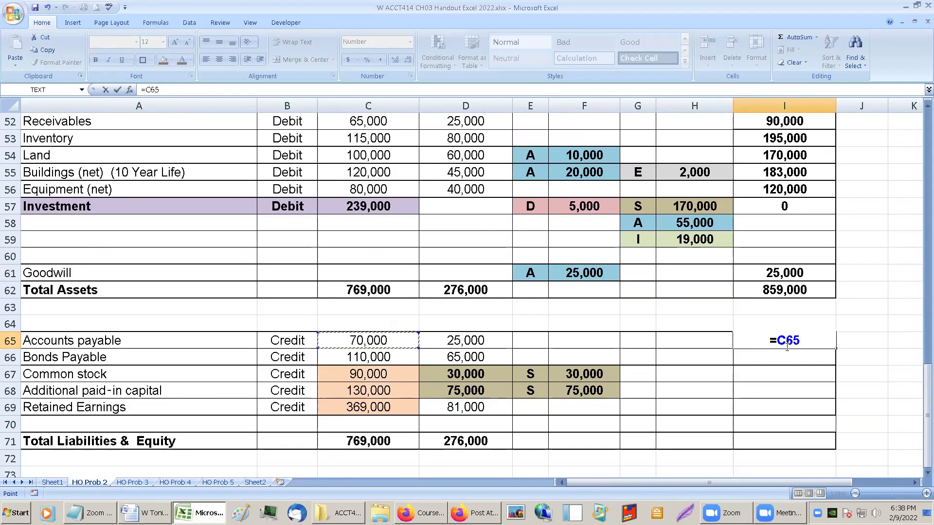
type("+")
key("Left")
key("Left")
key("Left")
key("Left")
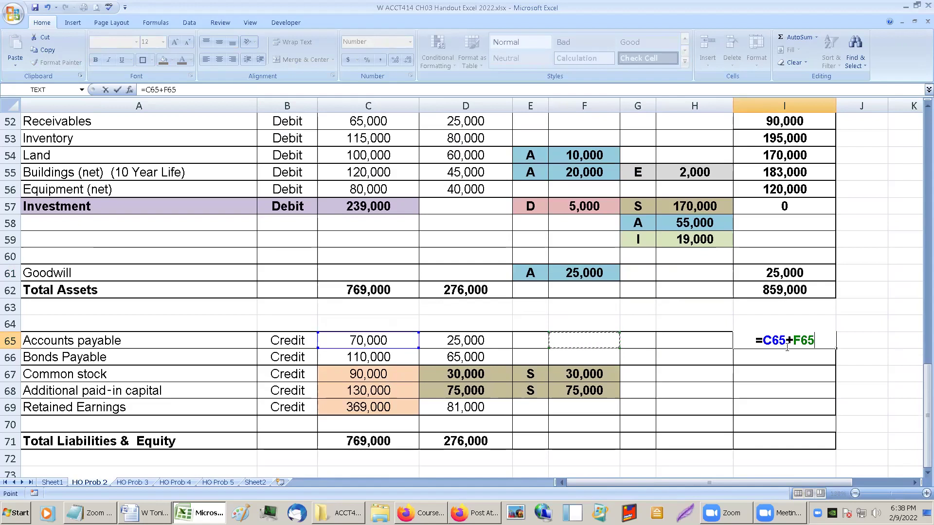
key("Return")
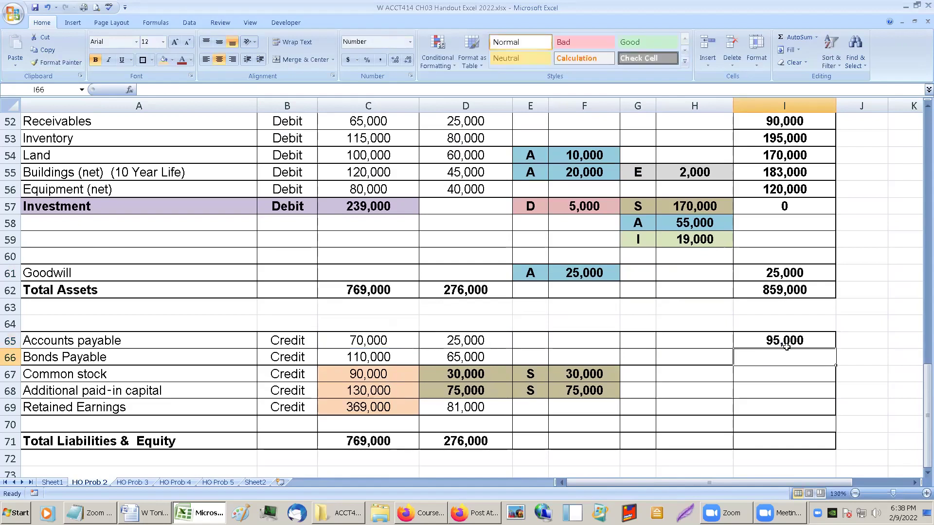
Calculate consolidated Bonds Payable in I66 with =C66+D66.
type("=")
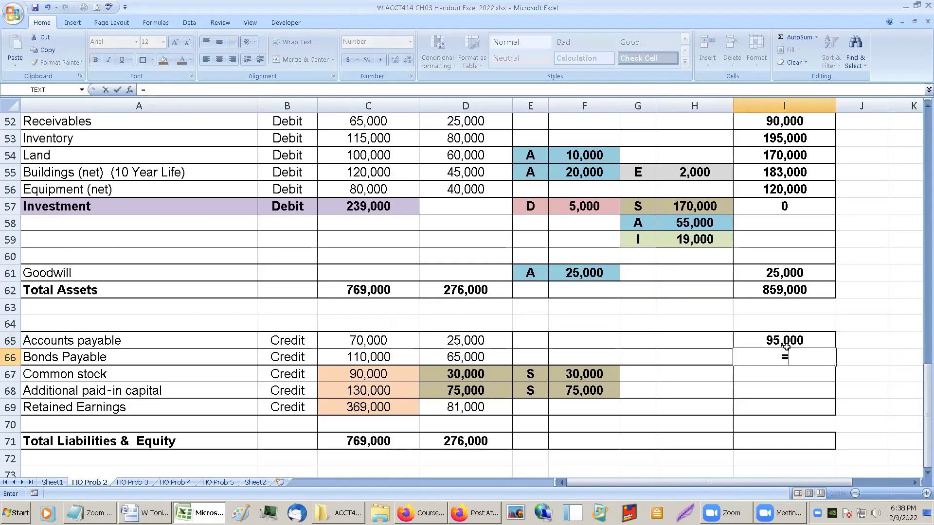
key("Left")
key("Left")
key("Left")
key("Left")
key("Left")
key("Left")
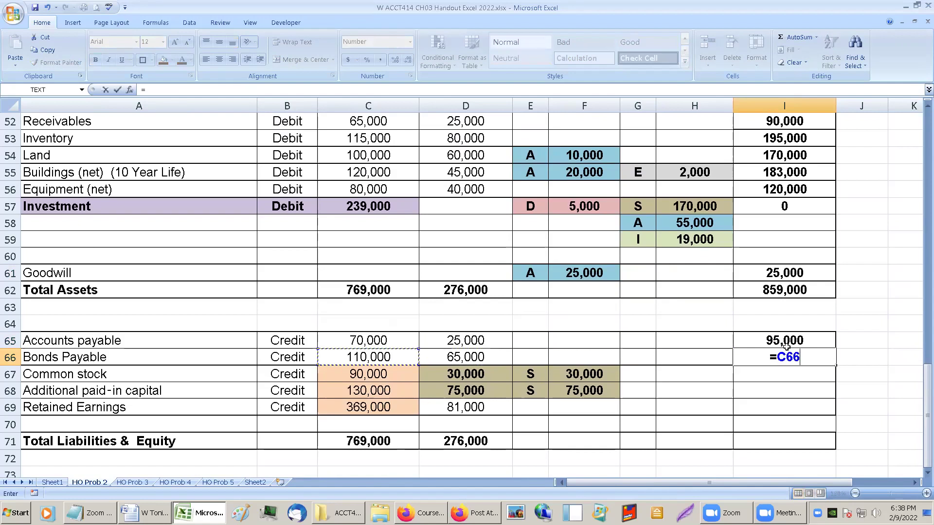
type("+")
key("Left")
key("Left")
key("Left")
key("Left")
key("Left")
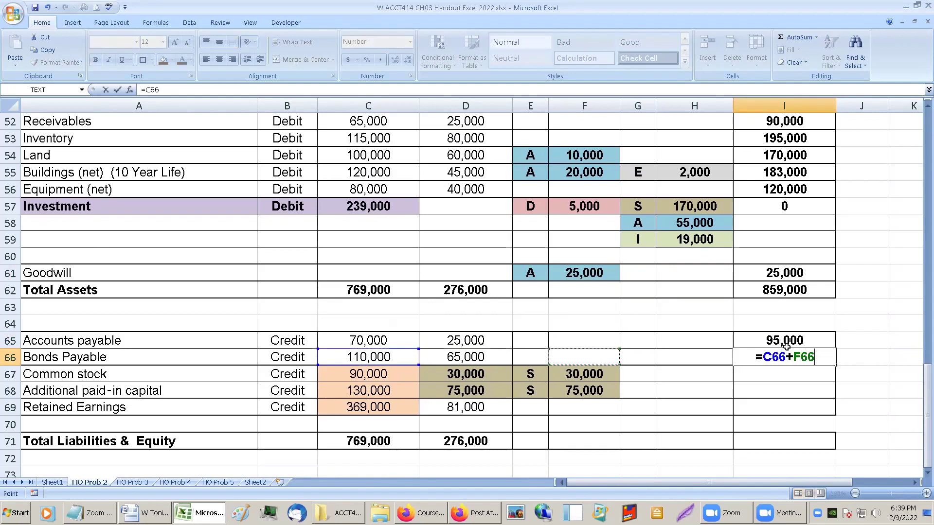
key("Return")
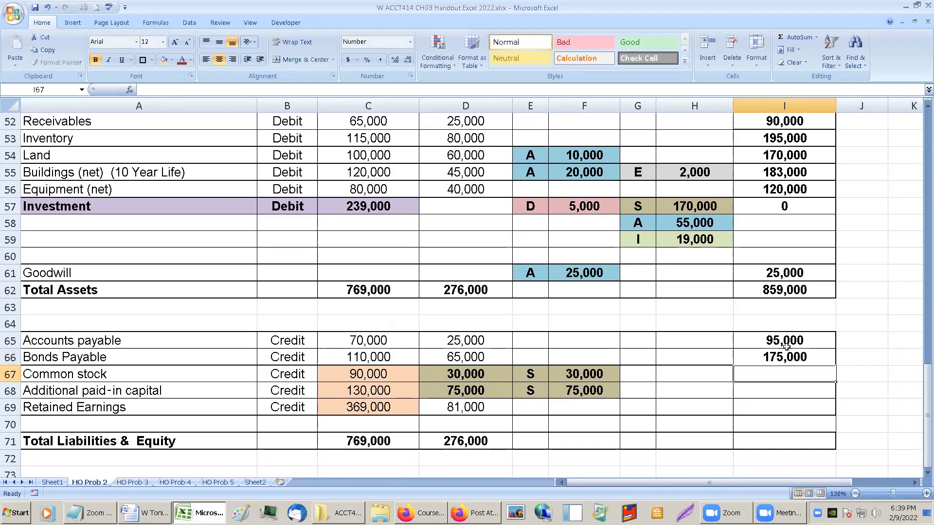
Calculate consolidated Common stock in I67 with =C67+D67-F67 and copy the formula to Additional paid-in capital in I68.
type("=")
key("Left")
key("Left")
key("Left")
key("Left")
key("Left")
key("Left")
type("+")
key("Left")
key("Left")
key("Left")
key("Left")
key("Left")
key("Left")
key("Right")
type("-")
key("Left")
key("Left")
key("Left")
key("Return")
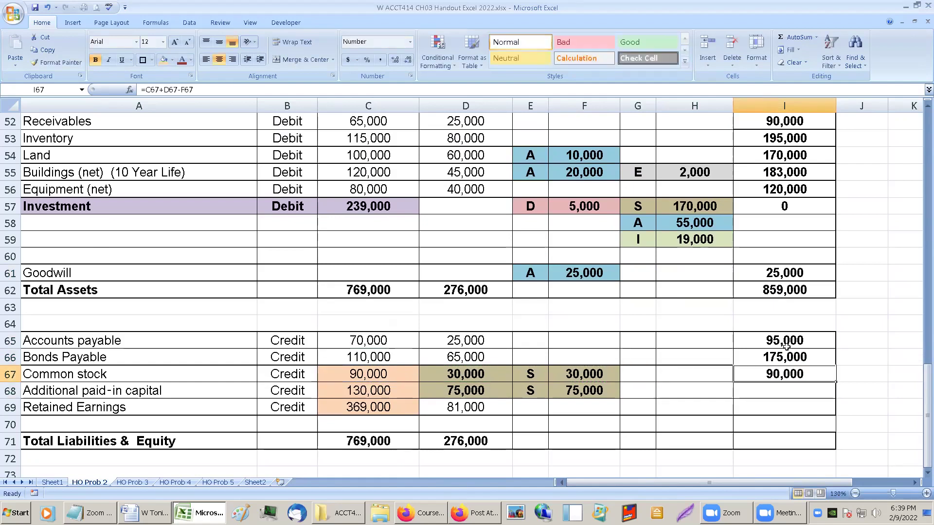
left_click_drag(835, 382, 834, 397)
Examine Retained Earnings in C69 and D69 against the subsidiary's Statement of Retained Earnings in D45 through D48.
left_click(385, 408)
left_click(446, 411)
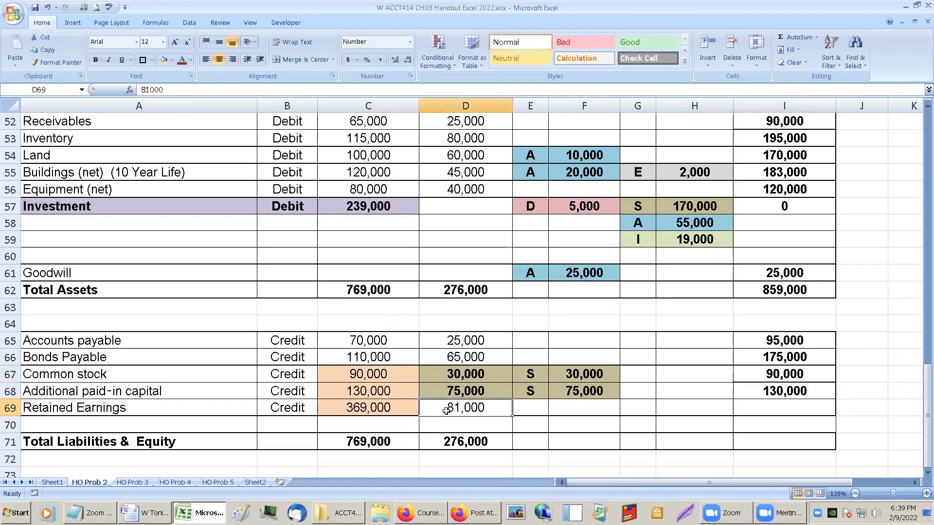
scroll(461, 340, "up", 3)
left_click(460, 194)
left_click(460, 206)
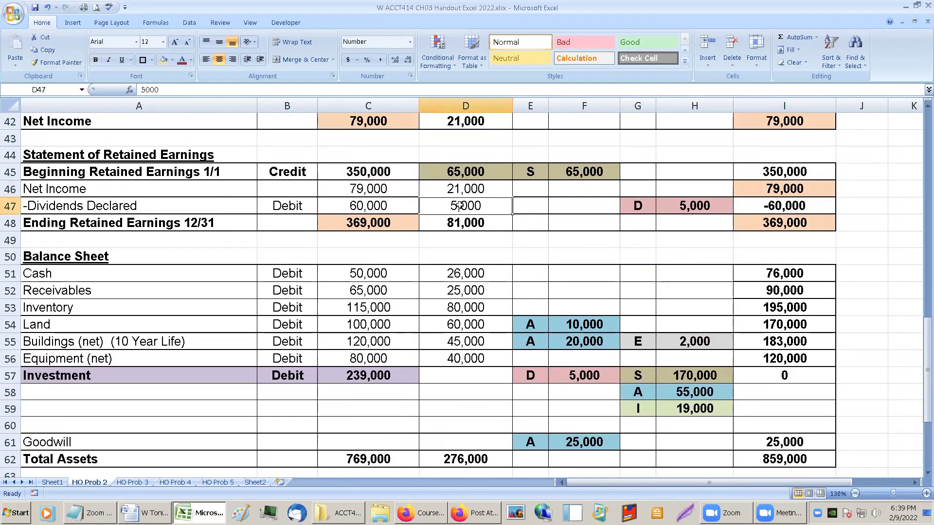
left_click(460, 218)
left_click(463, 173)
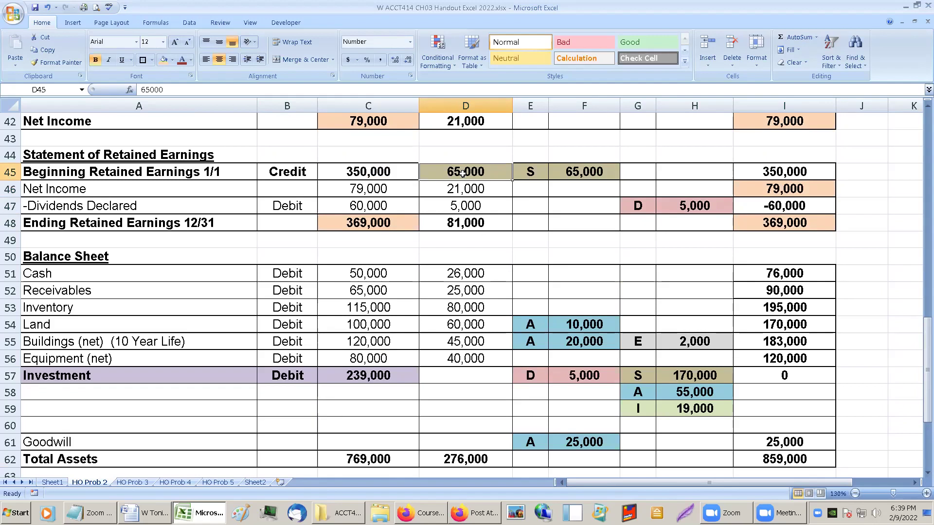
left_click(461, 224)
scroll(470, 302, "down", 3)
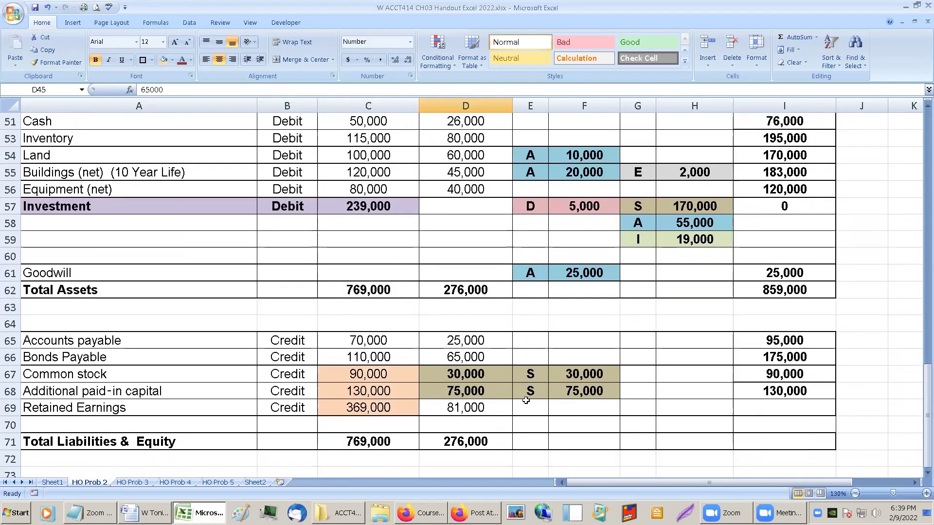
Link consolidated Retained Earnings in I69 to the parent's balance with =C69.
left_click(797, 411)
left_click(378, 403)
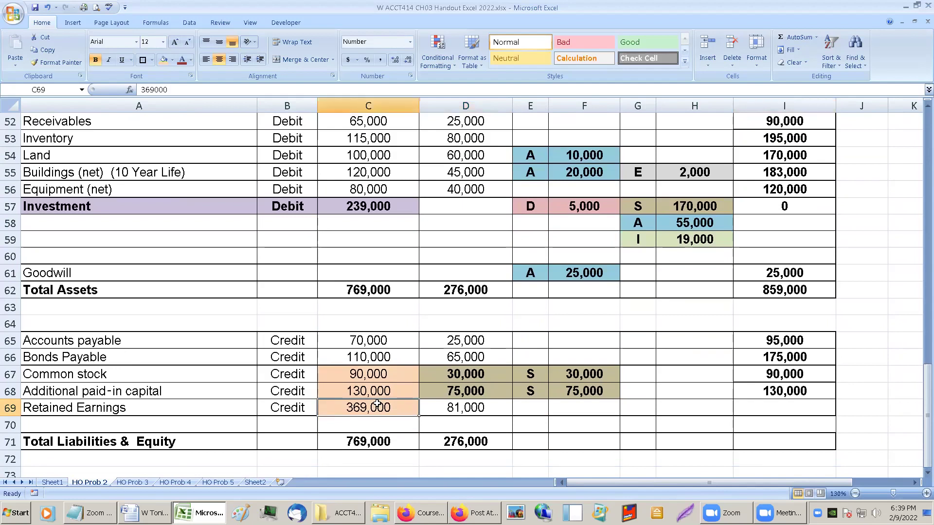
left_click(782, 407)
type("=")
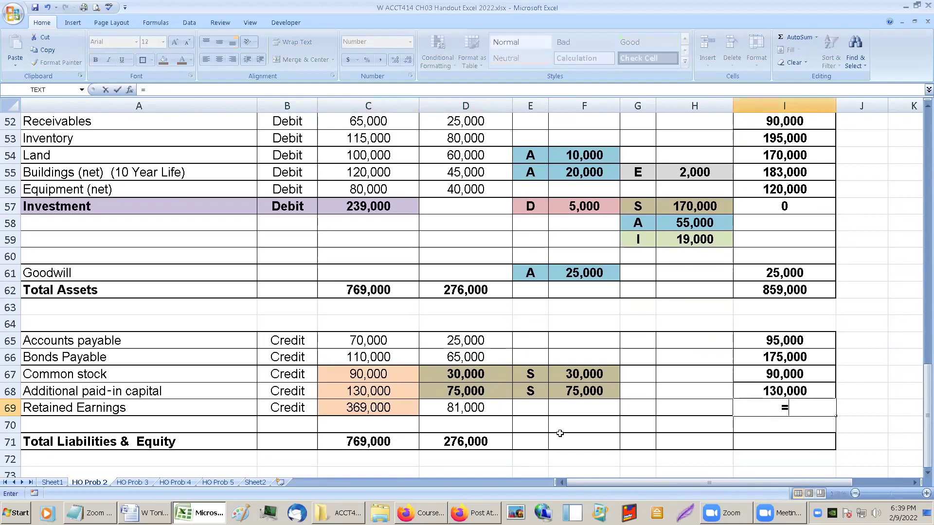
left_click(368, 409)
key("Return")
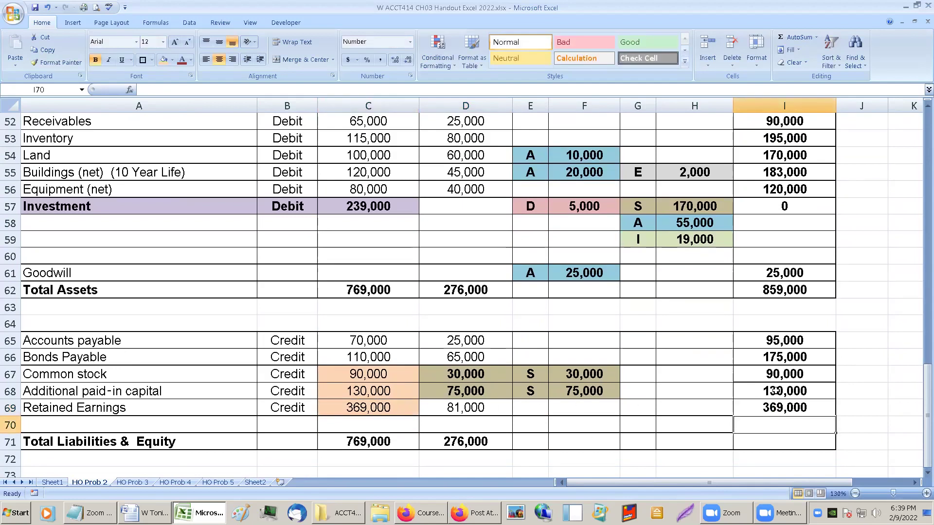
Shade the consolidated equity balances in I67 through I69 with the same light orange fill as C67 through C69.
left_click(781, 373)
left_click_drag(781, 373, 782, 408)
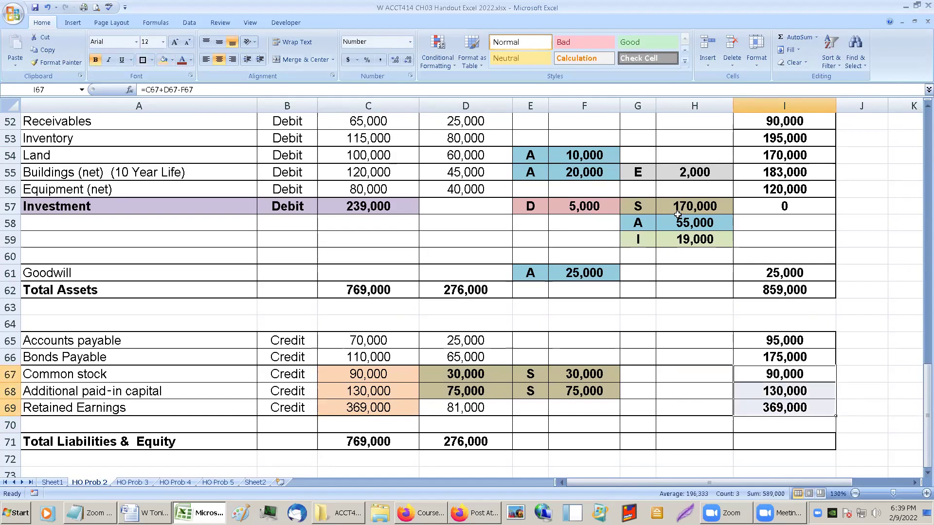
left_click(163, 59)
left_click(842, 287)
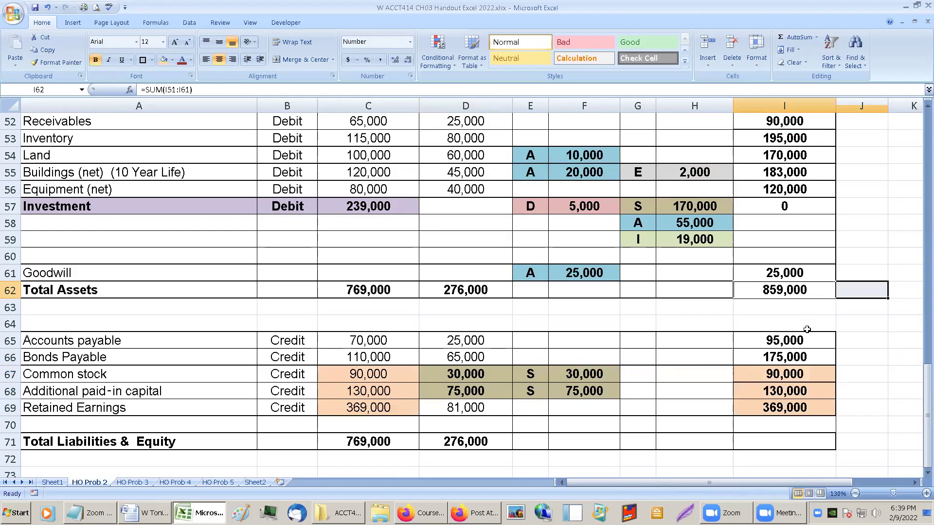
Total the consolidated liabilities and equity in I65 through I70 into Total Liabilities & Equity in I71 with AutoSum.
left_click(779, 345)
left_click_drag(779, 346, 791, 441)
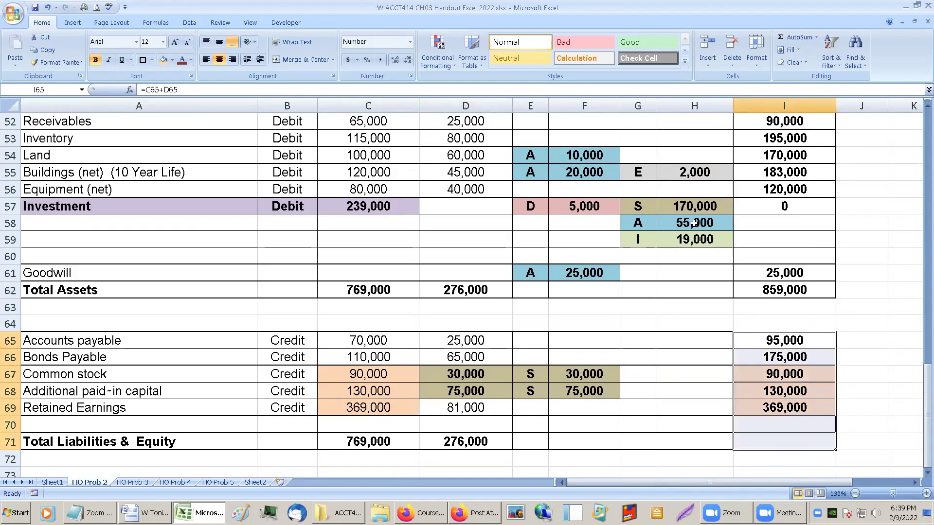
left_click(796, 37)
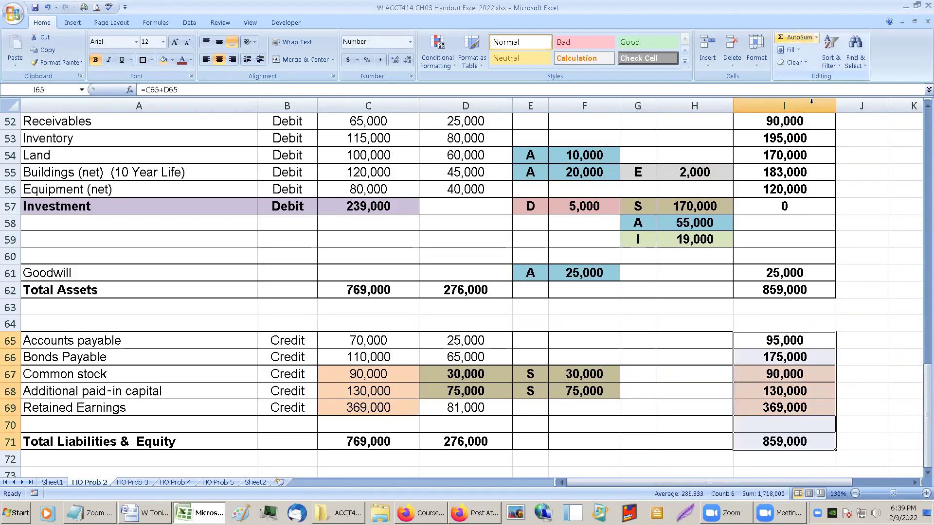
left_click(874, 320)
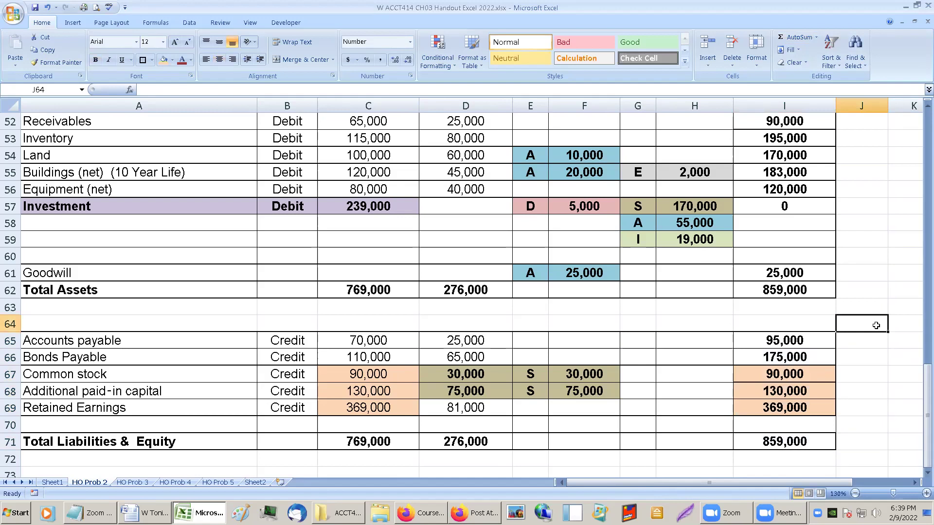
Review the consolidated balance sheet in rows 50 to 71, including Total Assets and Total Liabilities & Equity.
right_click(876, 325)
left_click(699, 323)
left_click(692, 321)
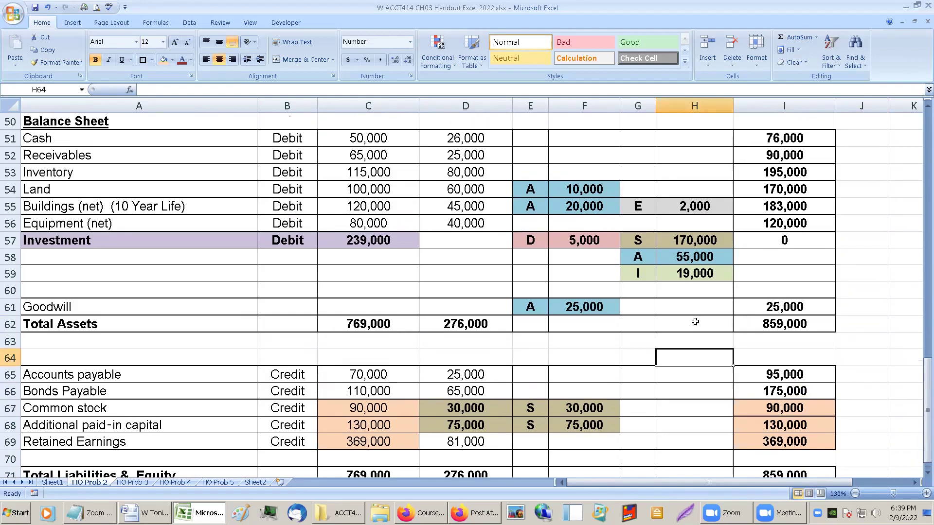
scroll(696, 322, "up", 1)
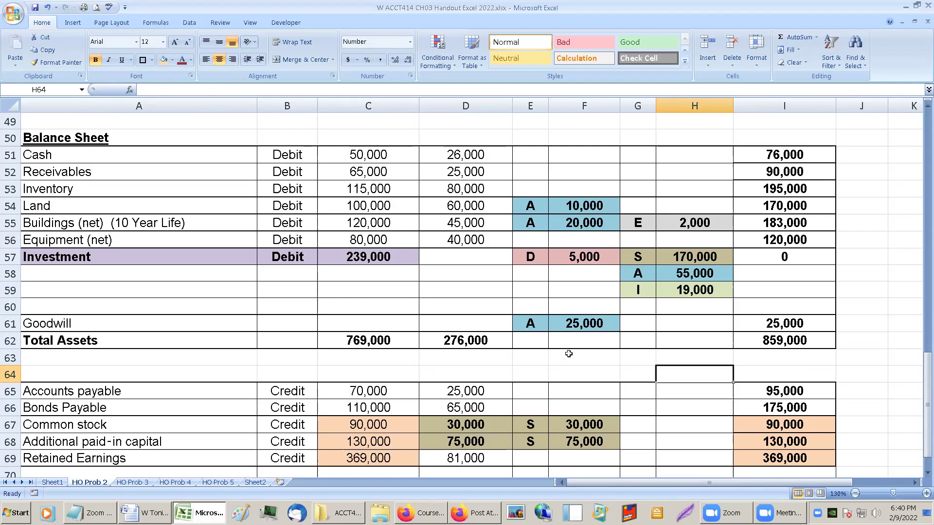
scroll(572, 354, "down", 1)
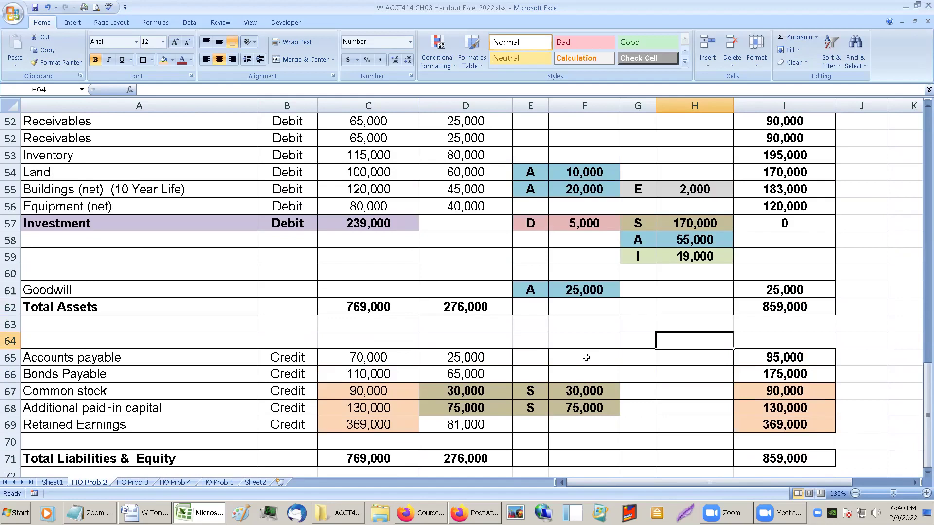
scroll(591, 351, "up", 3)
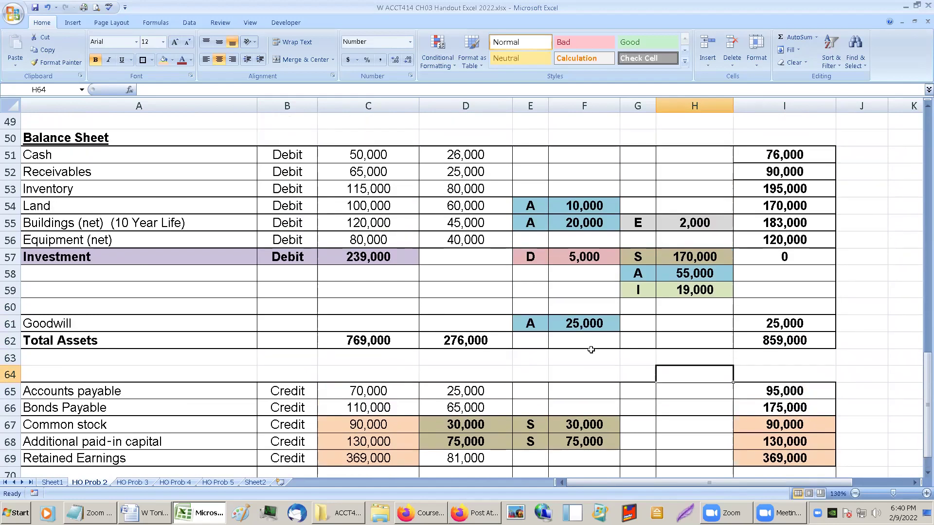
scroll(592, 350, "down", 2)
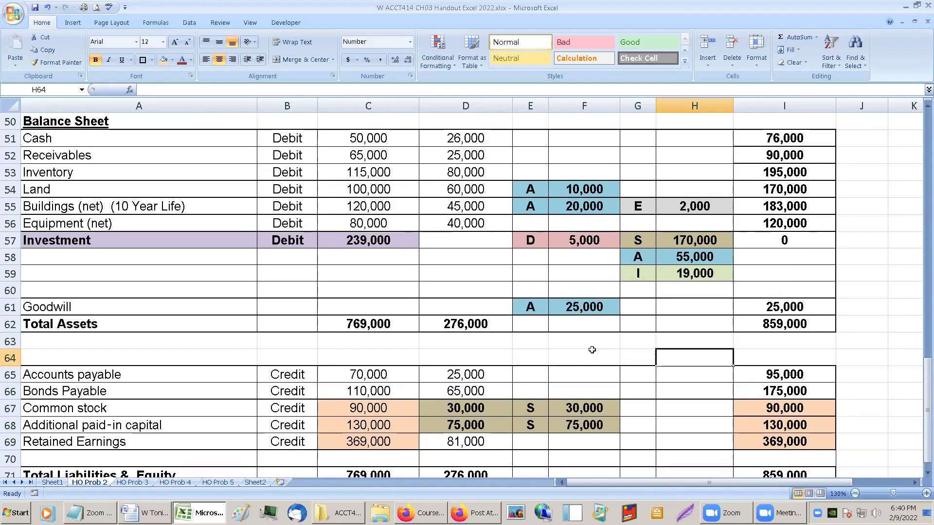
scroll(594, 349, "up", 2)
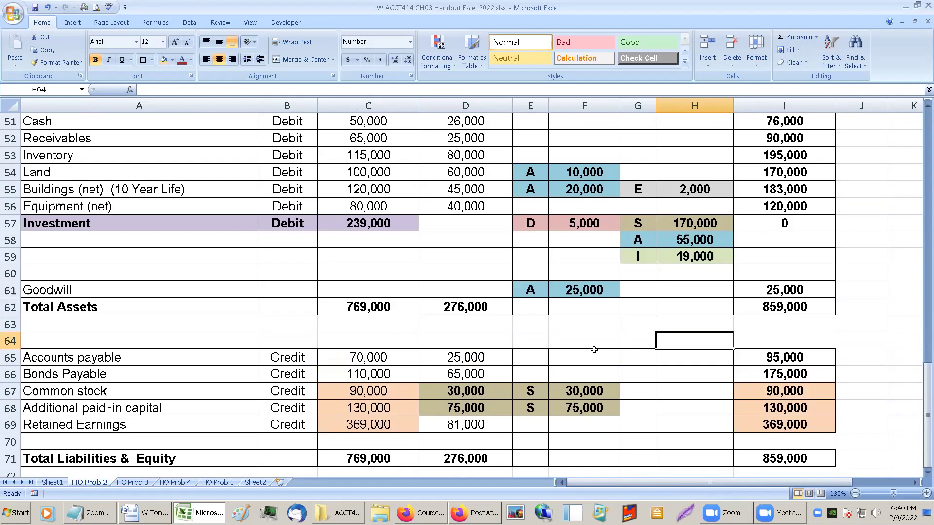
scroll(594, 350, "down", 1)
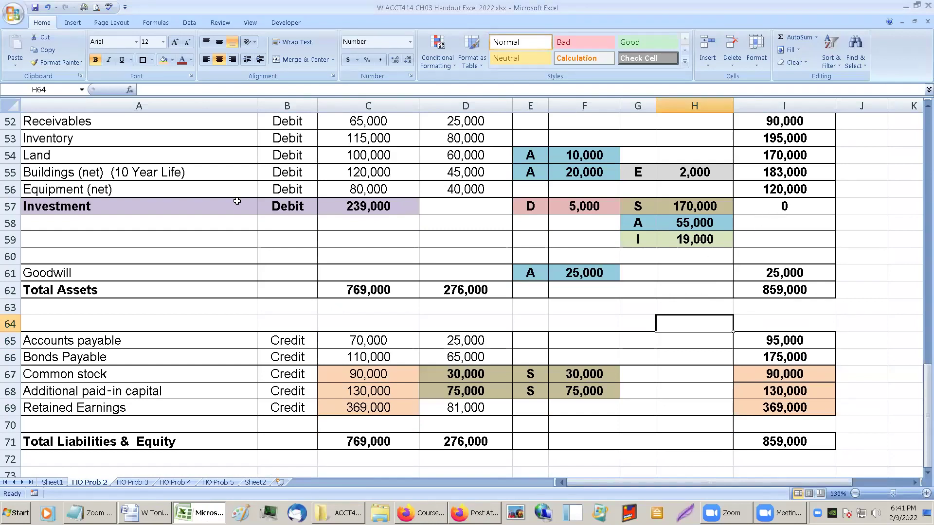
Shade the consolidated Investment balance in I57 with the same light purple fill as the Investment row's label cell.
left_click(208, 204)
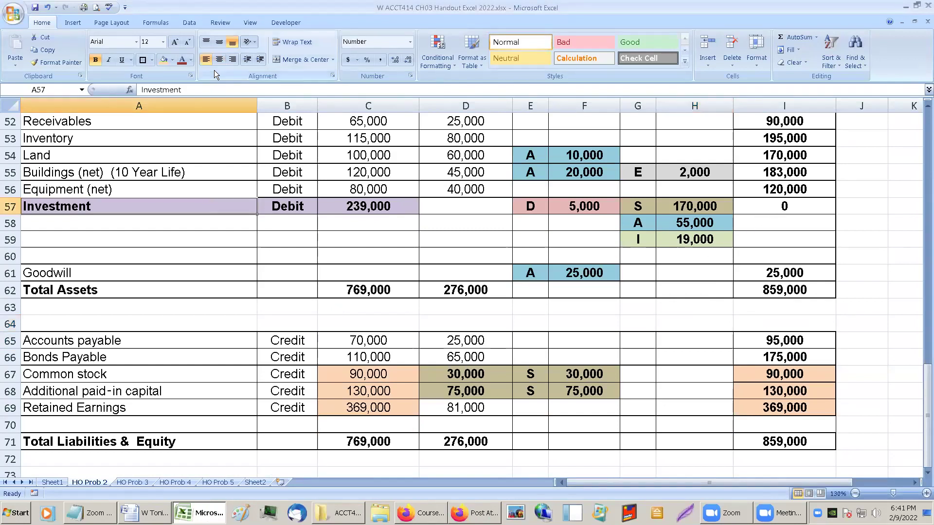
left_click(172, 60)
left_click(231, 103)
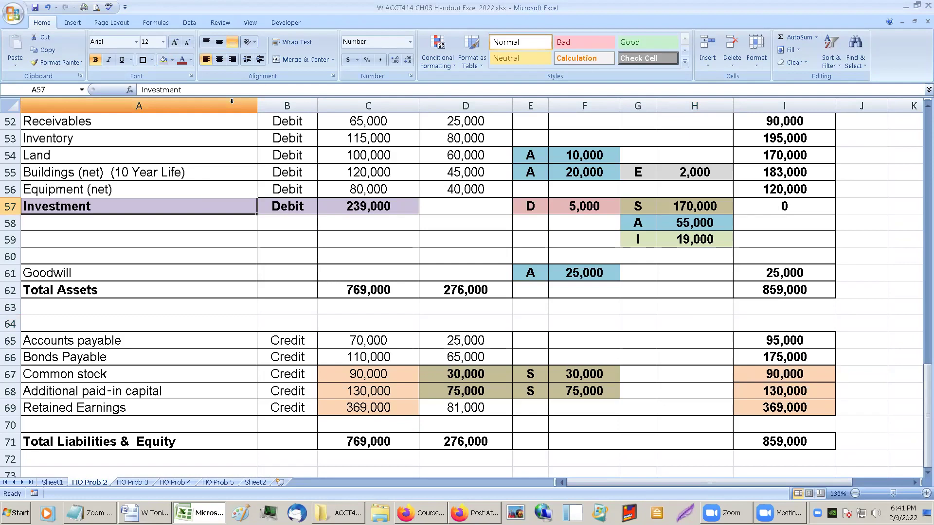
left_click(785, 207)
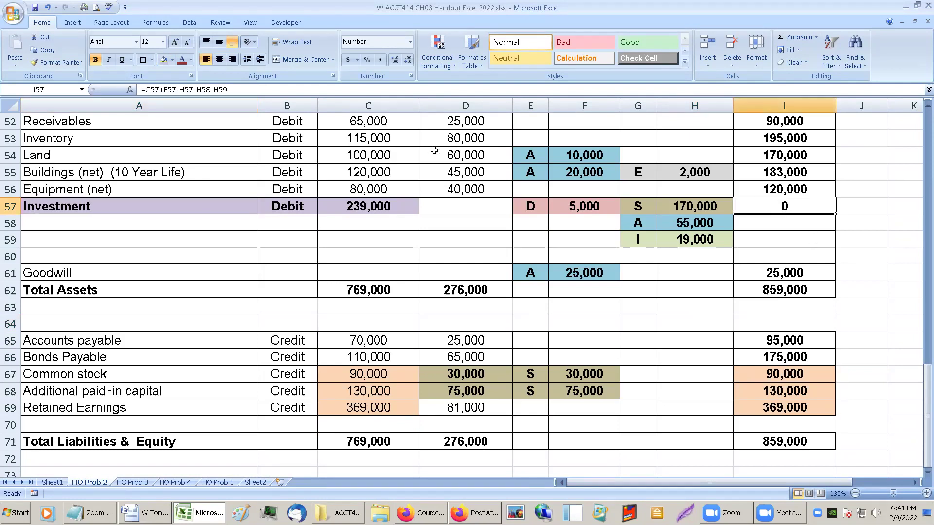
left_click(164, 61)
left_click(855, 244)
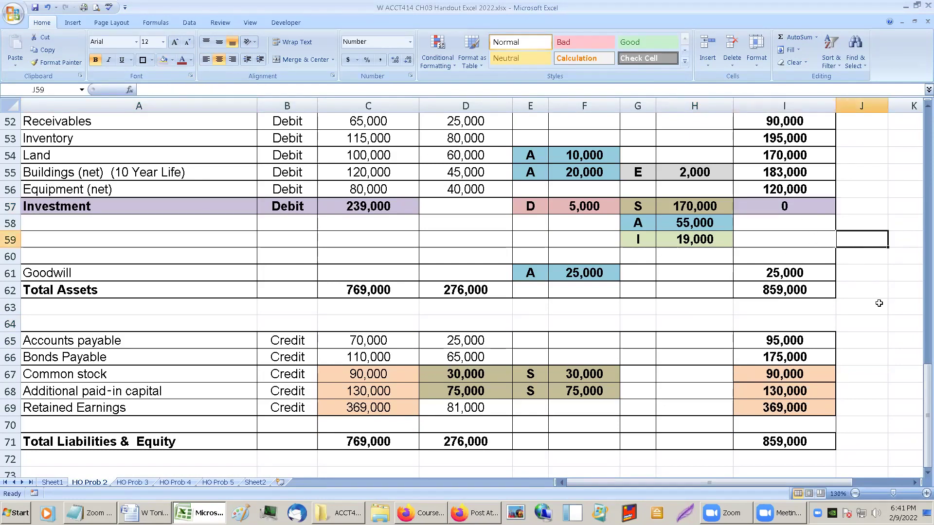
scroll(895, 369, "up", 1)
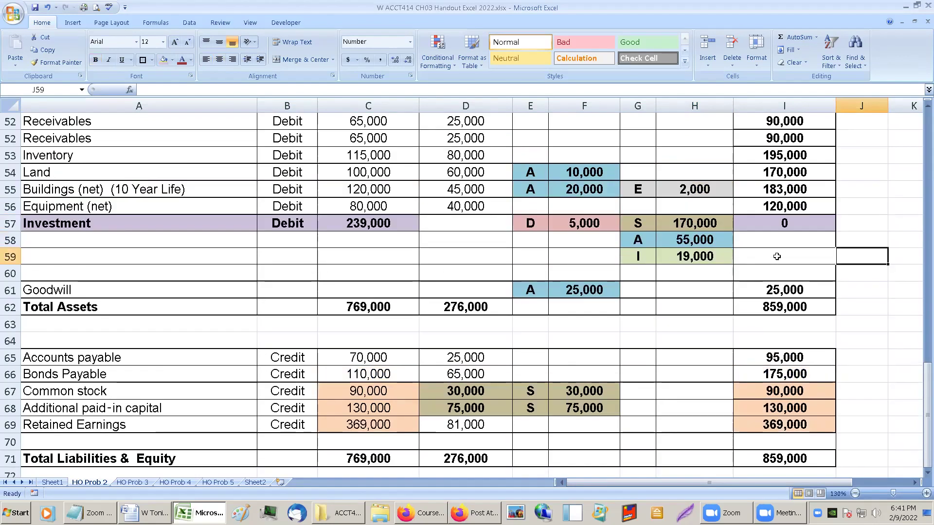
scroll(778, 260, "up", 1)
left_click(291, 242)
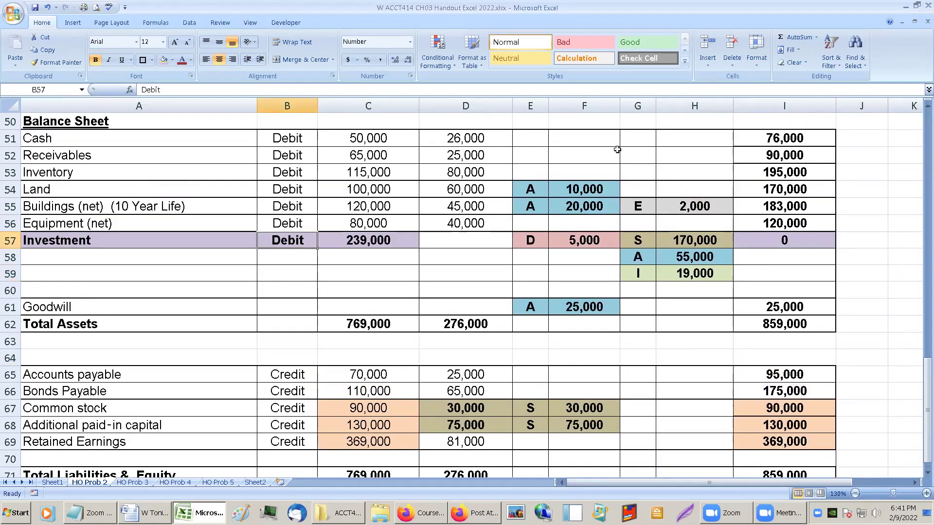
scroll(765, 125, "up", 2)
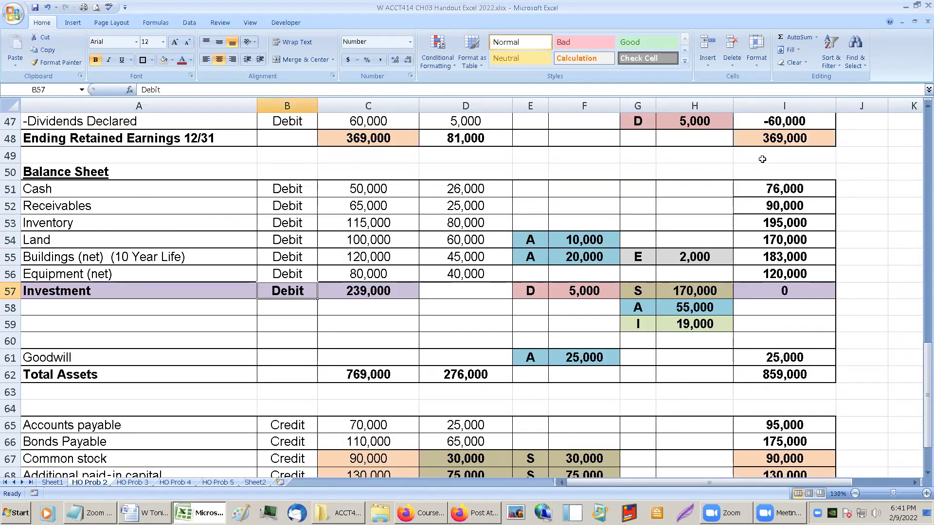
Hide columns B through H so the account labels sit beside the Consolidated Totals column.
left_click_drag(287, 106, 696, 106)
right_click(706, 108)
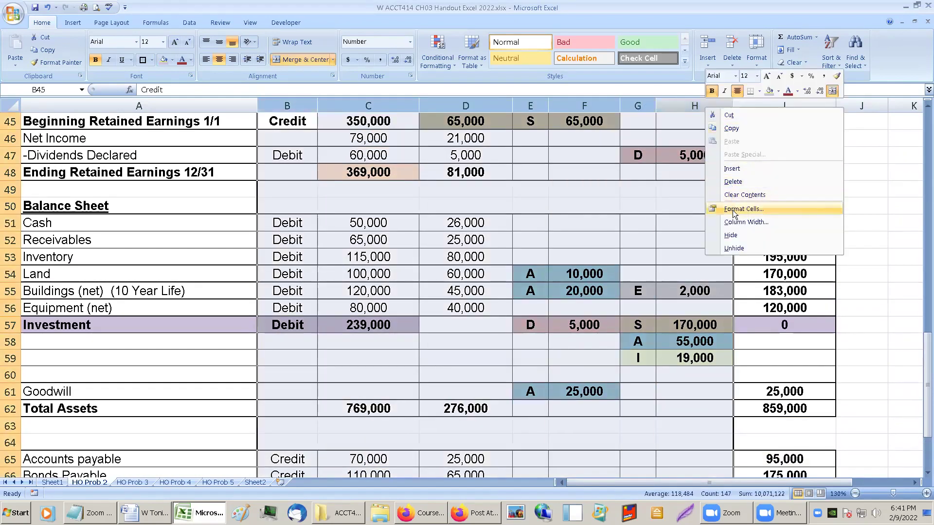
left_click(731, 235)
left_click(501, 211)
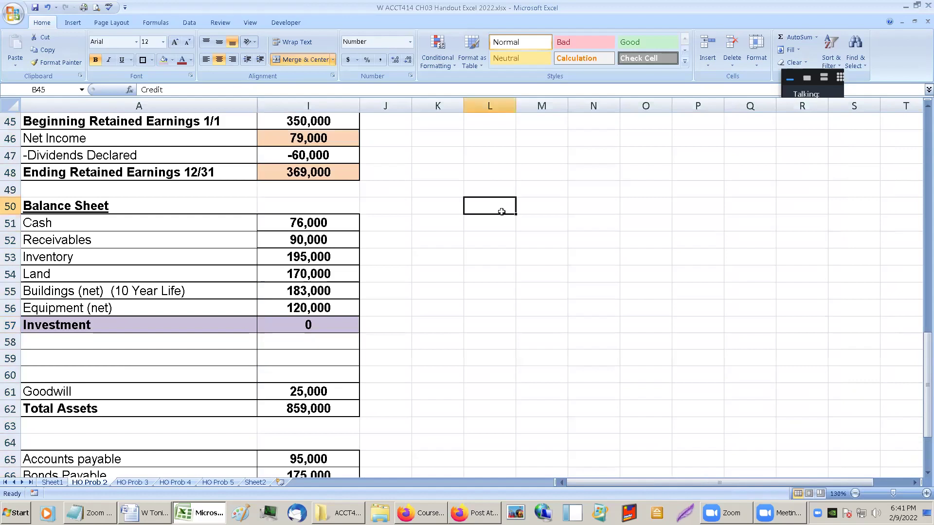
Review the consolidated income statement, retained earnings and balance sheet down to Total Liabilities & Equity, including the Investment balance.
scroll(502, 224, "up", 4)
scroll(520, 362, "down", 3)
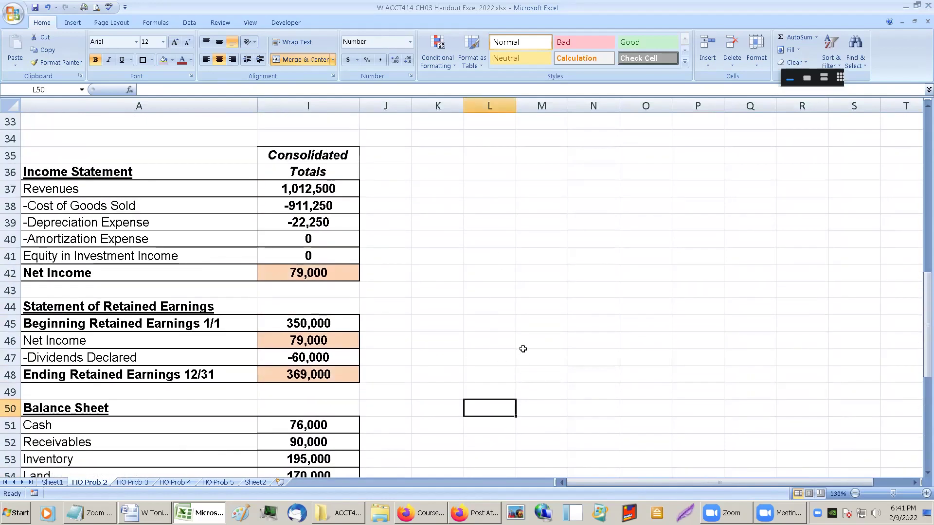
scroll(496, 289, "down", 2)
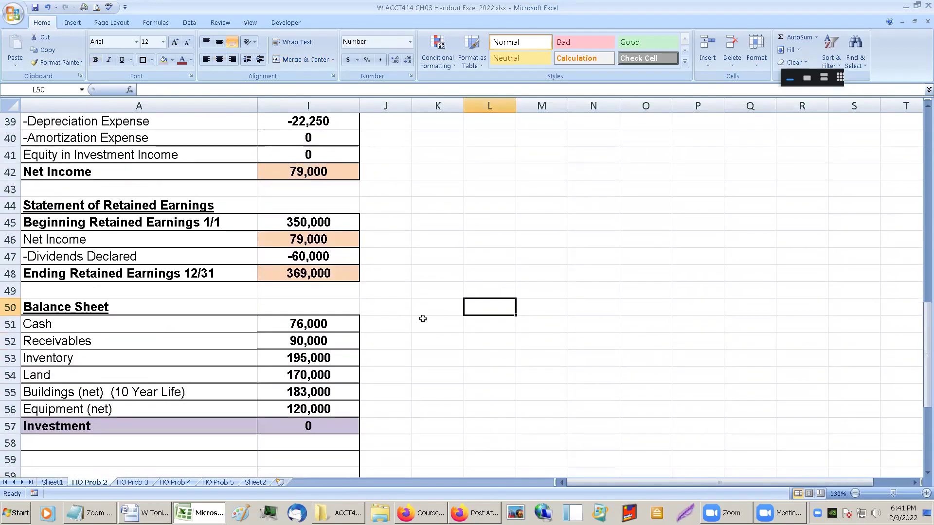
scroll(391, 269, "down", 2)
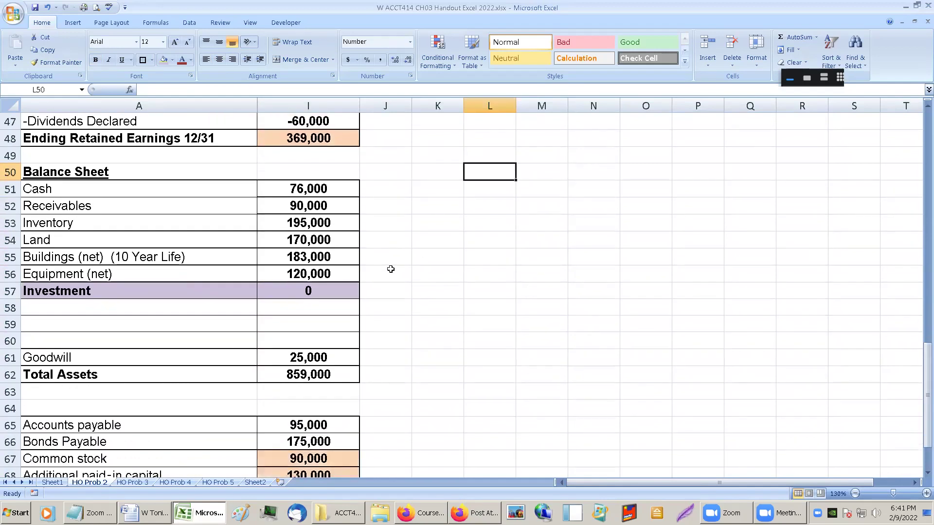
left_click_drag(69, 244, 308, 254)
left_click(308, 256)
scroll(230, 319, "down", 1)
scroll(230, 318, "down", 1)
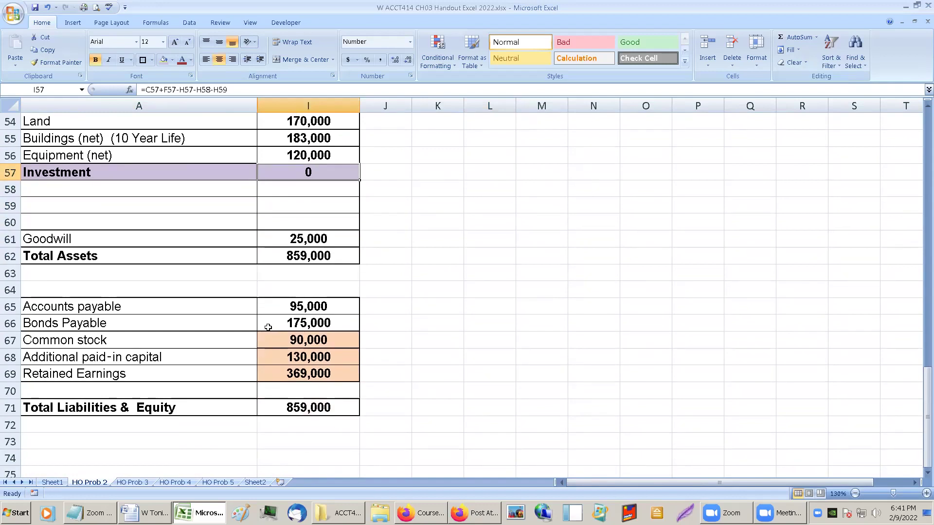
scroll(268, 327, "up", 1)
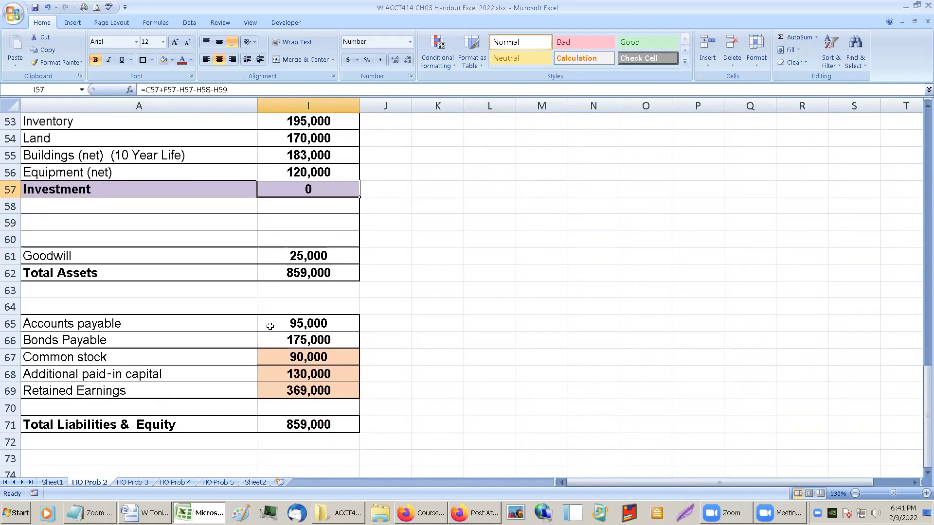
scroll(267, 326, "up", 2)
scroll(275, 305, "up", 1)
Undo the hiding of columns B through H to restore the full consolidation worksheet.
left_click(47, 7)
left_click(433, 186)
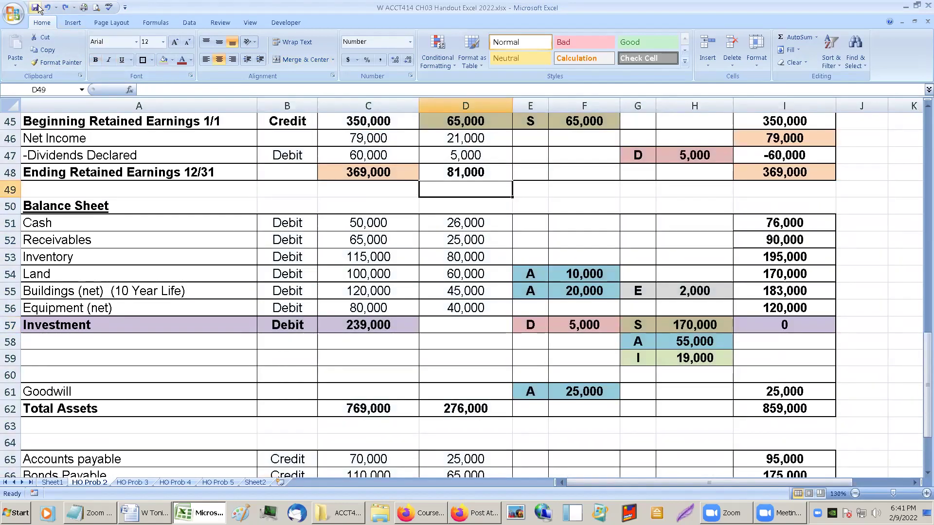
scroll(535, 204, "up", 1)
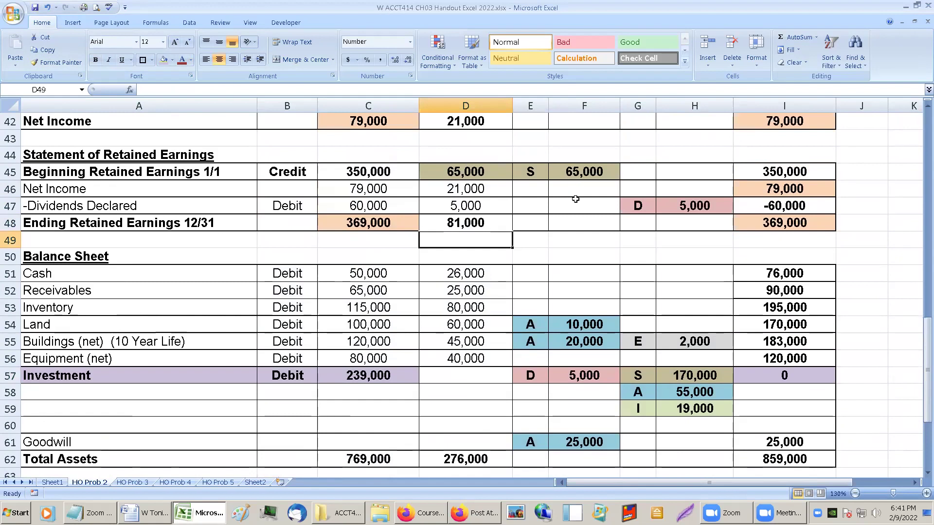
scroll(588, 207, "up", 2)
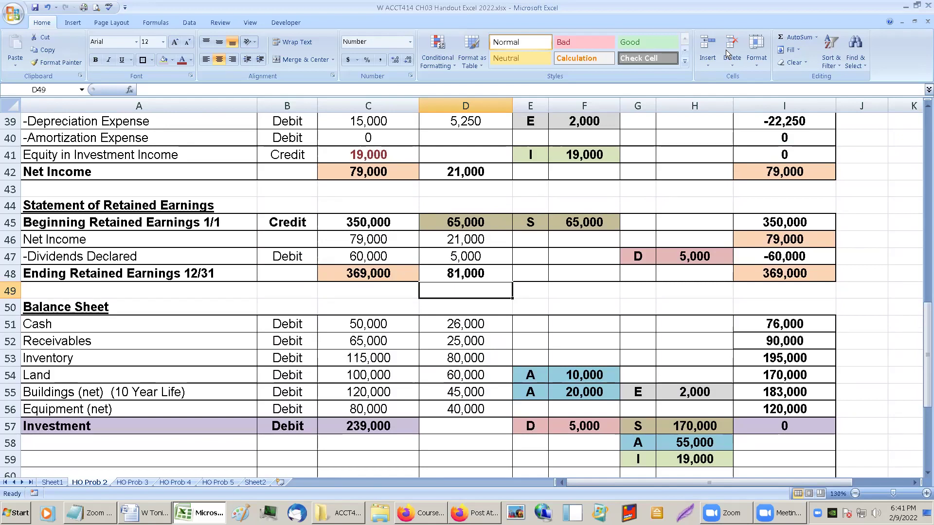
Open the HO Prob 3 sheet and examine Problem 3's fair values, price paid, acquisition terms and blank consolidation worksheet.
left_click(149, 483)
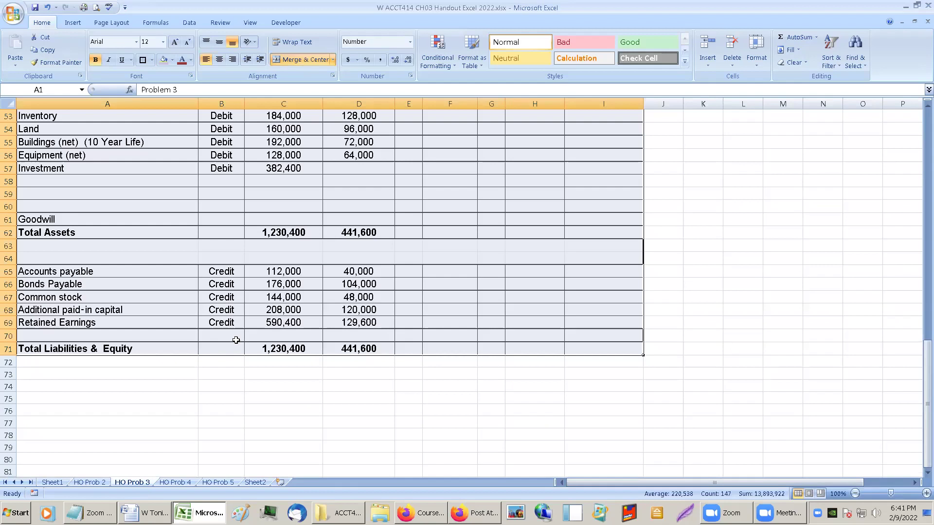
scroll(236, 337, "up", 9)
scroll(259, 320, "up", 4)
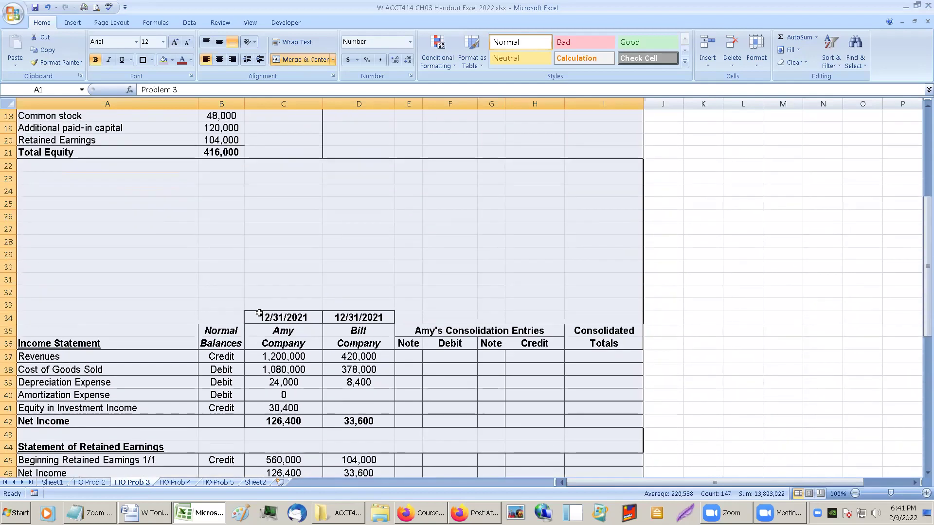
left_click(221, 280)
left_click(205, 239)
left_click(210, 229)
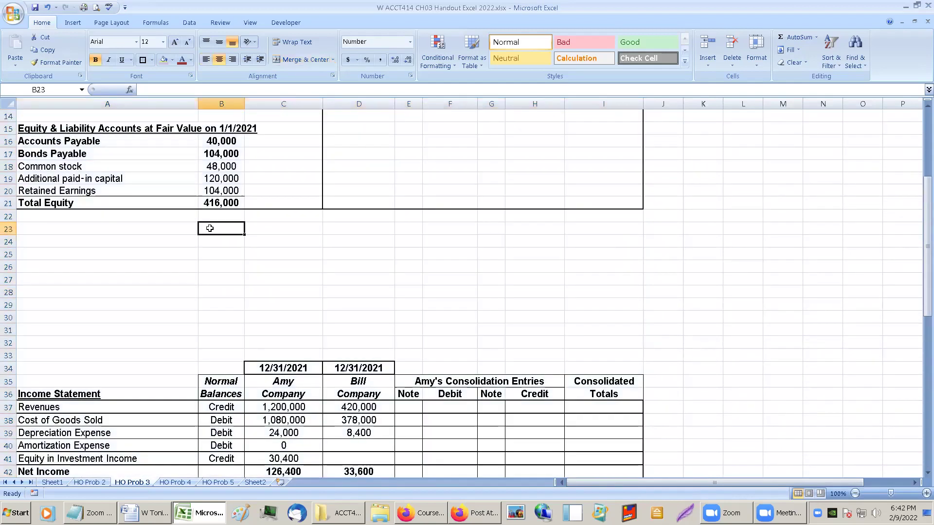
scroll(317, 294, "up", 5)
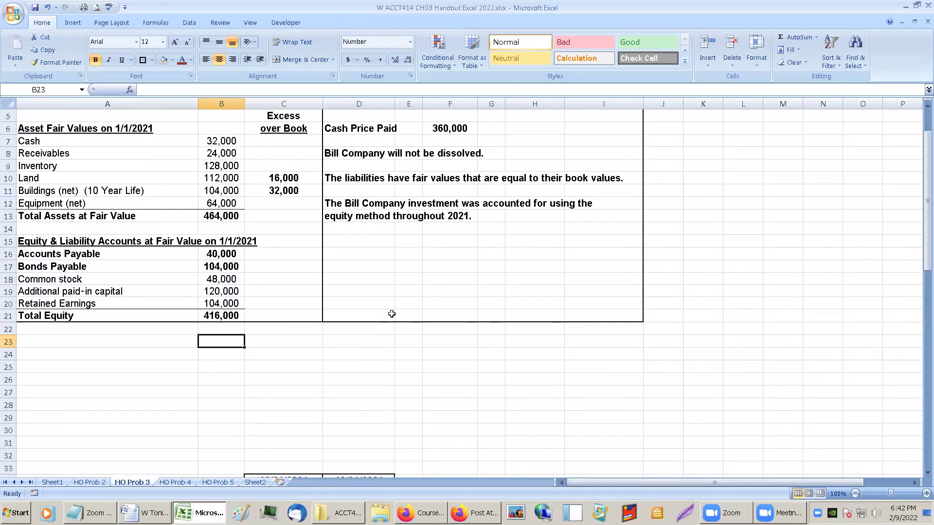
scroll(393, 311, "down", 1)
scroll(393, 311, "up", 1)
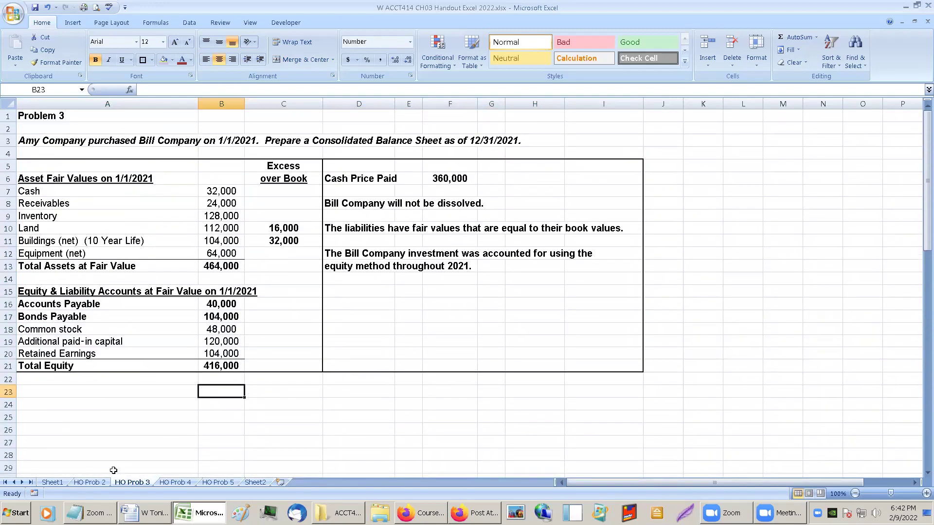
Return to HO Prob 2 and examine the Net Identifiable Assets at Fair Value calculation in A23:B29.
left_click(88, 482)
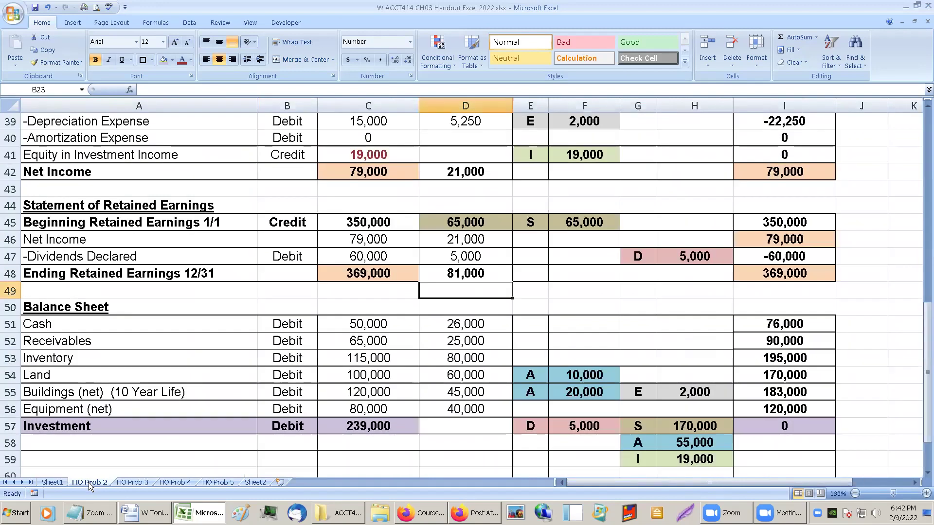
scroll(156, 293, "up", 4)
scroll(156, 293, "up", 3)
left_click(125, 209)
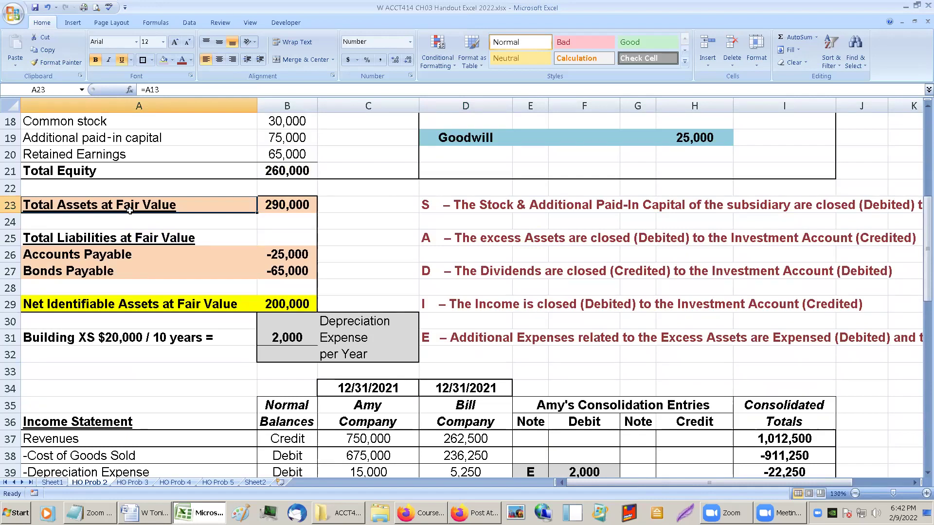
left_click(141, 228)
left_click(144, 251)
left_click(147, 282)
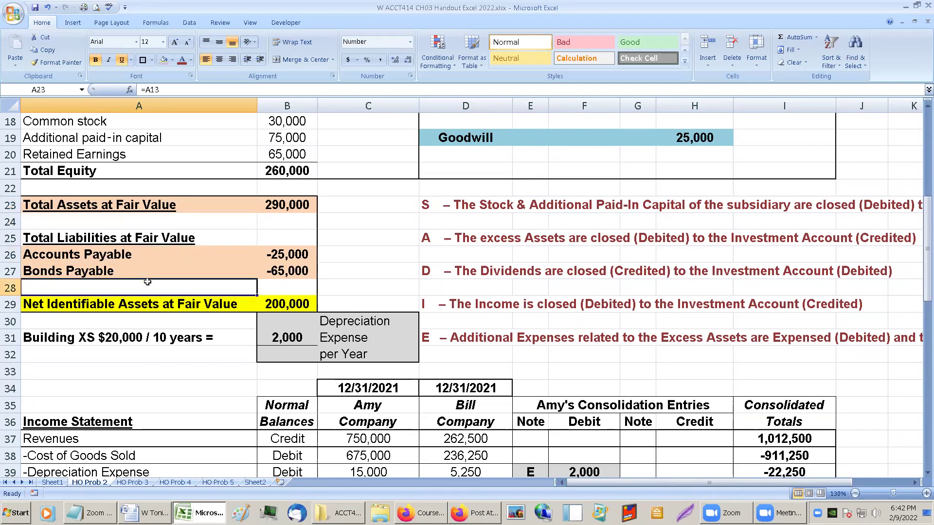
left_click(148, 206)
left_click_drag(151, 207, 292, 301)
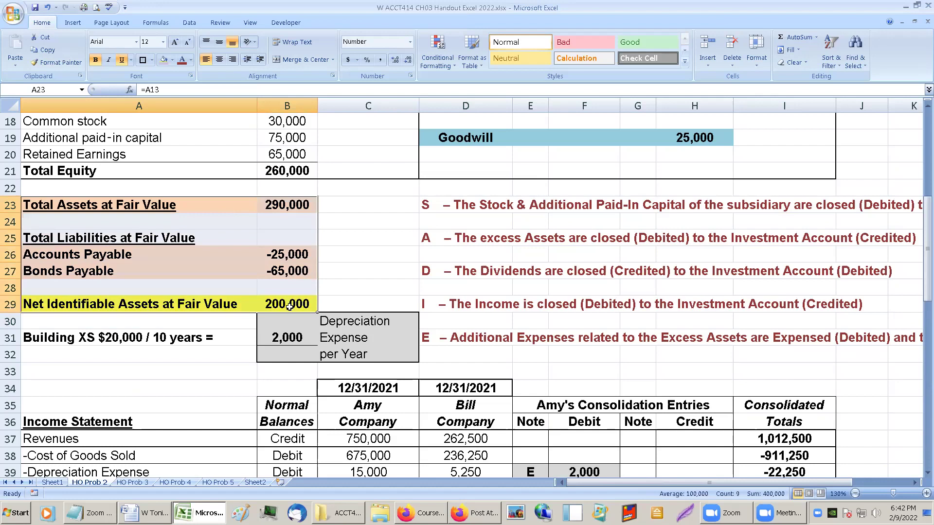
Copy the net identifiable assets calculation in A23:B29 of HO Prob 2 to cell A23 of HO Prob 3.
left_click(143, 482)
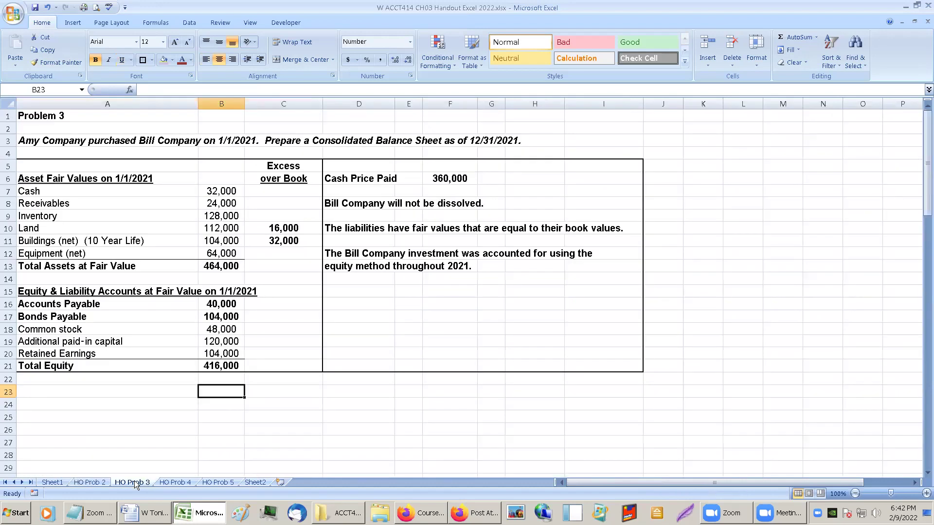
left_click(97, 481)
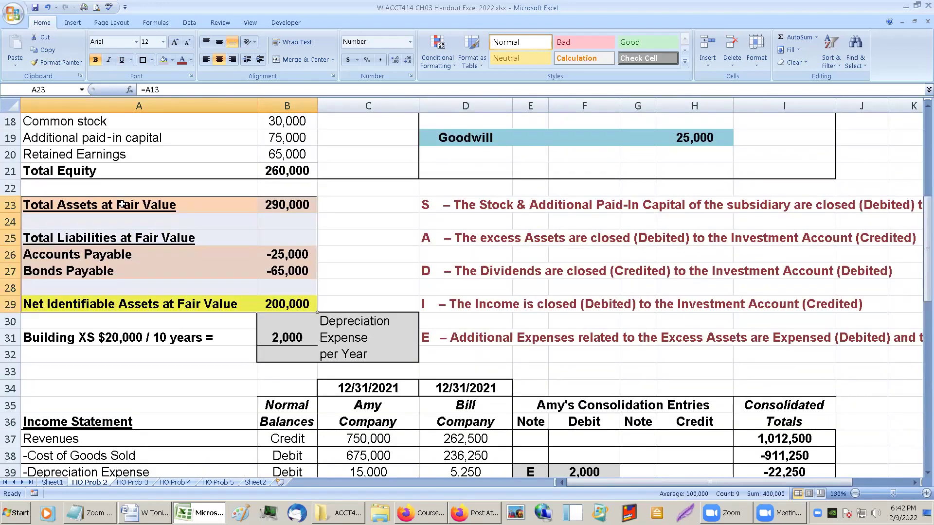
left_click_drag(121, 206, 276, 302)
key("ctrl+c")
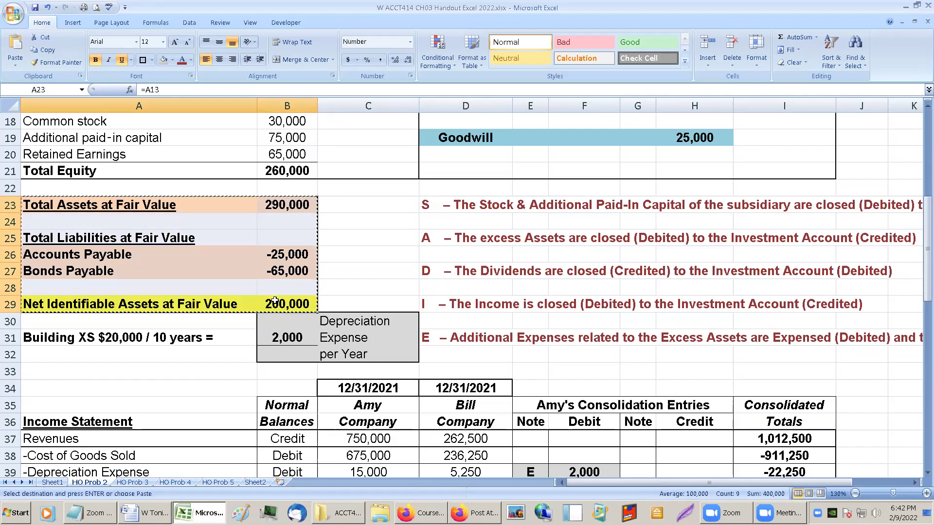
left_click(145, 483)
left_click(70, 396)
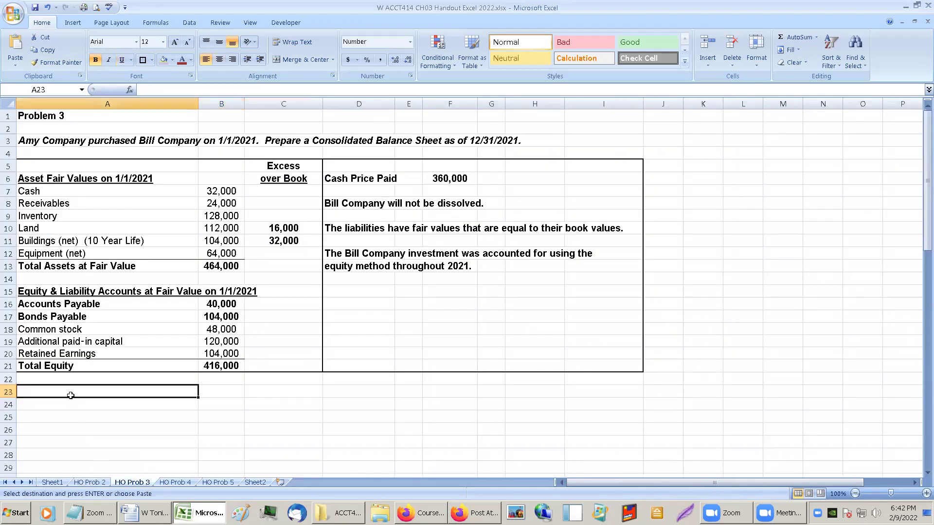
key("ctrl+v")
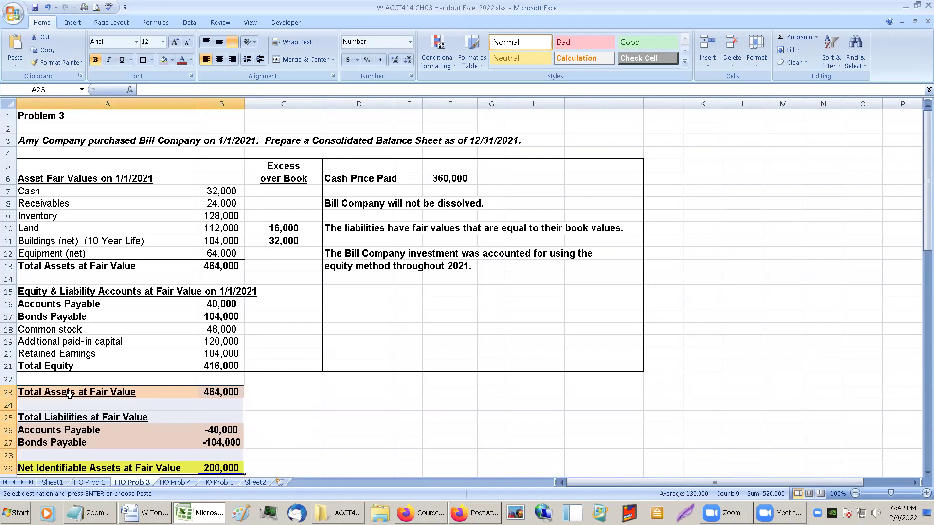
Clear the pasted hard-coded Net Identifiable Assets at Fair Value amount from B29.
left_click(140, 400)
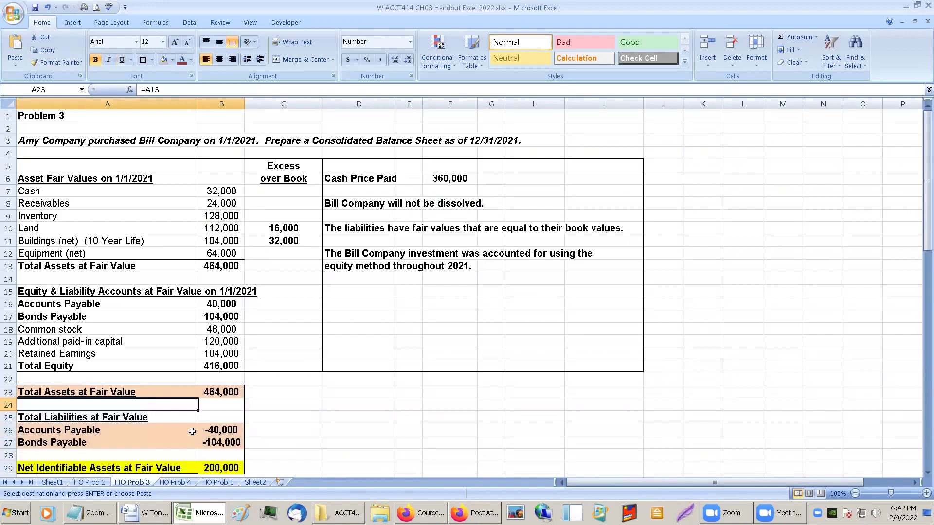
left_click(220, 466)
scroll(253, 440, "down", 1)
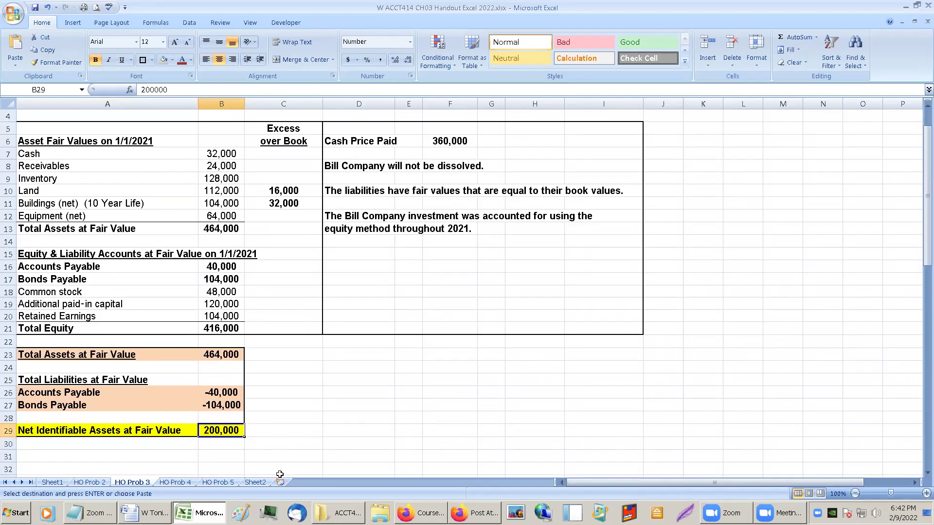
key("Delete")
Check the liability formulas in B26 and B27, and total B23 through B28 into B29 with AutoSum.
left_click(215, 404)
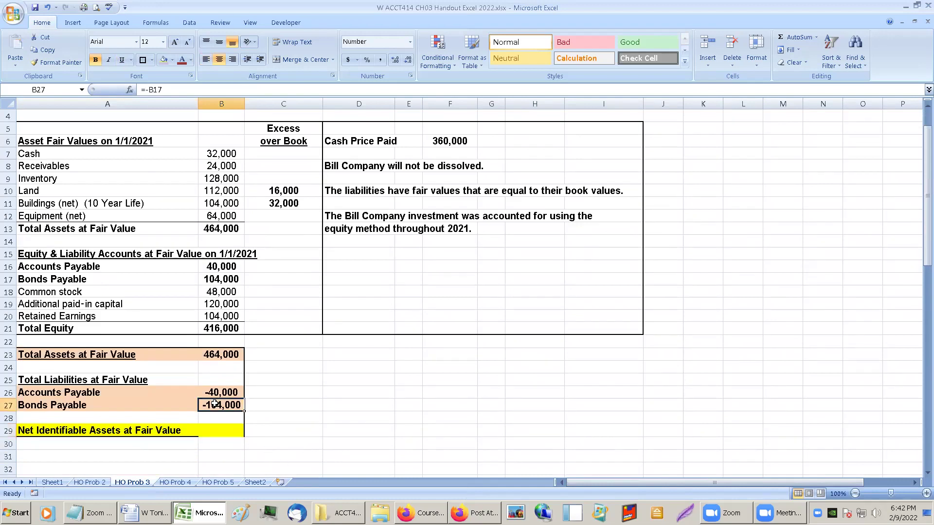
left_click(218, 395)
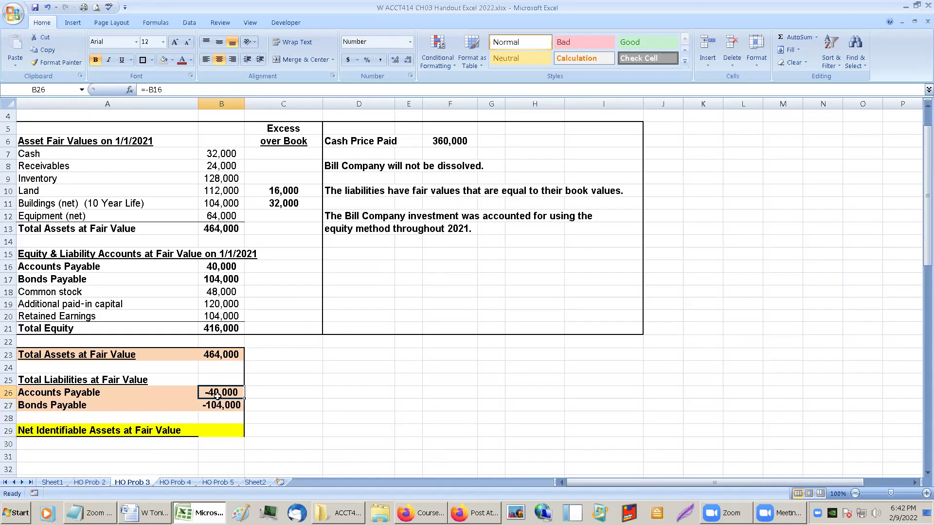
left_click(218, 410)
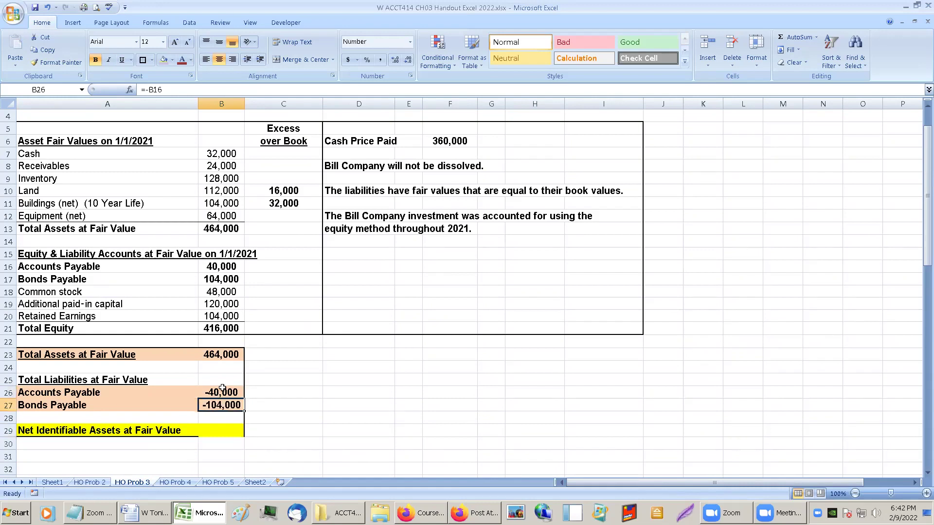
left_click_drag(225, 356, 225, 427)
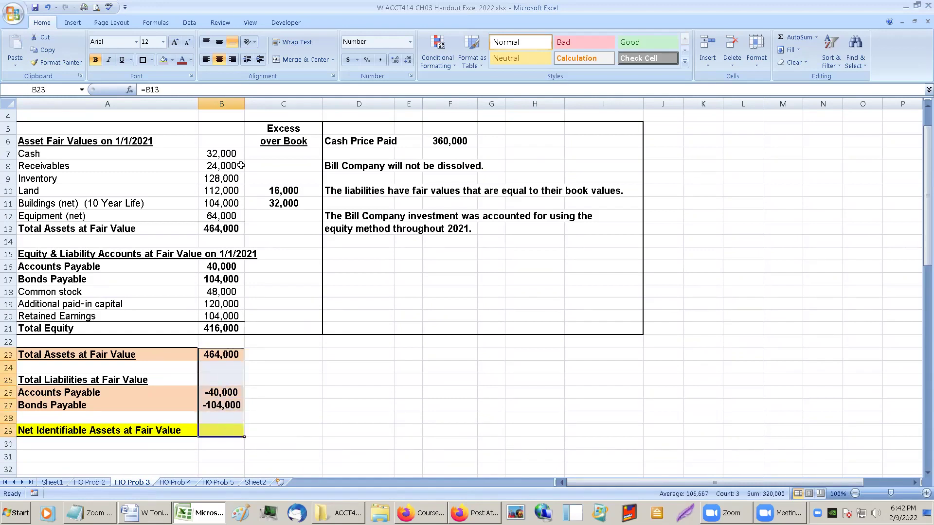
key("alt+=")
left_click(228, 372)
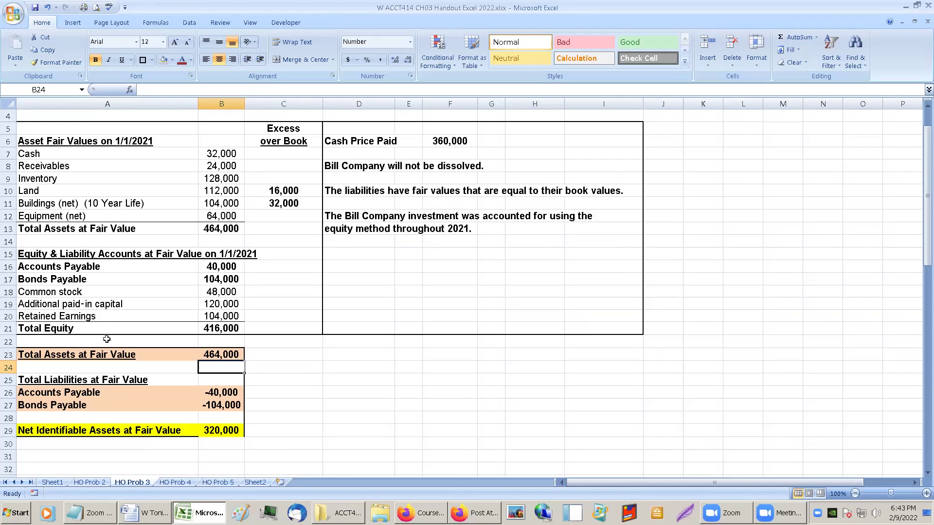
Apply a box border around the net identifiable assets calculation in A23:B29.
left_click(30, 354)
left_click_drag(30, 355, 233, 430)
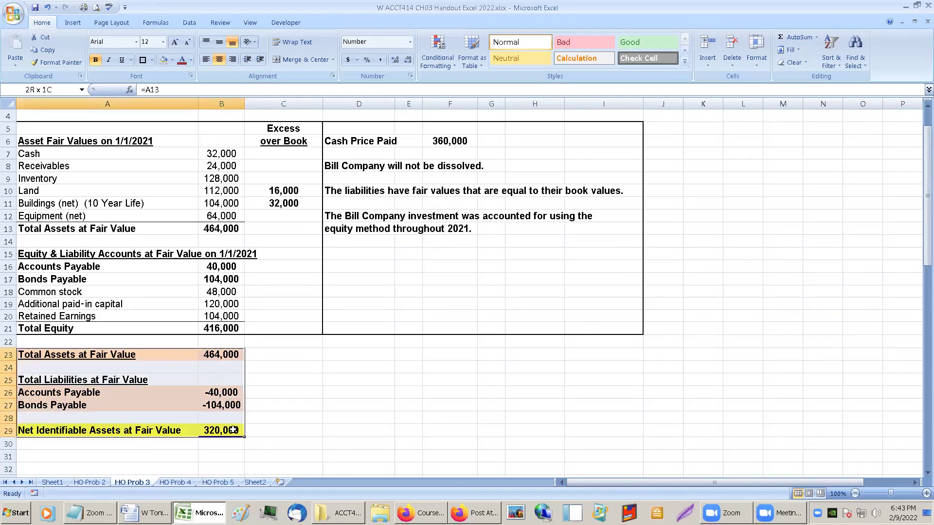
left_click(144, 60)
left_click(327, 382)
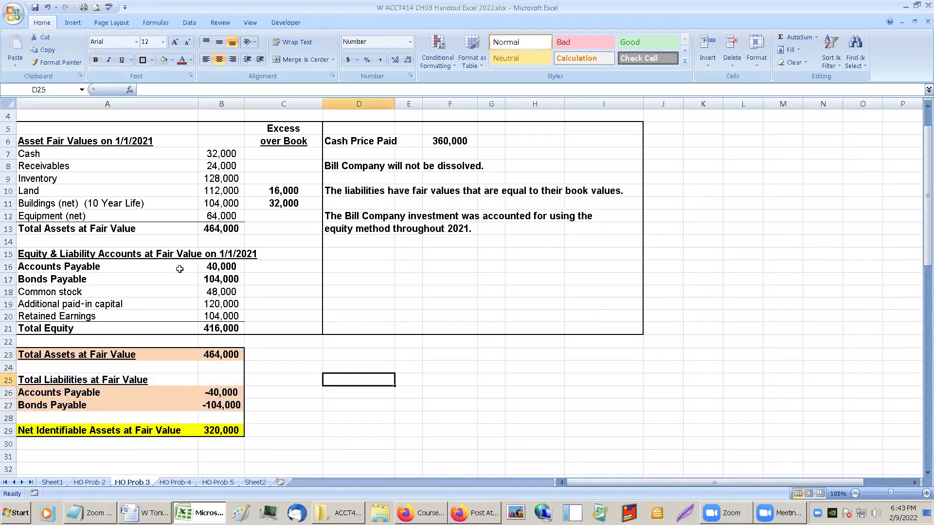
Shade the Total Assets at Fair Value label in A23 with the light purple fill.
left_click(34, 227)
left_click(171, 355)
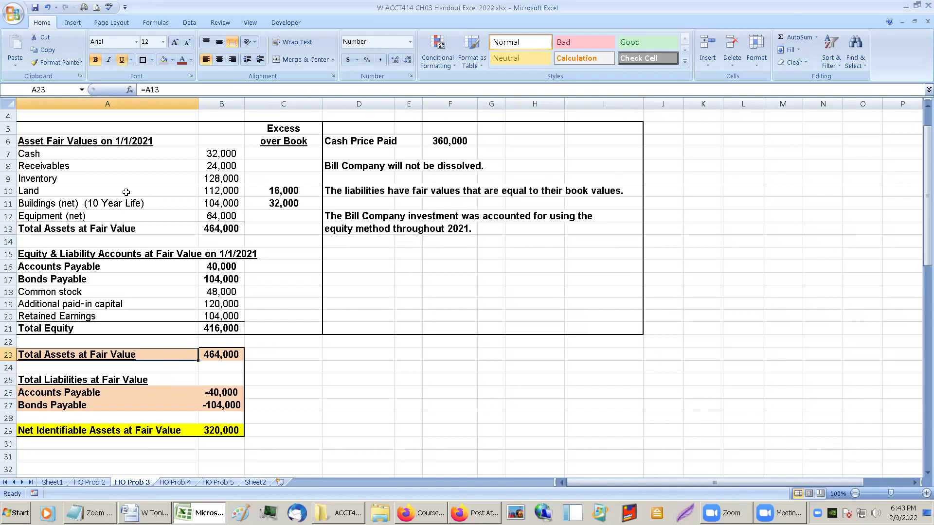
left_click(164, 60)
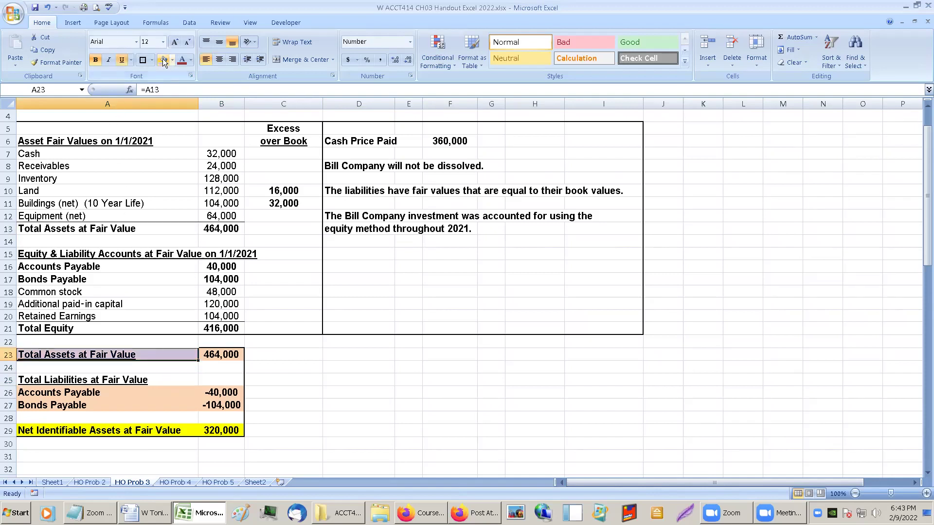
Undo the purple shading of the Total Assets at Fair Value label in A23 and choose the light orange fill.
left_click(47, 7)
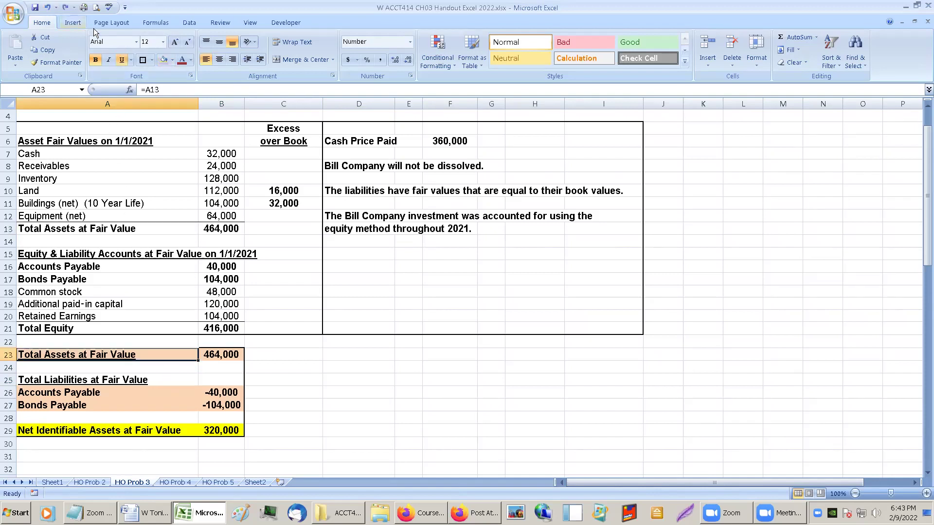
left_click(171, 59)
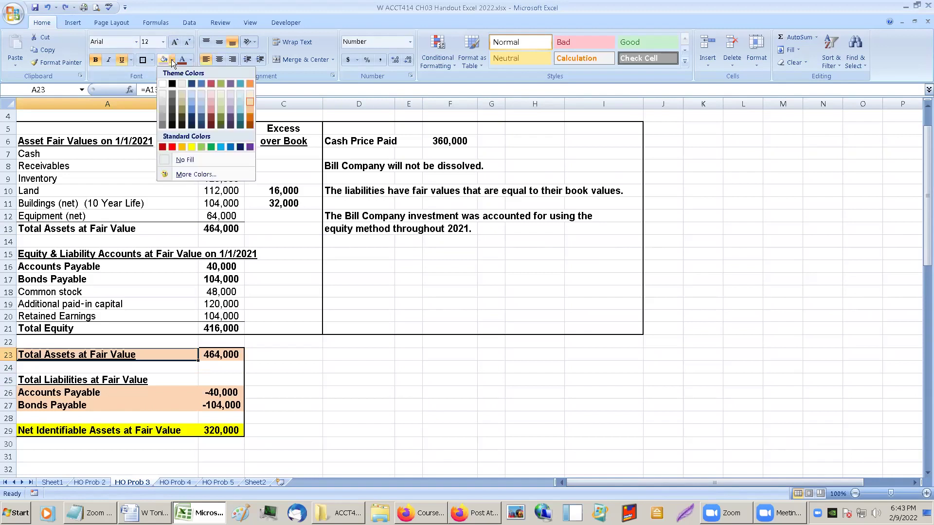
left_click(250, 102)
Shade the source figures light orange: Total Assets at Fair Value in A13:B13, and Accounts Payable and Bonds Payable in A16:B17.
left_click_drag(43, 228, 213, 229)
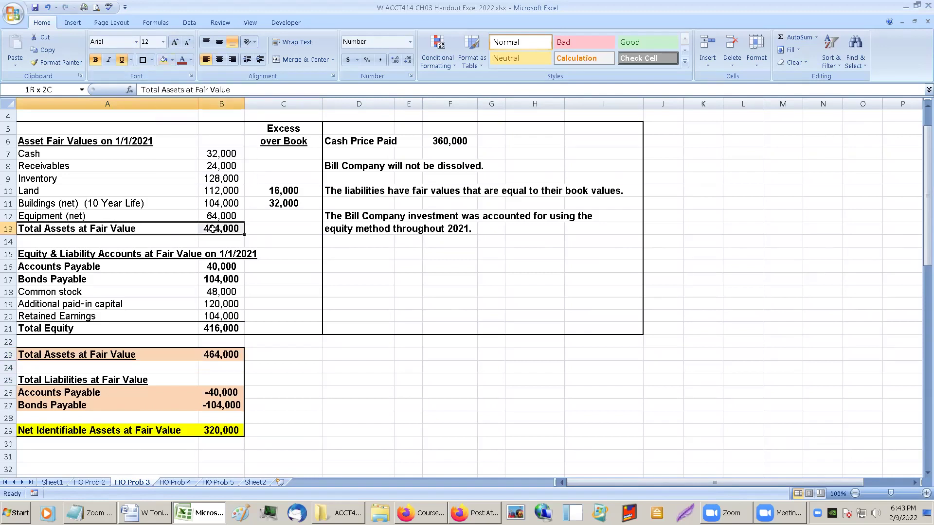
left_click(163, 59)
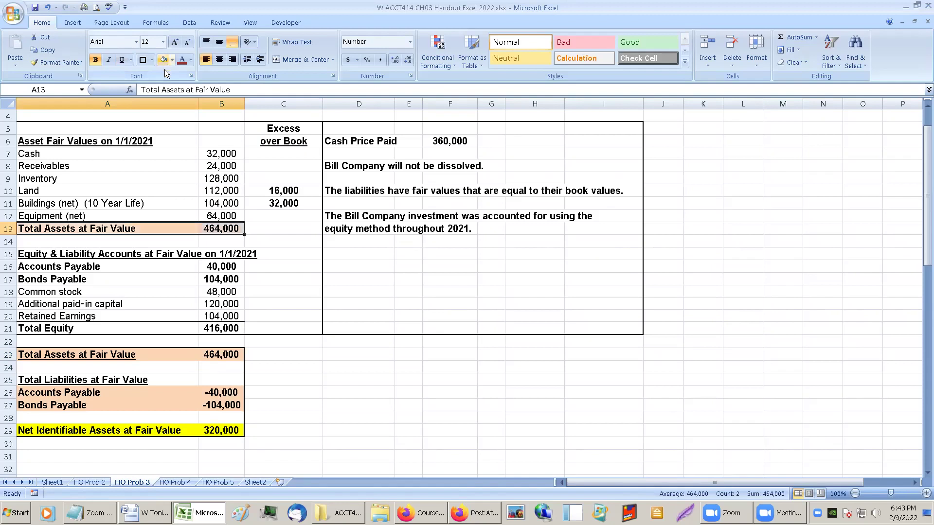
left_click_drag(34, 268, 215, 276)
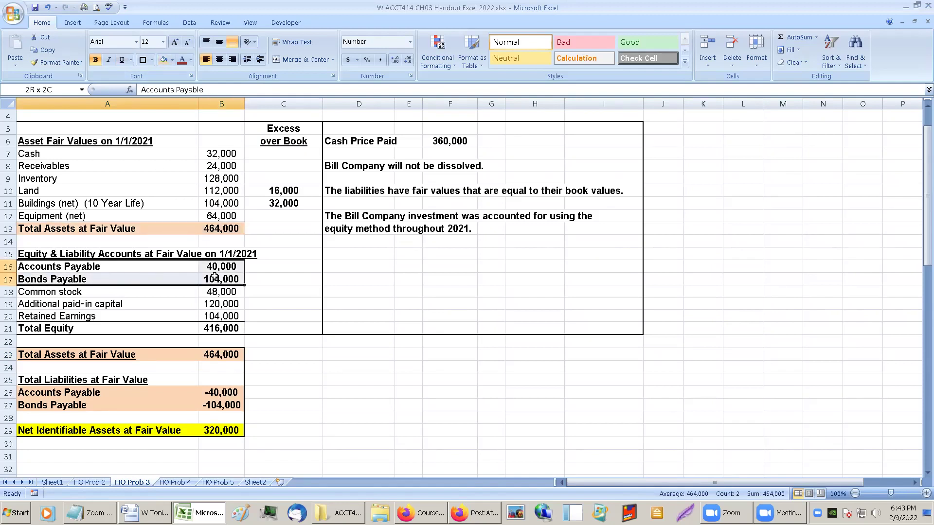
left_click(164, 60)
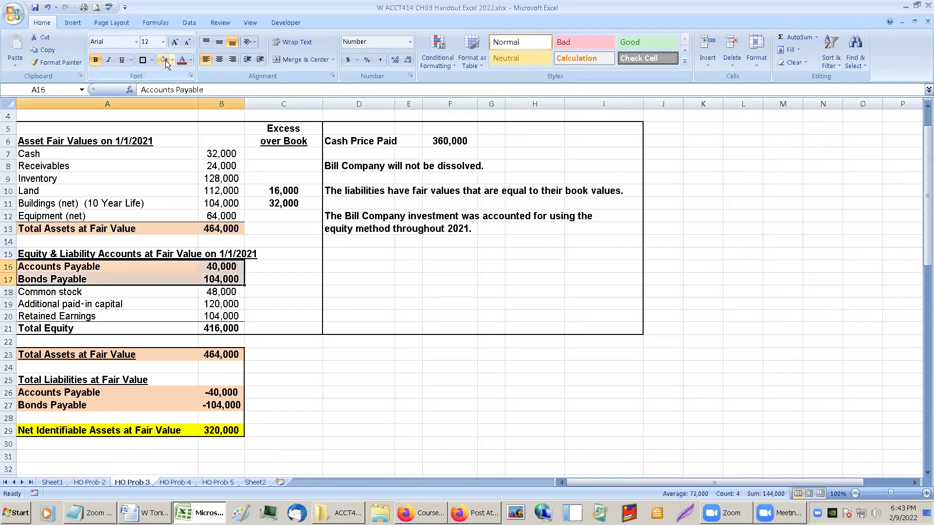
left_click(253, 242)
left_click(222, 252)
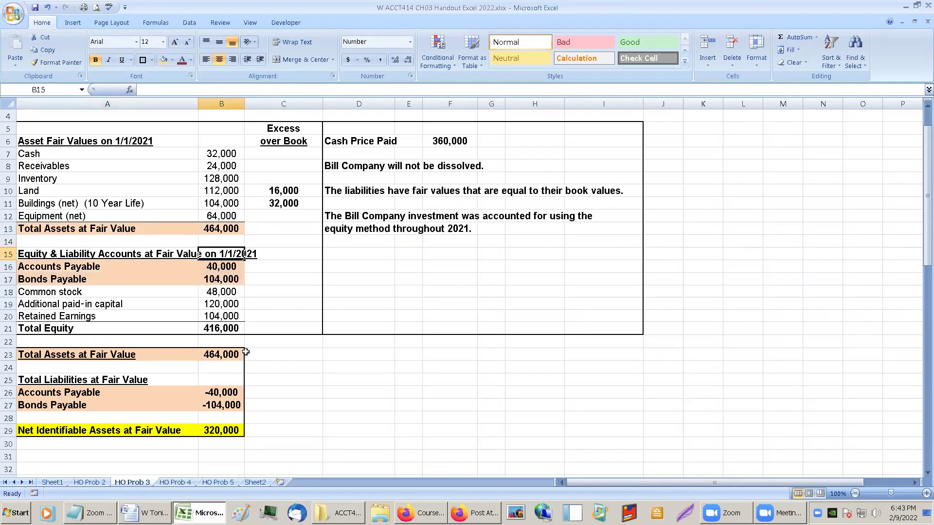
left_click(28, 250)
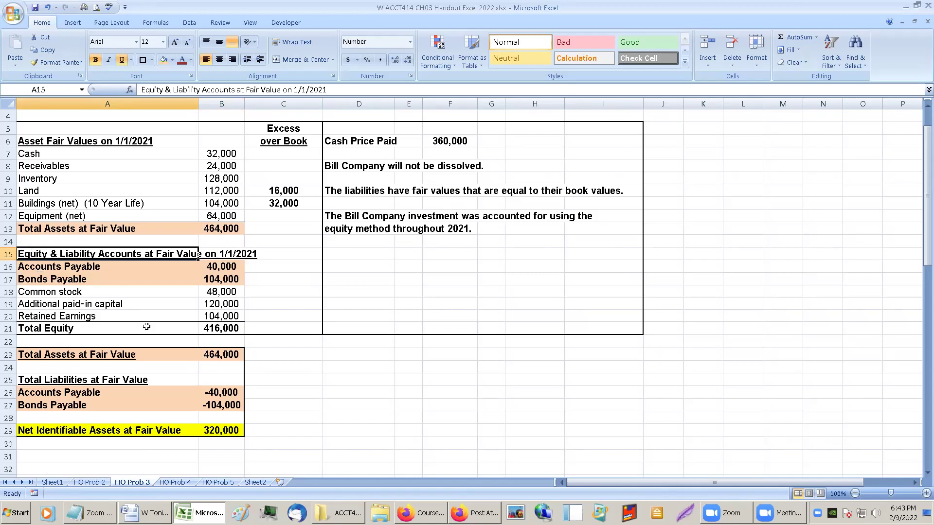
left_click(236, 316)
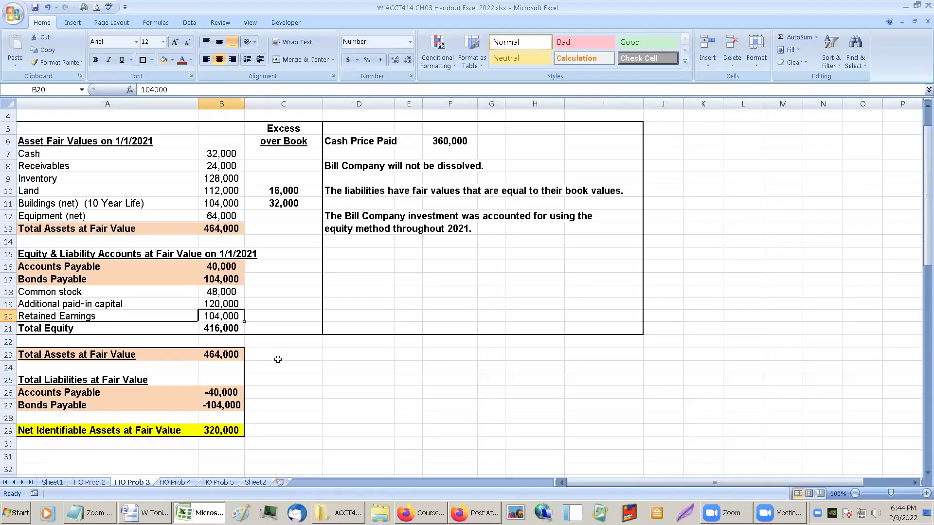
left_click(279, 360)
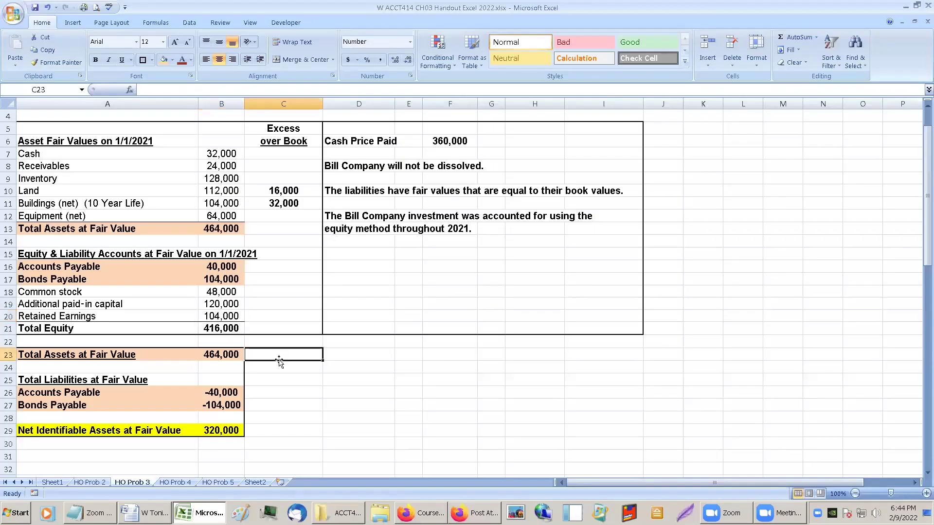
Copy the S, A, D, I, E consolidation entry notes from D23:D31 of HO Prob 2 into HO Prob 3 at D23.
left_click(351, 356)
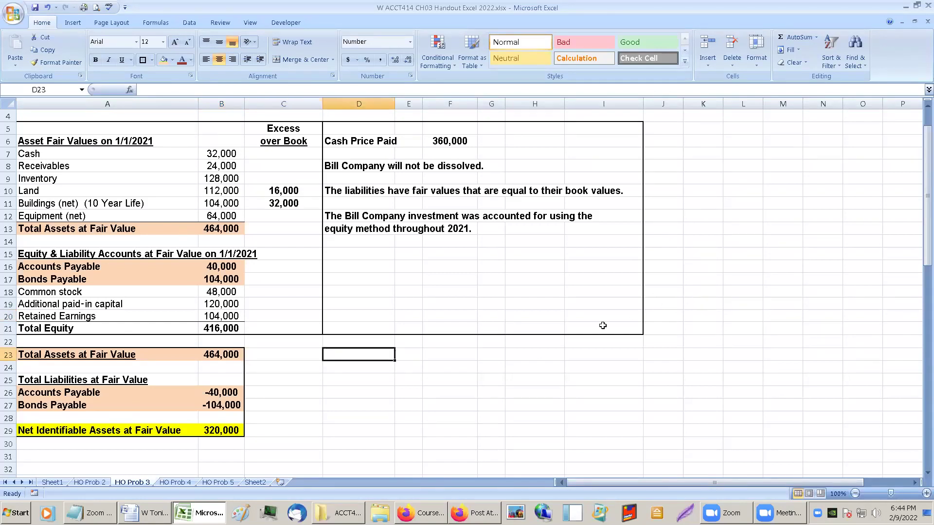
scroll(521, 340, "down", 1)
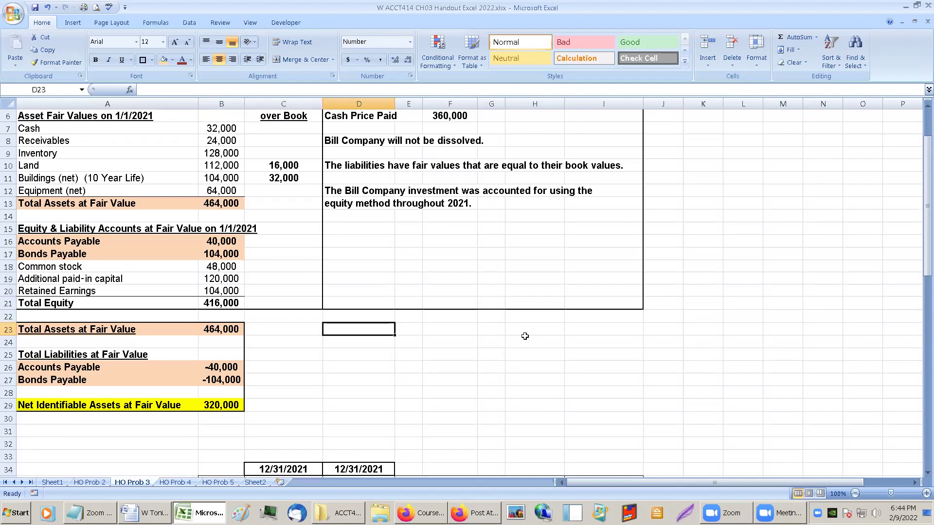
scroll(525, 334, "down", 2)
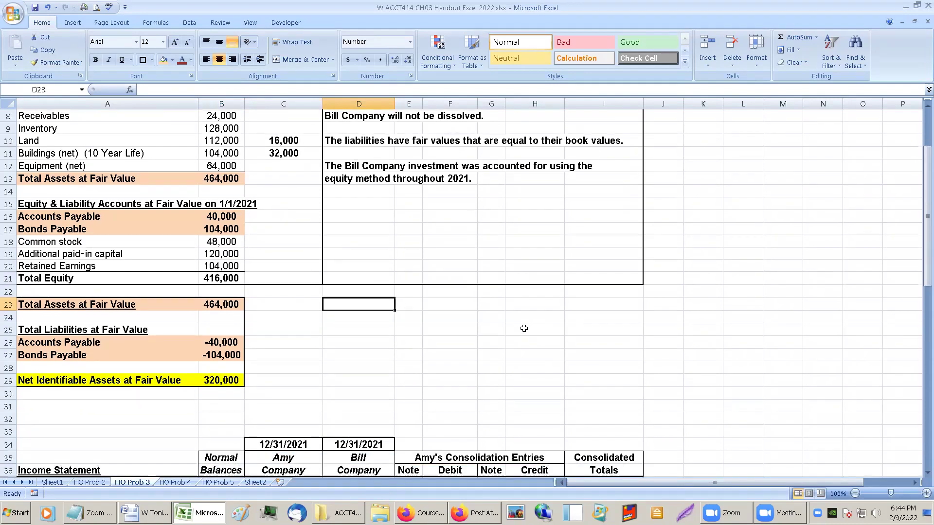
left_click(101, 482)
left_click_drag(445, 202, 458, 337)
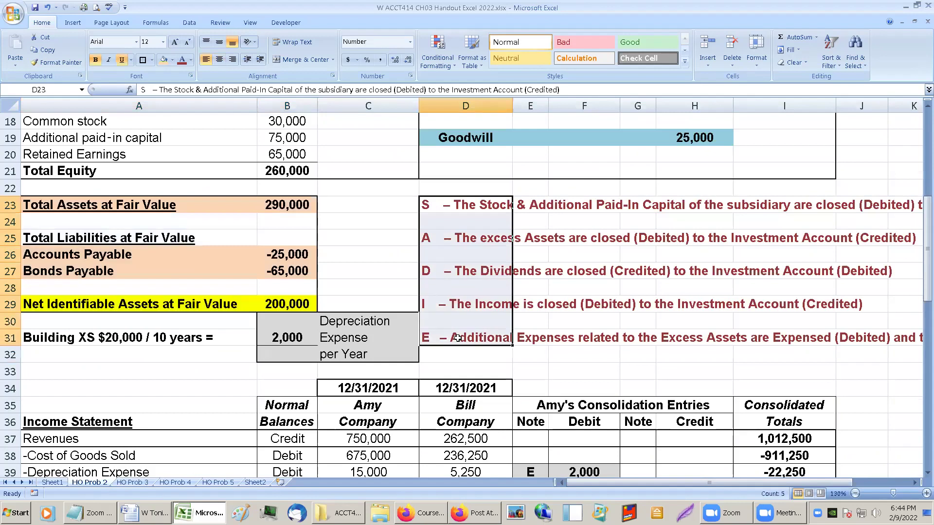
key("ctrl+c")
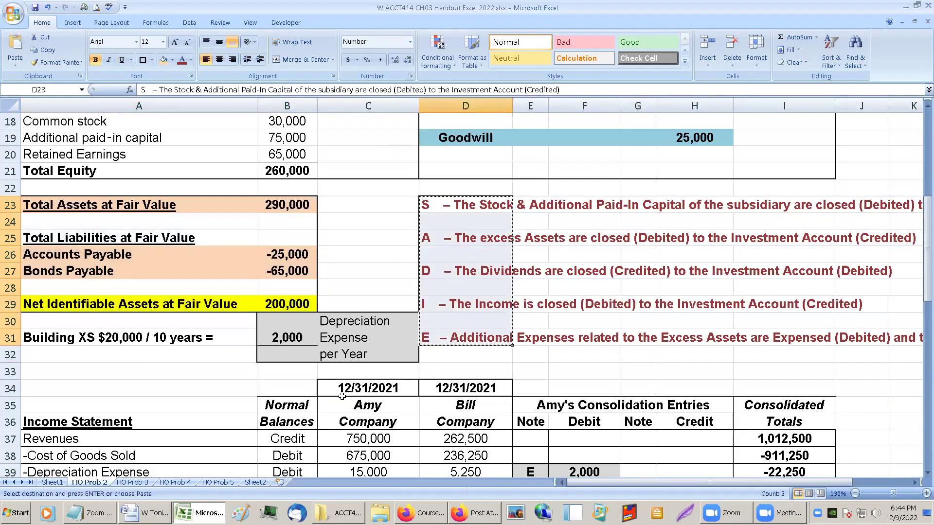
left_click(144, 483)
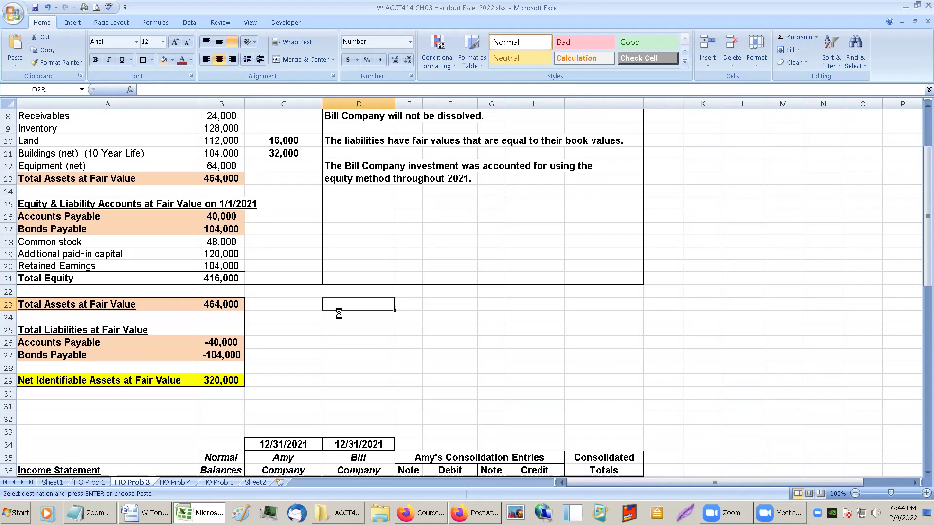
key("ctrl+v")
left_click(511, 318)
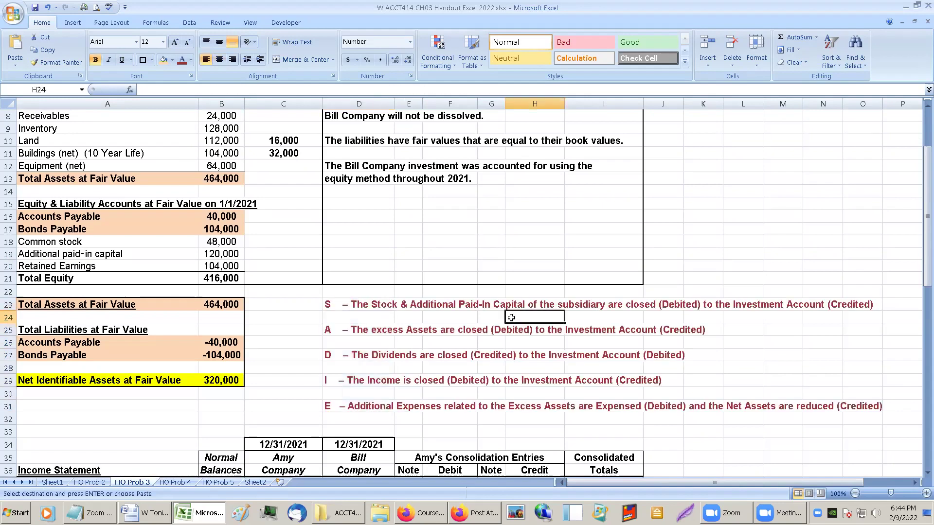
Review the purchase facts, fair values and the S, A, D, I, E consolidation entry rules on the HO Prob 3 sheet.
left_click(296, 317)
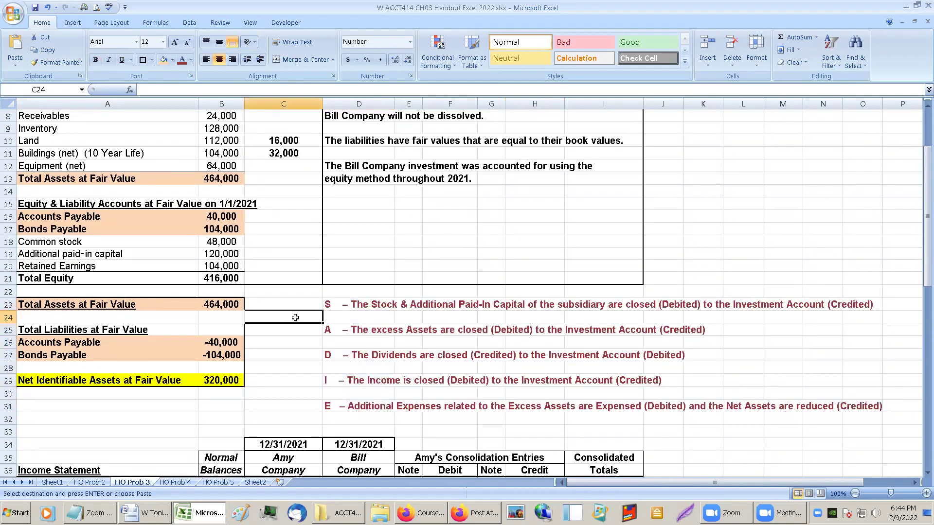
scroll(295, 318, "up", 1)
scroll(295, 317, "up", 1)
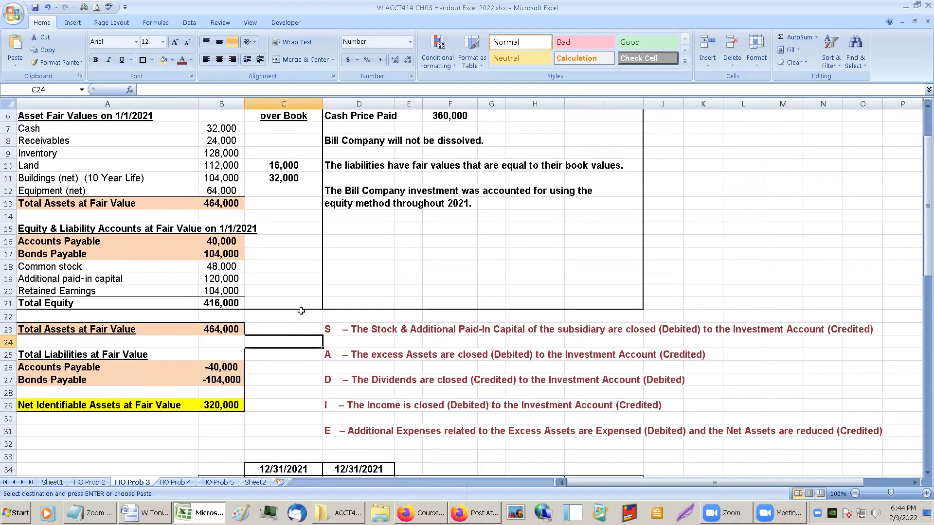
left_click(325, 329)
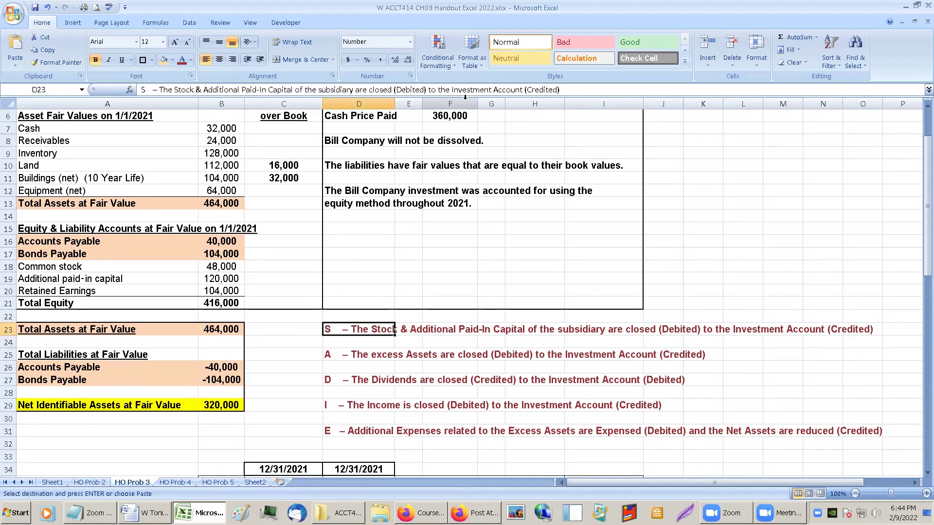
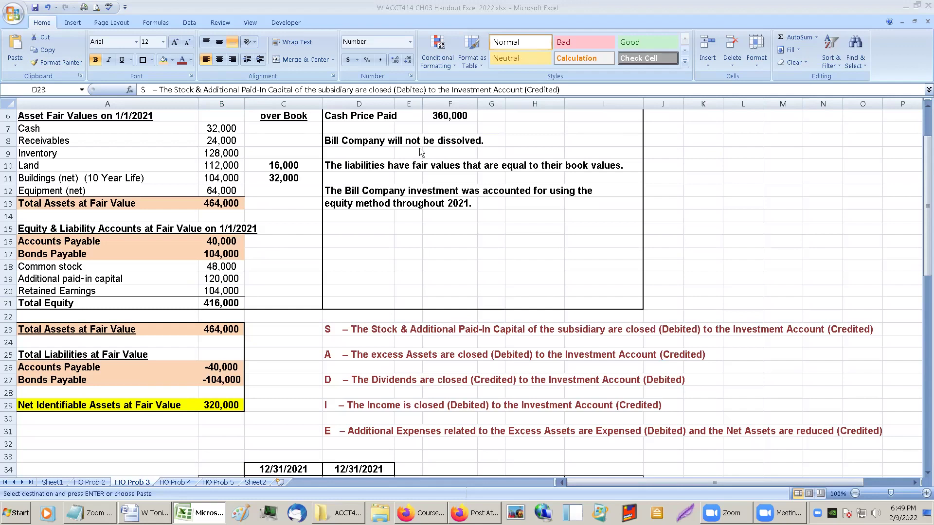
scroll(413, 199, "down", 1)
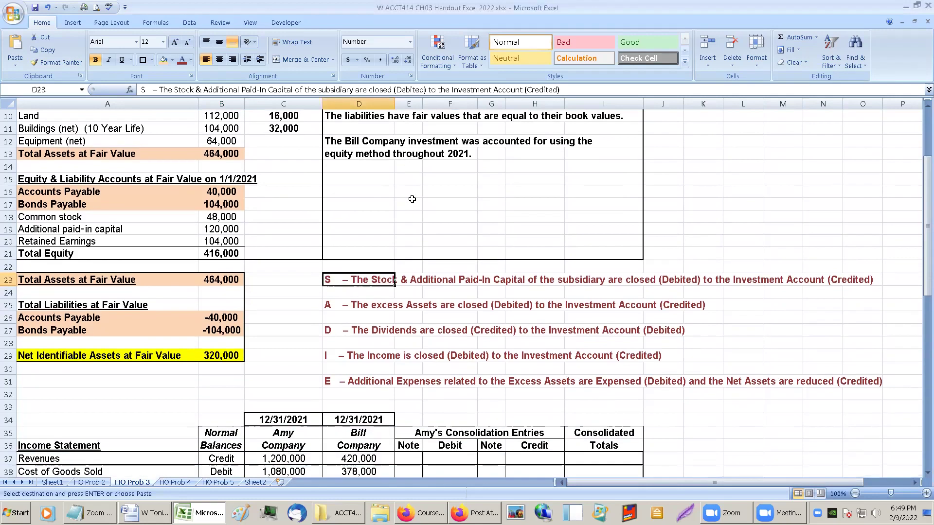
scroll(412, 199, "down", 2)
scroll(418, 196, "up", 1)
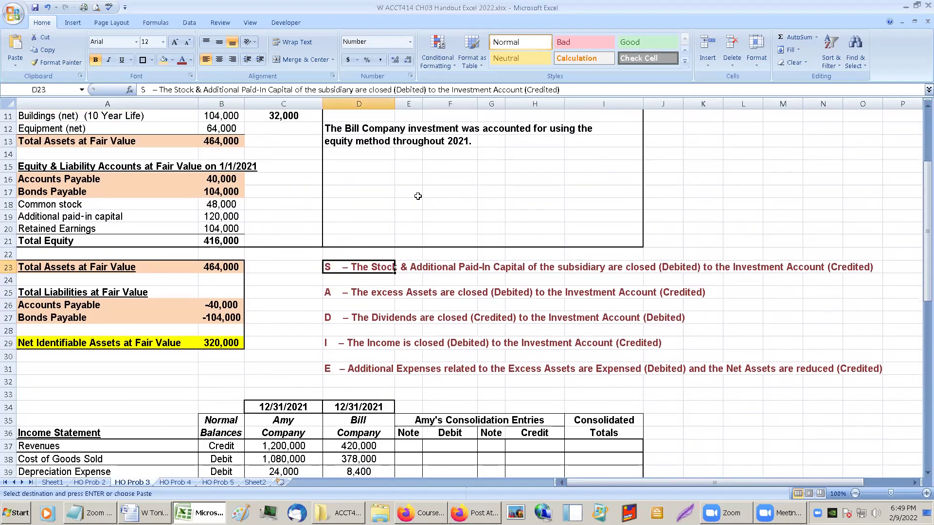
scroll(418, 196, "up", 3)
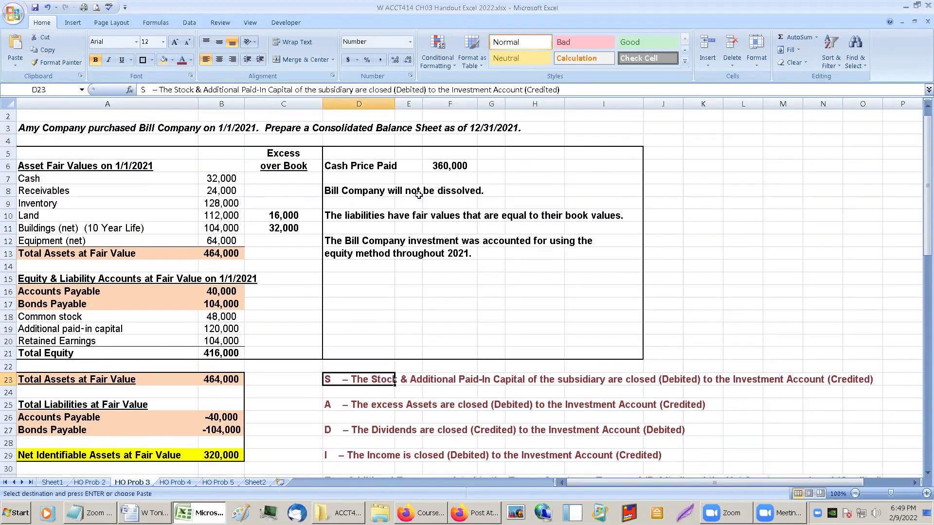
scroll(418, 195, "down", 5)
Enter debit note I for Equity in Investment Income in the consolidation entries.
left_click(400, 387)
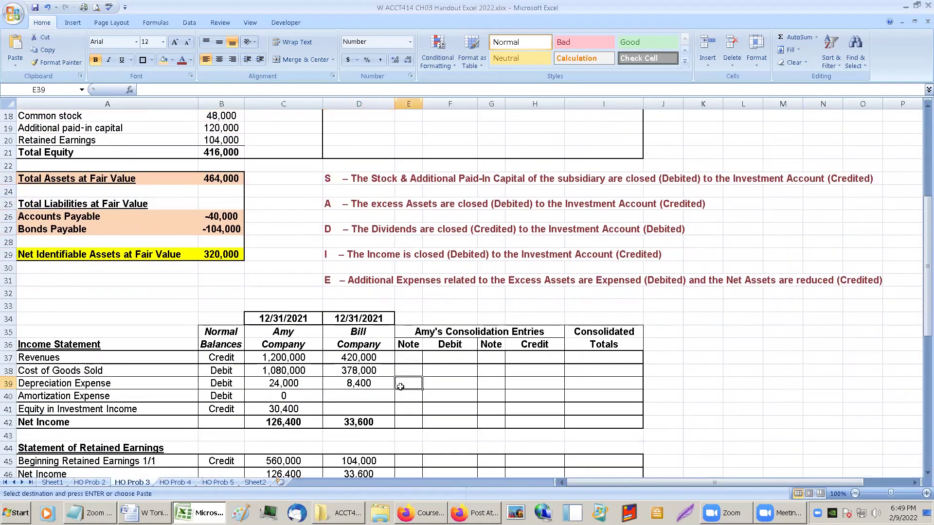
left_click(403, 397)
left_click(406, 408)
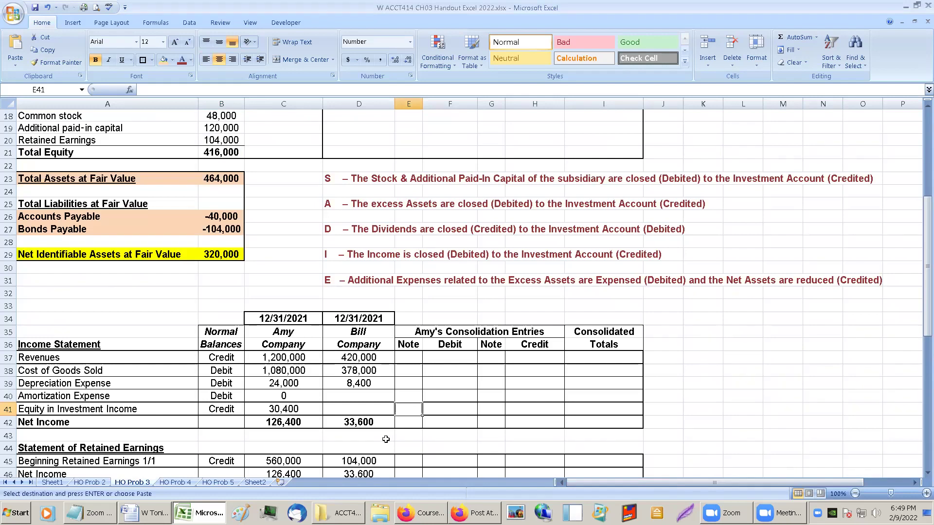
type("I")
Enter S as the debit note for Beginning Retained Earnings and as the credit note for Investment.
scroll(392, 431, "down", 1)
scroll(393, 428, "down", 4)
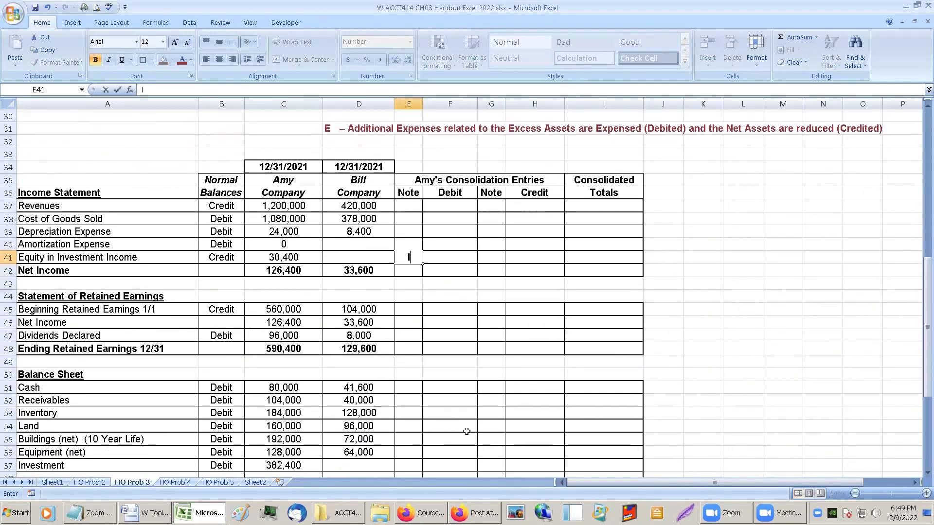
scroll(467, 432, "up", 2)
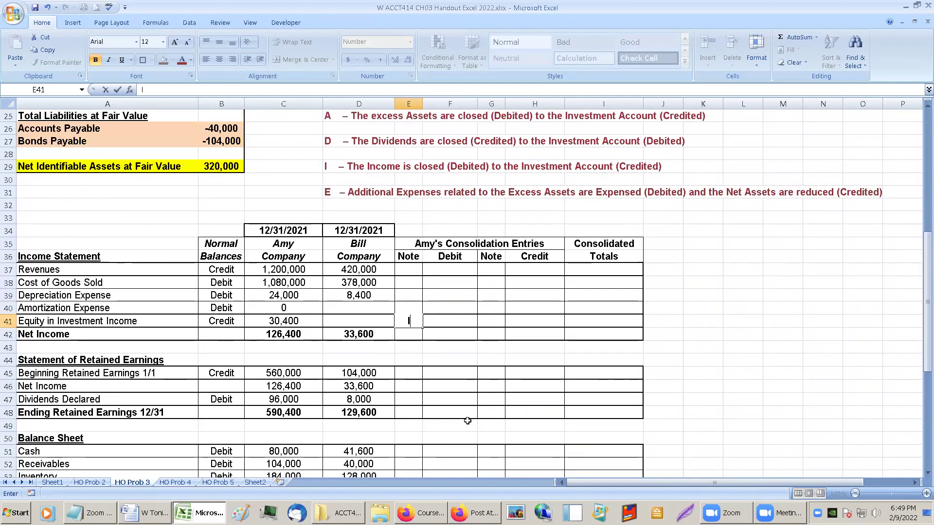
left_click(410, 375)
type("S")
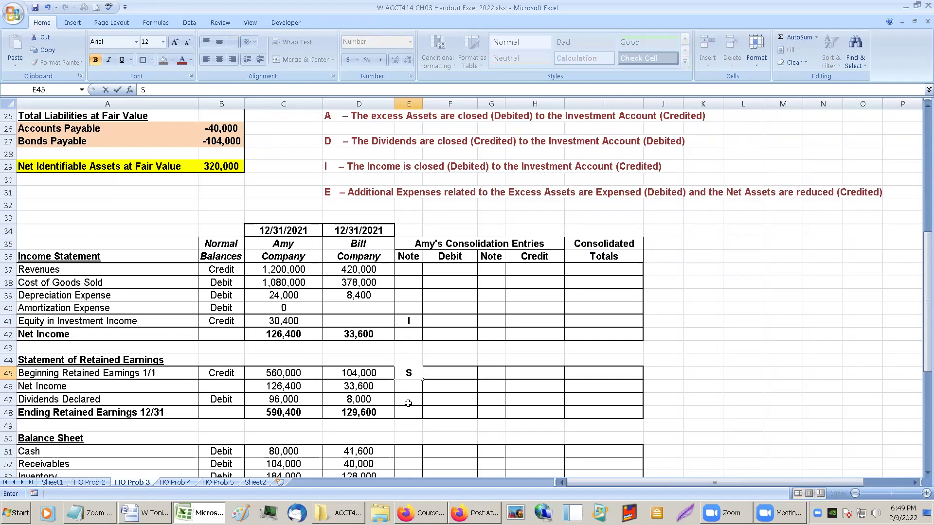
scroll(419, 412, "down", 2)
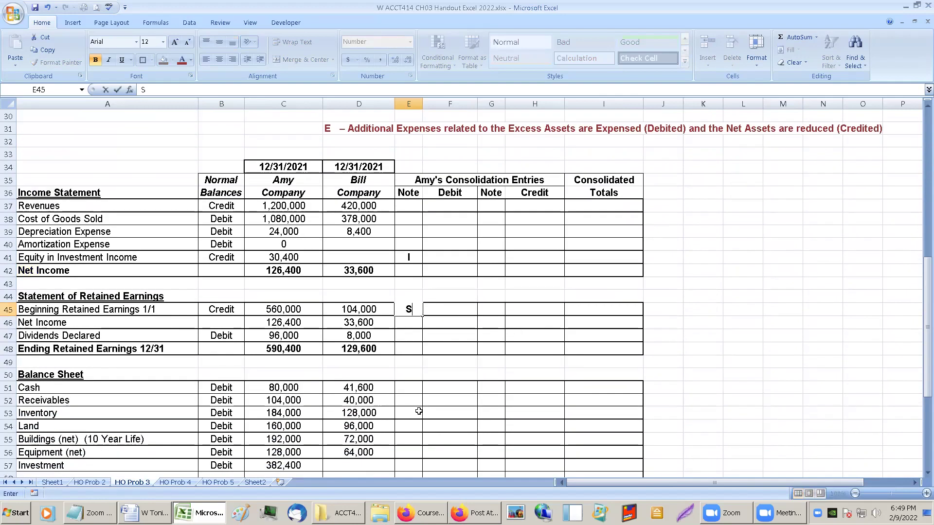
left_click(496, 463)
type("S")
scroll(496, 463, "down", 1)
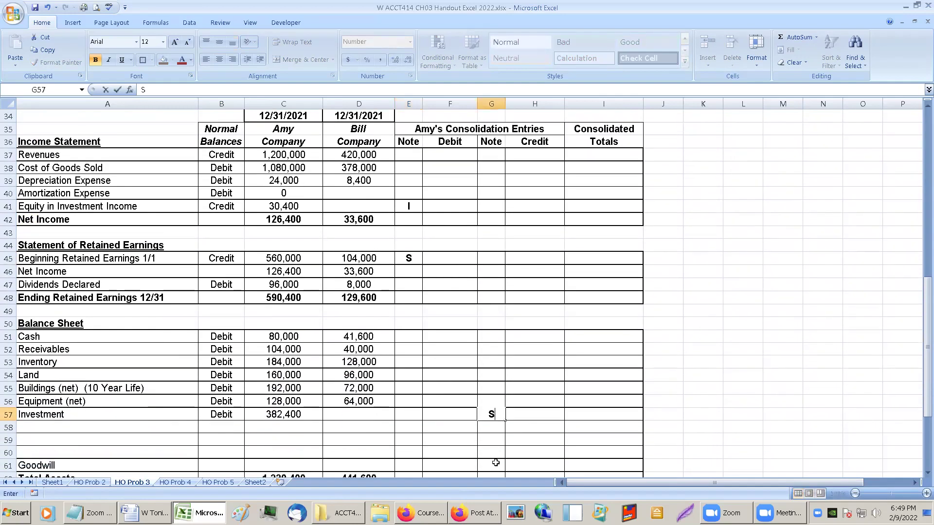
Enter S as the debit note for Common stock and Additional paid-in capital.
scroll(496, 463, "down", 3)
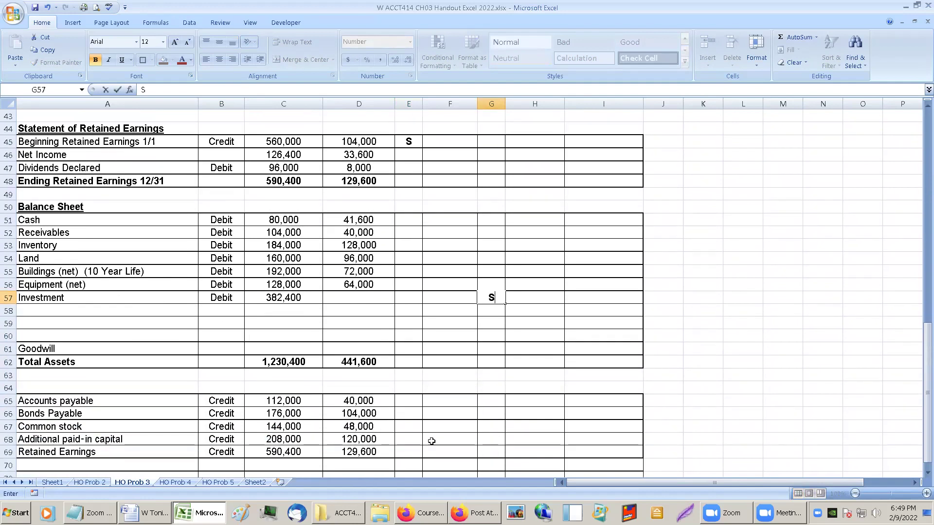
left_click(401, 427)
type("S")
left_click(407, 440)
type("S")
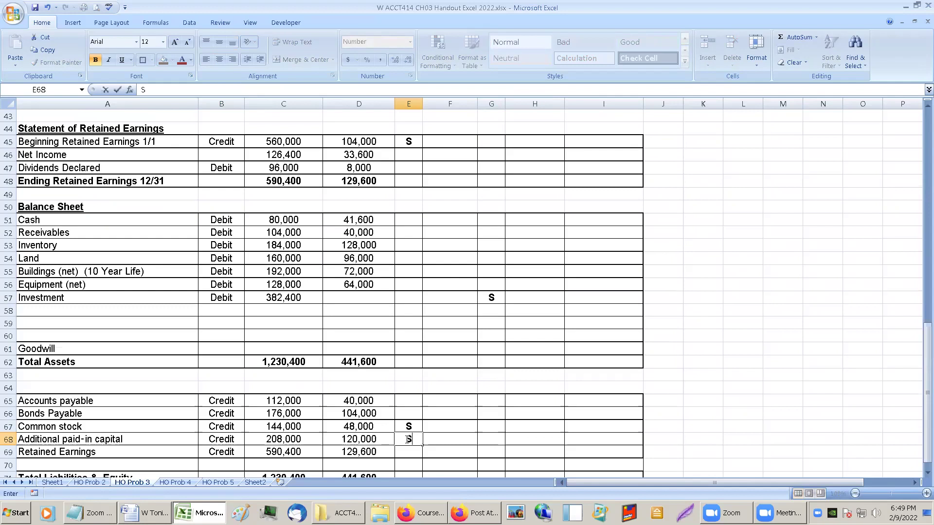
left_click(411, 426)
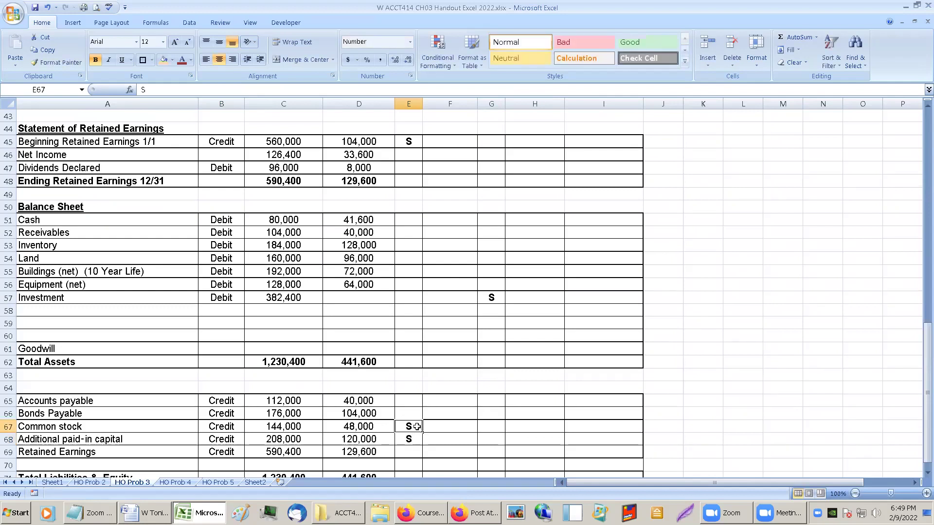
left_click(436, 431)
left_click(415, 414)
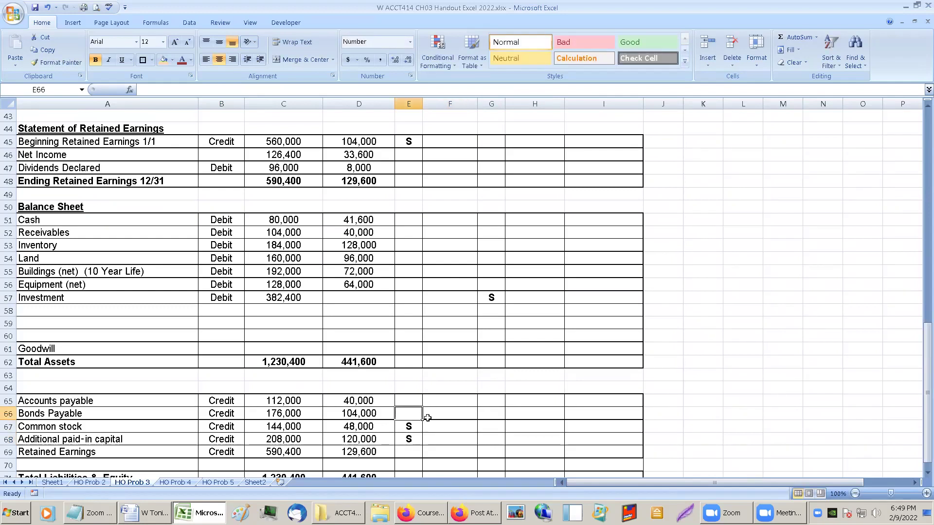
Enter I as a credit note in the blank row directly below Investment.
scroll(567, 414, "up", 2)
scroll(567, 415, "up", 1)
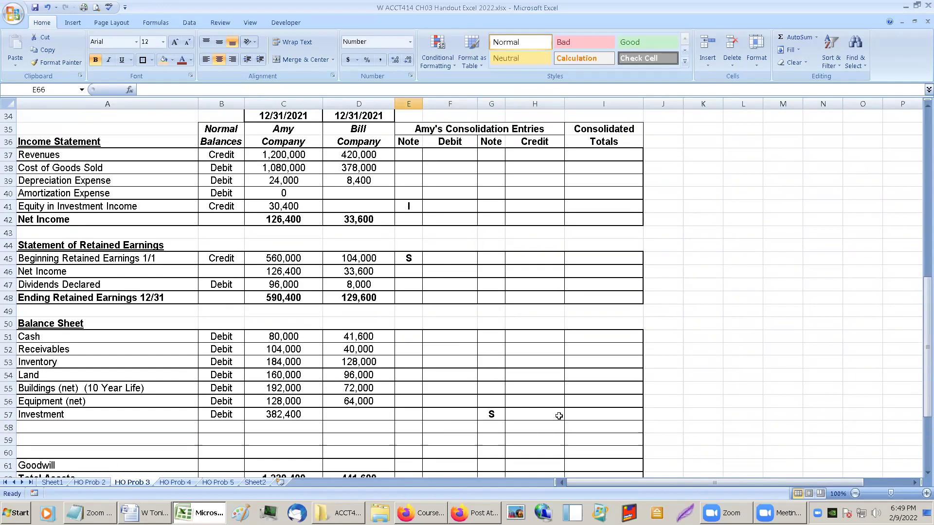
left_click(496, 425)
type("I")
Enter D as the debit note for Investment and as the credit note for Dividends Declared.
left_click(412, 416)
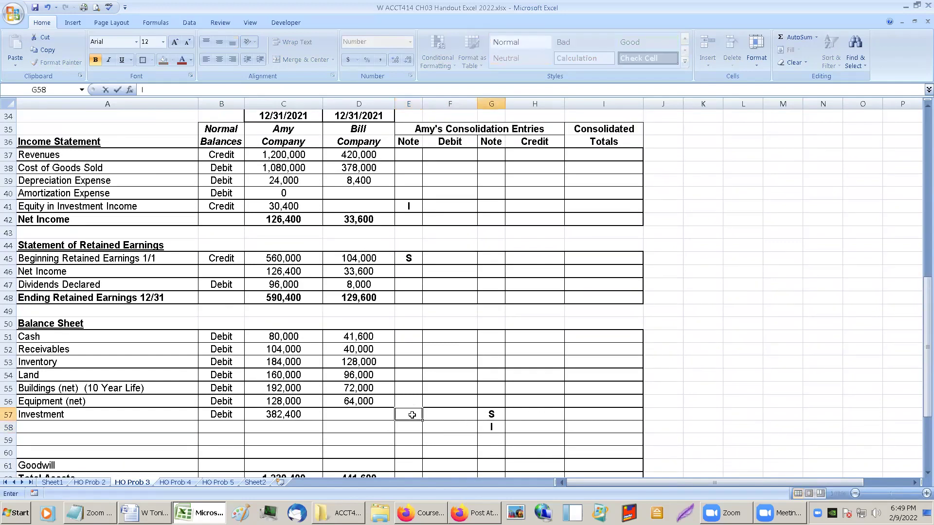
type("D")
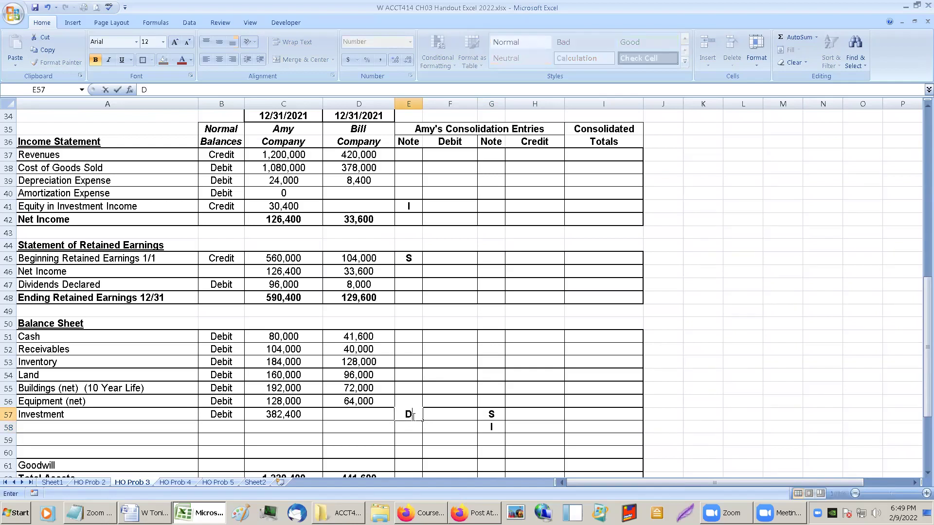
scroll(416, 404, "up", 3)
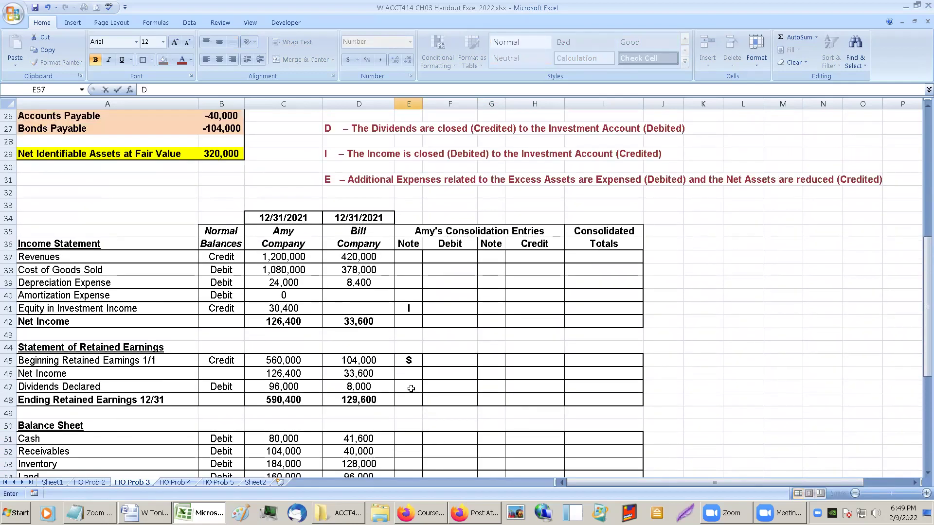
left_click(491, 387)
type("D")
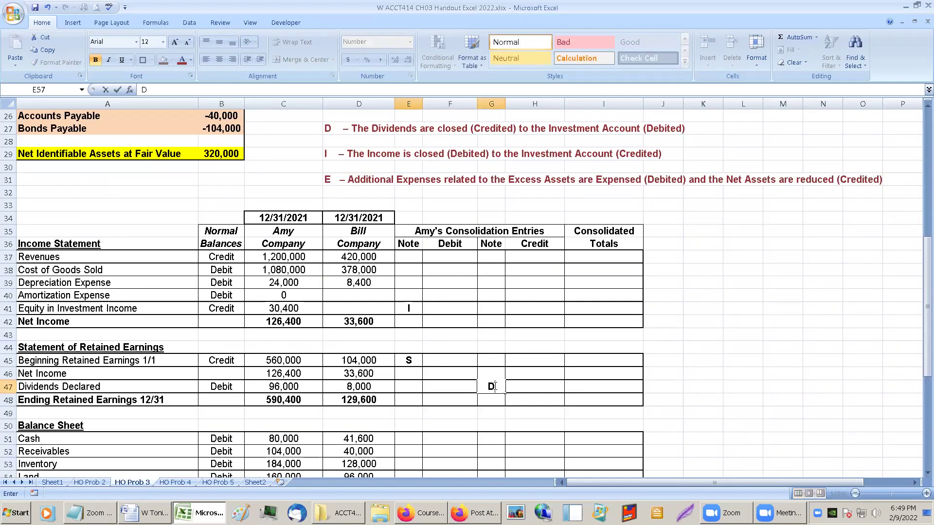
left_click(491, 405)
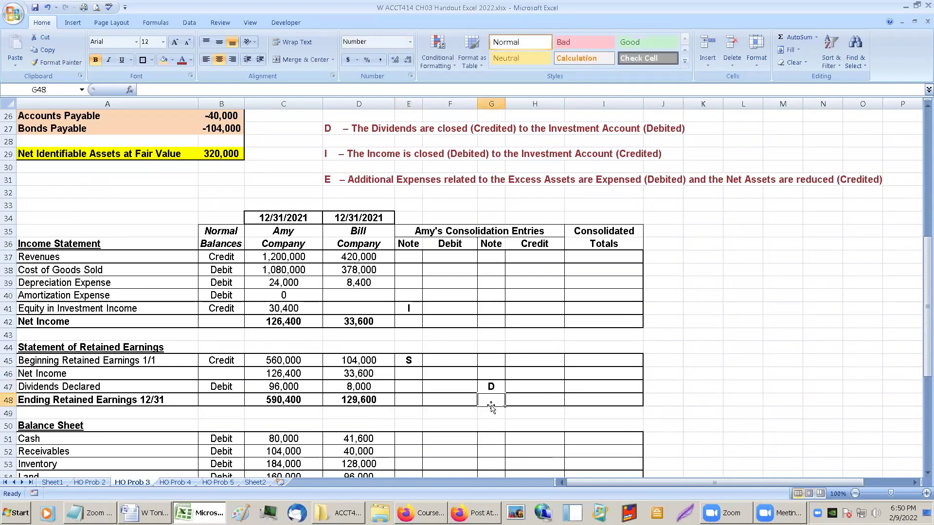
Enter E as the debit note for Depreciation Expense and as the credit note for Buildings (net).
scroll(492, 408, "up", 3)
left_click(414, 385)
type("E")
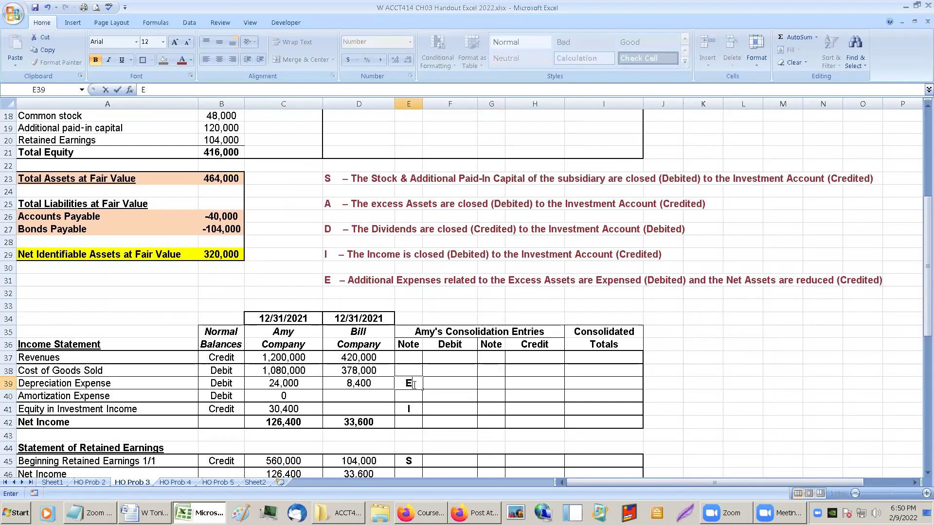
scroll(415, 385, "up", 3)
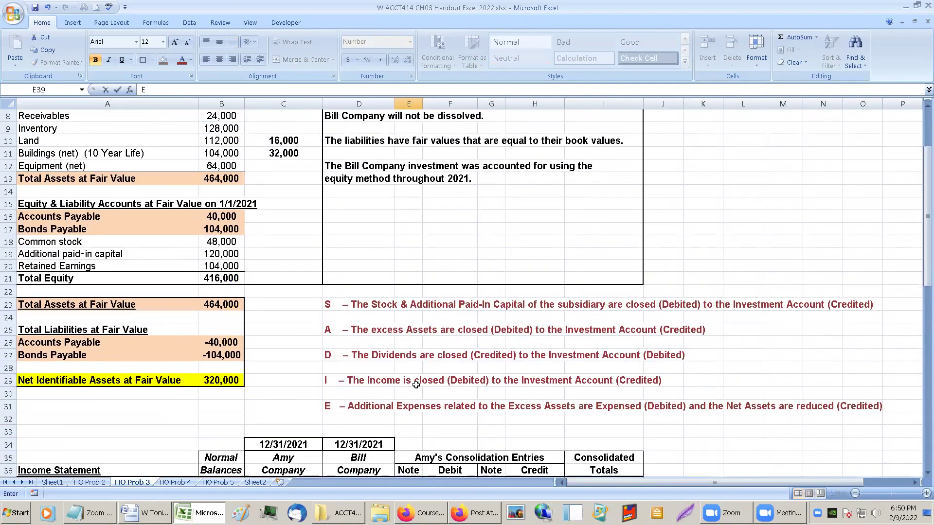
scroll(416, 384, "down", 3)
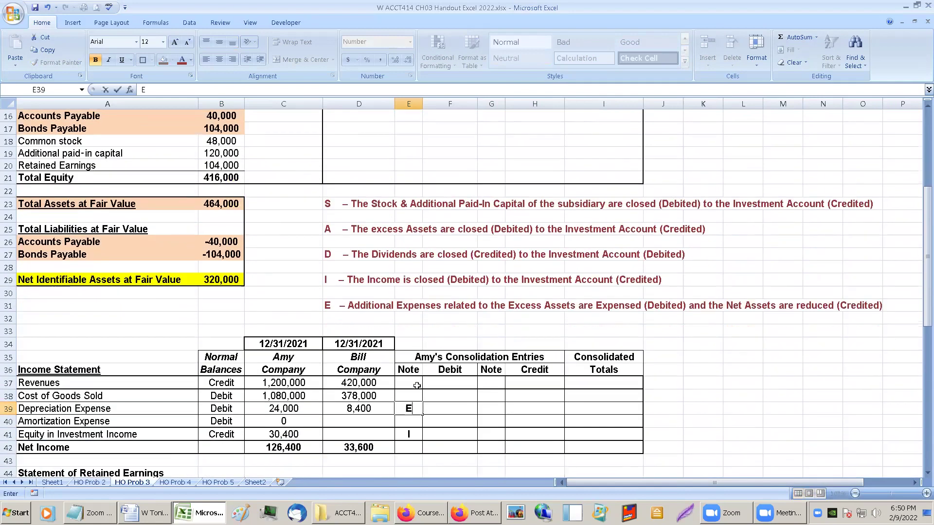
scroll(417, 386, "down", 5)
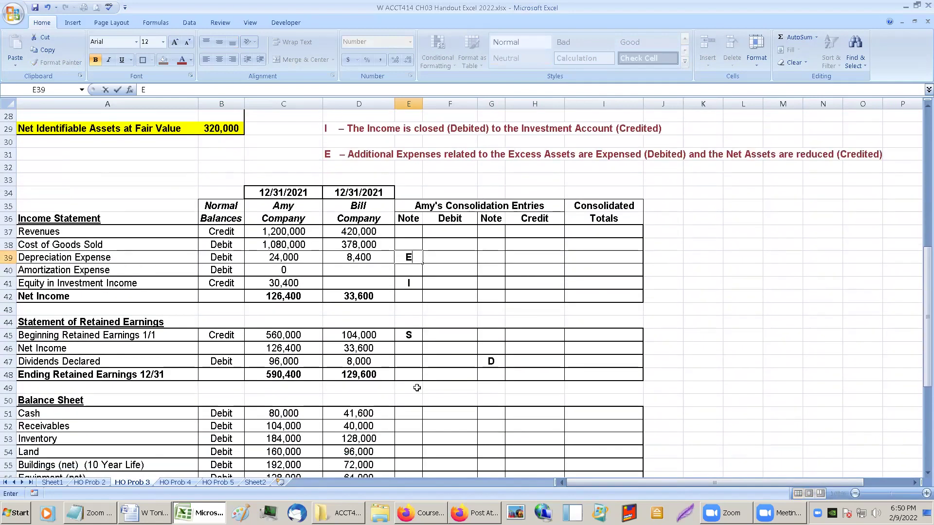
left_click(485, 405)
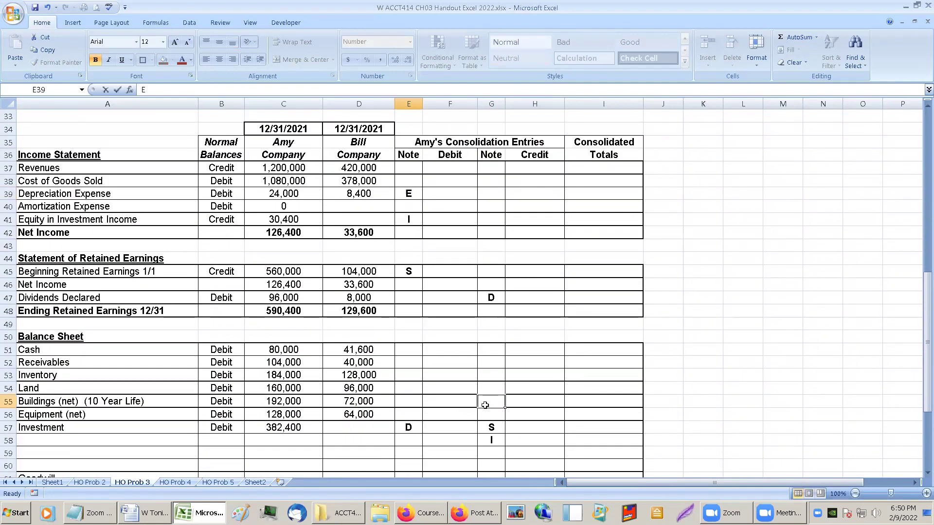
type("E")
left_click(490, 438)
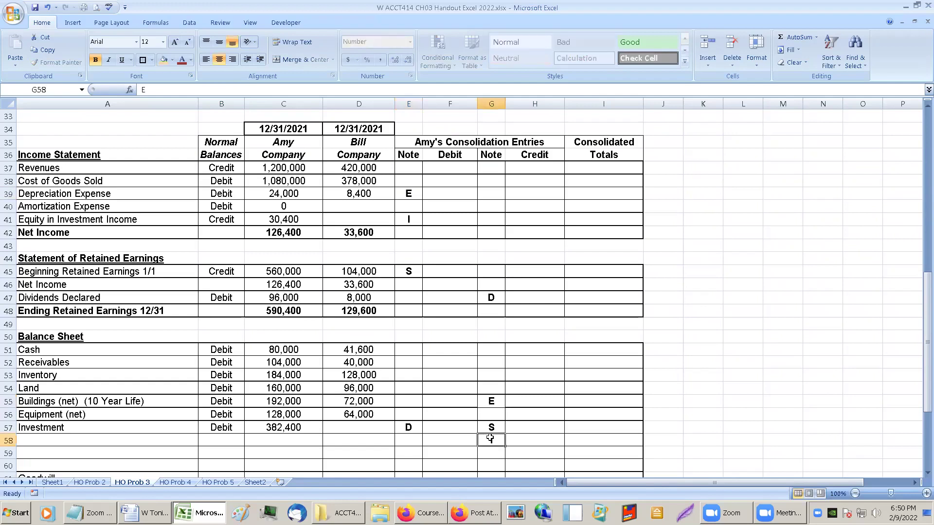
type("I")
Enter A as the debit note for Land and Buildings (net), and as the credit note in the row directly below Investment.
left_click(413, 378)
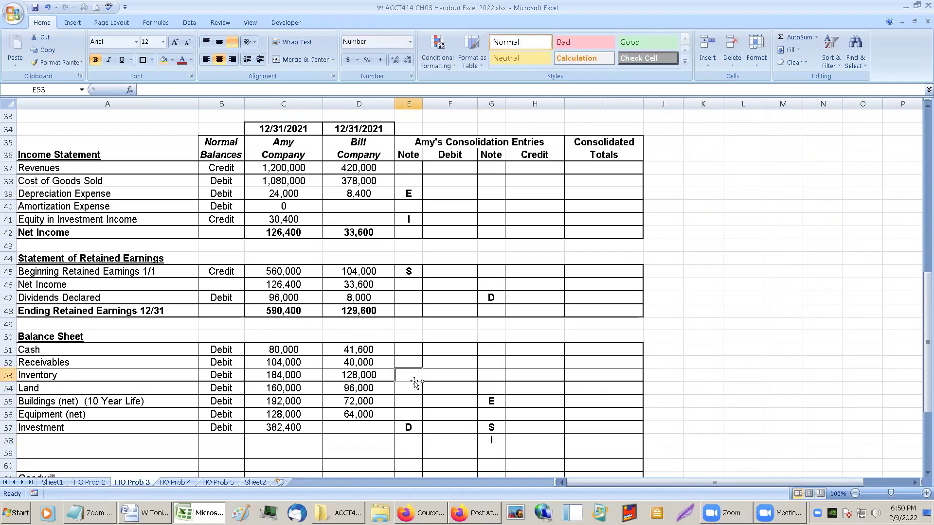
left_click(416, 391)
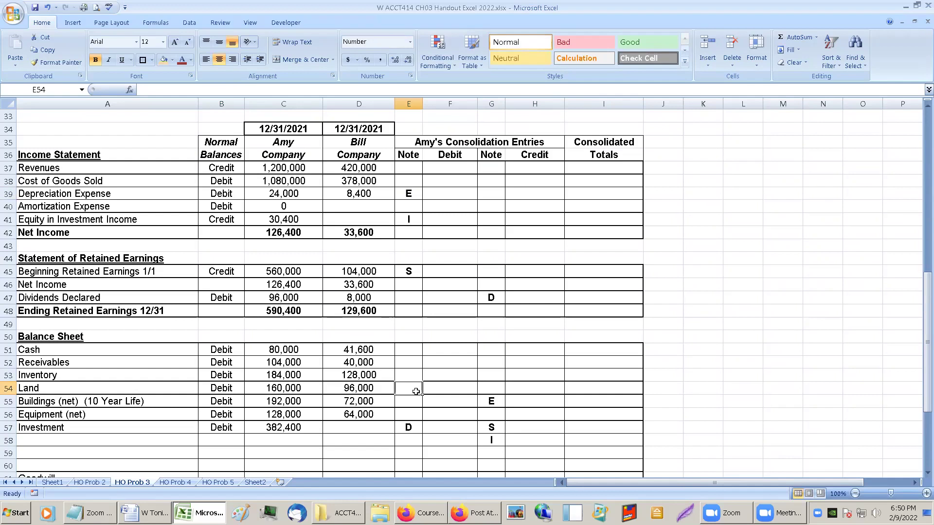
type("A")
left_click(417, 402)
type("A")
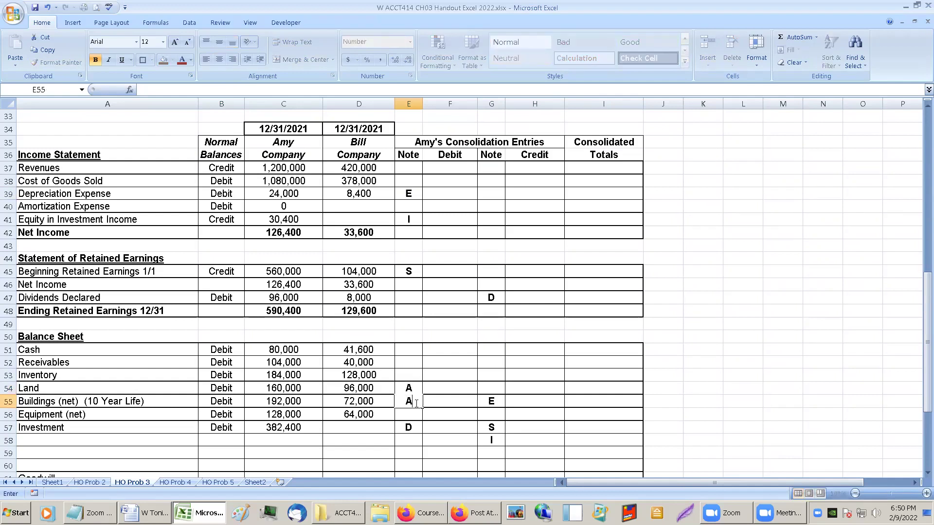
scroll(417, 403, "down", 1)
left_click(490, 400)
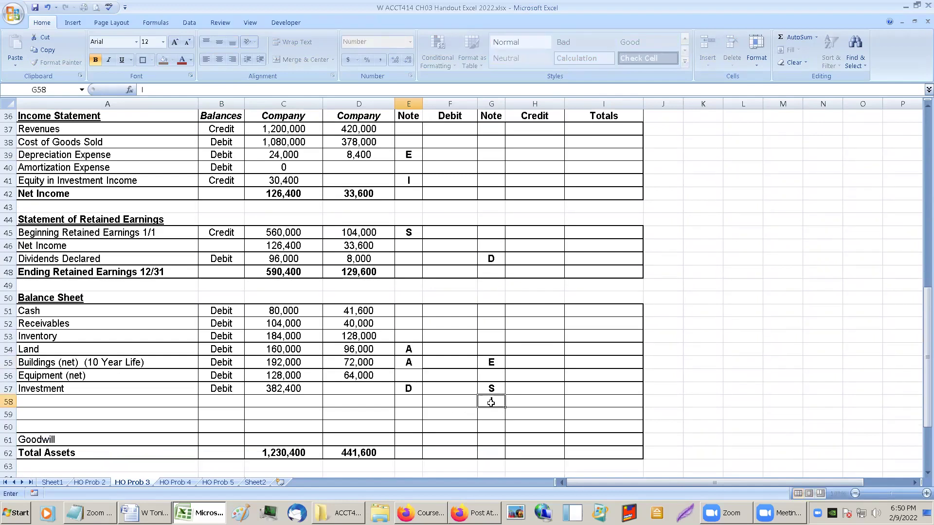
type("A")
left_click(492, 411)
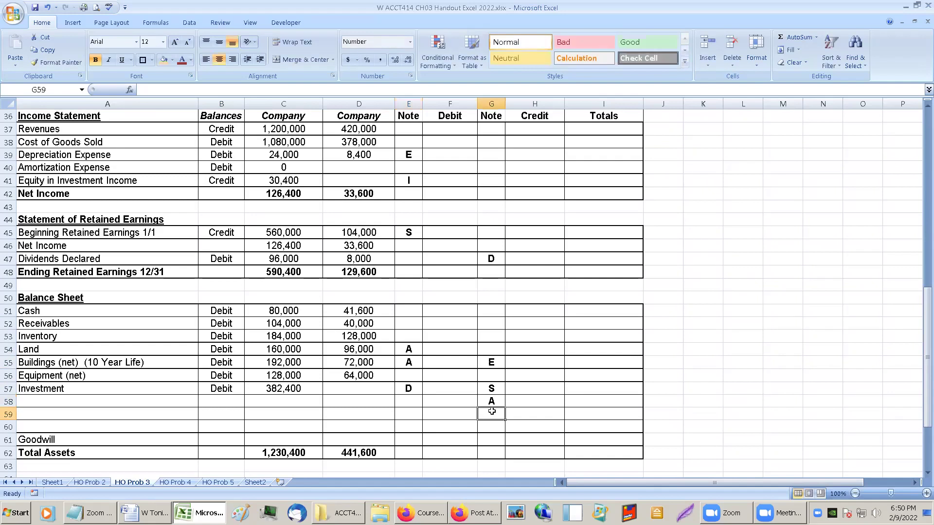
Enter I as the credit note two rows below Investment, and A as the debit note for Goodwill.
type("I")
left_click(451, 411)
scroll(451, 409, "down", 1)
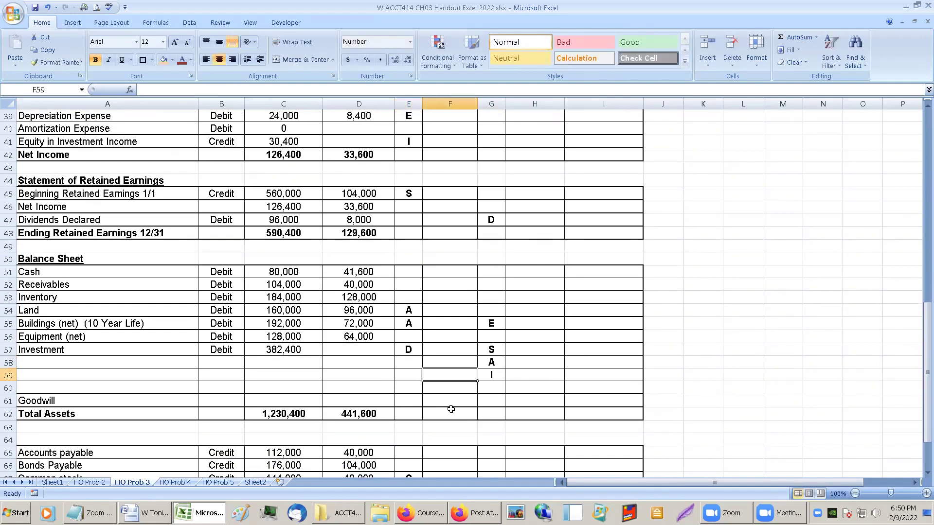
scroll(451, 409, "down", 1)
left_click(413, 390)
type("A")
left_click(411, 364)
scroll(516, 358, "up", 2)
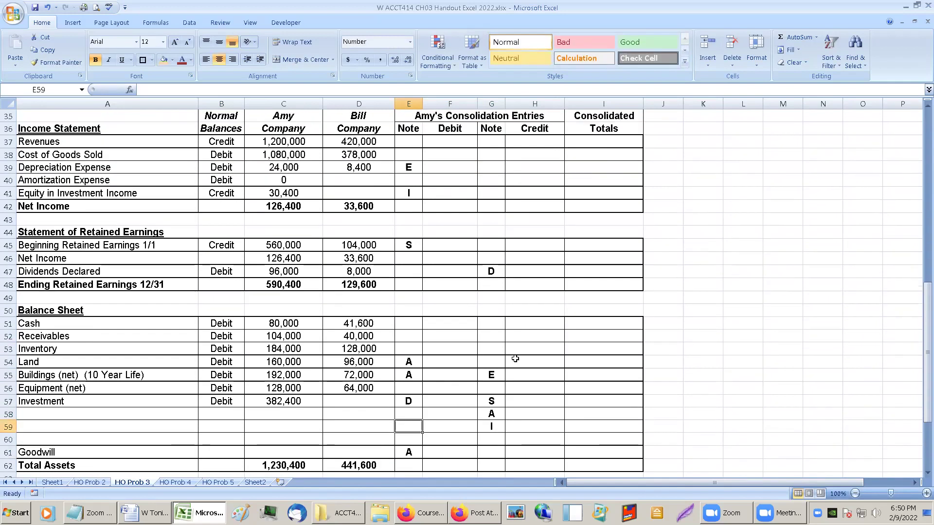
scroll(645, 324, "down", 1)
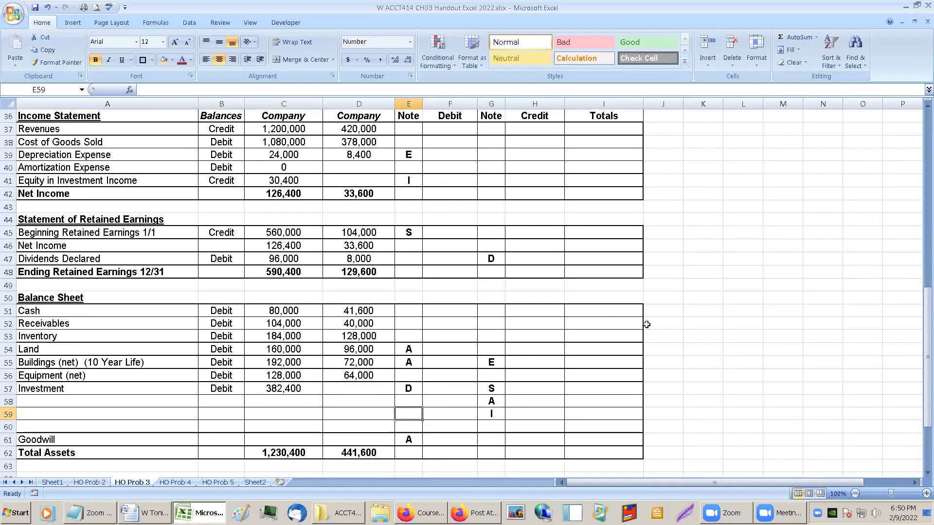
scroll(650, 318, "down", 1, "ctrl")
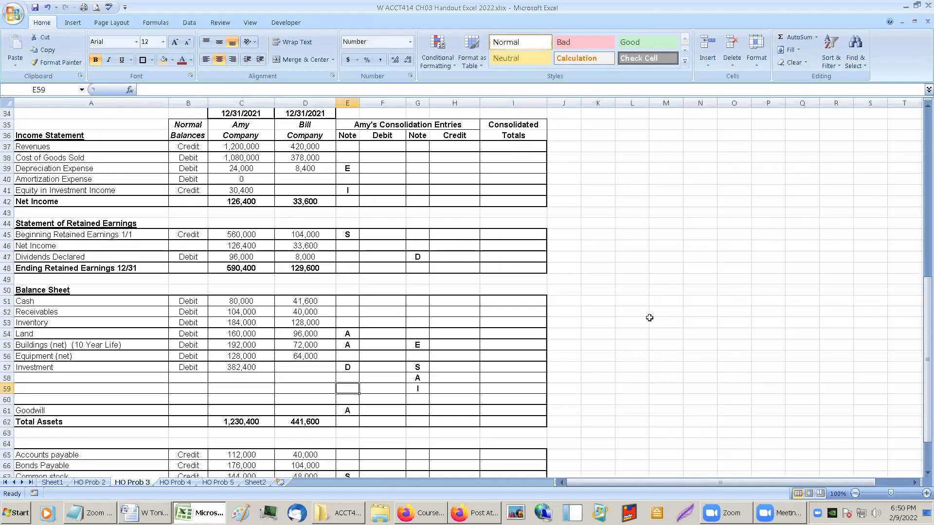
scroll(650, 317, "down", 2)
right_click(651, 323)
left_click(595, 328)
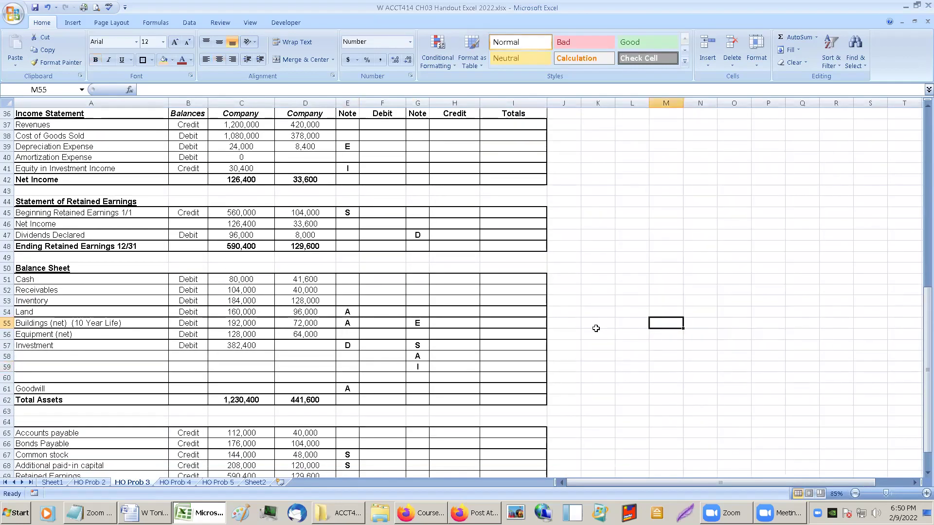
scroll(554, 313, "down", 1)
scroll(554, 313, "up", 1)
left_click(554, 313)
left_click(599, 321)
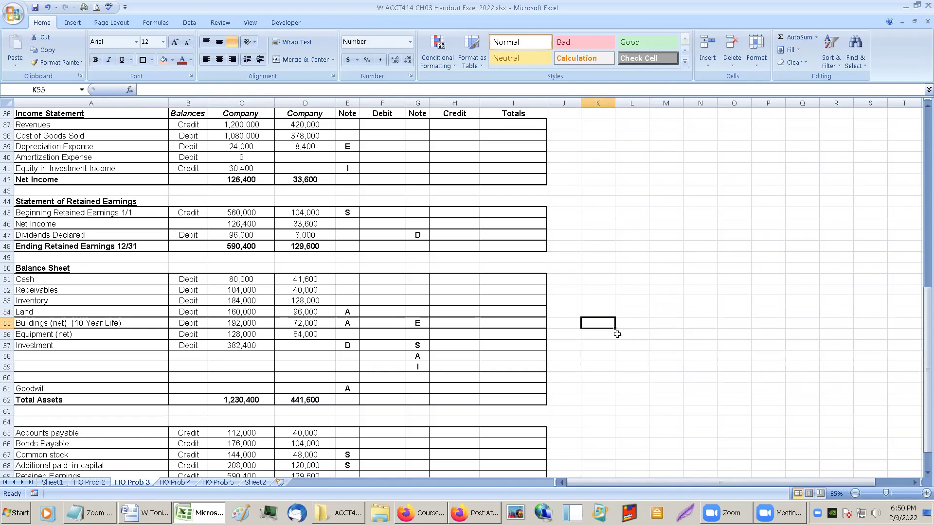
On the HO Prob 2 sheet, reapply the tan S-entry fill to the Beginning Retained Earnings debit cell, making it the current fill colour.
left_click(91, 486)
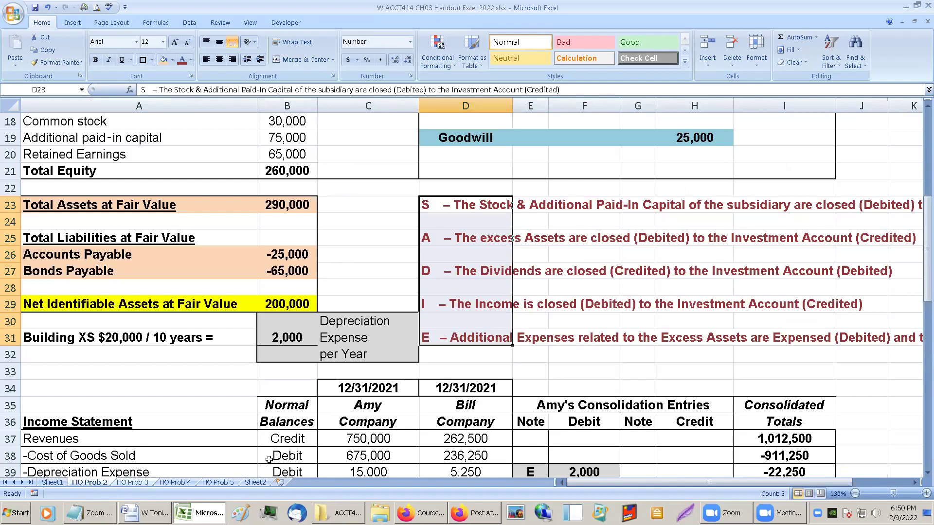
scroll(509, 380, "down", 2)
scroll(509, 380, "down", 1)
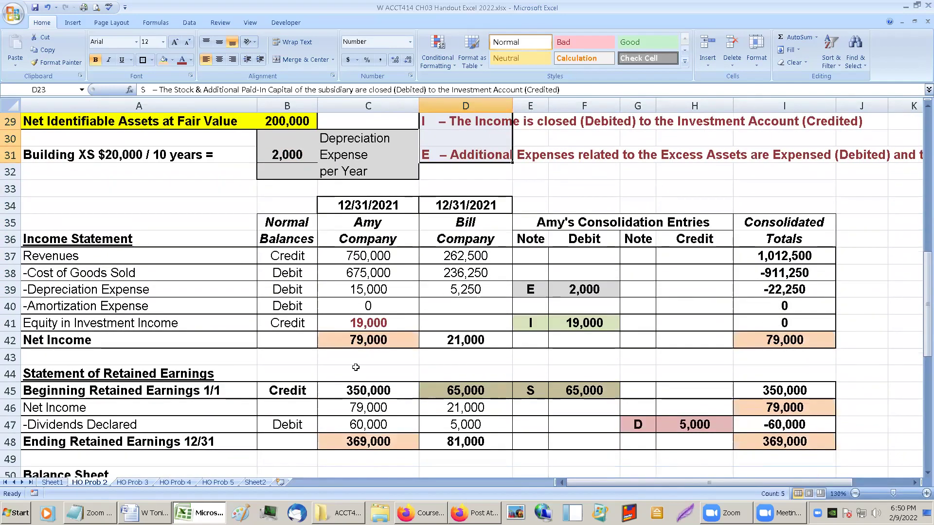
left_click(349, 344)
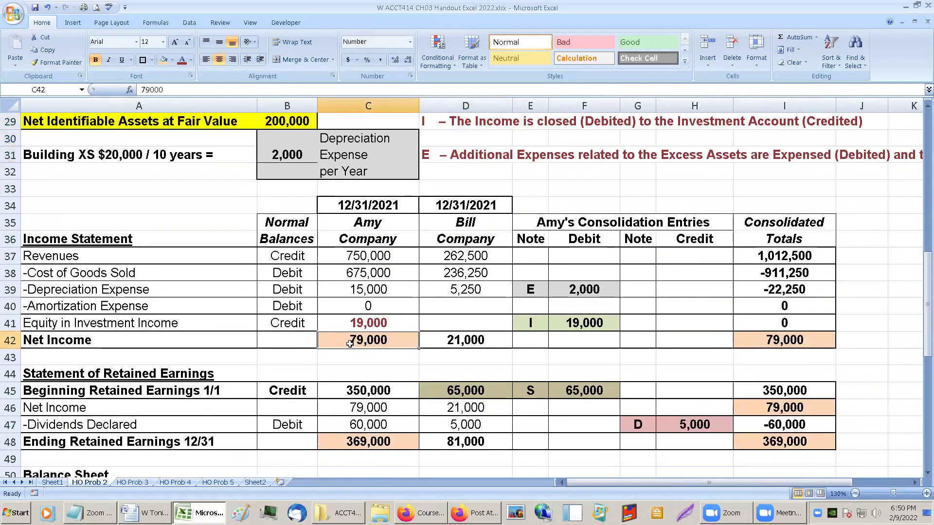
scroll(465, 343, "up", 1)
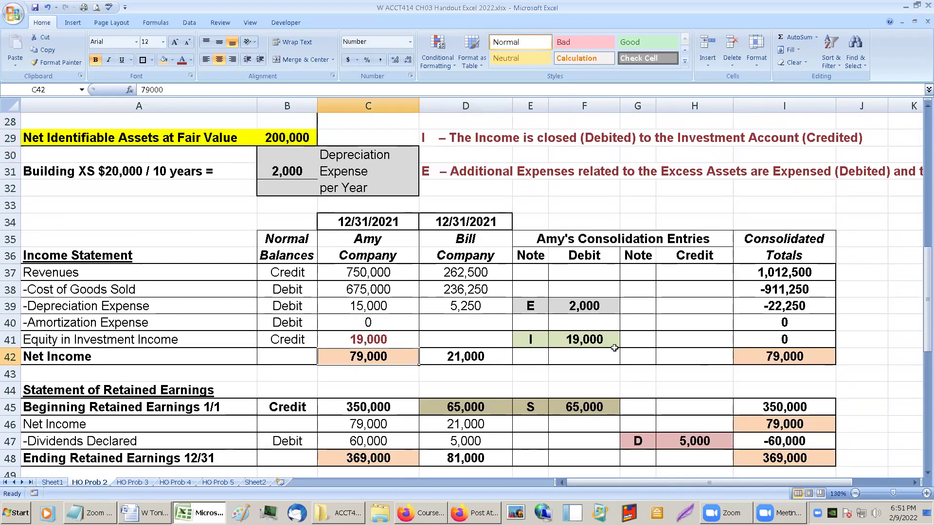
scroll(614, 349, "down", 1)
left_click(586, 375)
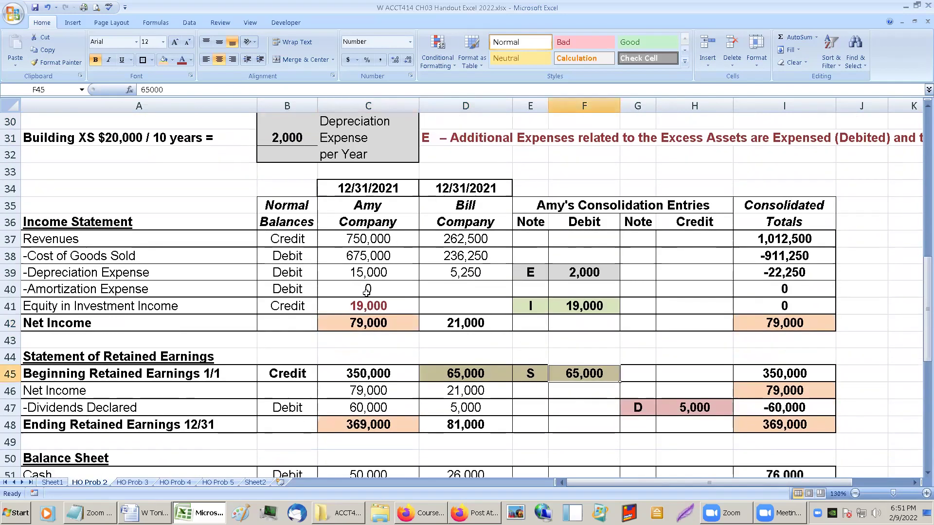
left_click(173, 62)
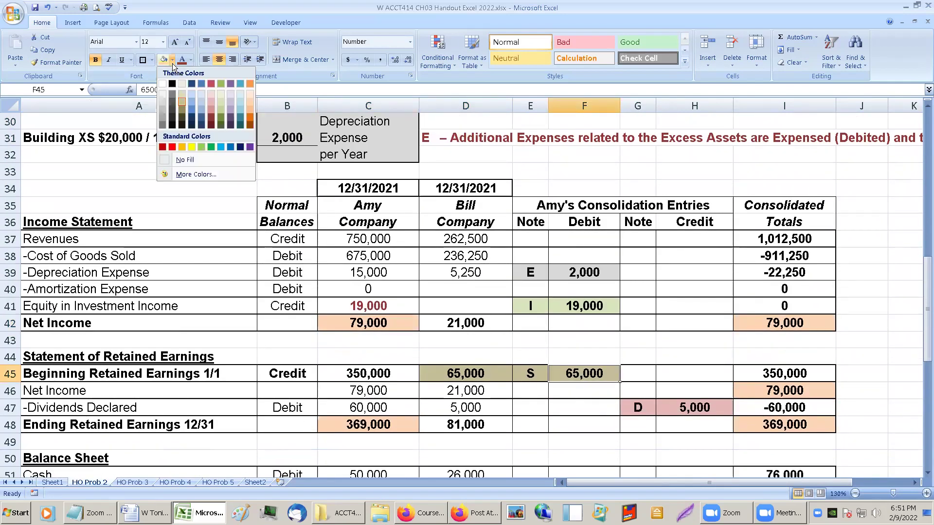
left_click(180, 103)
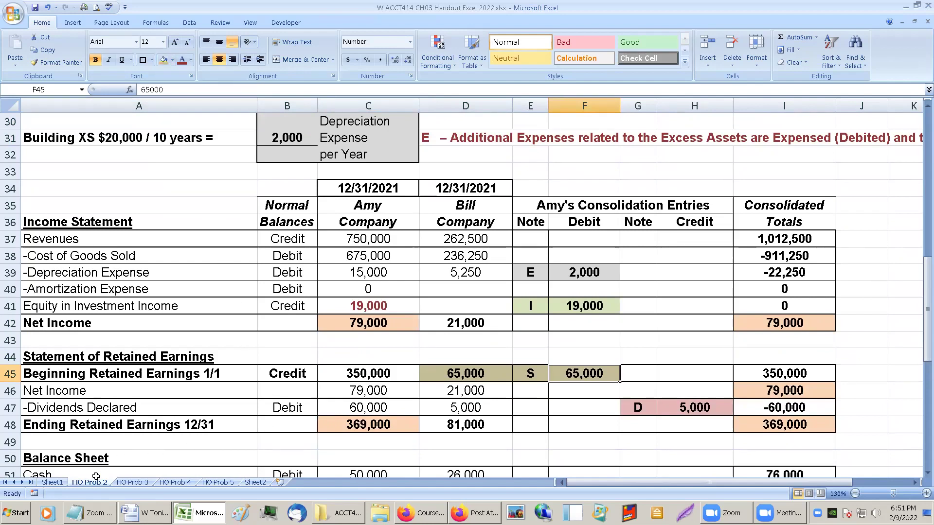
On the HO Prob 3 sheet, fill the S note and debit cells of Common stock and Additional paid-in capital with tan.
left_click(128, 482)
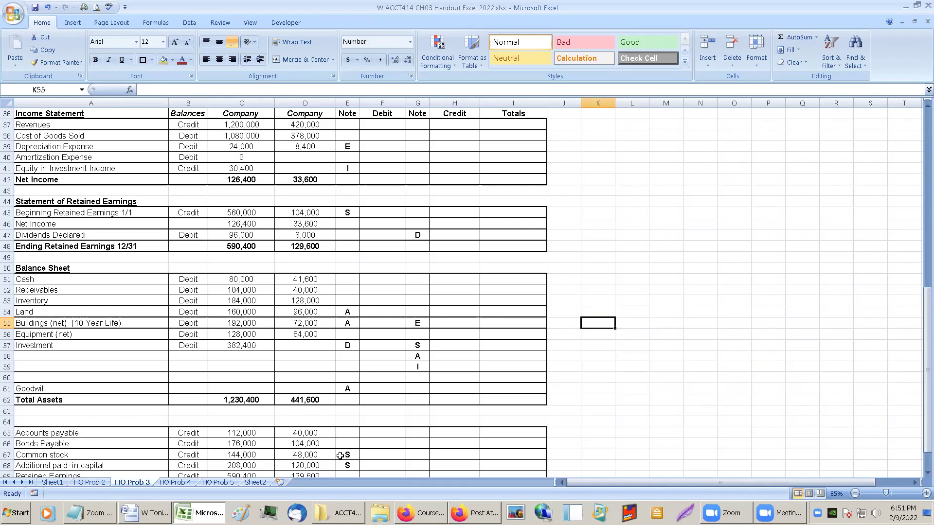
left_click_drag(343, 455, 372, 455)
left_click(164, 59)
left_click(350, 465)
left_click_drag(350, 465, 383, 468)
left_click(163, 60)
Fill the S note and debit cells of Beginning Retained Earnings and the S note and credit cells of Investment with tan.
left_click_drag(357, 210, 382, 214)
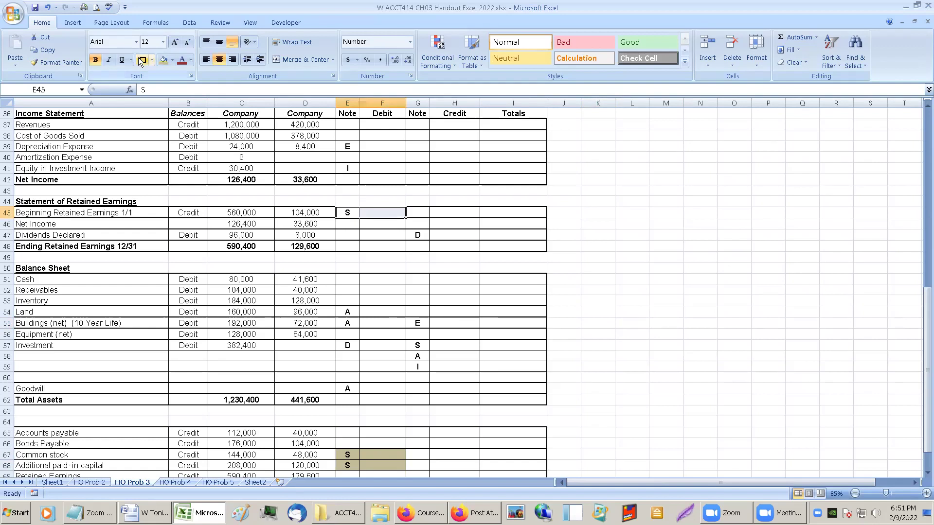
left_click(163, 59)
left_click_drag(420, 345, 443, 347)
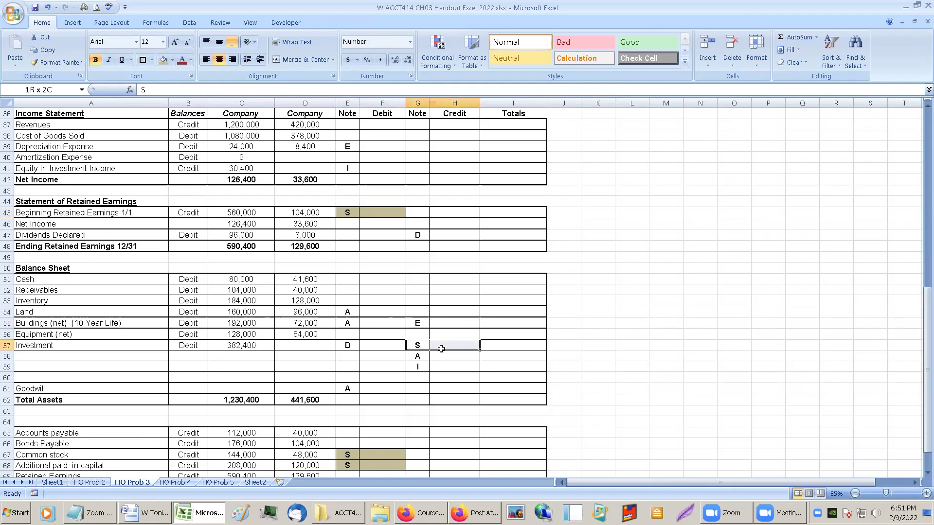
left_click(171, 60)
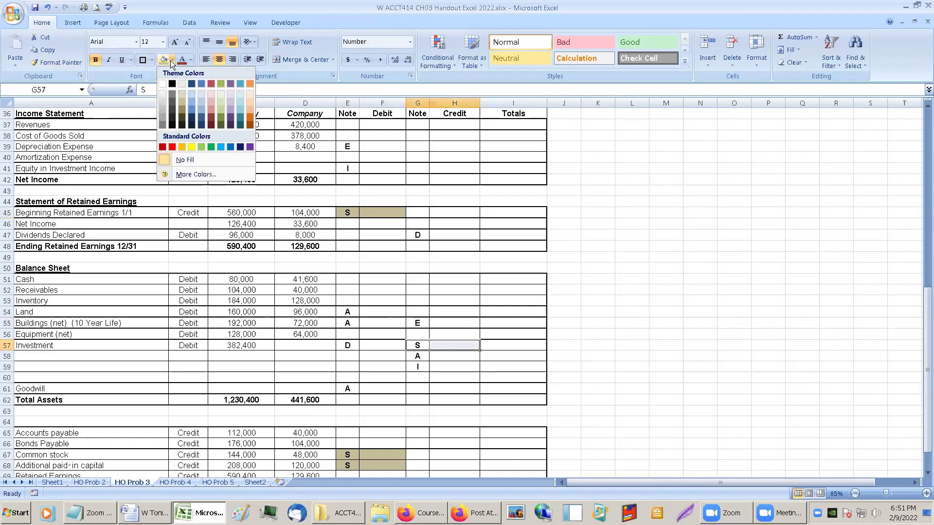
left_click(163, 63)
left_click(164, 63)
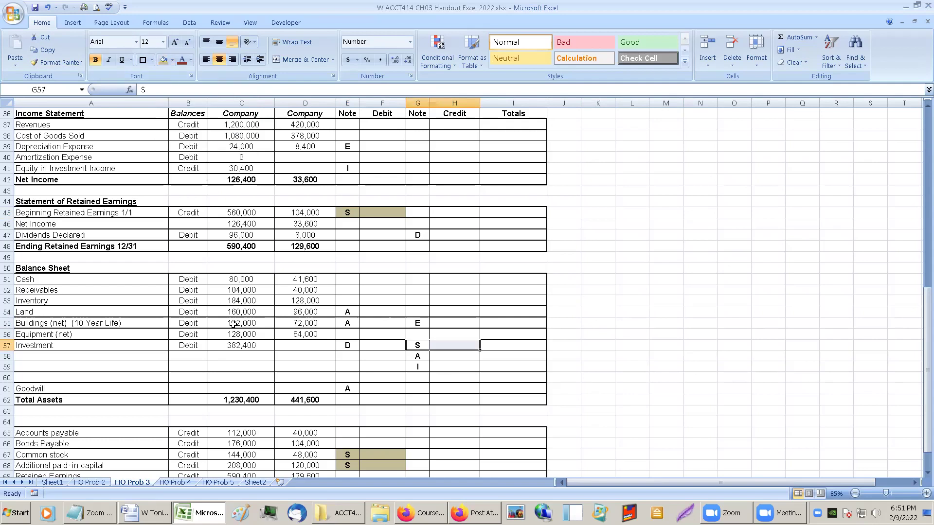
left_click(251, 343)
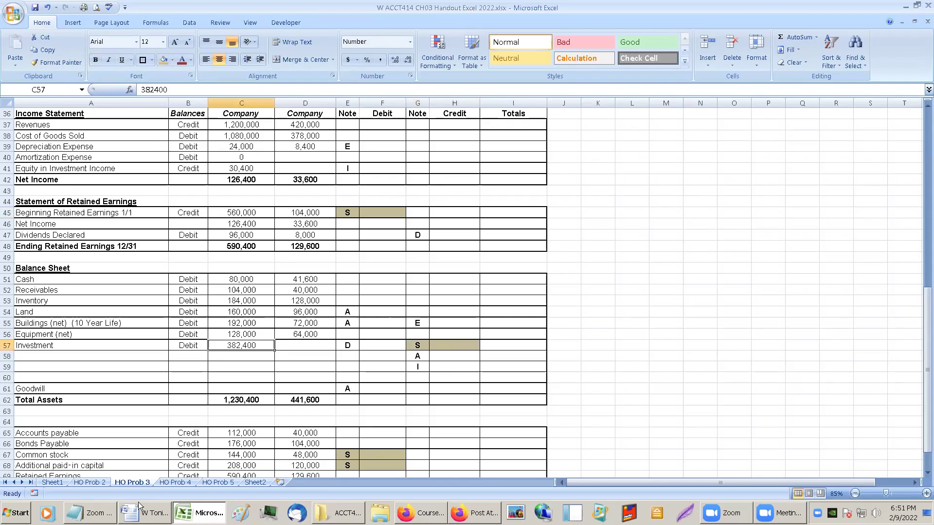
On the HO Prob 2 sheet, reapply the light blue A-entry fill to the Land debit cell, making it the current fill colour.
left_click(104, 482)
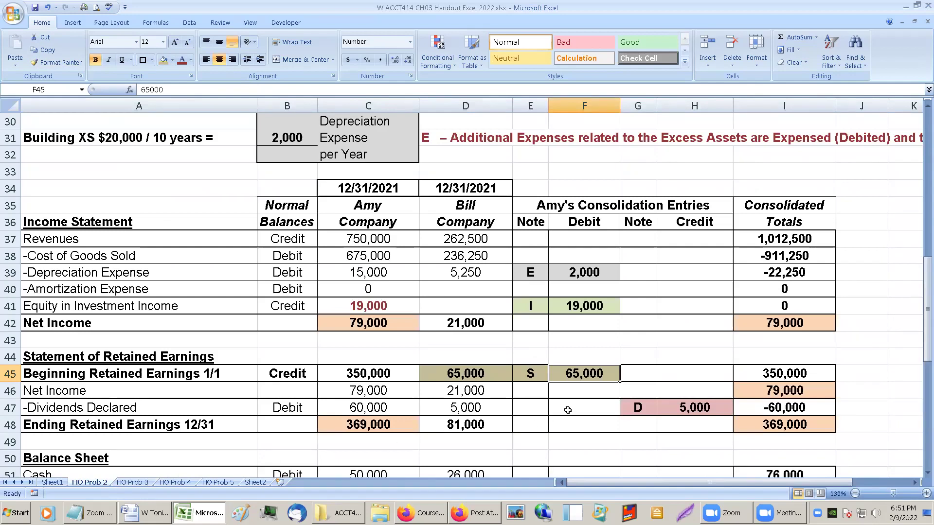
scroll(568, 410, "down", 2)
left_click(572, 426)
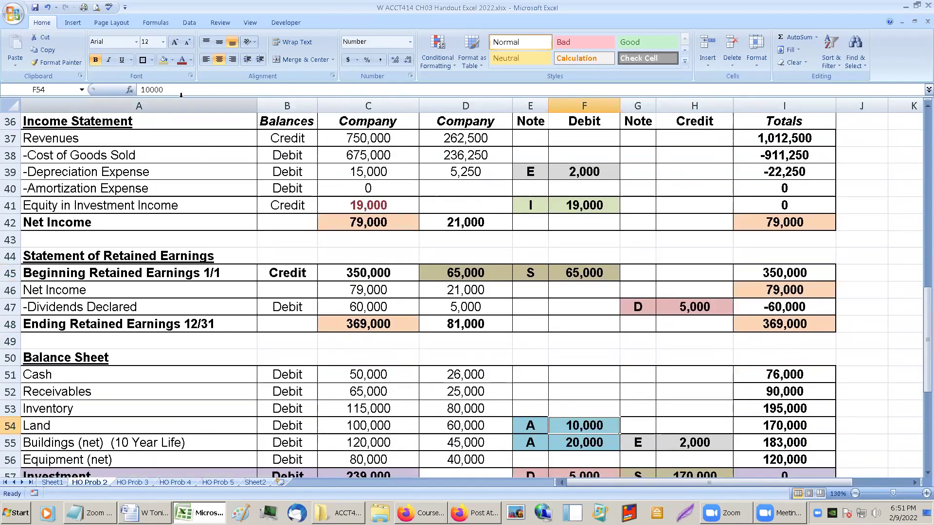
left_click(172, 60)
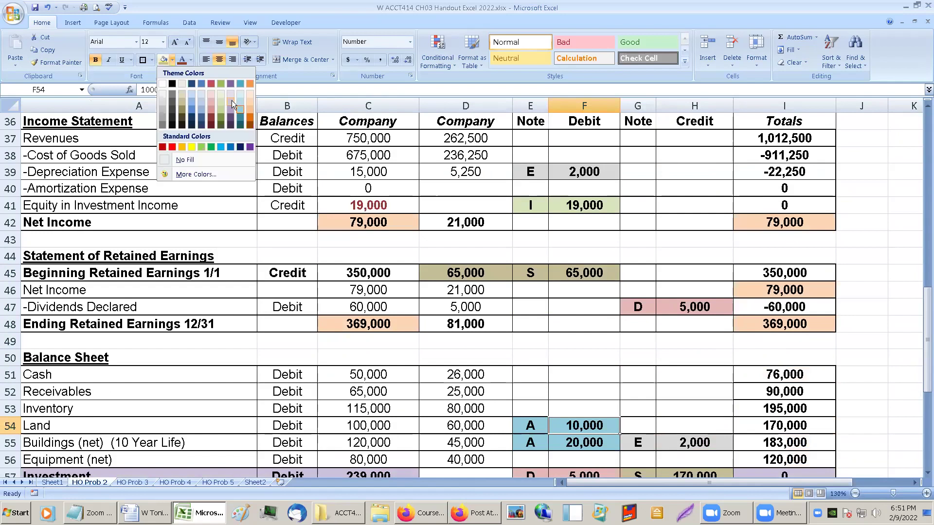
left_click(240, 109)
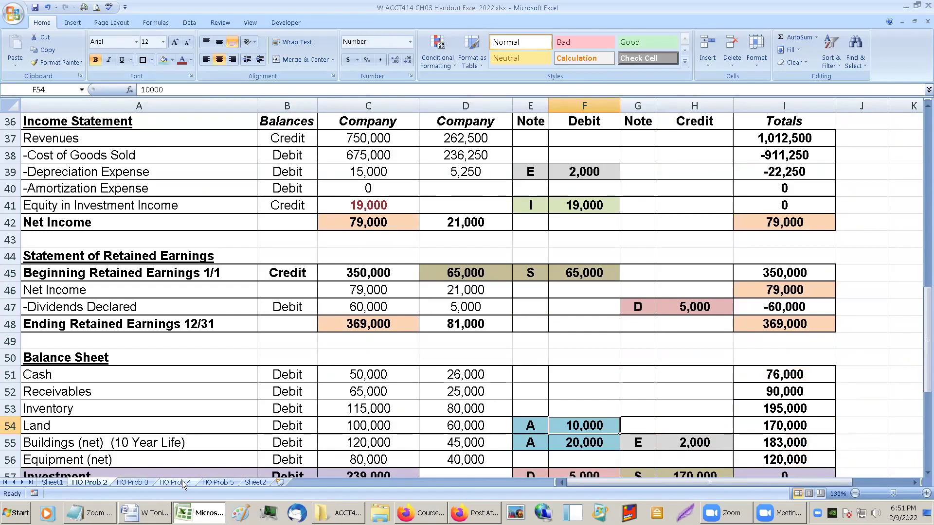
On the HO Prob 3 sheet, fill the A note and debit cells of Land and Buildings (net) with light blue.
left_click(145, 482)
scroll(350, 400, "up", 1)
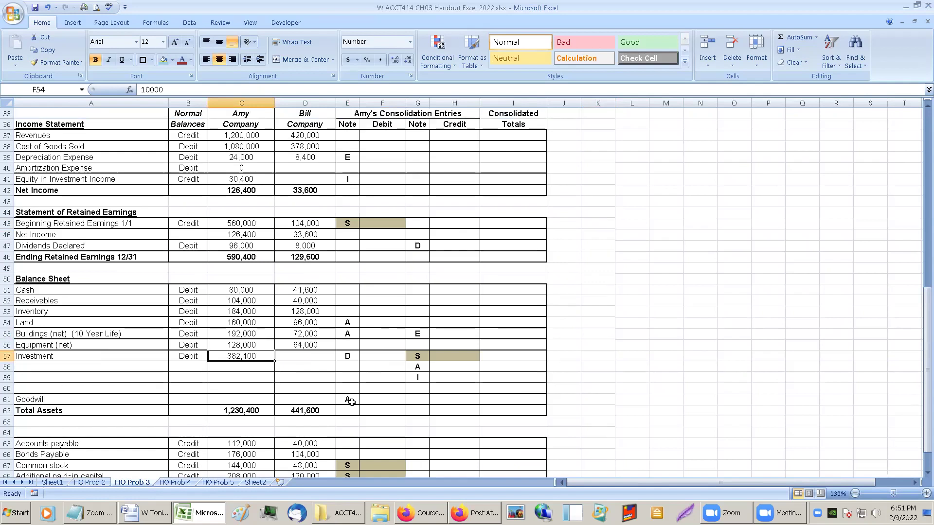
scroll(351, 401, "up", 1)
left_click_drag(347, 334, 366, 343)
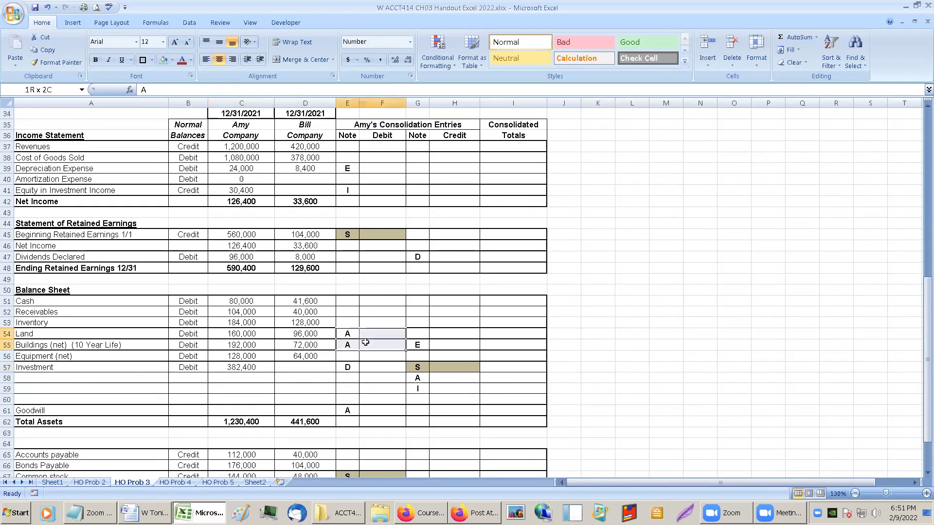
left_click(164, 59)
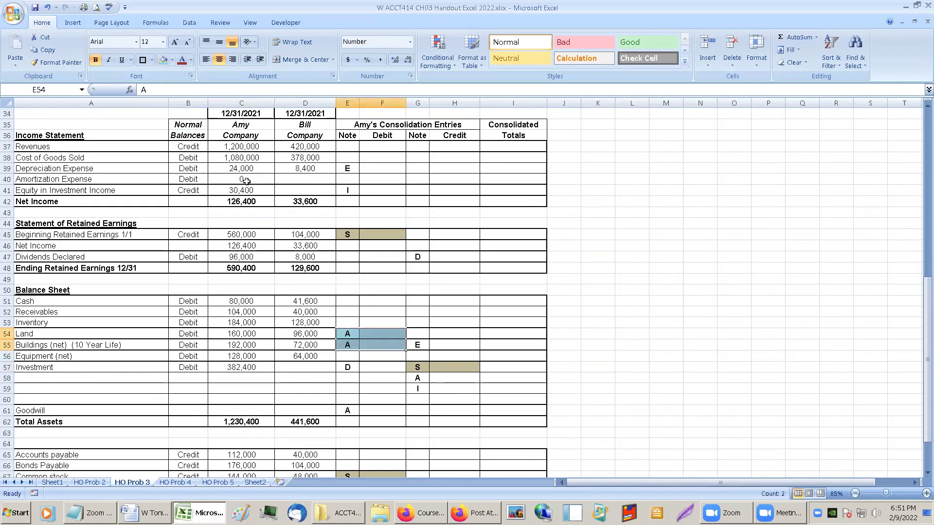
Fill the A note and debit cells of Goodwill and the A note and credit cells below Investment with light blue.
left_click_drag(356, 412, 372, 411)
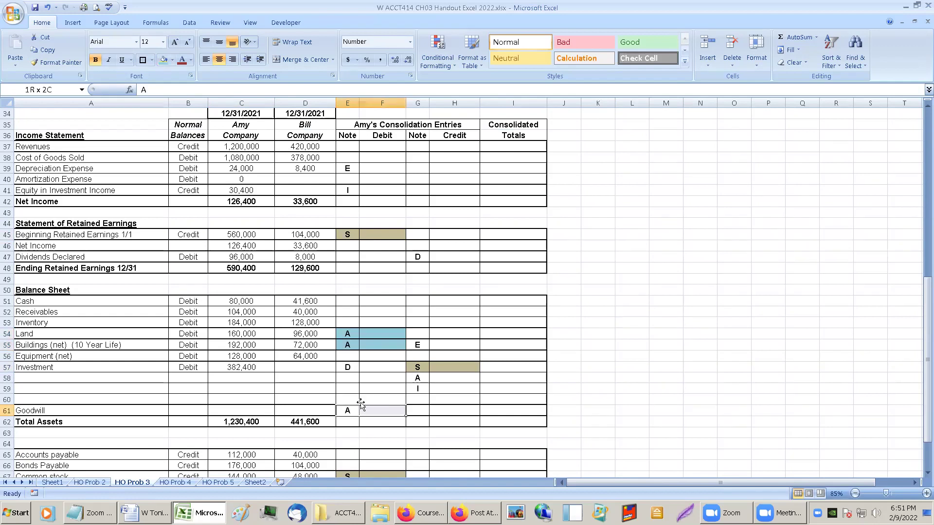
left_click(164, 59)
left_click_drag(416, 379, 440, 379)
left_click(164, 59)
left_click(410, 365)
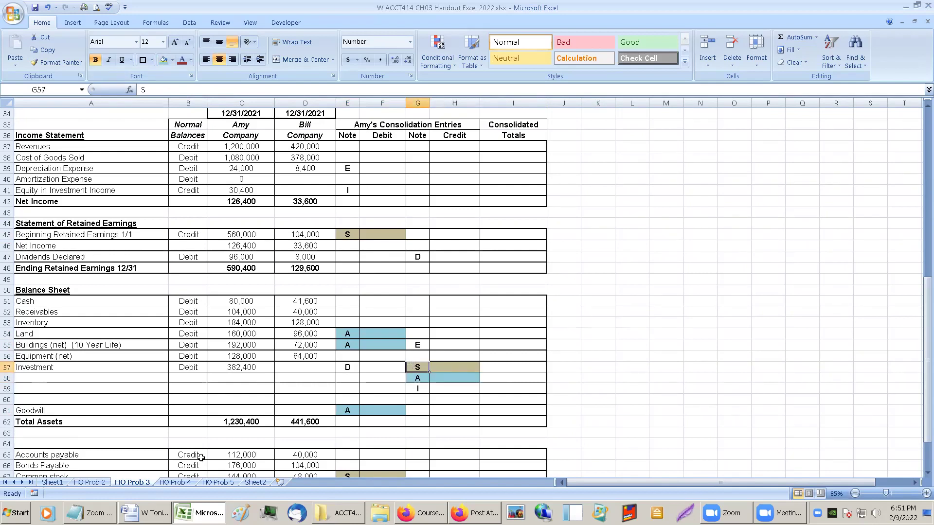
On the HO Prob 2 sheet, reapply the pink D-entry fill to the Investment debit note cell, making it the current fill colour.
left_click(87, 482)
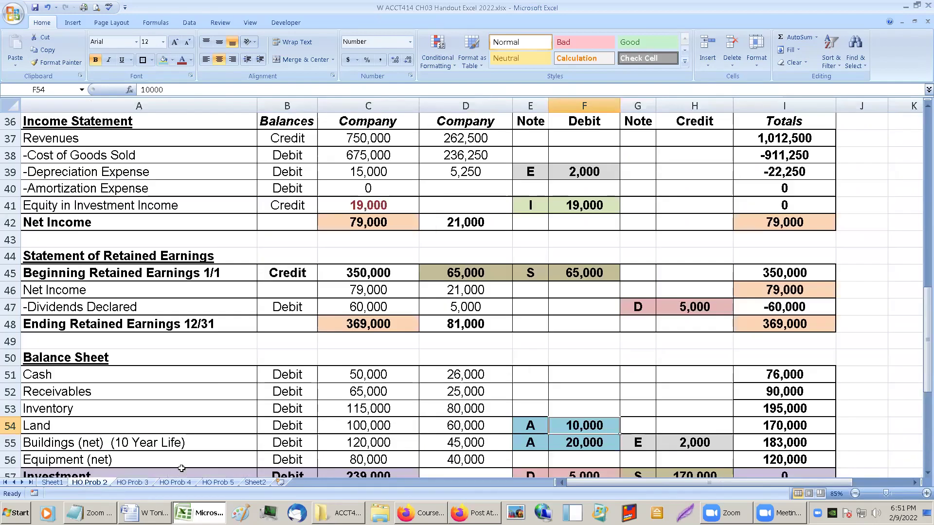
scroll(535, 436, "down", 1)
left_click(535, 438)
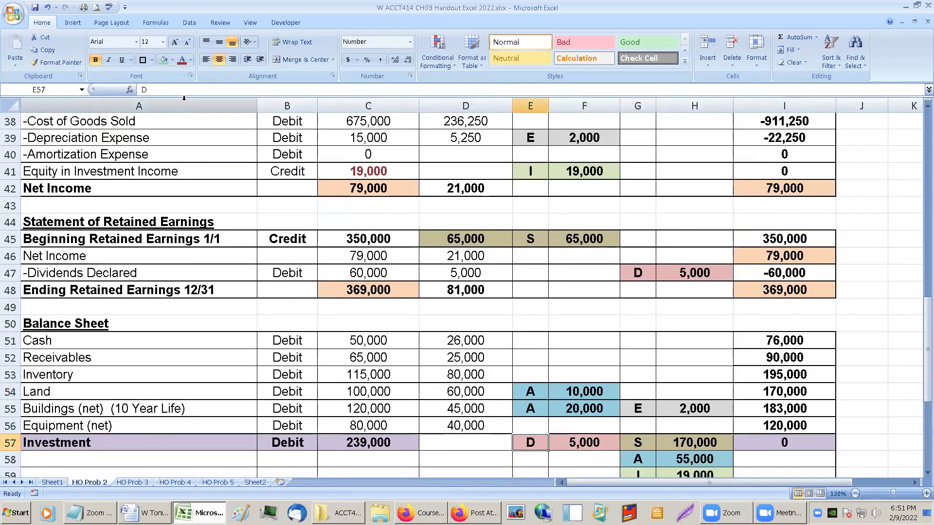
left_click(172, 59)
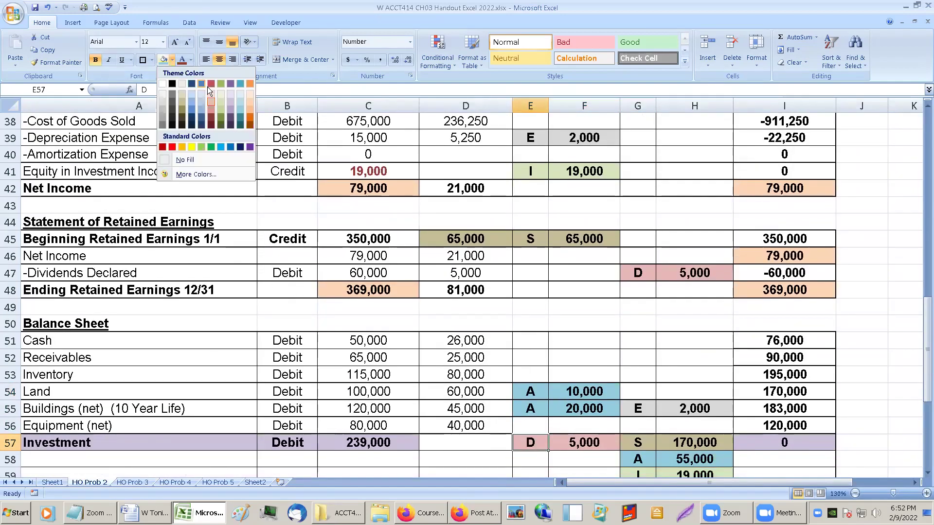
left_click(211, 103)
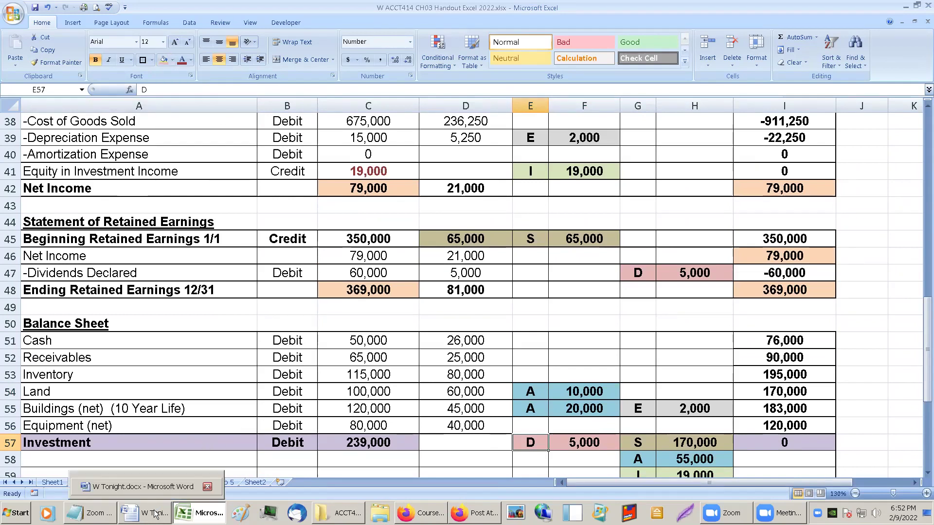
On the HO Prob 3 sheet, fill the D note and debit cells of Investment with pink.
left_click(132, 483)
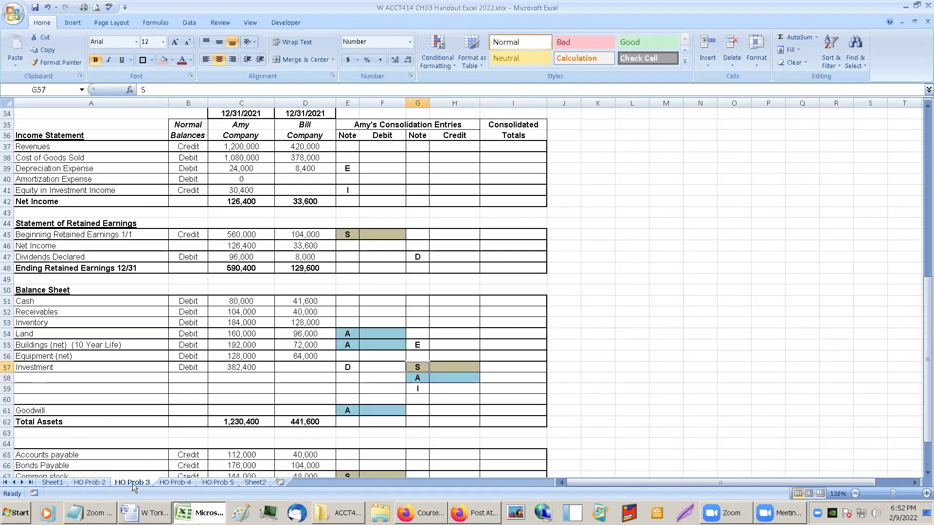
left_click(349, 368)
left_click_drag(350, 368, 370, 368)
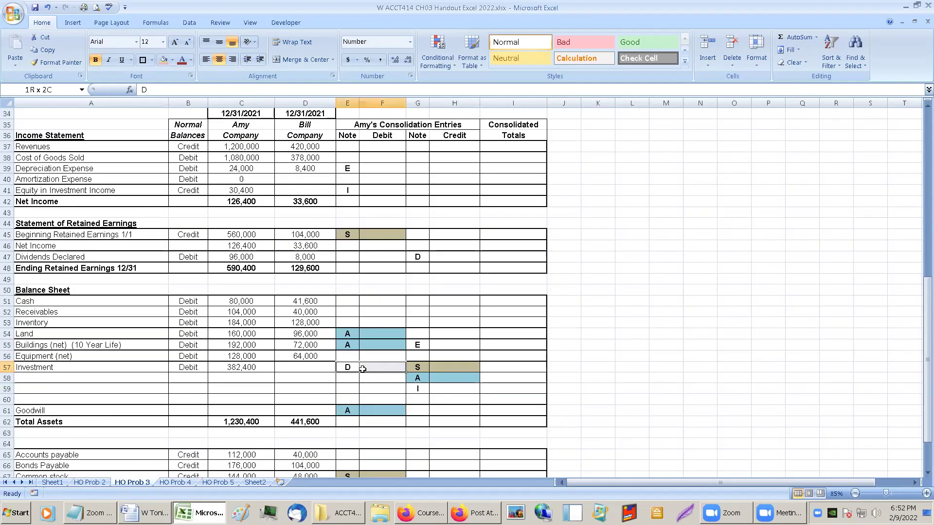
left_click(163, 60)
scroll(416, 283, "down", 2)
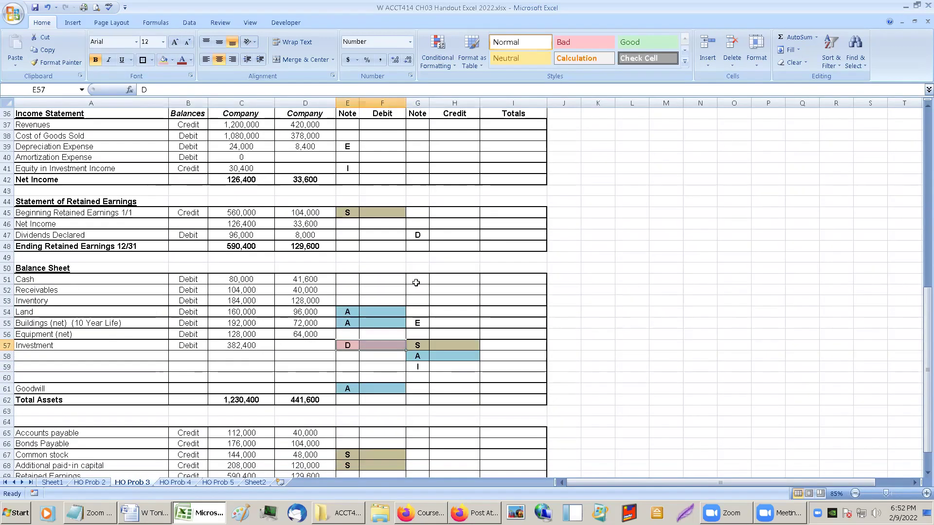
Fill the D note and credit cells of Dividends Declared with pink.
left_click_drag(418, 200, 436, 199)
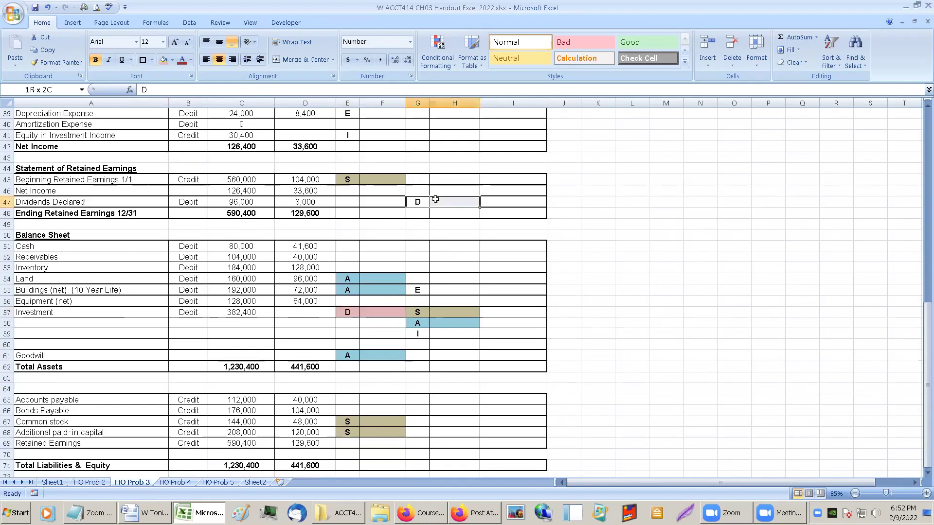
left_click(163, 59)
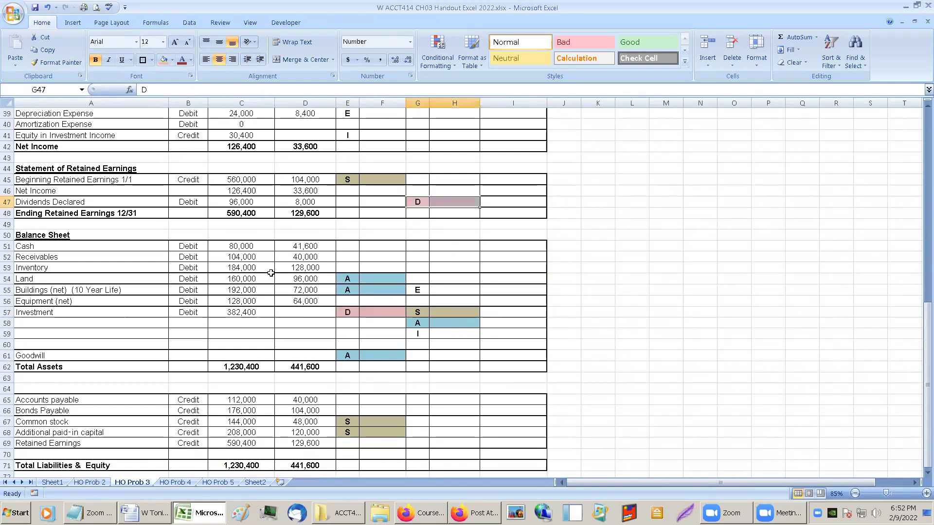
scroll(286, 296, "up", 1)
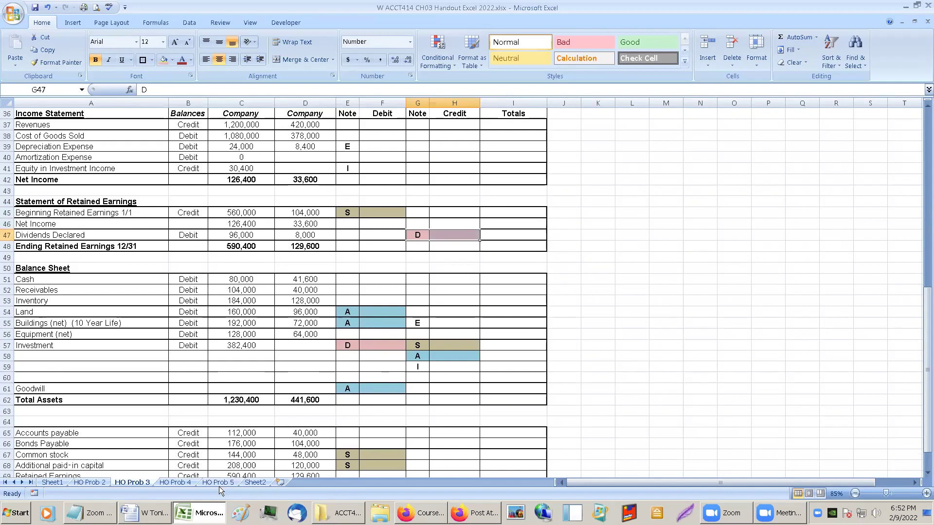
On the HO Prob 2 sheet, reapply the light green fill to the I note cell below Investment, making it the current fill colour.
left_click(90, 482)
scroll(614, 427, "down", 1)
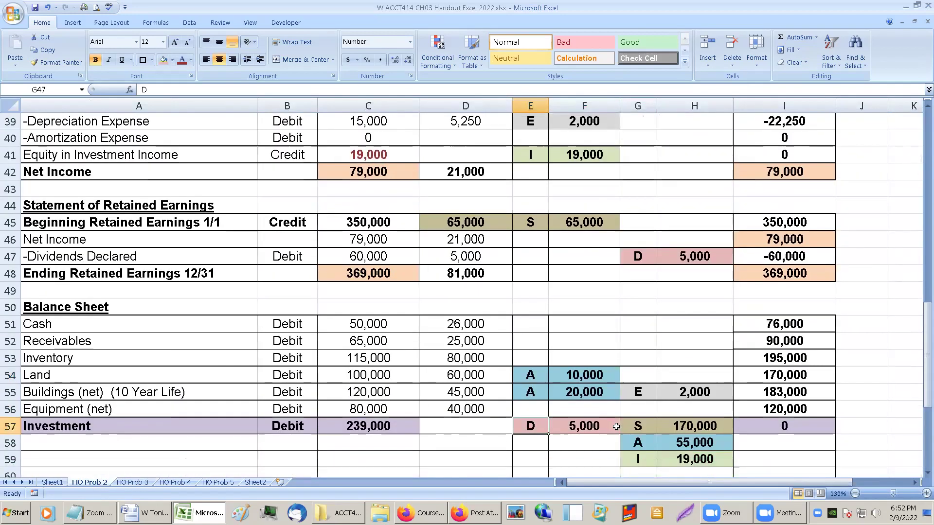
left_click(625, 457)
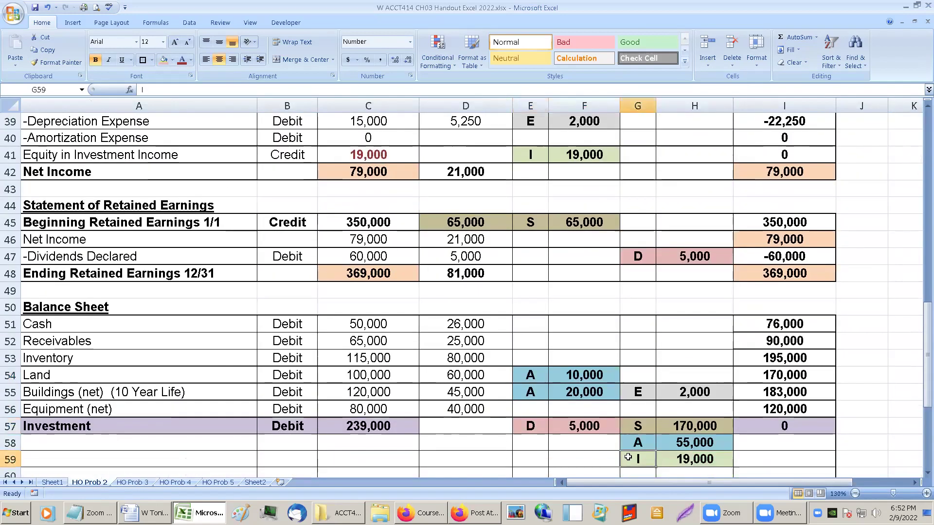
left_click(171, 60)
left_click(220, 102)
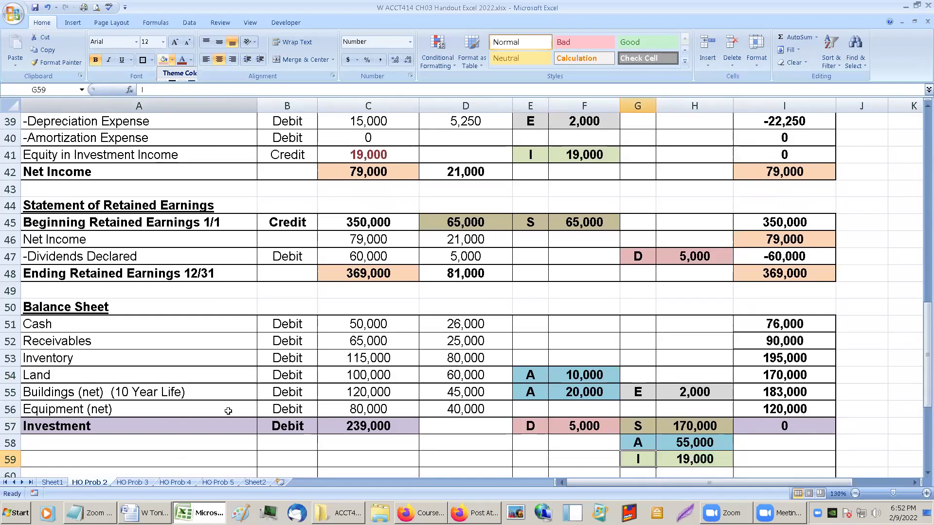
On the HO Prob 3 sheet, fill the I note and credit cells below Investment and the I note and debit cells of Equity in Investment Income light green.
left_click(170, 482)
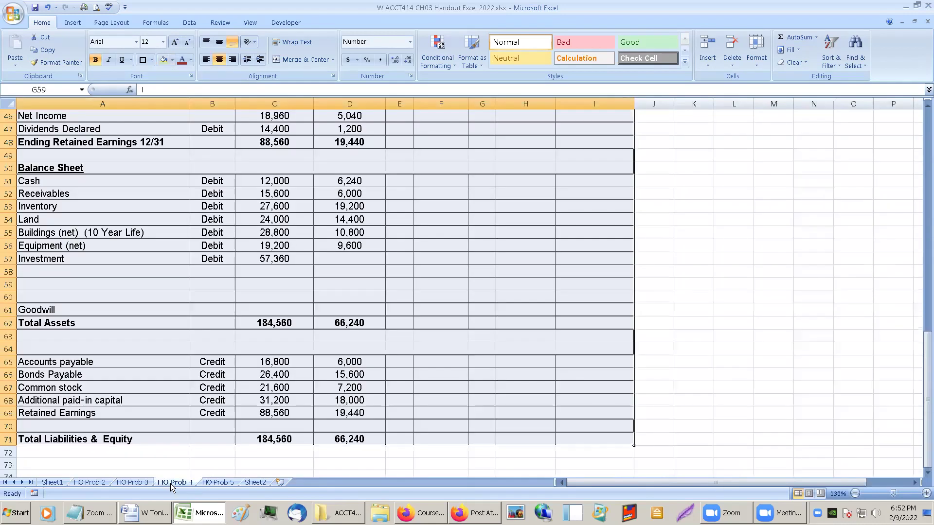
left_click(133, 482)
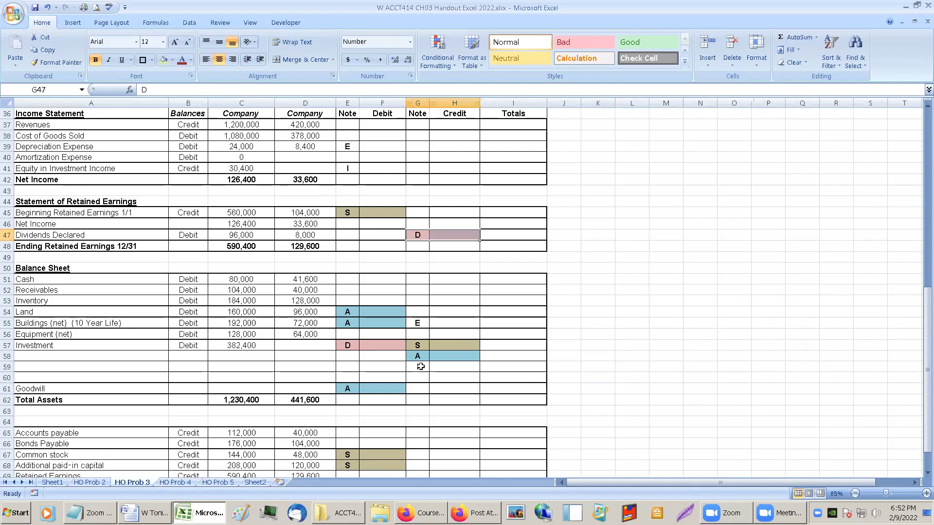
left_click_drag(421, 367, 455, 368)
left_click(169, 62)
left_click_drag(346, 168, 371, 169)
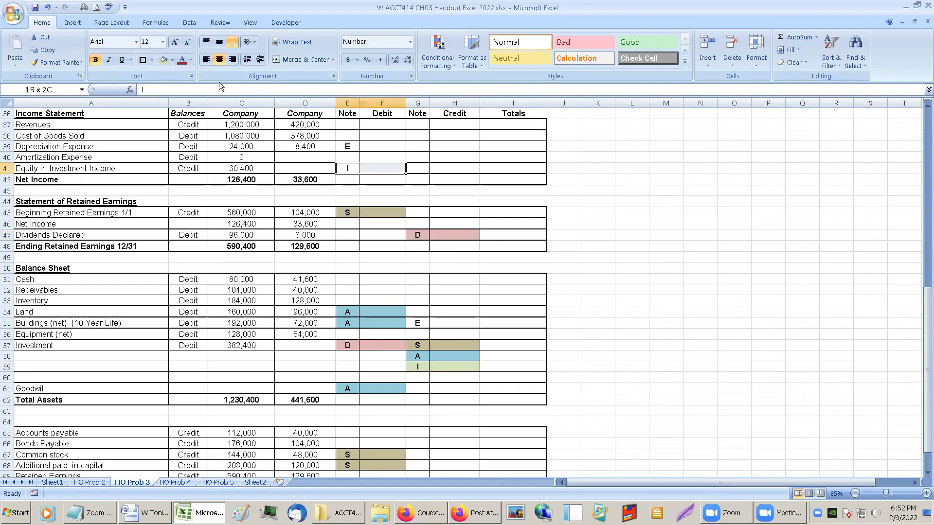
left_click(164, 59)
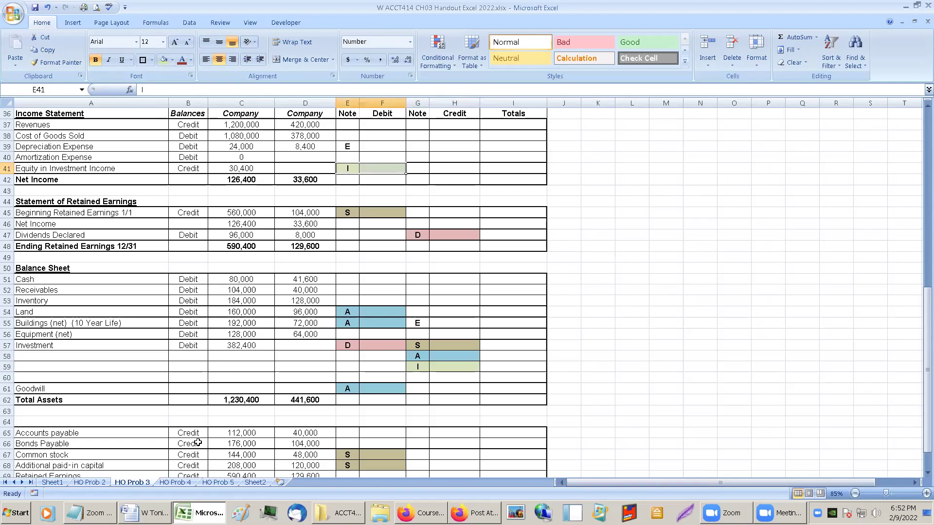
On the HO Prob 2 sheet, reapply the light grey E-entry fill to the Buildings (net) credit cell, making it the current fill colour.
left_click(90, 482)
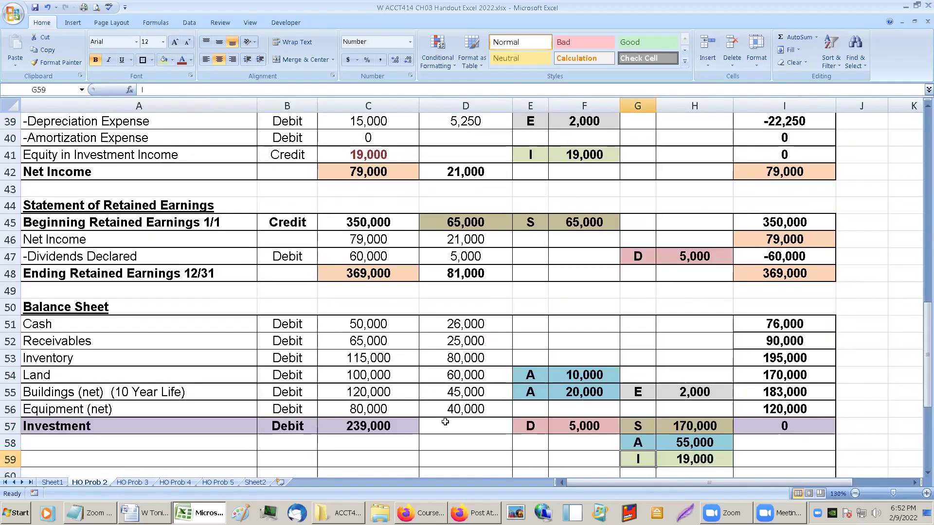
left_click(664, 389)
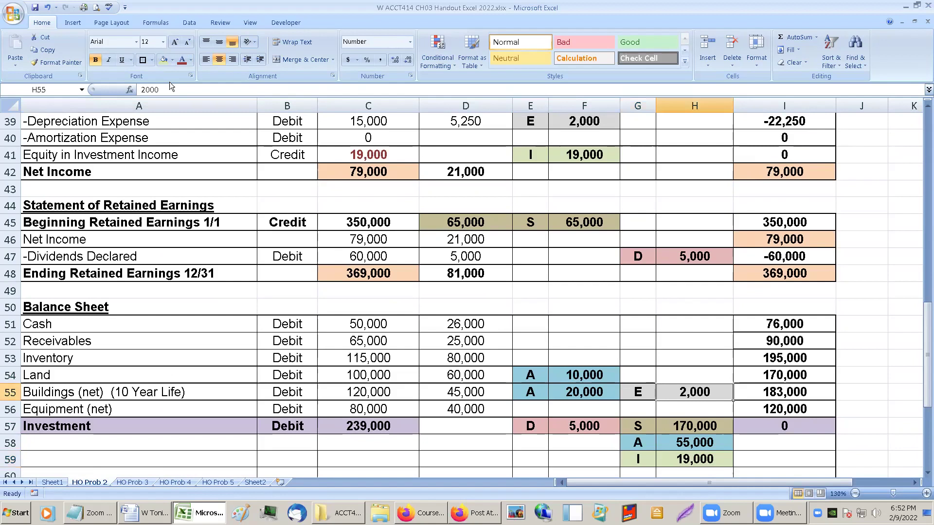
left_click(172, 60)
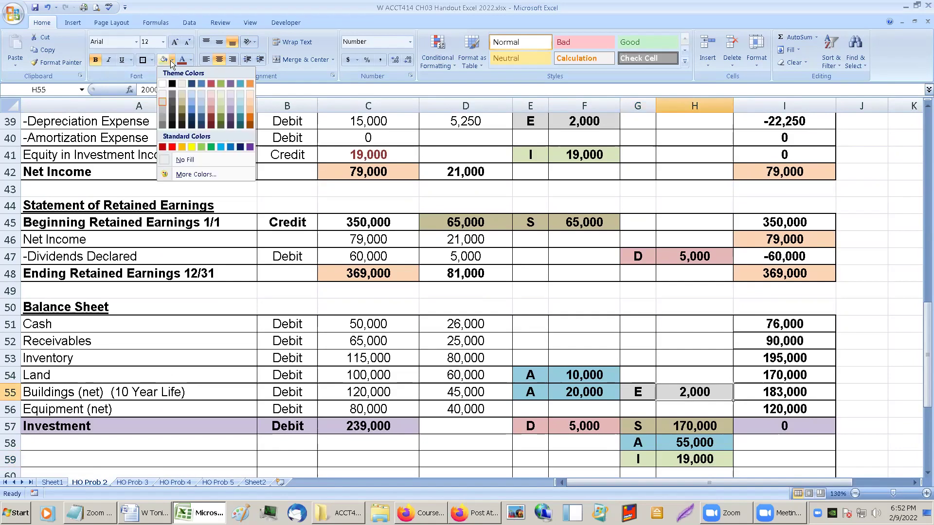
left_click(162, 105)
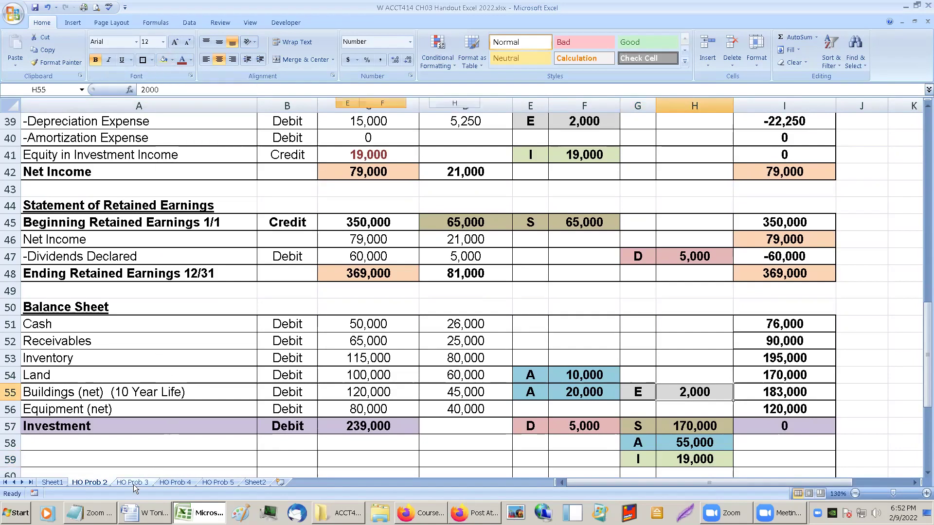
On the HO Prob 3 sheet, fill the E note and debit cells of Depreciation Expense and the E note and credit cells of Buildings (net) light grey.
left_click(132, 483)
left_click_drag(344, 145, 369, 145)
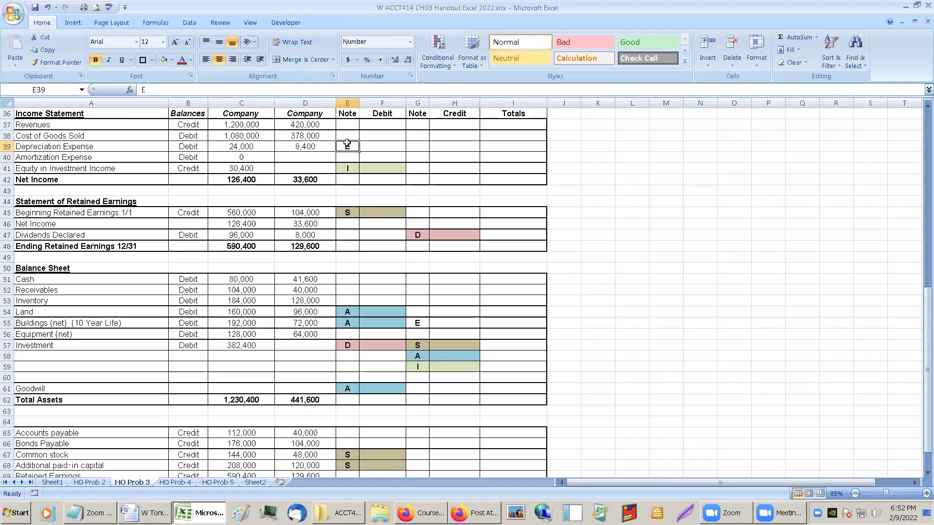
left_click(162, 61)
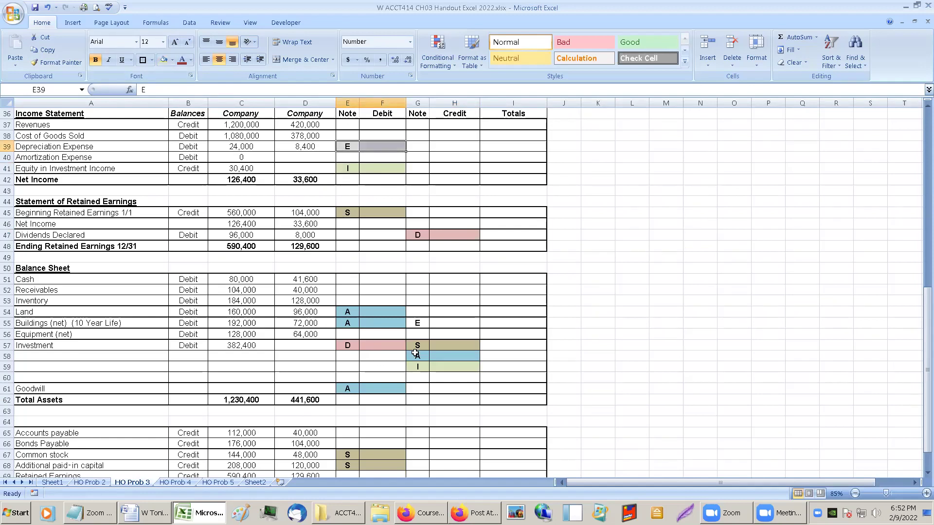
left_click_drag(415, 323, 452, 323)
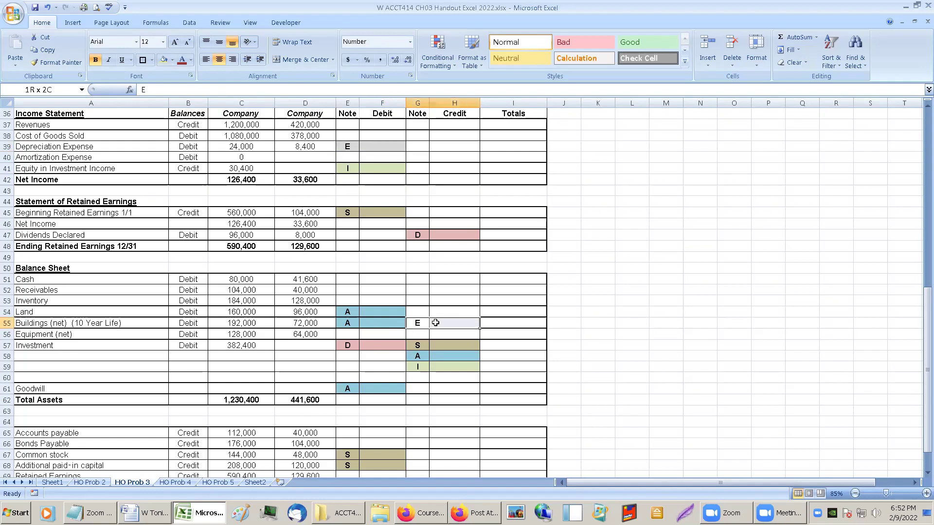
left_click(164, 60)
left_click(418, 246)
scroll(426, 327, "down", 2)
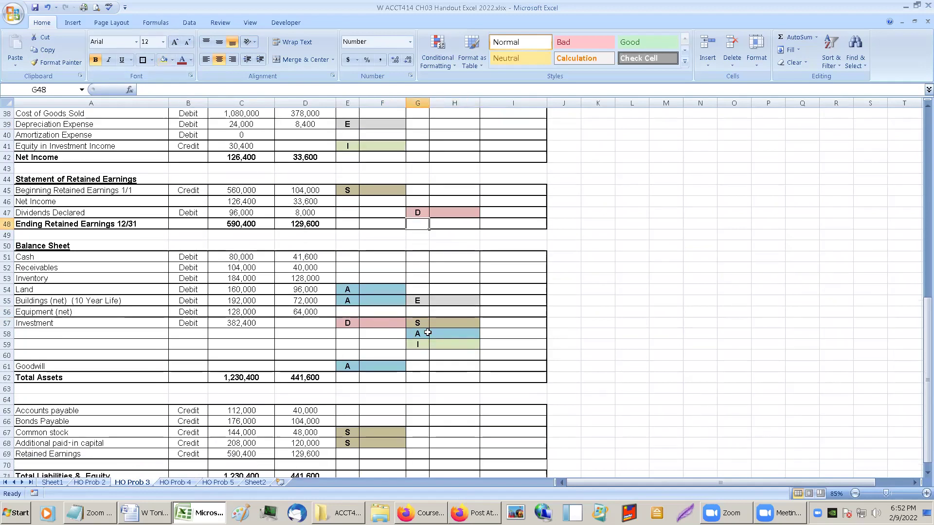
Copy the goodwill calculation block D16:H19 from the HO Prob 2 sheet and paste it at D16 on the HO Prob 3 sheet.
scroll(429, 340, "up", 4)
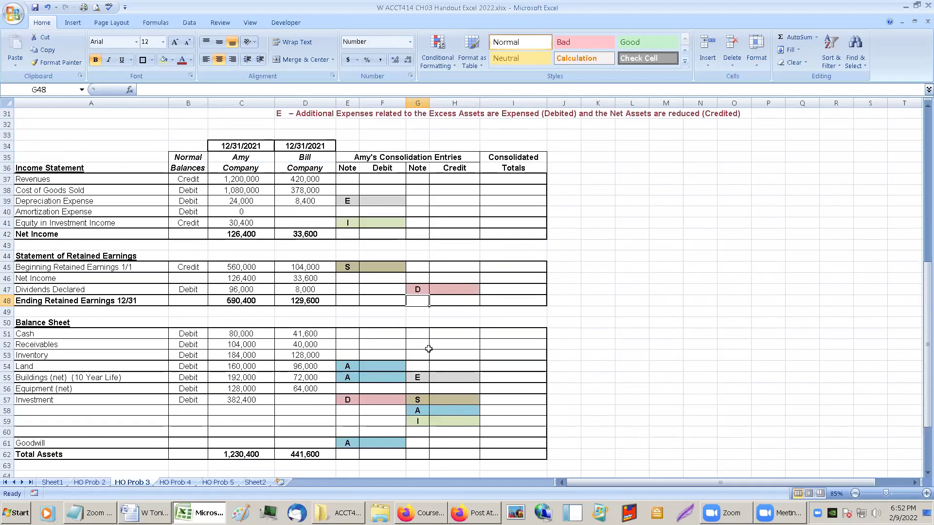
scroll(432, 336, "up", 2)
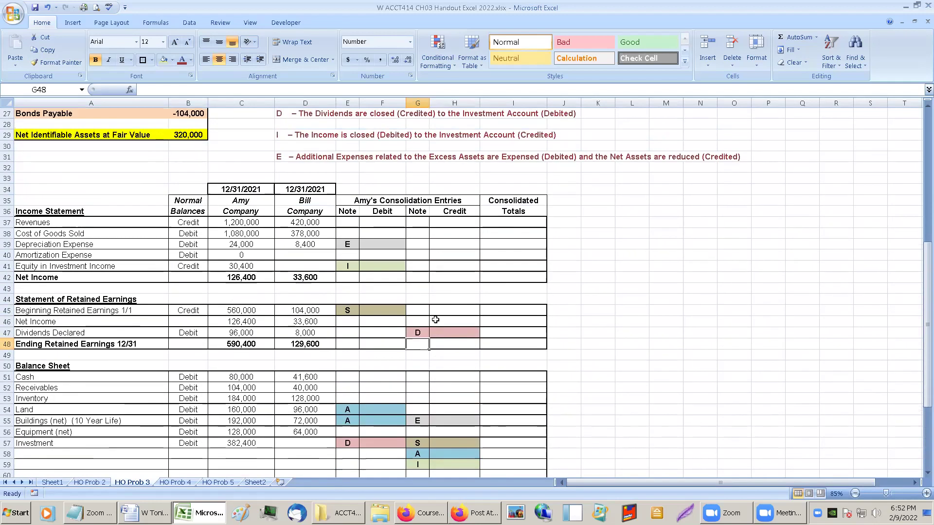
scroll(436, 319, "up", 2)
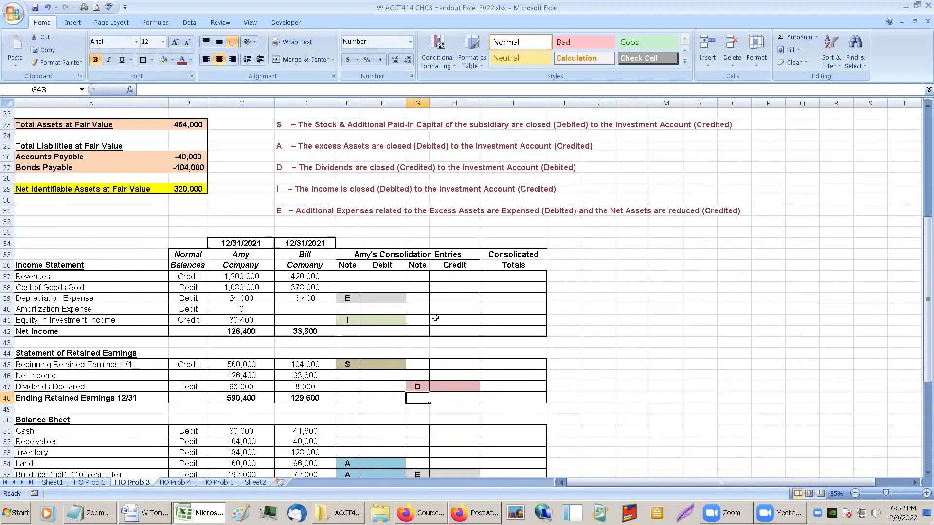
scroll(436, 318, "up", 4)
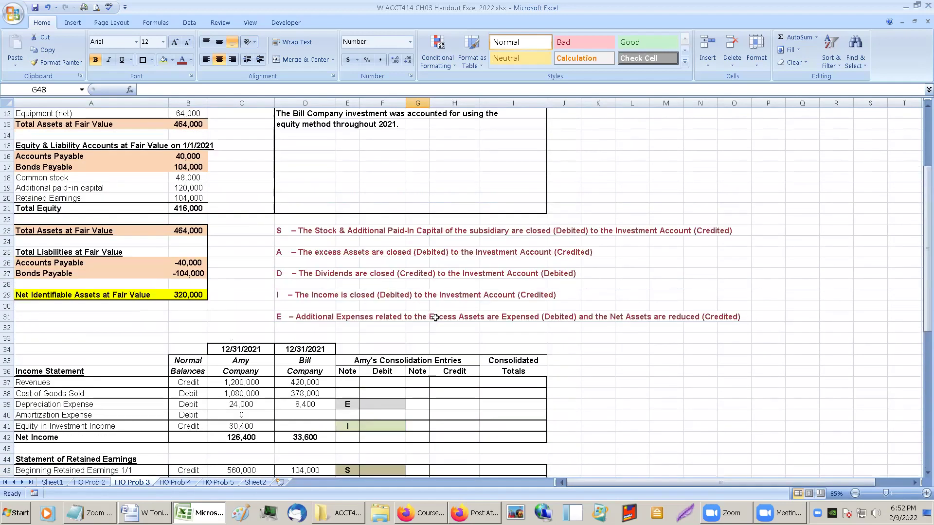
scroll(436, 318, "up", 2)
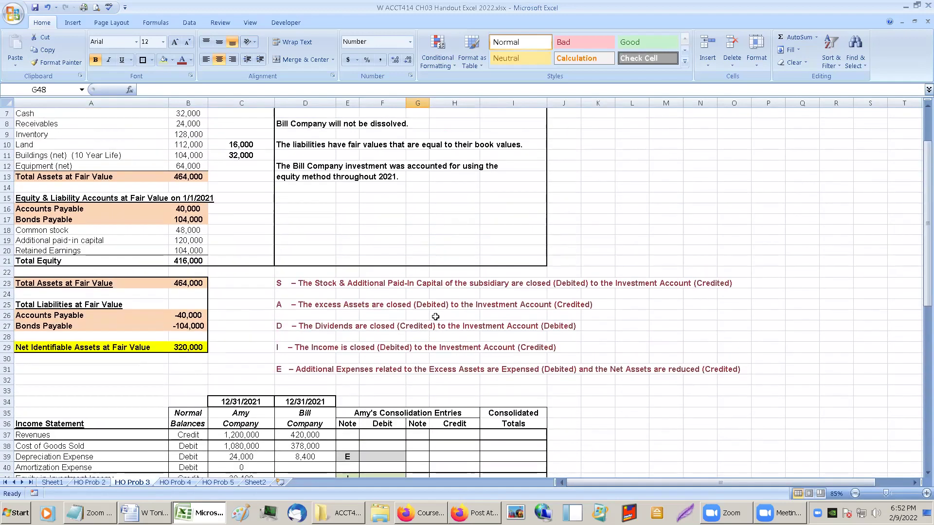
left_click(83, 483)
scroll(496, 218, "up", 4)
scroll(496, 217, "up", 4)
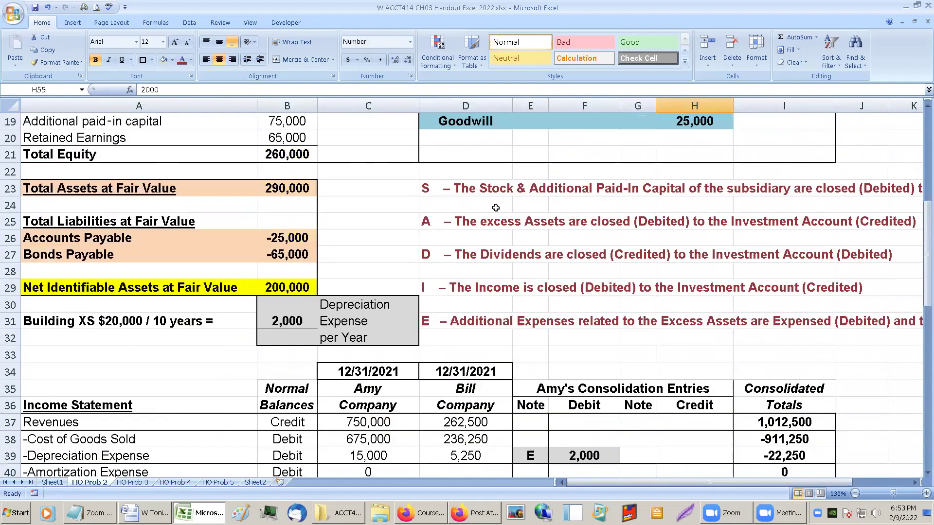
left_click_drag(463, 141, 667, 204)
key("ctrl+c")
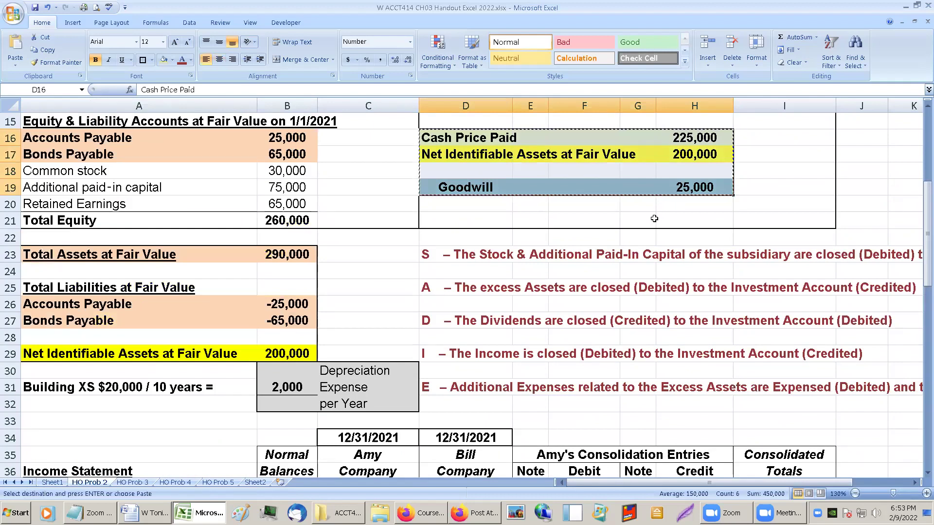
left_click(141, 482)
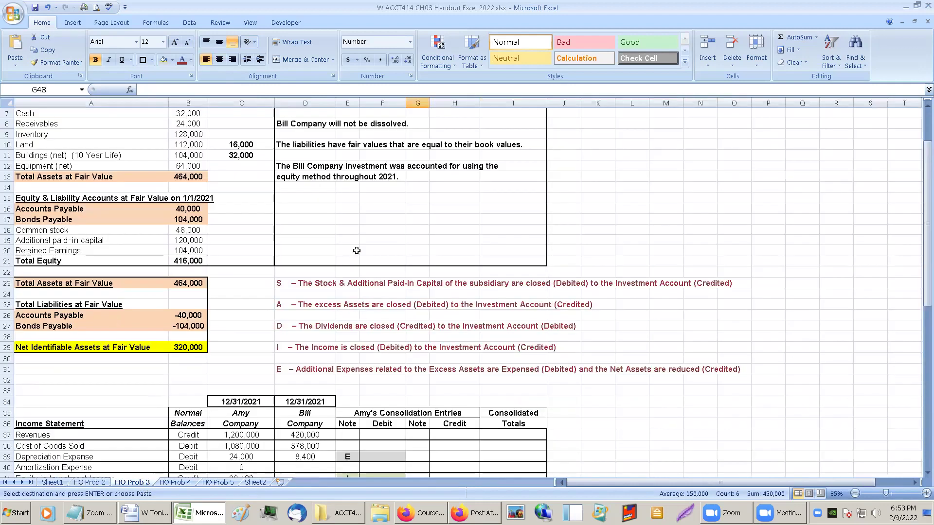
left_click(313, 208)
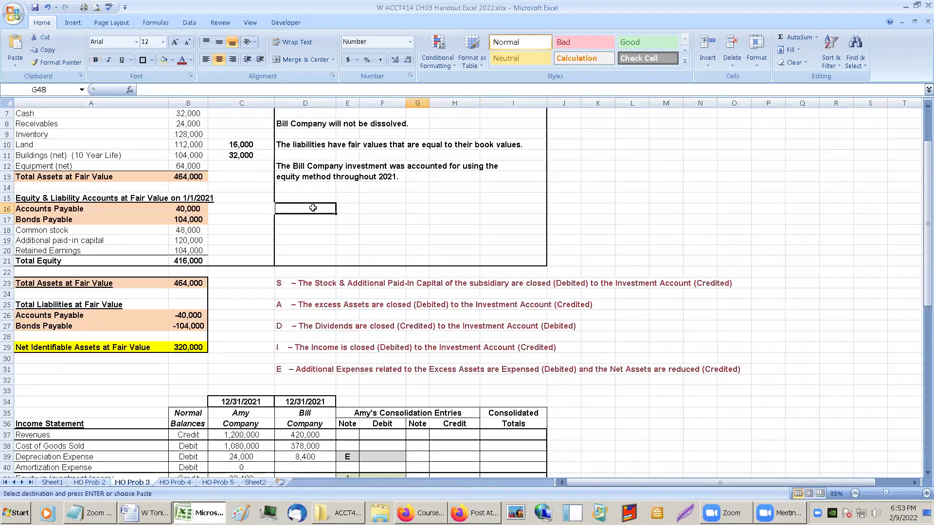
key("ctrl+v")
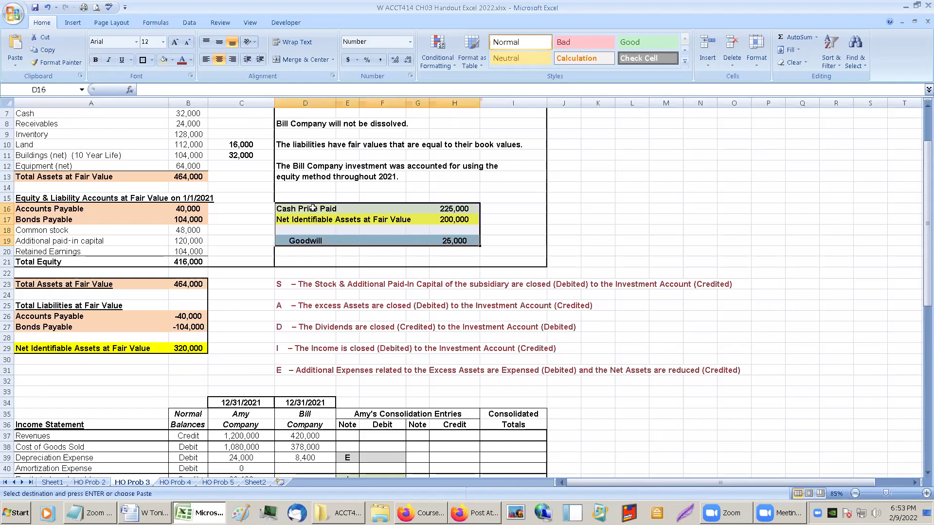
Link the Cash Price Paid amount in H16 to the given purchase price with the formula =F6.
left_click(464, 205)
type("=")
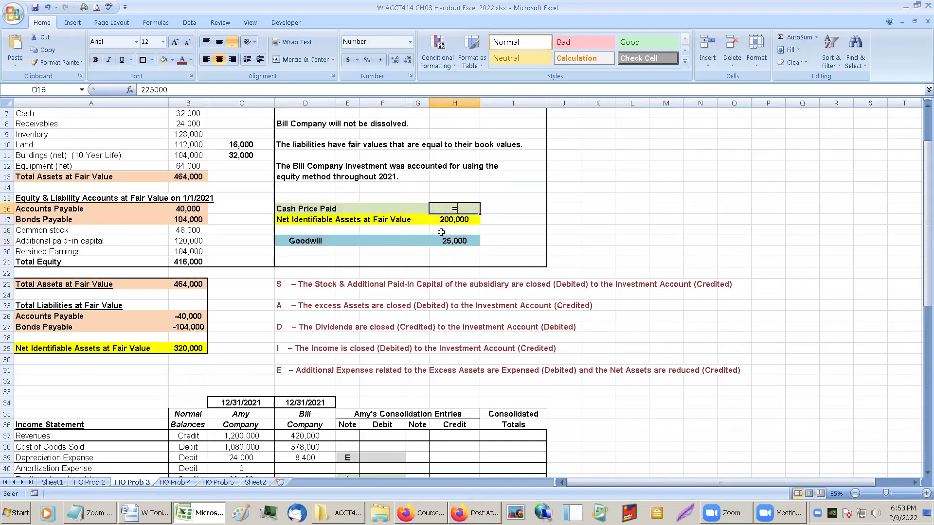
scroll(442, 232, "up", 2)
left_click(385, 156)
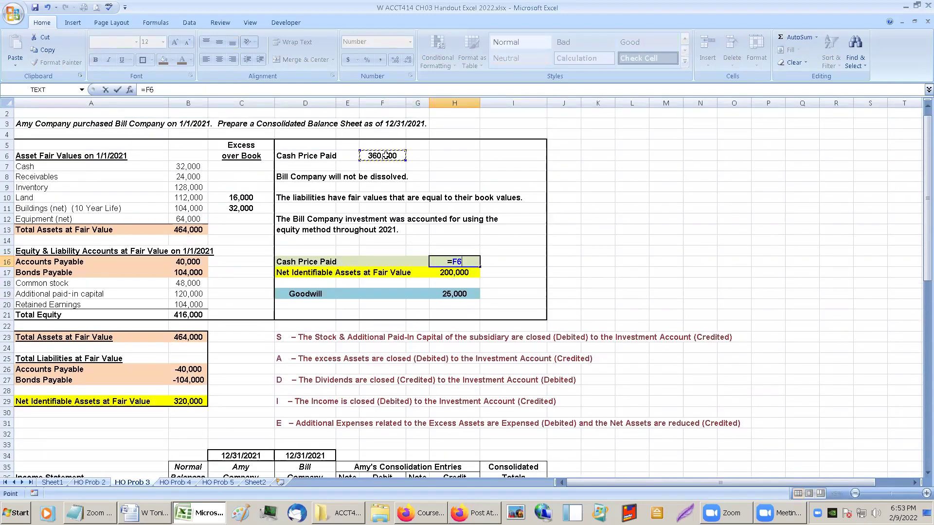
key("Return")
Link the Net Identifiable Assets at Fair Value amount in H17 to the computed total in B29.
scroll(457, 217, "down", 1)
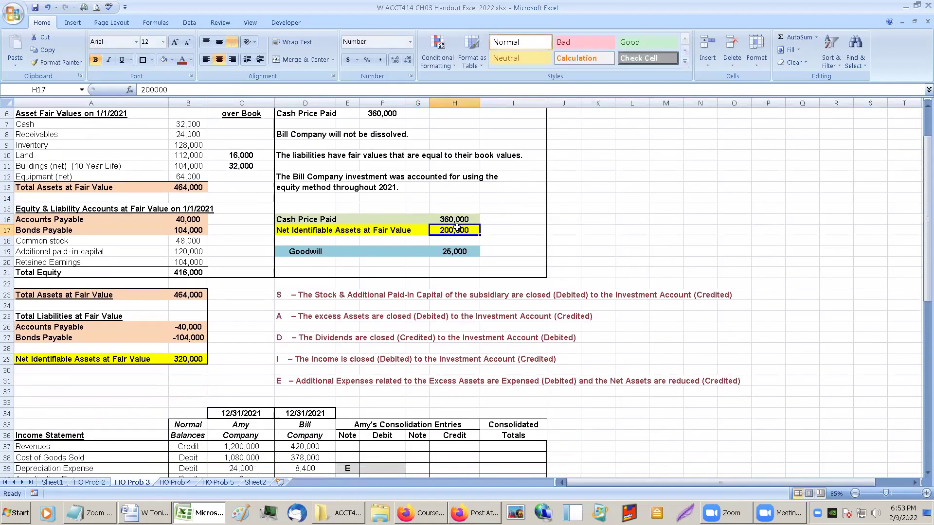
type("=")
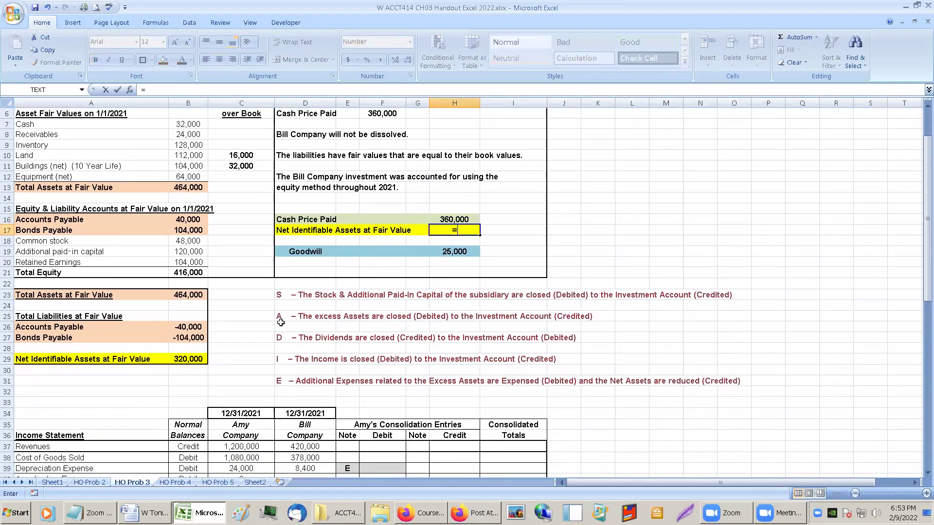
left_click(190, 359)
key("Return")
Compute Goodwill in H19 as Cash Price Paid minus Net Identifiable Assets at Fair Value with the formula =H16-H17.
scroll(190, 360, "down", 1)
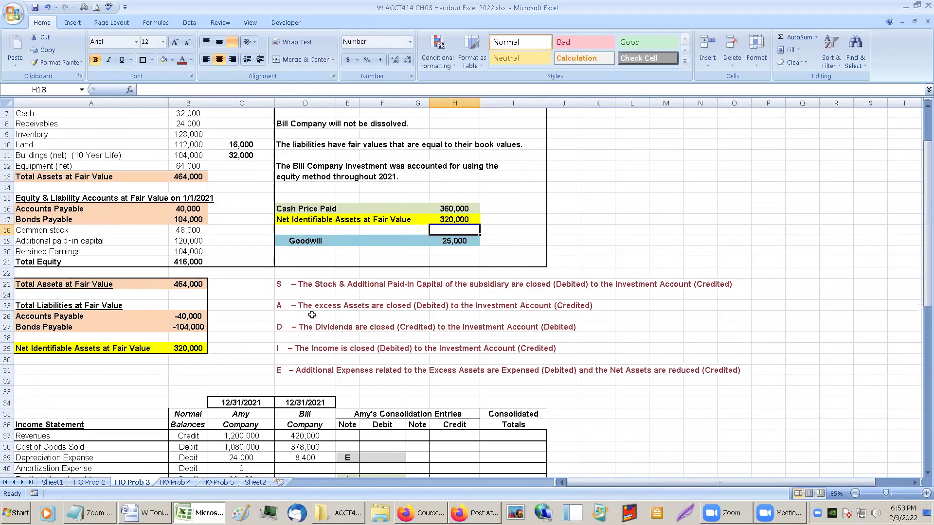
left_click(439, 228)
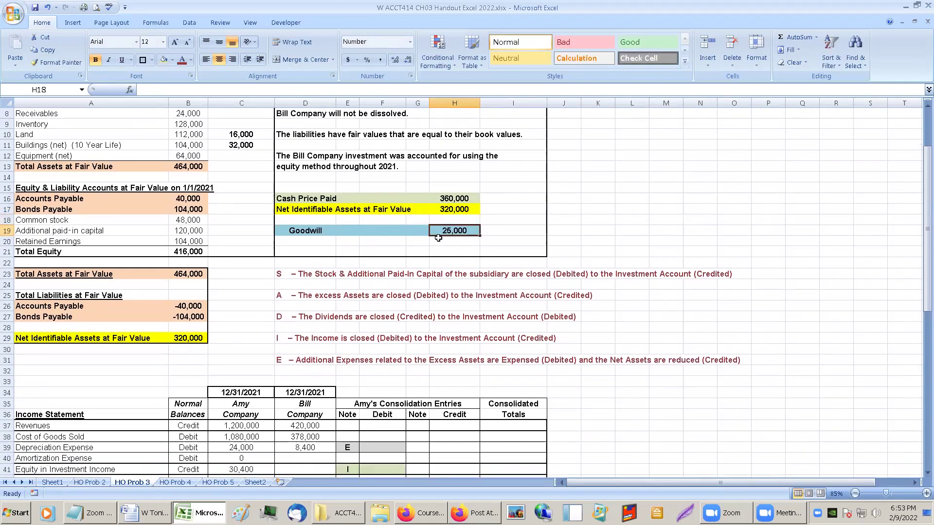
type("=")
left_click(442, 200)
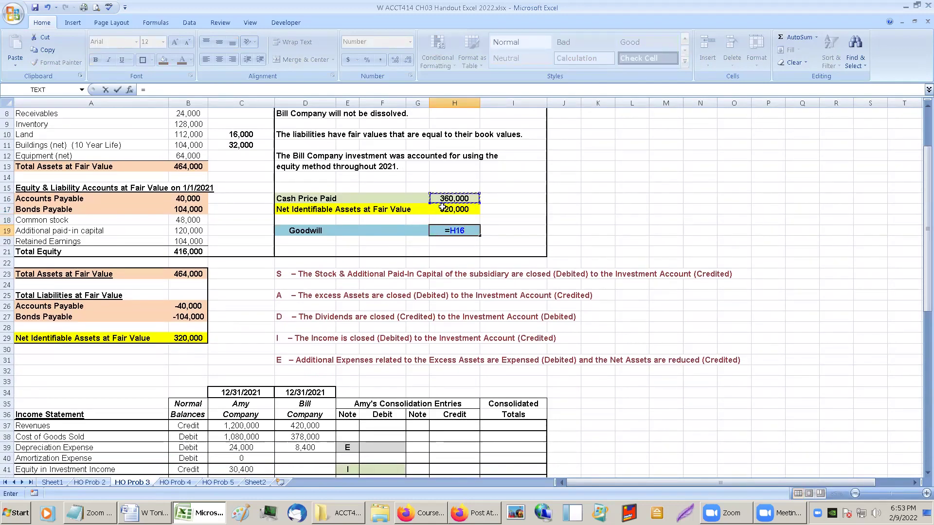
type("-")
left_click(436, 214)
key("Return")
left_click(493, 211)
left_click(462, 226)
right_click(460, 226)
key("Escape")
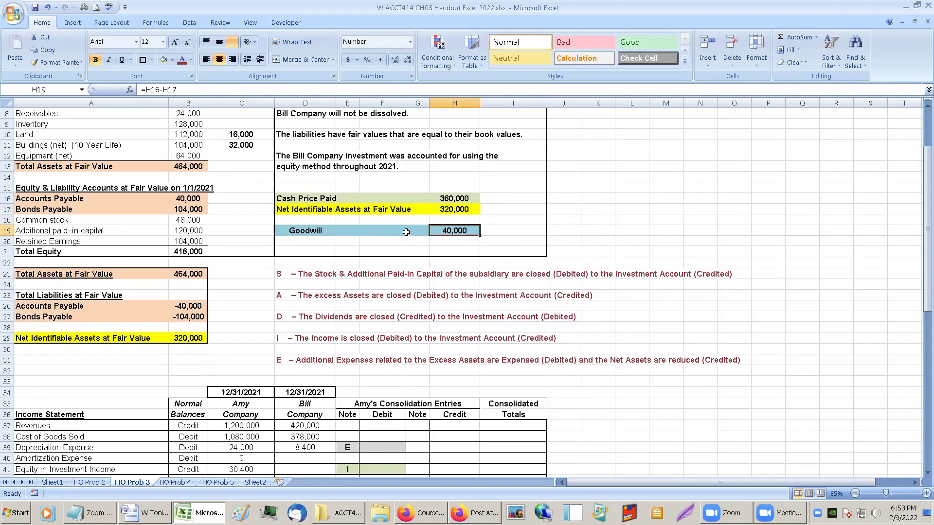
Enter the A consolidation debits of 16,000 for Land in F54 and 32,000 for Buildings (net) in F55.
scroll(406, 232, "down", 2)
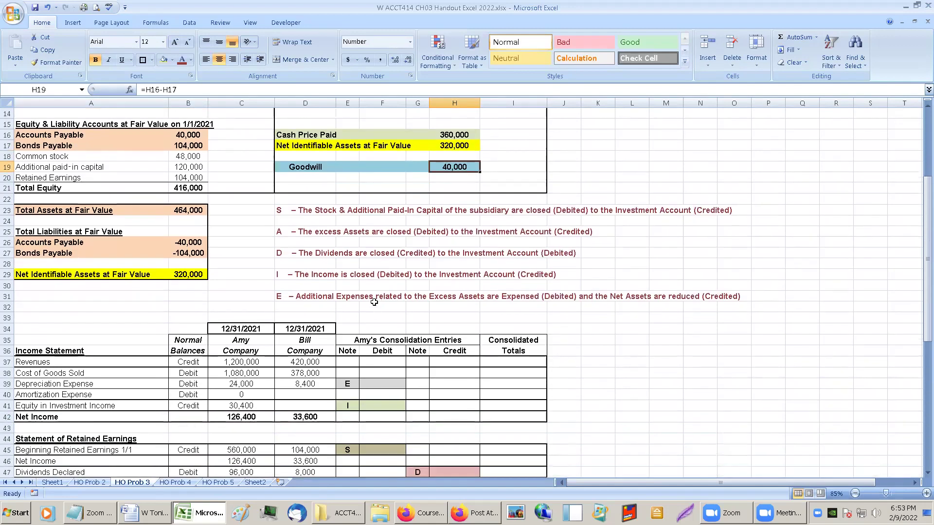
scroll(374, 280, "up", 3)
scroll(373, 280, "down", 6)
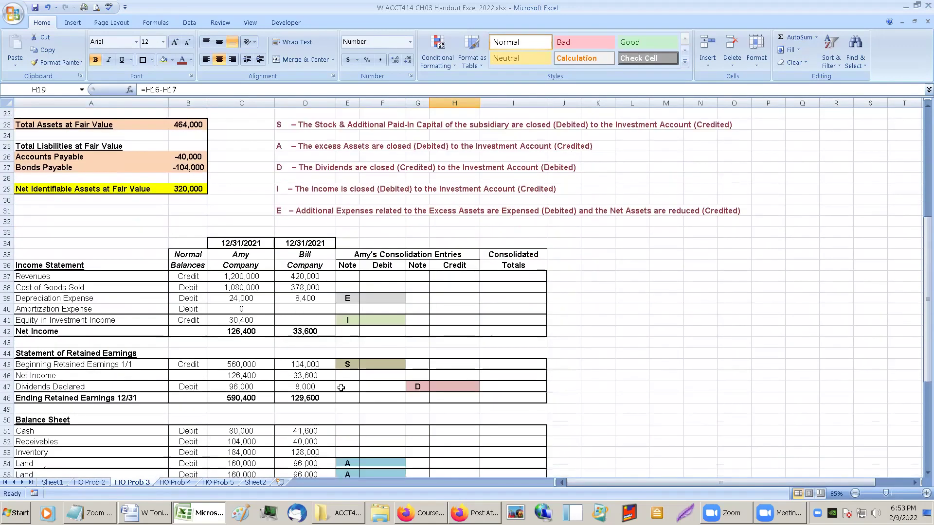
left_click(374, 465)
scroll(374, 465, "down", 3)
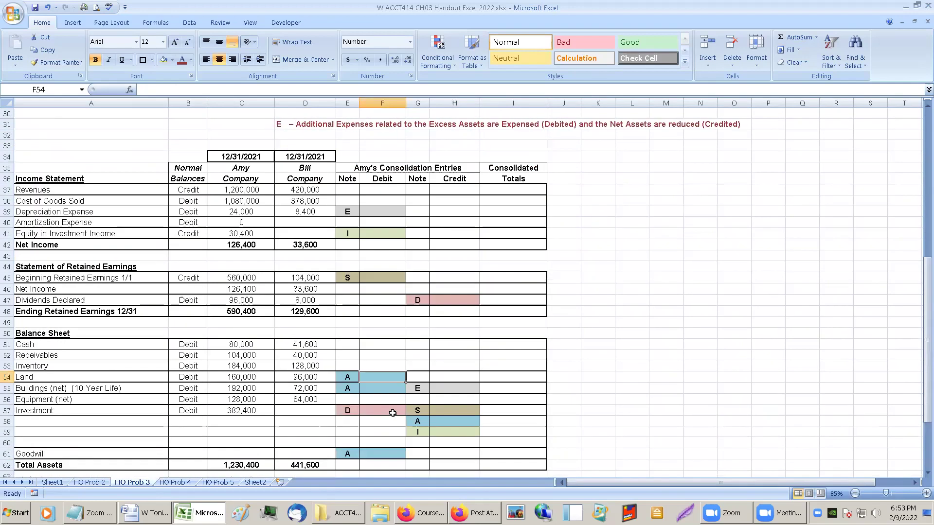
type("16,000")
key("Return")
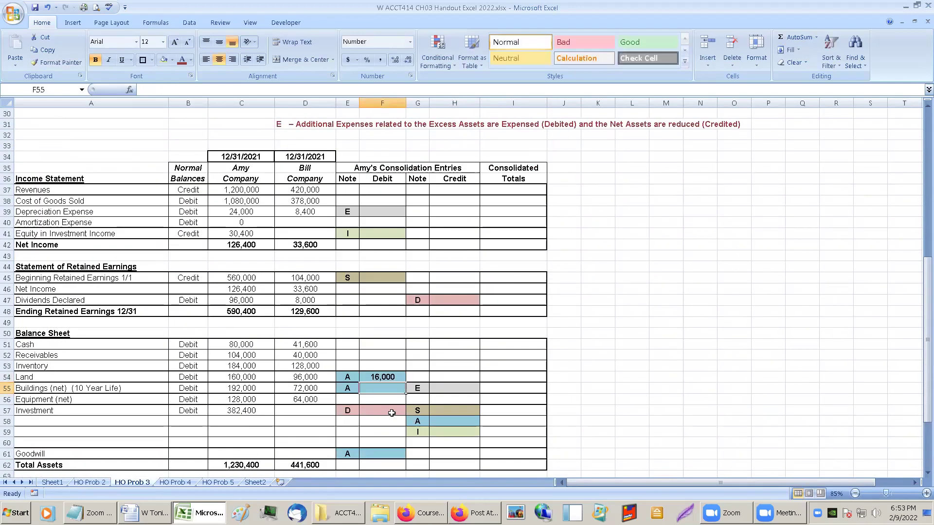
type("32000")
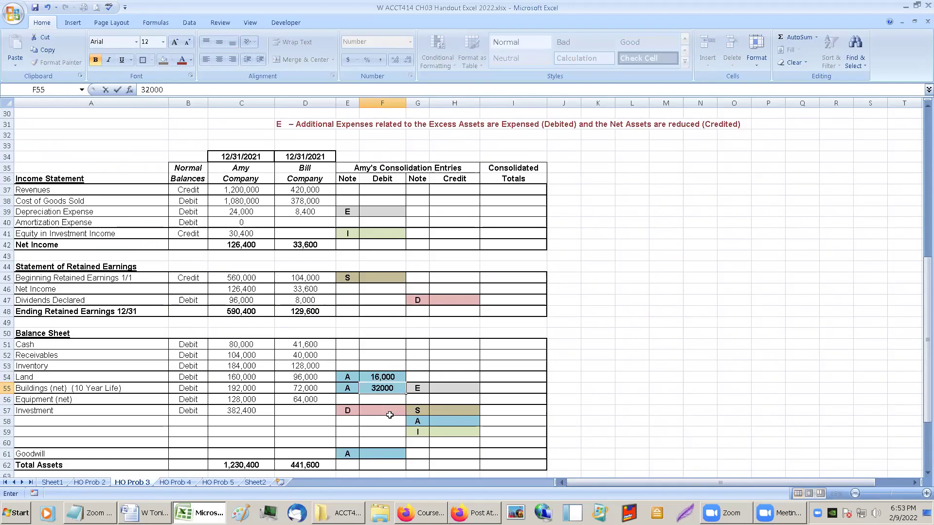
key("Return")
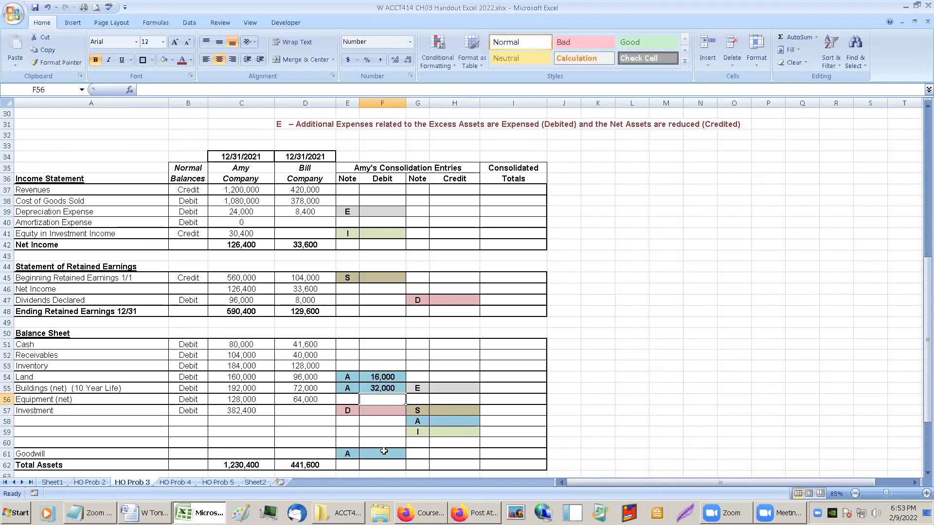
Enter the A consolidation debit of 40,000 for Goodwill in F61.
scroll(385, 421, "up", 2)
scroll(385, 418, "up", 5)
key("Down")
key("Down")
key("Down")
key("Down")
key("Down")
scroll(387, 410, "down", 2)
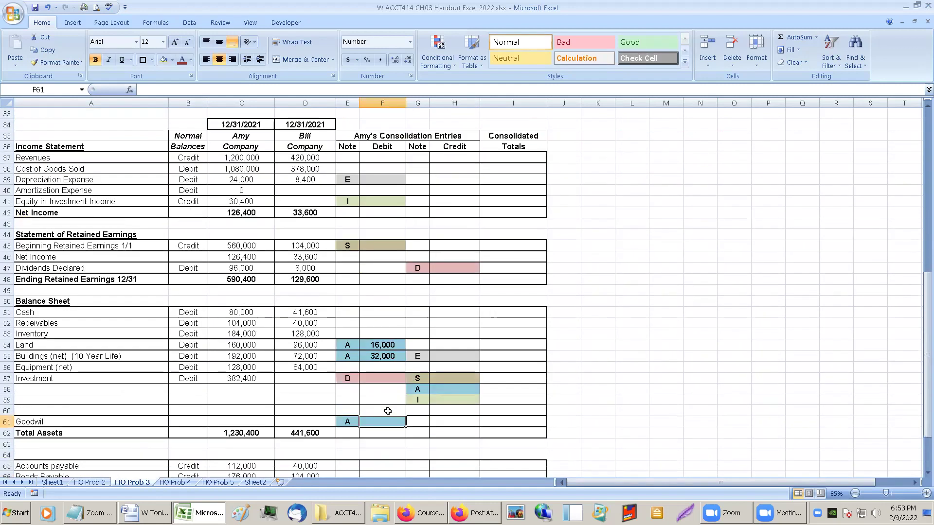
type("40000")
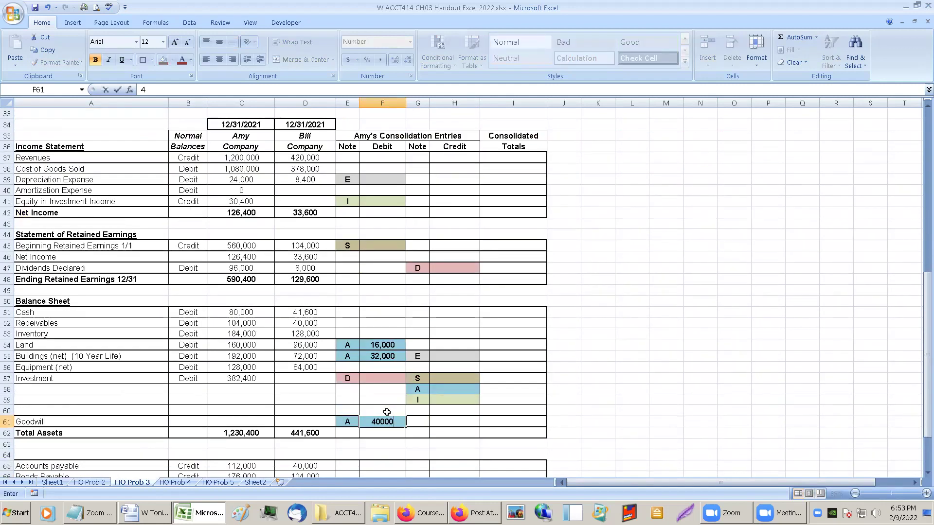
Total the A debits for Land, Buildings and Goodwill as the Investment A credit in H58 with =F54+F55+F61.
left_click(445, 386)
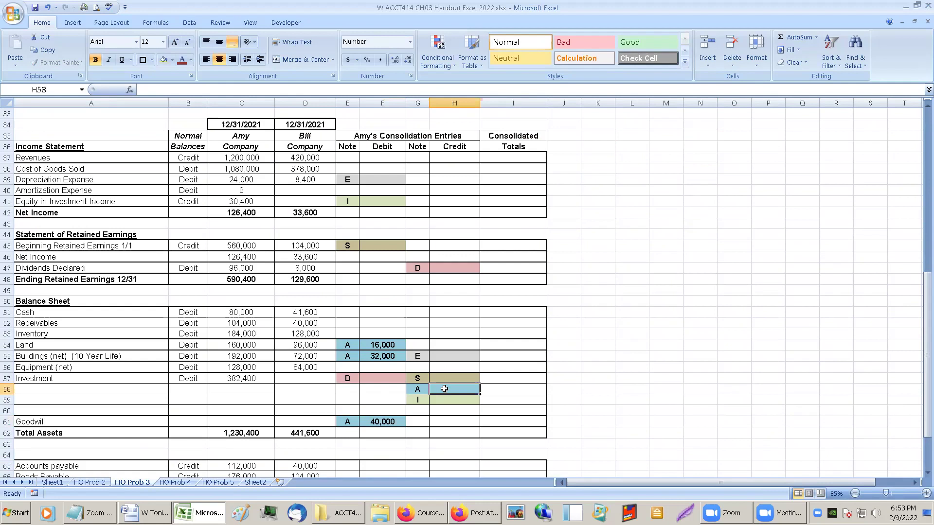
type("=")
left_click(384, 346)
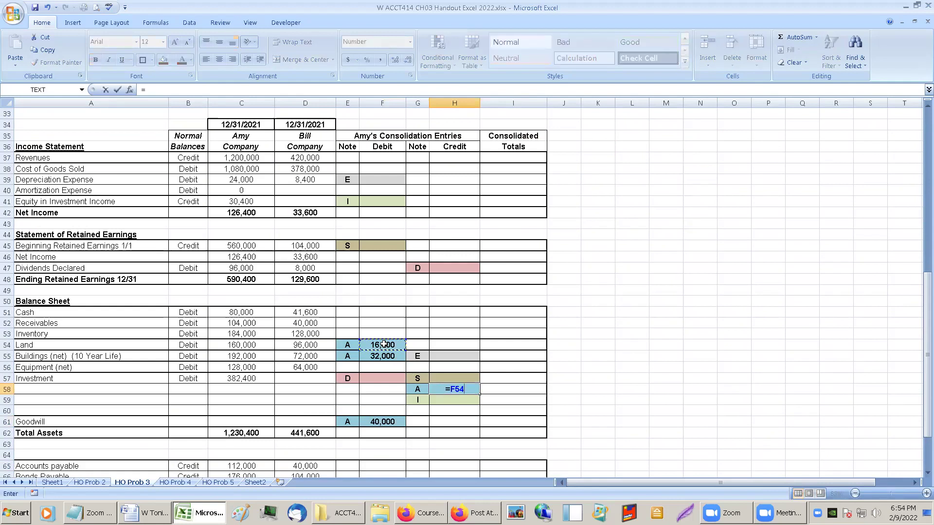
type("+")
left_click(384, 357)
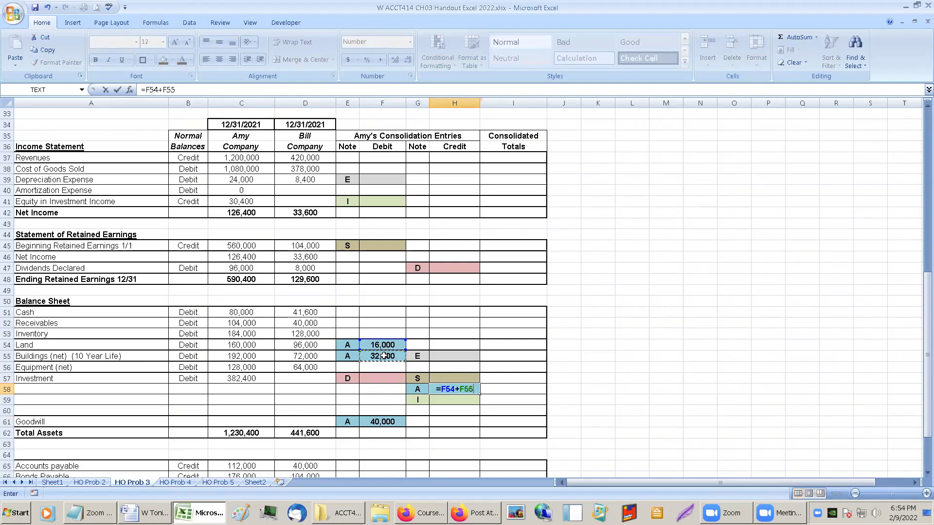
type("+")
left_click(382, 421)
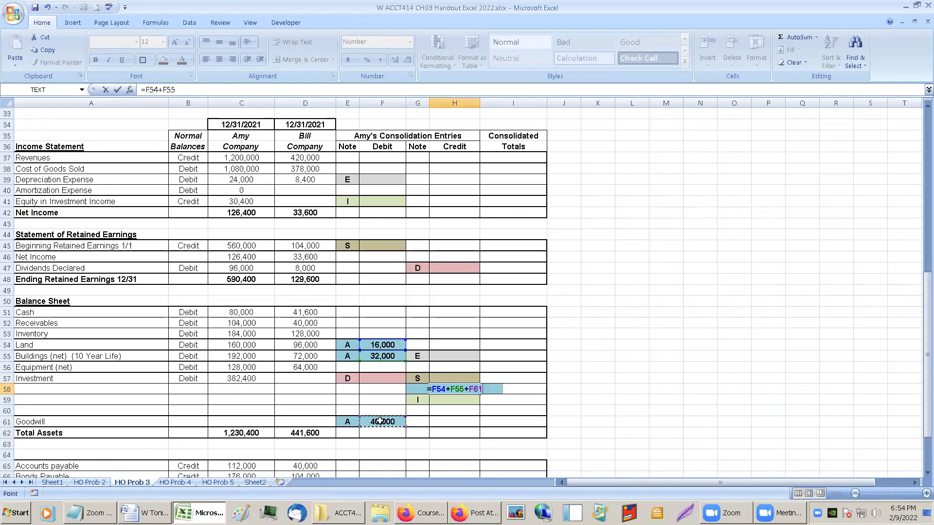
key("Return")
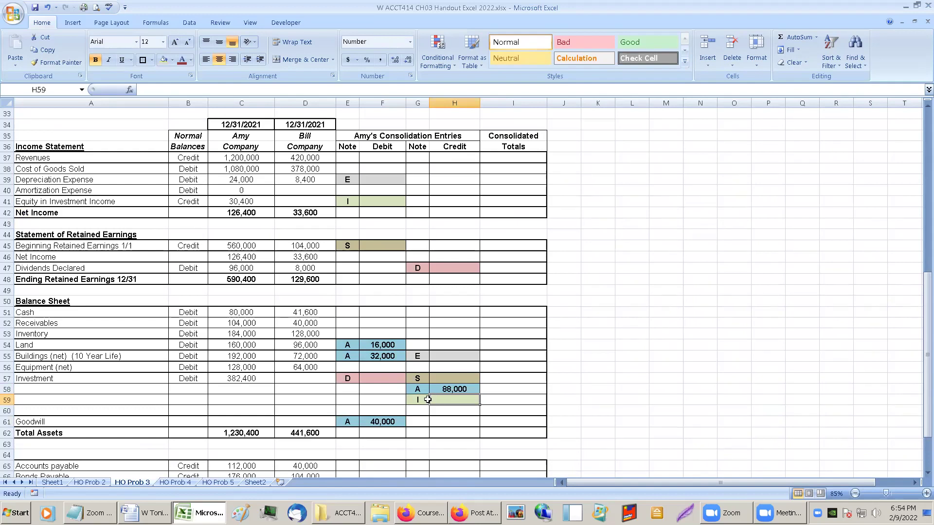
Link the S debits of Common stock in F67 and Additional paid-in capital in F68 to Bill Company's balances with =D67 and =D68.
left_click(390, 434)
scroll(390, 434, "down", 1)
left_click(375, 461)
left_click(377, 455)
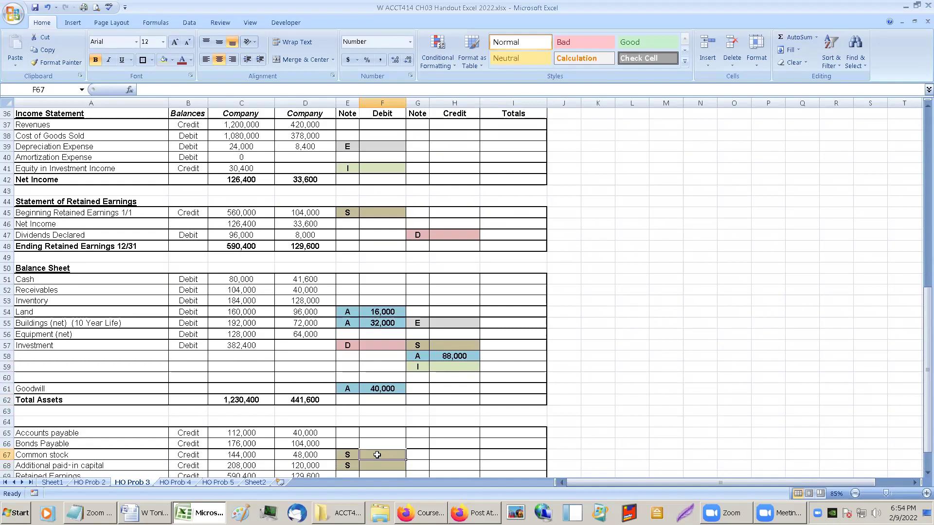
type("=")
left_click(313, 455)
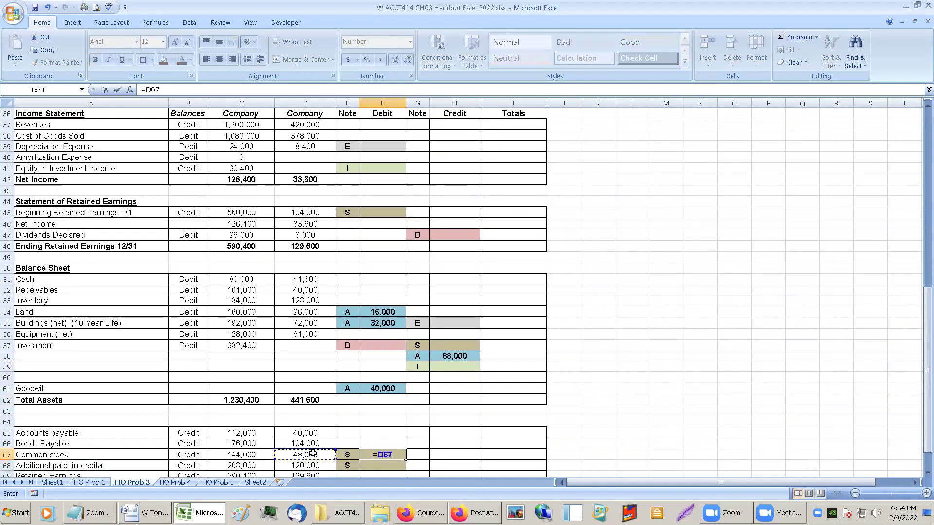
key("Return")
type("=")
left_click(316, 467)
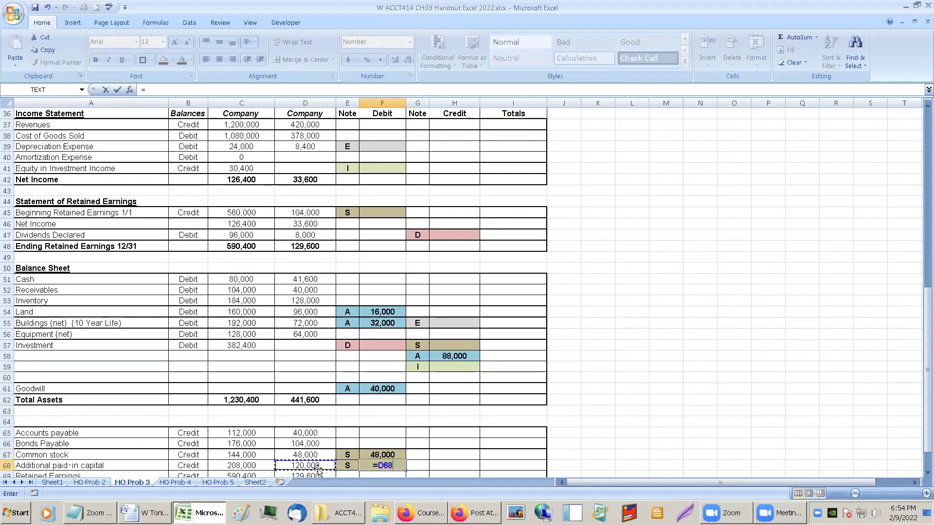
key("Return")
Link the S debit of Beginning Retained Earnings in F45 to Bill Company's balance with =D45.
scroll(354, 228, "up", 1)
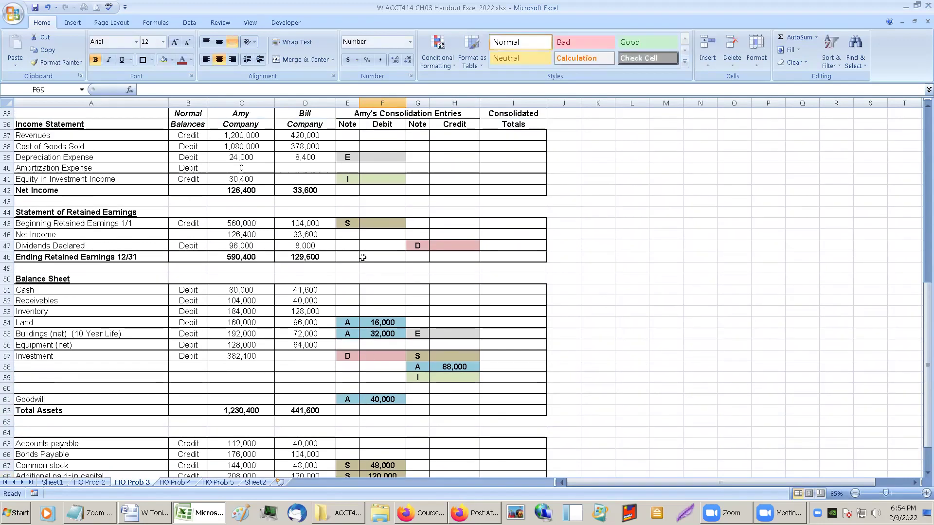
left_click(362, 223)
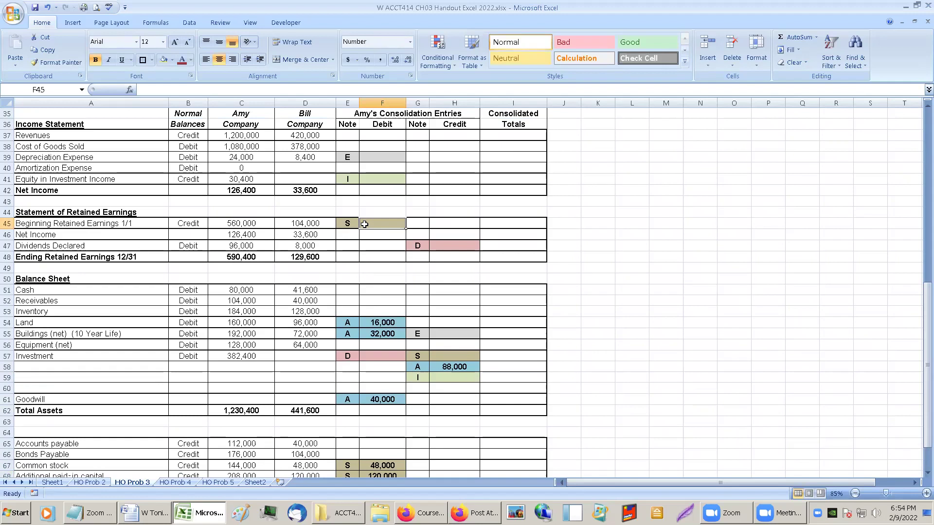
type("=")
left_click(307, 229)
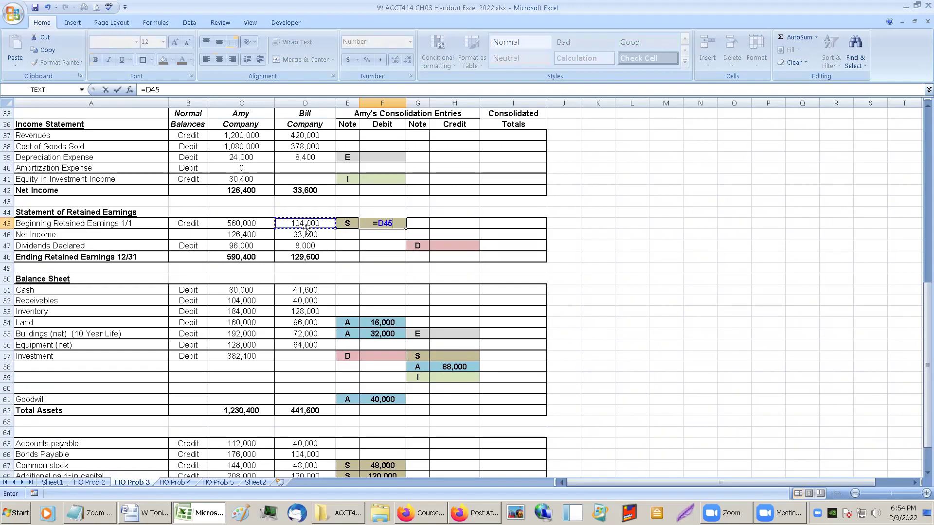
key("Return")
Total the three S debits as the Investment S credit in H57 with =F45+F67+F68.
left_click(458, 360)
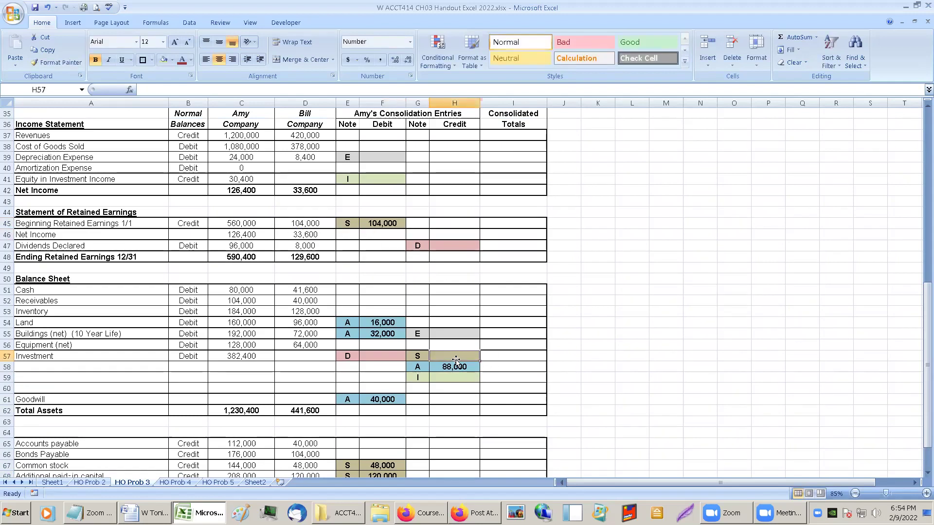
type("=")
left_click(370, 223)
type("+")
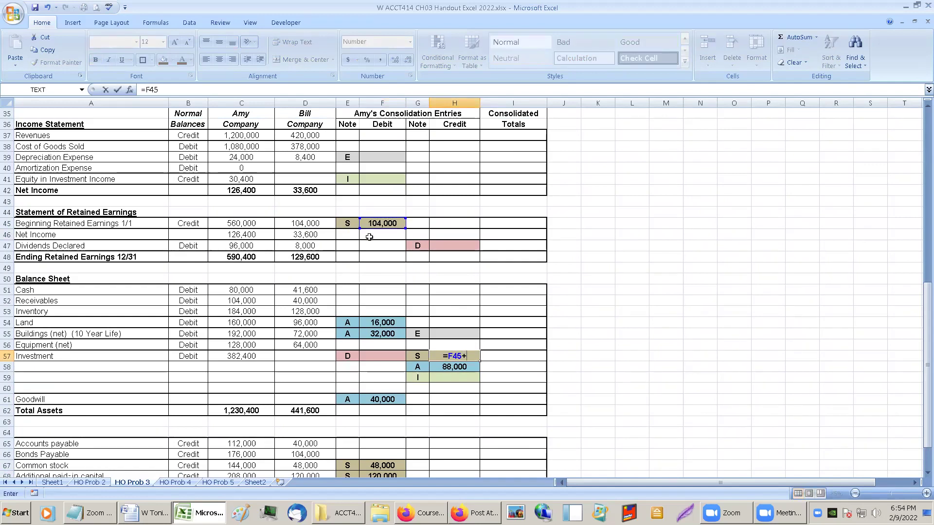
left_click(384, 466)
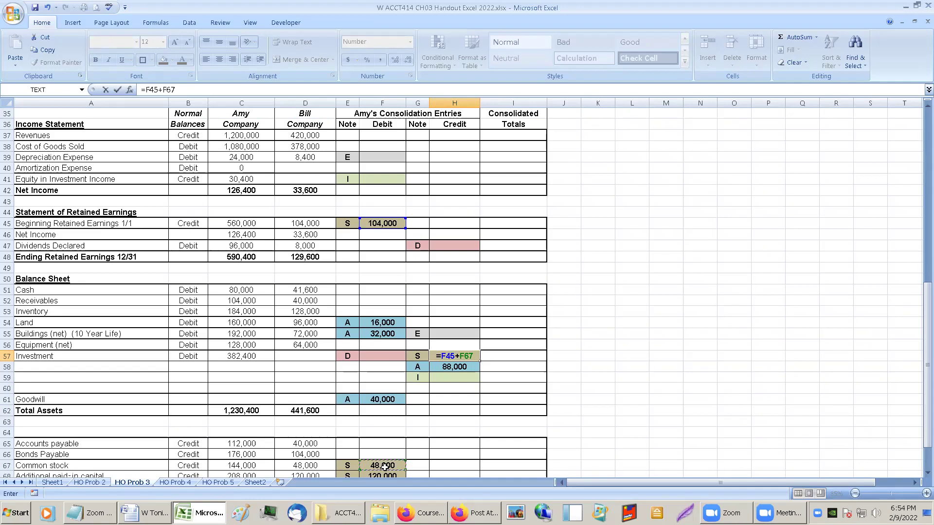
type("+")
left_click(383, 476)
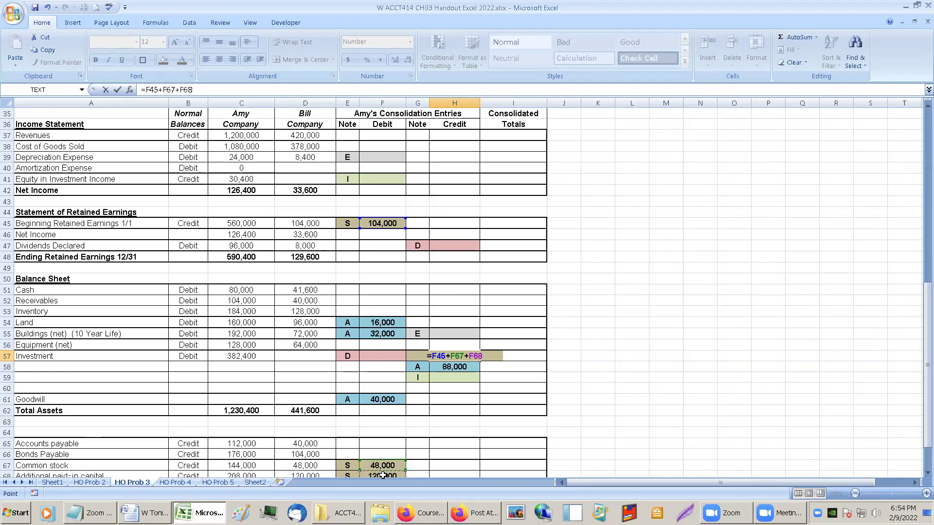
key("Return")
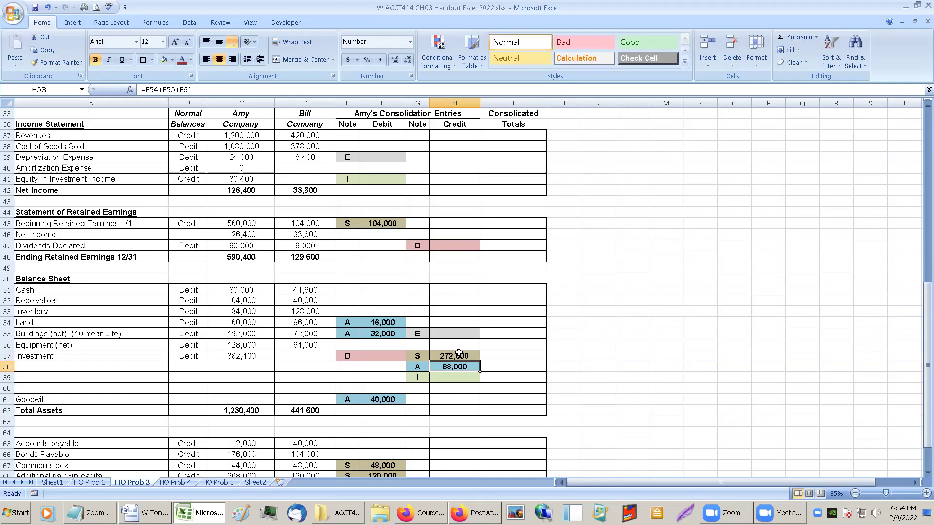
Link the I debit of Equity in Investment Income in F41 to Amy Company's balance with =C41.
left_click(453, 388)
left_click(453, 378)
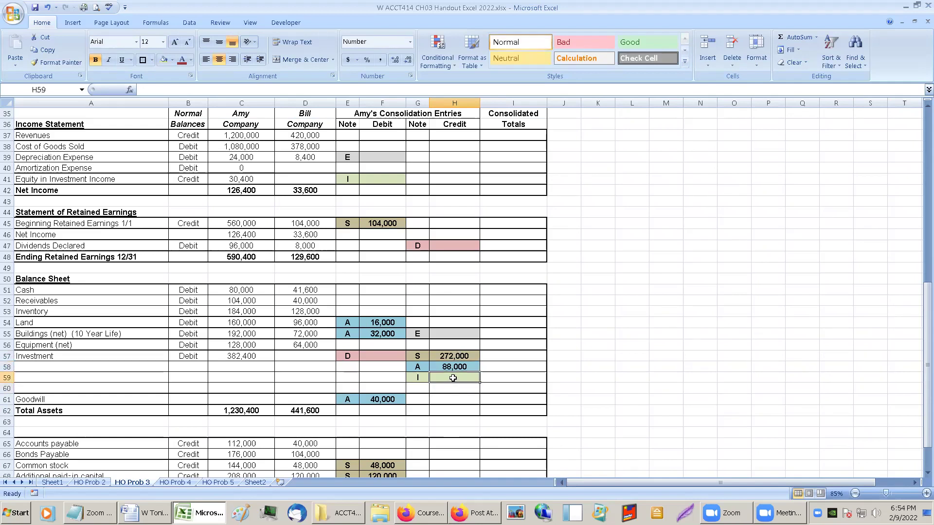
scroll(456, 371, "up", 1)
right_click(456, 371)
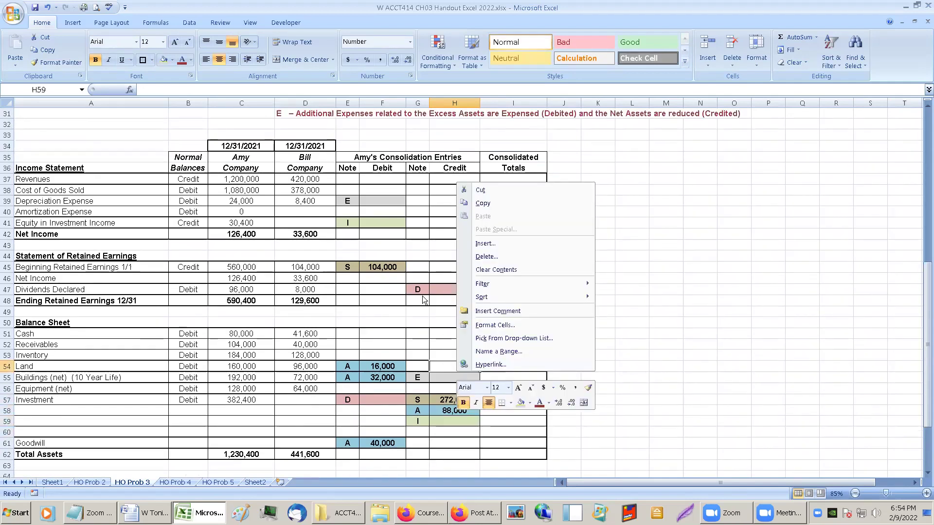
left_click(381, 223)
type("=")
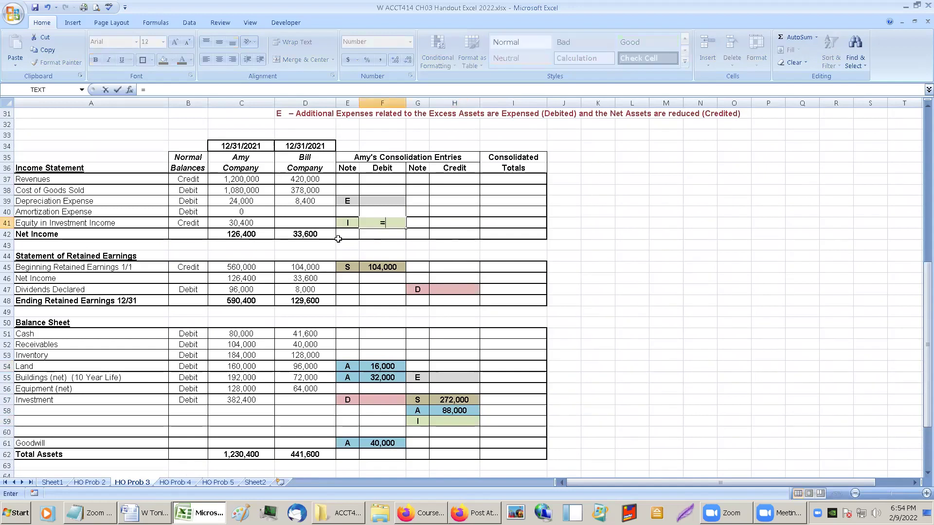
left_click(234, 222)
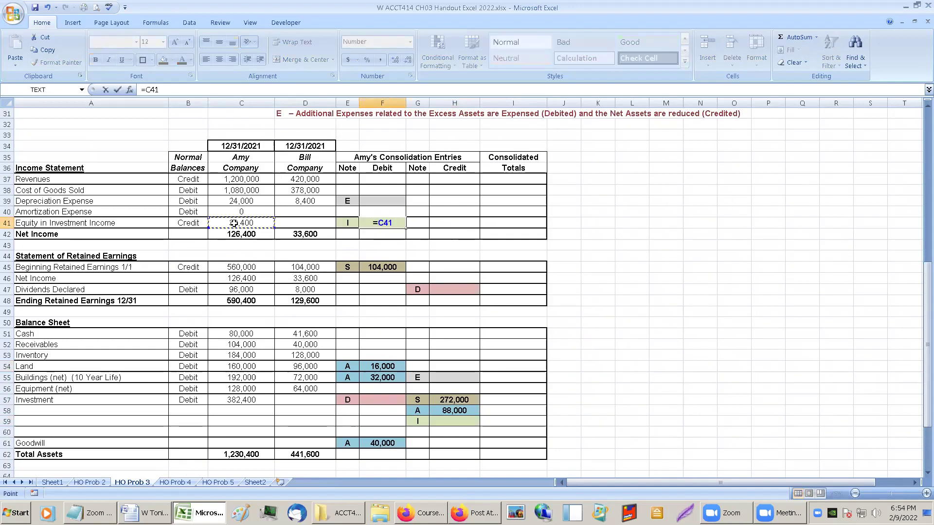
key("Return")
Link the Investment I credit in H59 to the Equity in Investment Income debit in F41.
scroll(389, 292, "down", 1)
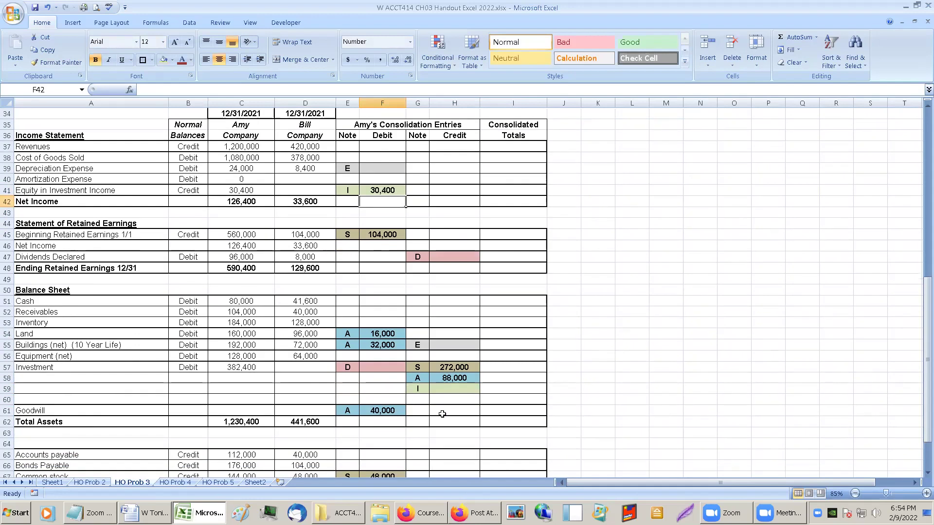
left_click(455, 389)
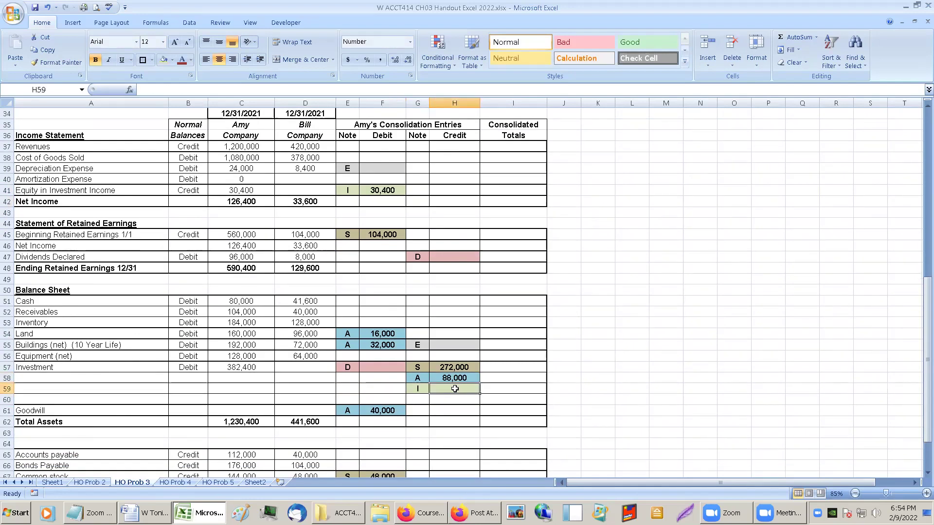
type("=")
left_click(374, 188)
key("Return")
left_click(381, 236)
scroll(385, 277, "up", 3)
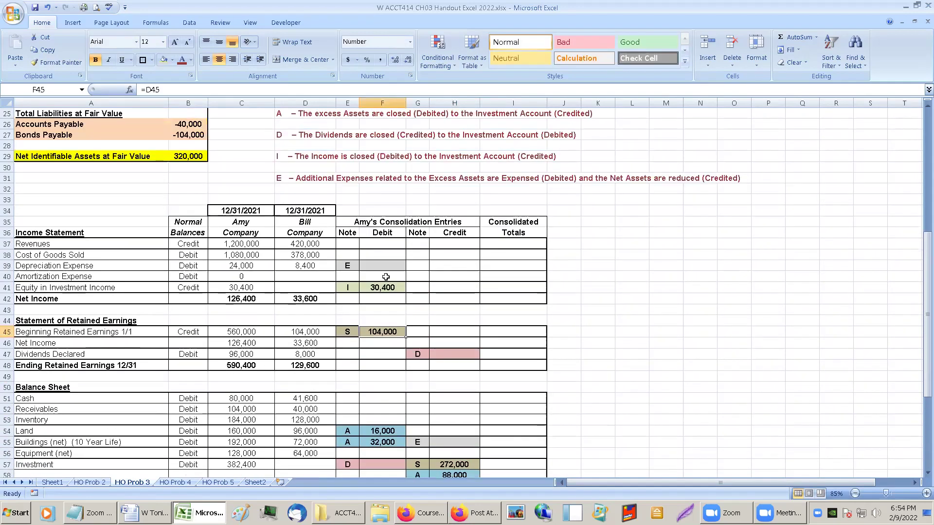
Copy the Building XS depreciation note block A30:C32 from the HO Prob 2 sheet to A30 on HO Prob 3.
scroll(386, 277, "up", 3)
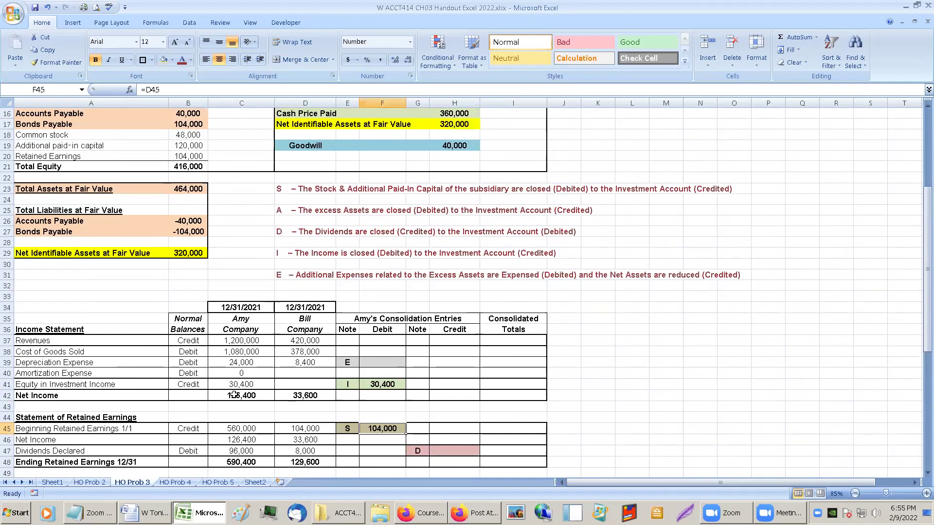
left_click(90, 483)
left_click(55, 386)
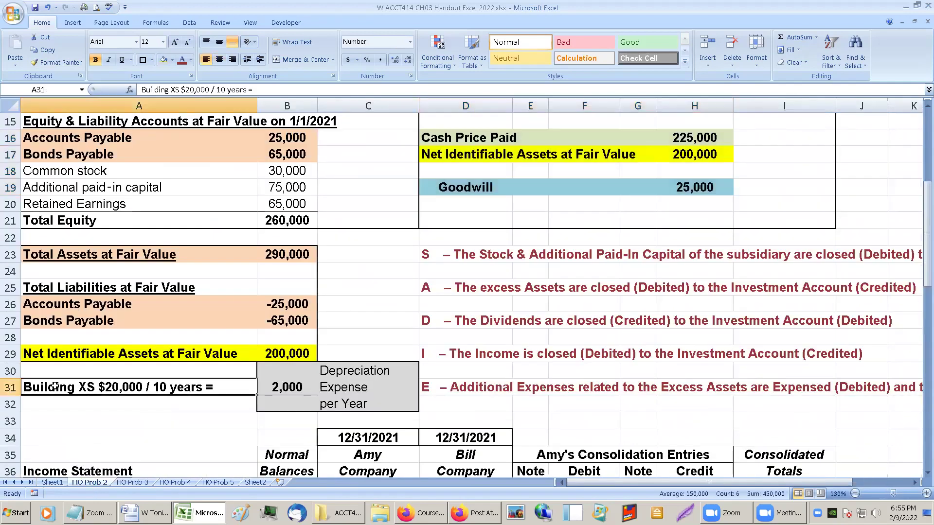
left_click_drag(57, 377, 344, 406)
key("ctrl+c")
left_click(121, 481)
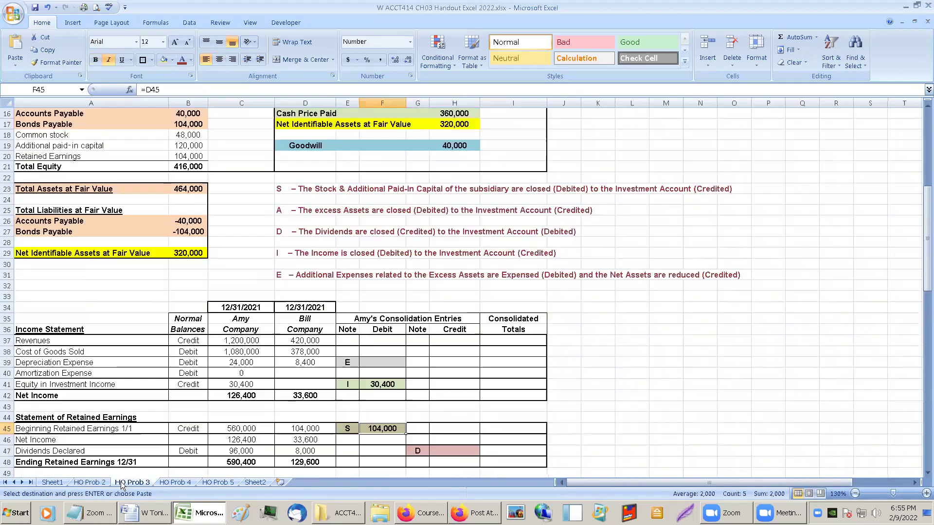
left_click(38, 266)
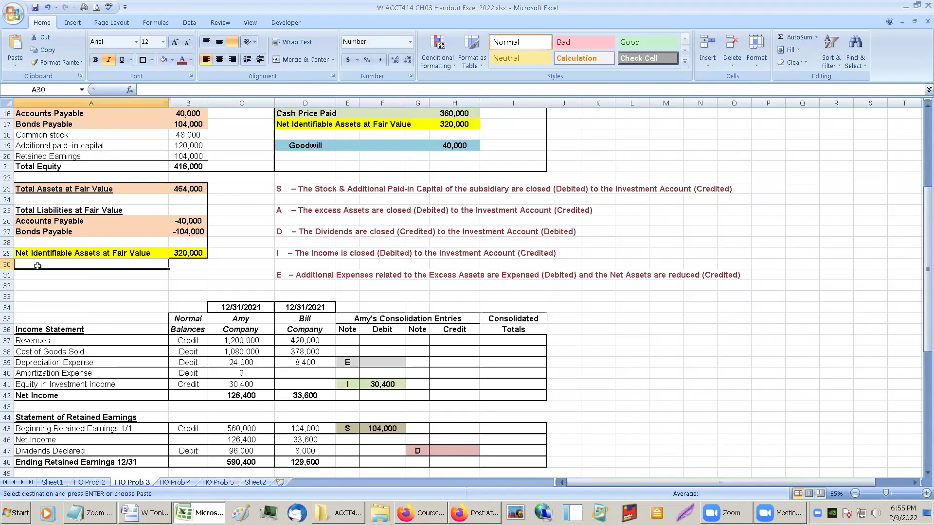
key("ctrl+v")
Change the excess amount in the A31 note to $32,000 and set the yearly depreciation expense in B31 to 3200.
left_click(70, 273)
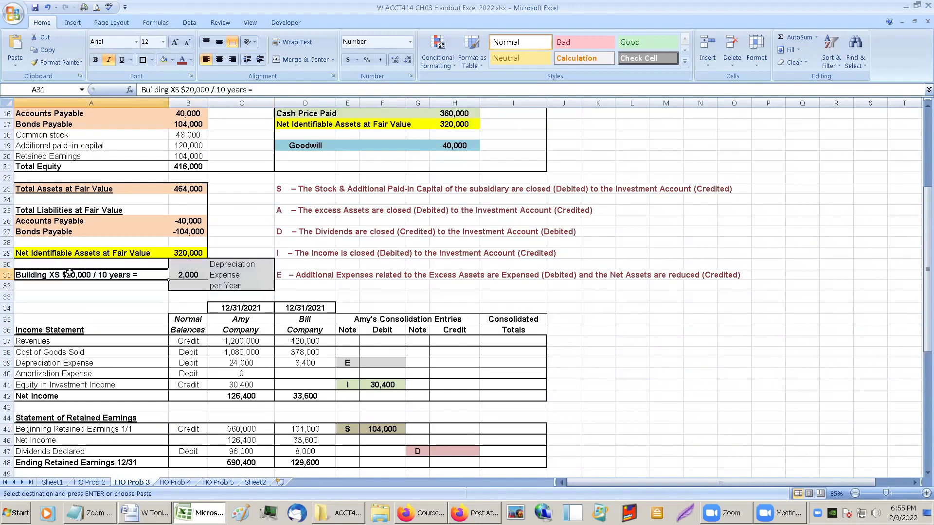
left_click(187, 90)
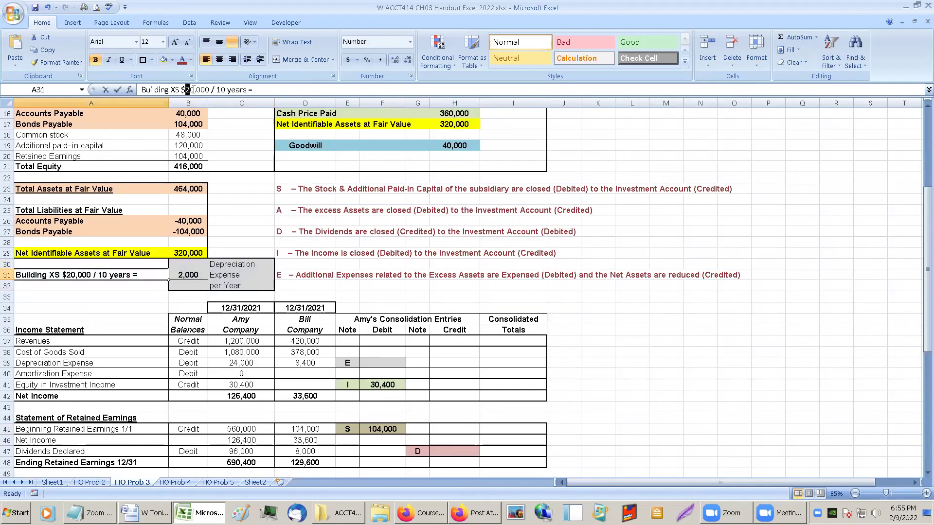
left_click_drag(193, 90, 194, 89)
type("32")
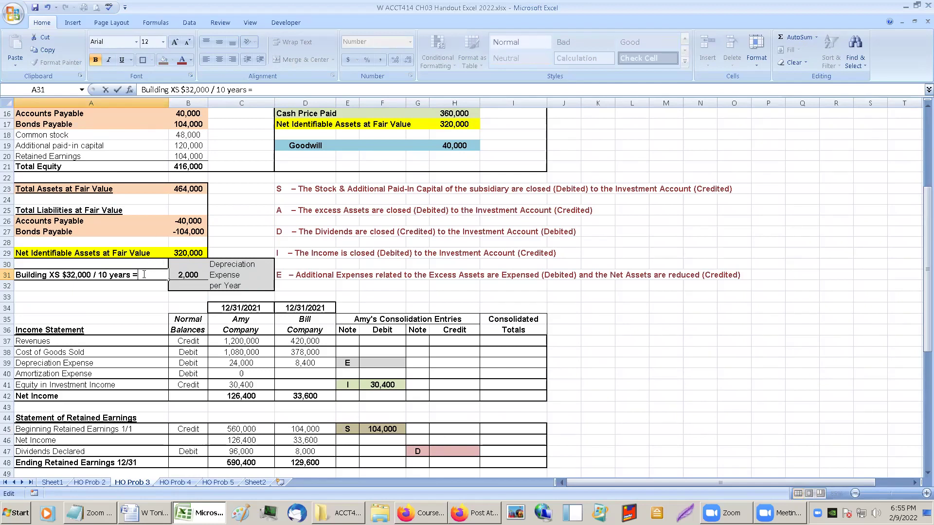
key("Return")
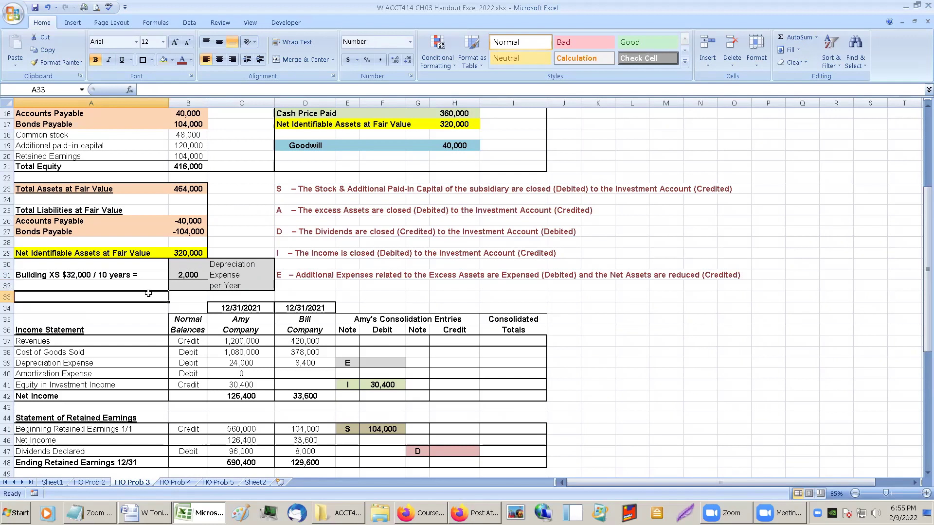
left_click(181, 276)
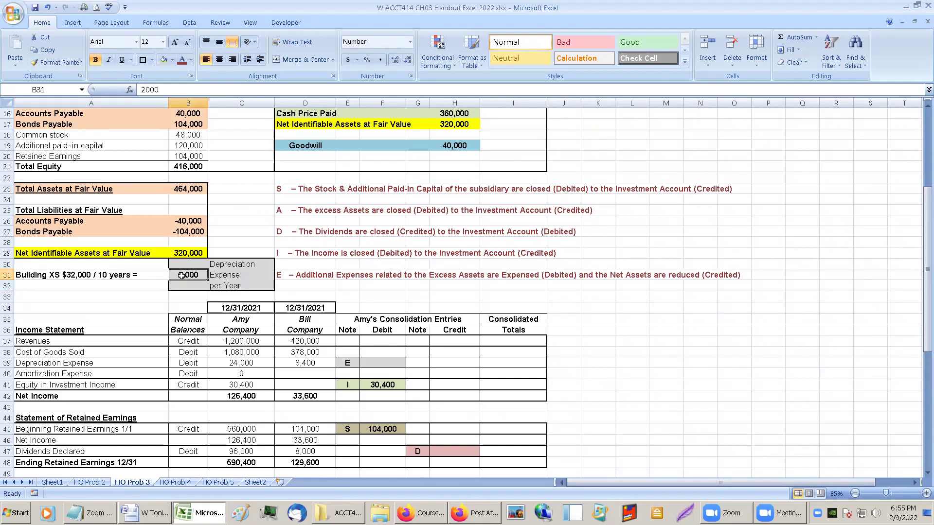
type("3200")
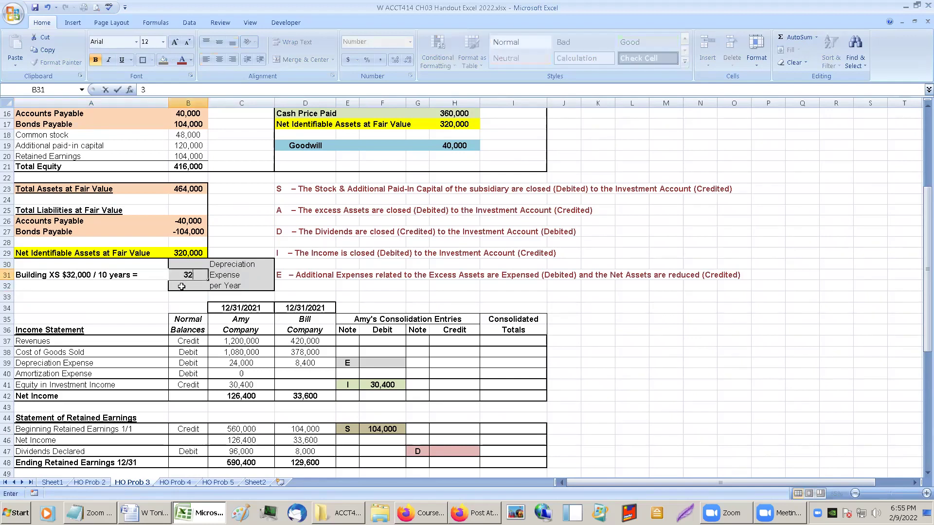
key("Return")
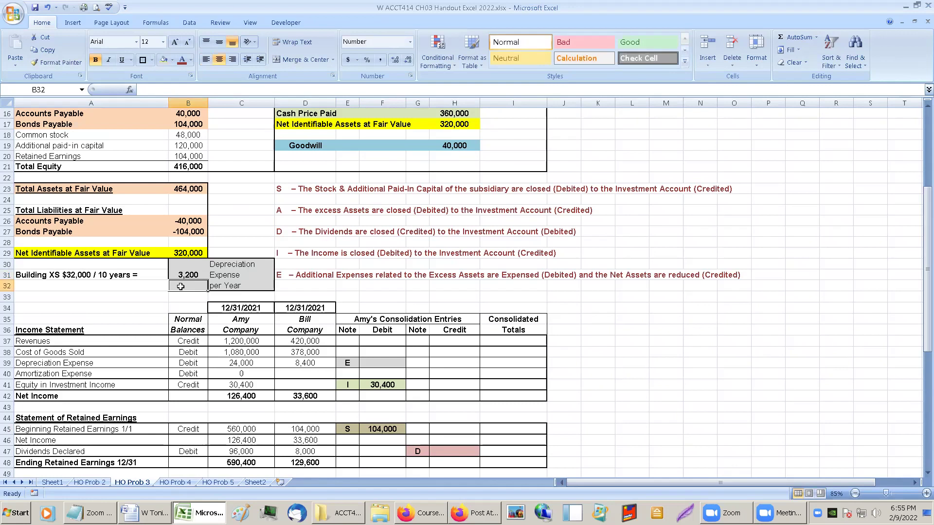
Enter 3200 as the E debit for Depreciation Expense in F39.
left_click(373, 364)
type("3200")
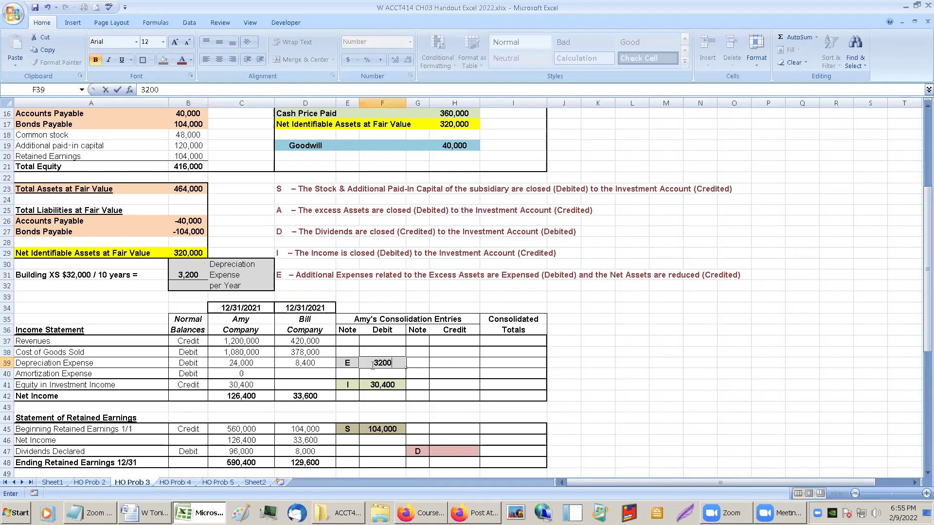
key("Return")
Link the Buildings E credit in H55 to the Depreciation Expense debit in F39.
scroll(417, 409, "down", 3)
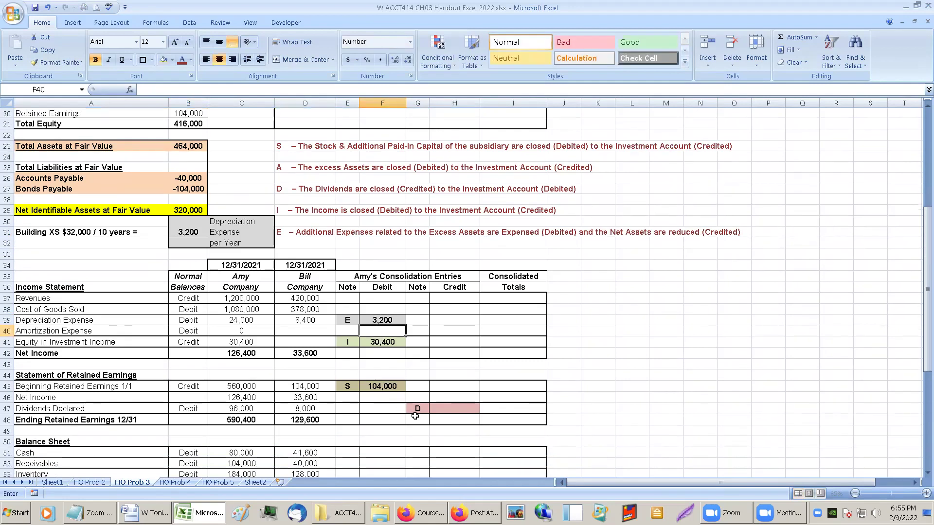
left_click(443, 452)
type("=")
scroll(384, 343, "up", 2)
left_click(378, 324)
key("Return")
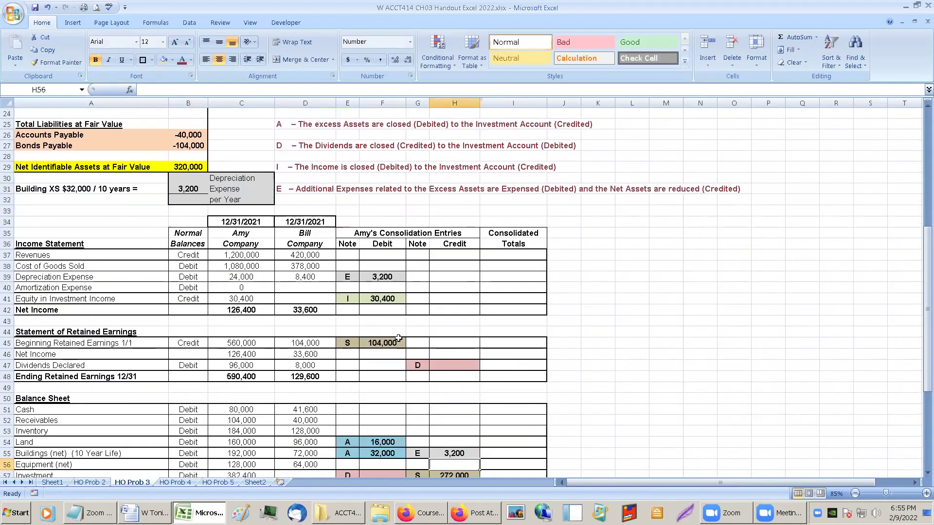
Link the D credit of Dividends Declared in H47 to Bill Company's dividends with =D47.
scroll(399, 337, "down", 3)
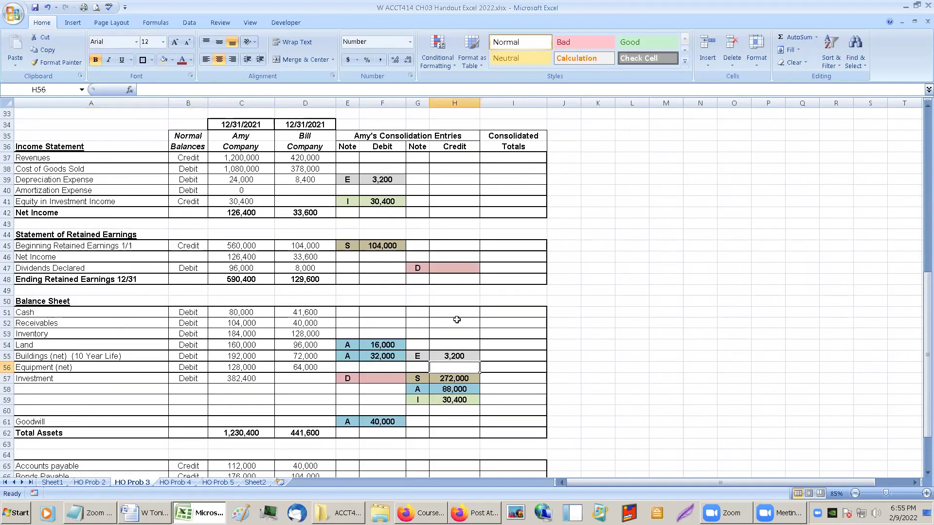
scroll(457, 320, "down", 2)
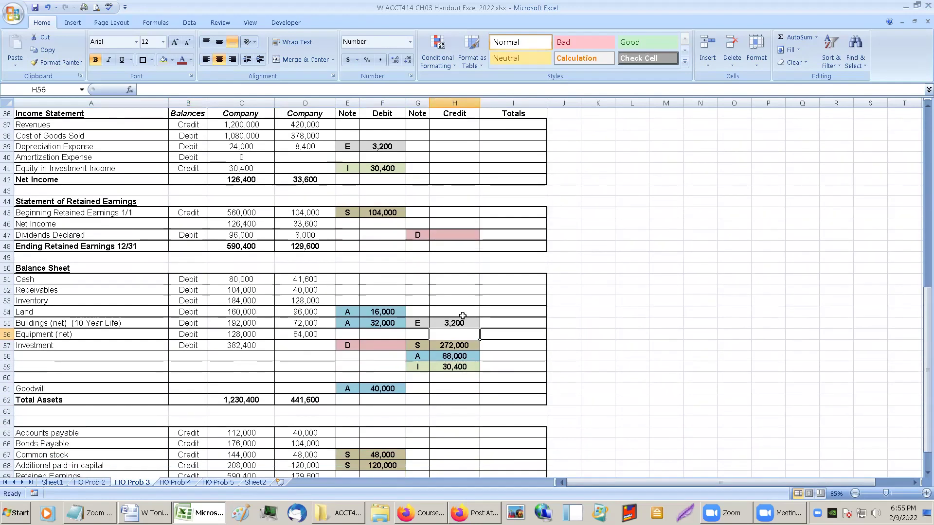
scroll(463, 316, "down", 1)
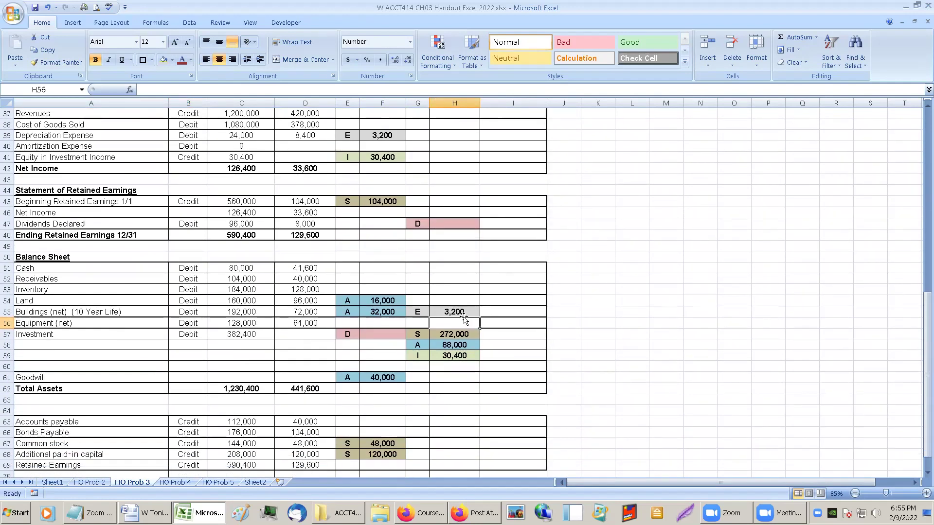
left_click(598, 200)
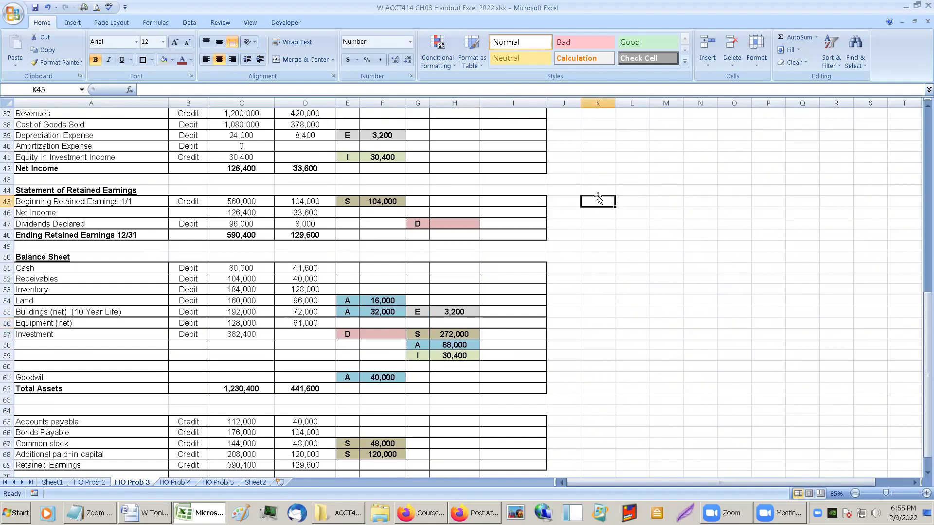
left_click(472, 227)
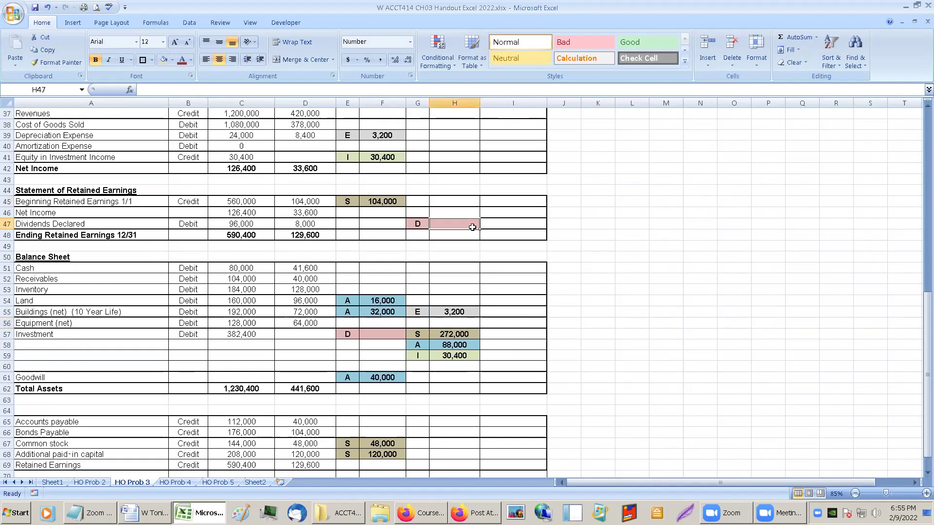
type("=")
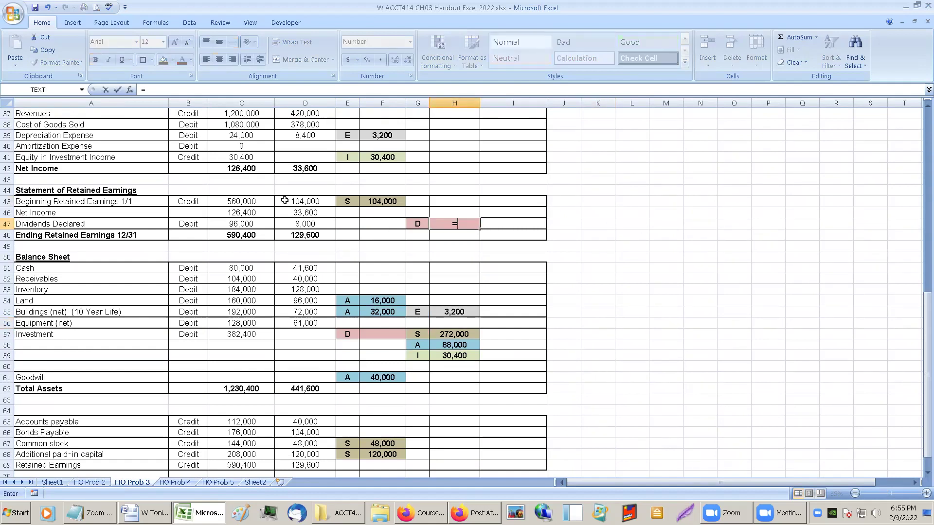
left_click(295, 223)
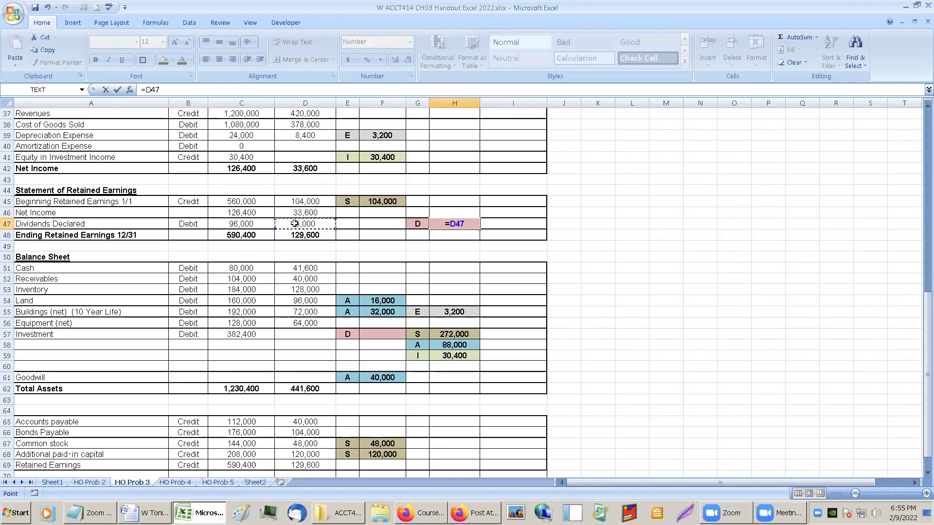
key("Return")
Link the Investment D debit in F57 to the Dividends Declared credit in H47.
left_click(375, 333)
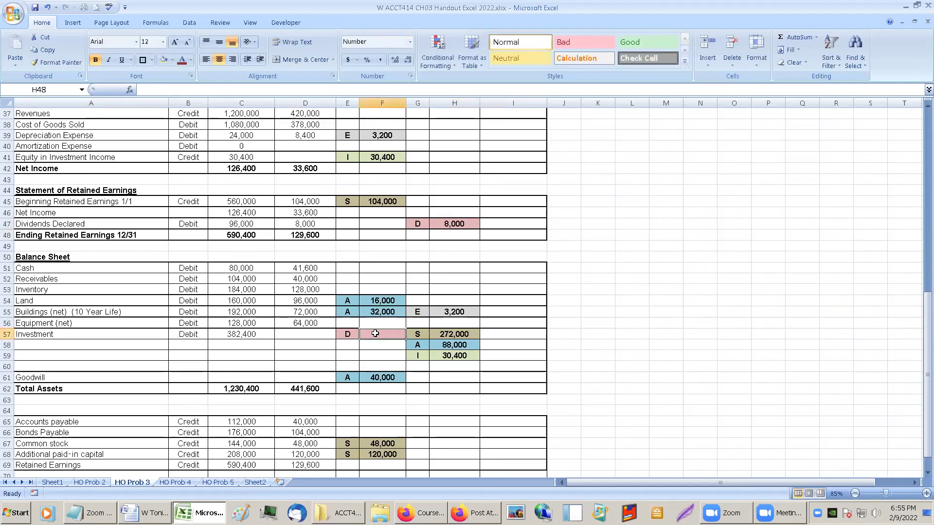
type("=")
left_click(460, 224)
key("Return")
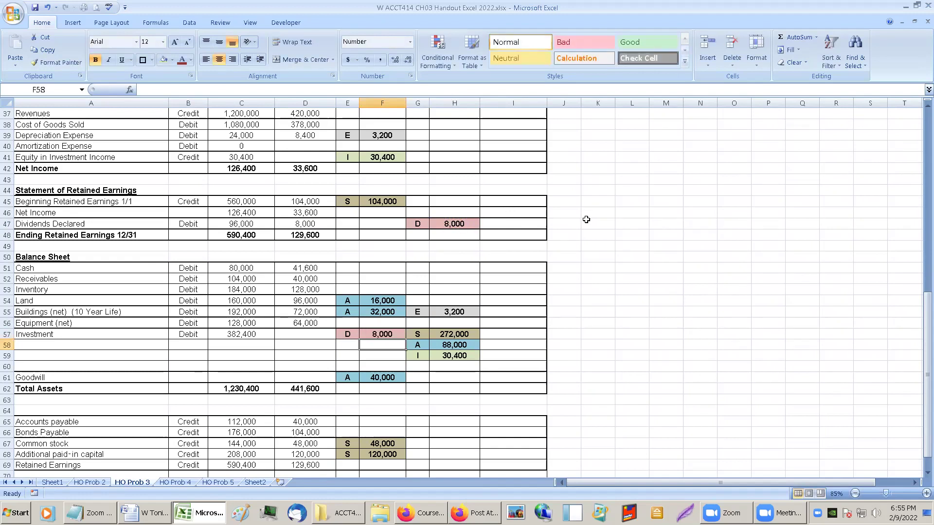
left_click(546, 232)
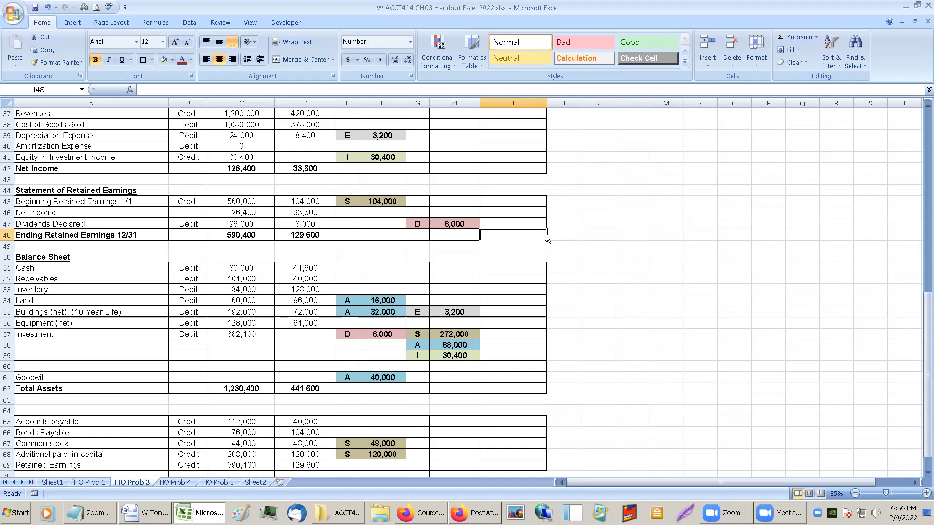
right_click(483, 179)
key("Escape")
left_click(578, 168)
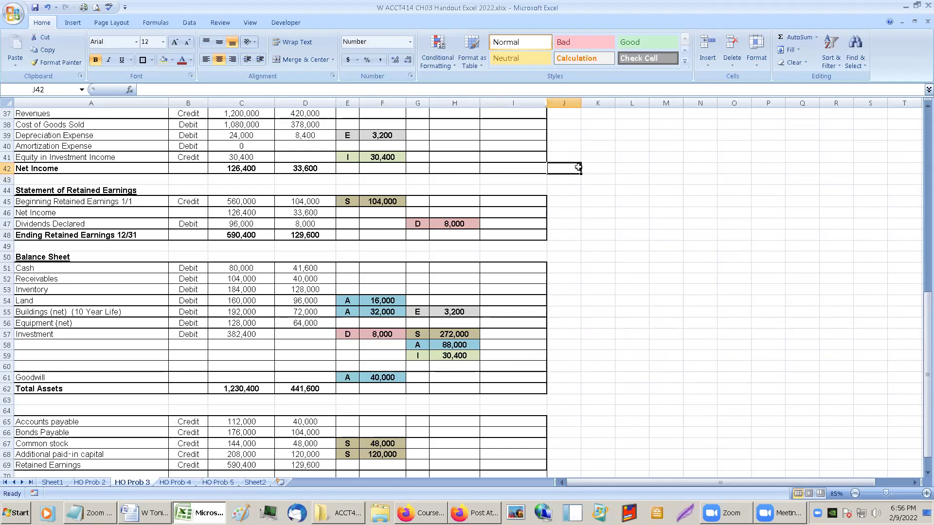
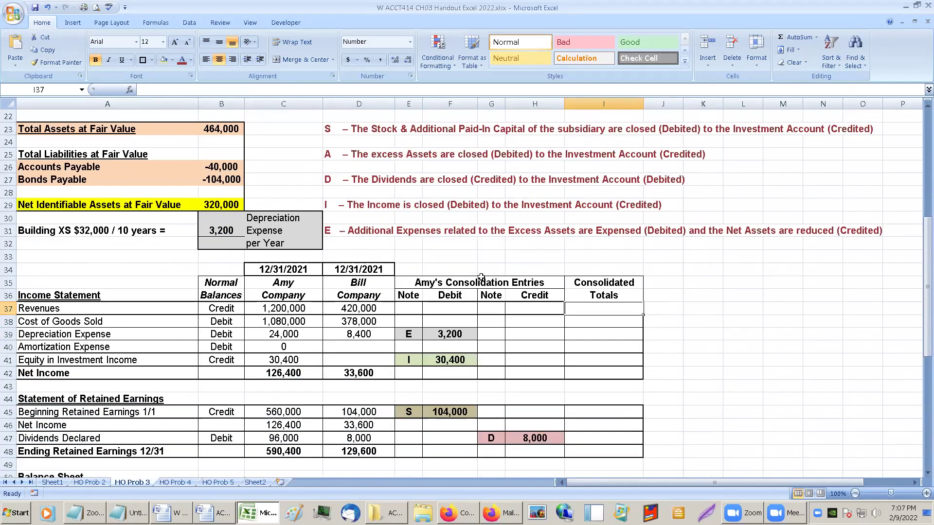
Review the S debits for Beginning Retained Earnings, Common stock and Additional paid-in capital against the Investment S credit.
scroll(416, 384, "down", 1)
left_click(415, 391)
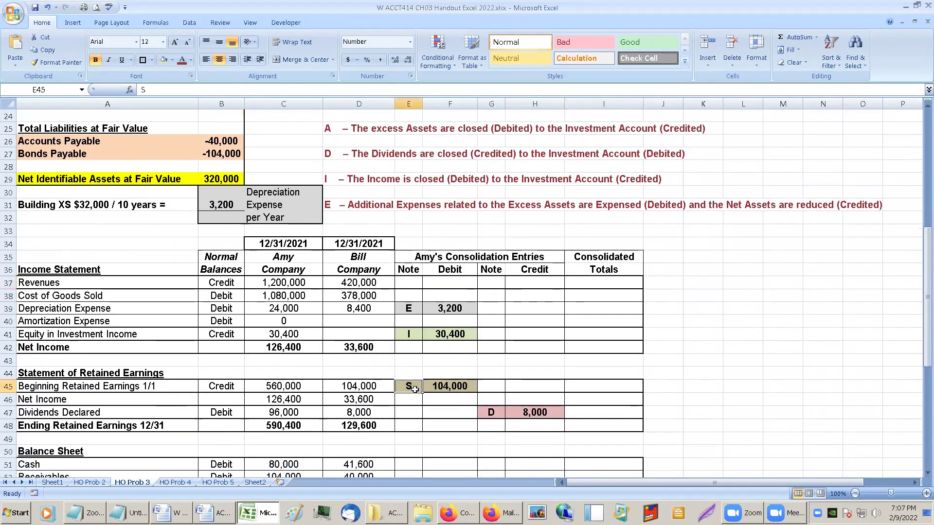
scroll(422, 353, "down", 5)
scroll(421, 353, "down", 2)
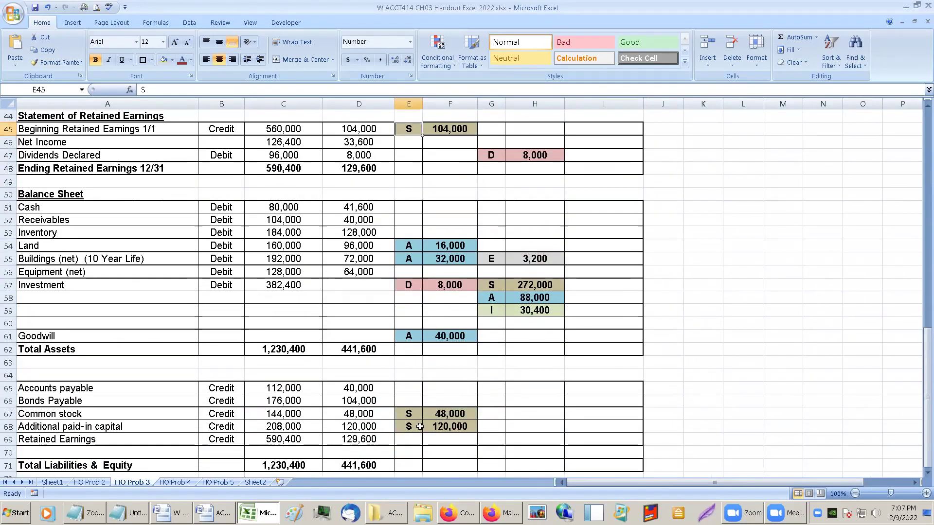
left_click_drag(408, 414, 447, 426)
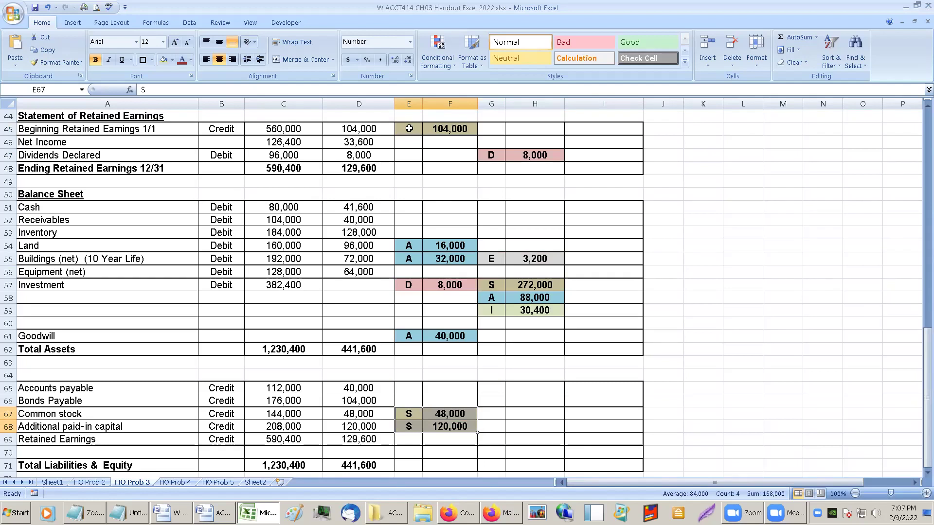
left_click(409, 128)
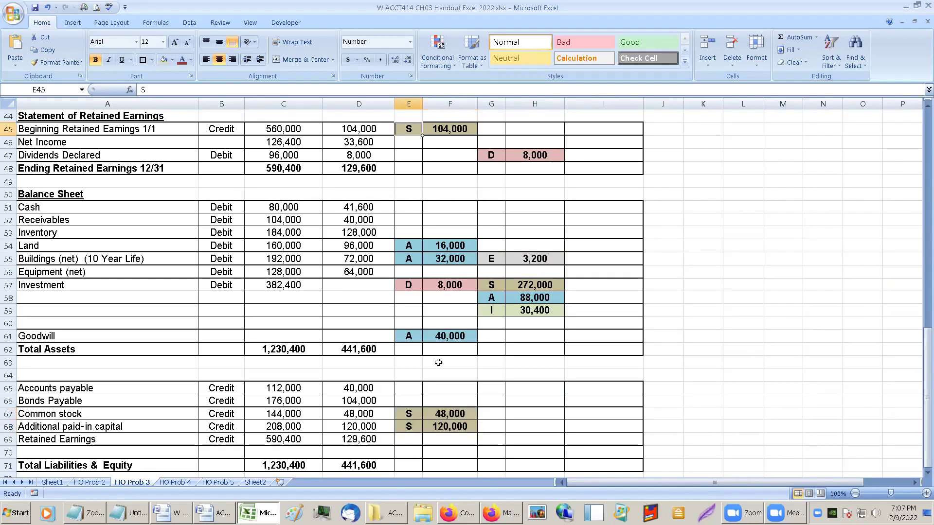
left_click(433, 414)
left_click(526, 284)
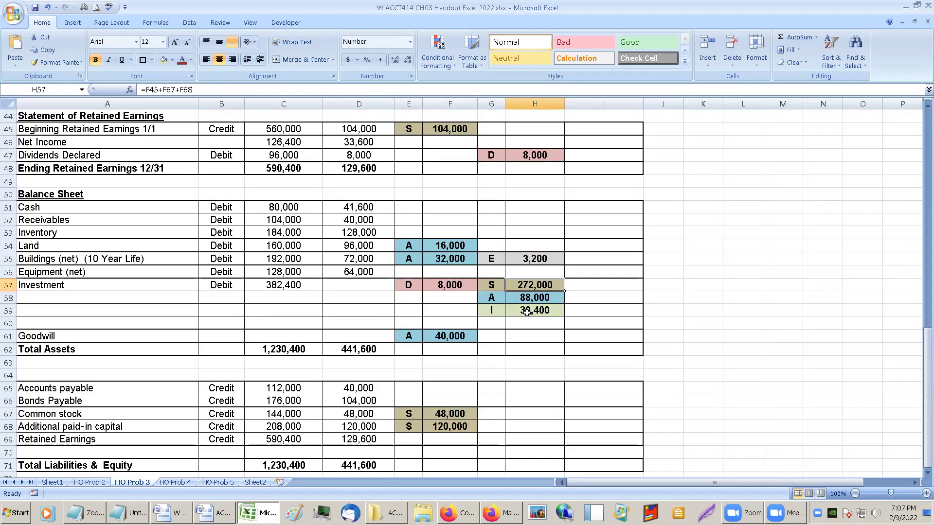
Review the A debits for Land, Buildings and Goodwill in the consolidation entries.
scroll(523, 317, "up", 1)
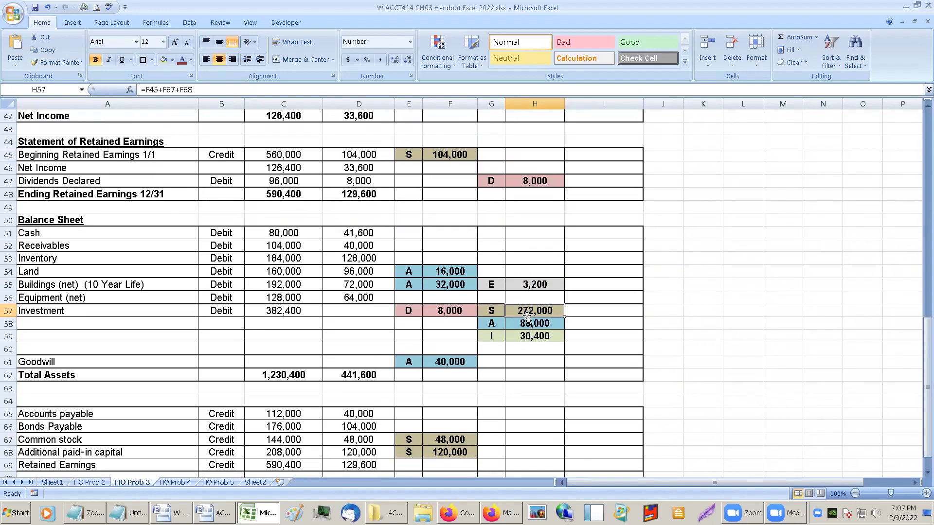
left_click(407, 271)
left_click_drag(407, 271, 432, 290)
scroll(431, 290, "down", 3)
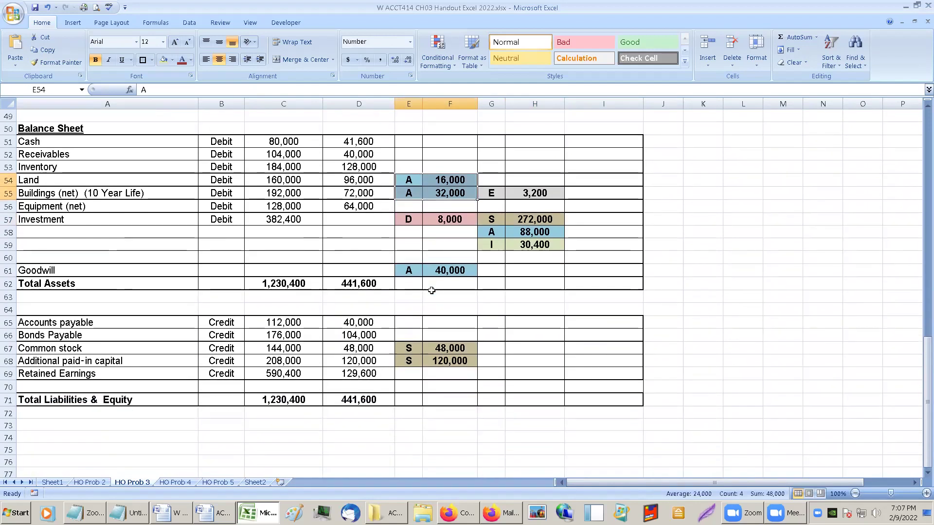
scroll(432, 287, "up", 1)
scroll(431, 285, "down", 2)
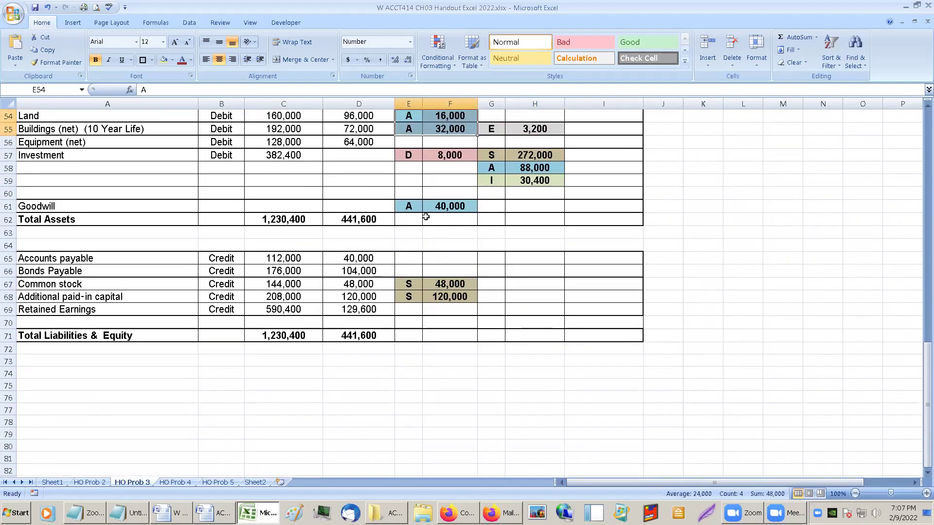
left_click_drag(410, 206, 449, 207)
scroll(462, 327, "up", 5)
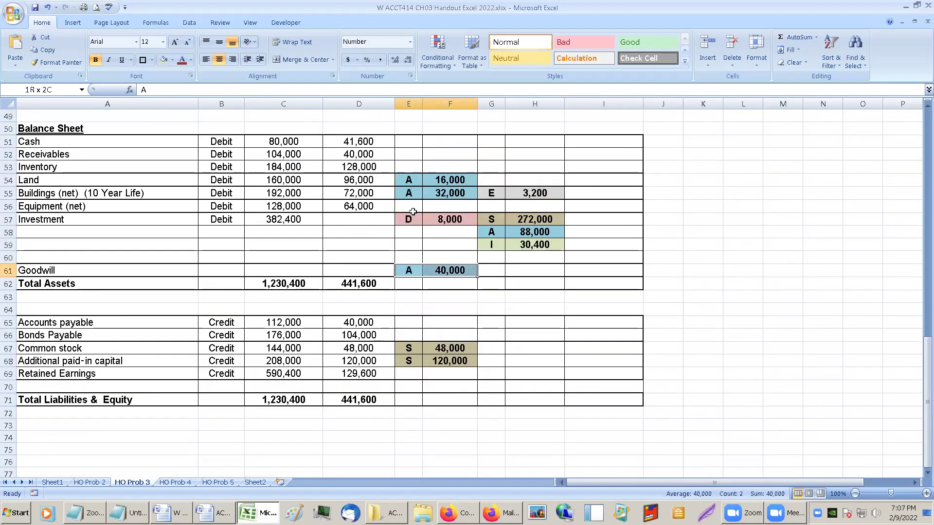
Review the goodwill calculation from Net Identifiable Assets at Fair Value and Cash Price Paid.
scroll(405, 202, "up", 7)
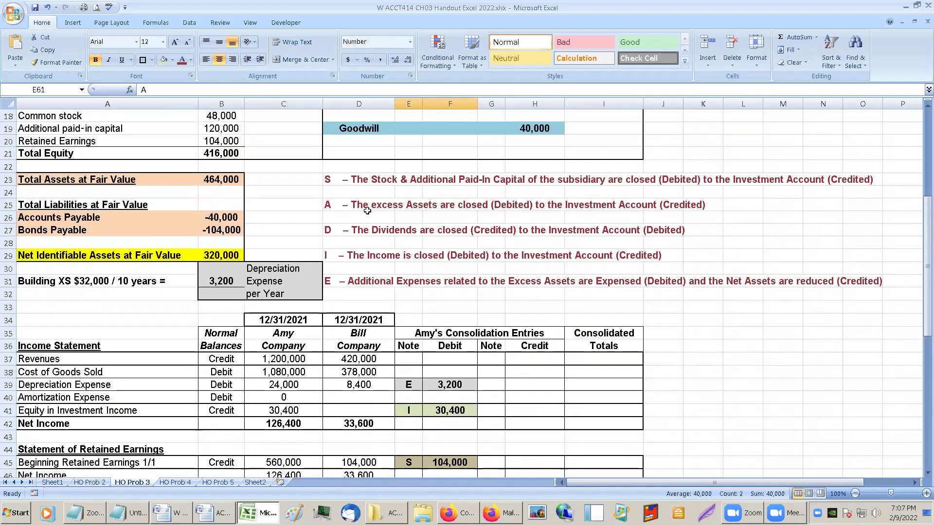
left_click(213, 252)
scroll(257, 229, "up", 1)
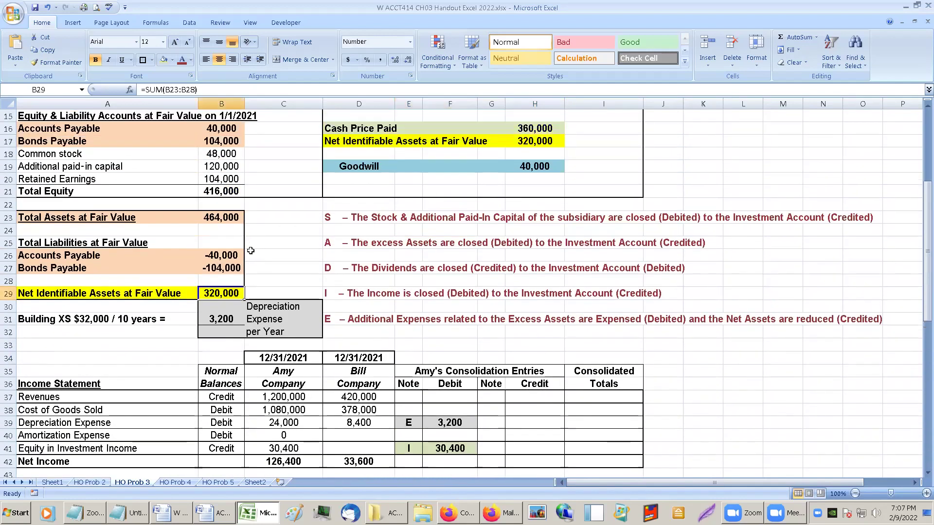
left_click(142, 288)
left_click(211, 287)
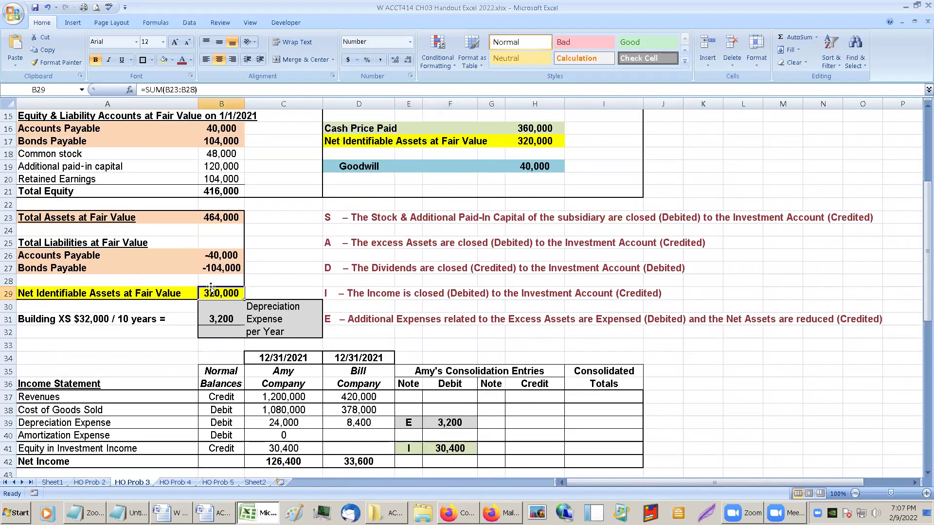
left_click(547, 130)
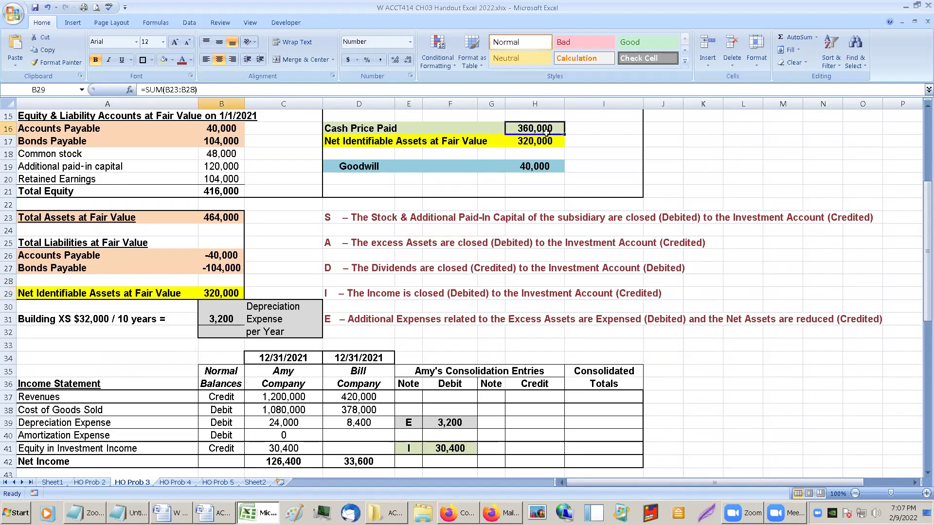
left_click(546, 142)
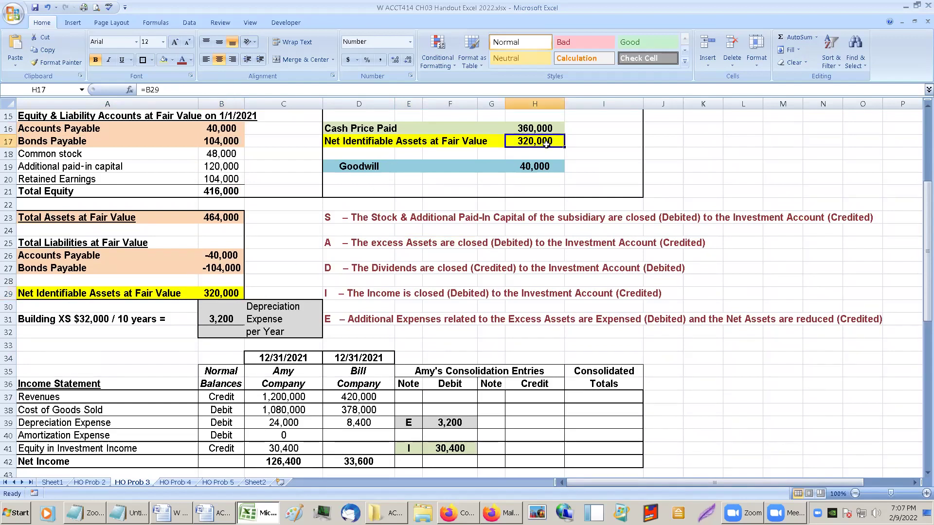
left_click(543, 129)
left_click(537, 167)
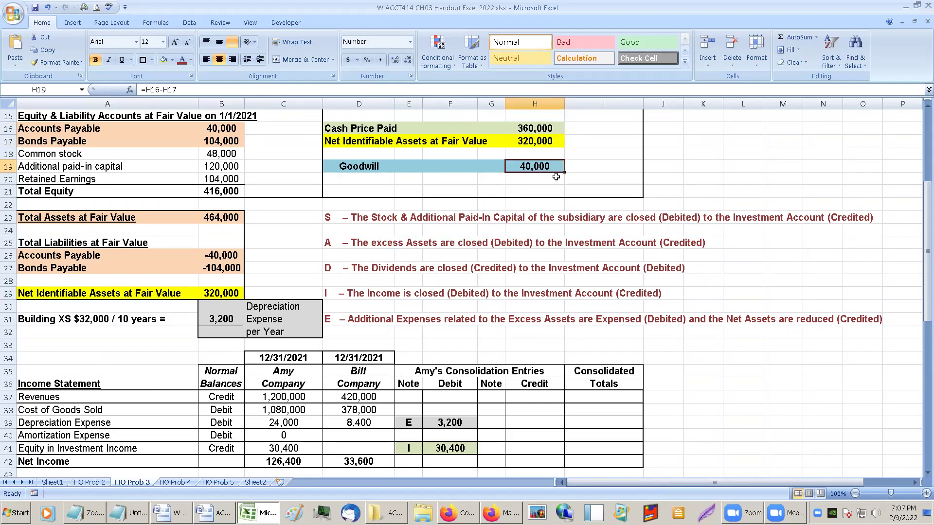
Left-align the Goodwill label in D19 and change its text to "Goodwill (Unidentified)".
left_click(368, 167)
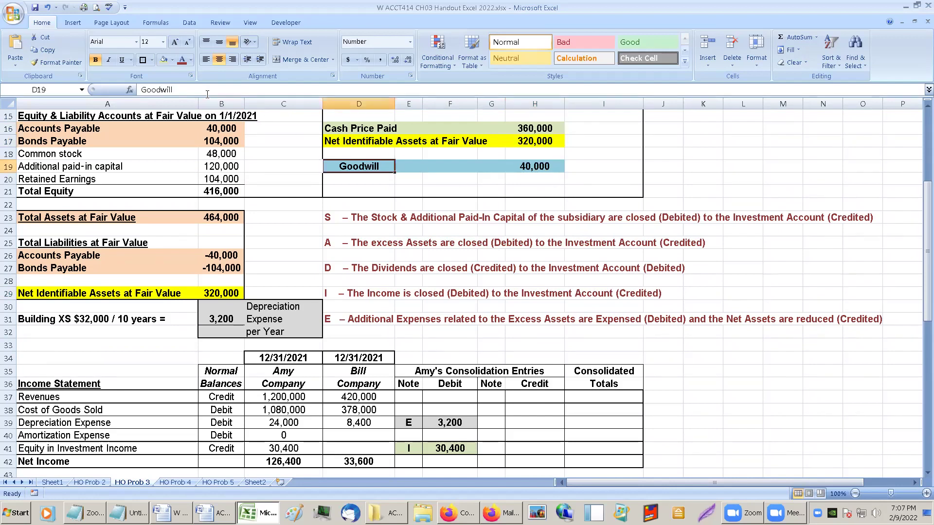
left_click(205, 59)
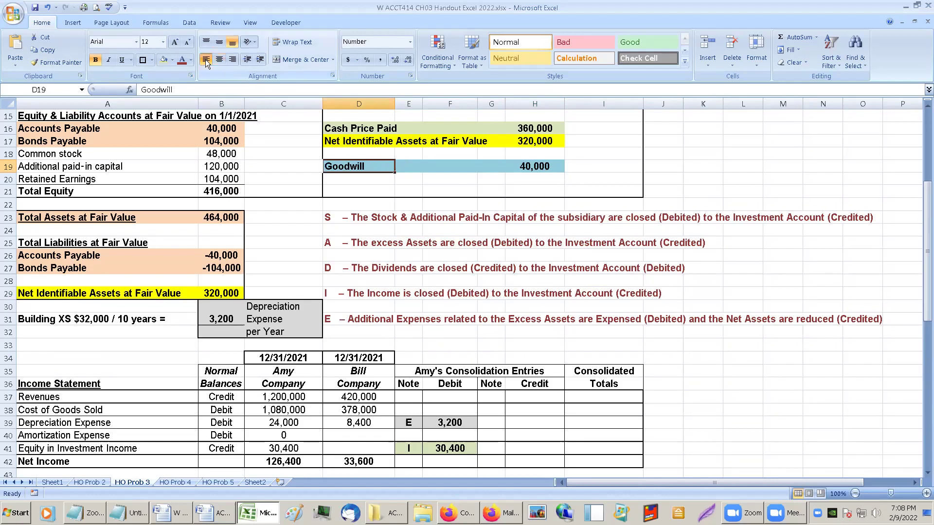
left_click(238, 94)
type("(")
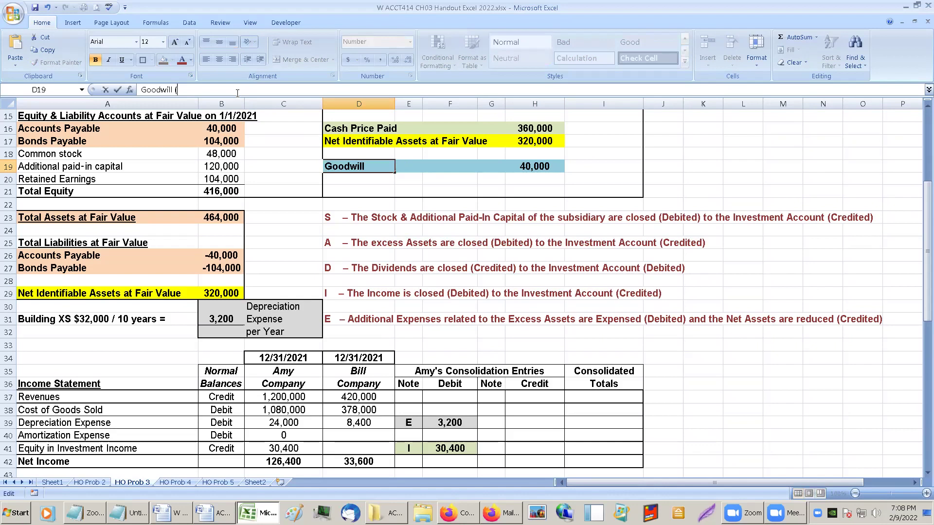
type("Unide")
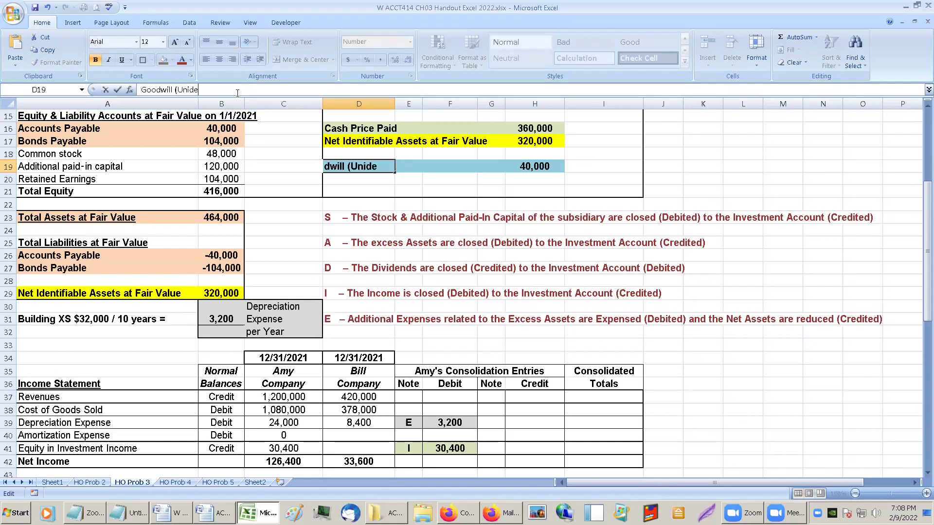
type("ntified)")
key("ctrl+Return")
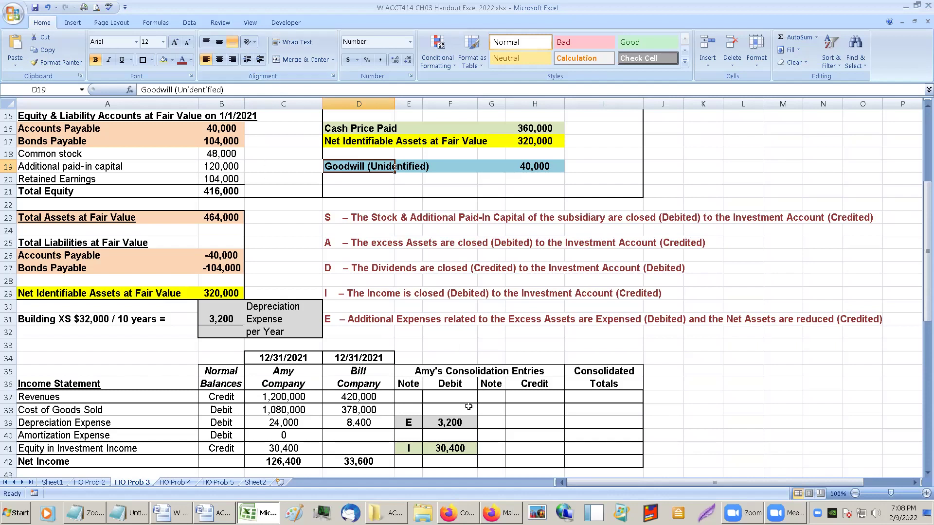
Review the D credit for Dividends Declared against the D debit for Investment.
left_click(448, 412)
scroll(448, 412, "down", 6)
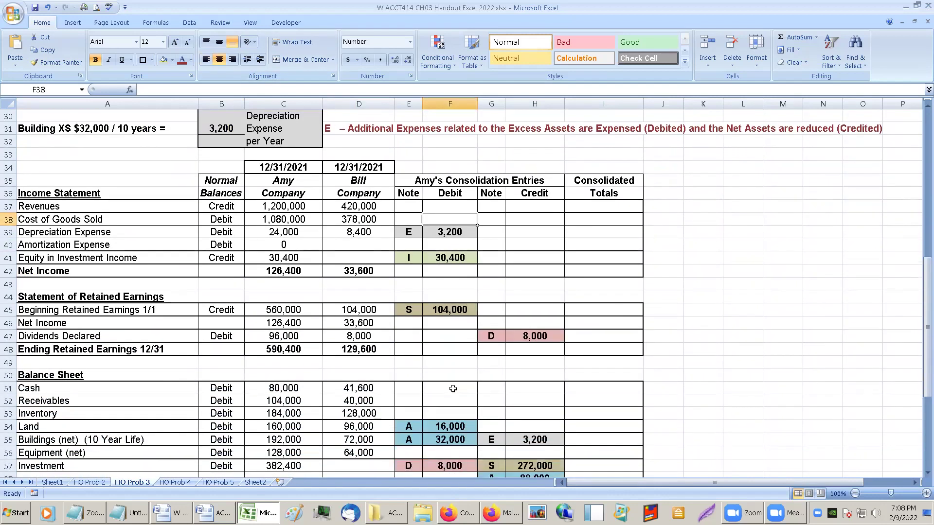
left_click(440, 457)
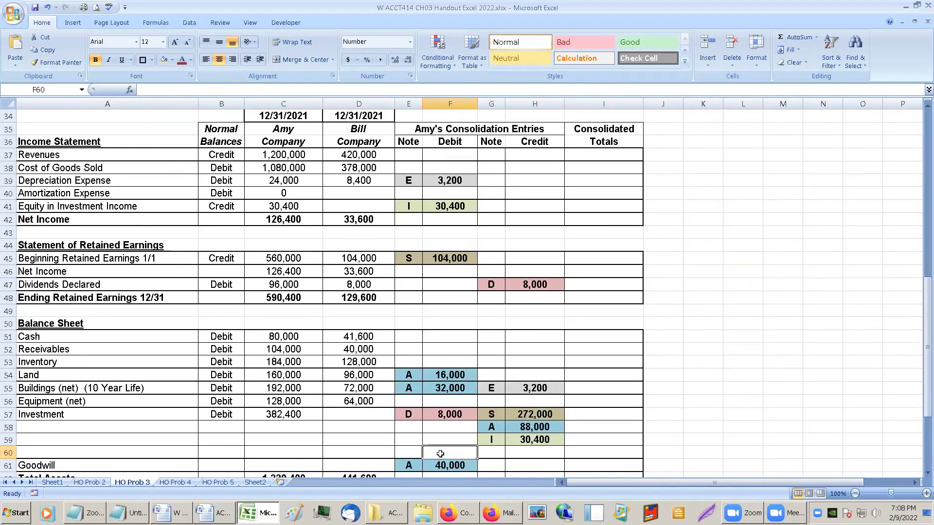
left_click(415, 417)
scroll(423, 404, "up", 1)
left_click_drag(491, 310, 535, 311)
left_click_drag(399, 440, 464, 440)
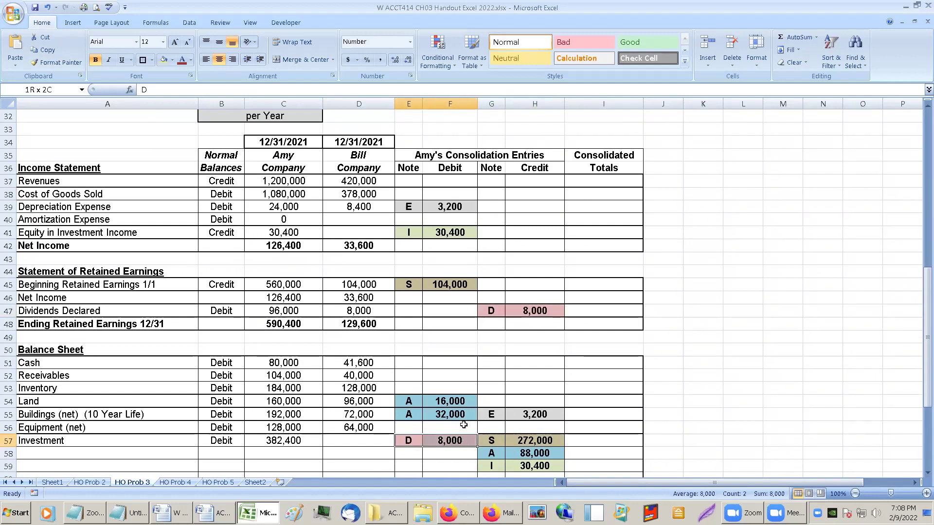
Check the Dividends amount in the Investment example on Sheet2 and return to HO Prob 3.
left_click(262, 483)
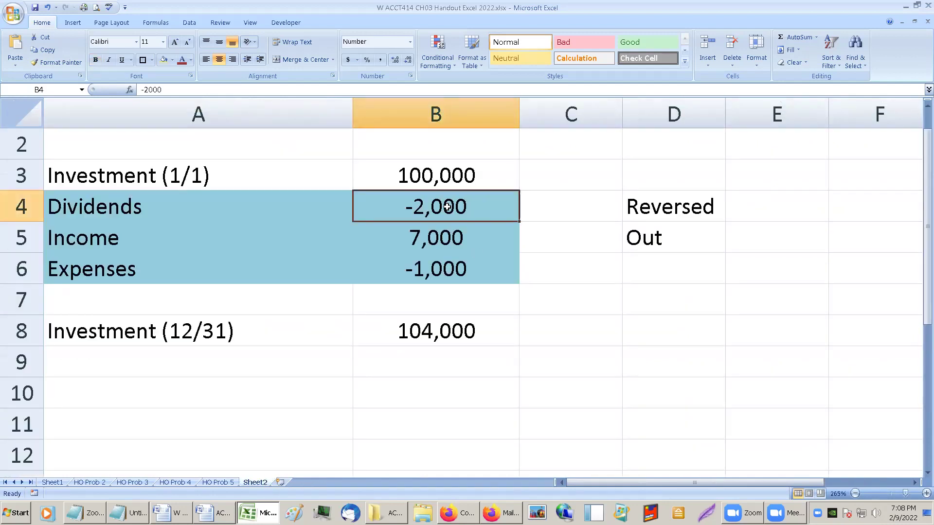
left_click(541, 205)
left_click(472, 208)
left_click(132, 482)
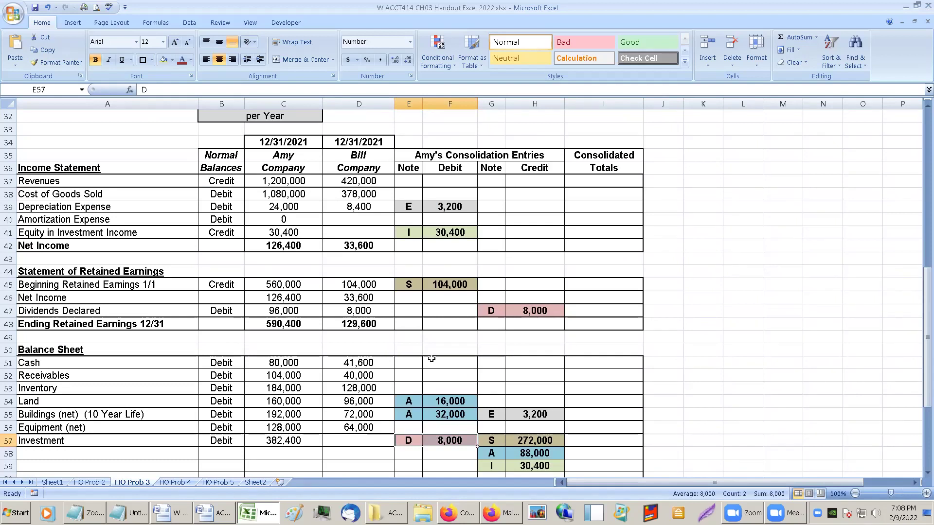
Review the I debit for Equity in Investment Income against the I credit for Investment.
scroll(427, 356, "up", 3)
left_click(407, 321)
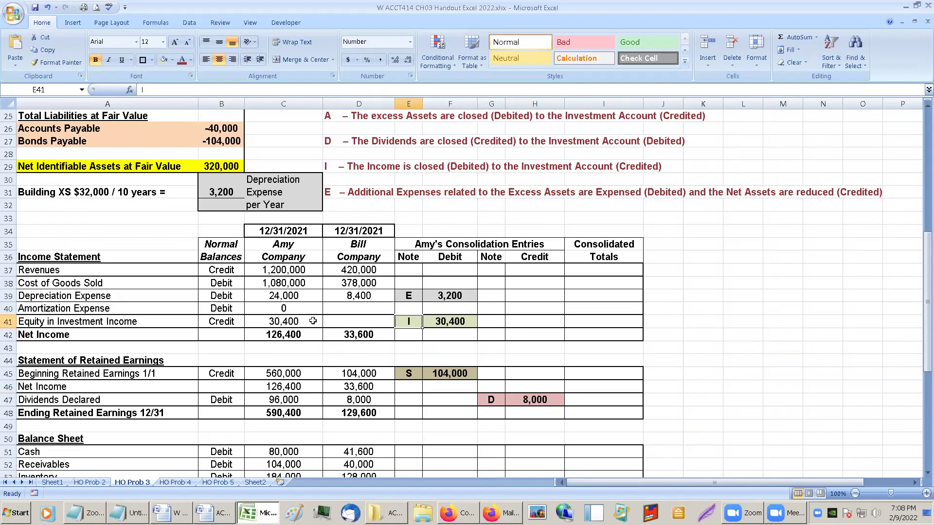
double_click(292, 321)
left_click(452, 322)
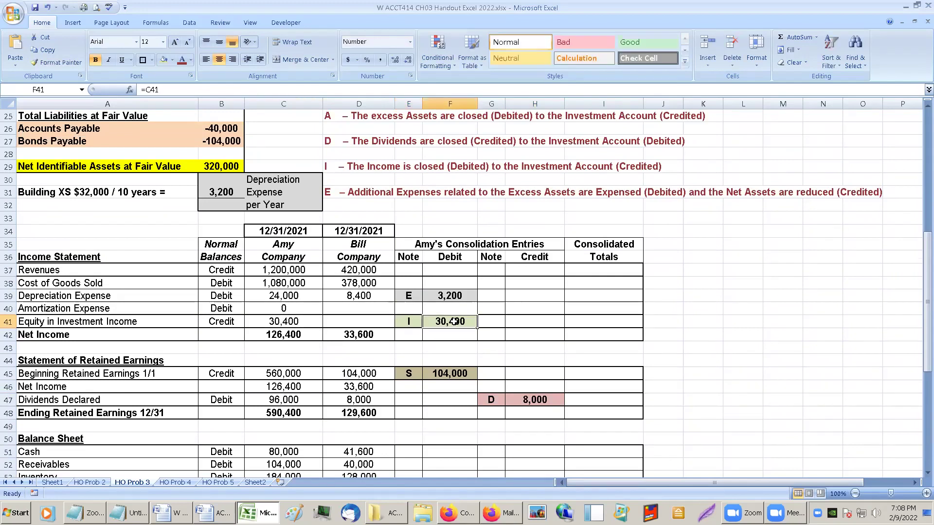
scroll(528, 419, "down", 2)
left_click(535, 466)
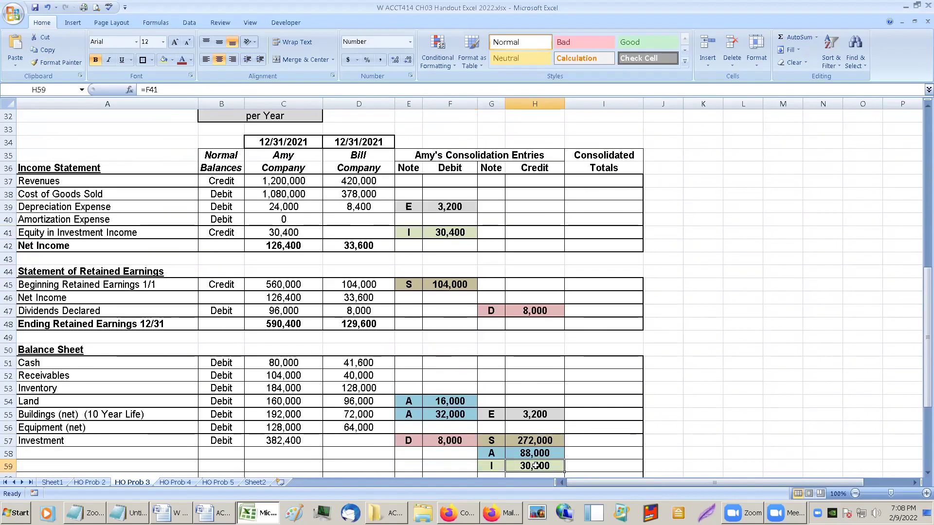
Shade the Land and Buildings rows of the fair value asset list, A10:C11, gray.
scroll(518, 429, "up", 1)
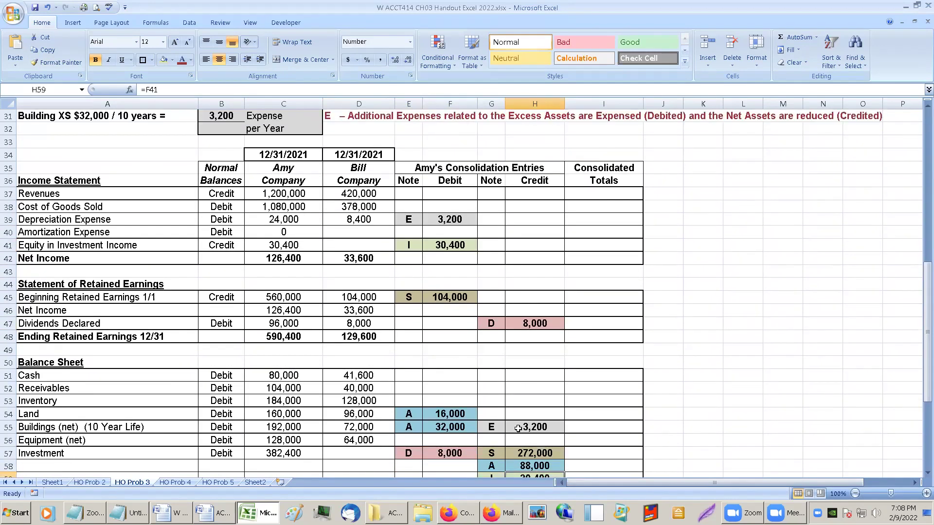
scroll(518, 428, "up", 3)
left_click(57, 230)
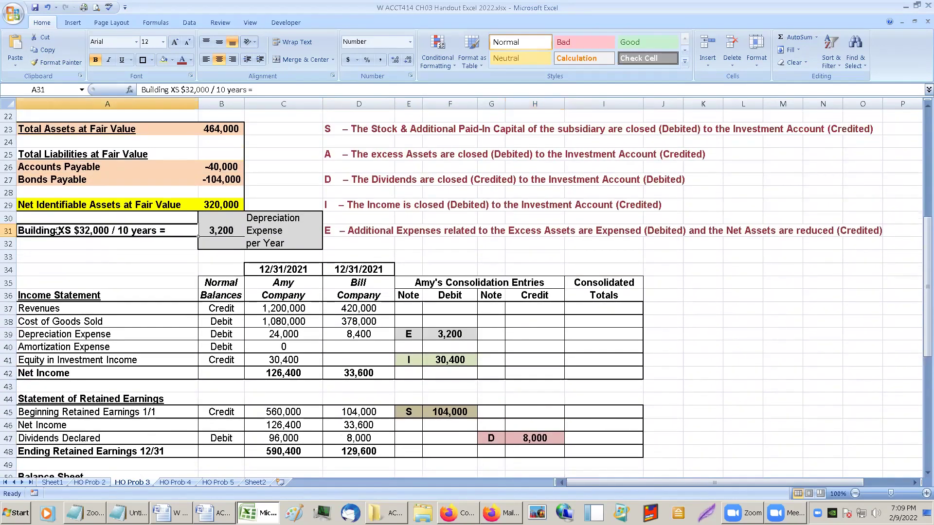
right_click(58, 231)
scroll(51, 235, "up", 2)
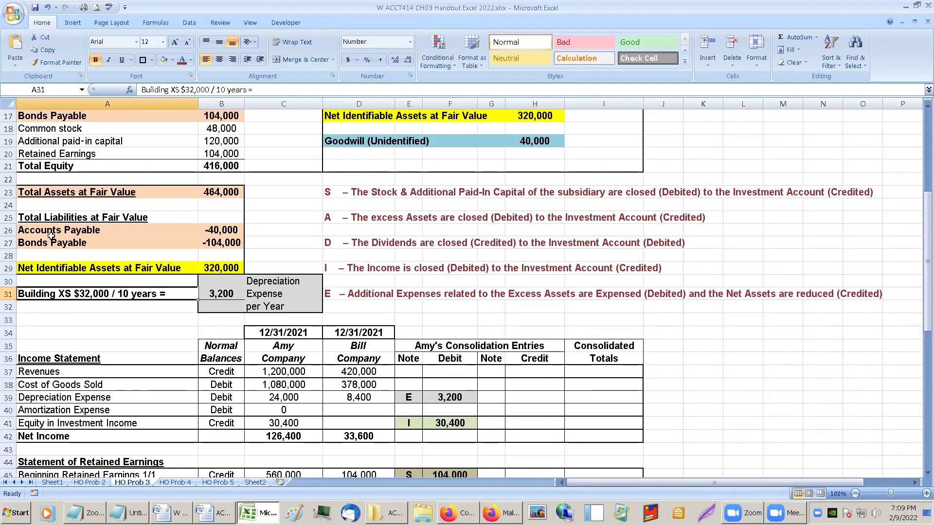
scroll(51, 236, "up", 2)
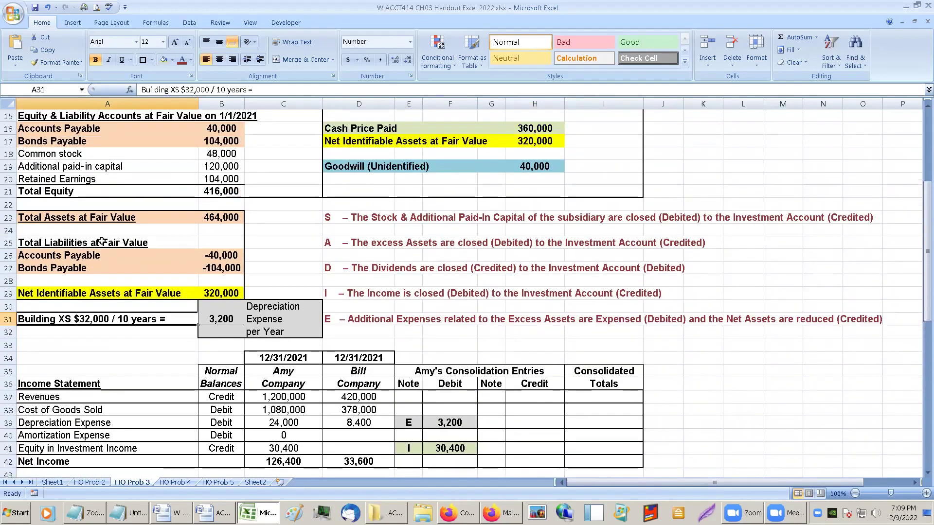
scroll(102, 241, "up", 1)
scroll(102, 240, "up", 5)
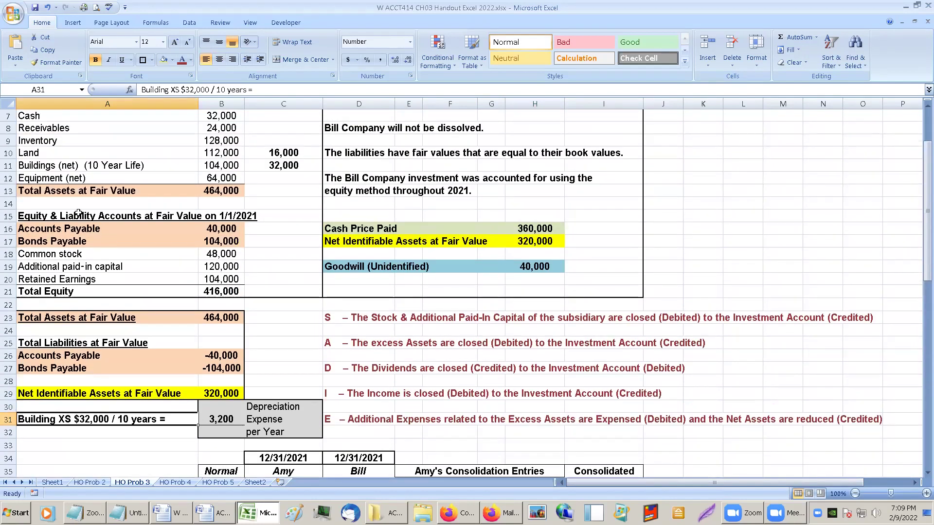
left_click_drag(21, 155, 255, 165)
right_click(256, 166)
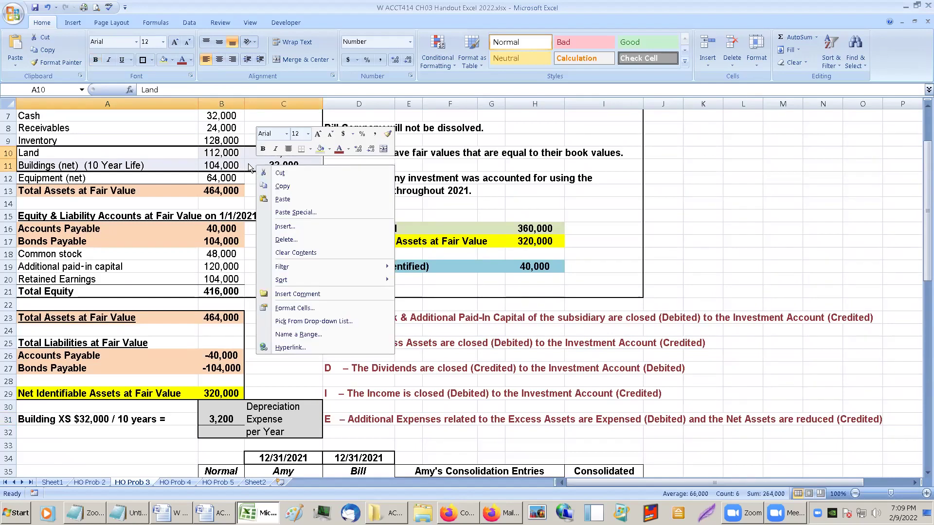
left_click(235, 407)
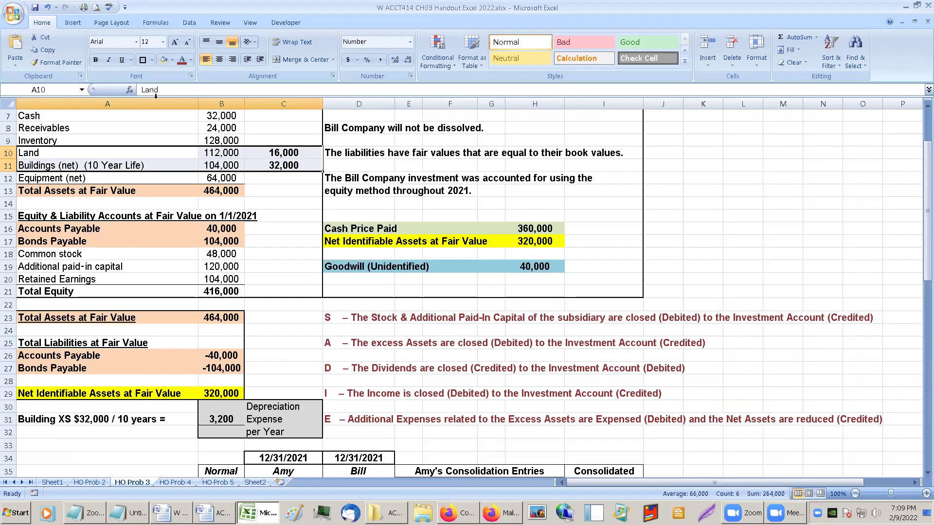
left_click(164, 58)
left_click(140, 230)
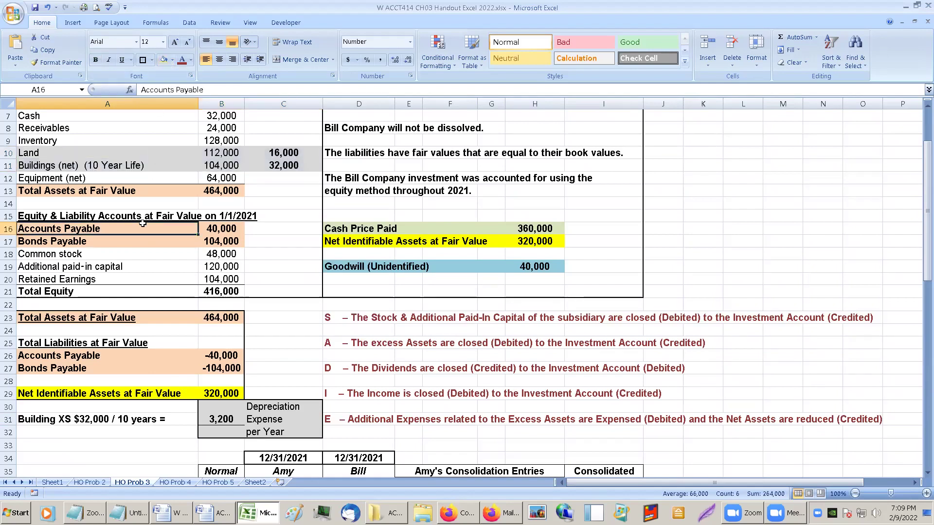
Shade the "Building XS $32,000 / 10 years =" label in A31 gray and check the depreciation expense beside it.
left_click(47, 420)
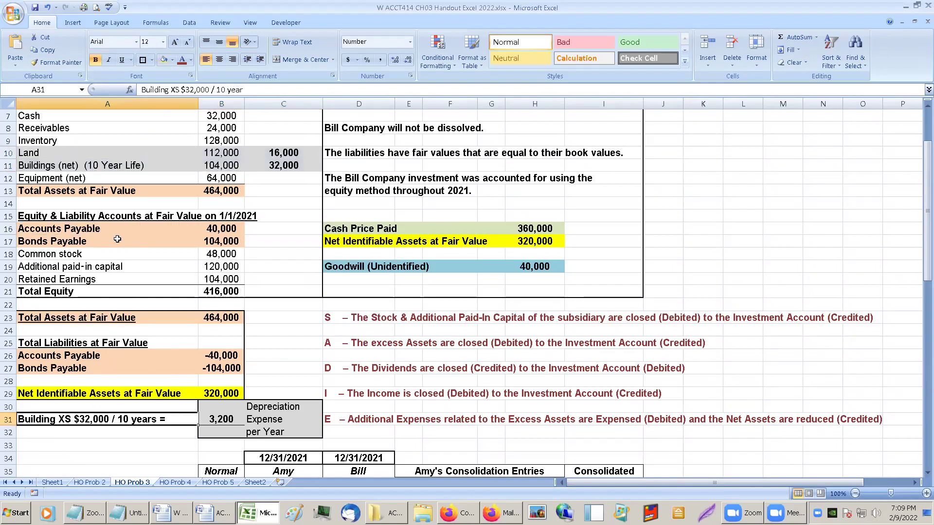
left_click(163, 61)
left_click(230, 420)
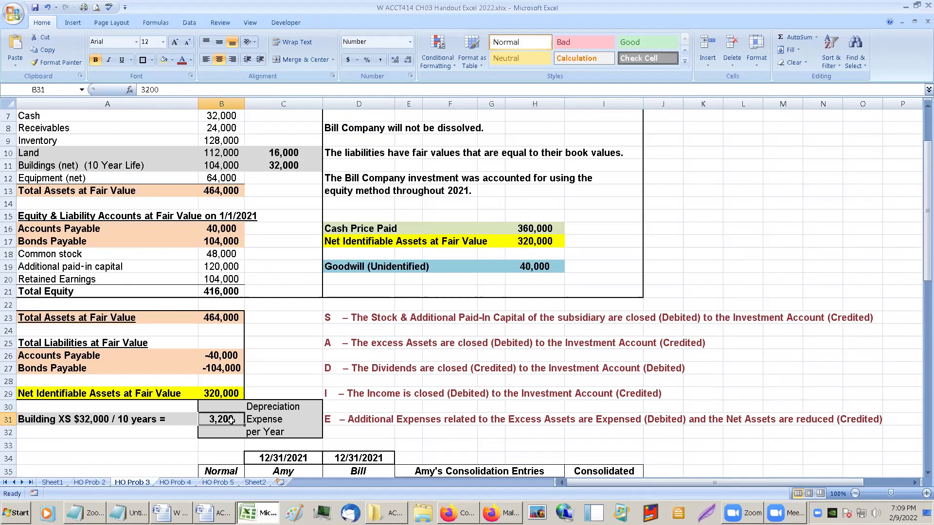
left_click(251, 417)
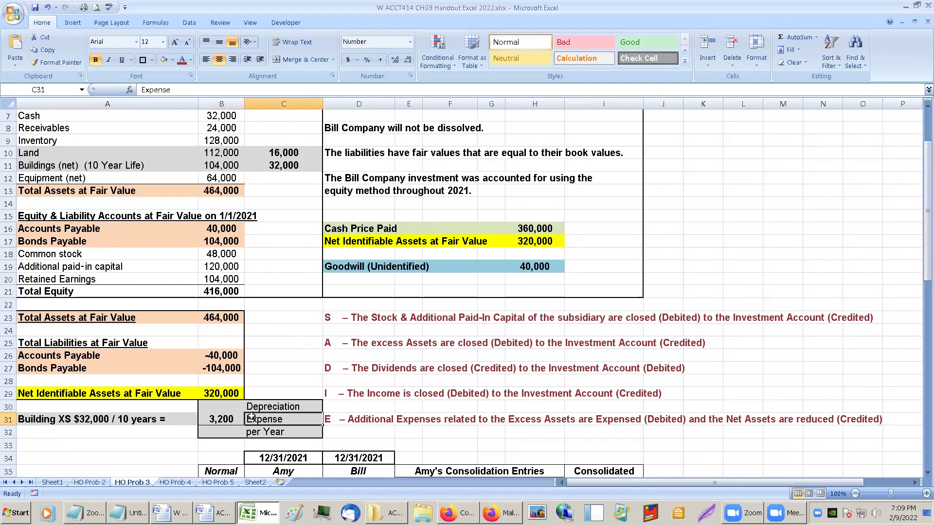
Review the S, A, D, I and E entries across the income statement, retained earnings and balance sheet against the empty Consolidated Totals column.
scroll(252, 417, "down", 4)
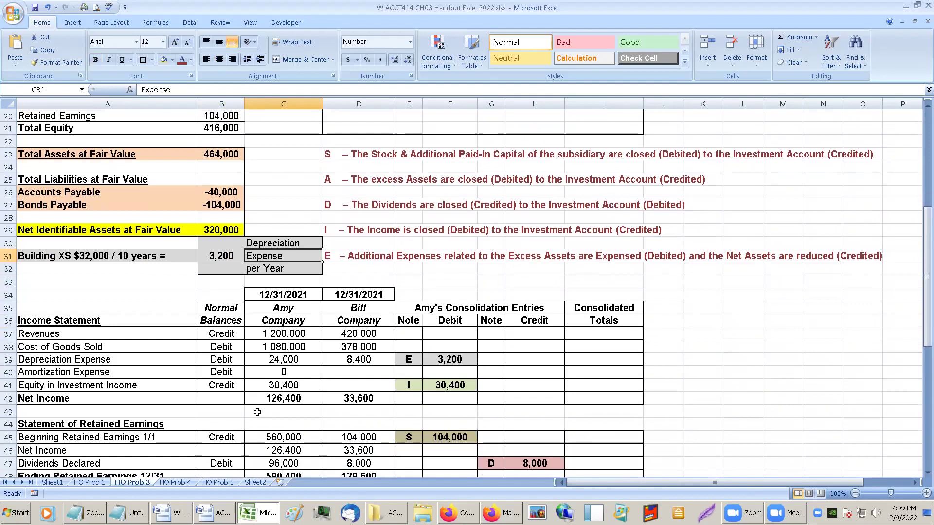
scroll(258, 412, "down", 3)
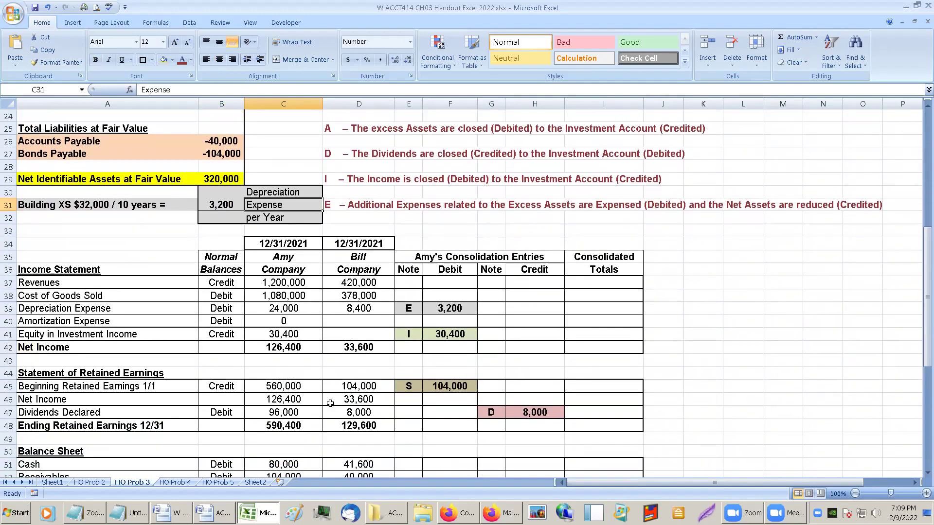
scroll(330, 411, "down", 3)
scroll(330, 403, "down", 2)
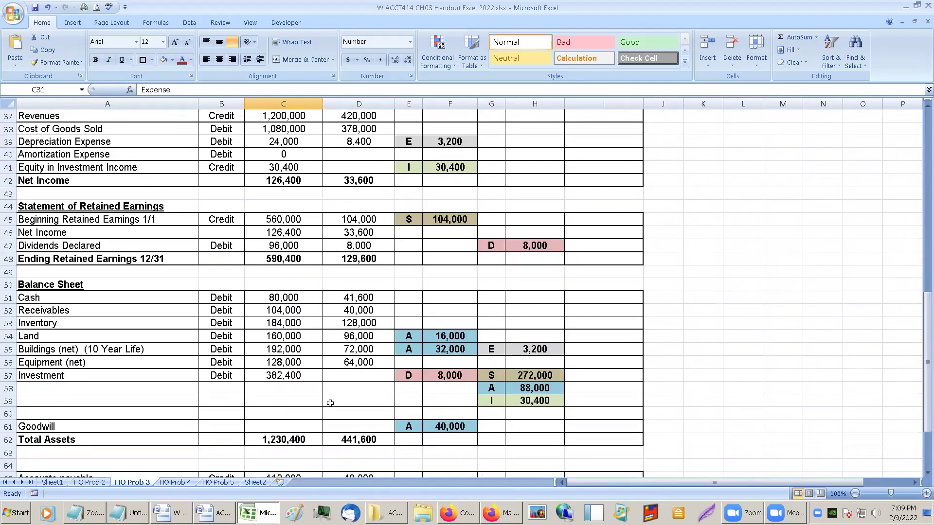
scroll(331, 403, "down", 1)
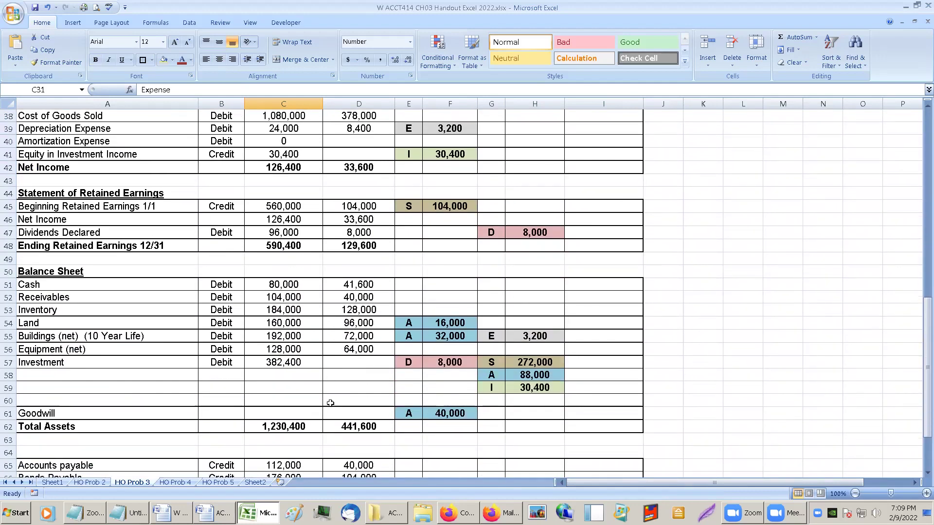
right_click(330, 403)
left_click(544, 374)
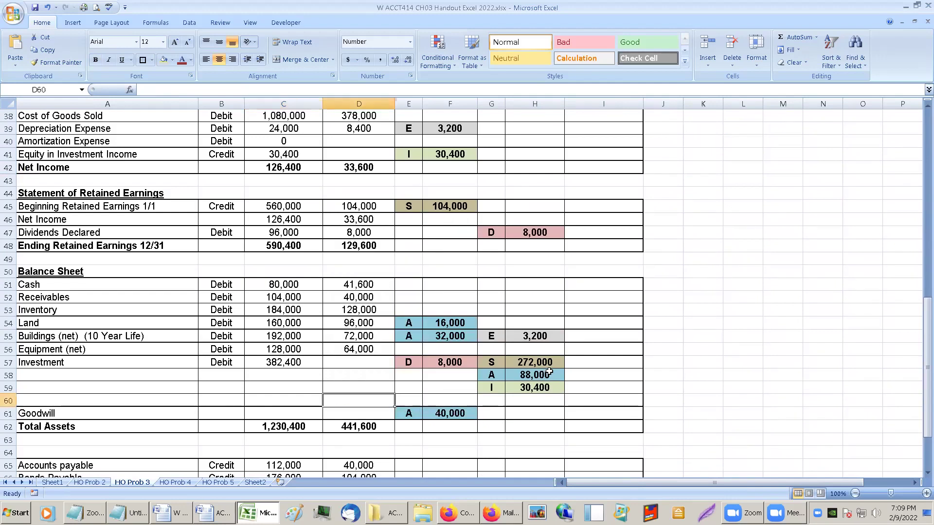
scroll(569, 325, "up", 3)
scroll(583, 282, "down", 1)
left_click(593, 207)
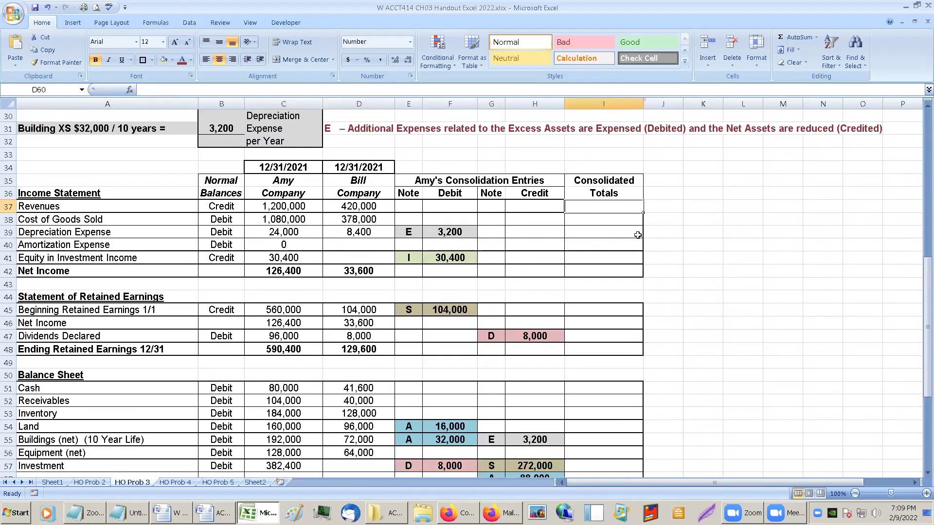
Shade Amy Company's Net Income in C42 and Ending Retained Earnings in C48 light orange, reusing the fill color from HO Prob 2.
left_click(293, 270)
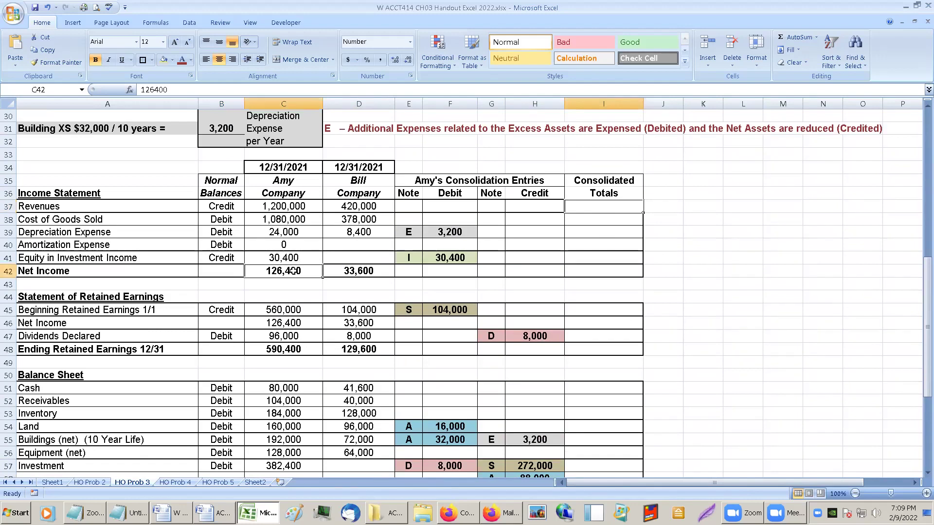
left_click(90, 483)
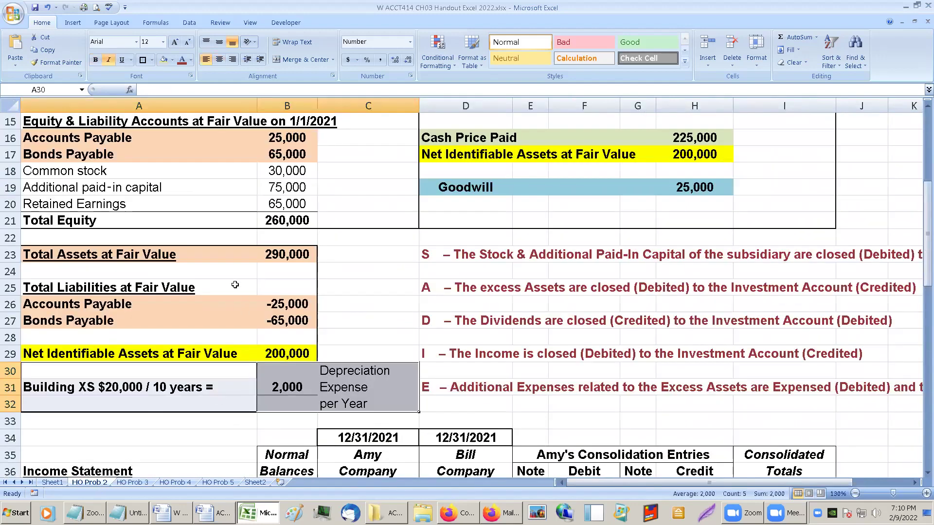
left_click(199, 322)
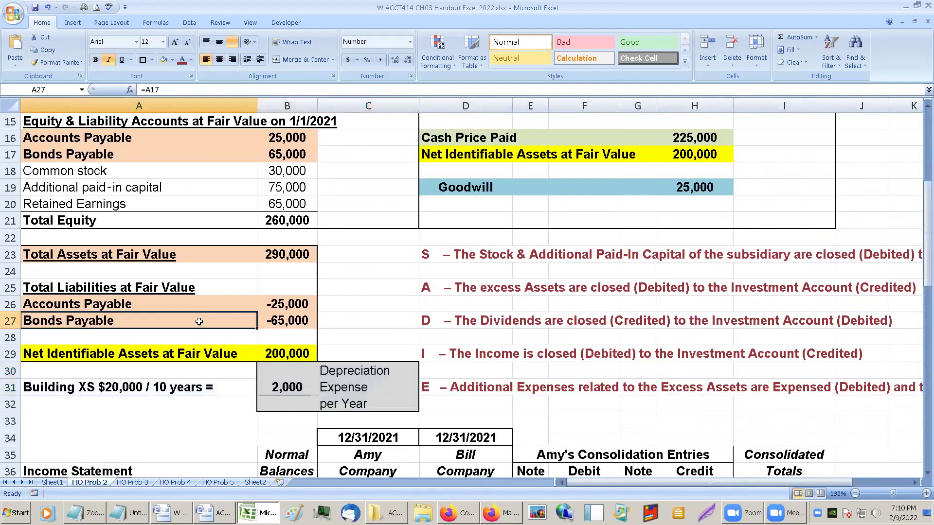
left_click(172, 60)
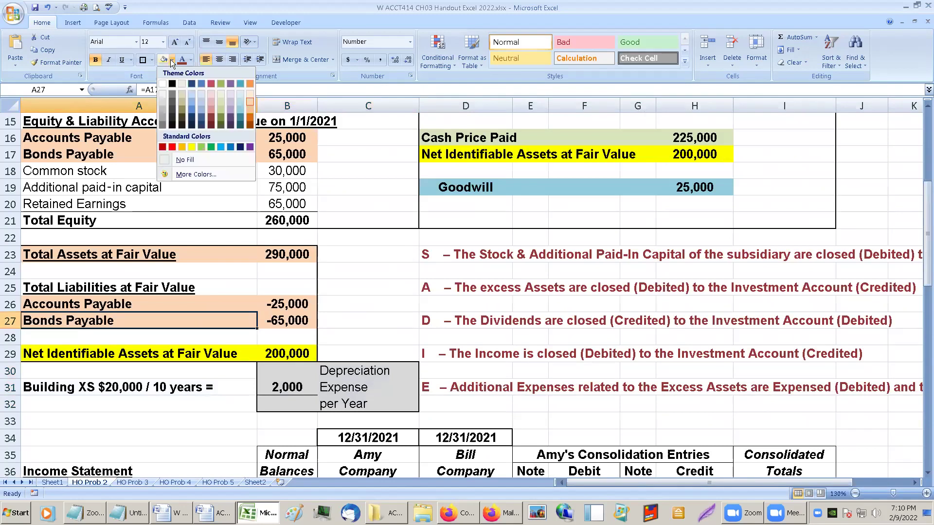
left_click(250, 101)
left_click(134, 482)
left_click(276, 271)
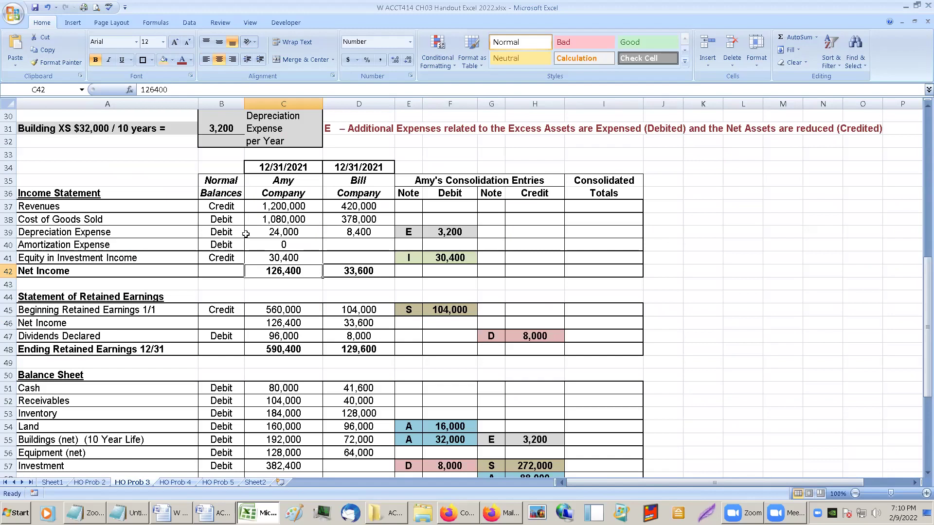
left_click(162, 63)
left_click(281, 352)
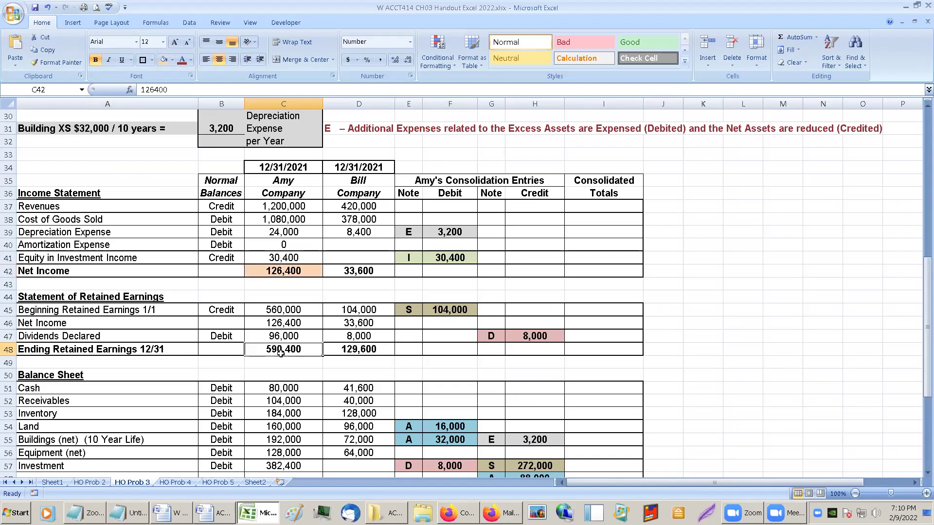
left_click(163, 63)
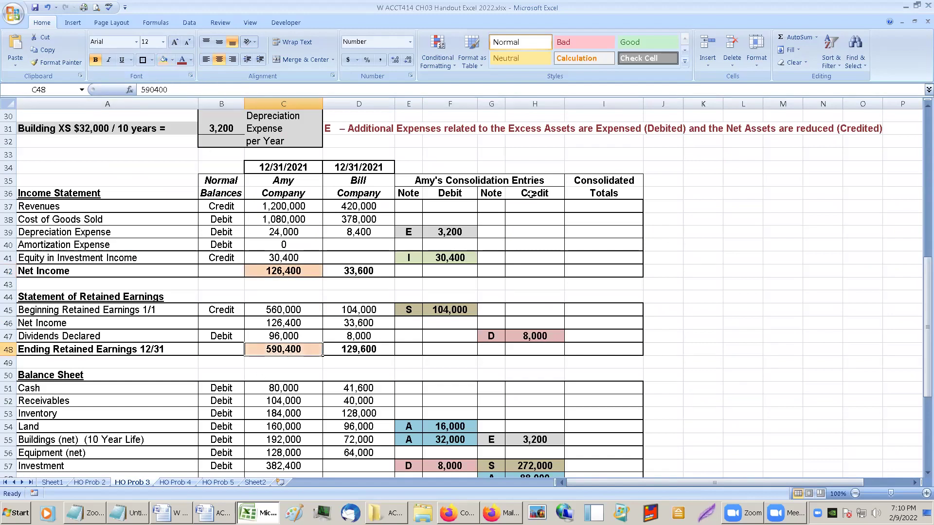
Enter the consolidated Revenues total in I37 as =C37+D37.
scroll(668, 241, "down", 1)
left_click(595, 193)
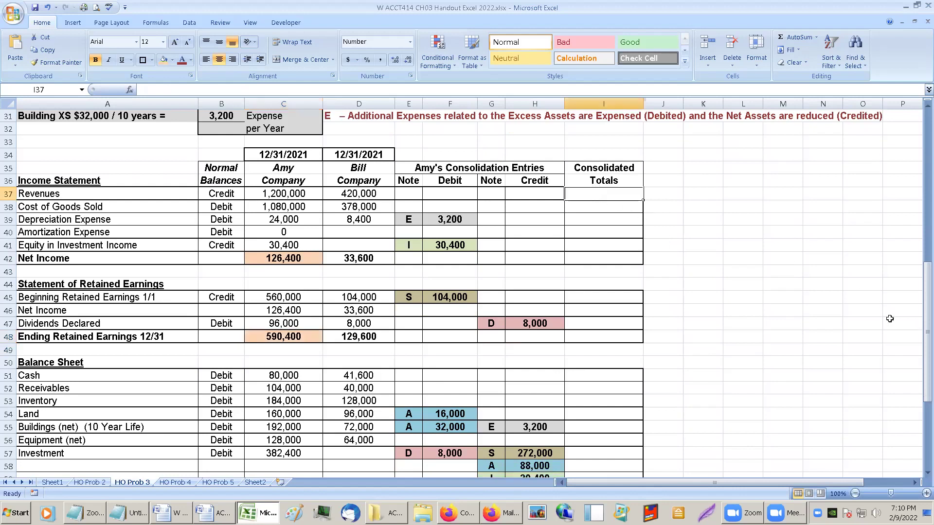
type("=")
key("Left")
key("Left")
key("Left")
key("Left")
key("Left")
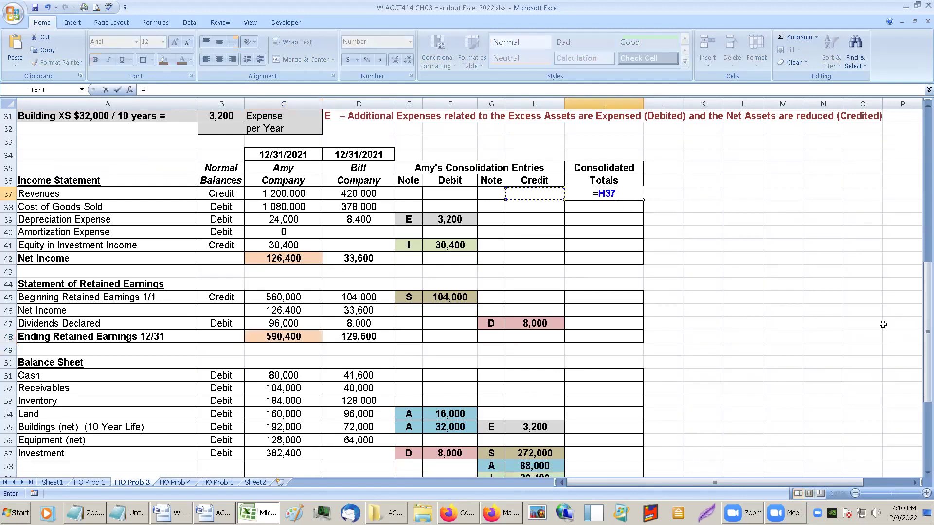
key("Left")
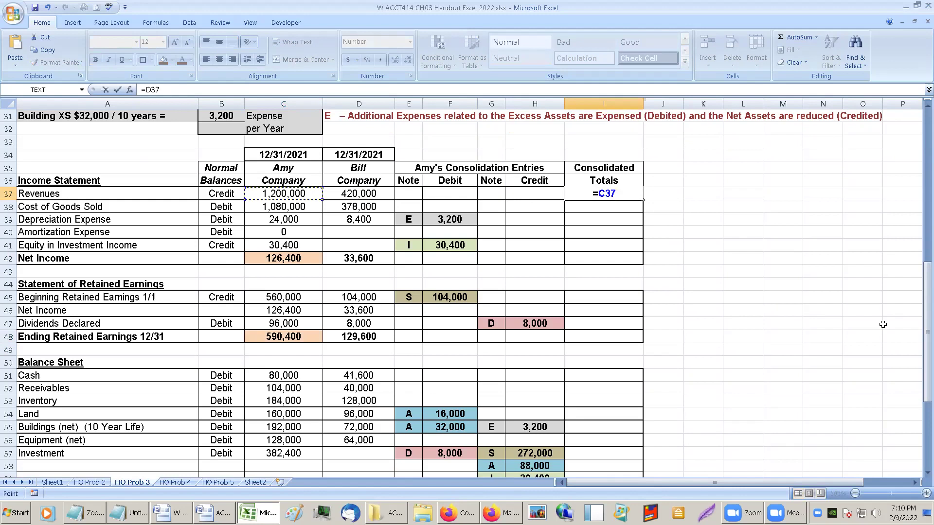
type("+")
key("Left")
key("Left")
key("Left")
key("Left")
key("Left")
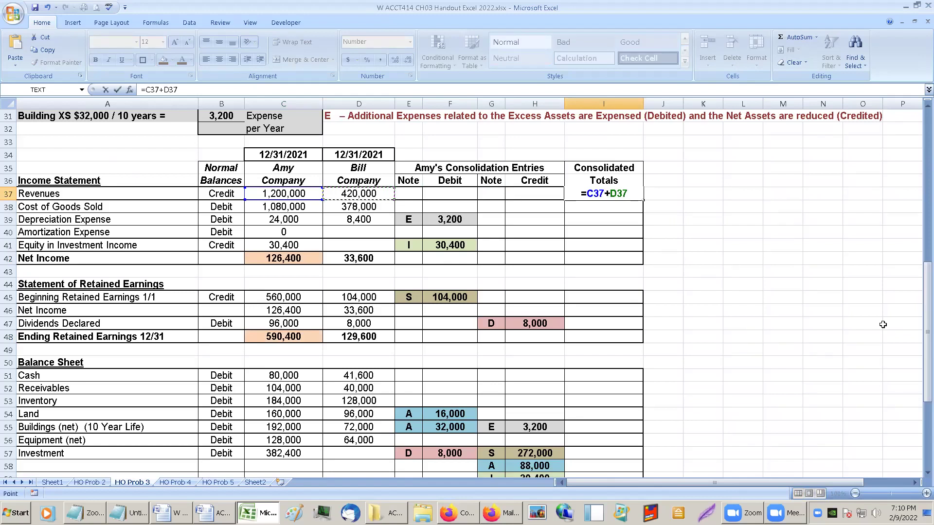
key("Return")
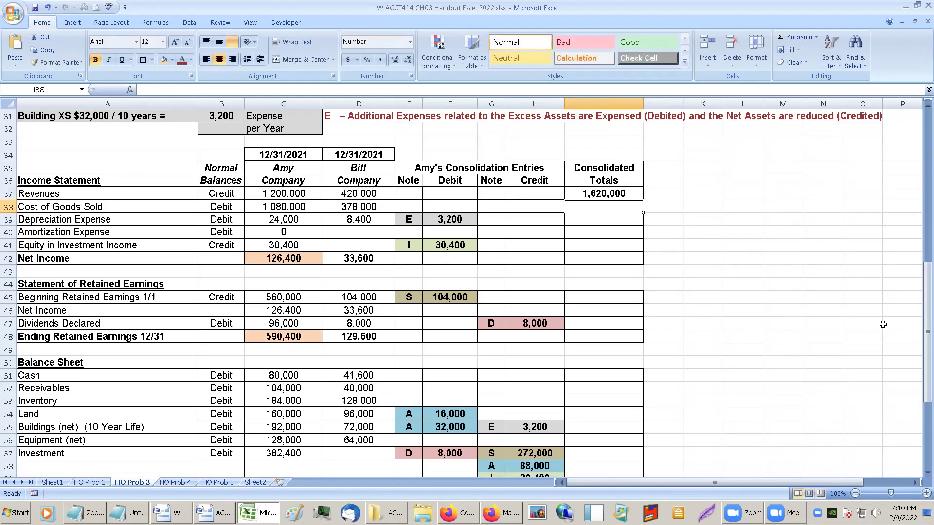
Enter consolidated Cost of Goods Sold in I38 as =-(C38+D38+F38) and copy the formula down to Depreciation Expense in I39.
type("=-")
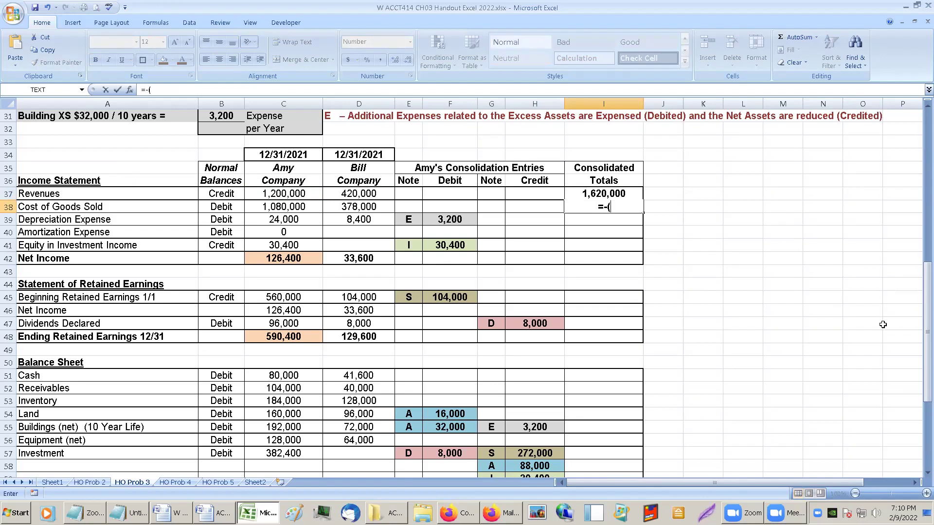
type("(")
key("Left")
key("Left")
key("Left")
key("Left")
key("Left")
key("Left")
type("+")
key("Left")
key("Left")
key("Left")
key("Left")
key("Left")
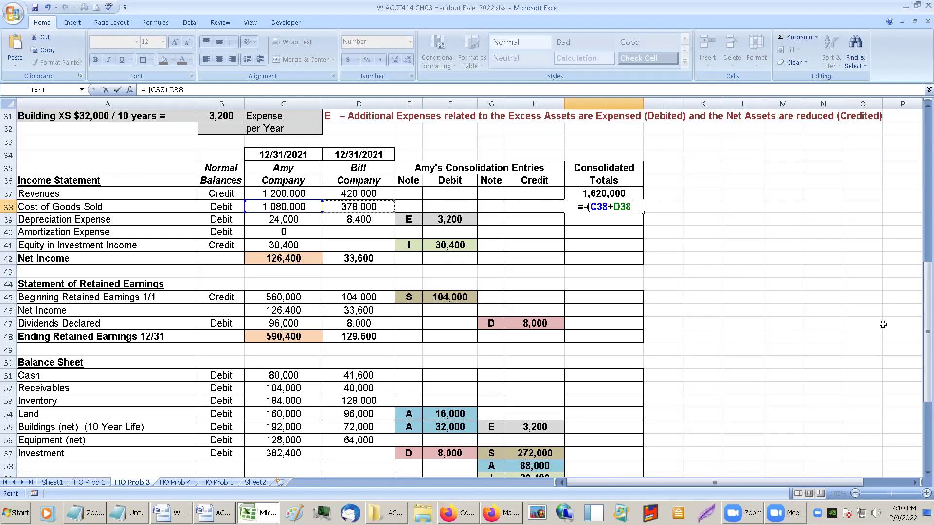
type("+")
key("Left")
key("Left")
key("Left")
type(")")
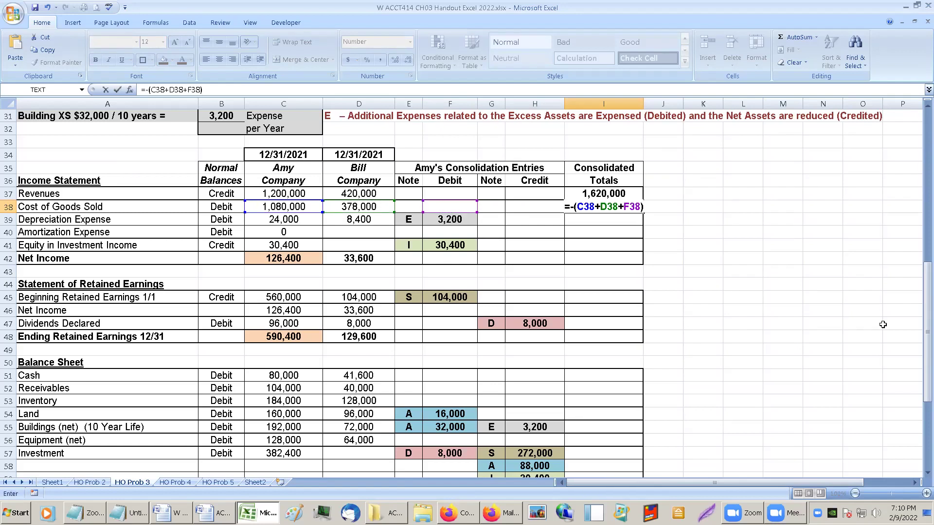
key("Return")
key("Up")
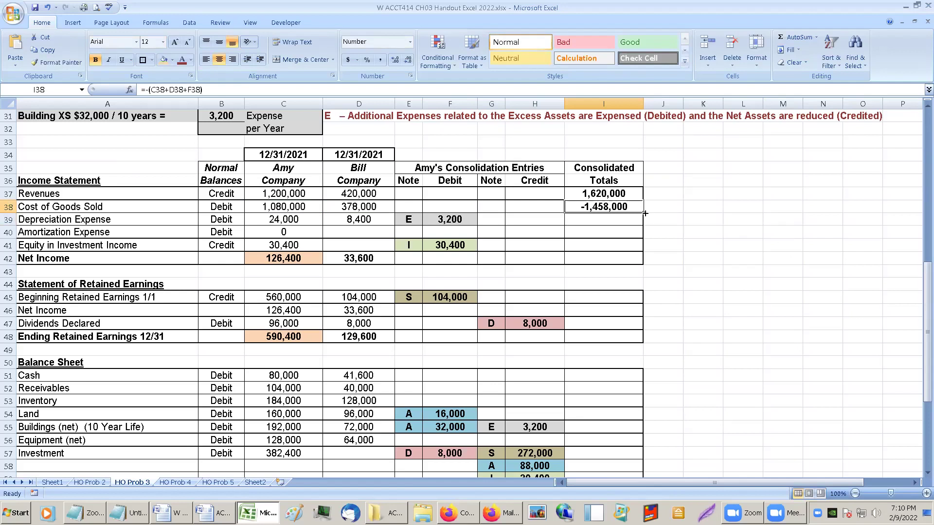
left_click_drag(645, 219, 643, 226)
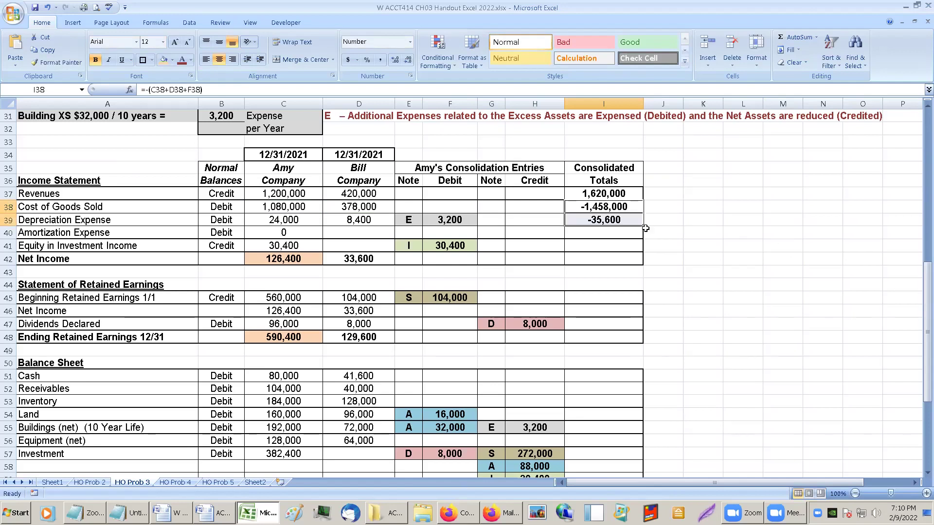
Set the consolidated totals for Amortization Expense and Equity in Investment Income, I40 and I41, to 0.
left_click(619, 235)
type("0")
key("Return")
type("0")
key("Return")
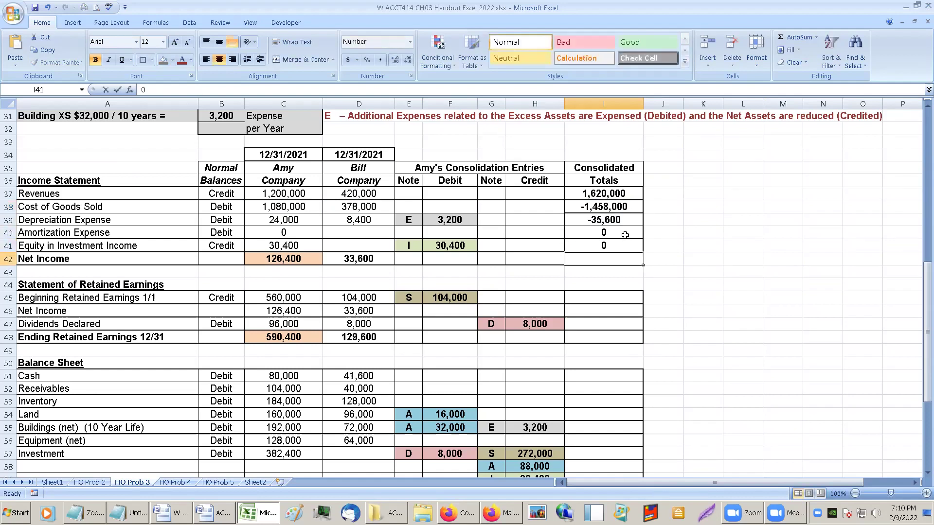
Sum I37:I41 into the consolidated Net Income cell I42 and shade that cell light orange.
left_click_drag(614, 194, 600, 255)
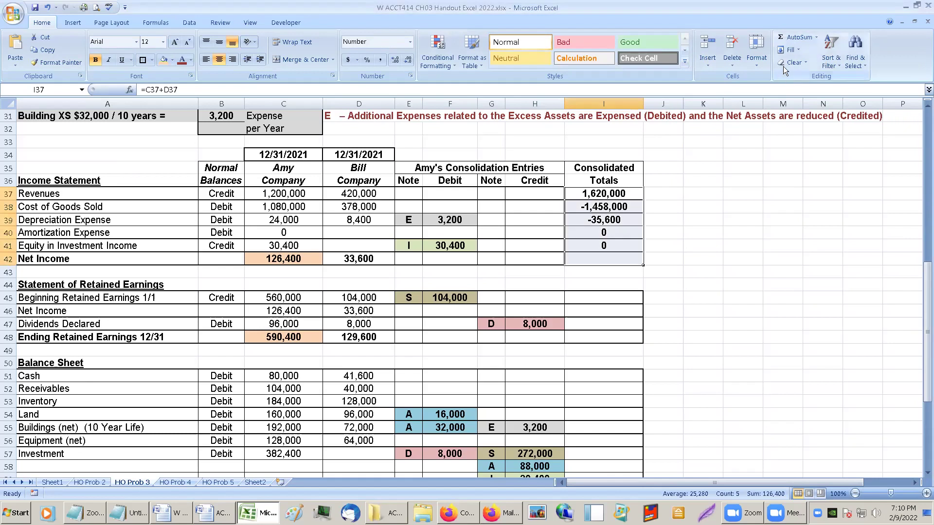
left_click(798, 37)
left_click(617, 259)
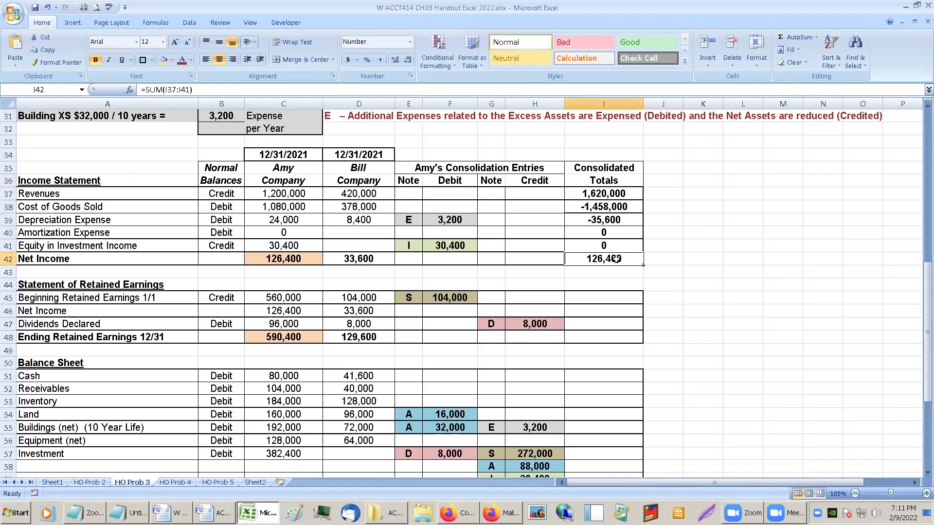
left_click(168, 63)
Review Amy's and Bill's retained earnings figures against the S and D entries, ending at the Beginning Retained Earnings total cell I45.
scroll(591, 217, "up", 2)
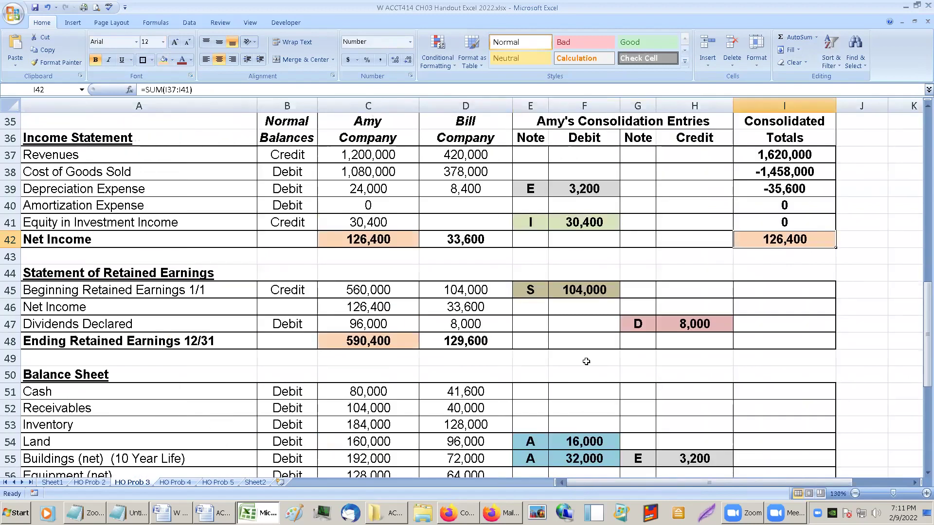
scroll(588, 323, "up", 1)
scroll(588, 322, "down", 1)
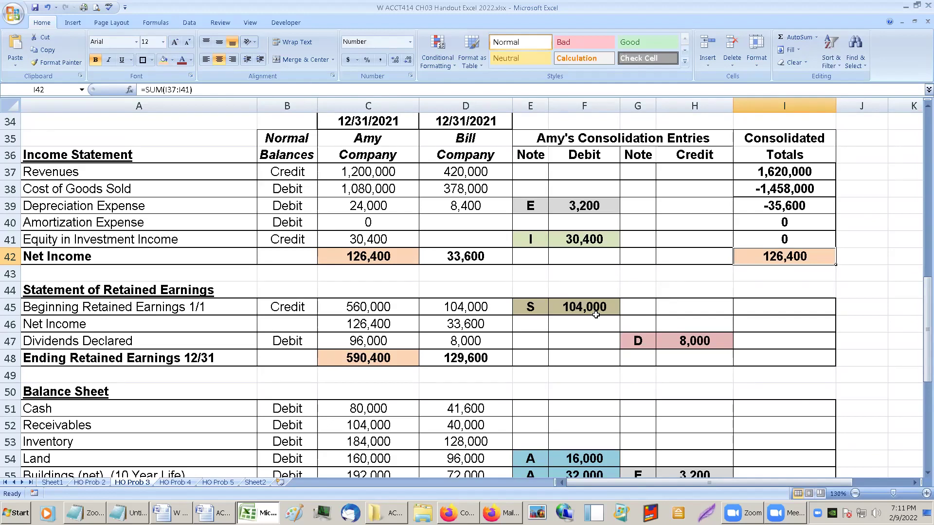
left_click(389, 307)
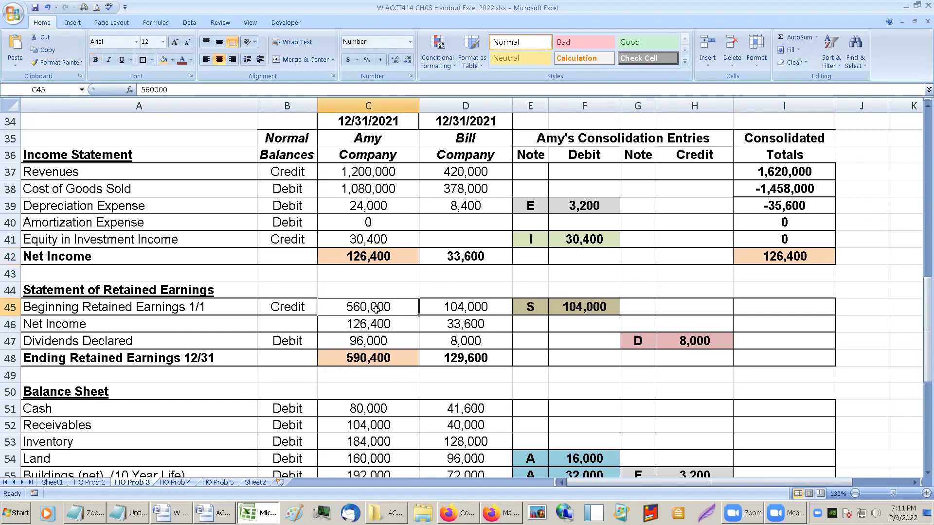
left_click_drag(371, 305, 367, 357)
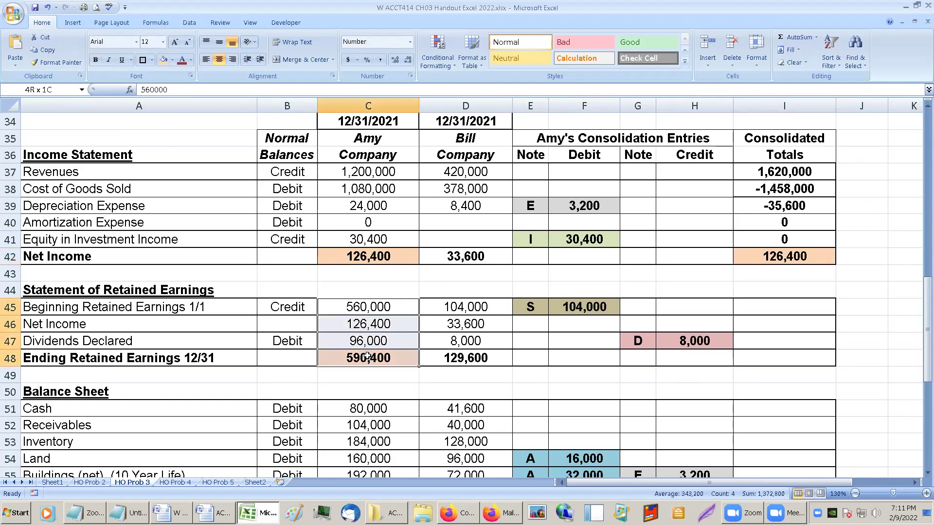
left_click_drag(453, 312, 454, 357)
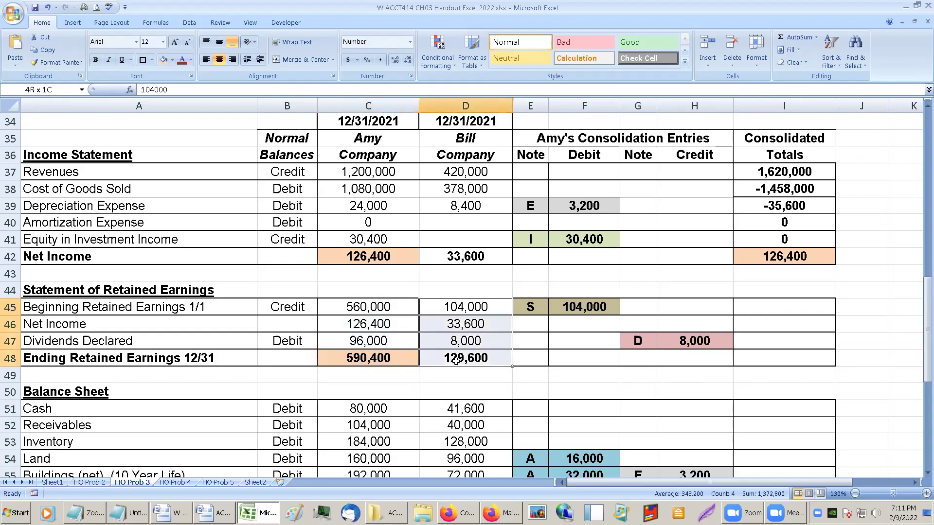
left_click_drag(456, 361, 456, 360)
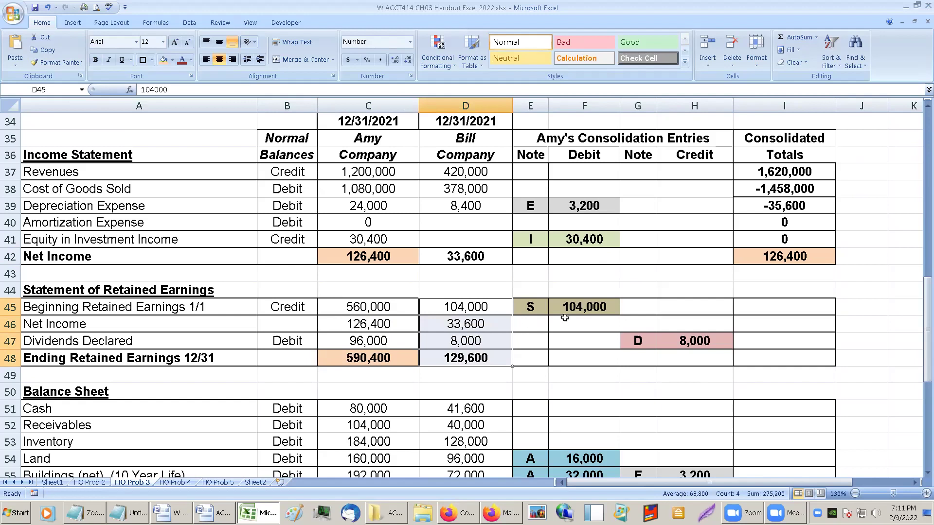
left_click(577, 311)
left_click(474, 324)
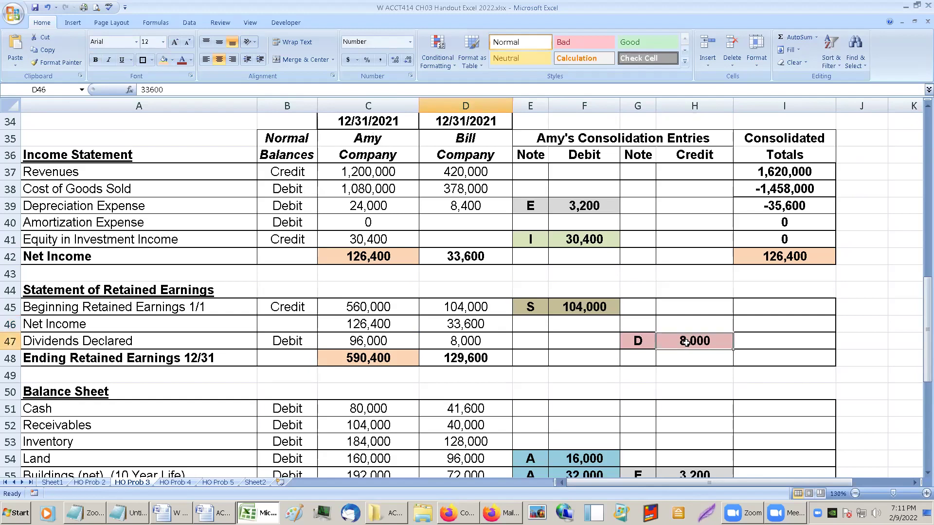
left_click(666, 336)
left_click(467, 359)
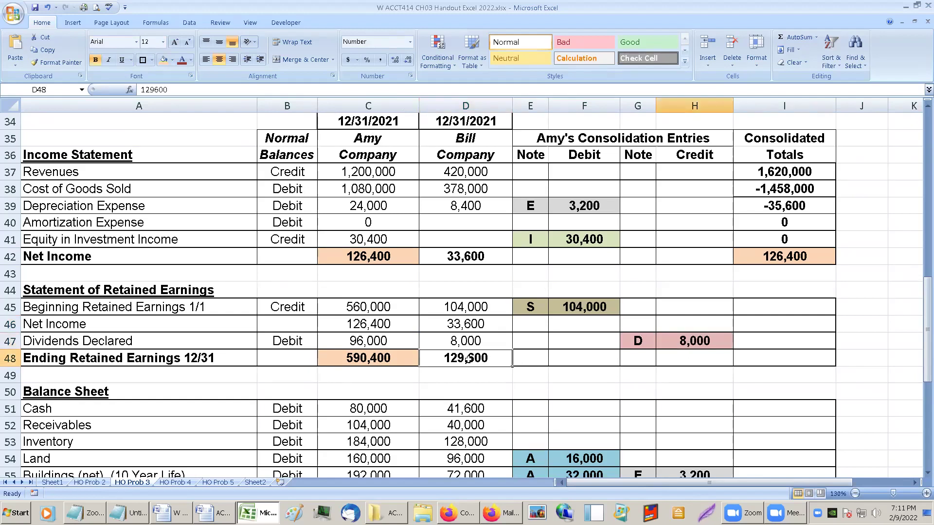
left_click(354, 313)
left_click(769, 308)
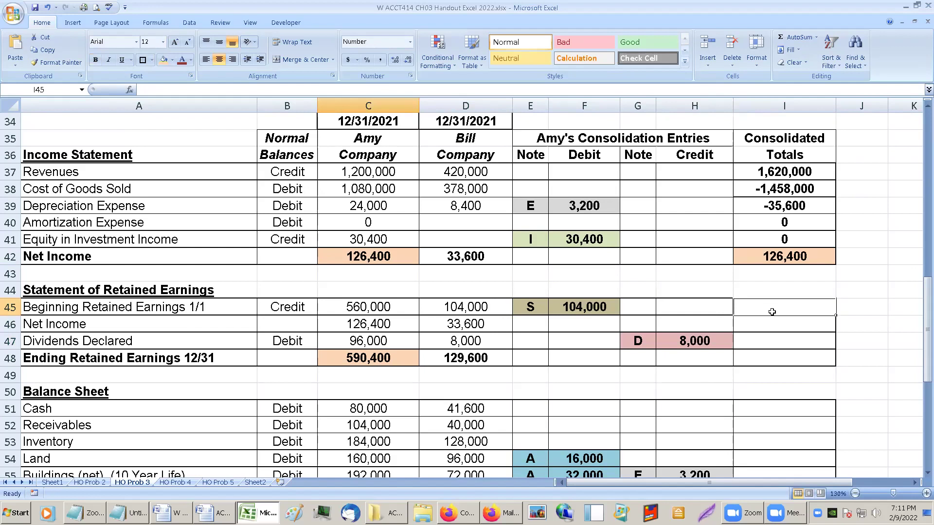
Set the consolidated Beginning Retained Earnings in I45 equal to Amy's balance with =C45.
type("=")
key("Left")
key("Left")
key("Left")
key("Left")
key("Left")
key("Left")
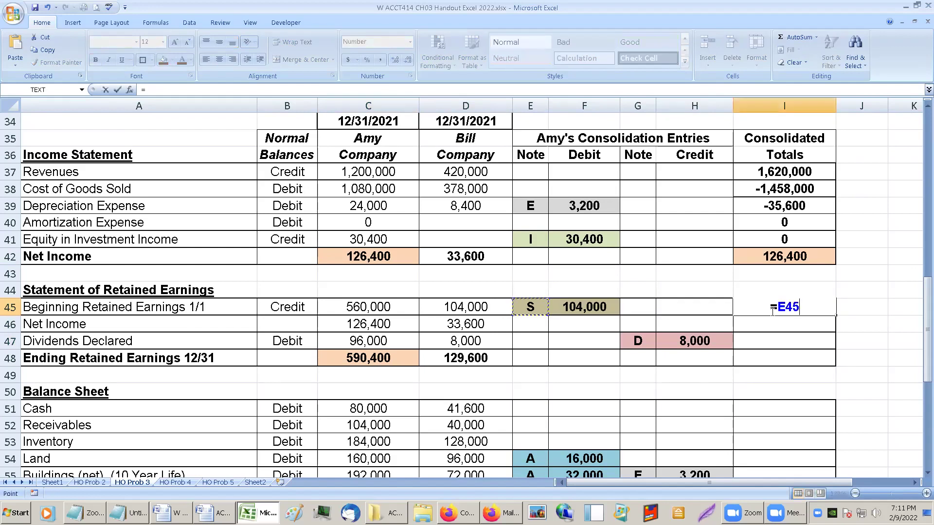
key("Return")
left_click(791, 308)
Link the Net Income line of the consolidated retained earnings statement, I46, to the income statement total with =I42.
left_click(806, 326)
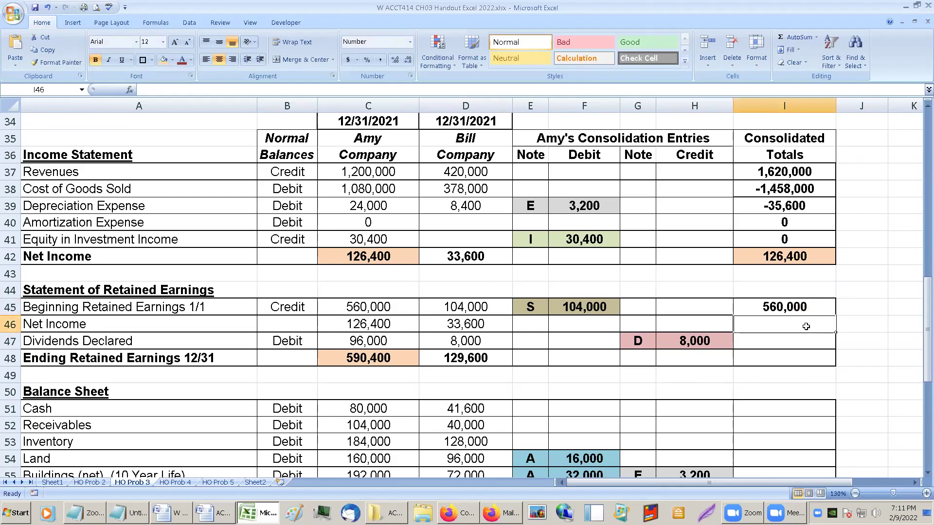
type("=")
key("Up")
key("Up")
key("Up")
key("Up")
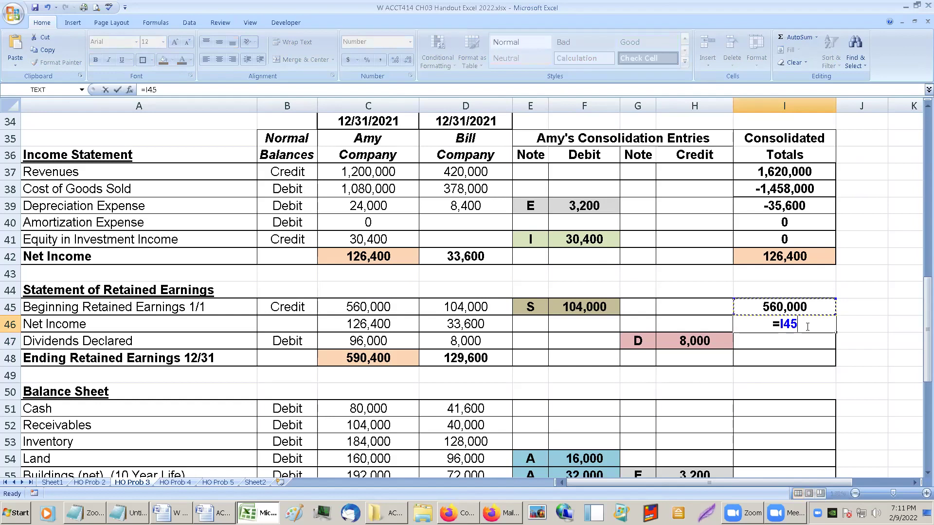
key("Return")
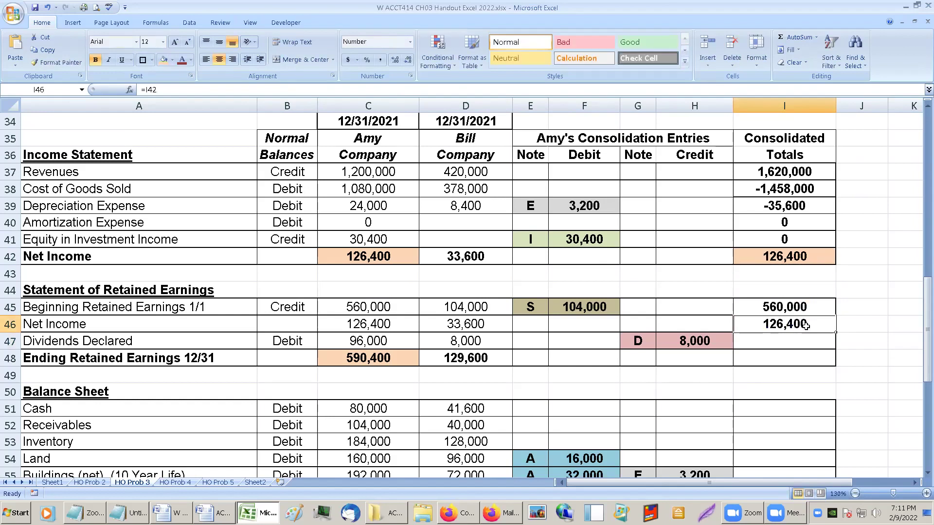
left_click(772, 307)
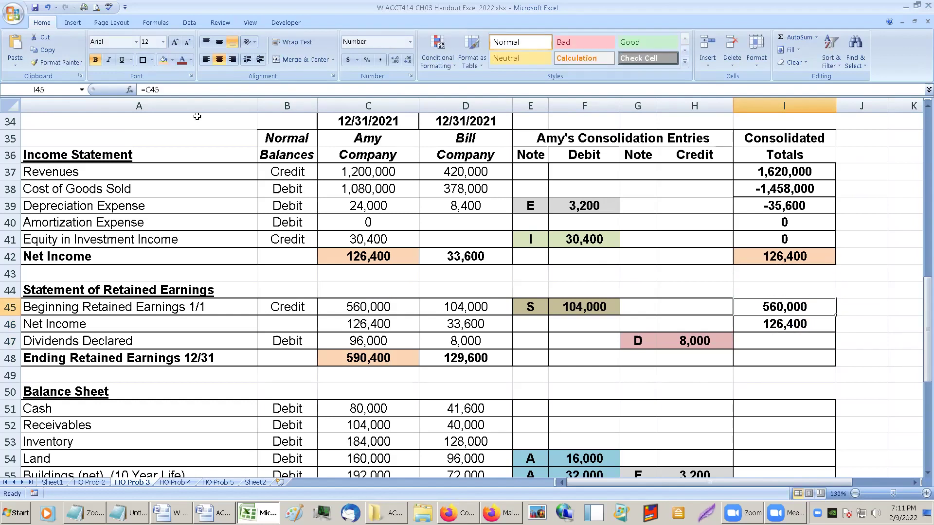
left_click(164, 60)
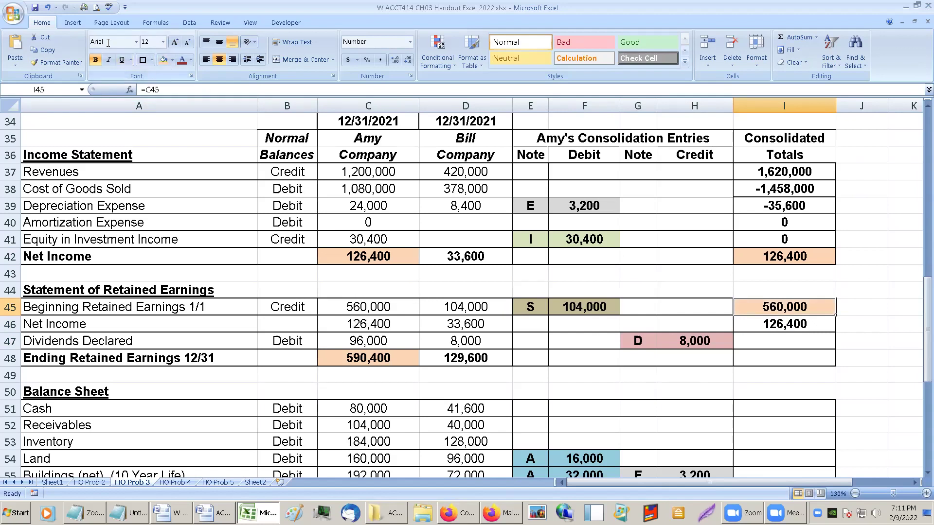
key("ctrl+z")
Shade the consolidated Net Income cell I46 in the Statement of Retained Earnings light orange.
left_click(767, 320)
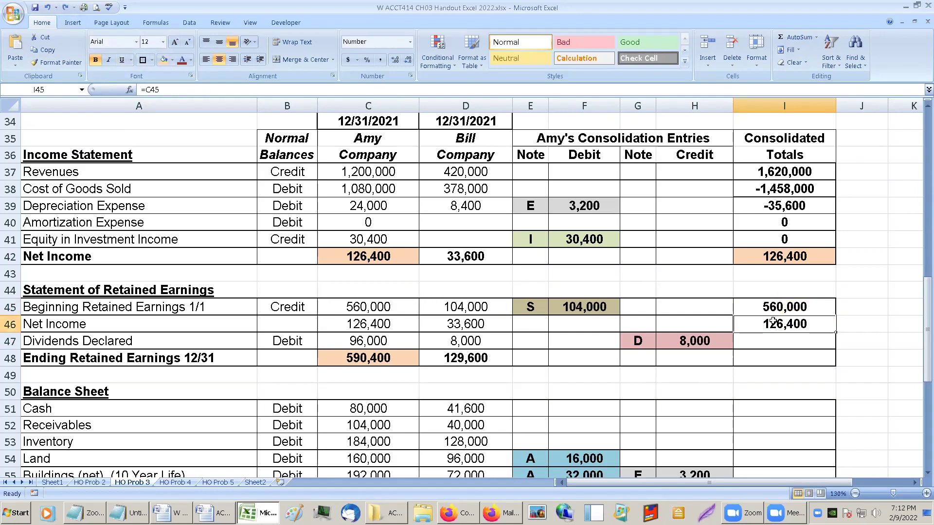
left_click(164, 59)
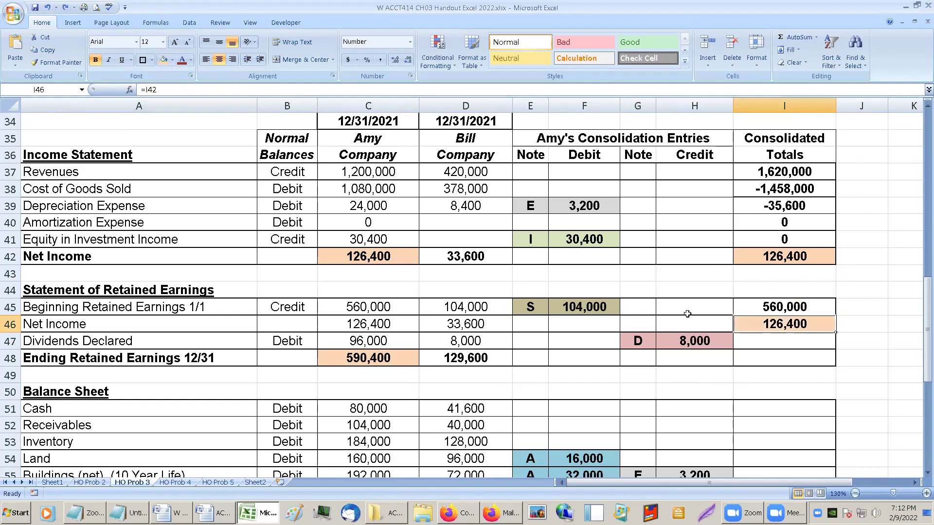
left_click(777, 351)
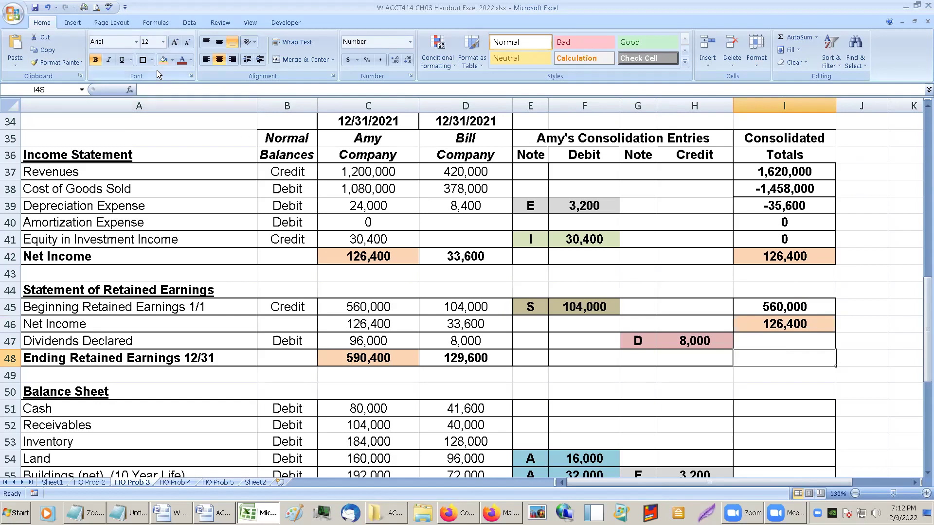
Draw a vertical straight arrow about 0.86" long beside column I, pointing from Net Income in row 42 down to row 46.
left_click(73, 23)
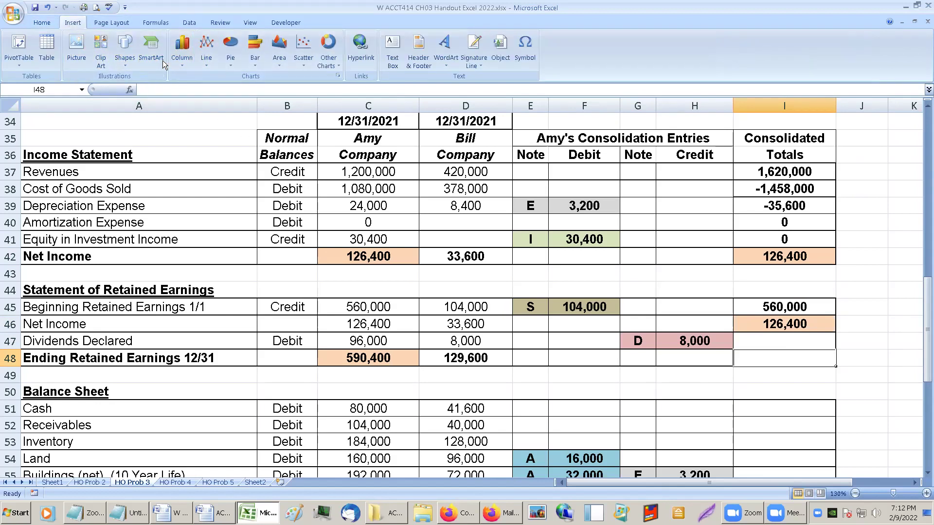
left_click(128, 65)
left_click(143, 89)
left_click_drag(843, 256, 843, 321)
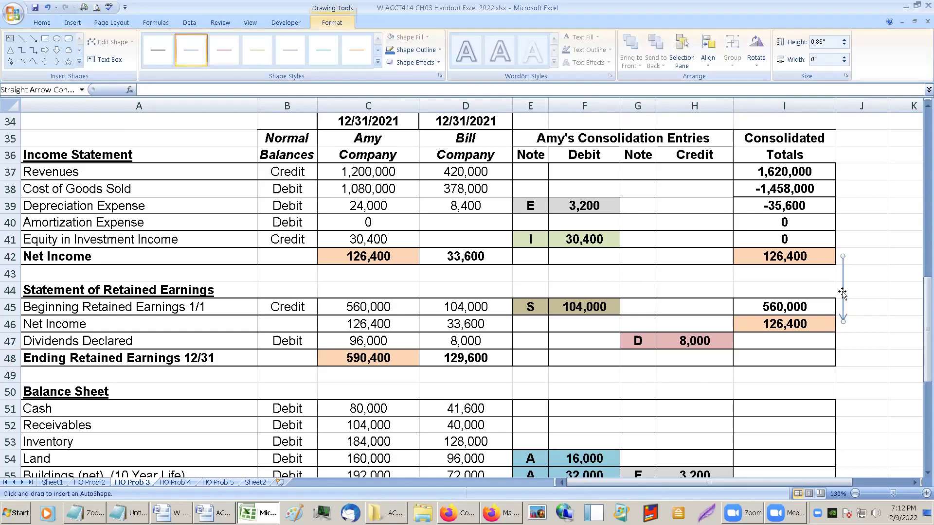
Format the arrow between the two Net Income cells as a solid line 2 pt wide.
right_click(844, 295)
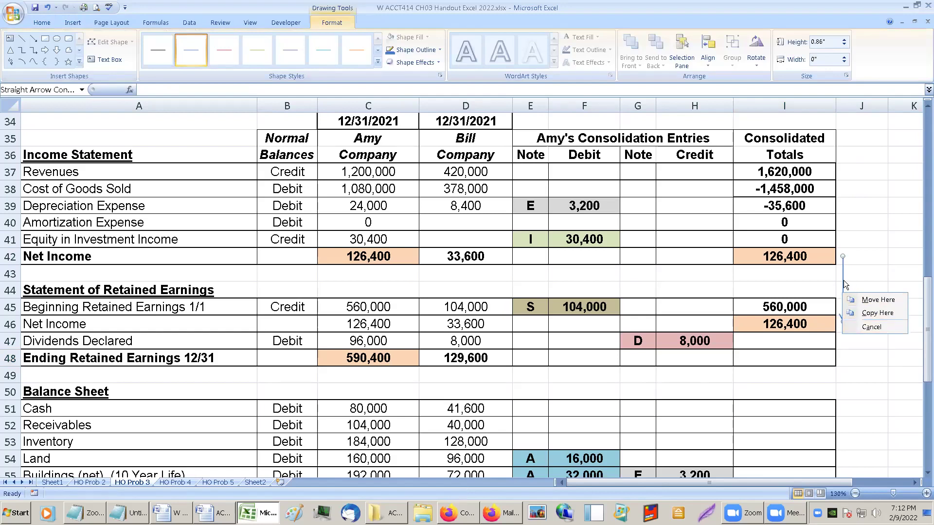
right_click(841, 258)
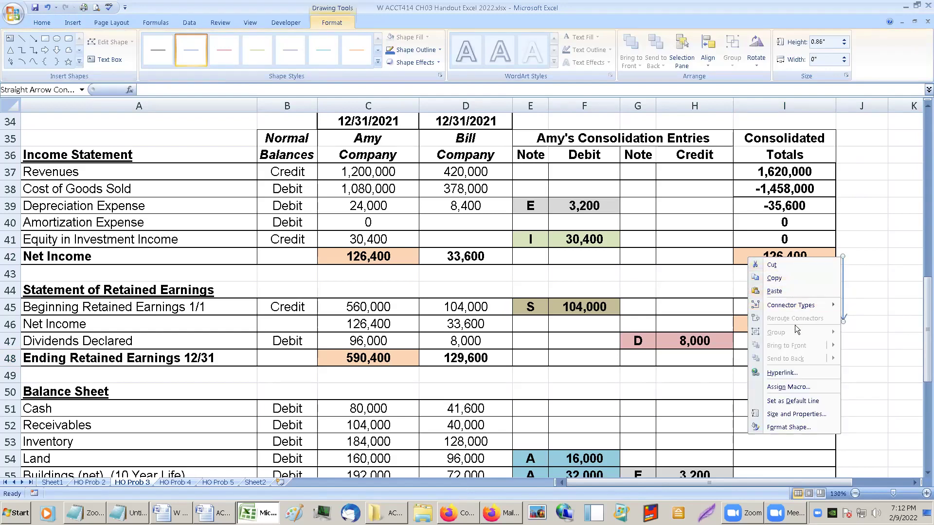
left_click(786, 430)
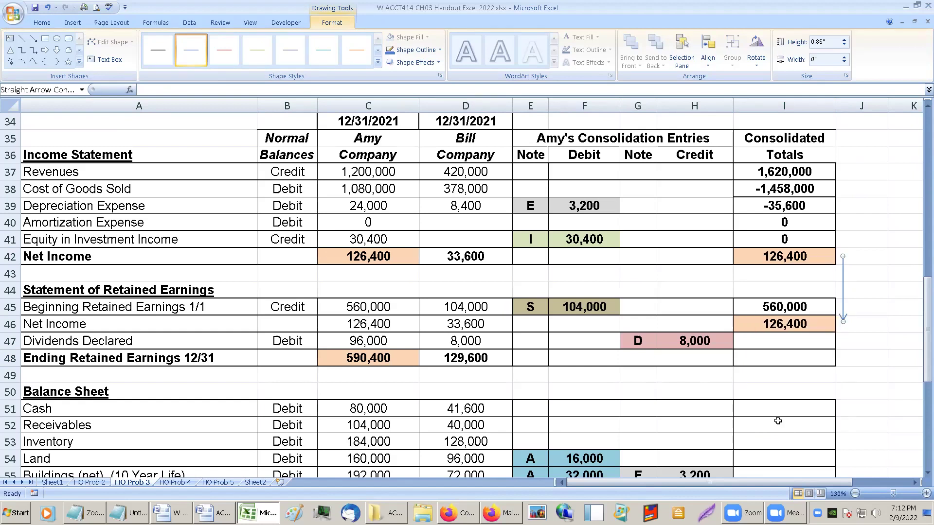
left_click(489, 196)
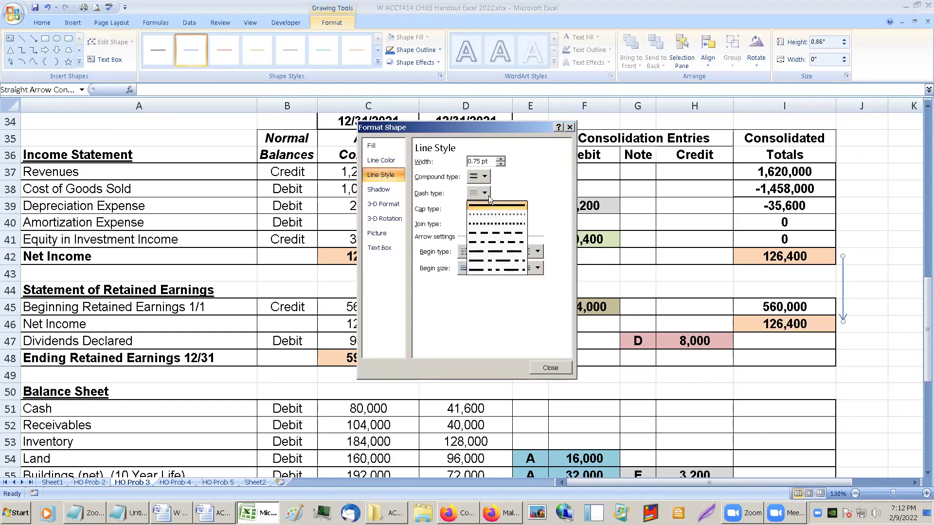
left_click(489, 206)
left_click(500, 159)
left_click(500, 159)
left_click(500, 160)
left_click(500, 160)
left_click(500, 159)
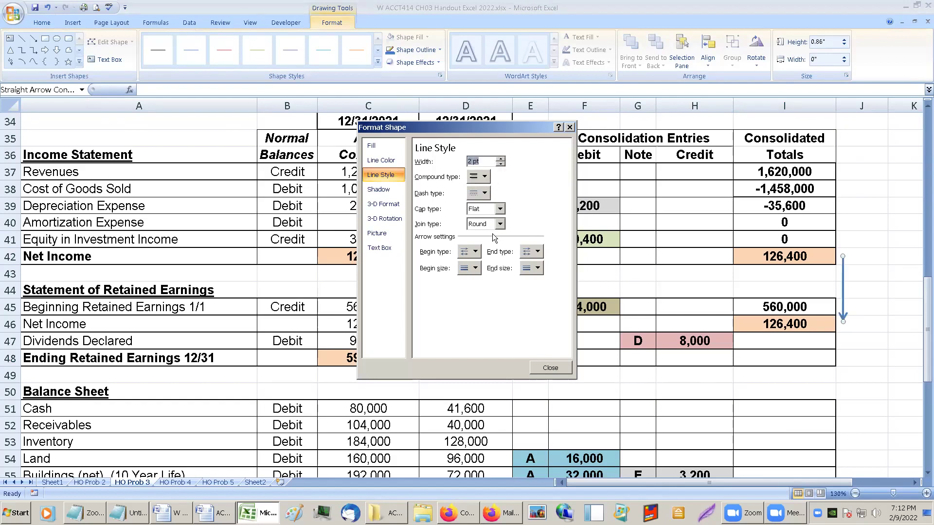
Change the arrow's line color to black and finish formatting the shape.
left_click(385, 160)
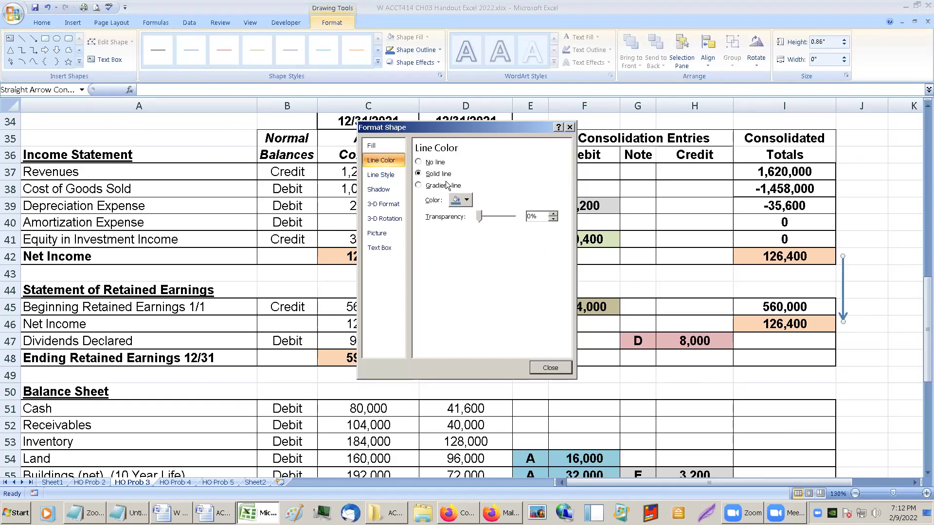
left_click(465, 200)
left_click(464, 225)
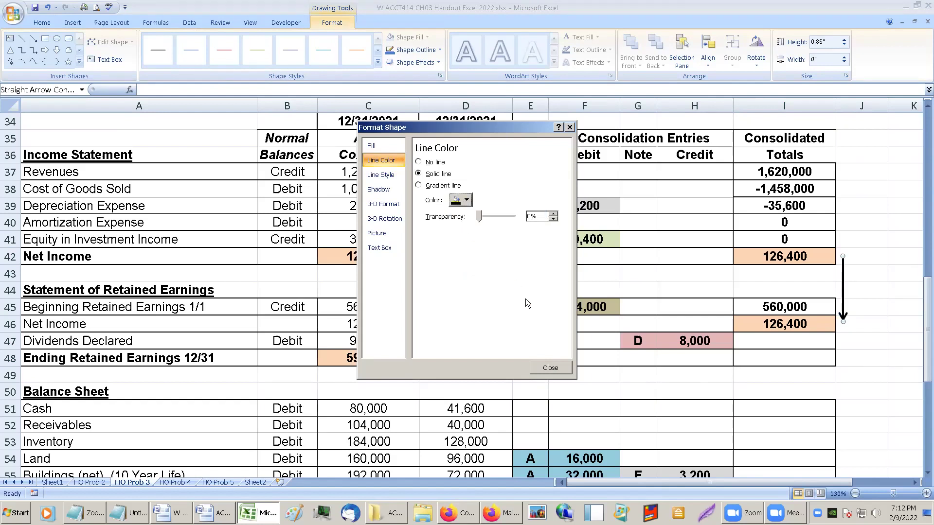
left_click(541, 368)
left_click(884, 309)
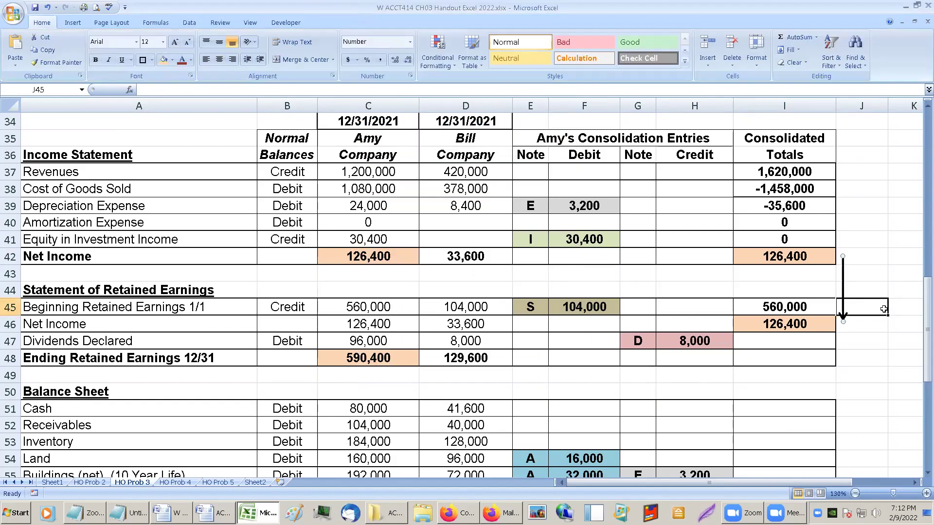
Move the black arrow left so it sits inside column I, linking I42 to I46.
left_click(877, 276)
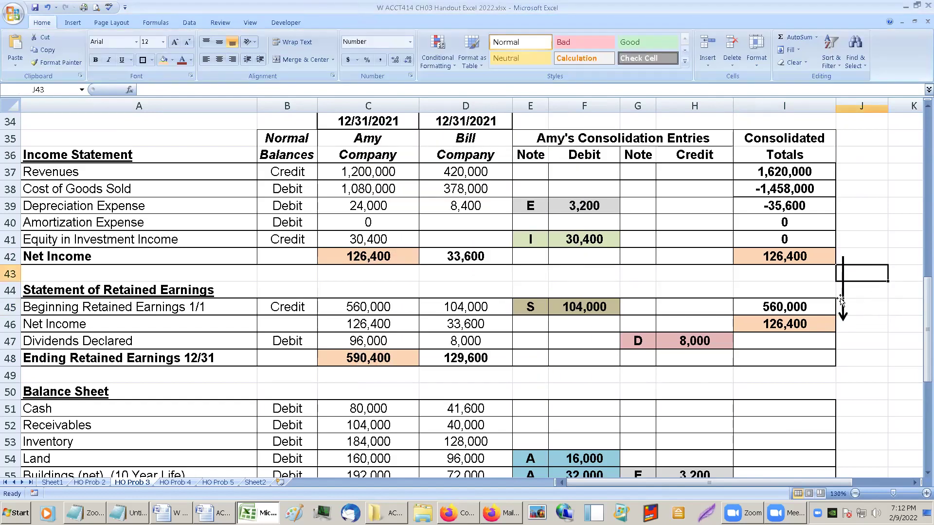
left_click_drag(842, 299, 828, 294)
left_click(889, 335)
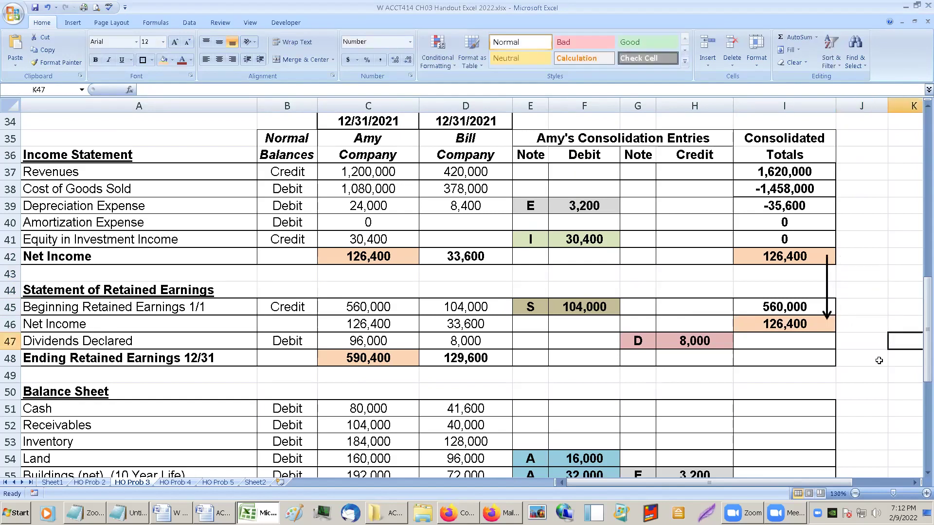
Set the consolidated Dividends Declared in I47 equal to Amy's dividends with =C47.
left_click(800, 343)
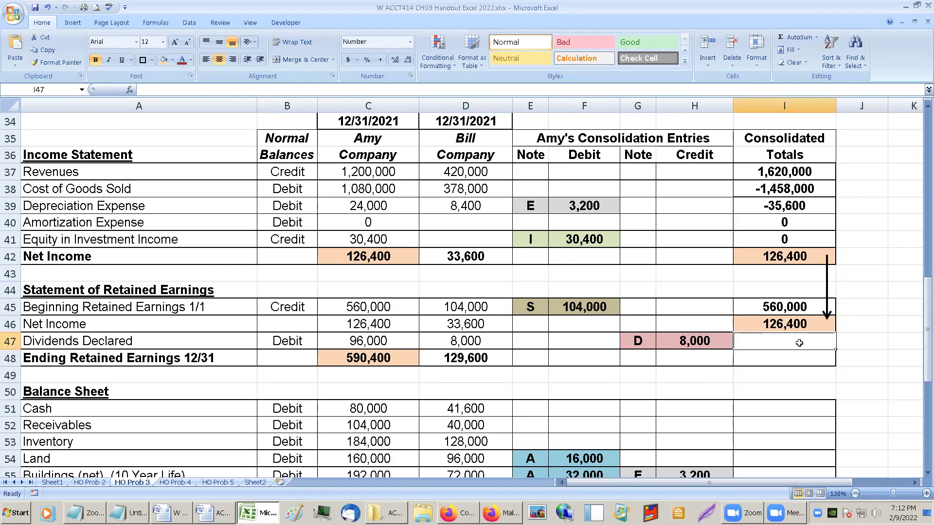
type("=")
key("Left")
key("Left")
key("Left")
key("Left")
key("Left")
key("Left")
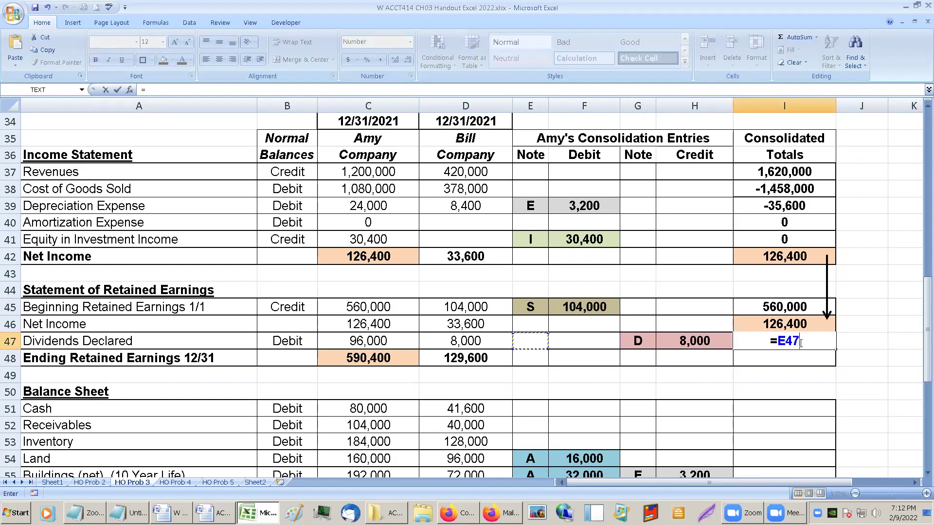
key("Return")
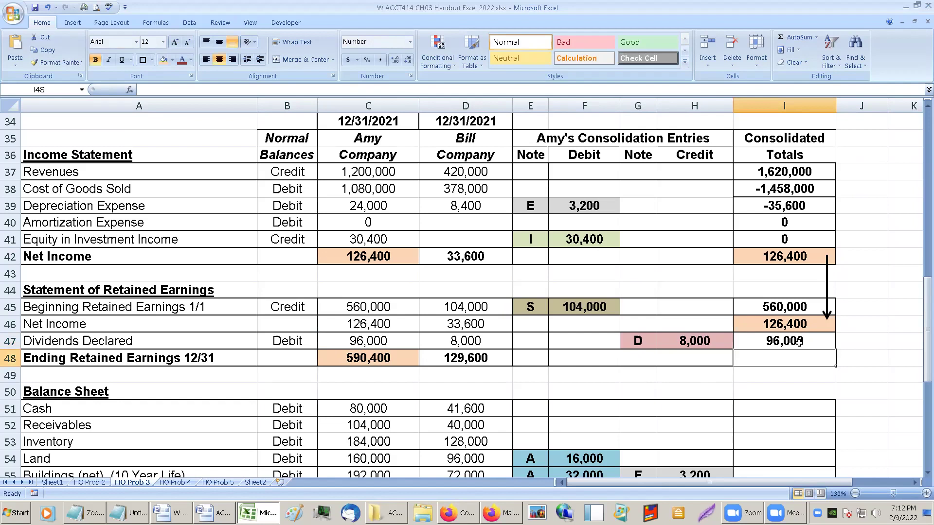
type("=")
key("Left")
key("Left")
key("Left")
key("Left")
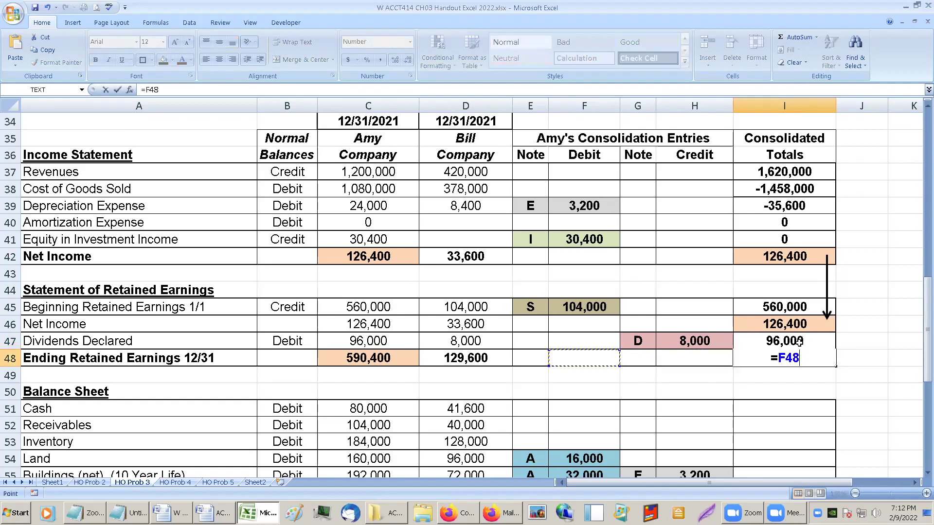
key("Escape")
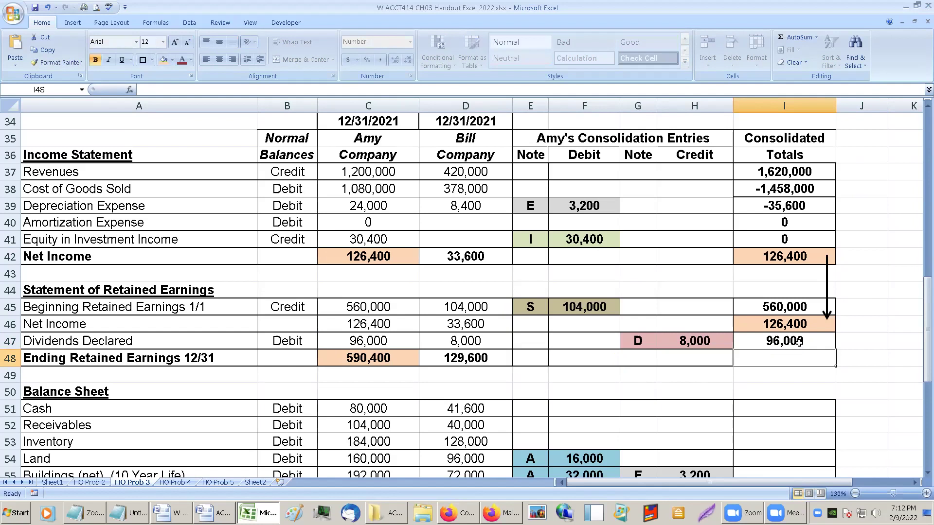
Make the consolidated Dividends Declared formula in I47 negative so it reads =-C47.
left_click(799, 342)
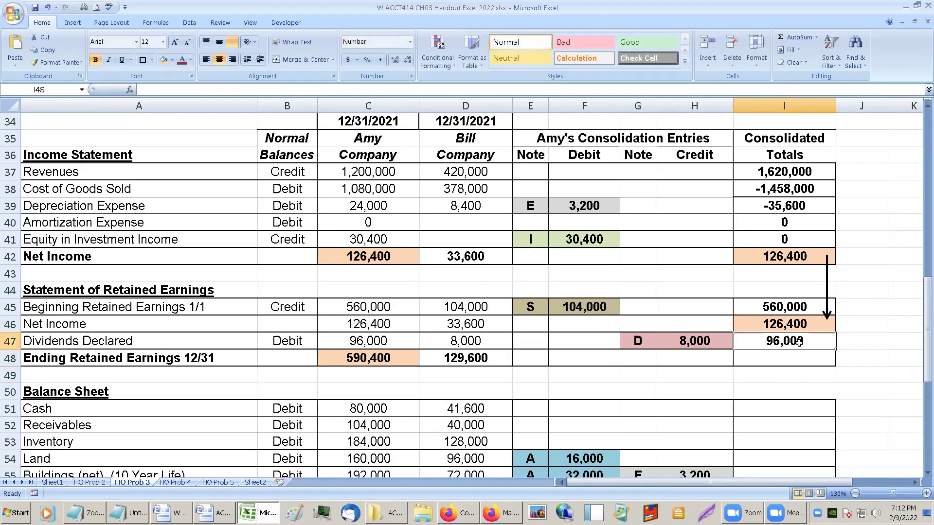
left_click(150, 89)
type("-")
key("Return")
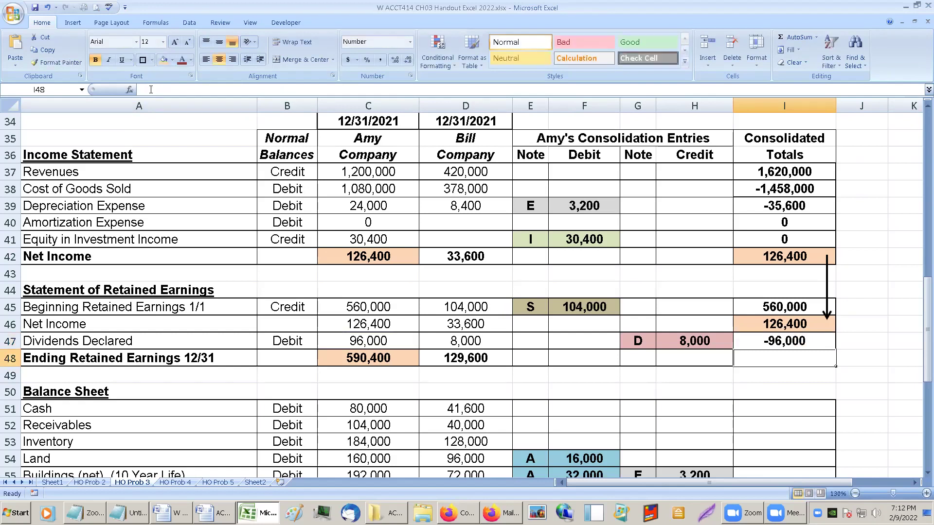
Sum I45:I47 into the consolidated Ending Retained Earnings cell I48 and shade that cell light orange.
left_click_drag(786, 305, 780, 356)
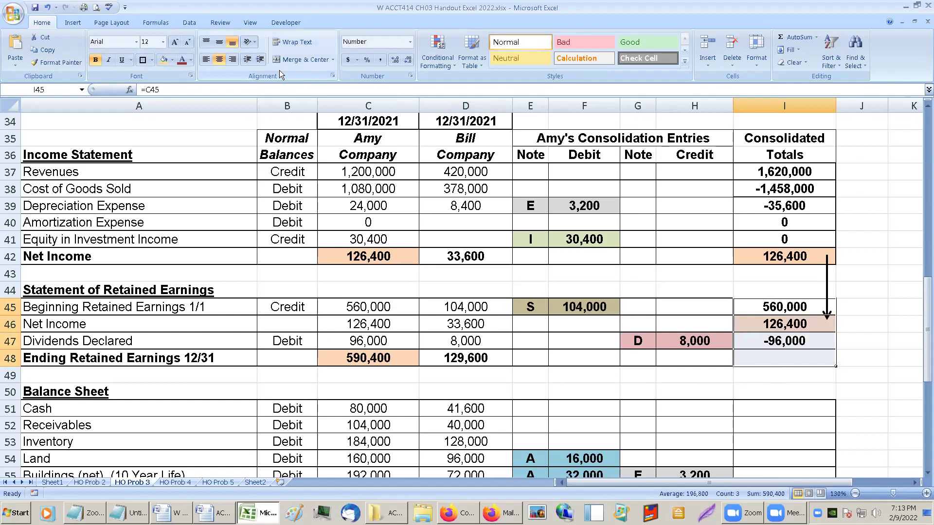
left_click(793, 37)
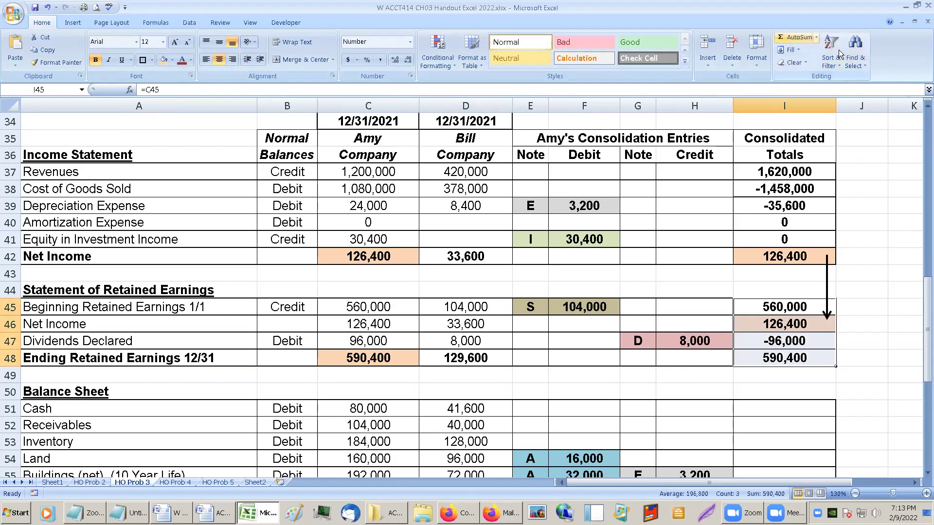
left_click(785, 356)
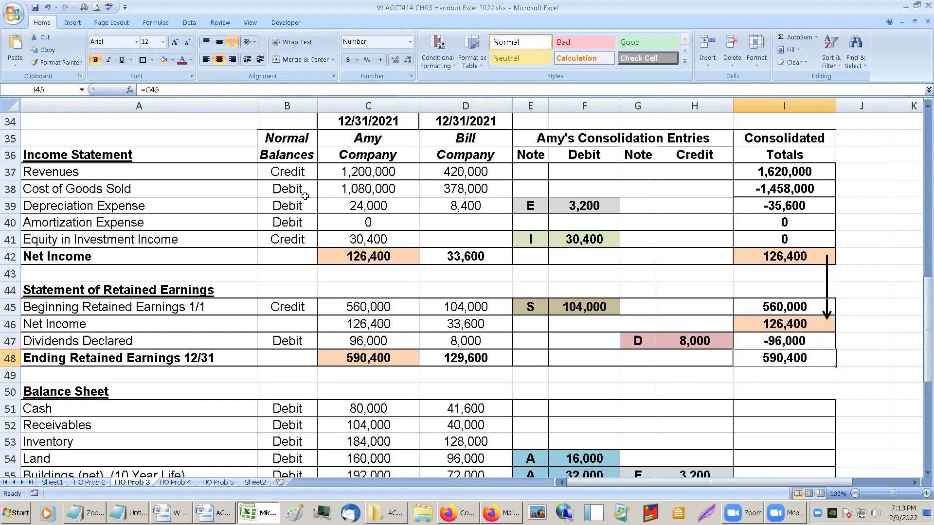
left_click(164, 60)
left_click(884, 354)
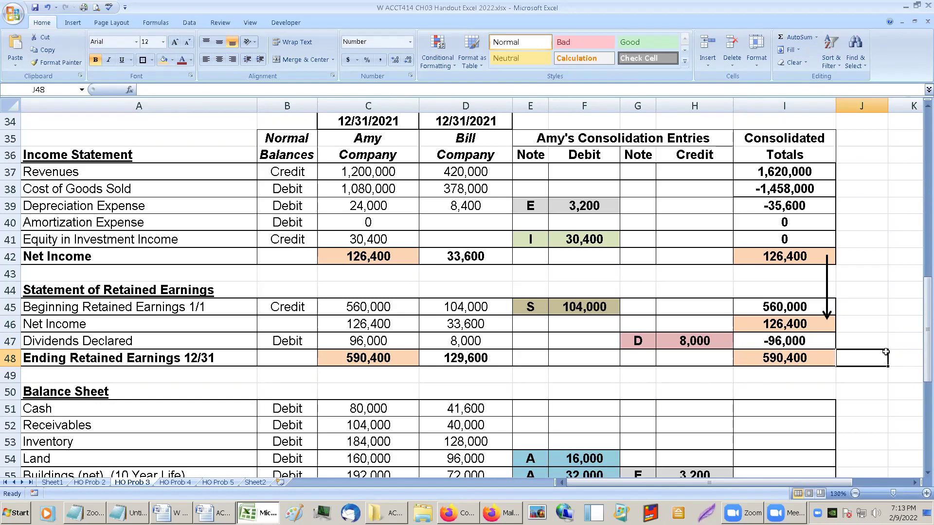
Enter =C51+D51+F51-H51 in I51 as the consolidated Cash total on the Balance Sheet.
scroll(886, 351, "down", 3)
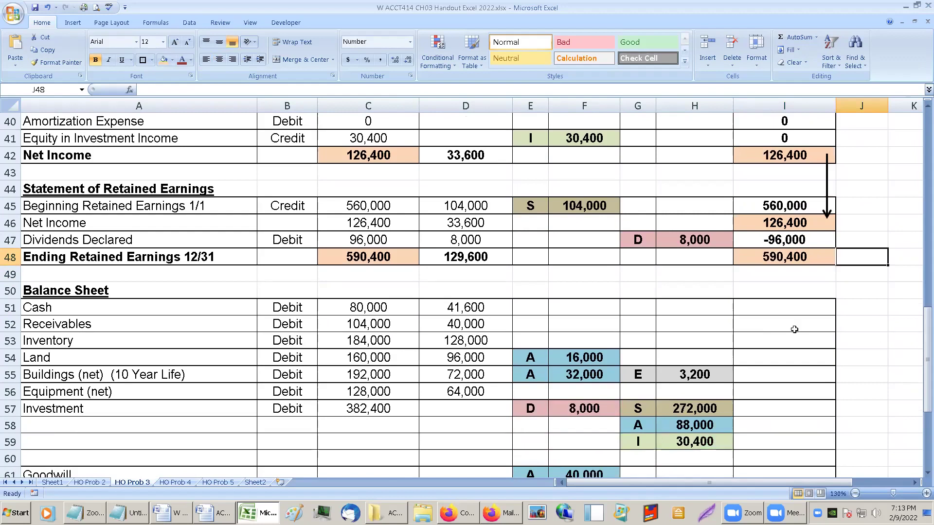
left_click(794, 307)
scroll(793, 314, "up", 1)
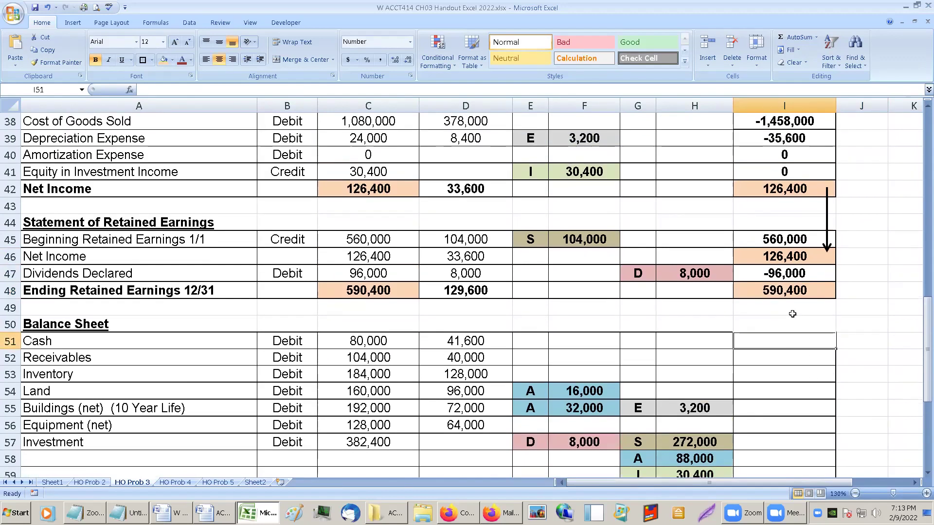
type("=")
key("Left")
key("Left")
key("Left")
key("Left")
key("Left")
key("Left")
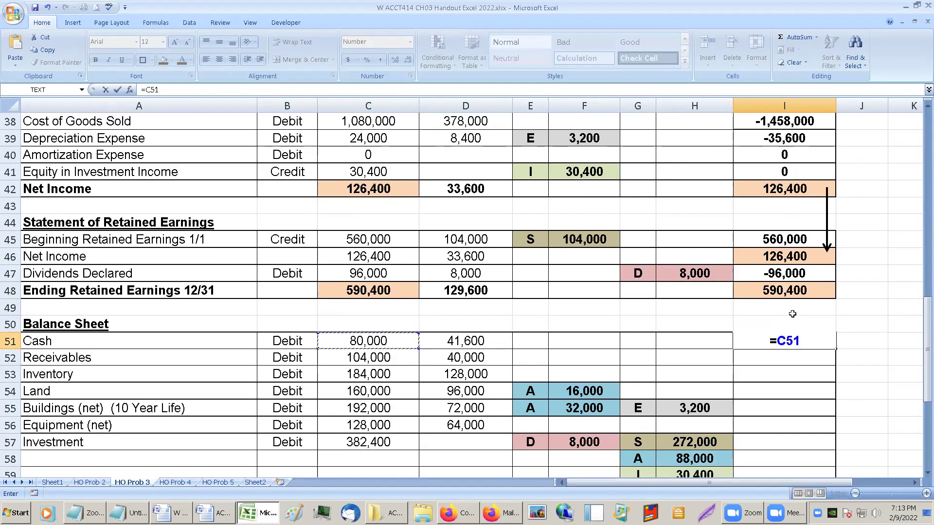
type("+")
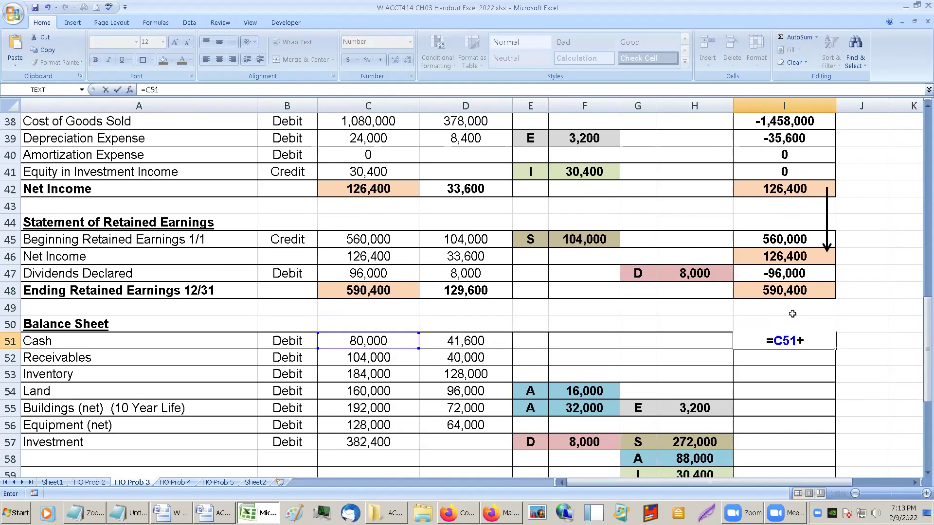
left_click(456, 341)
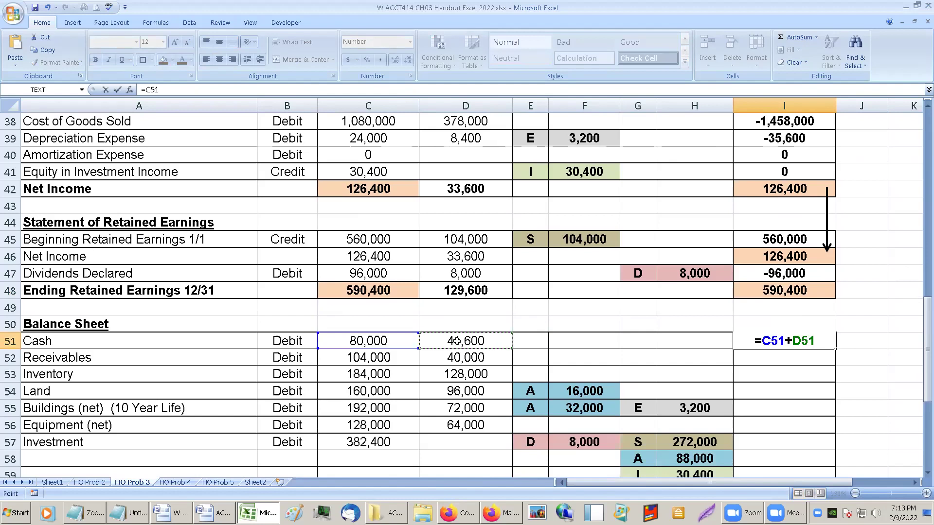
type("+")
left_click(580, 343)
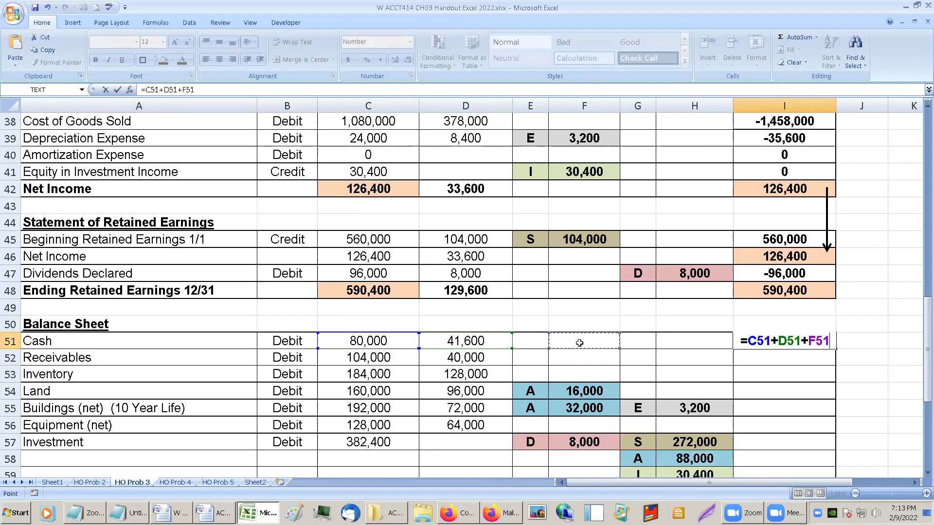
type("-")
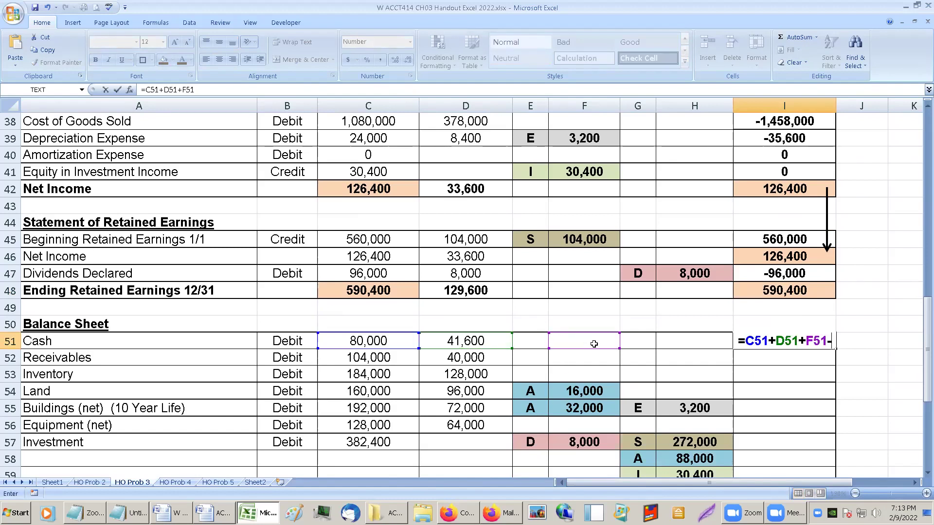
left_click(692, 343)
key("Return")
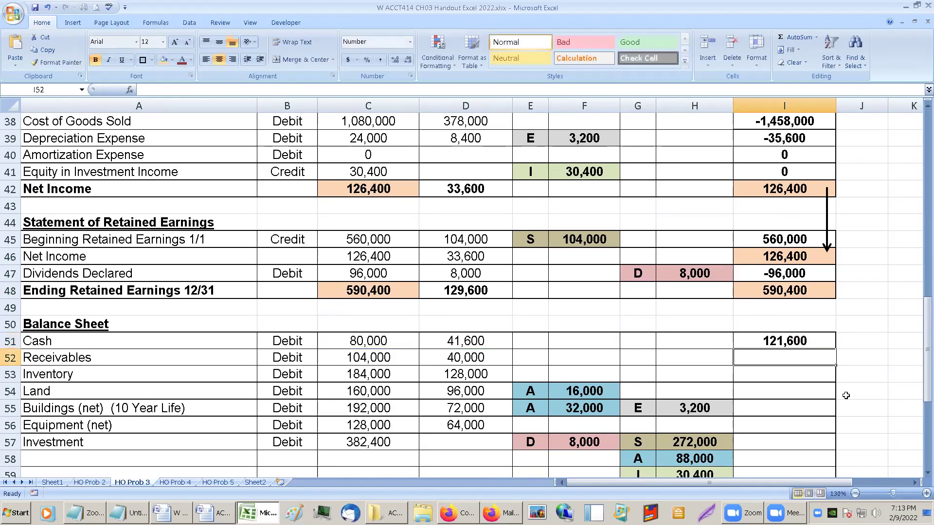
Fill the consolidated Cash formula from I51 down through I60, and clear the Investment rows I57:I60.
left_click(822, 341)
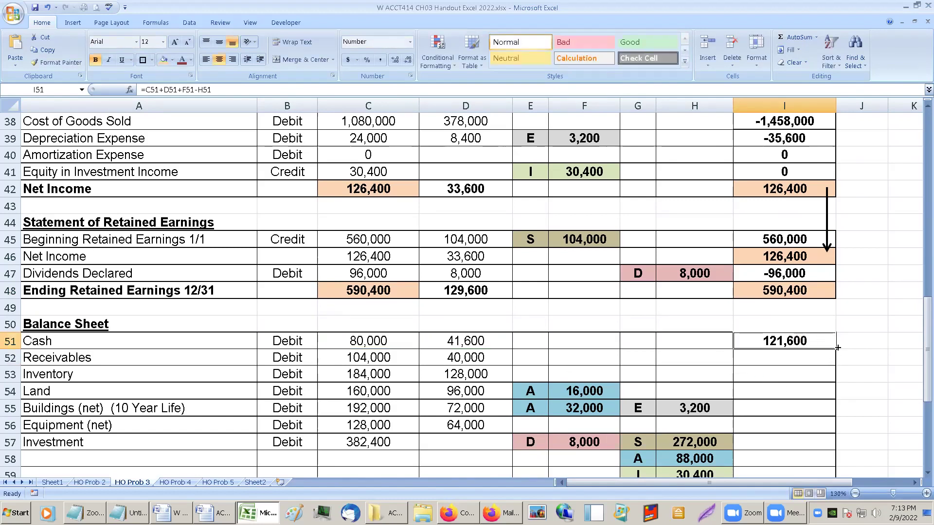
left_click_drag(837, 347, 830, 455)
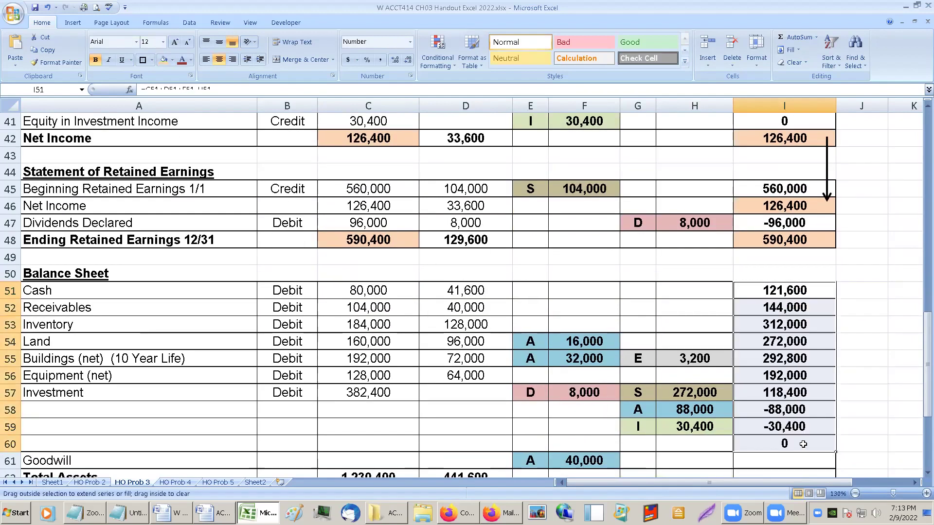
left_click(775, 387)
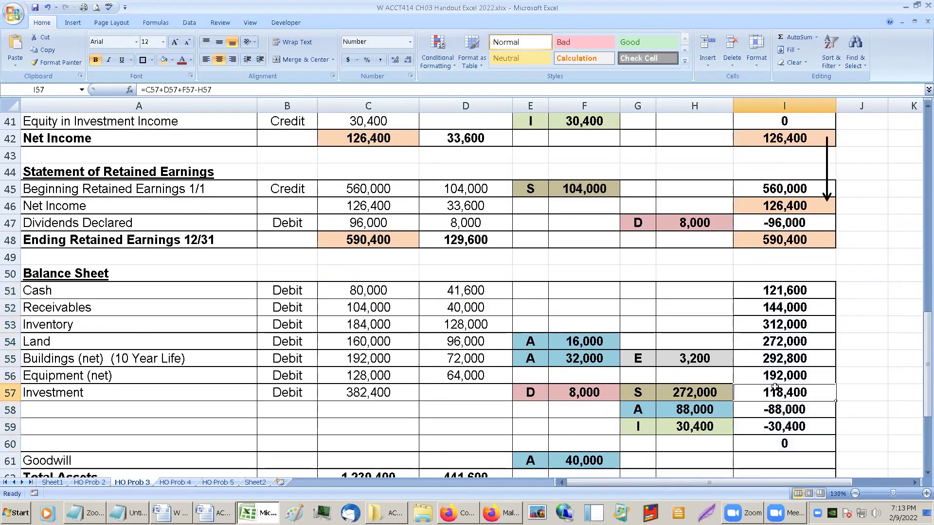
left_click_drag(775, 392, 787, 443)
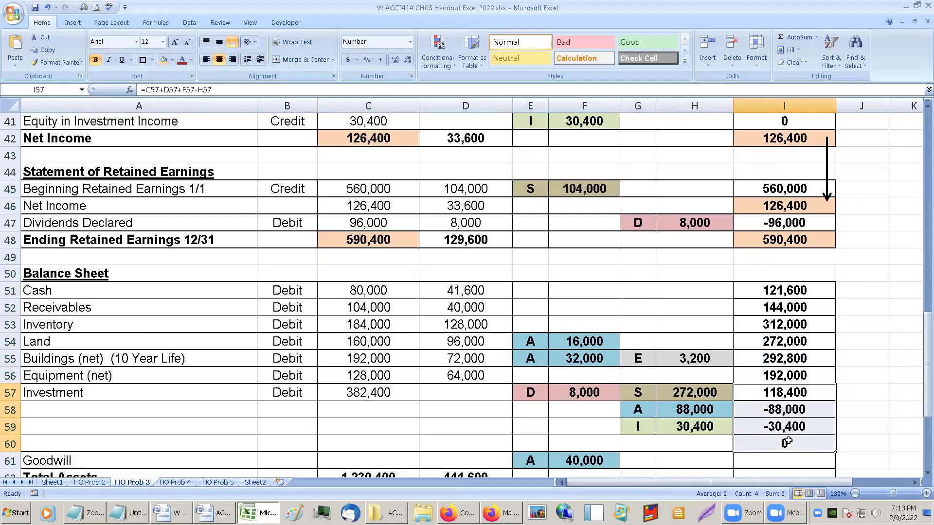
key("Delete")
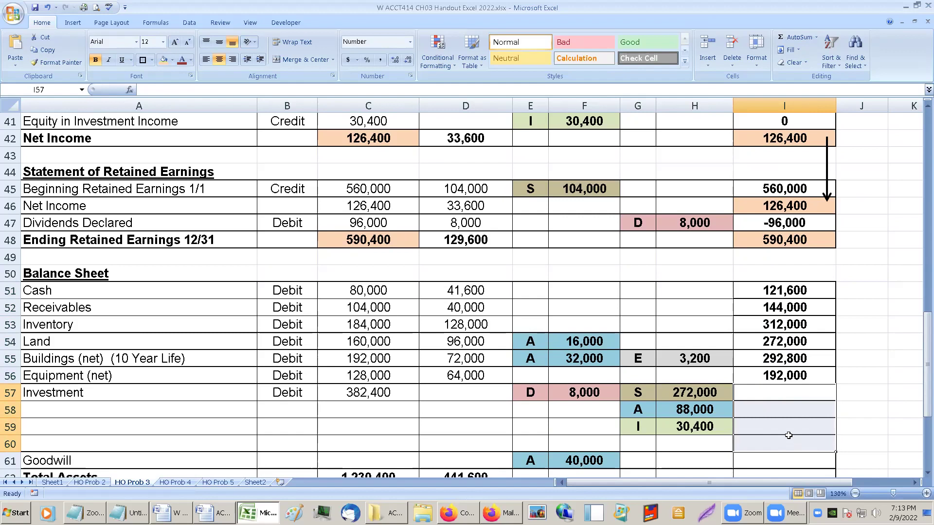
Copy the consolidated Equipment formula in I56 to the Goodwill cell I61.
left_click(802, 378)
key("ctrl+c")
left_click(785, 455)
key("ctrl+v")
left_click(786, 427)
key("Escape")
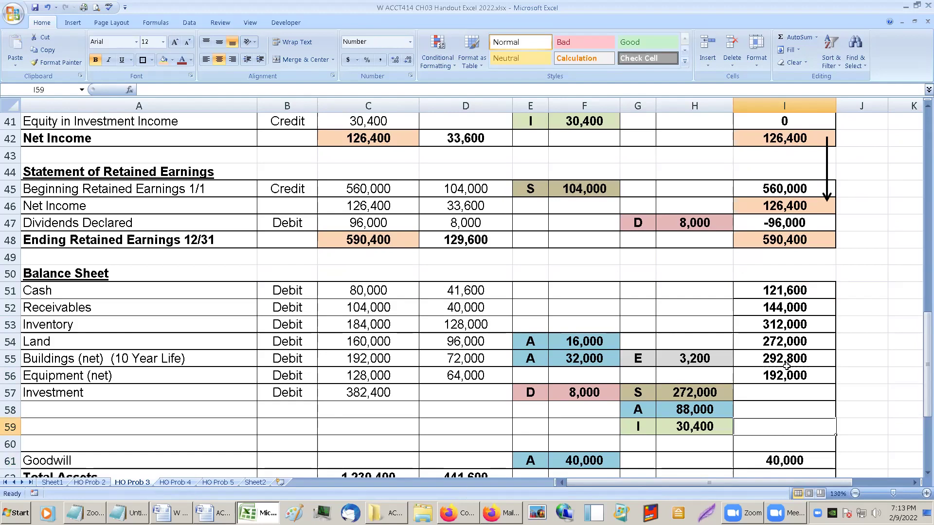
Examine how the consolidated Buildings (net) total in I55 is built up, highlighting the whole of row 55.
left_click(788, 362)
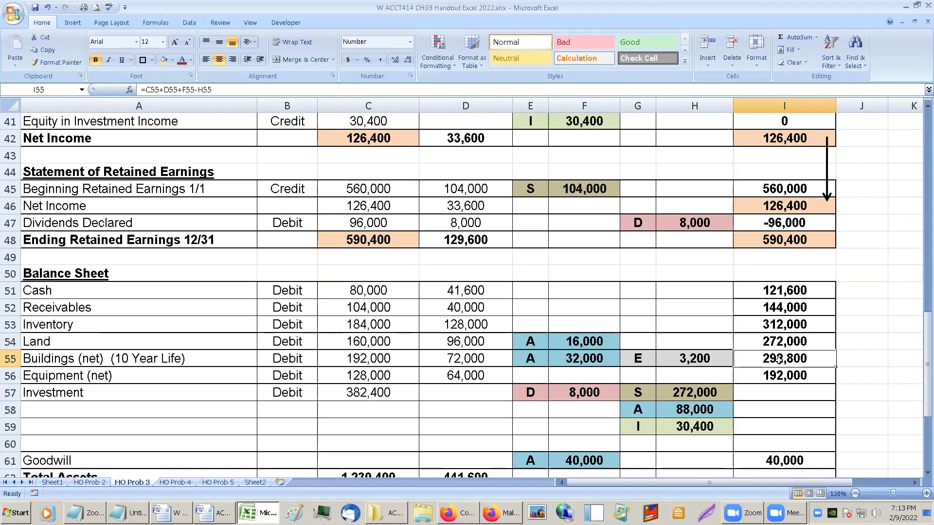
left_click(275, 358)
left_click(8, 359)
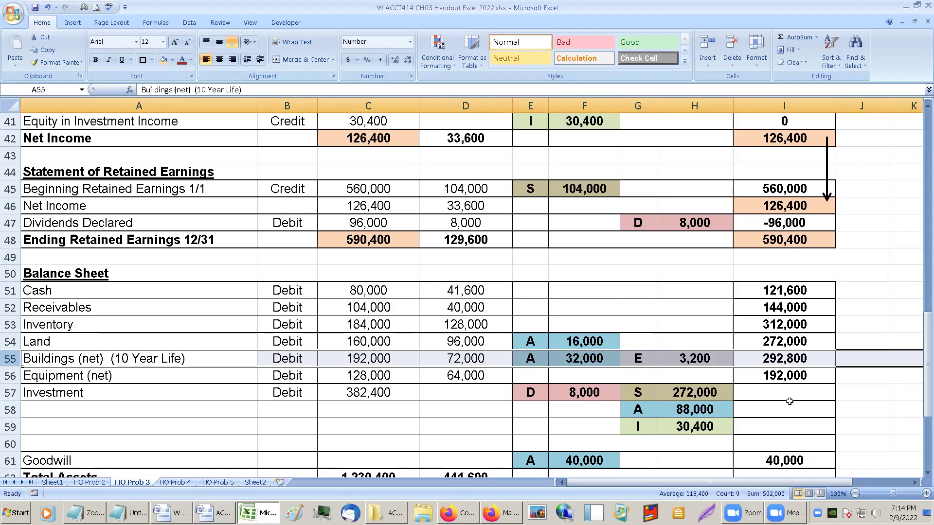
Format the Investment label, normal balance and Amy's amount in A57:C57 as bold dark red text.
left_click_drag(49, 394, 323, 386)
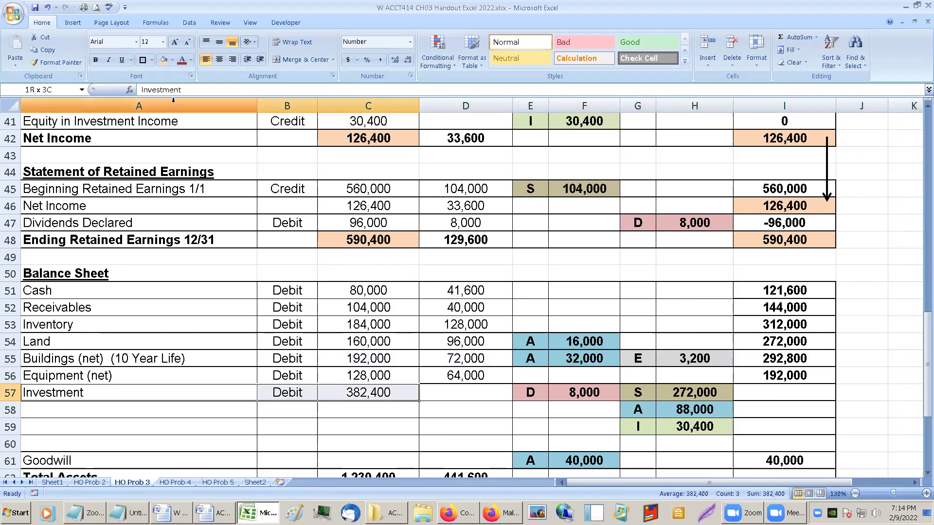
left_click(180, 64)
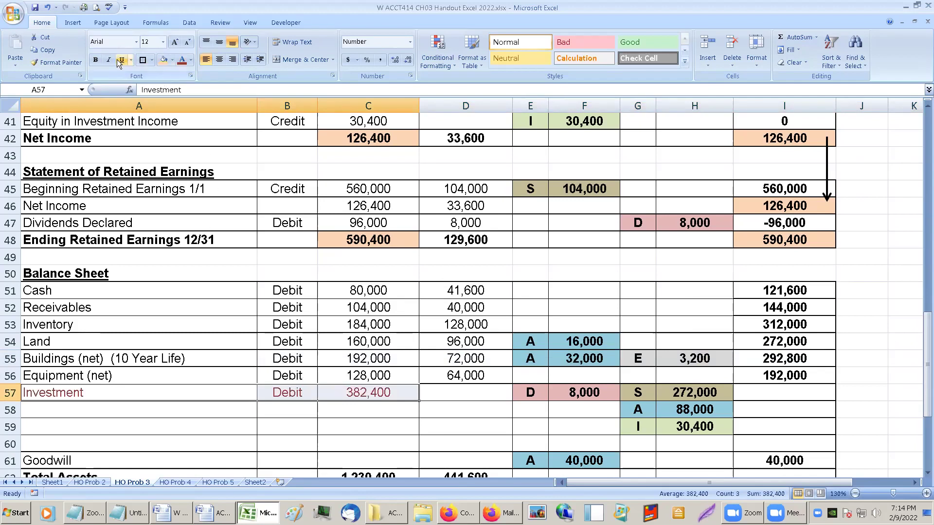
left_click(95, 61)
left_click(386, 395)
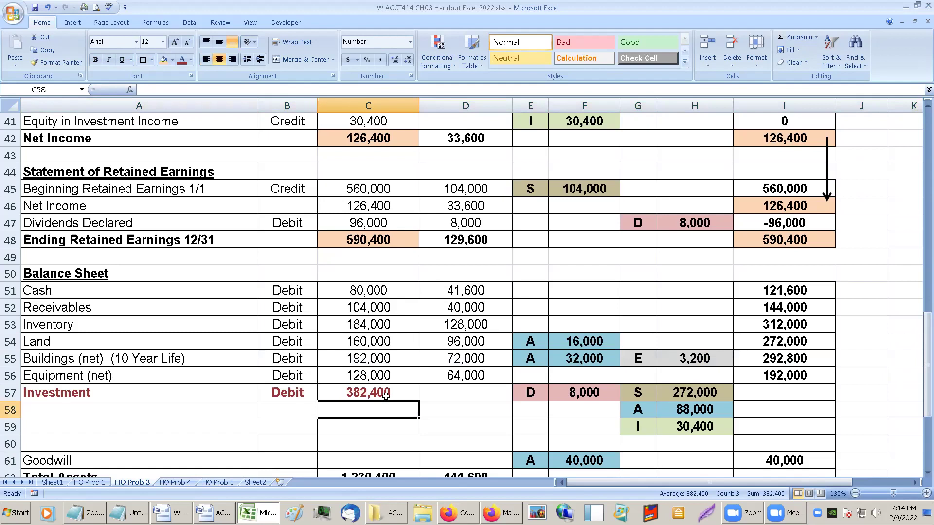
Enter =C57+F57-H57-H58-H59 in I57 as the consolidated Investment total and color it dark red.
left_click(754, 393)
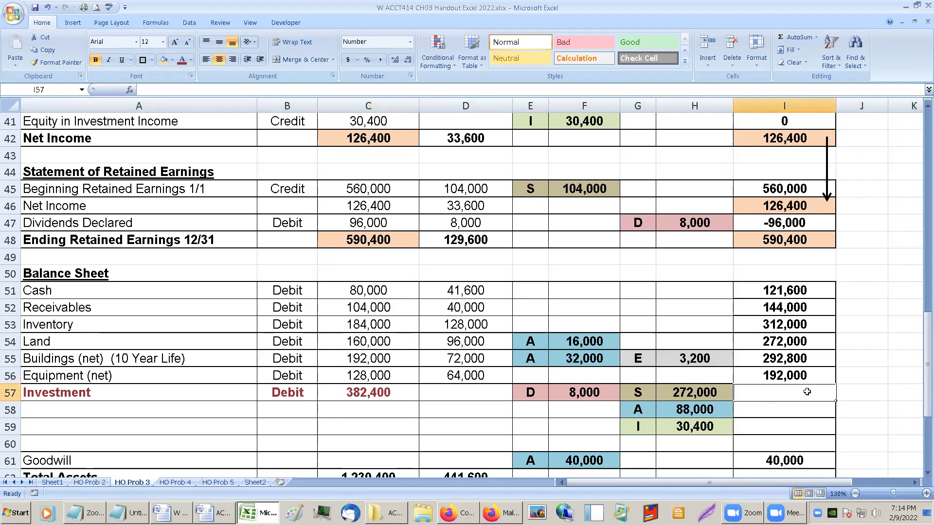
type("=F57")
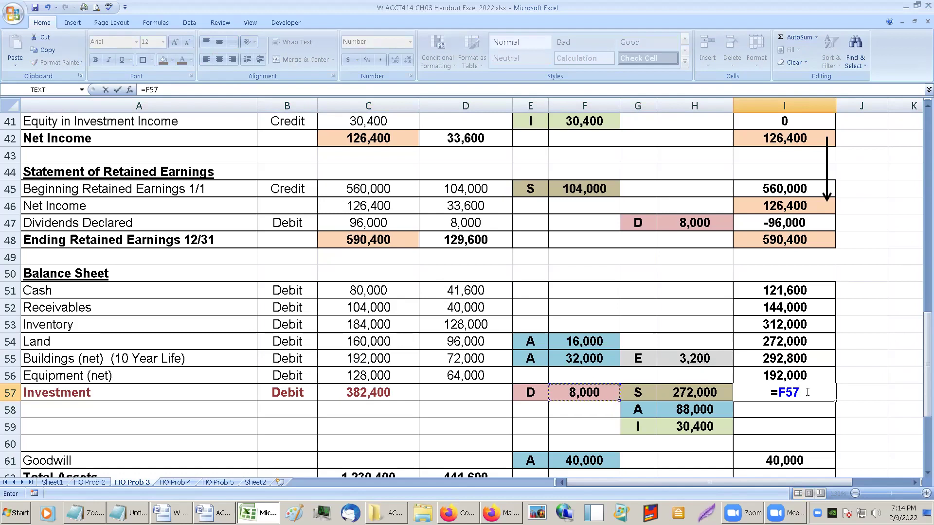
key("Left")
key("Left")
key("Left")
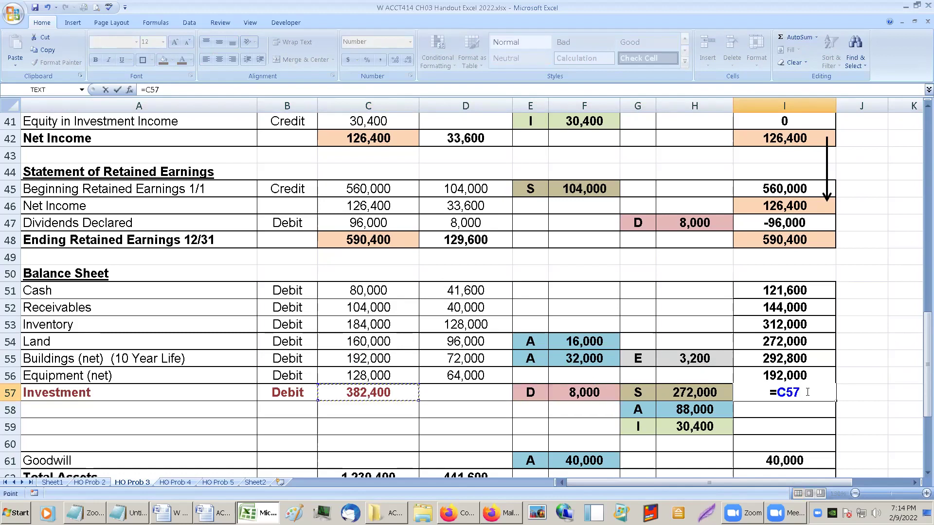
type("+")
key("Left")
key("Left")
key("Left")
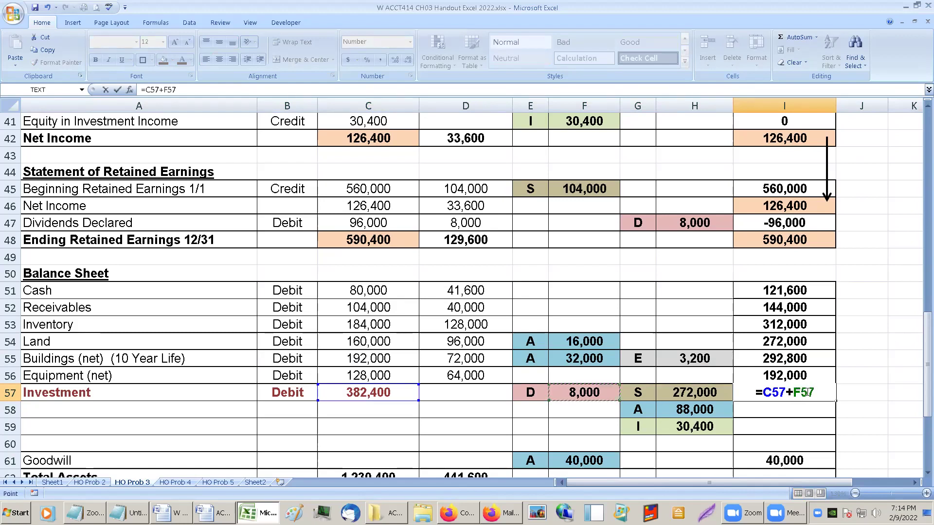
type("-")
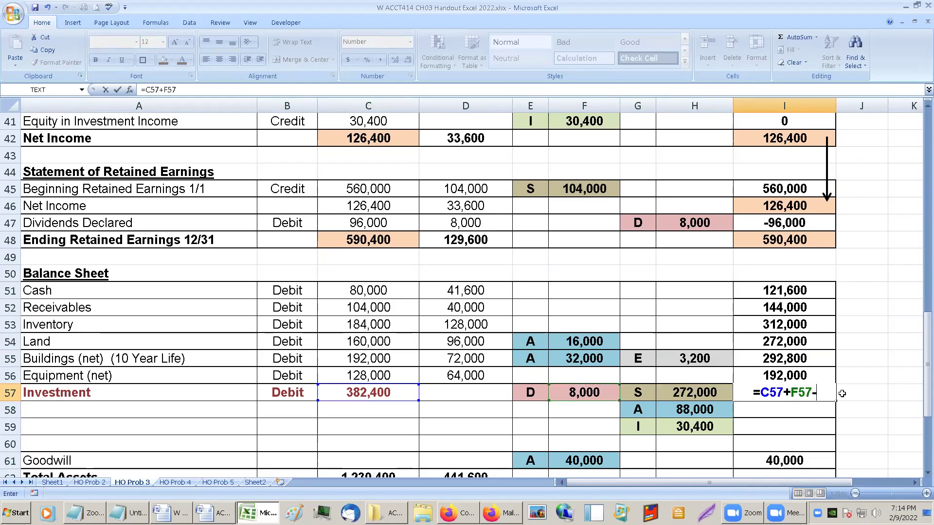
type("H57-")
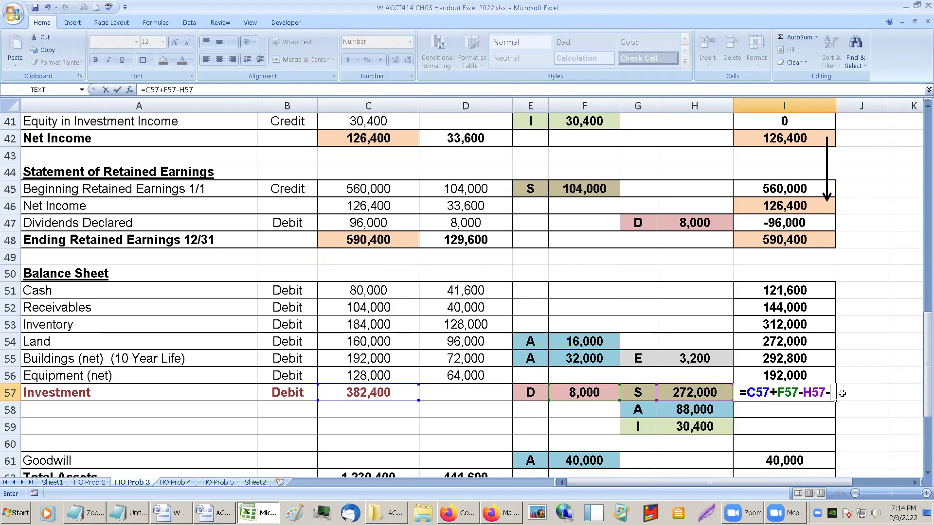
key("Left")
key("Down")
type("-")
key("Left")
key("Down")
key("Down")
key("ctrl+Return")
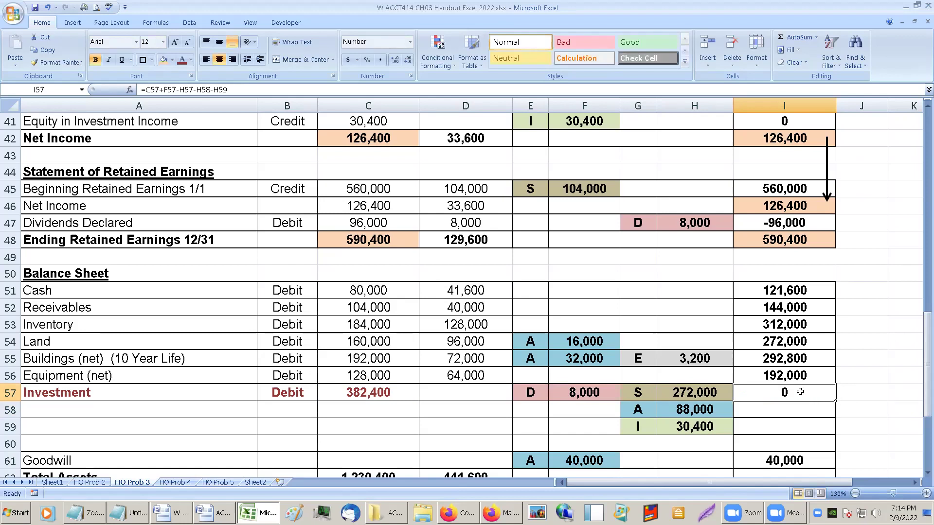
left_click(182, 59)
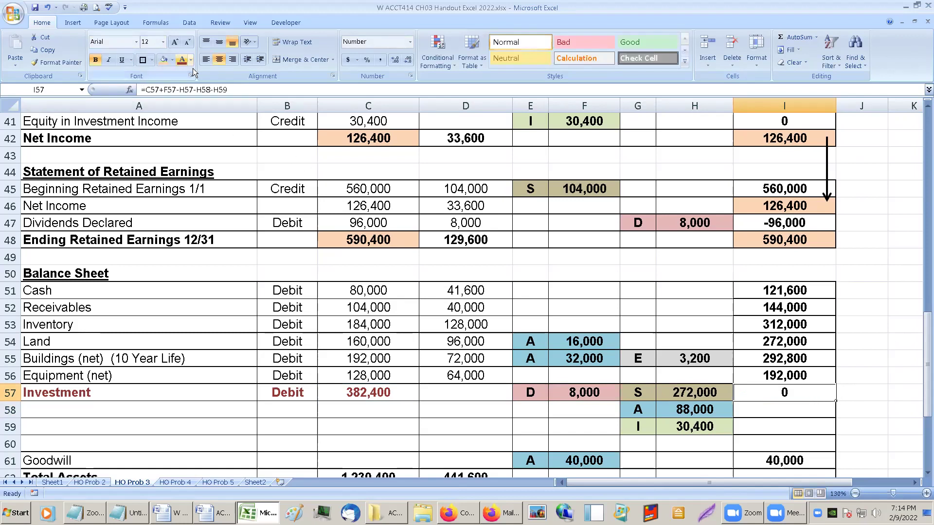
left_click(466, 190)
Sum I51:I61 into the consolidated Total Assets cell I62 and check its formula.
scroll(599, 352, "down", 1)
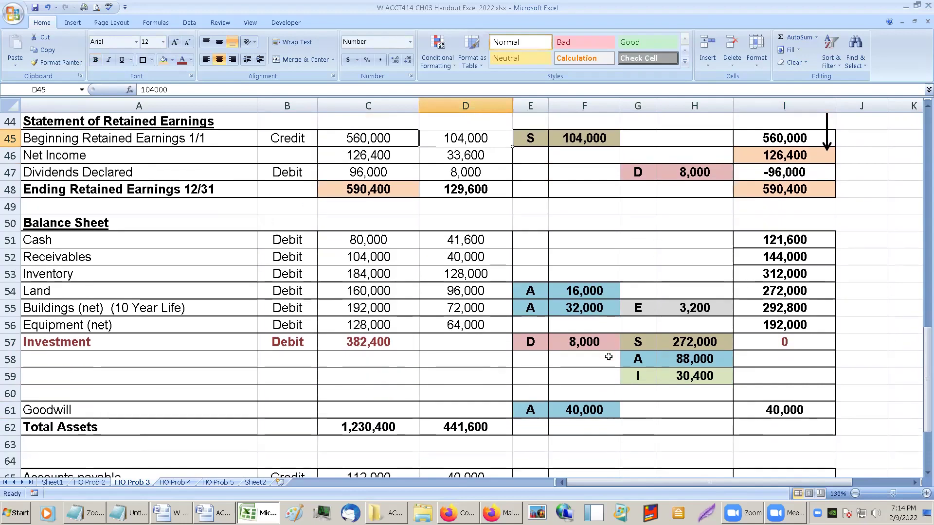
left_click_drag(798, 240, 799, 427)
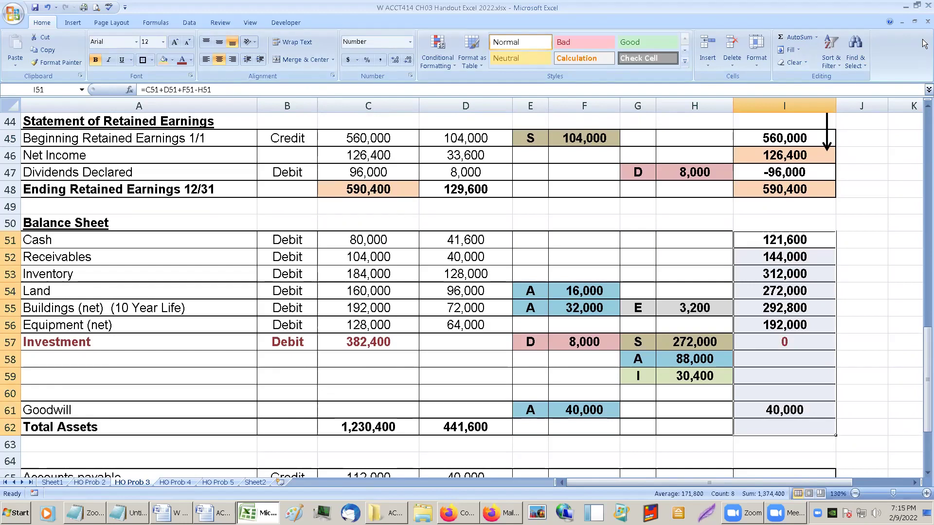
key("alt+equal")
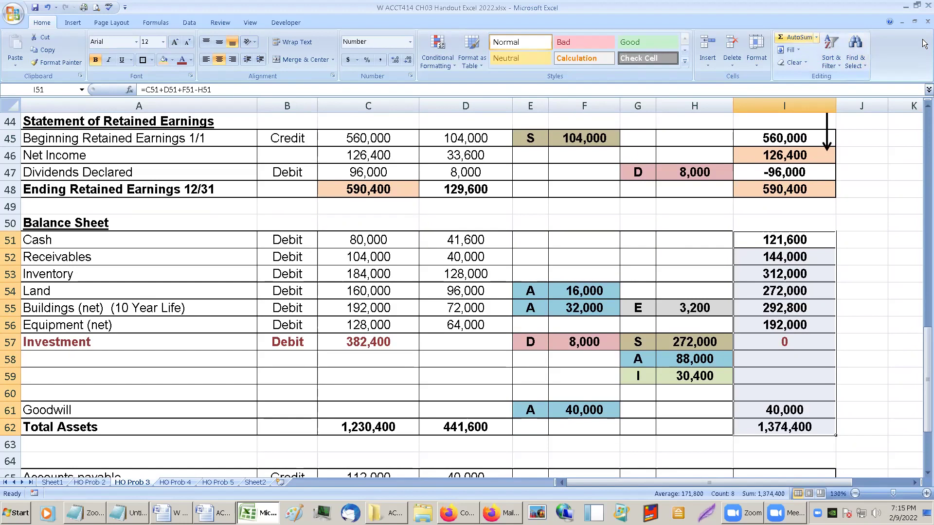
left_click(849, 400)
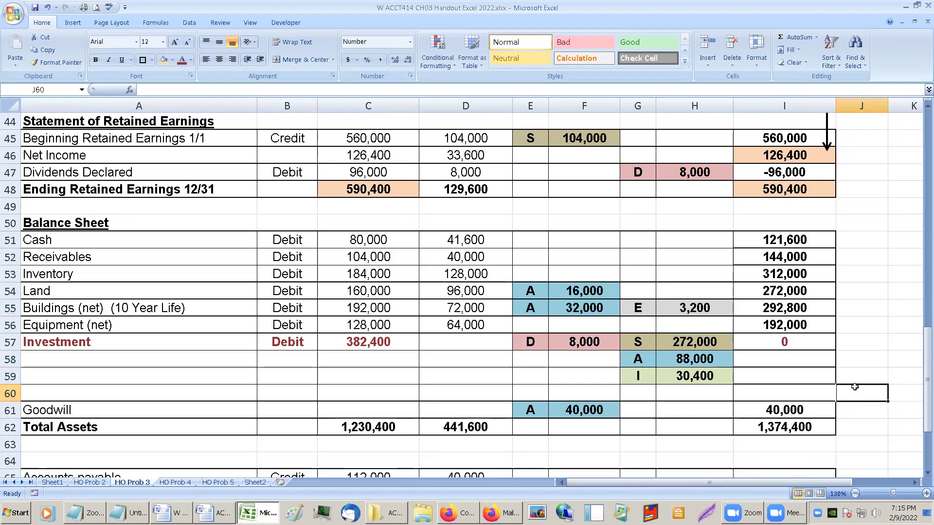
left_click(784, 427)
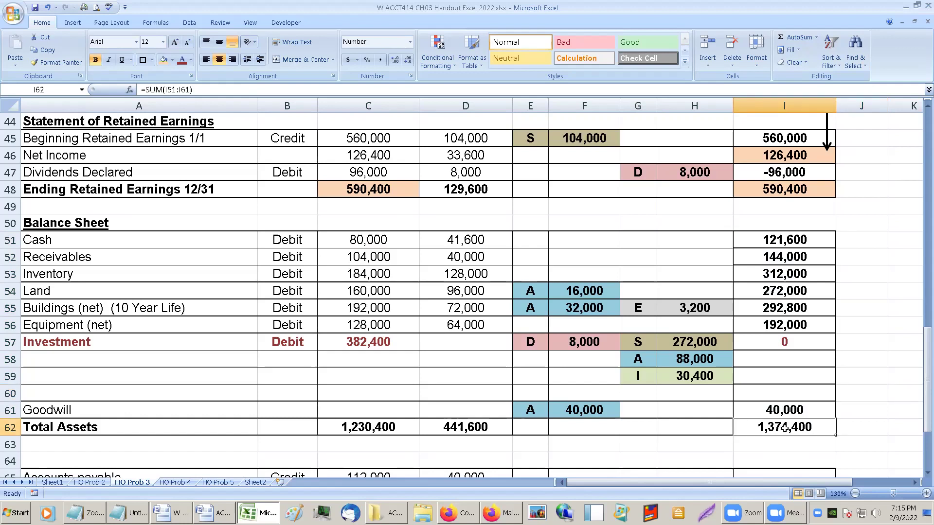
Enter =C65+D65 in I65 as the consolidated Accounts payable total.
scroll(784, 428, "down", 4)
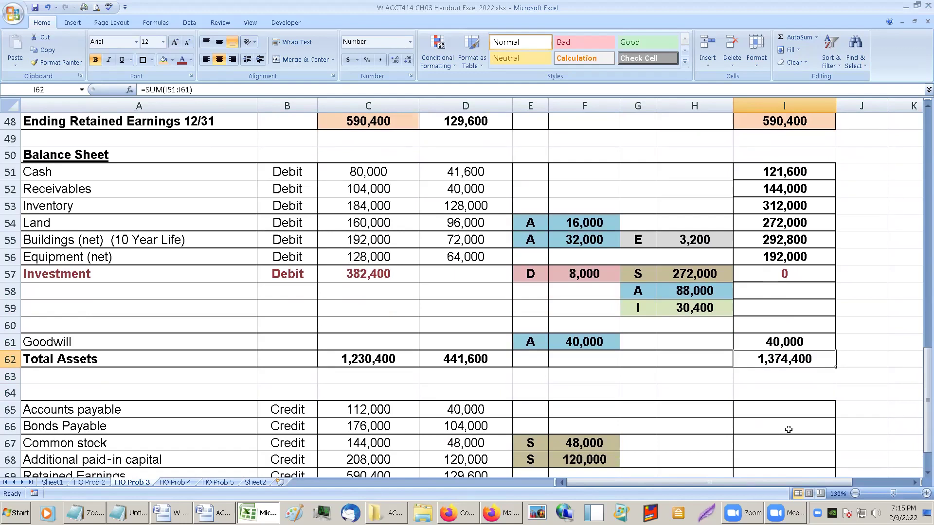
scroll(788, 429, "down", 3)
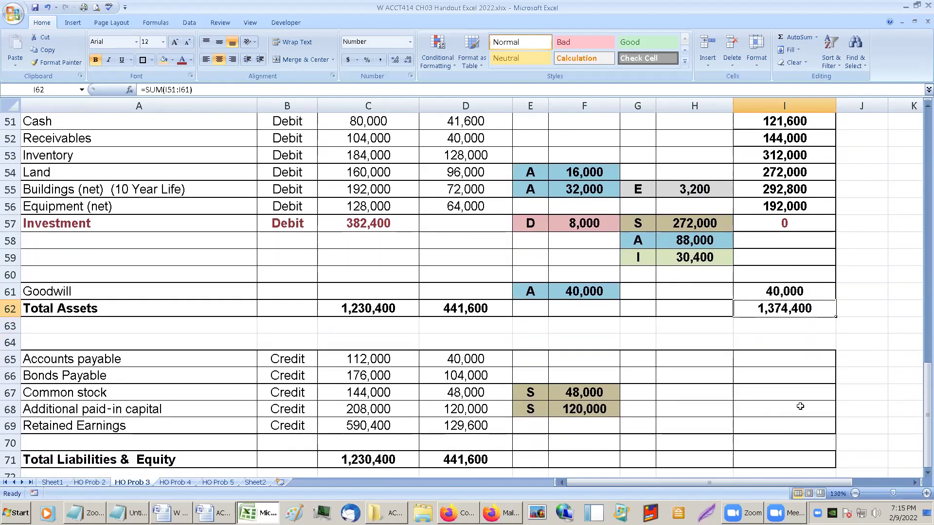
left_click(802, 360)
type("=")
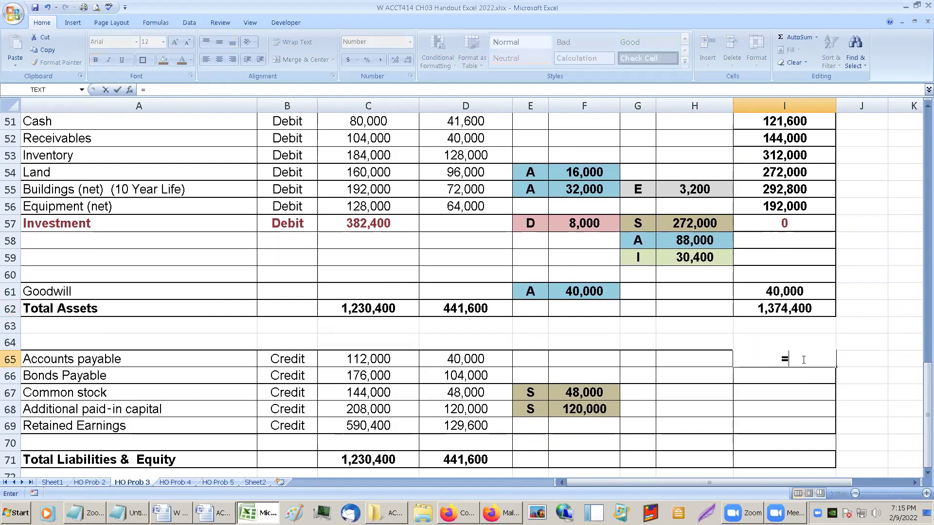
key("Left")
key("Left")
key("Left")
key("Left")
key("Left")
key("Left")
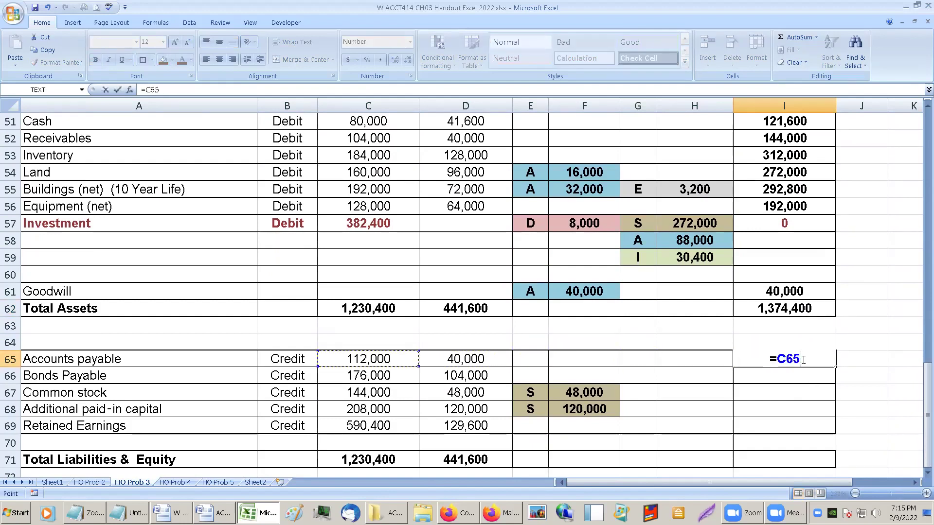
type("+")
key("Left")
key("Left")
key("Left")
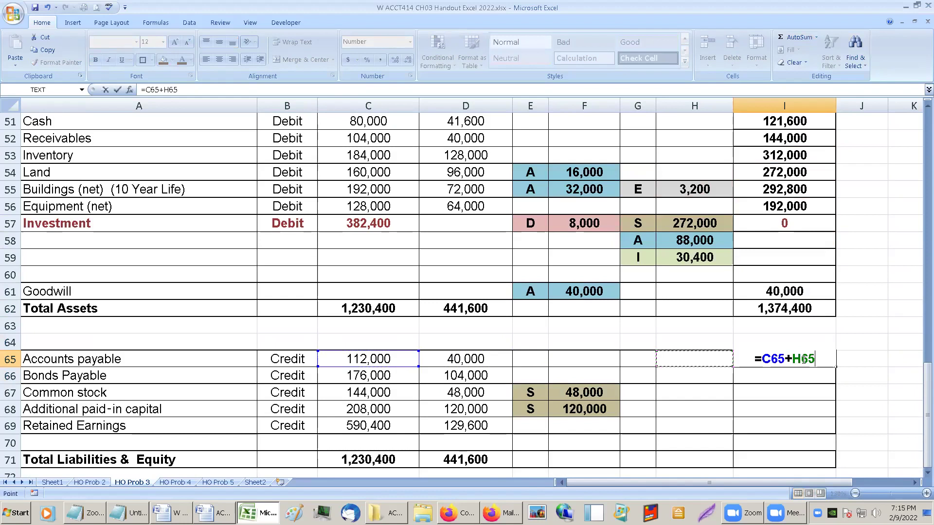
key("Left")
key("Left")
key("Return")
Copy the Accounts payable formula from I65 down to I66 for the consolidated Bonds Payable.
left_click(822, 360)
left_click_drag(836, 368, 827, 378)
left_click(822, 377)
Enter =C67 in I67 for consolidated Common stock and fill it down through Retained Earnings in I69.
left_click(794, 391)
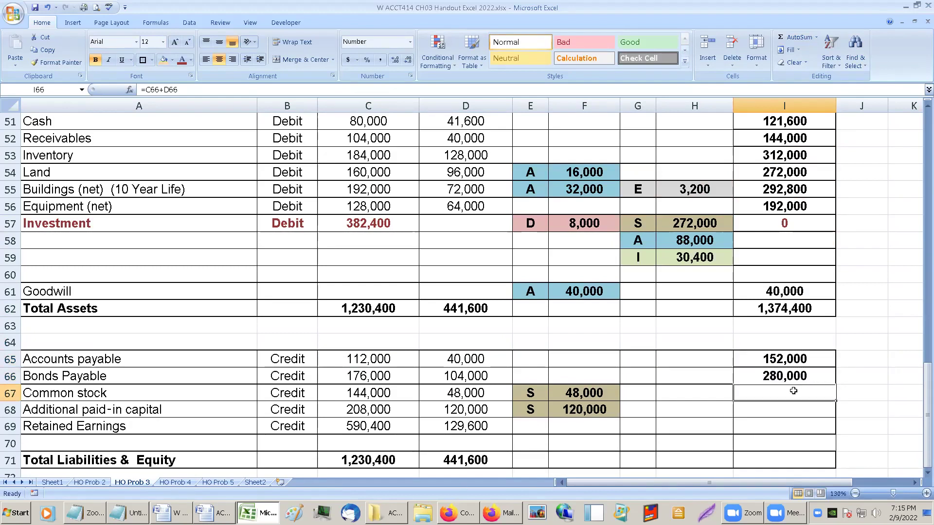
type("=")
key("Left")
key("Left")
key("Left")
key("Left")
key("Left")
key("Left")
key("Return")
left_click(795, 393)
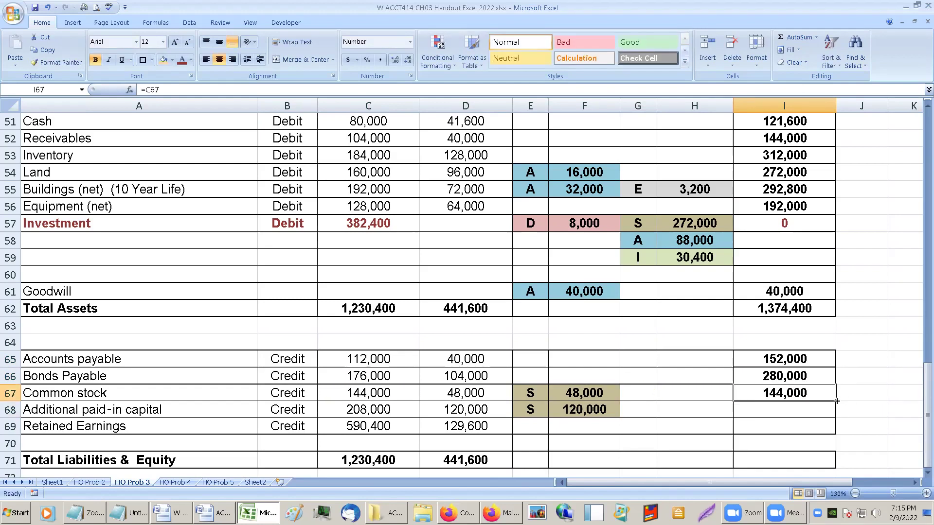
left_click_drag(835, 402, 833, 434)
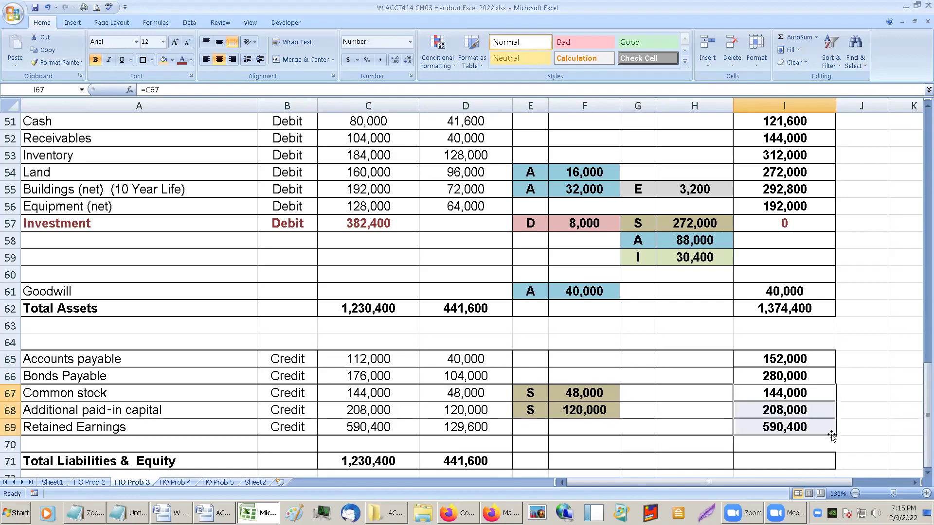
Shade the equity amounts in I67:I69 and C67:C69 light orange.
left_click(794, 394)
left_click_drag(794, 393, 792, 424)
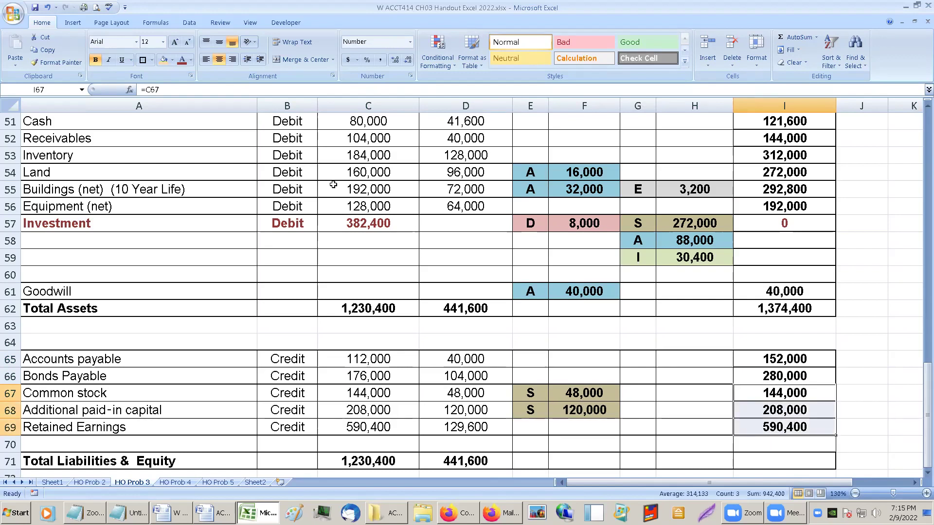
left_click(164, 60)
left_click_drag(338, 391, 350, 424)
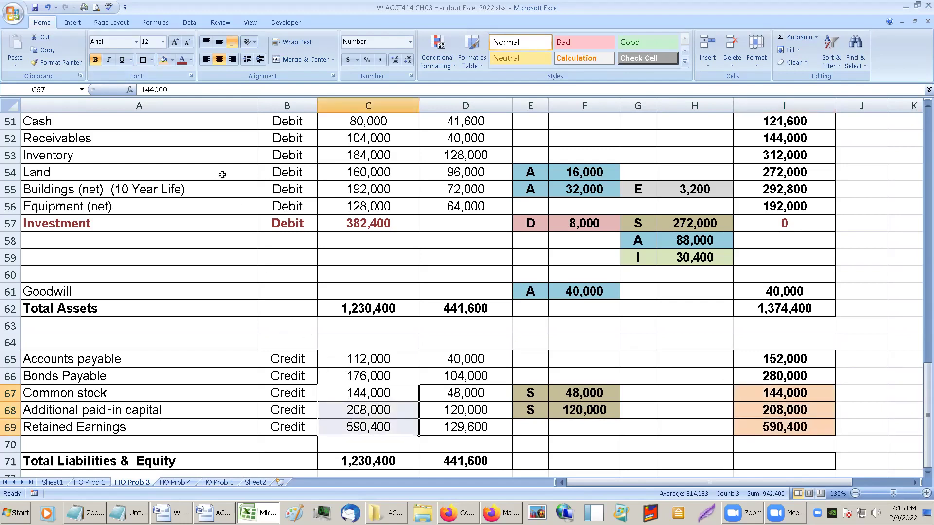
left_click(162, 62)
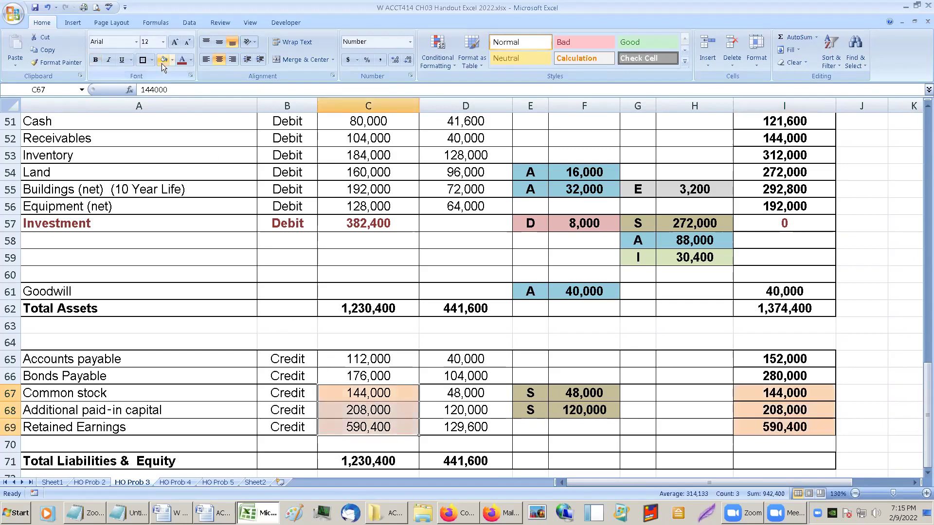
Compare the equity amounts in D67:D69 with those in C67:C69.
left_click(440, 390)
left_click_drag(440, 390, 459, 426)
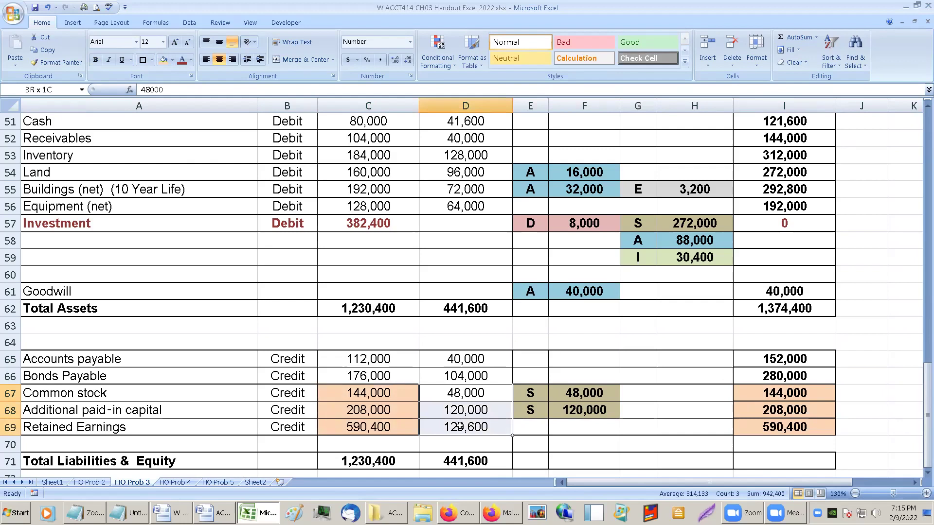
left_click_drag(384, 391, 394, 426)
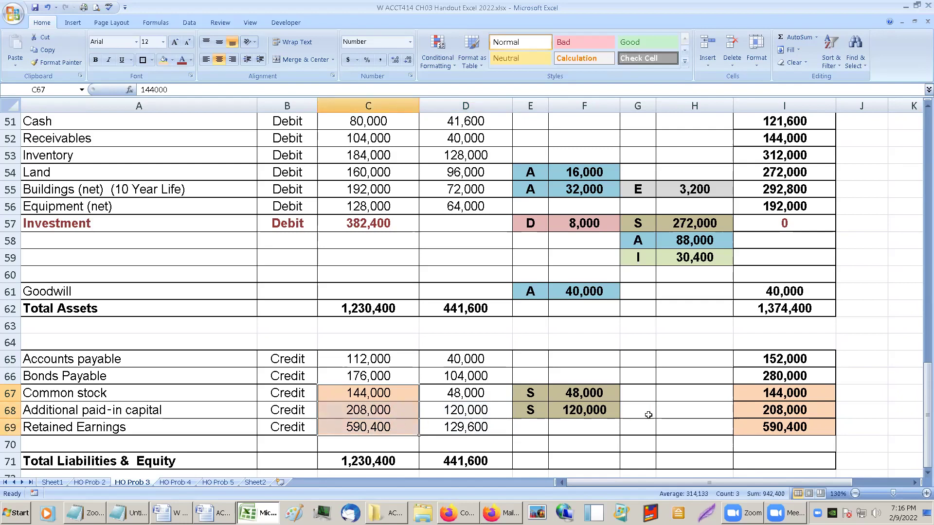
Sum the consolidated liabilities and equity amounts from I65 down into the Total Liabilities & Equity cell I71.
scroll(775, 358, "down", 1)
scroll(775, 359, "down", 1)
left_click_drag(778, 309, 788, 411)
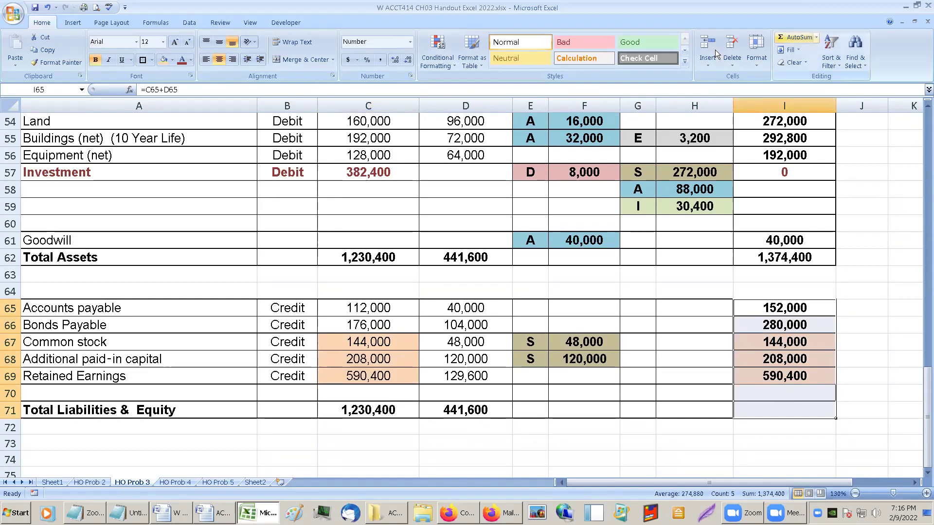
left_click(797, 37)
Check the consolidated Total Assets in I62 against the consolidated Total Liabilities & Equity in I71.
left_click(782, 254)
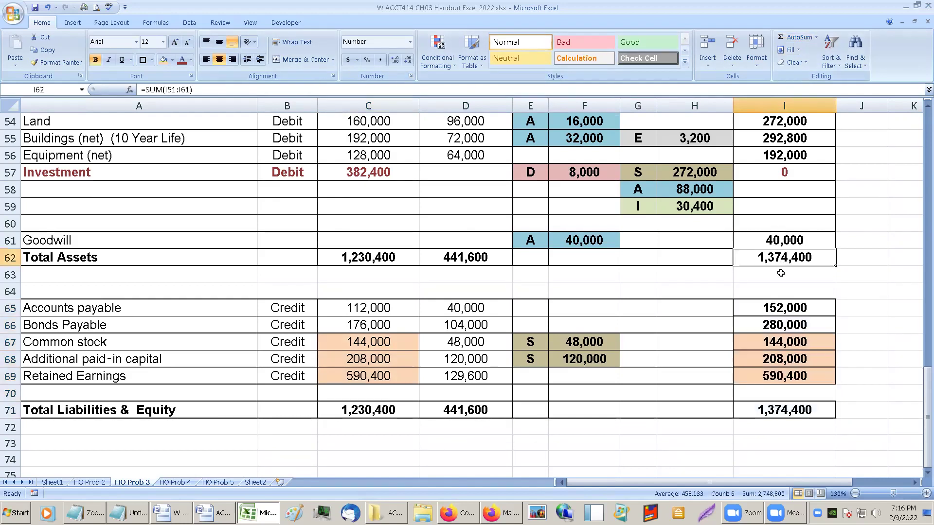
scroll(780, 271, "up", 1)
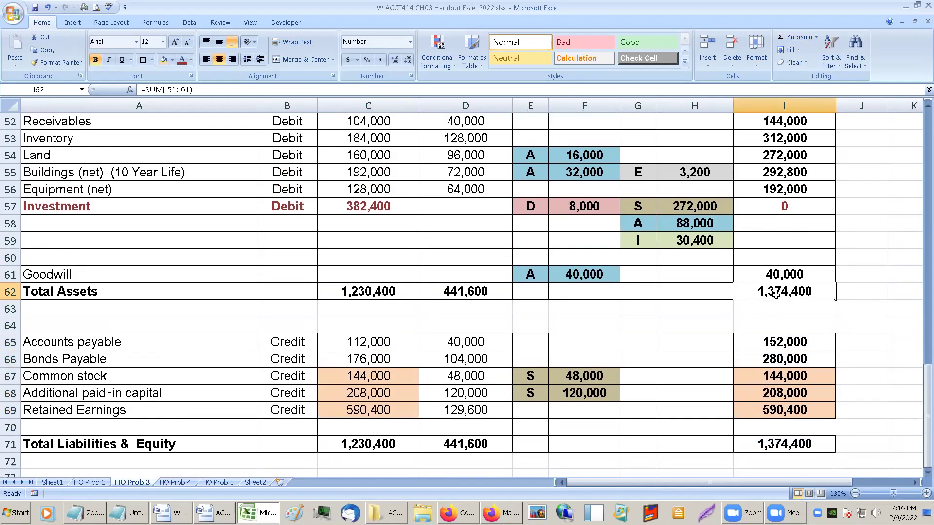
scroll(777, 292, "up", 1)
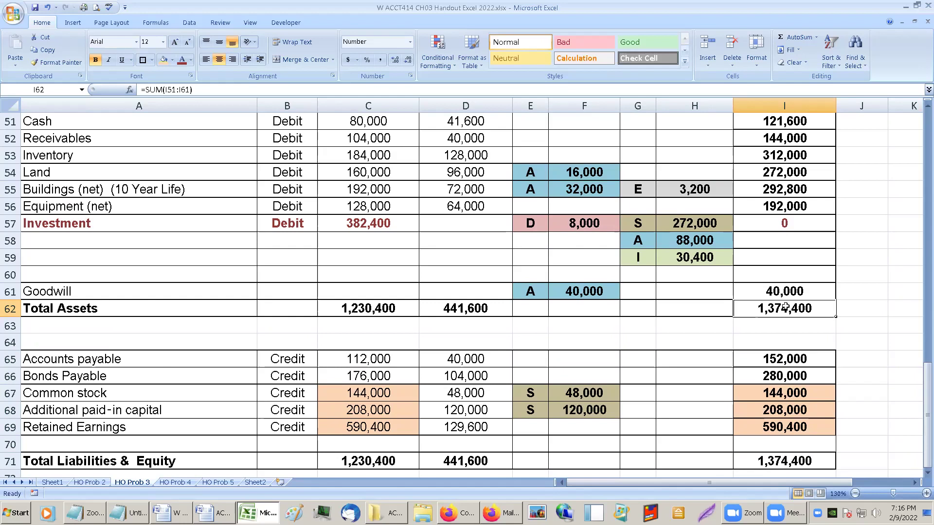
left_click(481, 333)
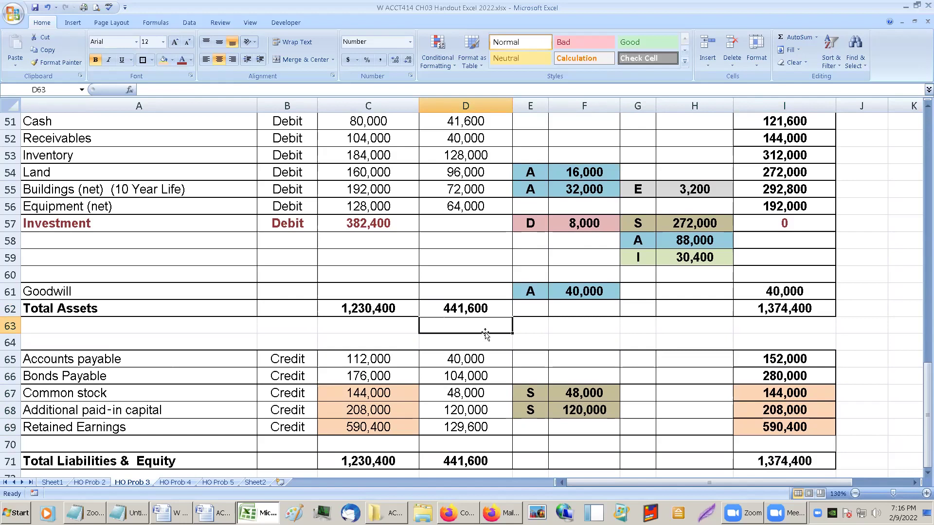
left_click(609, 344)
left_click(697, 357)
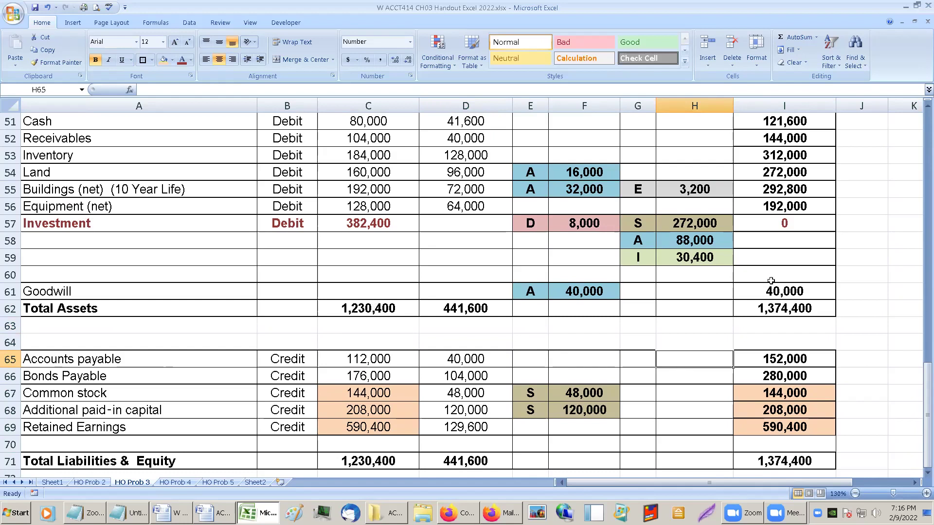
left_click(794, 312)
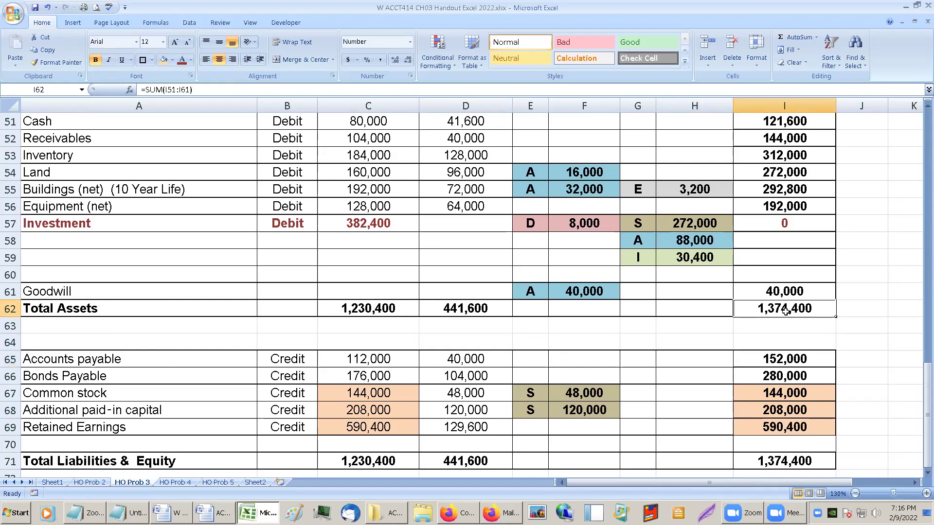
left_click(774, 462)
Compare column C's balance sheet totals and Investment amount with the consolidated Total Assets, and review the consolidation entries for assets.
left_click(372, 461)
left_click(358, 308)
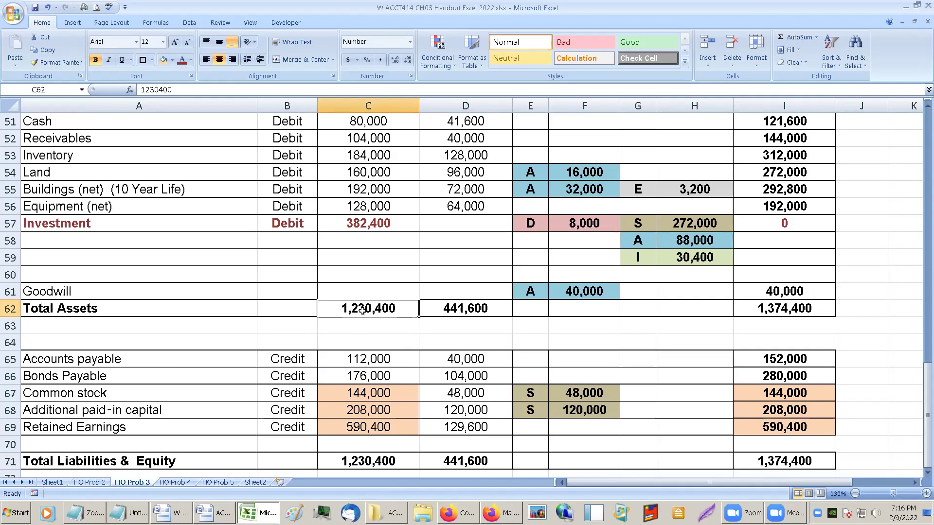
left_click(354, 228)
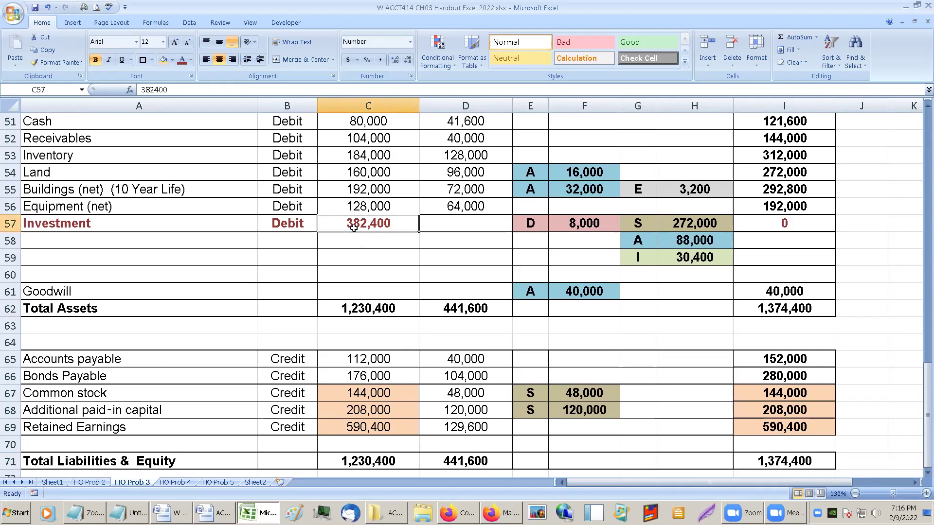
left_click(371, 305)
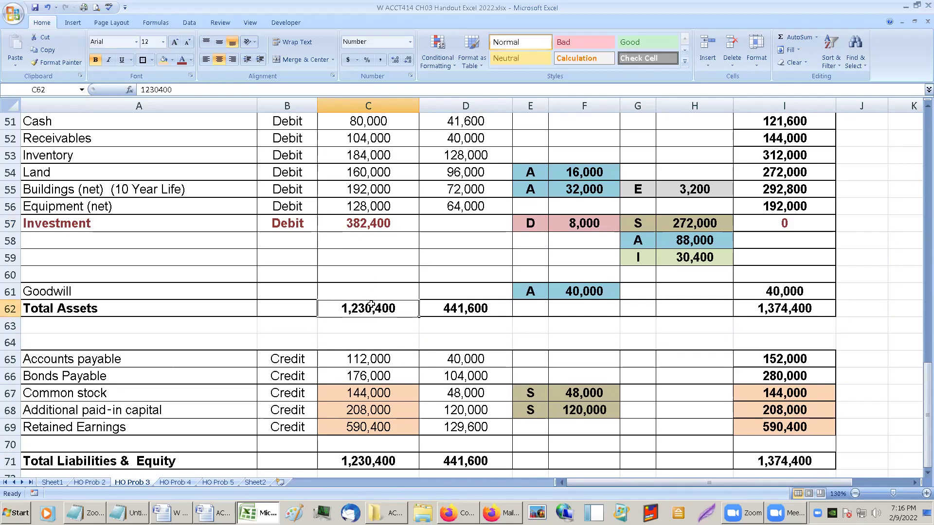
scroll(489, 300, "up", 1)
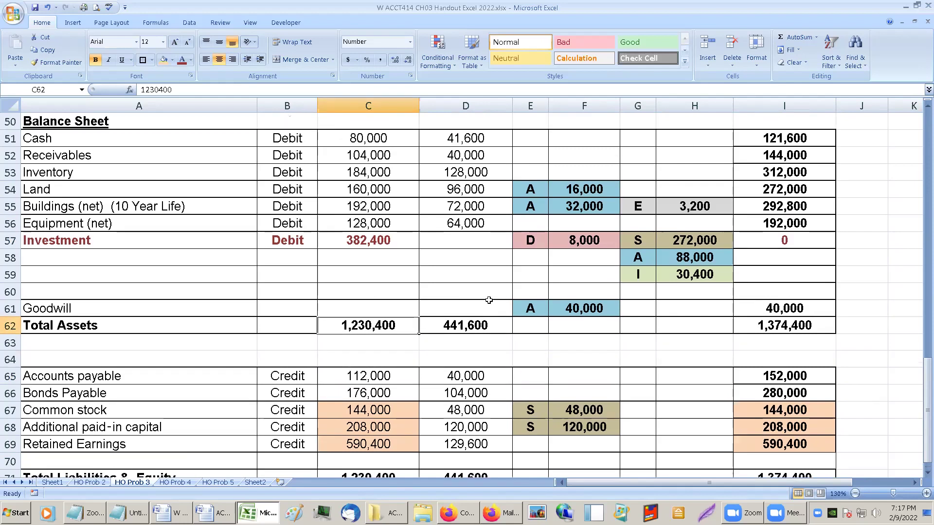
scroll(489, 300, "down", 3)
scroll(489, 300, "up", 1)
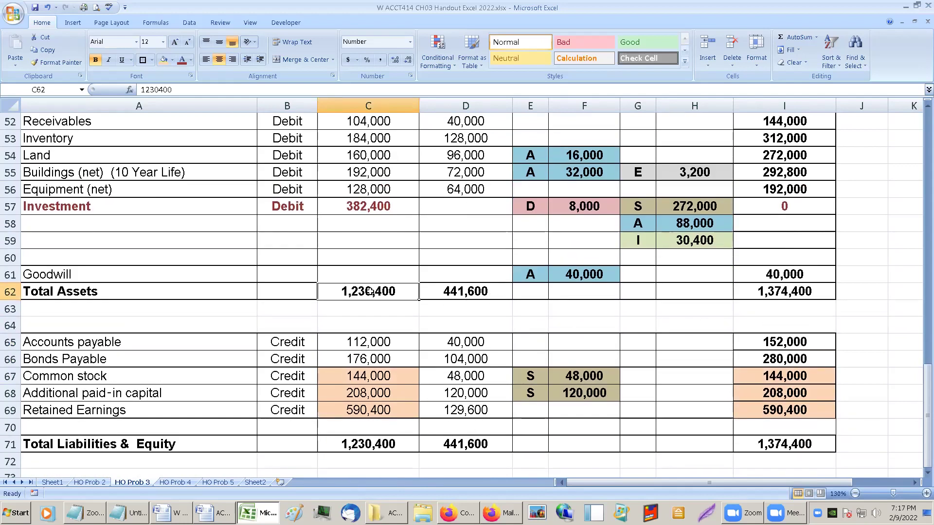
left_click(780, 293)
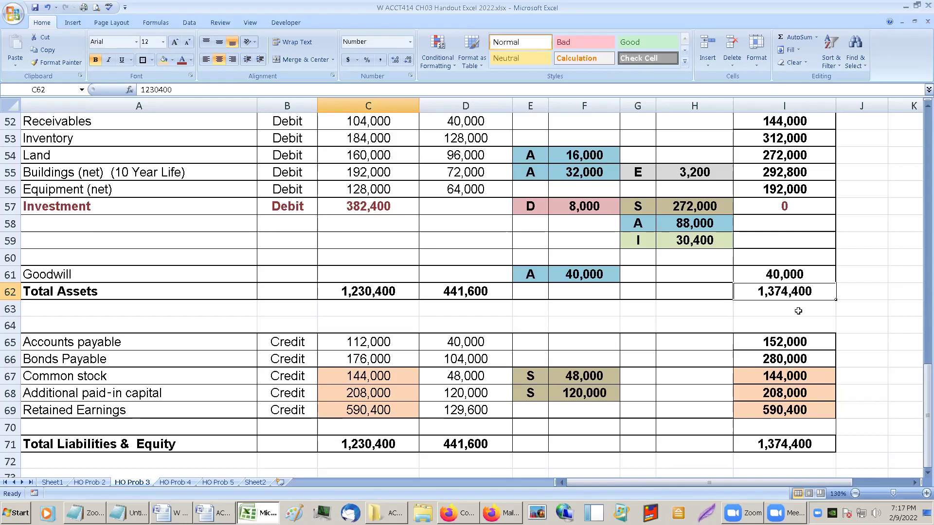
left_click(784, 294)
left_click_drag(608, 122, 764, 254)
Format the Accounts payable and Bonds Payable amounts in D65:D66 as bold red text.
left_click_drag(456, 342, 465, 359)
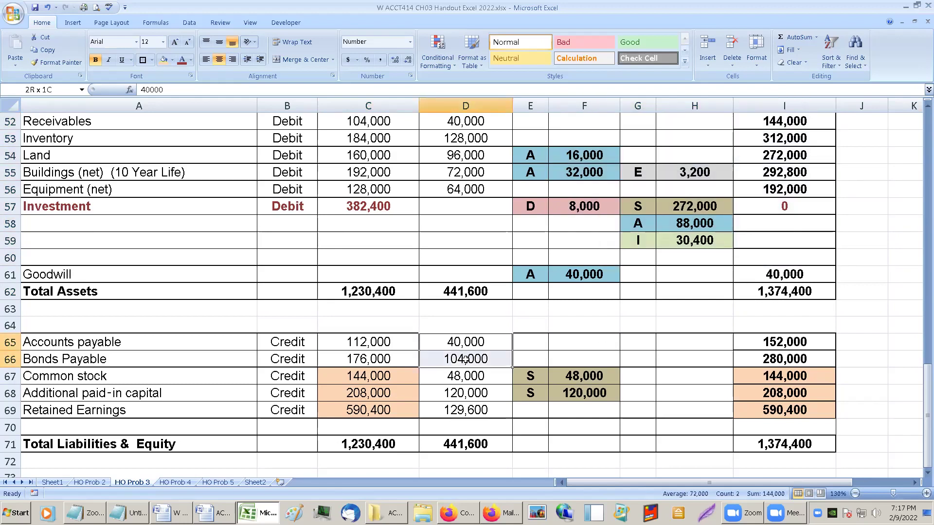
left_click_drag(465, 359, 466, 359)
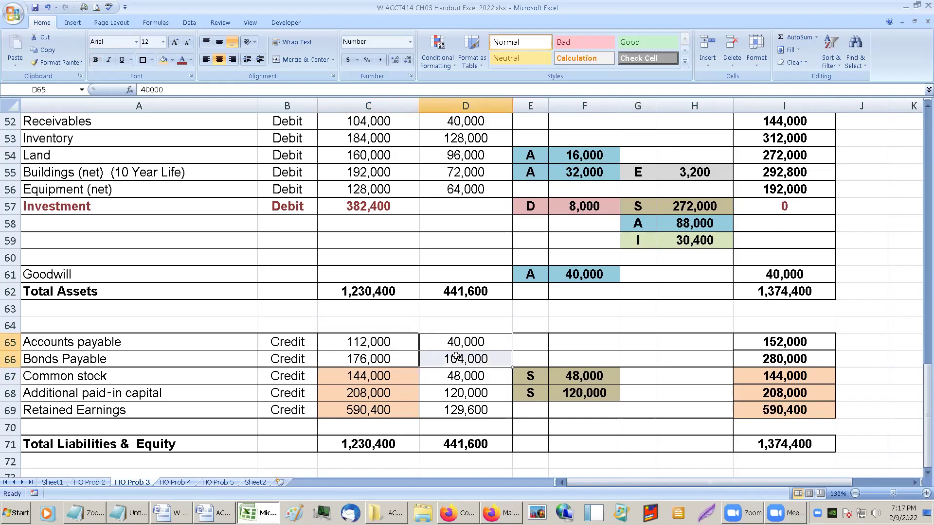
left_click(191, 60)
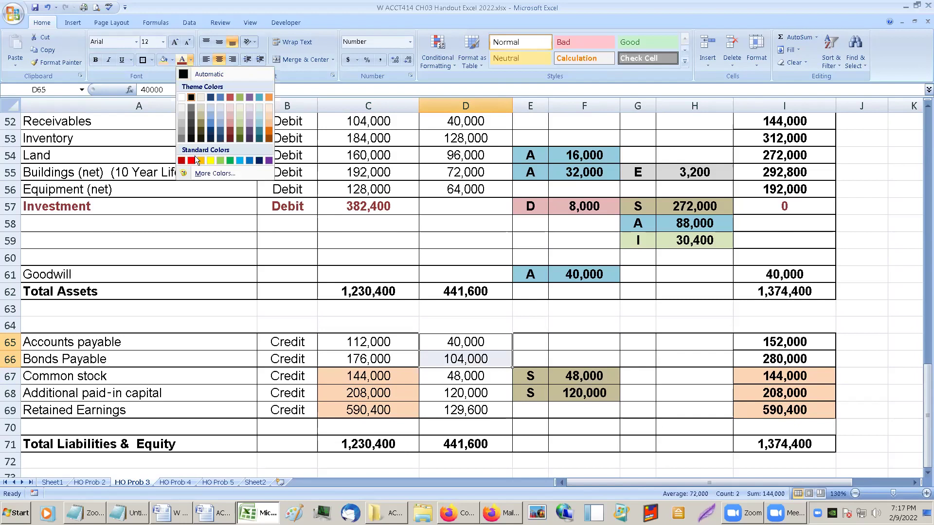
left_click(192, 160)
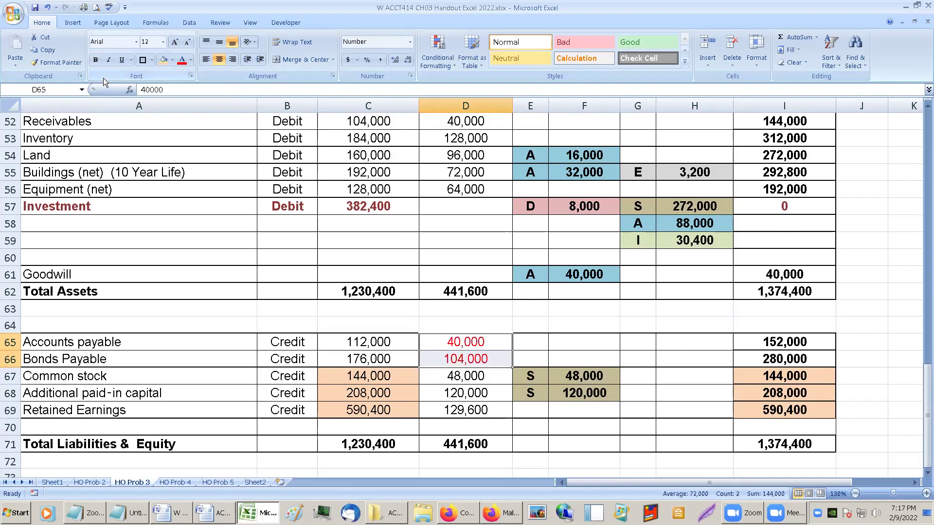
left_click(96, 60)
left_click(483, 308)
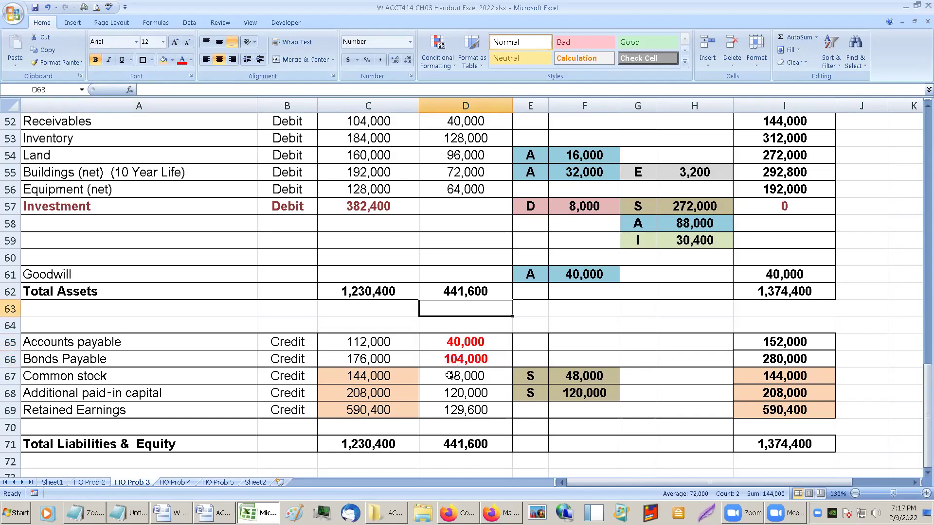
Compare the liabilities and equity in C65:C71 with I65:I71, focusing on the liabilities in D65:D66.
left_click_drag(365, 343, 361, 451)
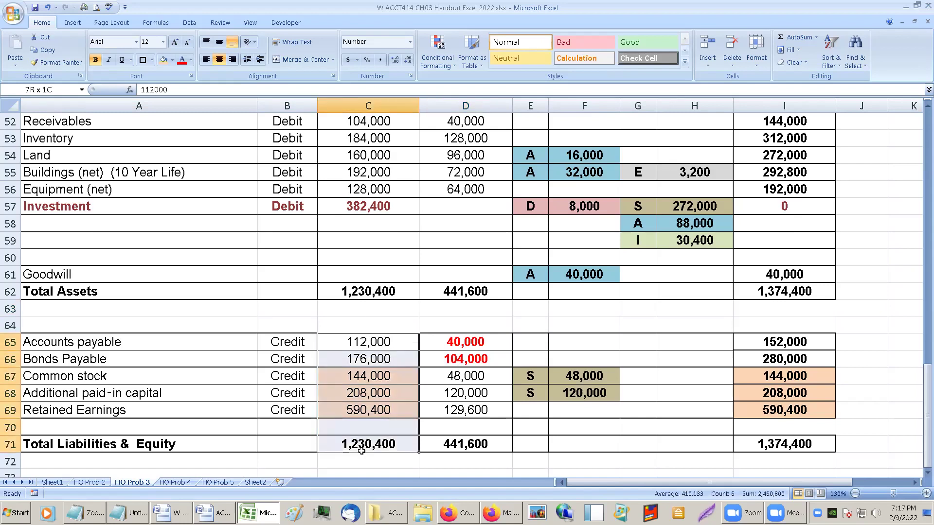
left_click_drag(777, 346, 784, 452)
left_click_drag(466, 346, 471, 360)
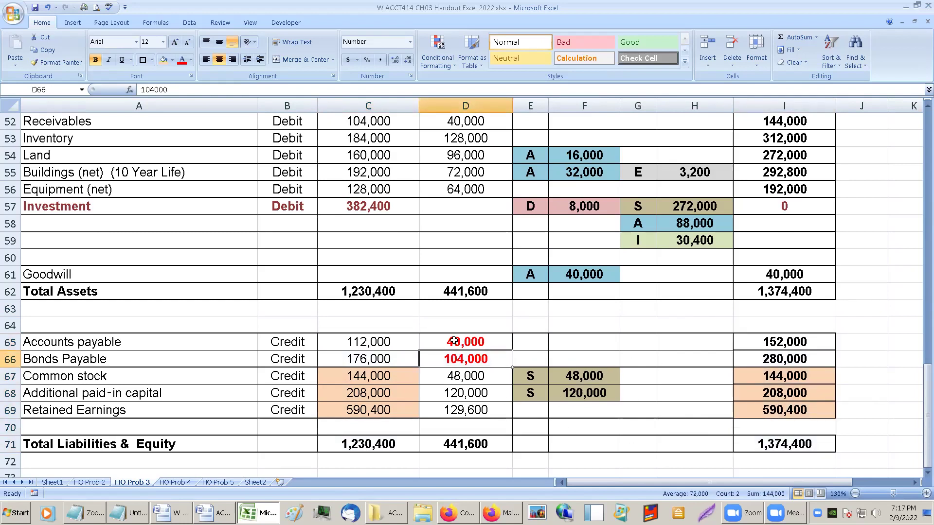
left_click(387, 301)
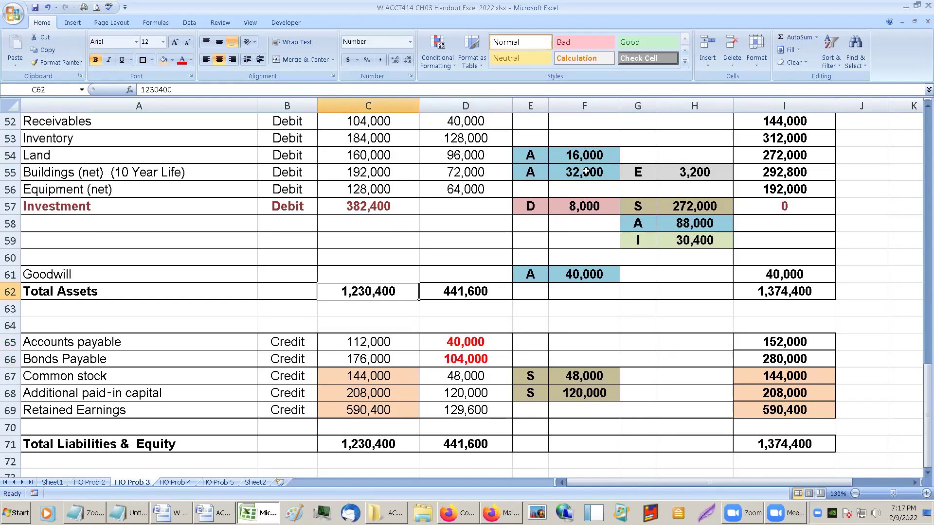
left_click(466, 344)
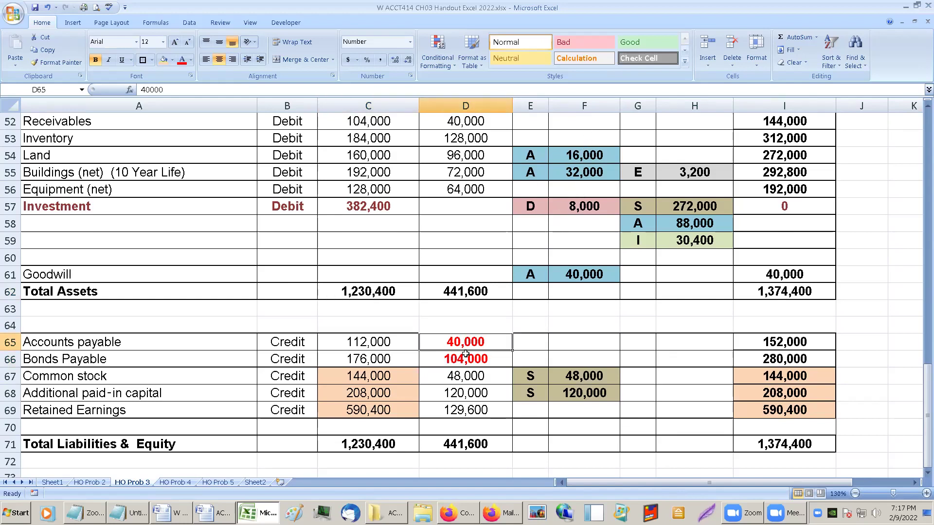
Compare Bill's Accounts payable and Bonds Payable in D65:D66 with the consolidated liabilities in I65:I66.
left_click_drag(467, 354, 466, 359)
left_click_drag(756, 343, 765, 361)
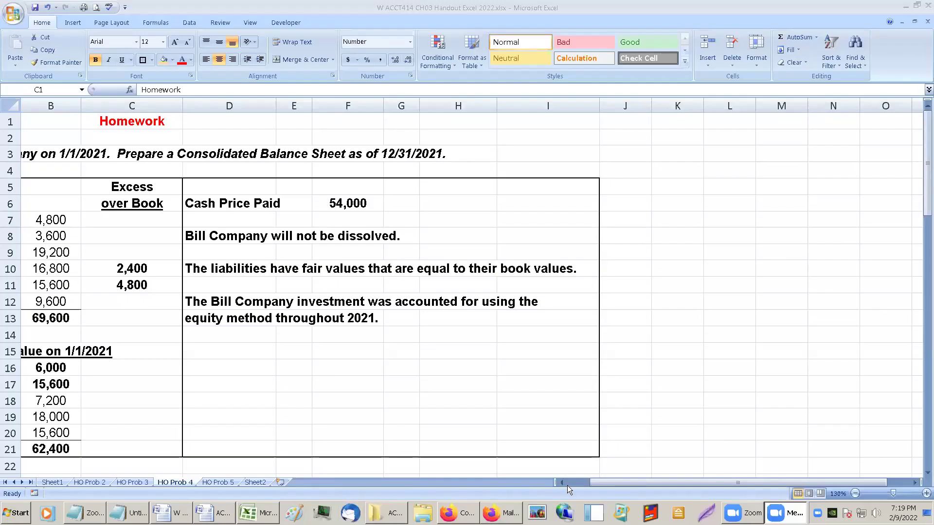
Review the Problem 4 homework on the HO Prob 4 worksheet, including the excess over book value for Land.
left_click(565, 483)
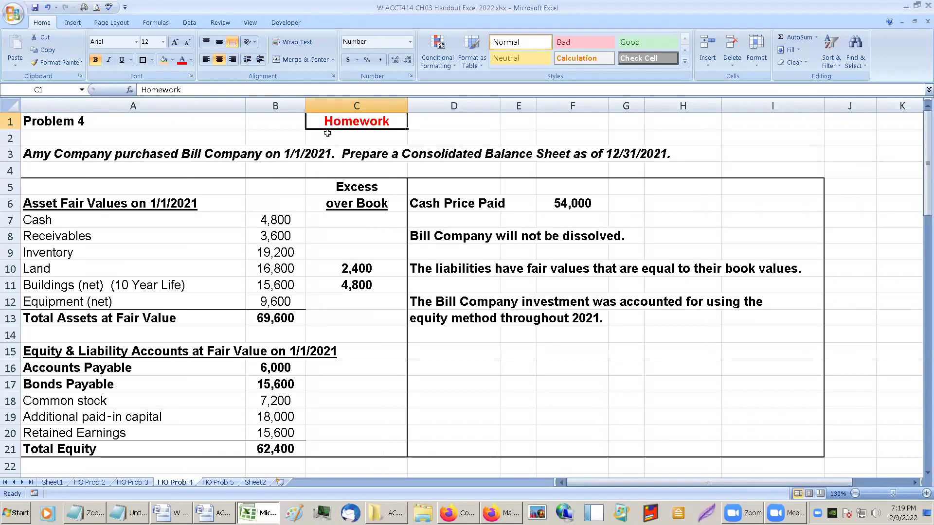
left_click(313, 275)
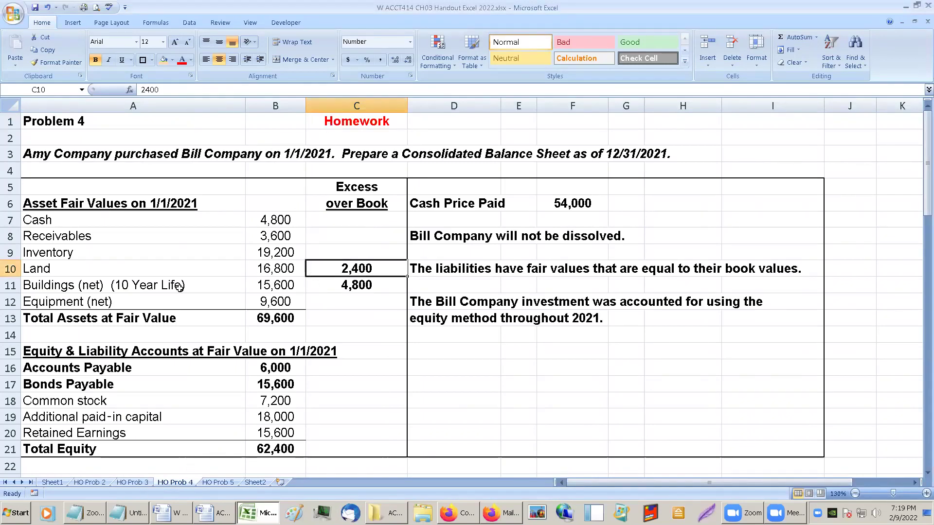
left_click(340, 118)
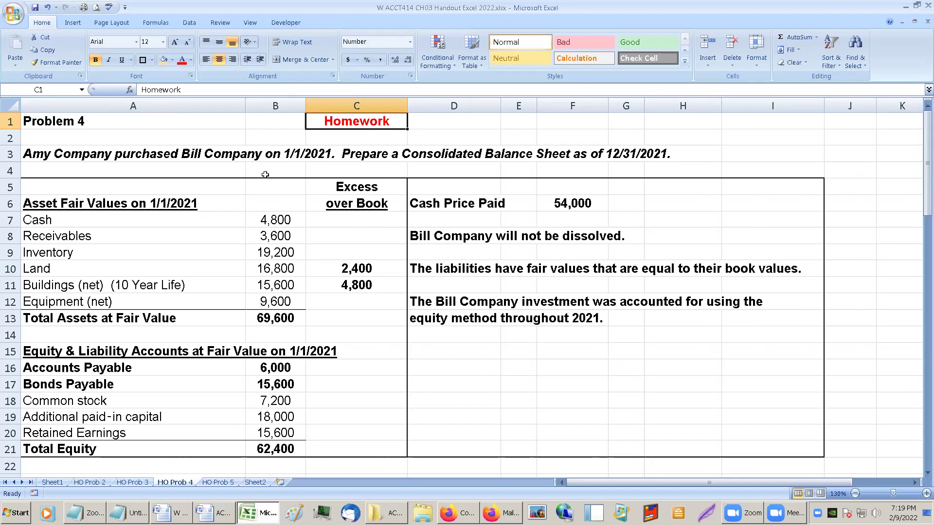
Return to the HO Prob 3 worksheet and examine the consolidation worksheet from the income statement through Total Liabilities & Equity.
left_click(136, 482)
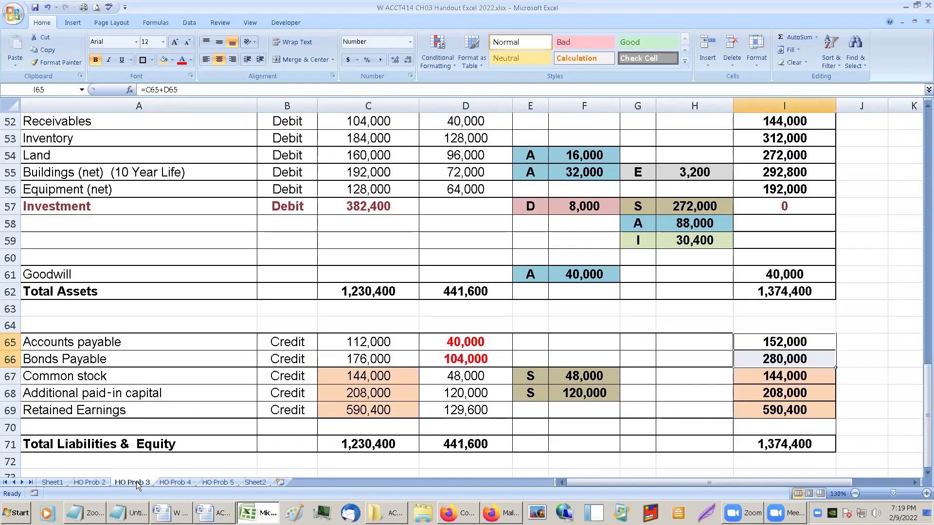
scroll(344, 326, "up", 1)
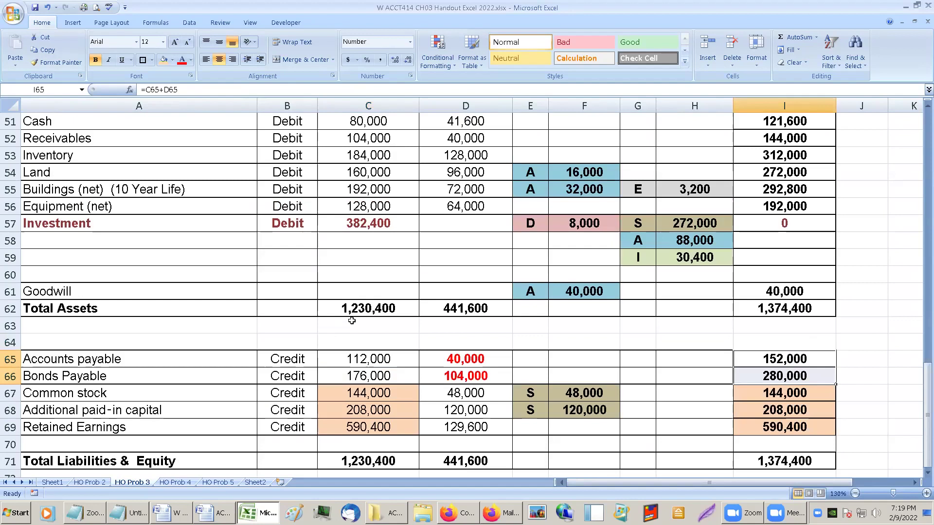
scroll(351, 326, "up", 1)
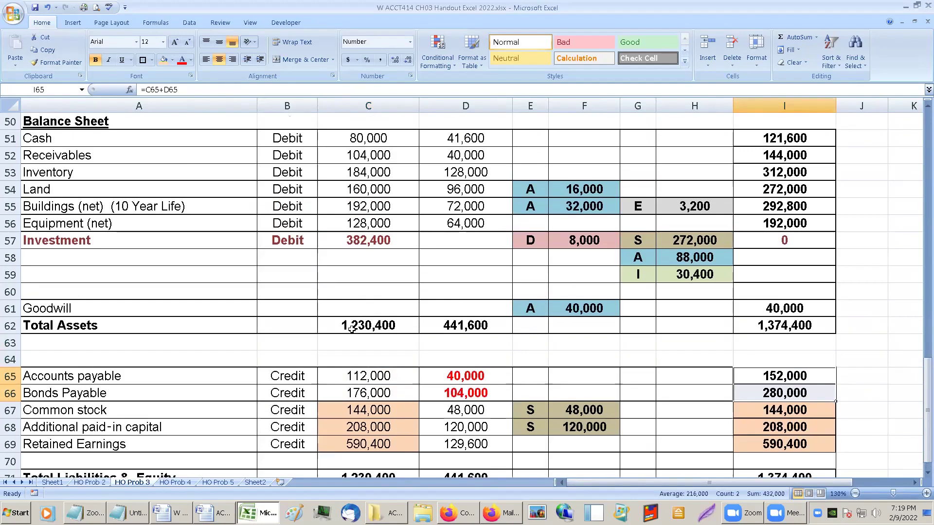
scroll(351, 329, "down", 1)
scroll(353, 331, "down", 1)
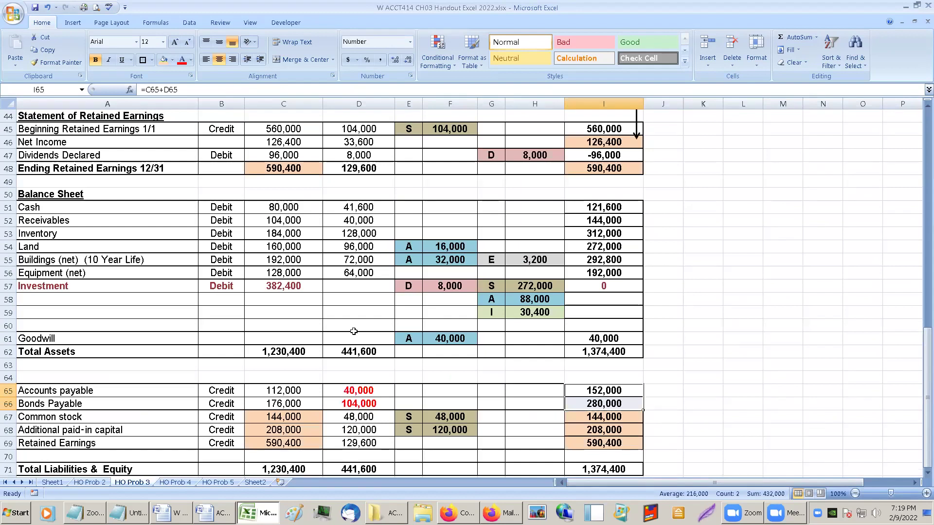
scroll(354, 332, "down", 1)
scroll(354, 331, "down", 1)
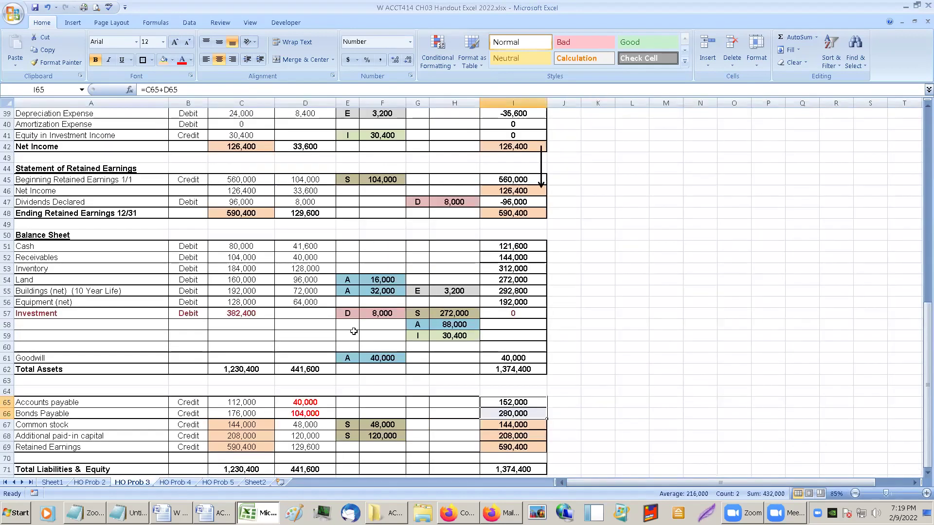
scroll(354, 331, "down", 1)
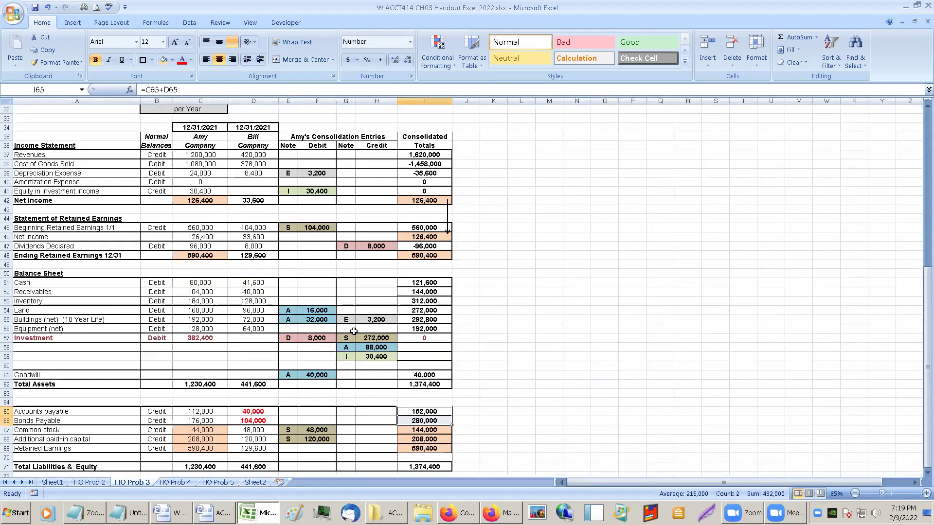
scroll(354, 331, "down", 1)
scroll(355, 332, "up", 1)
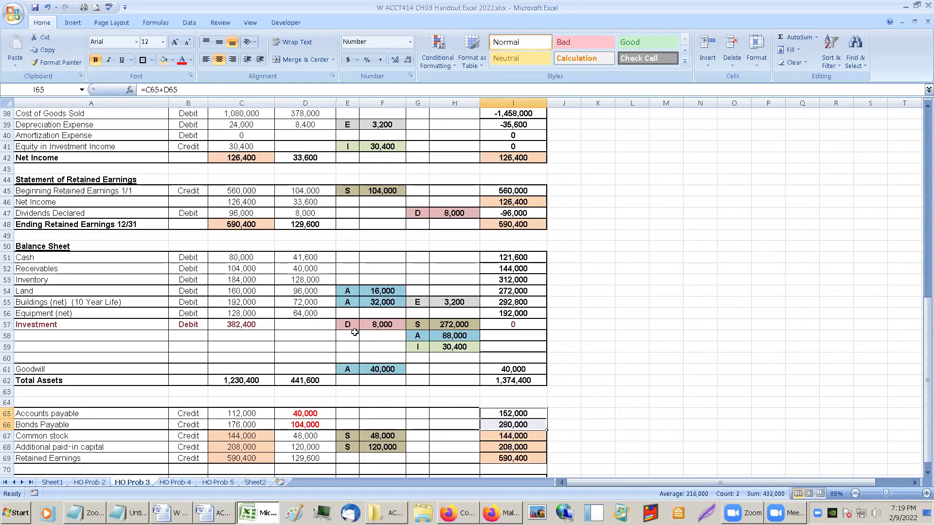
scroll(355, 332, "up", 1)
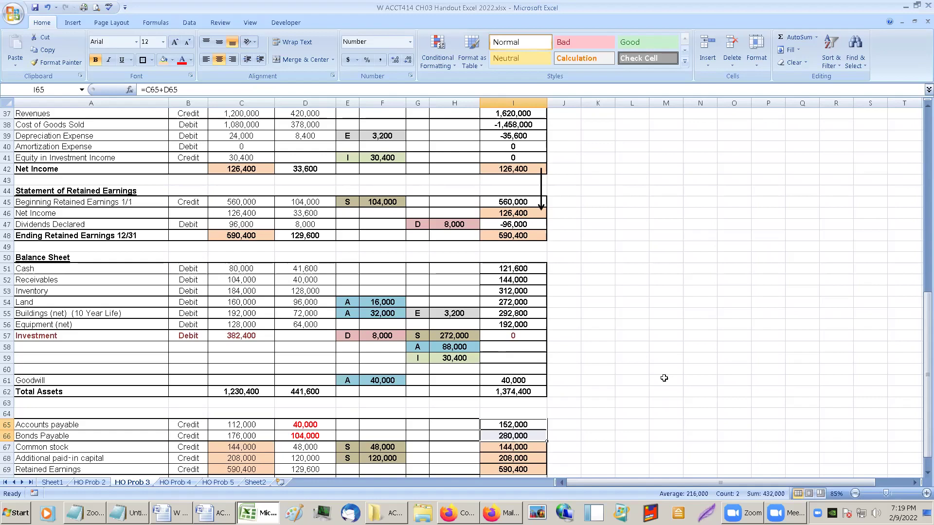
Copy the net income arrow in column I and stretch the copy from Ending Retained Earnings in I48 to Retained Earnings in I69.
right_click(541, 195)
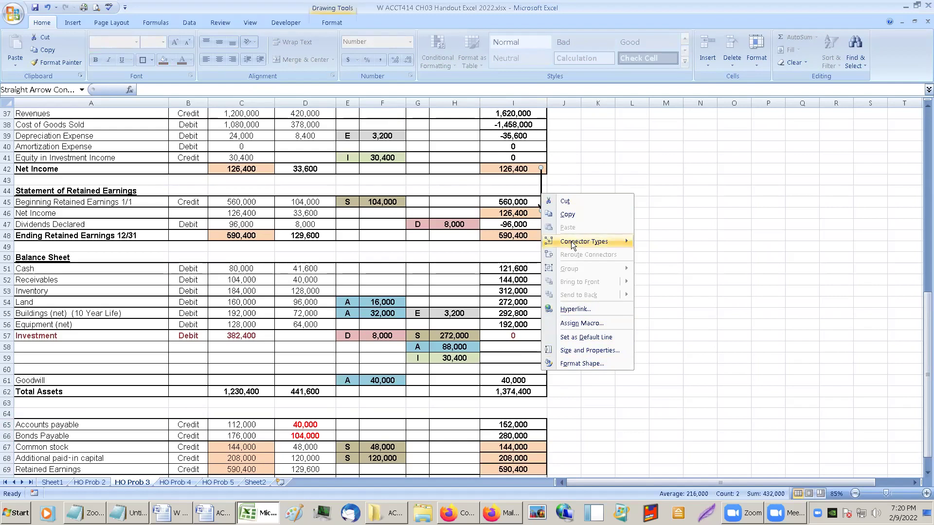
left_click(567, 215)
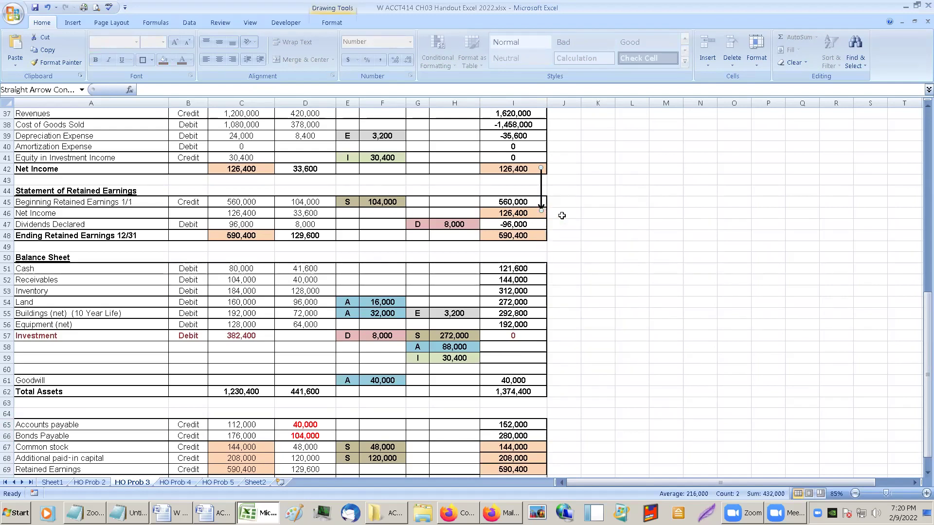
left_click_drag(541, 193, 540, 258)
left_click_drag(540, 275, 539, 470)
left_click(603, 412)
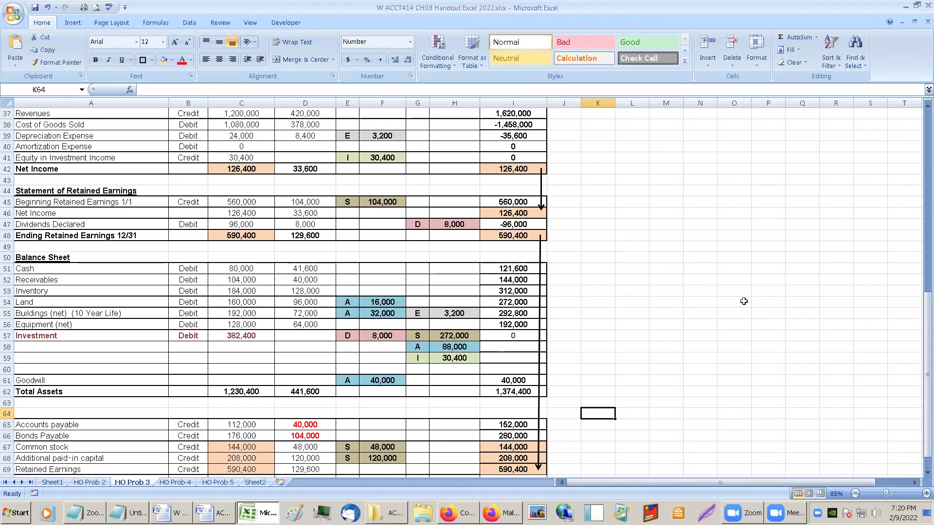
left_click(926, 9)
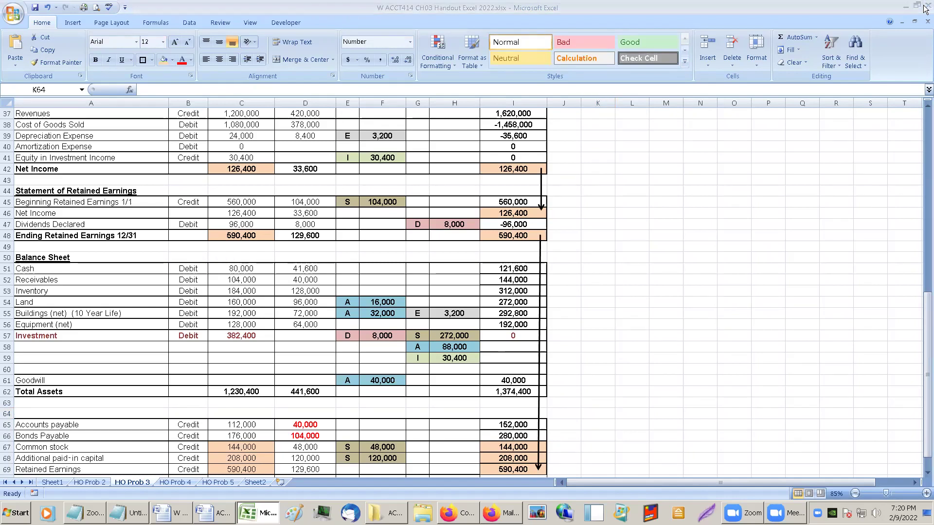